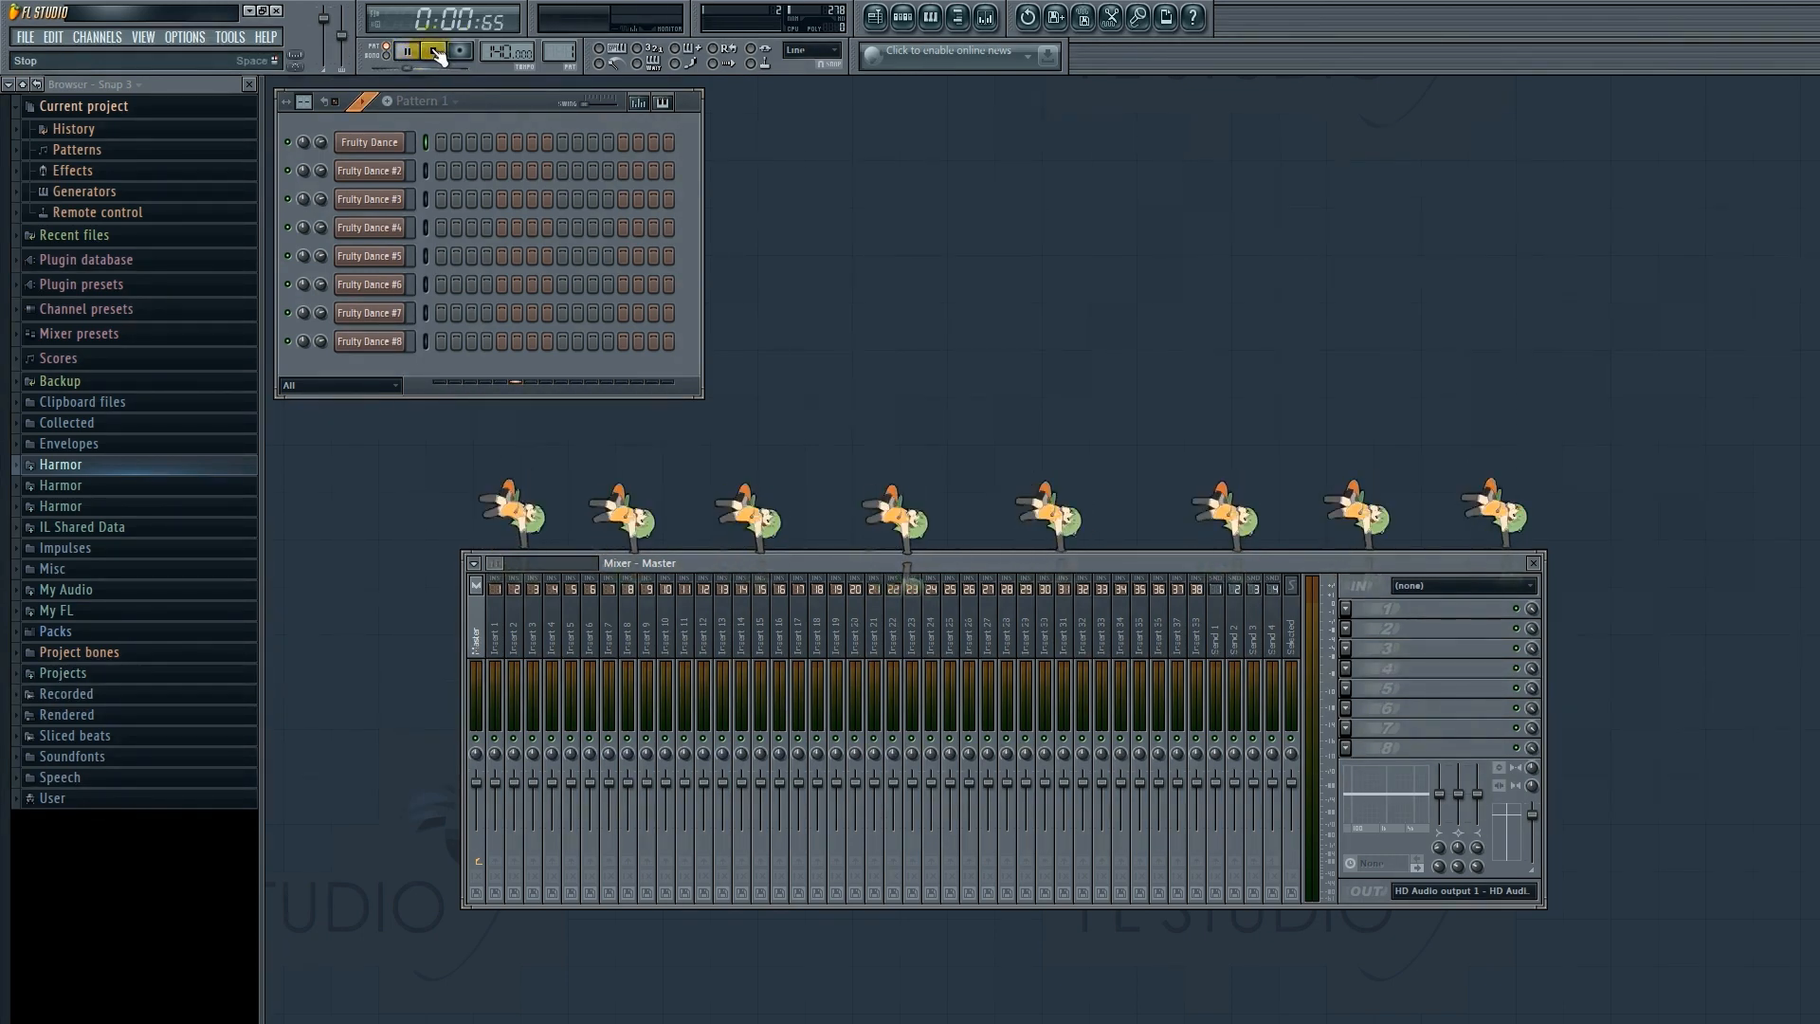
Stop playback and create a new project from the Ch3shire Mixdown Template without saving the current one, dismissing the template note.
{"action": "left_click", "coordinate": [434, 50]}
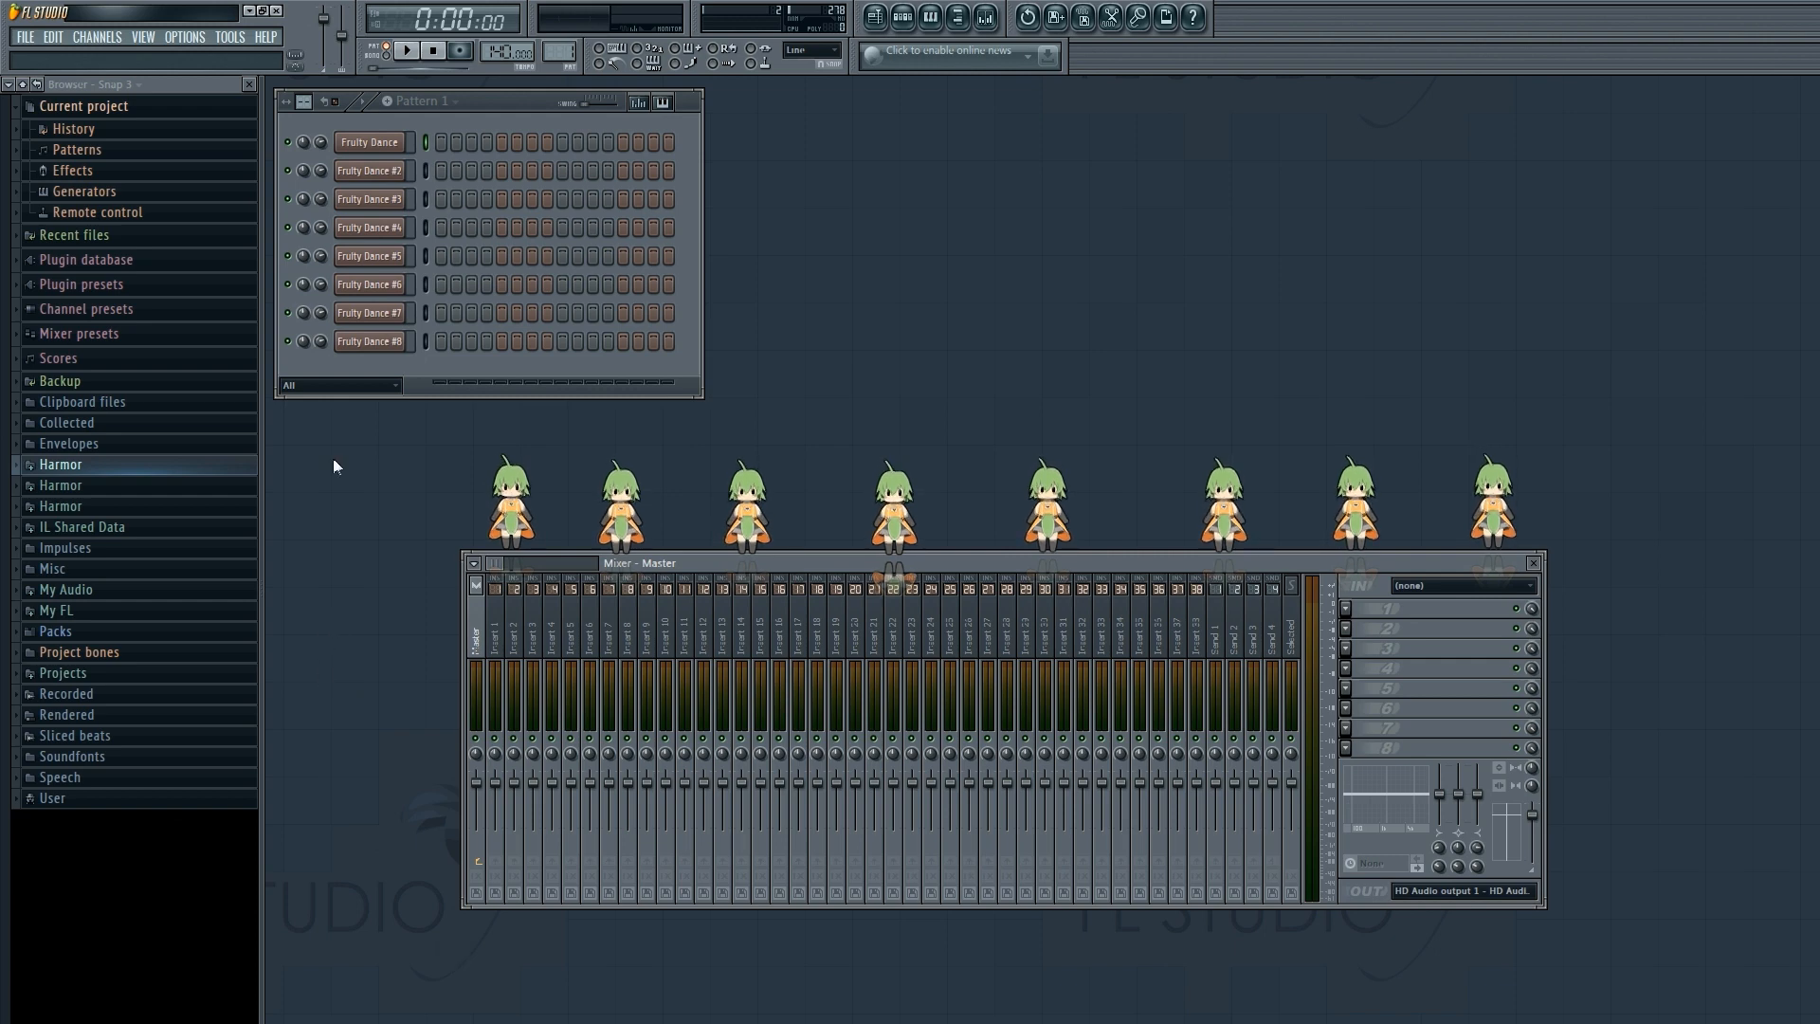
{"action": "left_click", "coordinate": [53, 37]}
{"action": "mouse_move", "coordinate": [26, 37]}
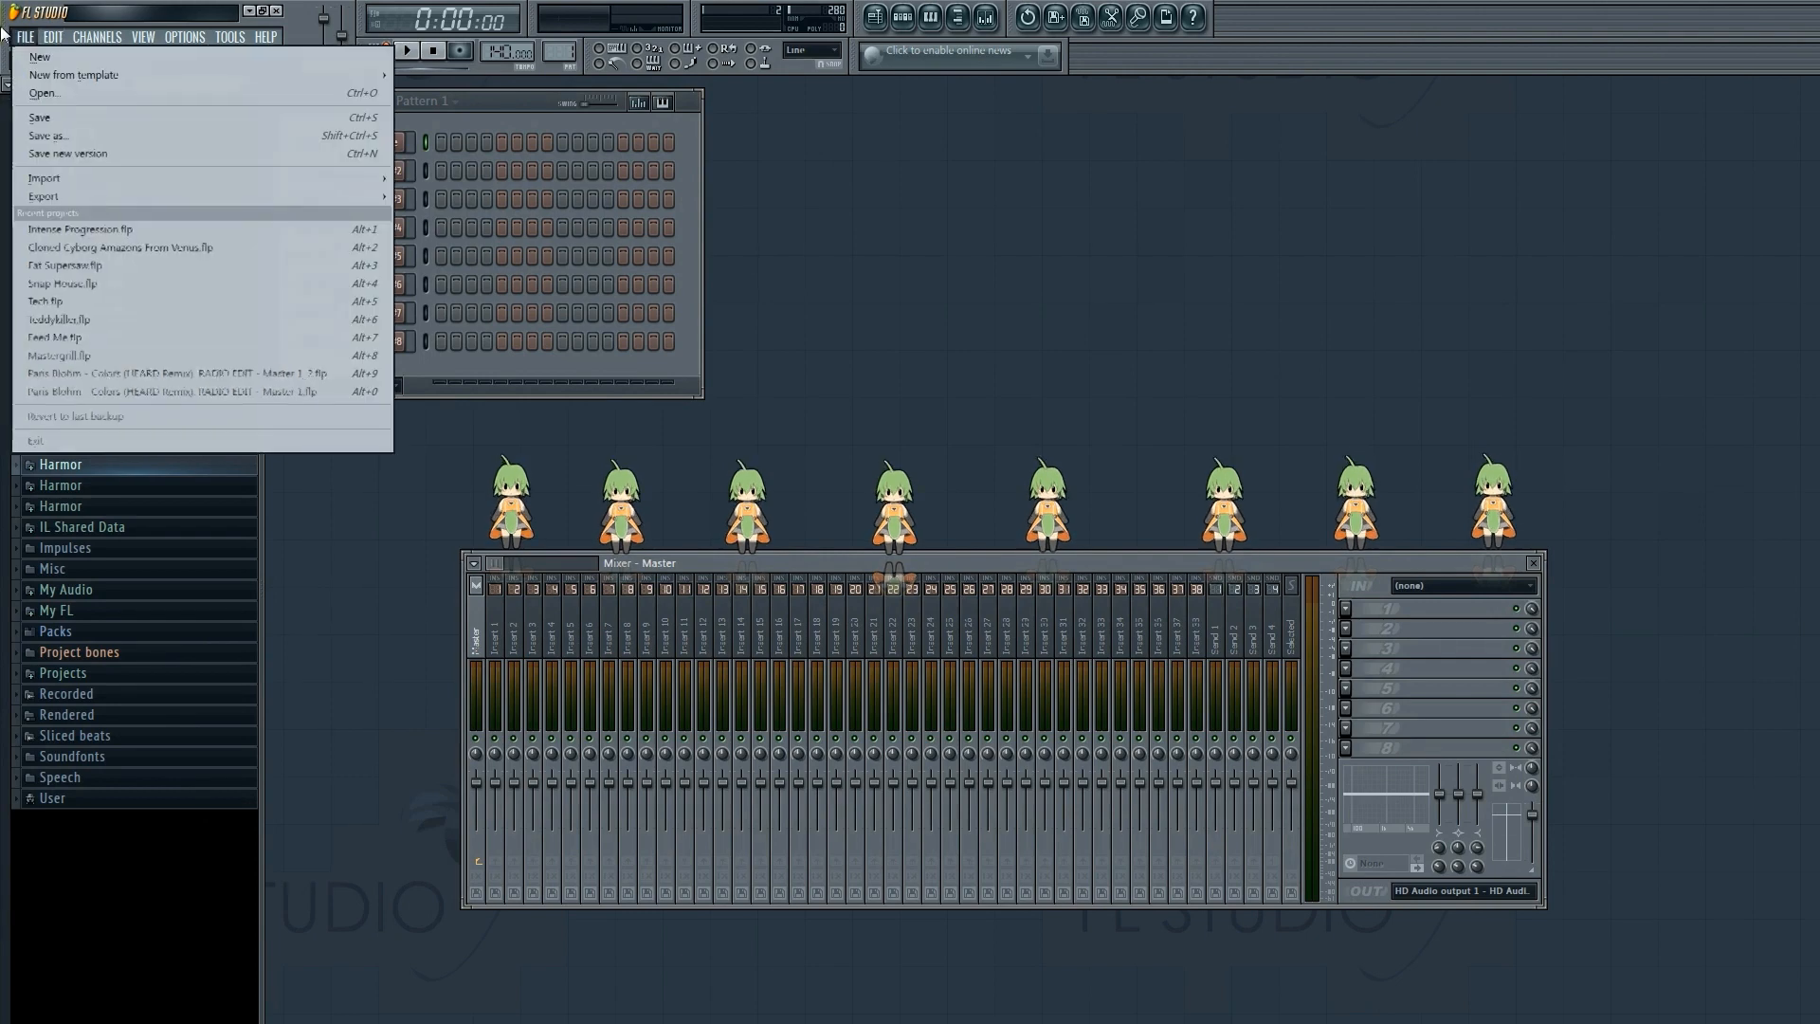
{"action": "mouse_move", "coordinate": [78, 73]}
{"action": "mouse_move", "coordinate": [470, 129]}
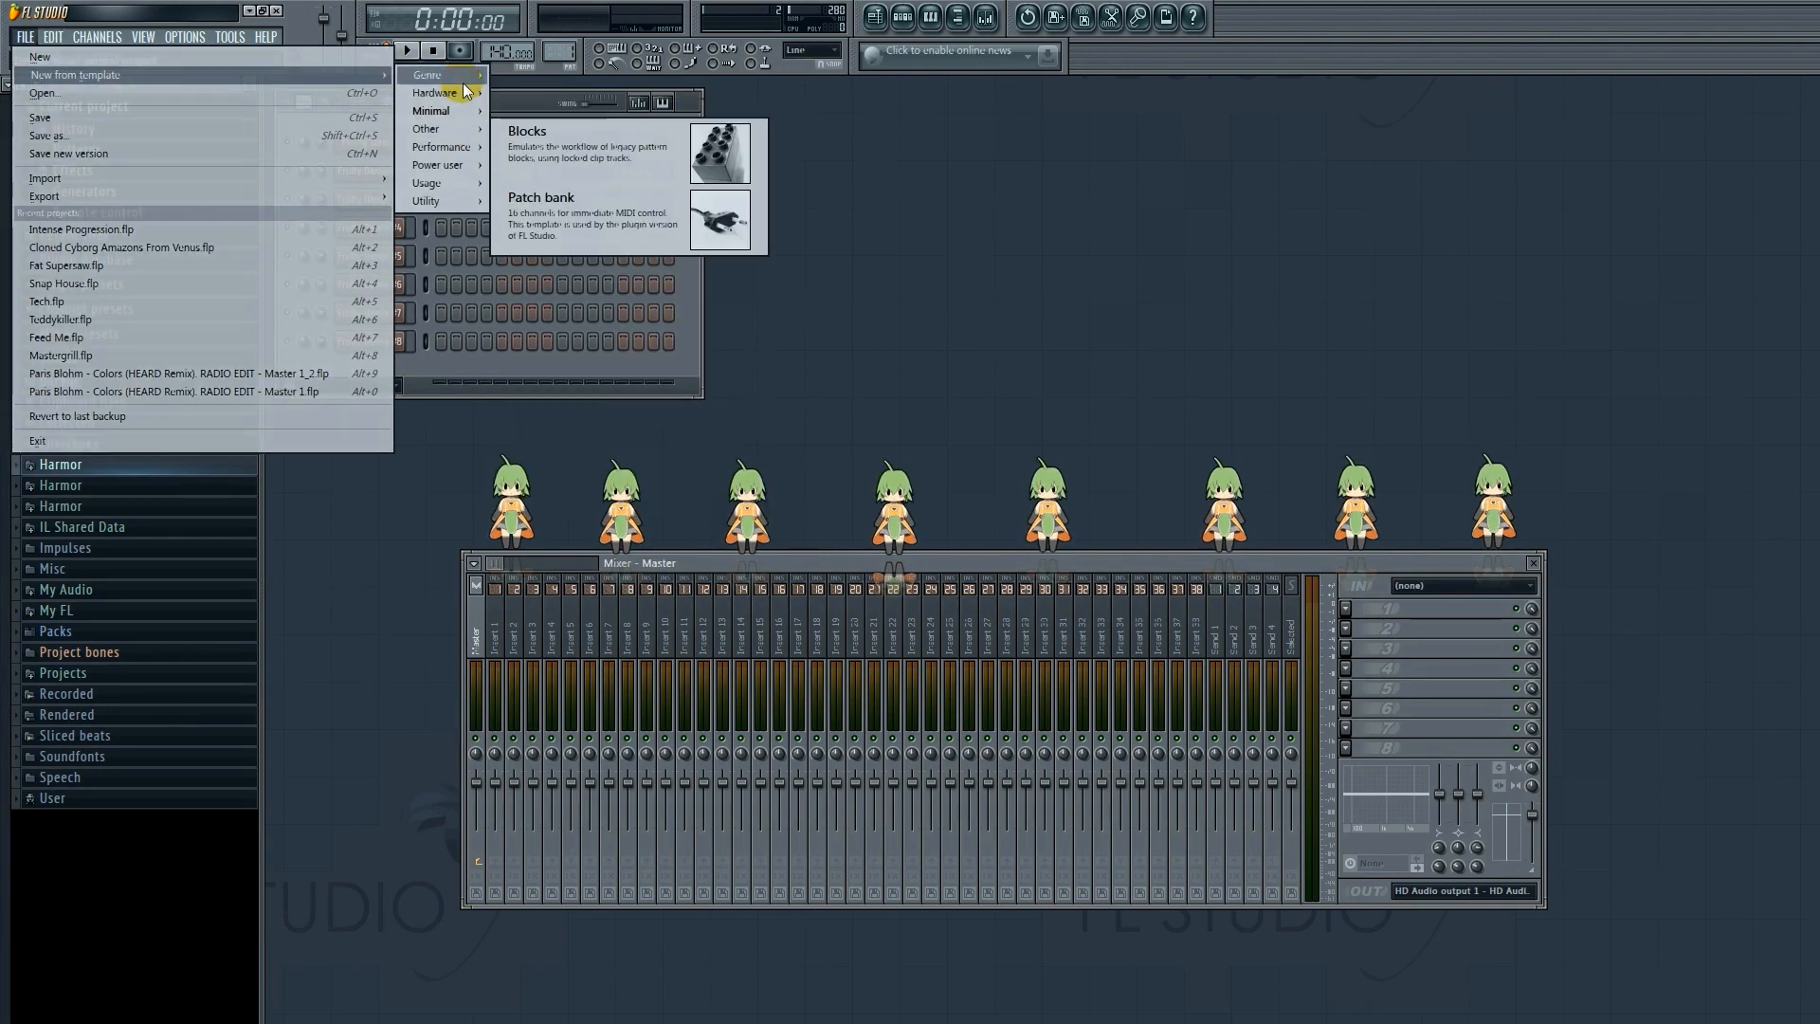
{"action": "mouse_move", "coordinate": [448, 178]}
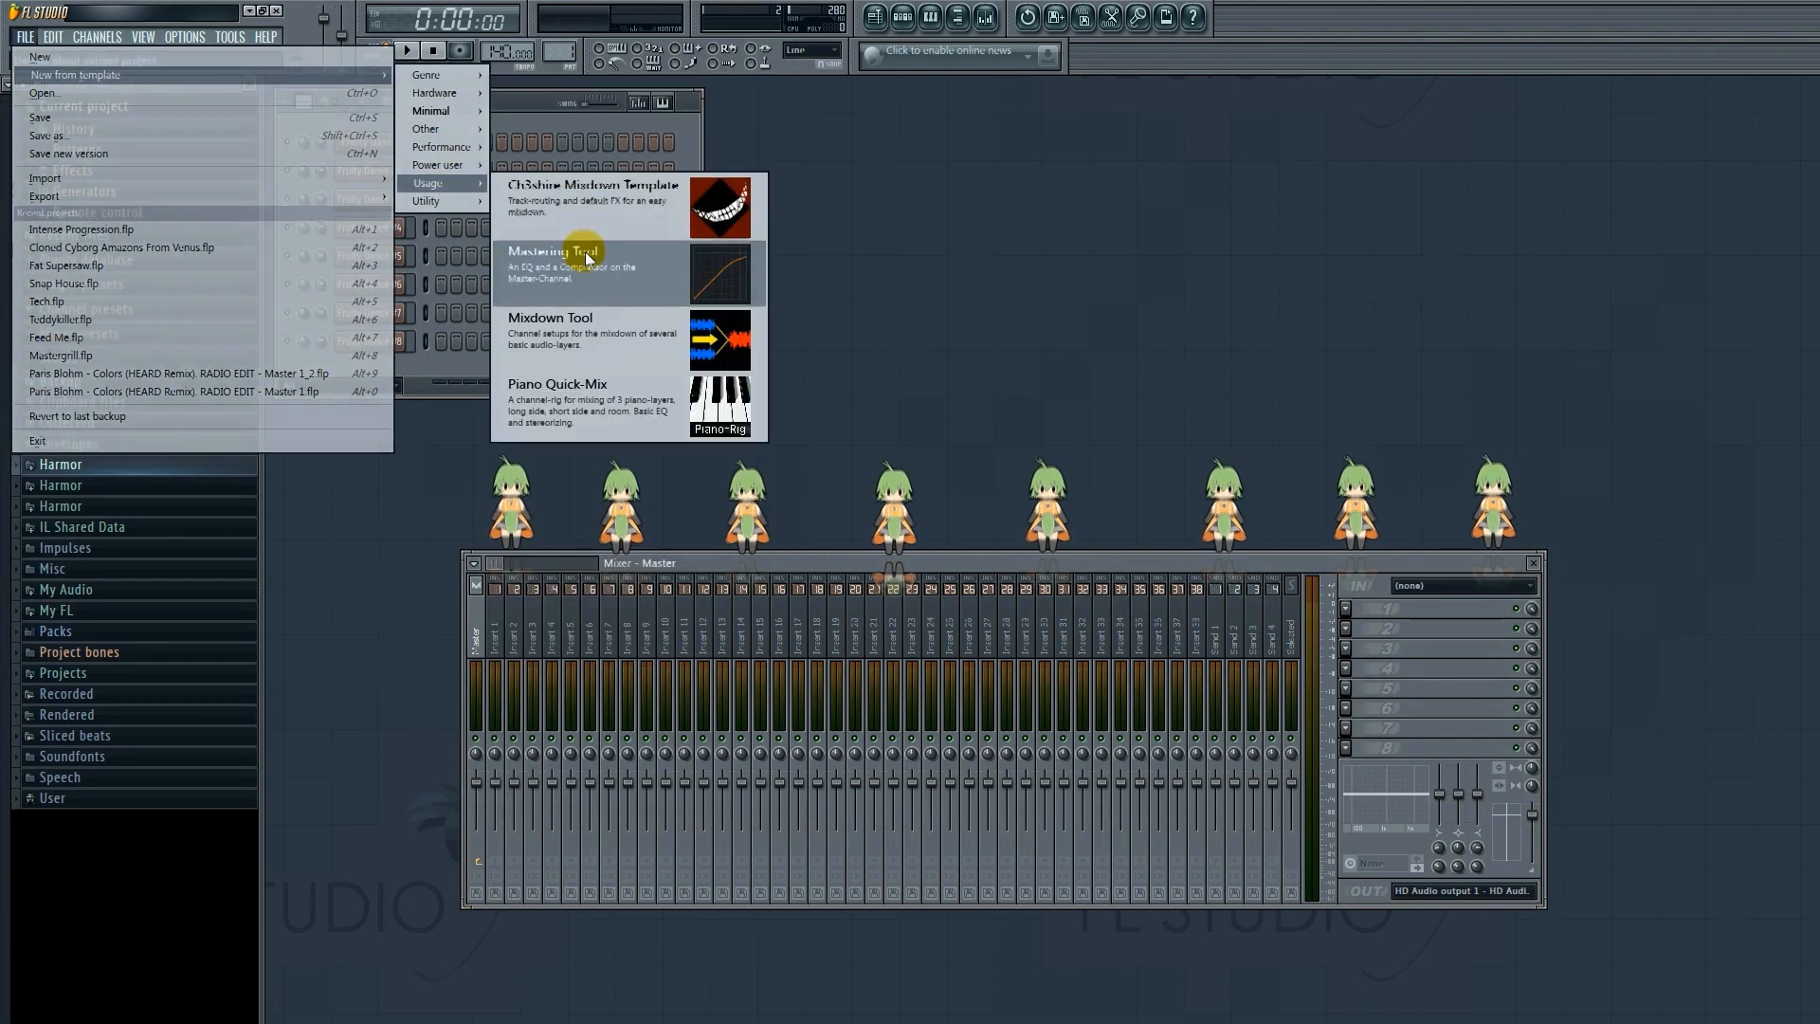
{"action": "left_click", "coordinate": [639, 213]}
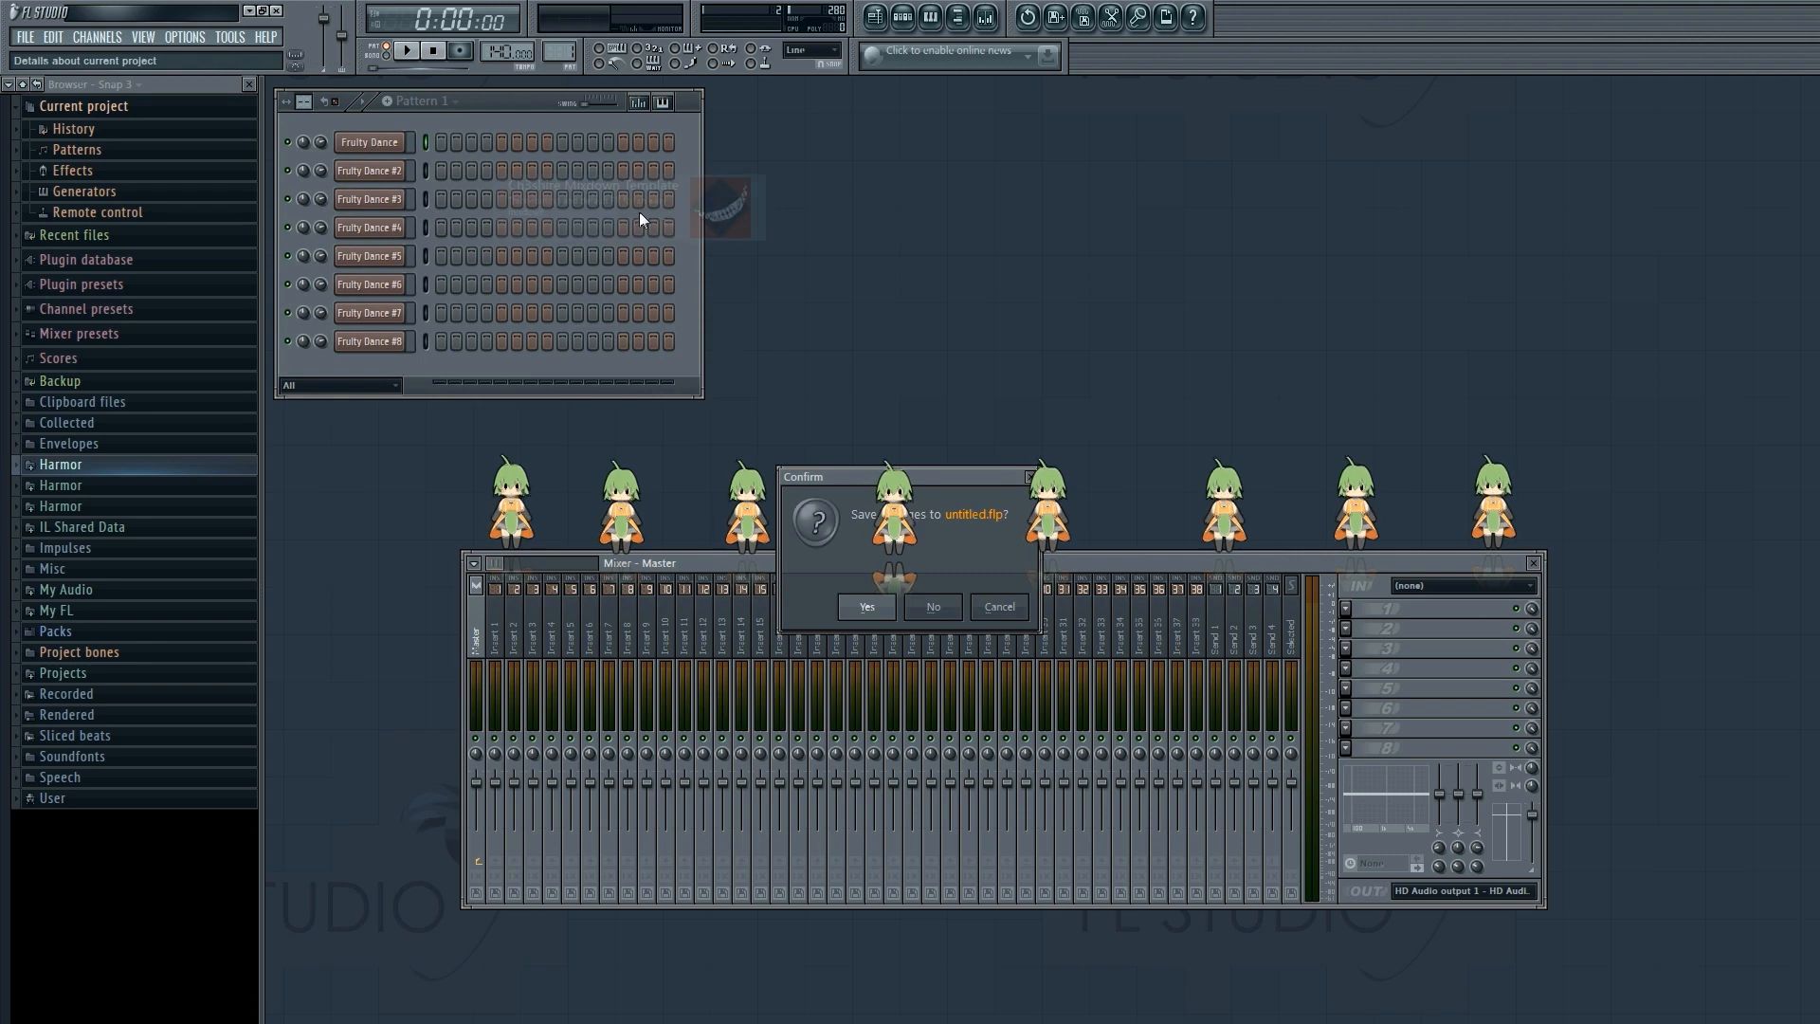
{"action": "left_click", "coordinate": [935, 607]}
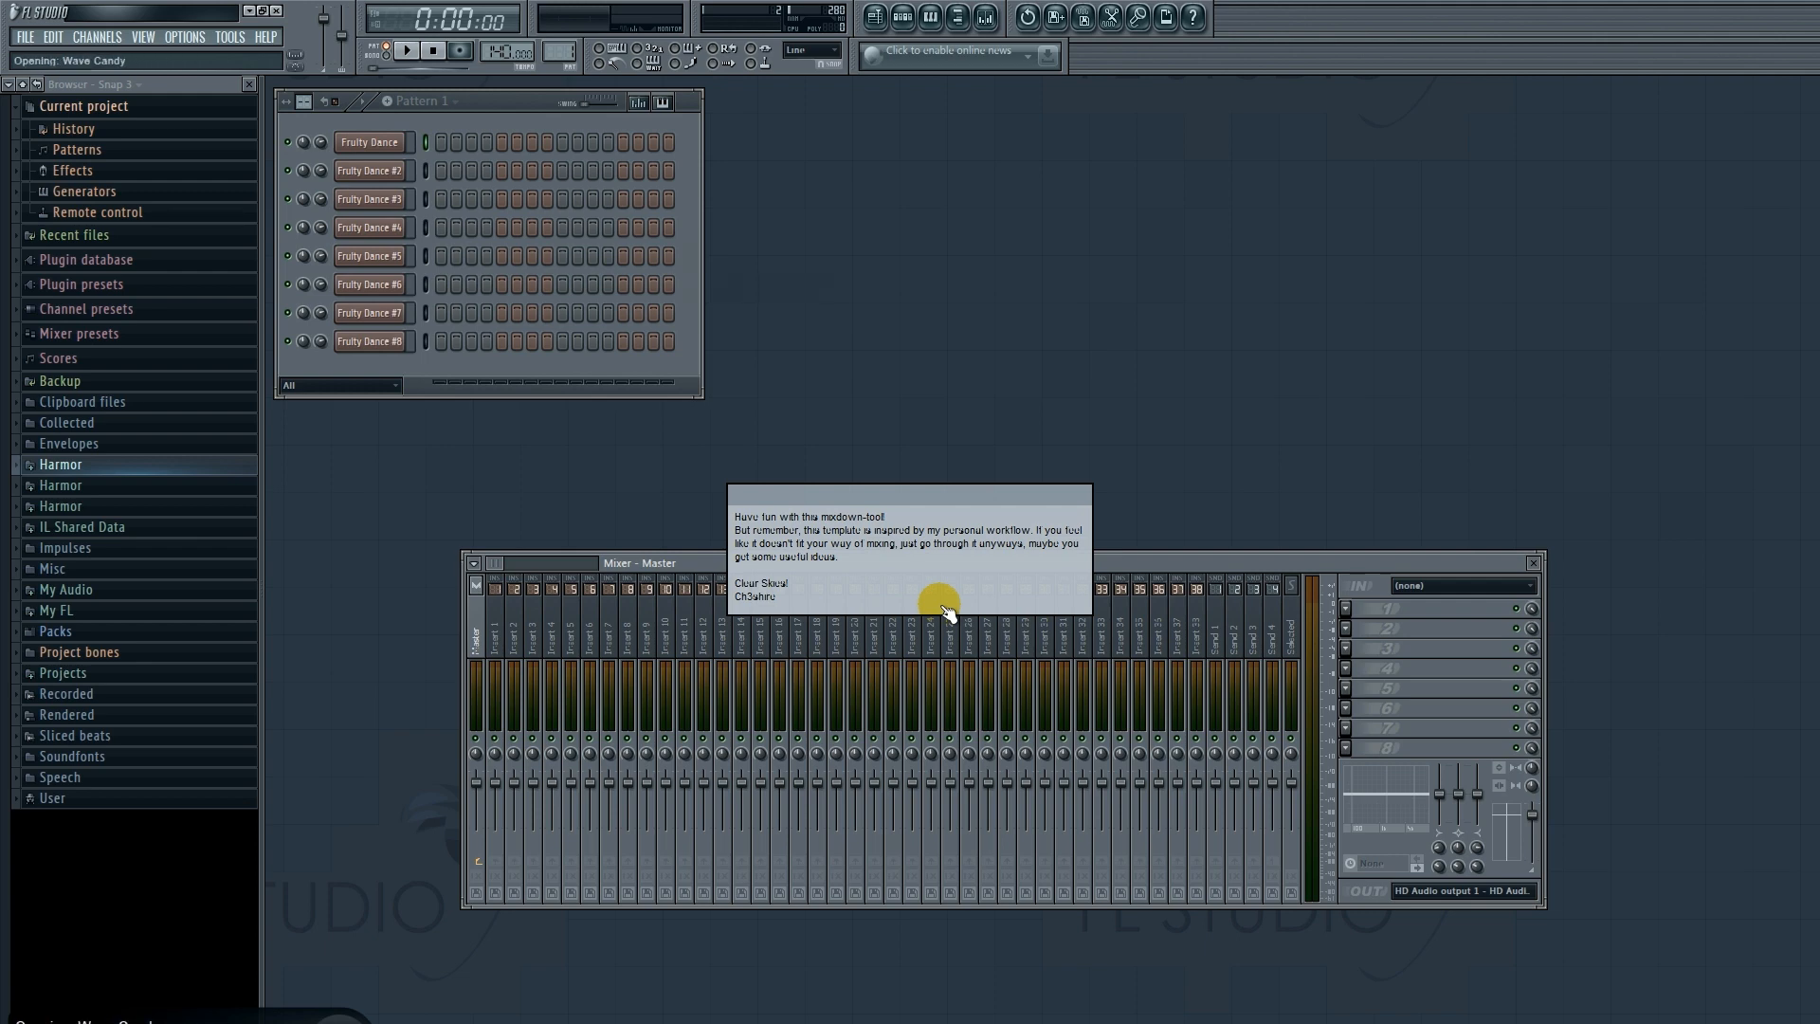
{"action": "left_click", "coordinate": [941, 605]}
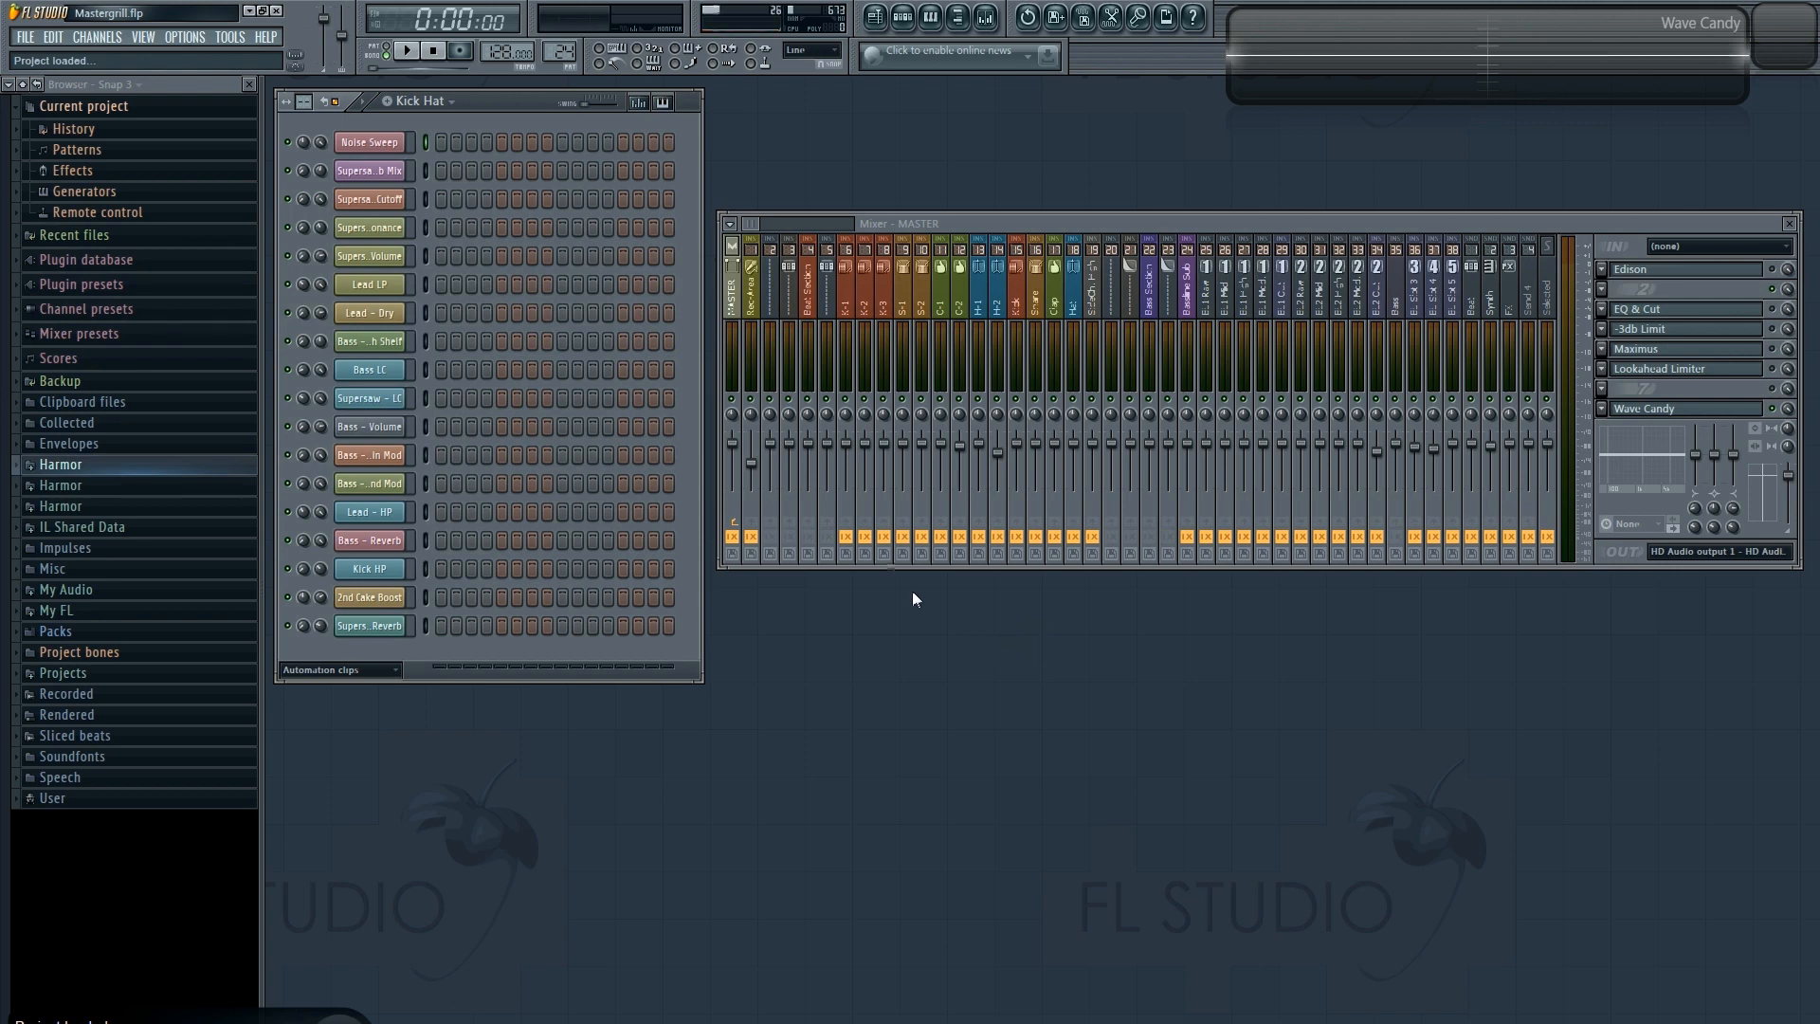
Arm the Kick, Snare, Clap, Hat, Bassline Sub, BL1 Out, BL2 Out and BL Slot 3 to 5 mixer tracks for disk recording.
{"action": "left_click", "coordinate": [754, 224]}
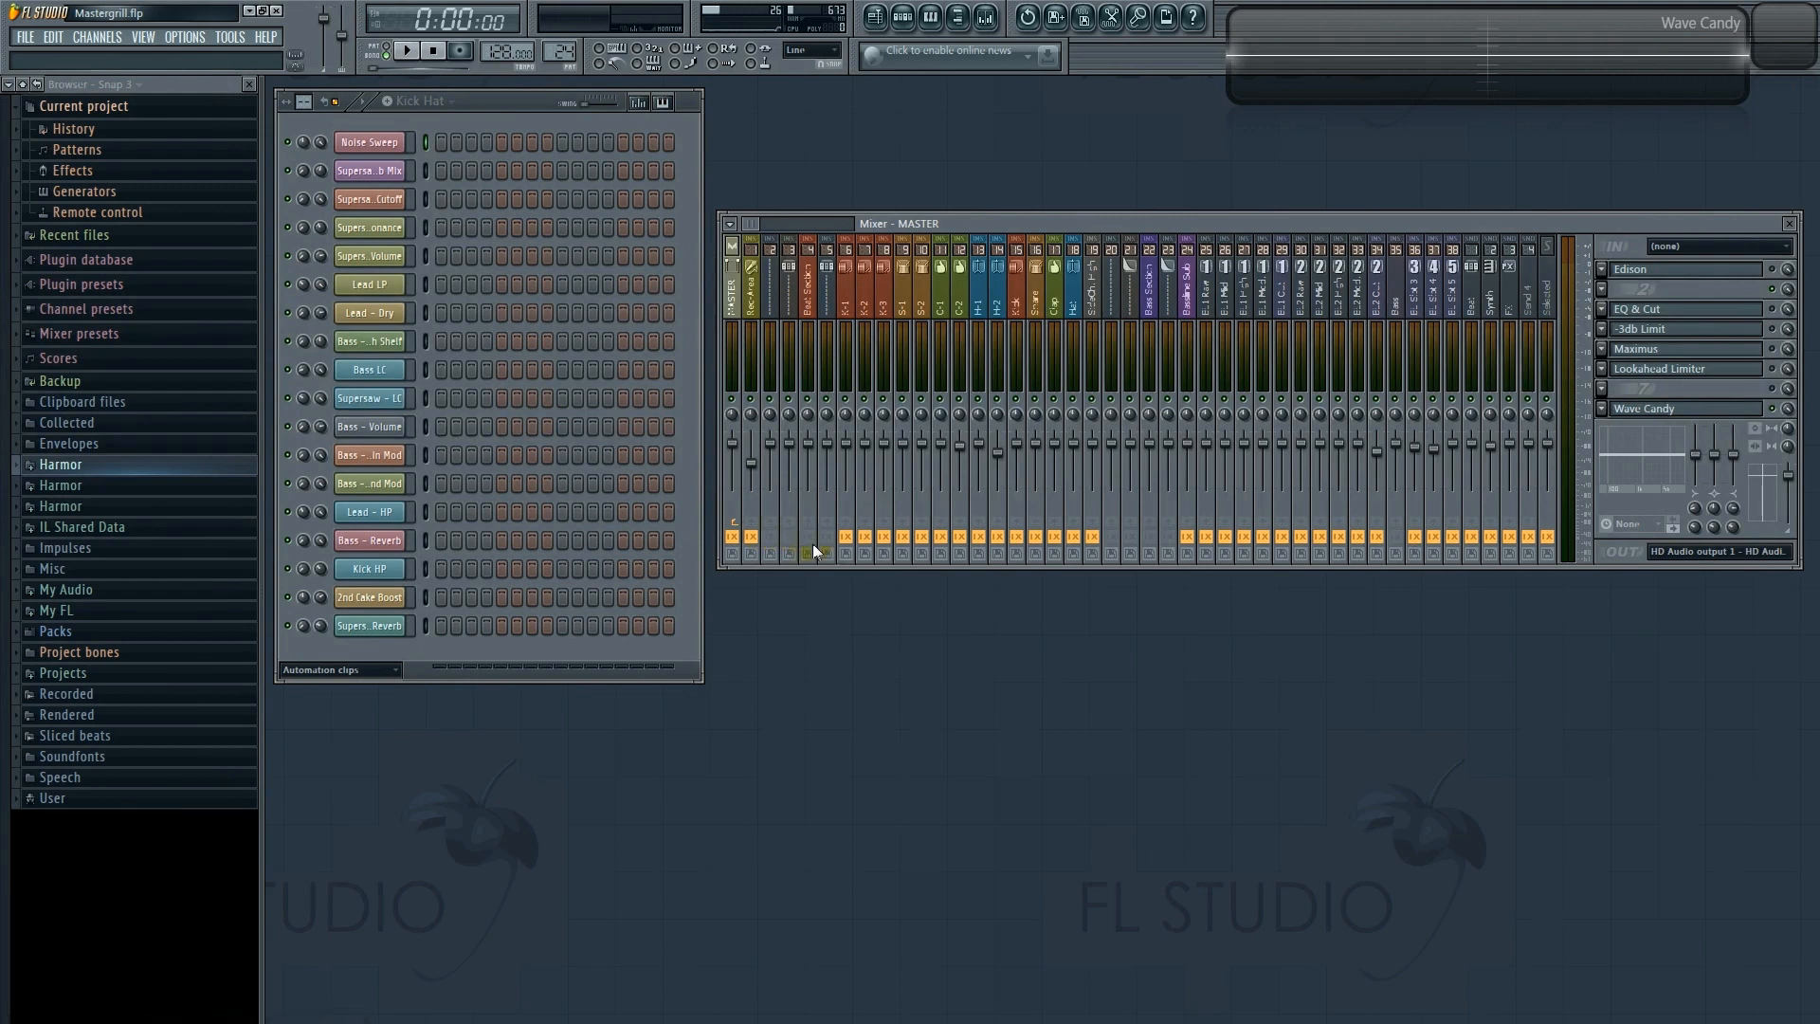
{"action": "left_click_drag", "start_coordinate": [846, 554], "coordinate": [1386, 567]}
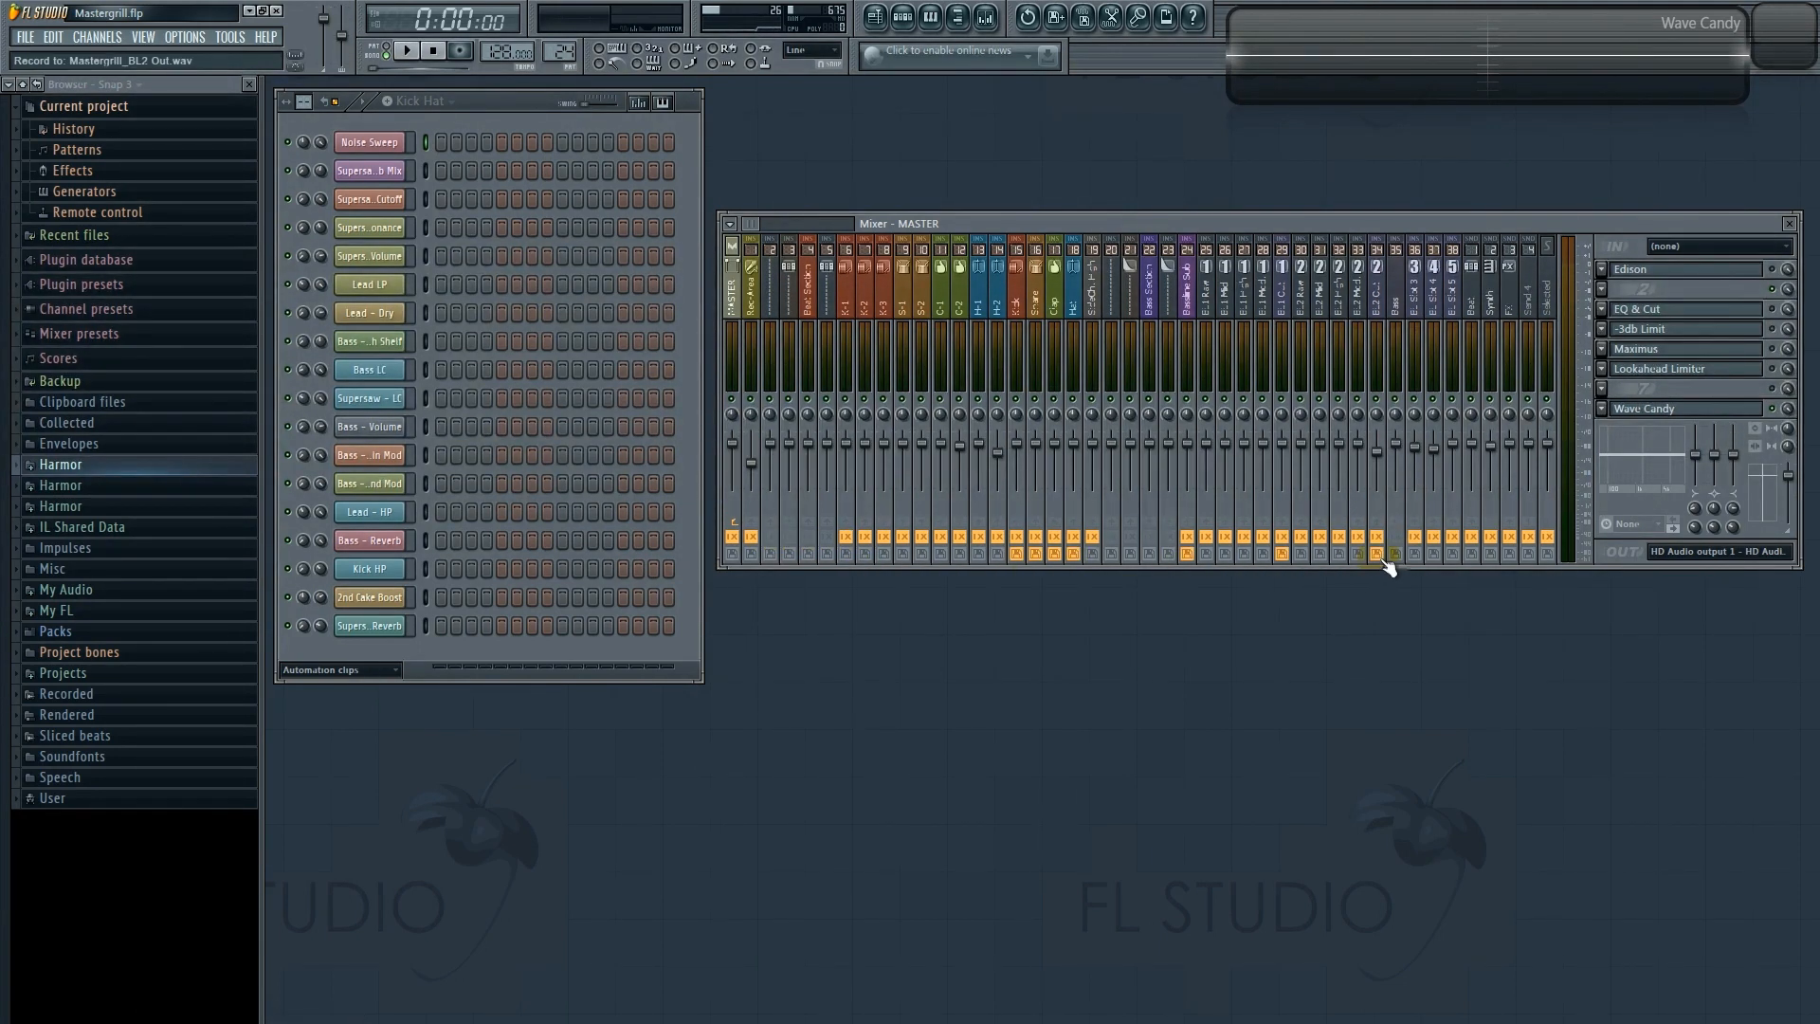
Render the armed mixer tracks to wave files and list the resulting files in the browser's Recorded folder.
{"action": "left_click", "coordinate": [730, 223]}
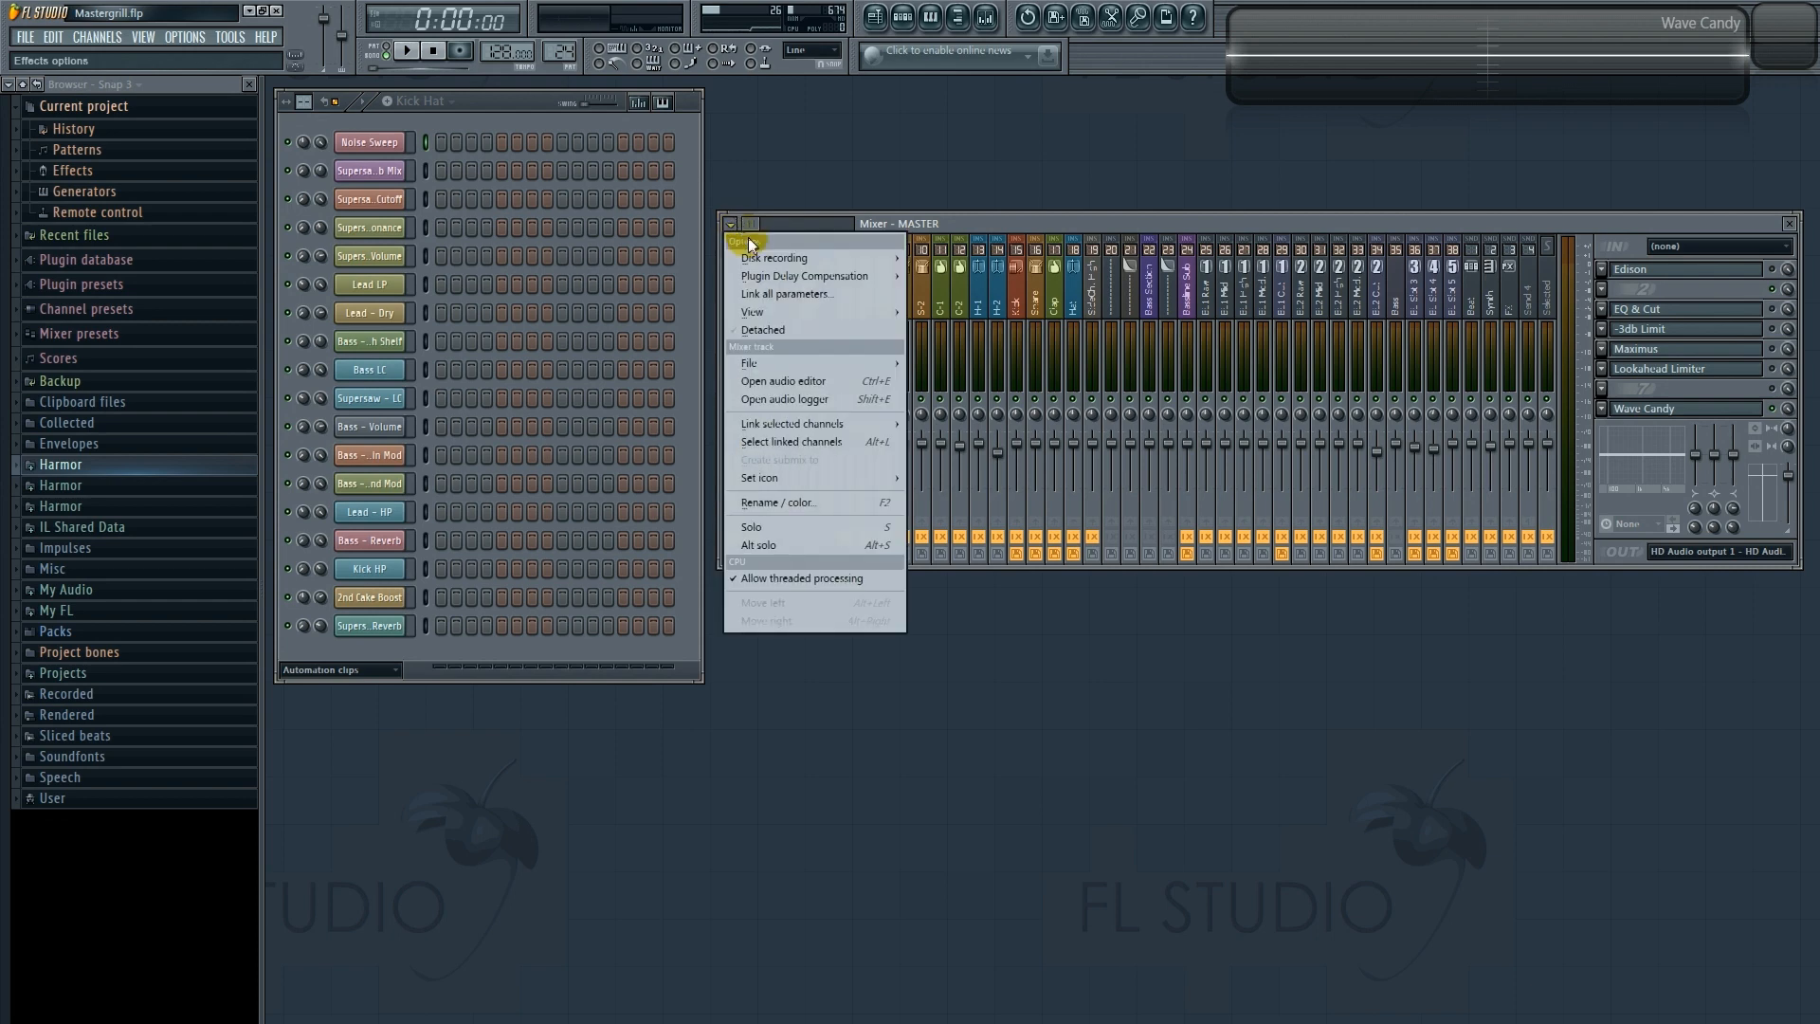
{"action": "mouse_move", "coordinate": [779, 254]}
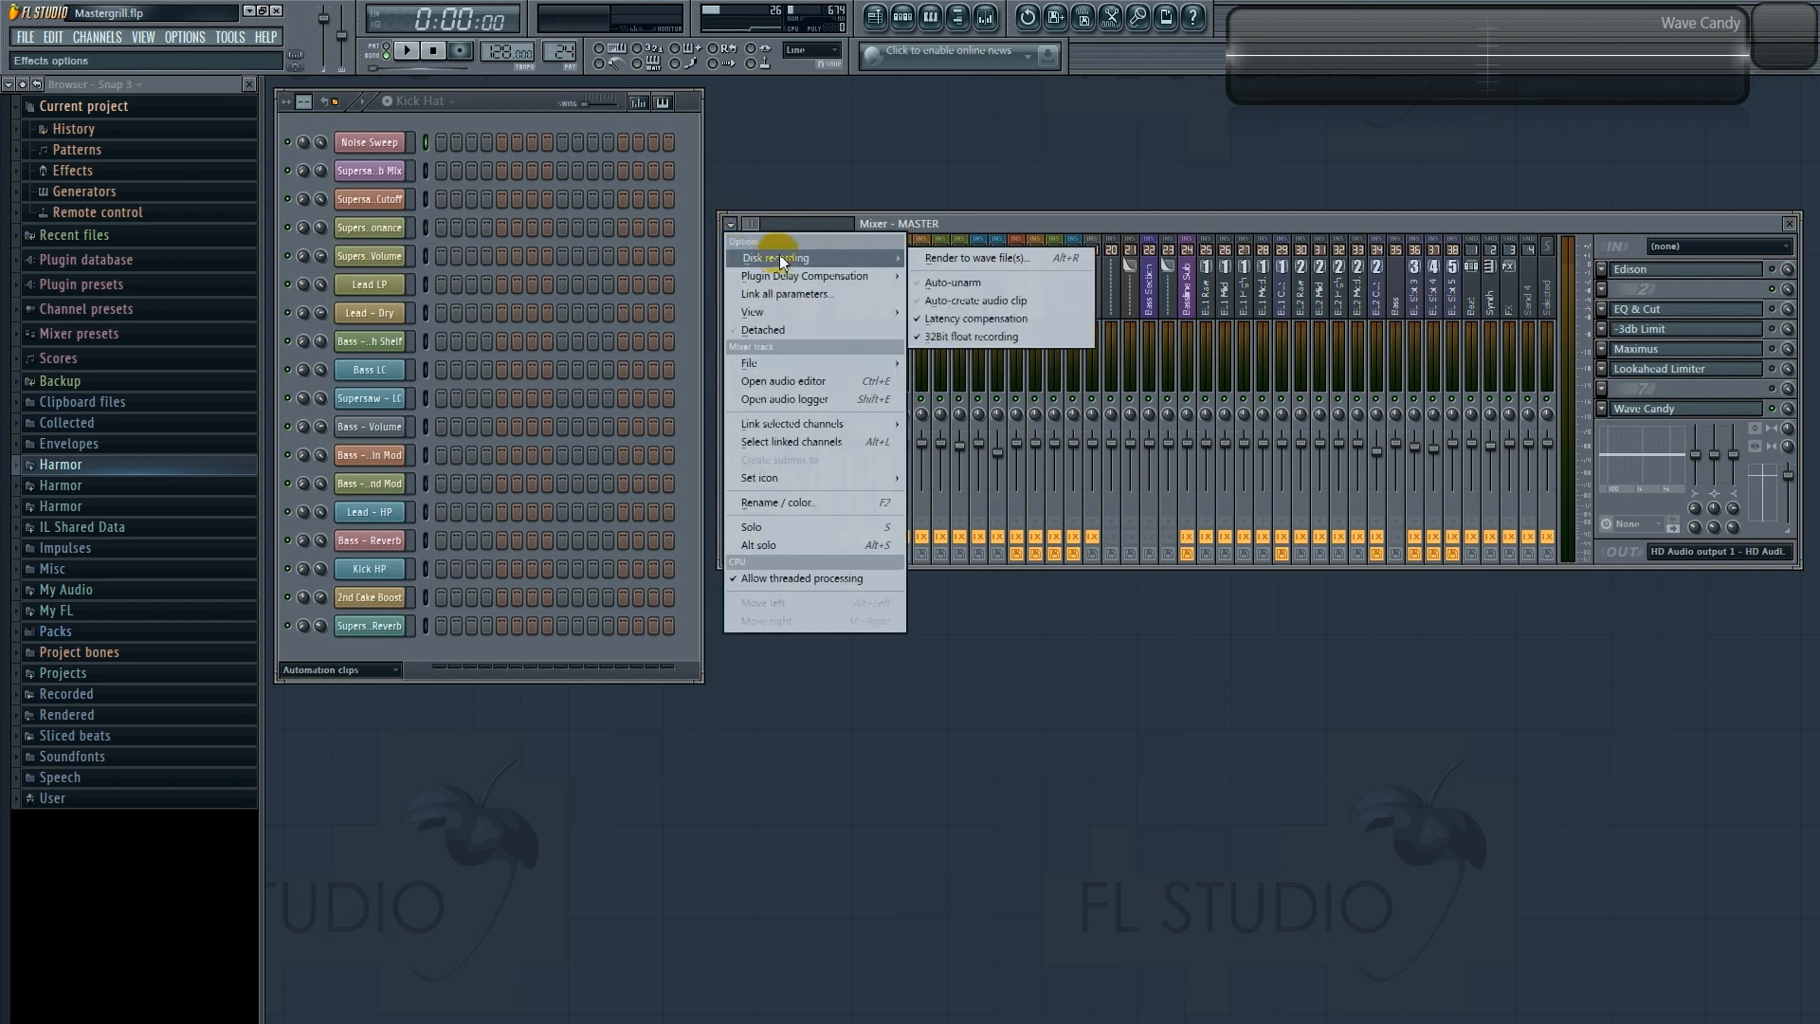
{"action": "left_click", "coordinate": [959, 271]}
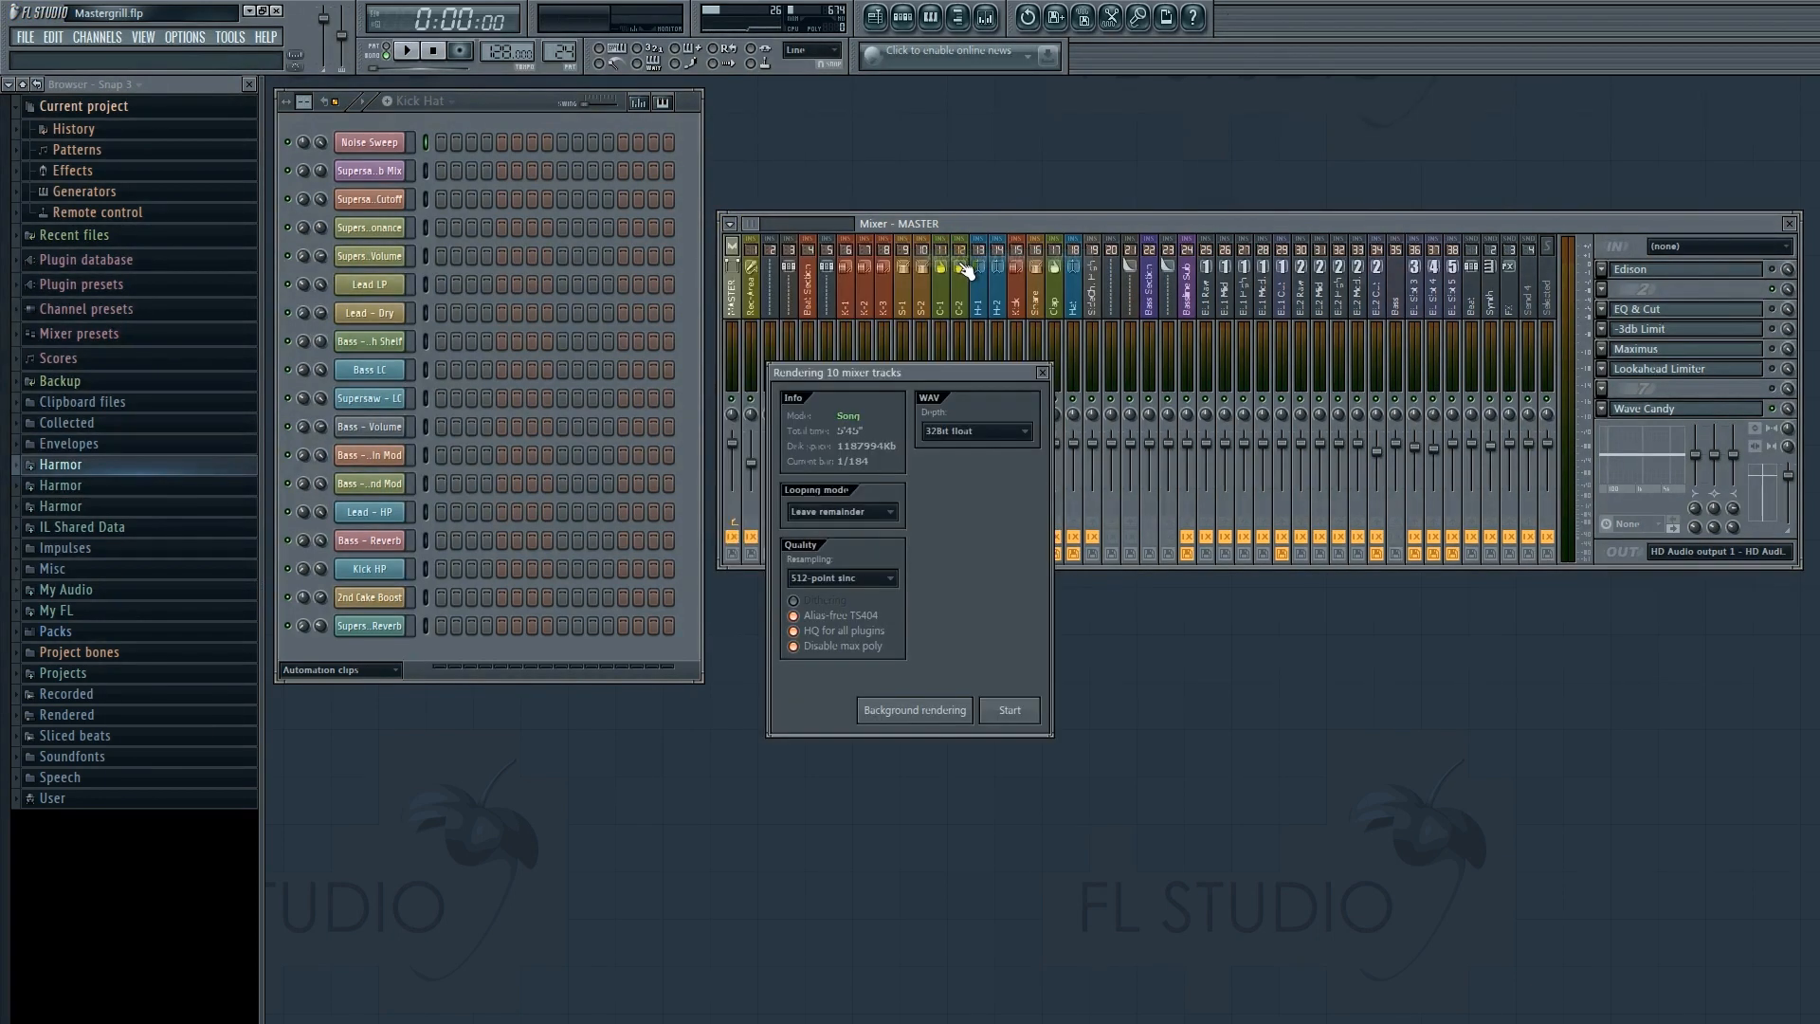
{"action": "left_click", "coordinate": [969, 433]}
{"action": "left_click", "coordinate": [964, 467]}
{"action": "left_click", "coordinate": [1008, 711]}
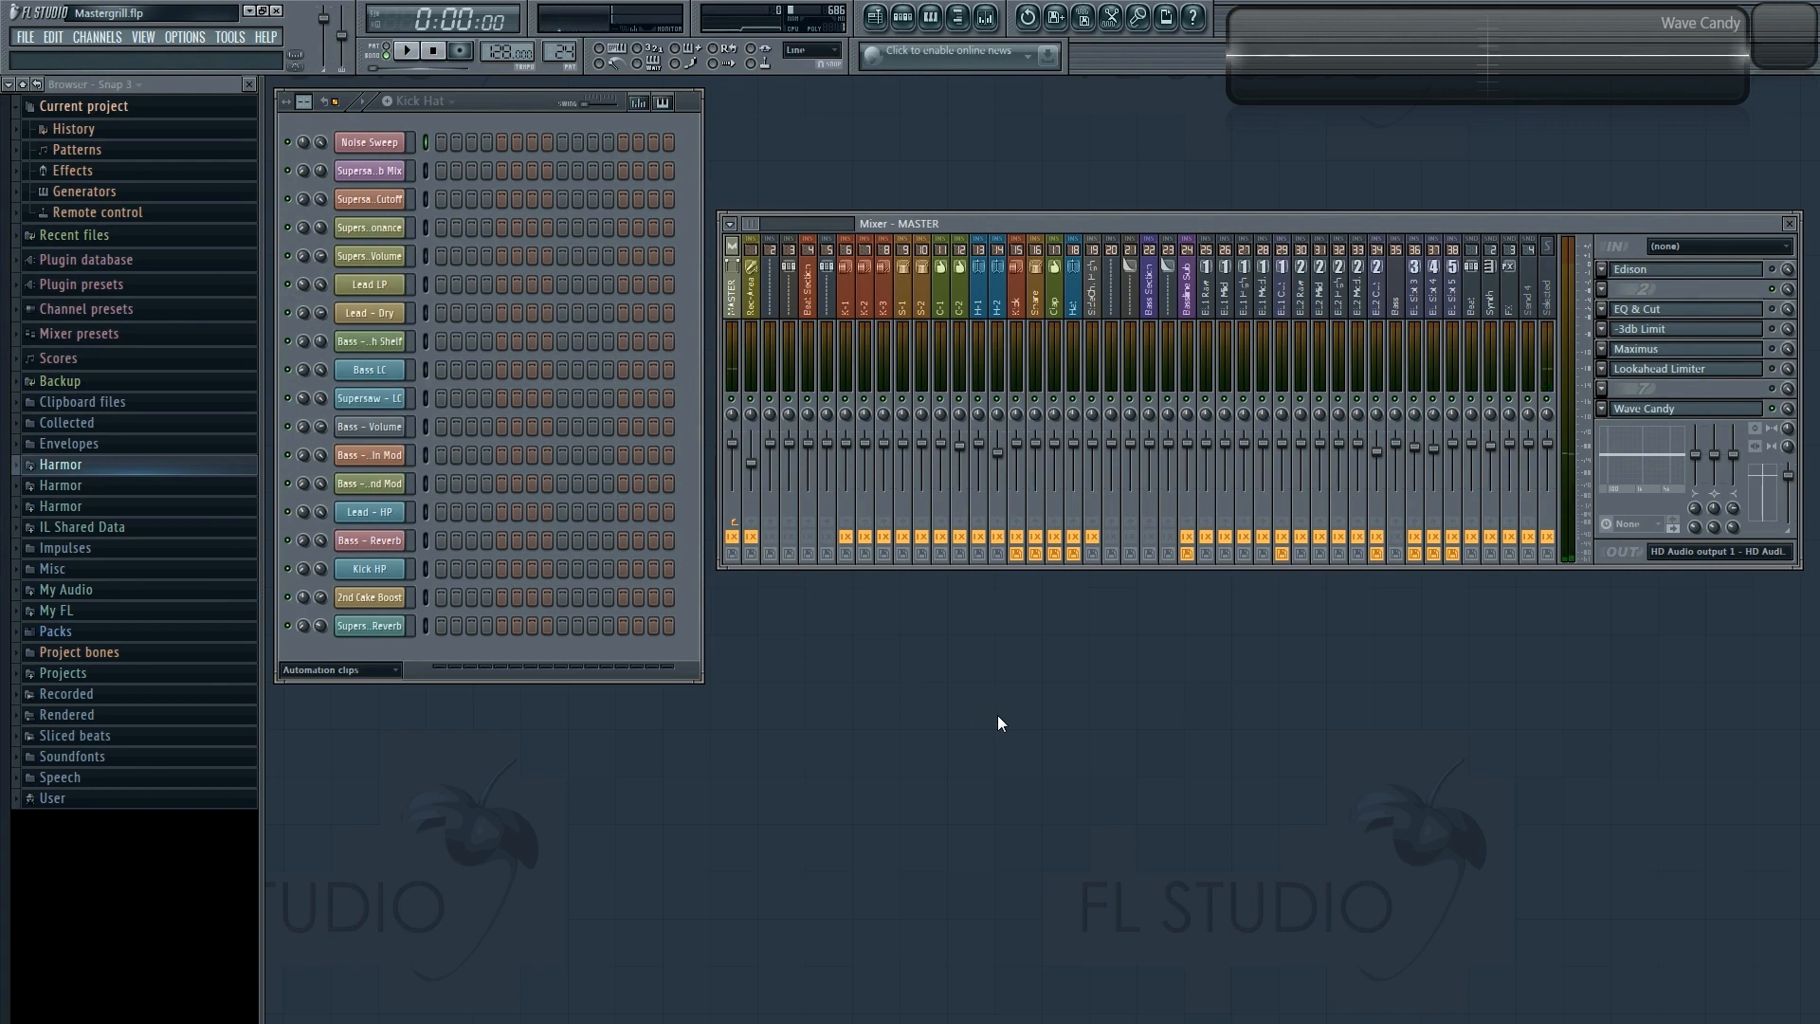
{"action": "left_click", "coordinate": [85, 693]}
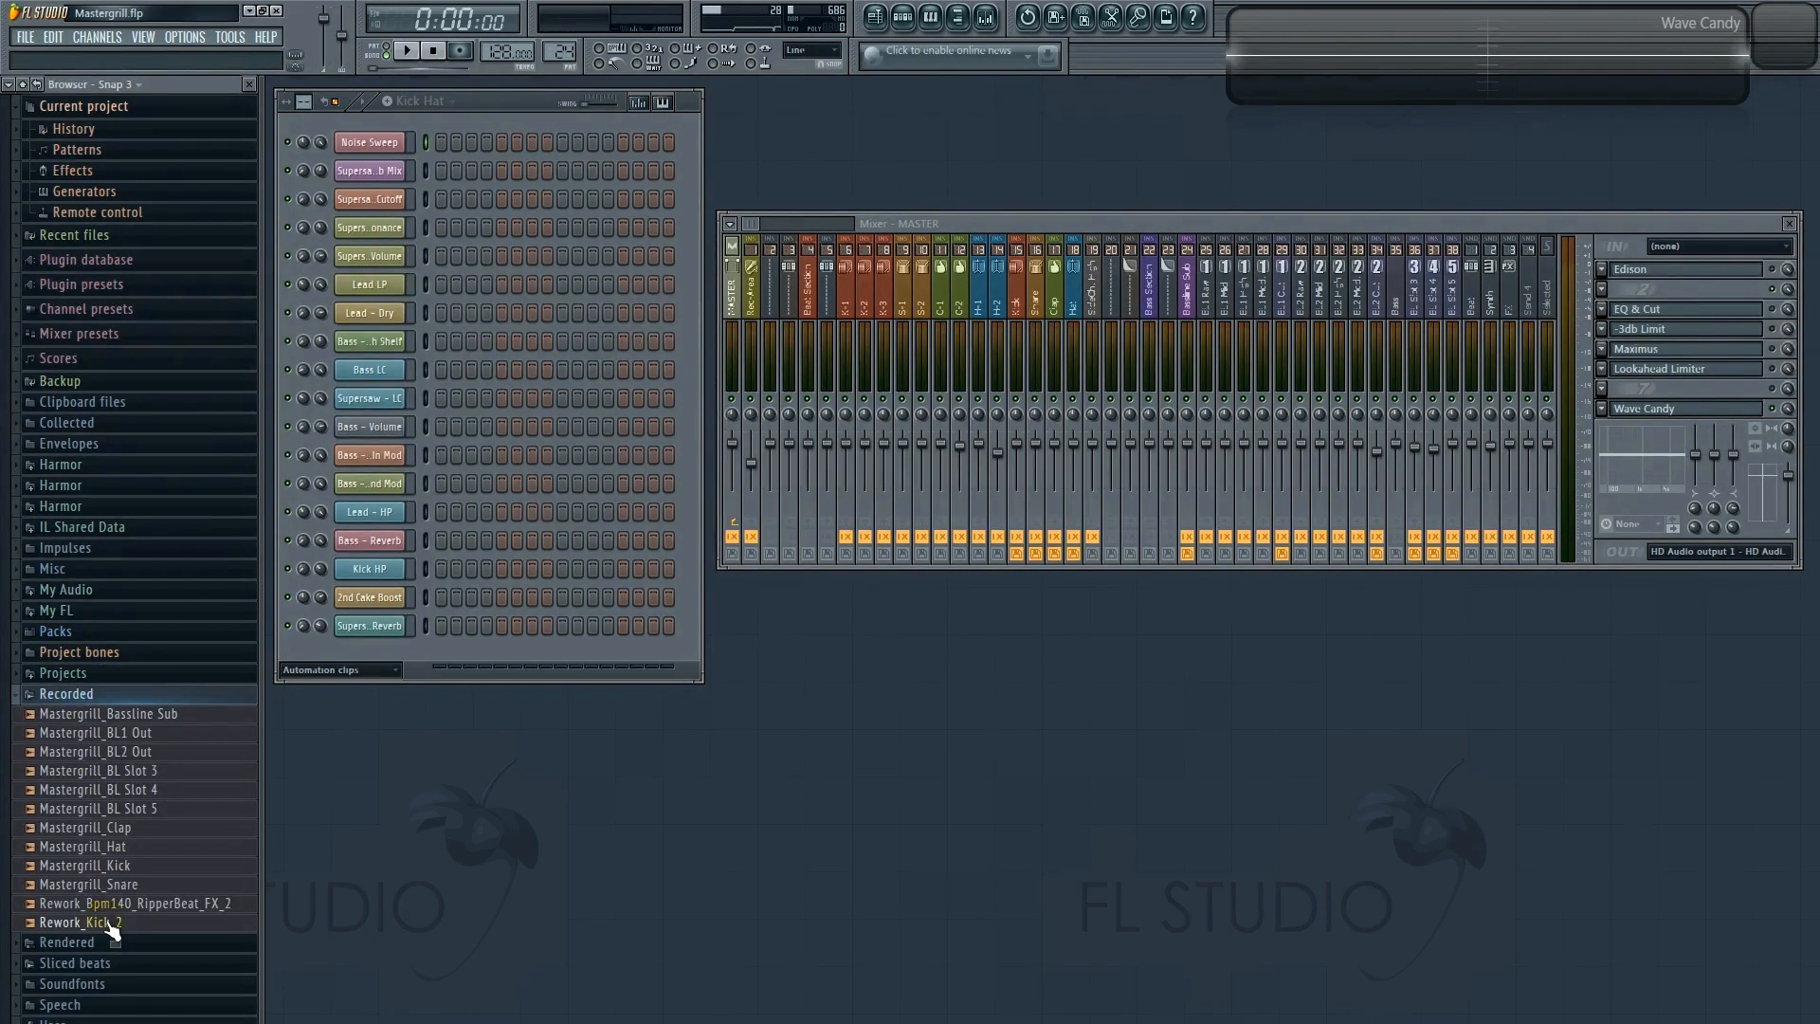
Create a new project from the Ch3shire Mixdown Template, discarding any unsaved changes to Mastergrill.flp.
{"action": "left_click", "coordinate": [27, 37]}
{"action": "mouse_move", "coordinate": [76, 75]}
{"action": "mouse_move", "coordinate": [435, 180]}
{"action": "left_click", "coordinate": [590, 199]}
{"action": "left_click", "coordinate": [959, 608]}
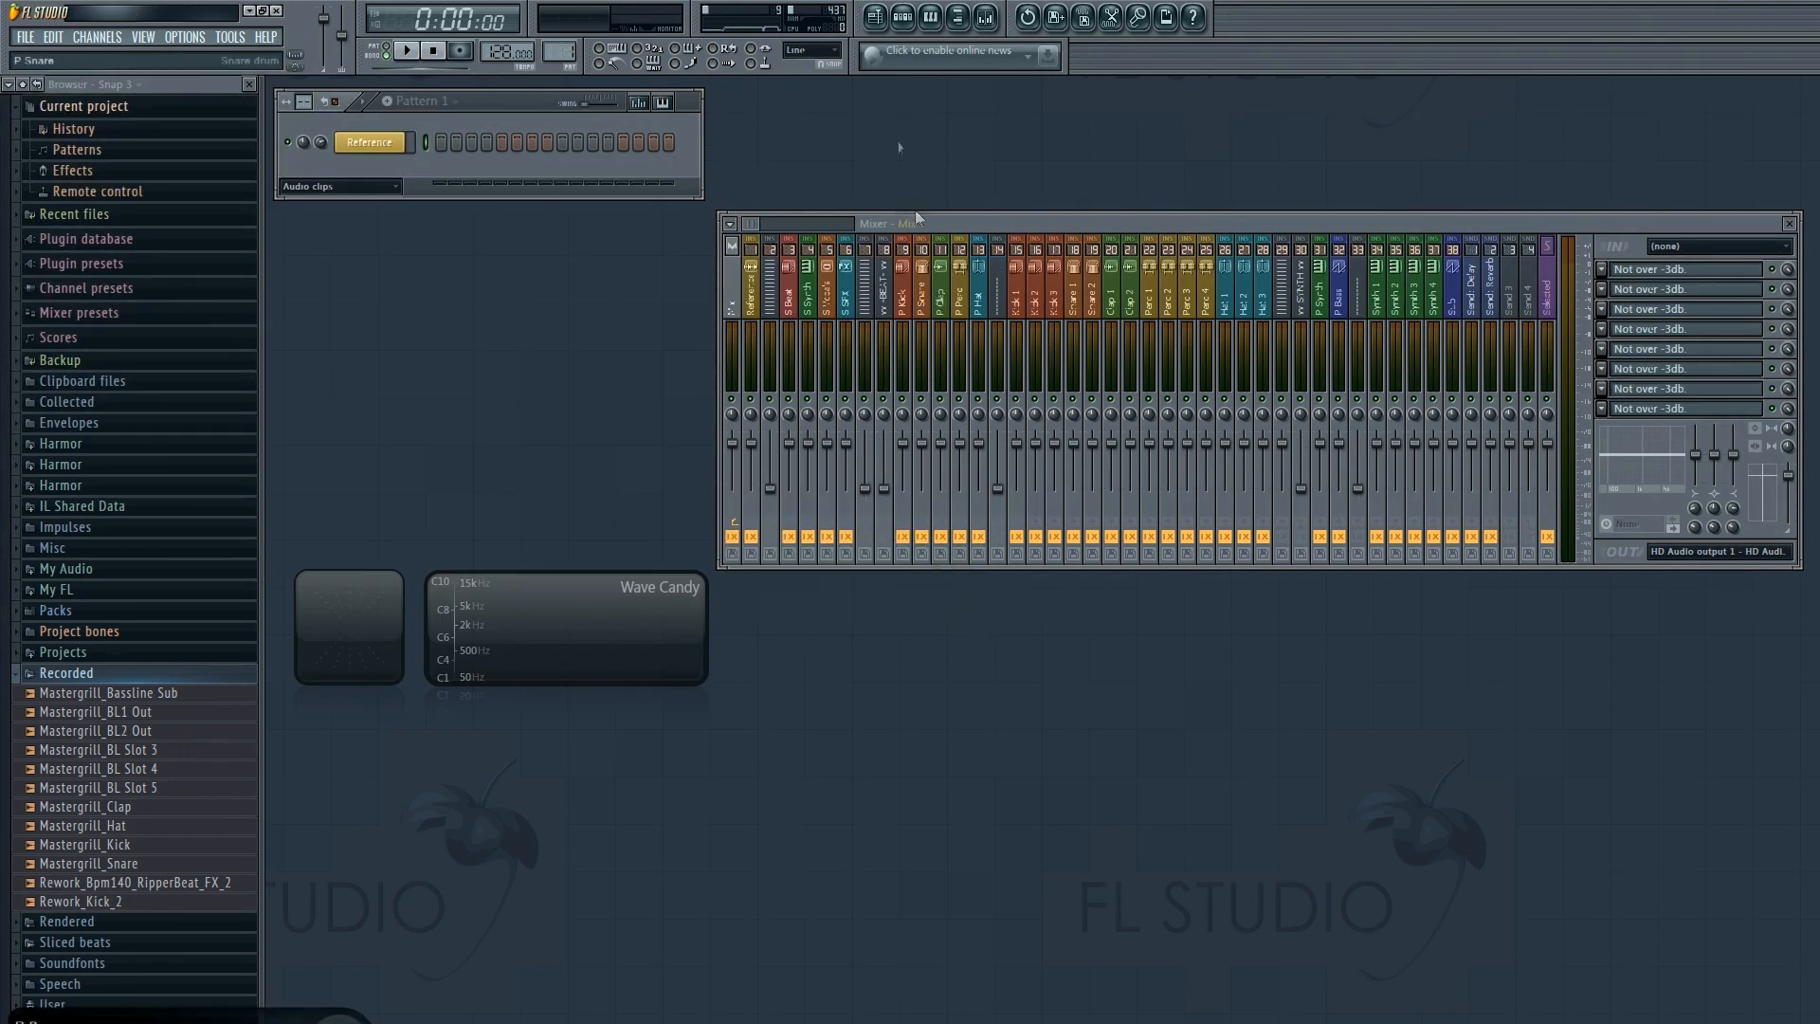
Show the playlist and place the recorded Mastergrill_Kick audio on Track 1.
{"action": "left_click", "coordinate": [874, 16]}
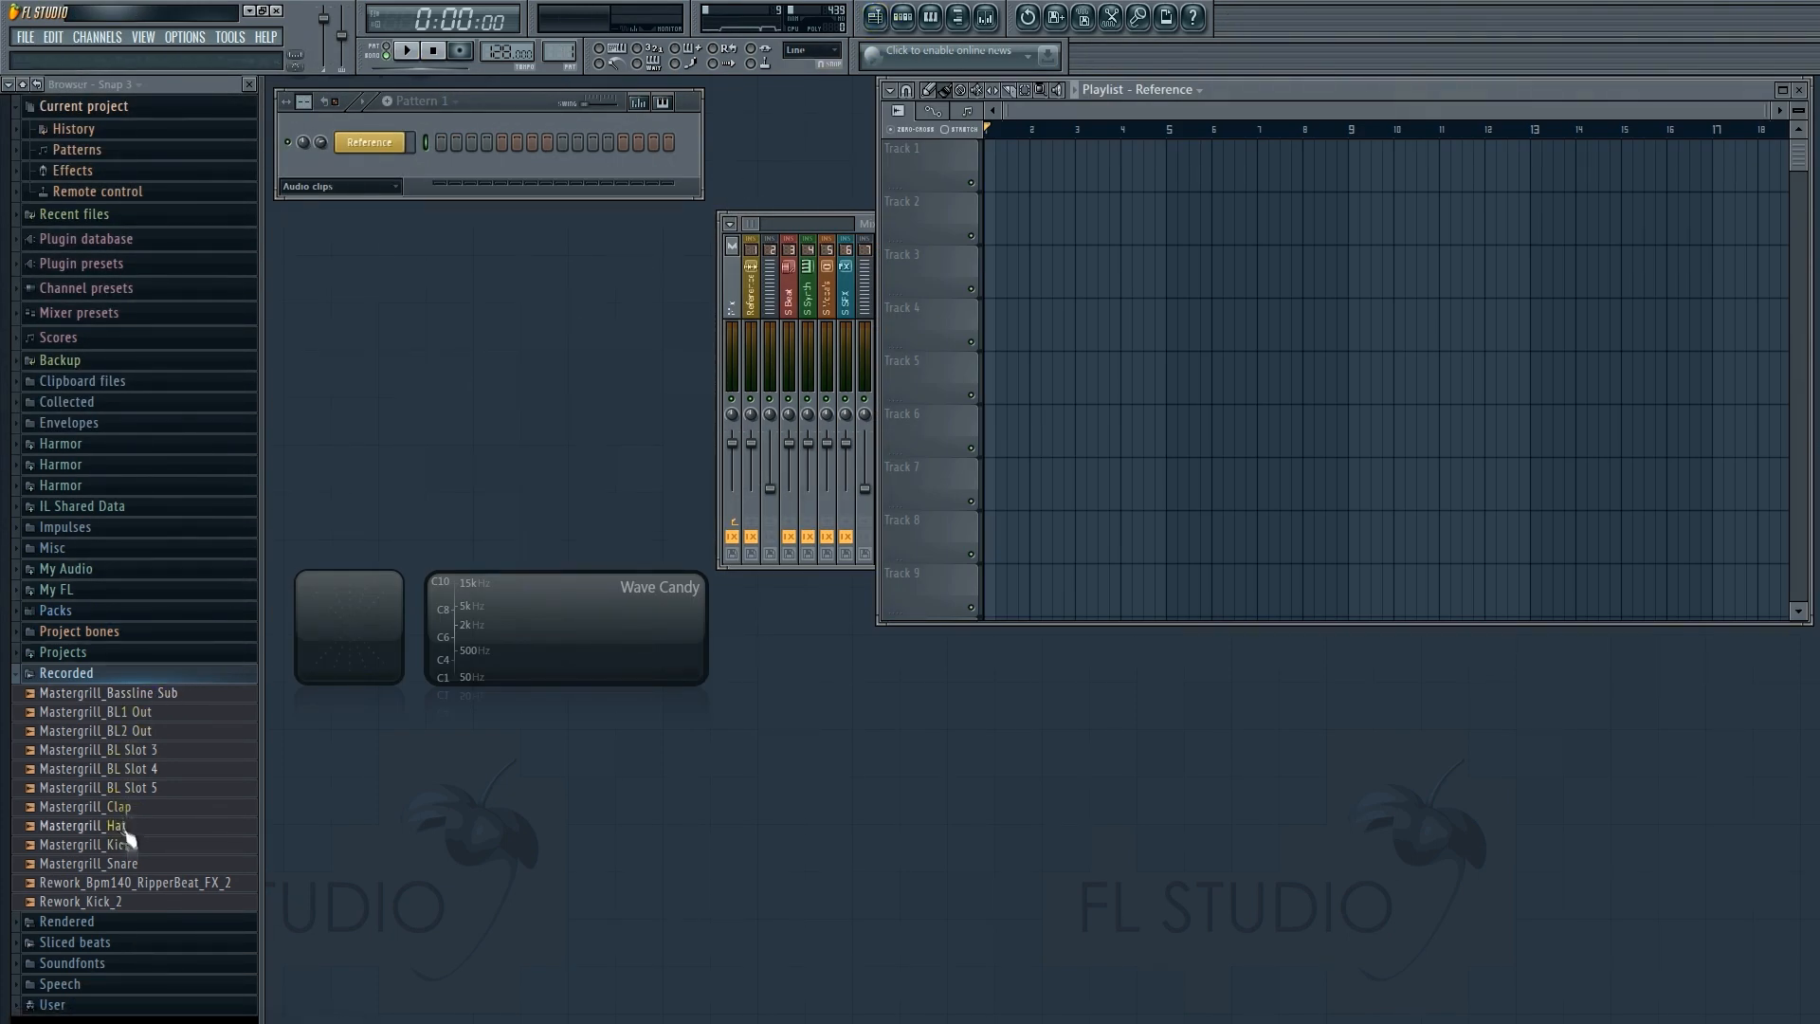
{"action": "left_click_drag", "start_coordinate": [125, 844], "coordinate": [937, 161]}
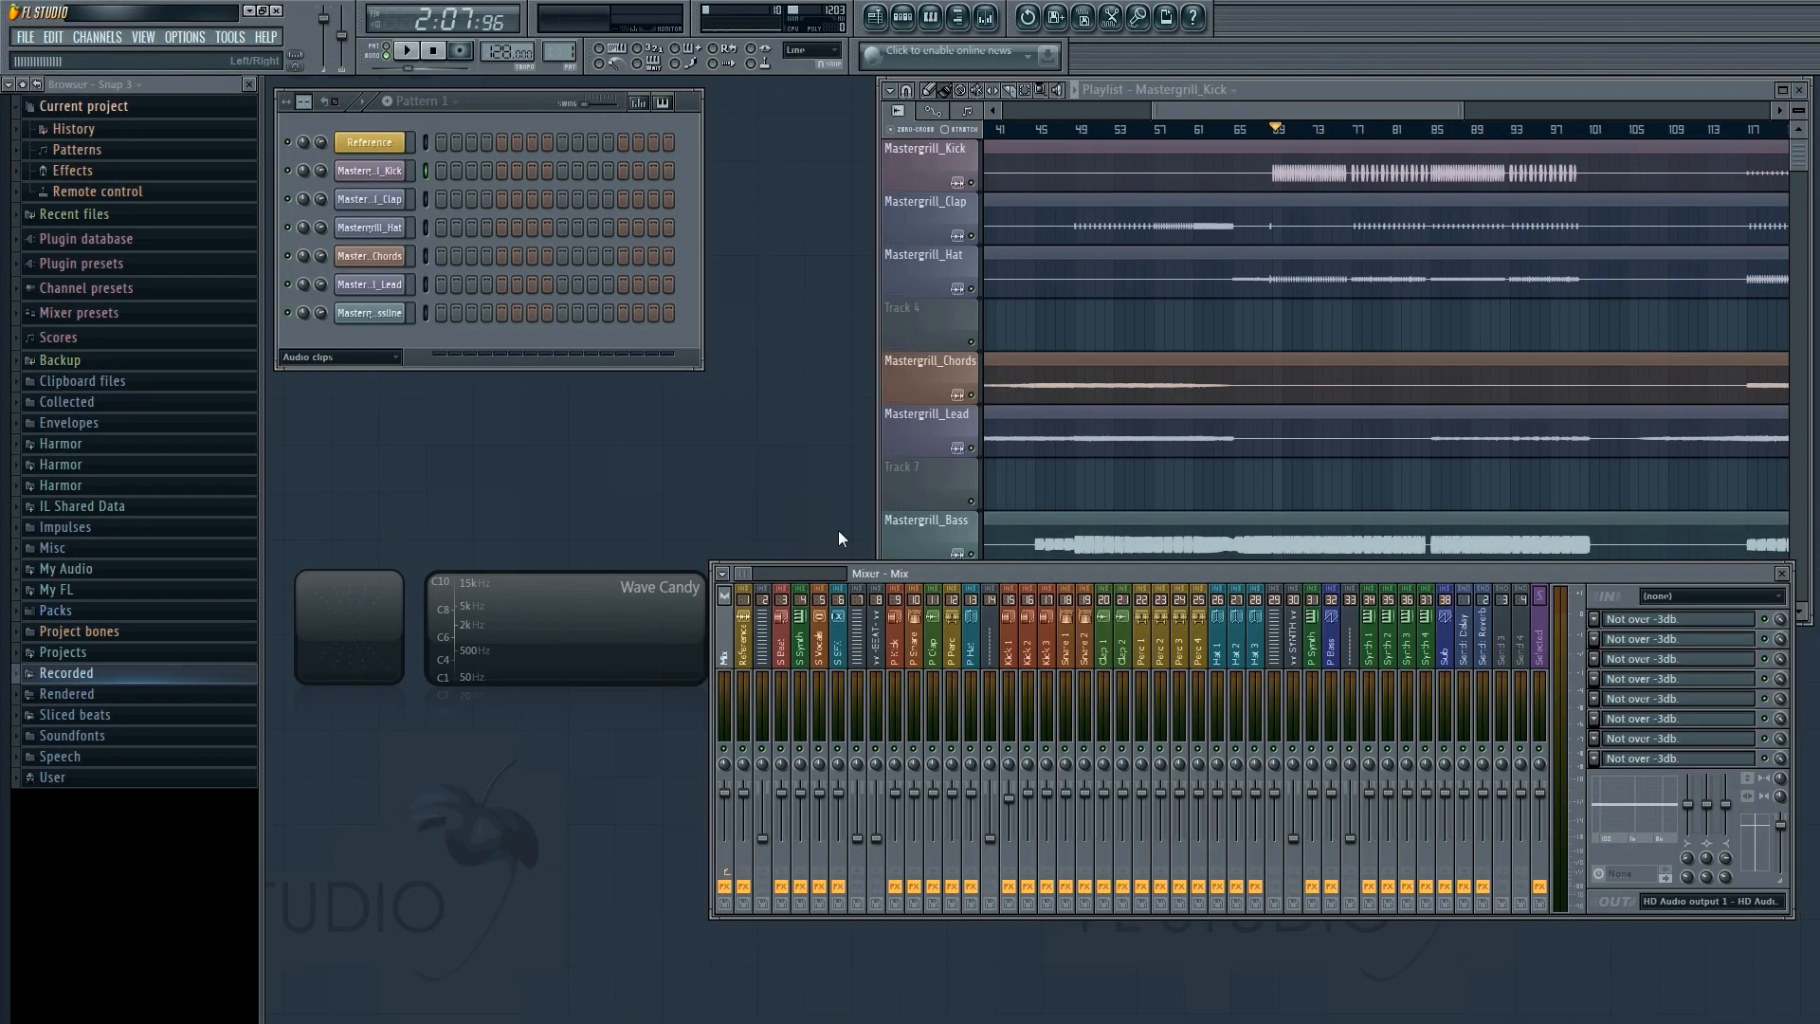
Examine the template's mixer layout and effects by selecting the S SFX, vv SYNTH vv, Mix, Reference, P Kick and P Bass tracks.
{"action": "left_click", "coordinate": [839, 645]}
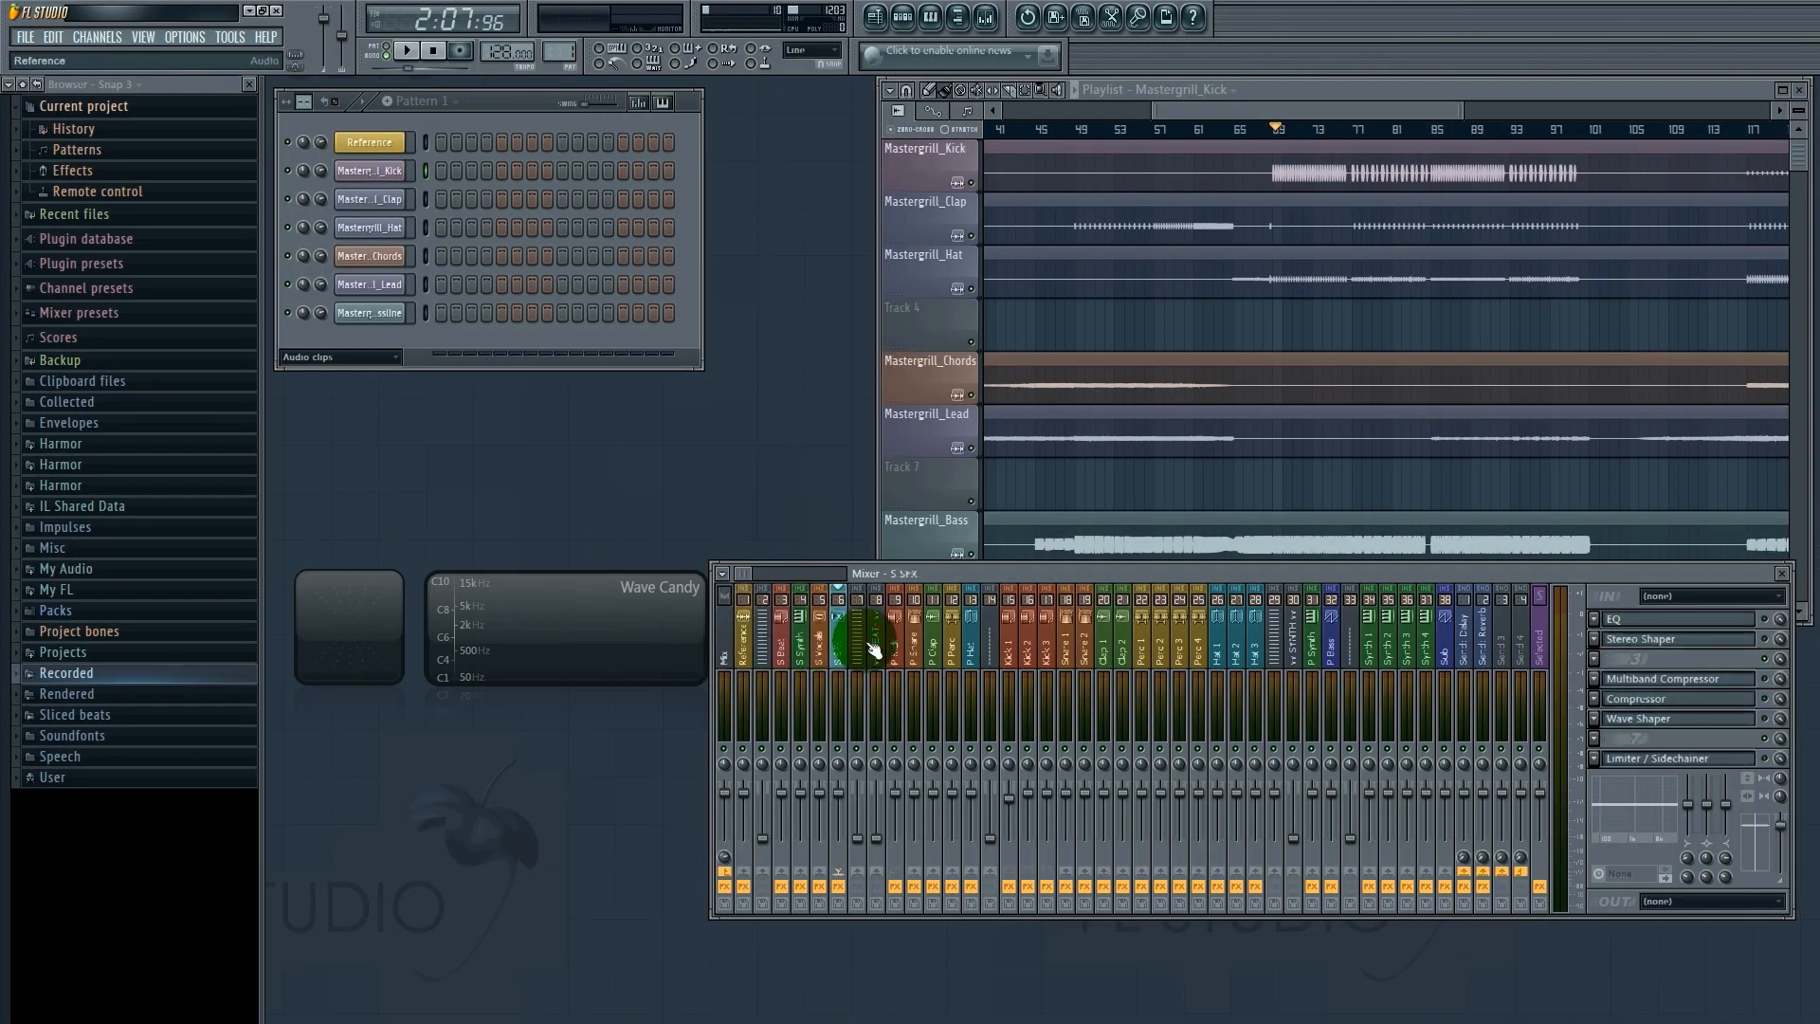
{"action": "left_click_drag", "start_coordinate": [874, 650], "coordinate": [1294, 640]}
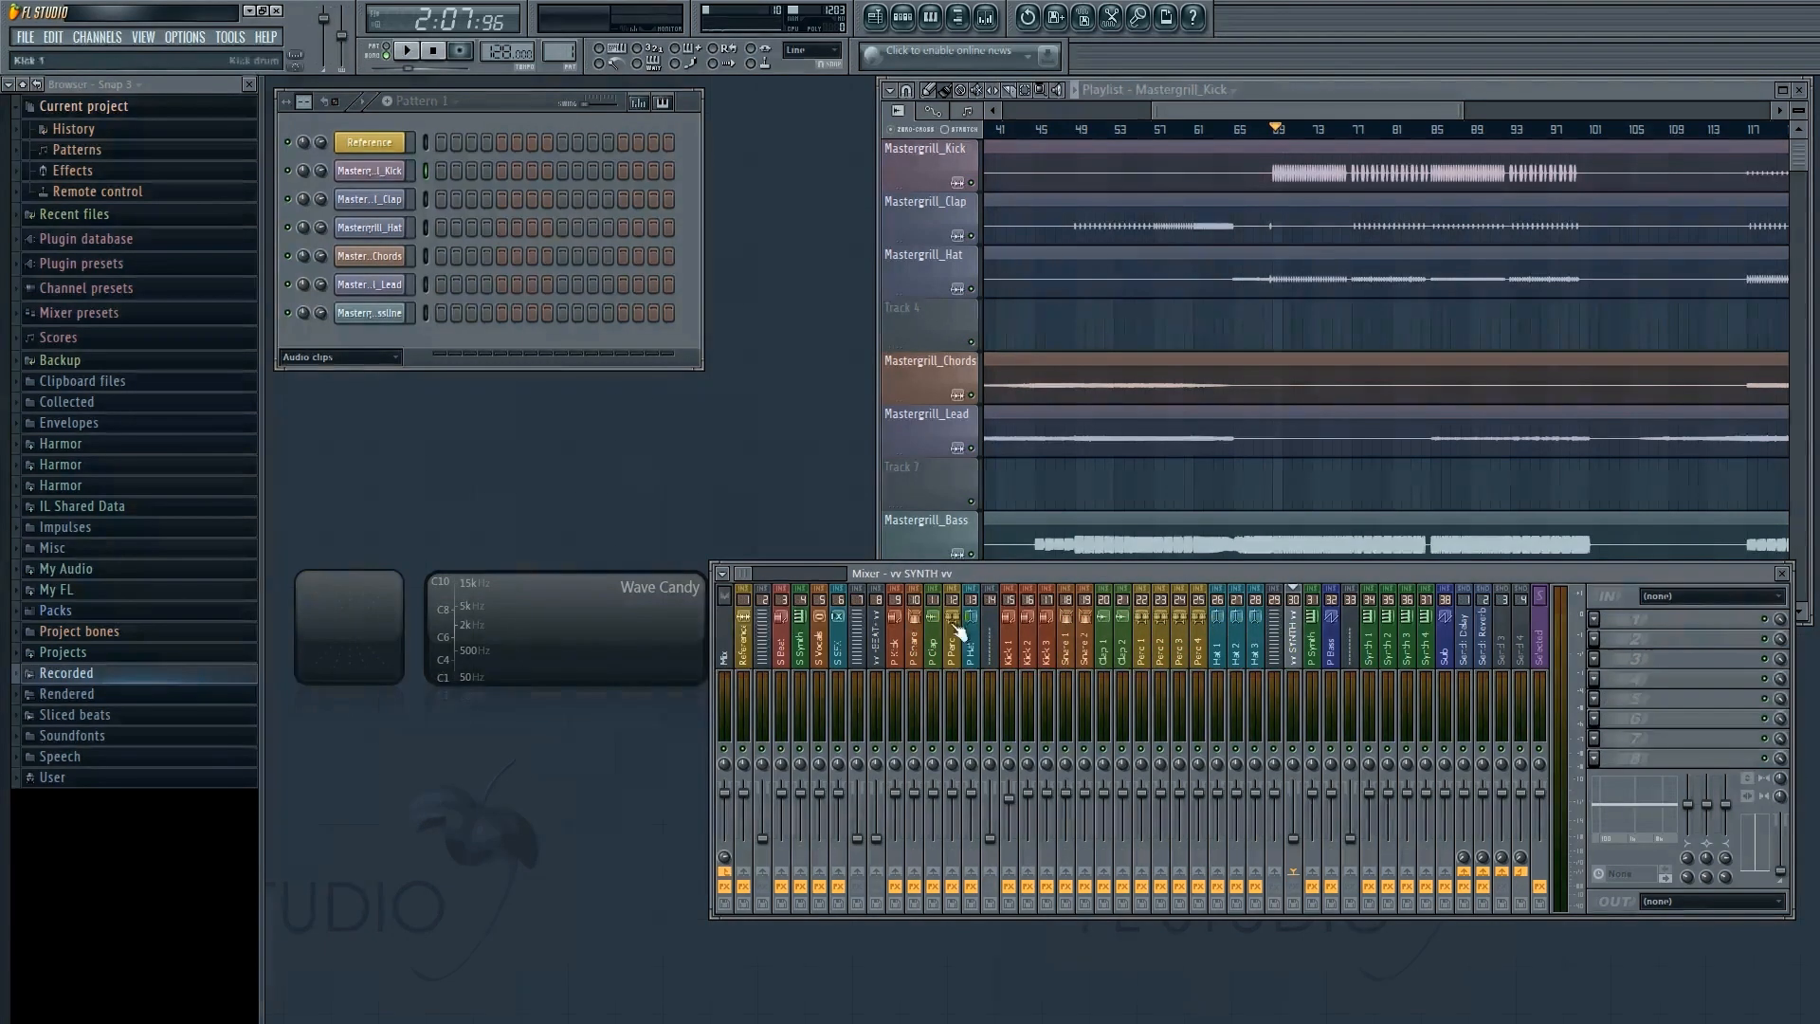
{"action": "left_click", "coordinate": [726, 633]}
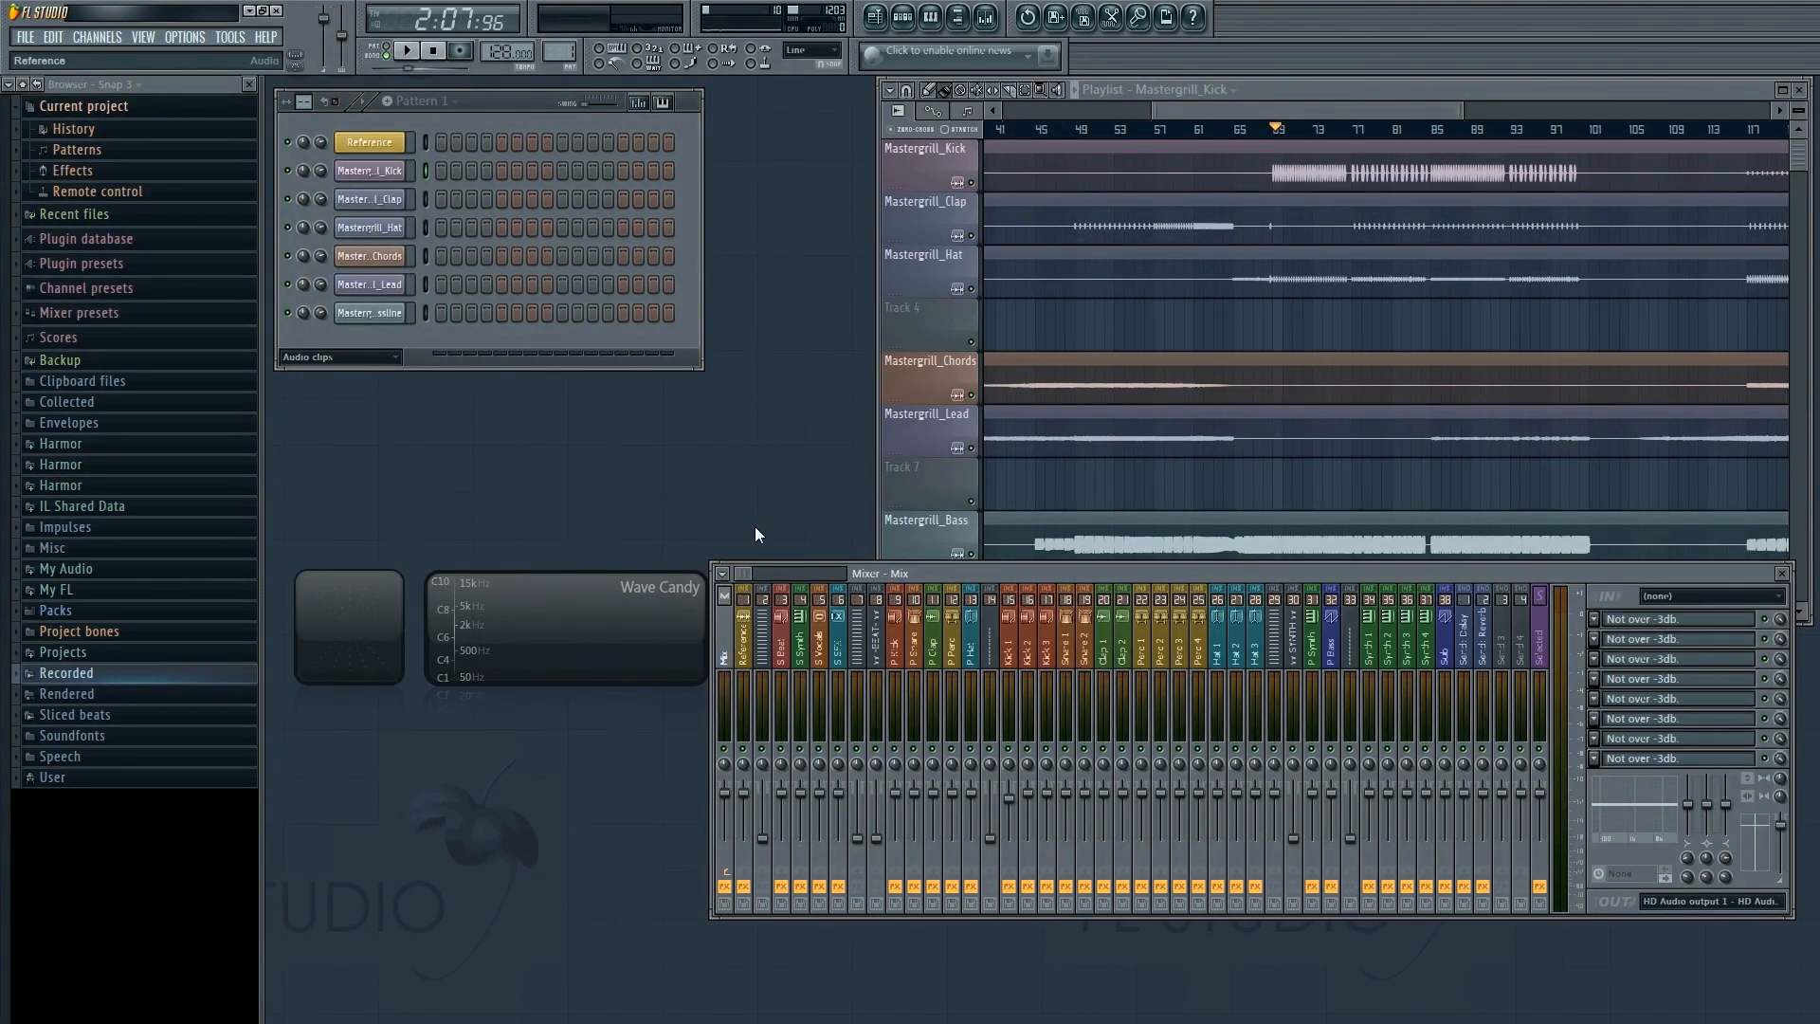
{"action": "left_click", "coordinate": [745, 614]}
{"action": "left_click", "coordinate": [895, 641]}
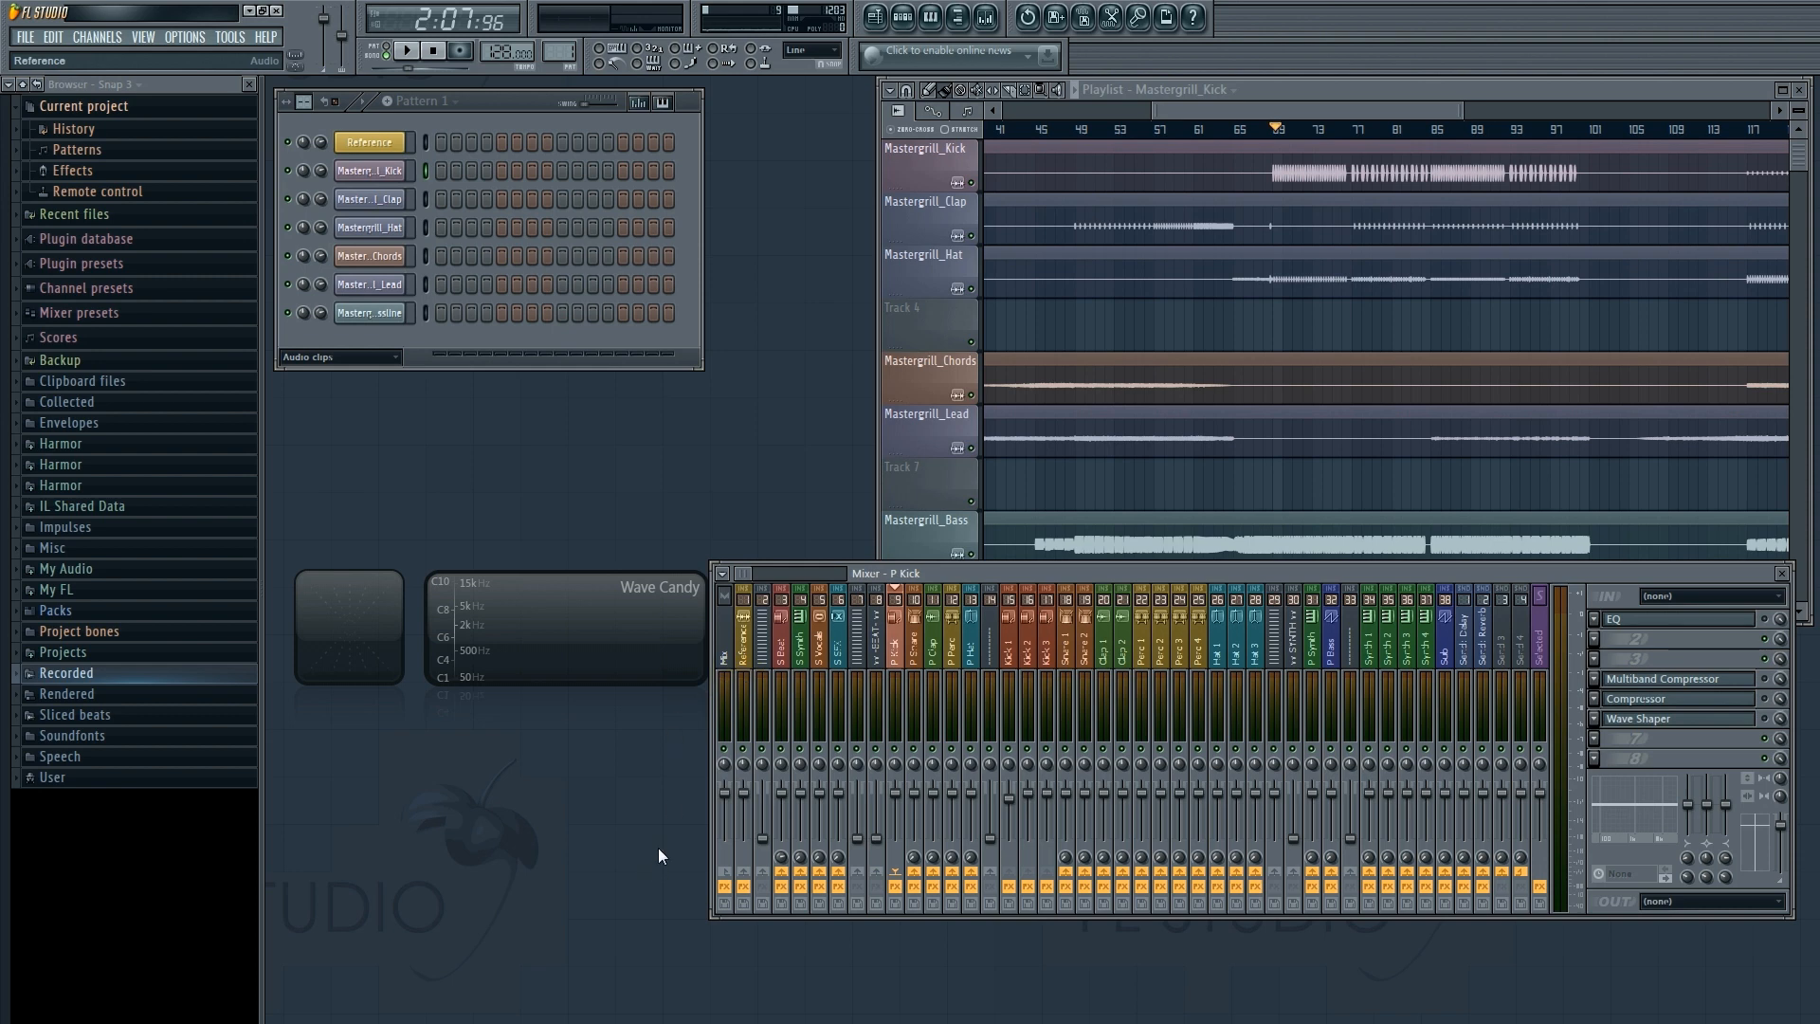
{"action": "left_click", "coordinate": [725, 659]}
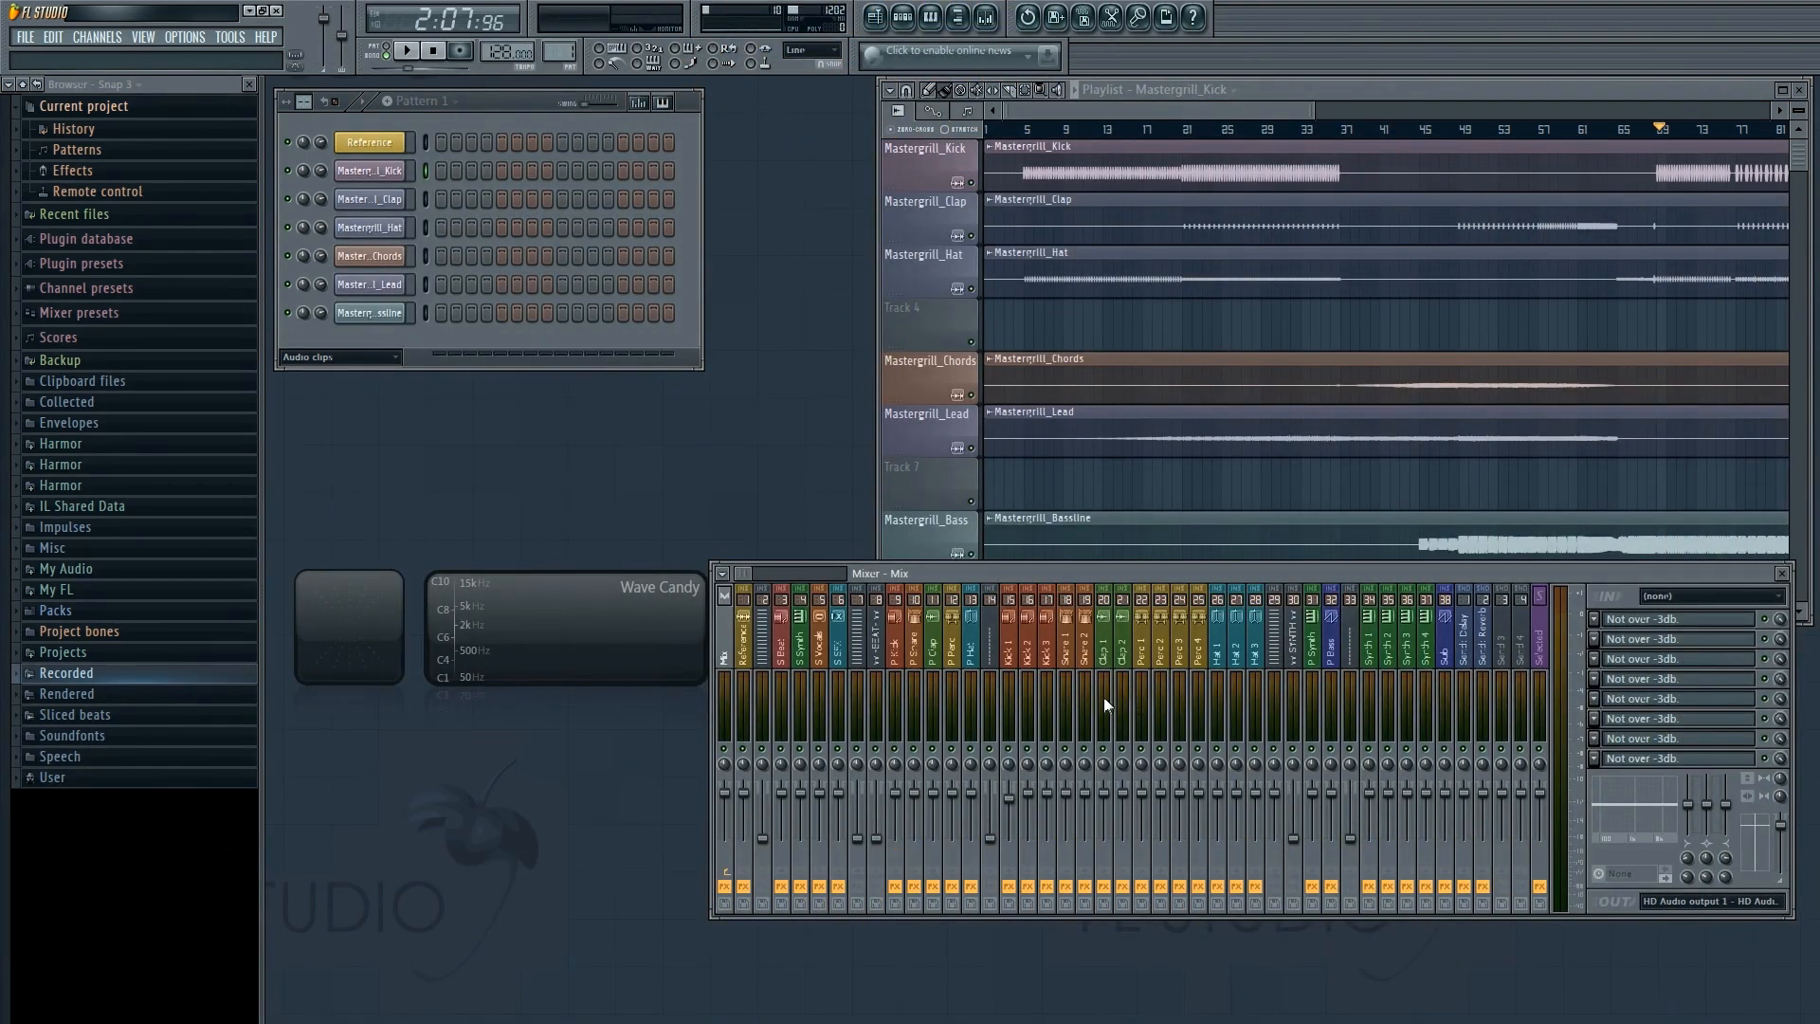
{"action": "left_click", "coordinate": [1332, 646]}
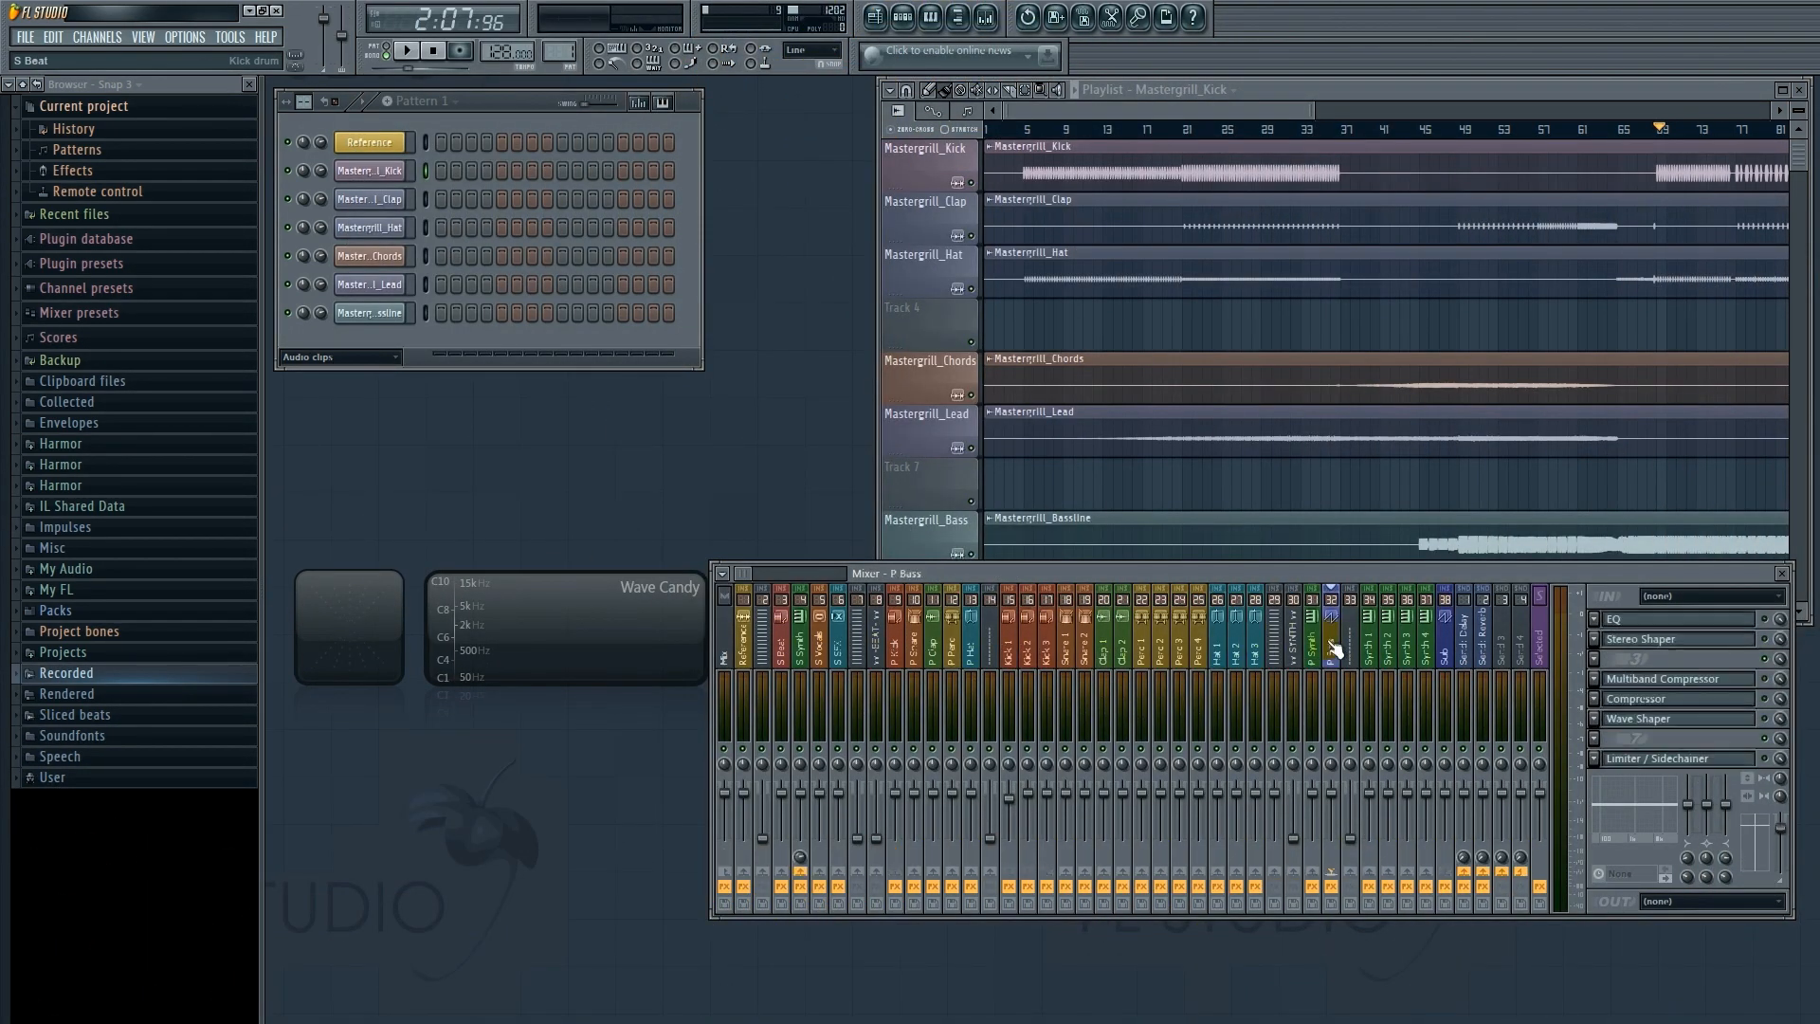
{"action": "left_click", "coordinate": [1350, 648]}
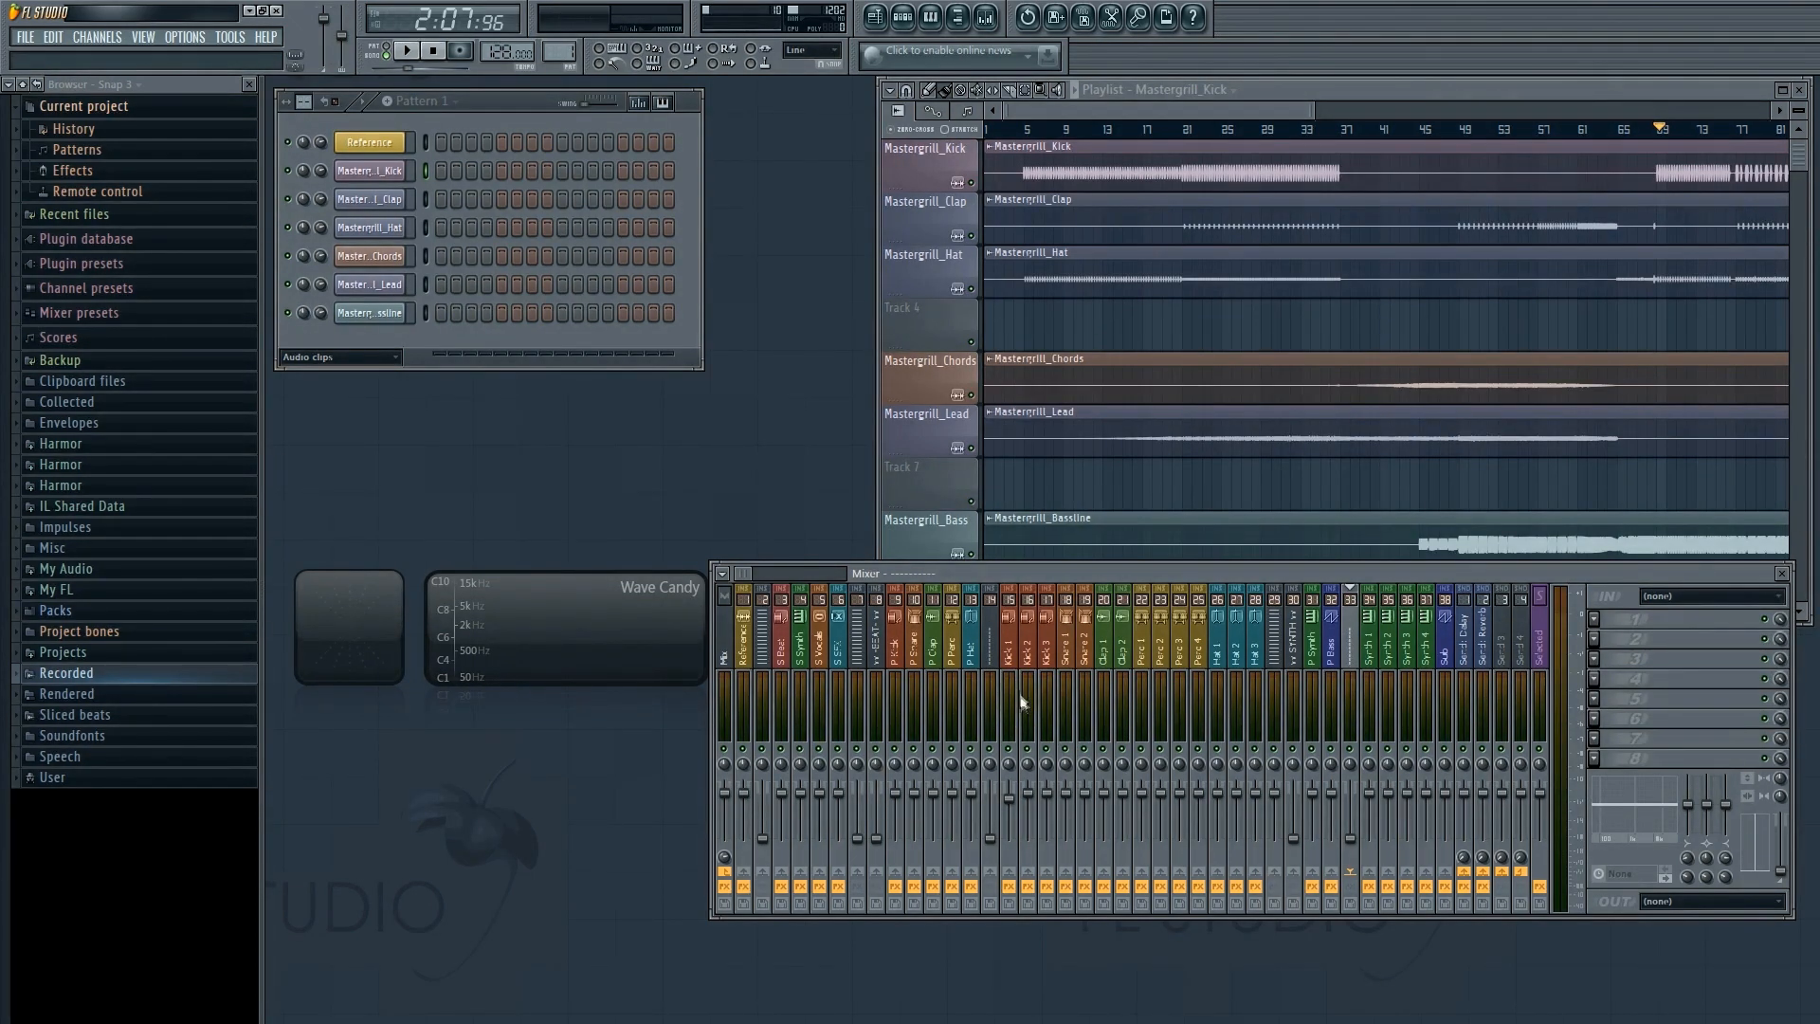
Route the Kick 1 mixer track only to the P Kick track.
{"action": "left_click", "coordinate": [1014, 661]}
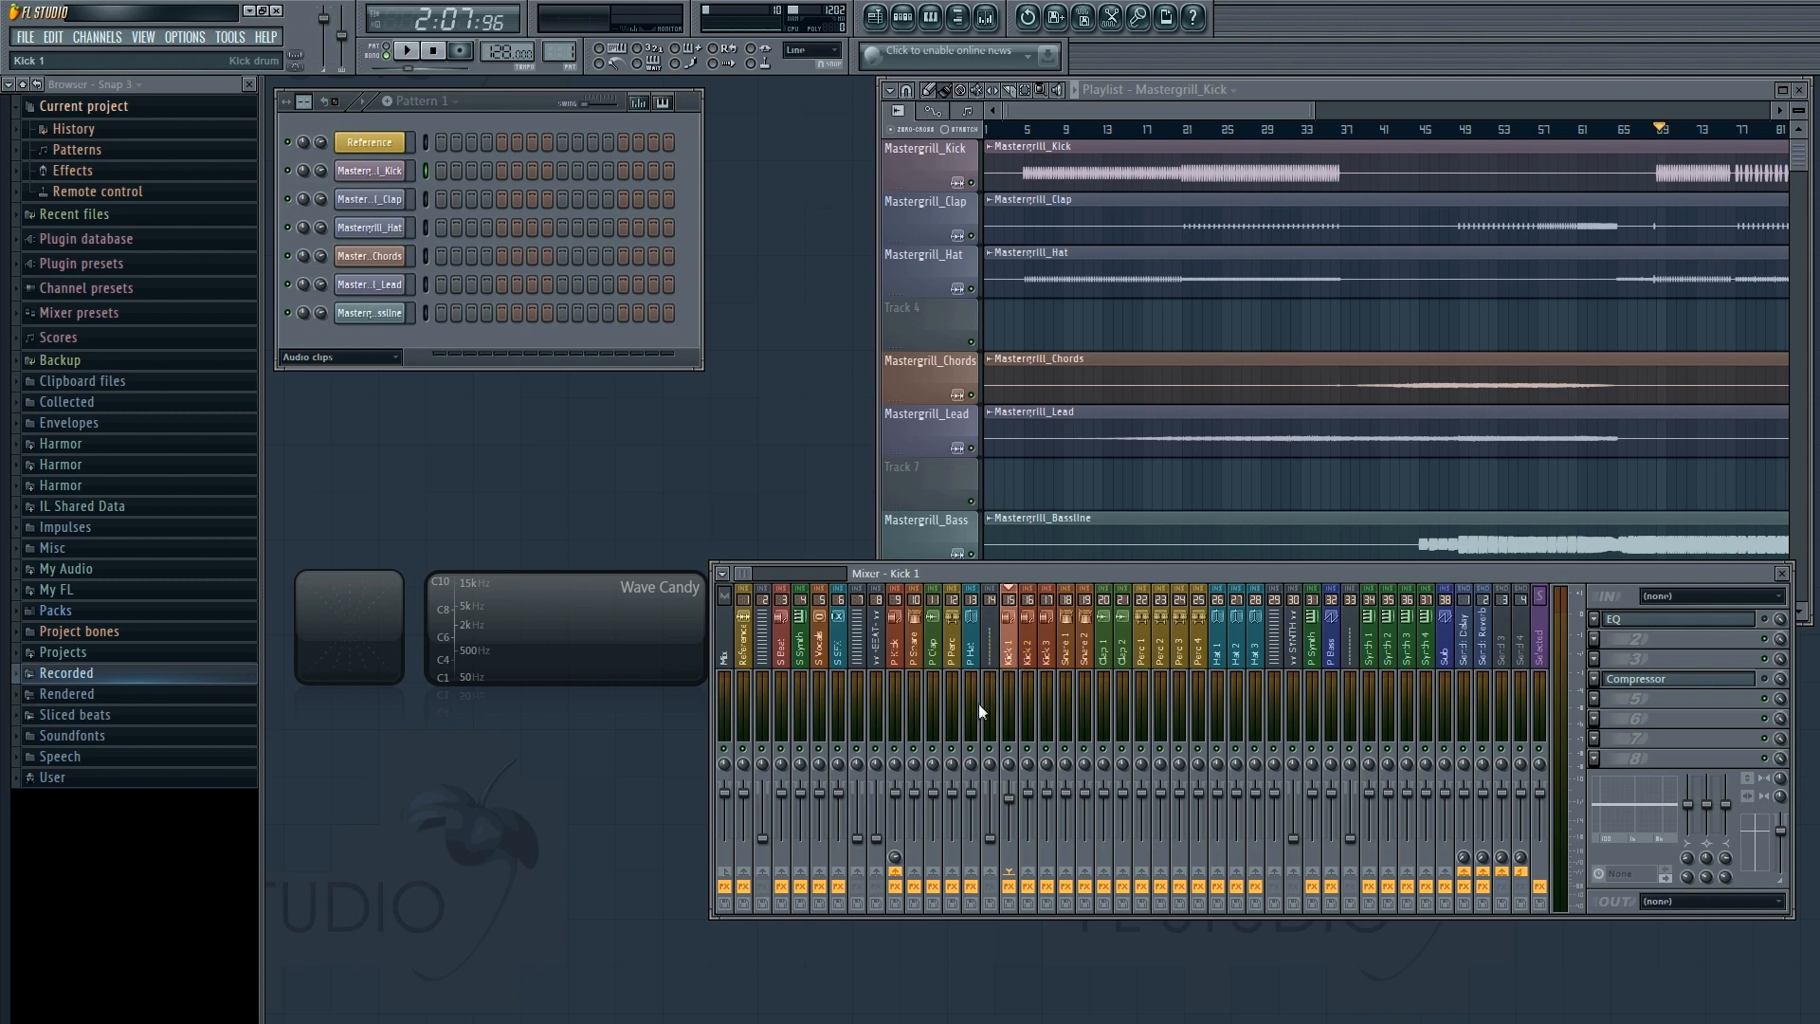
{"action": "right_click", "coordinate": [897, 872]}
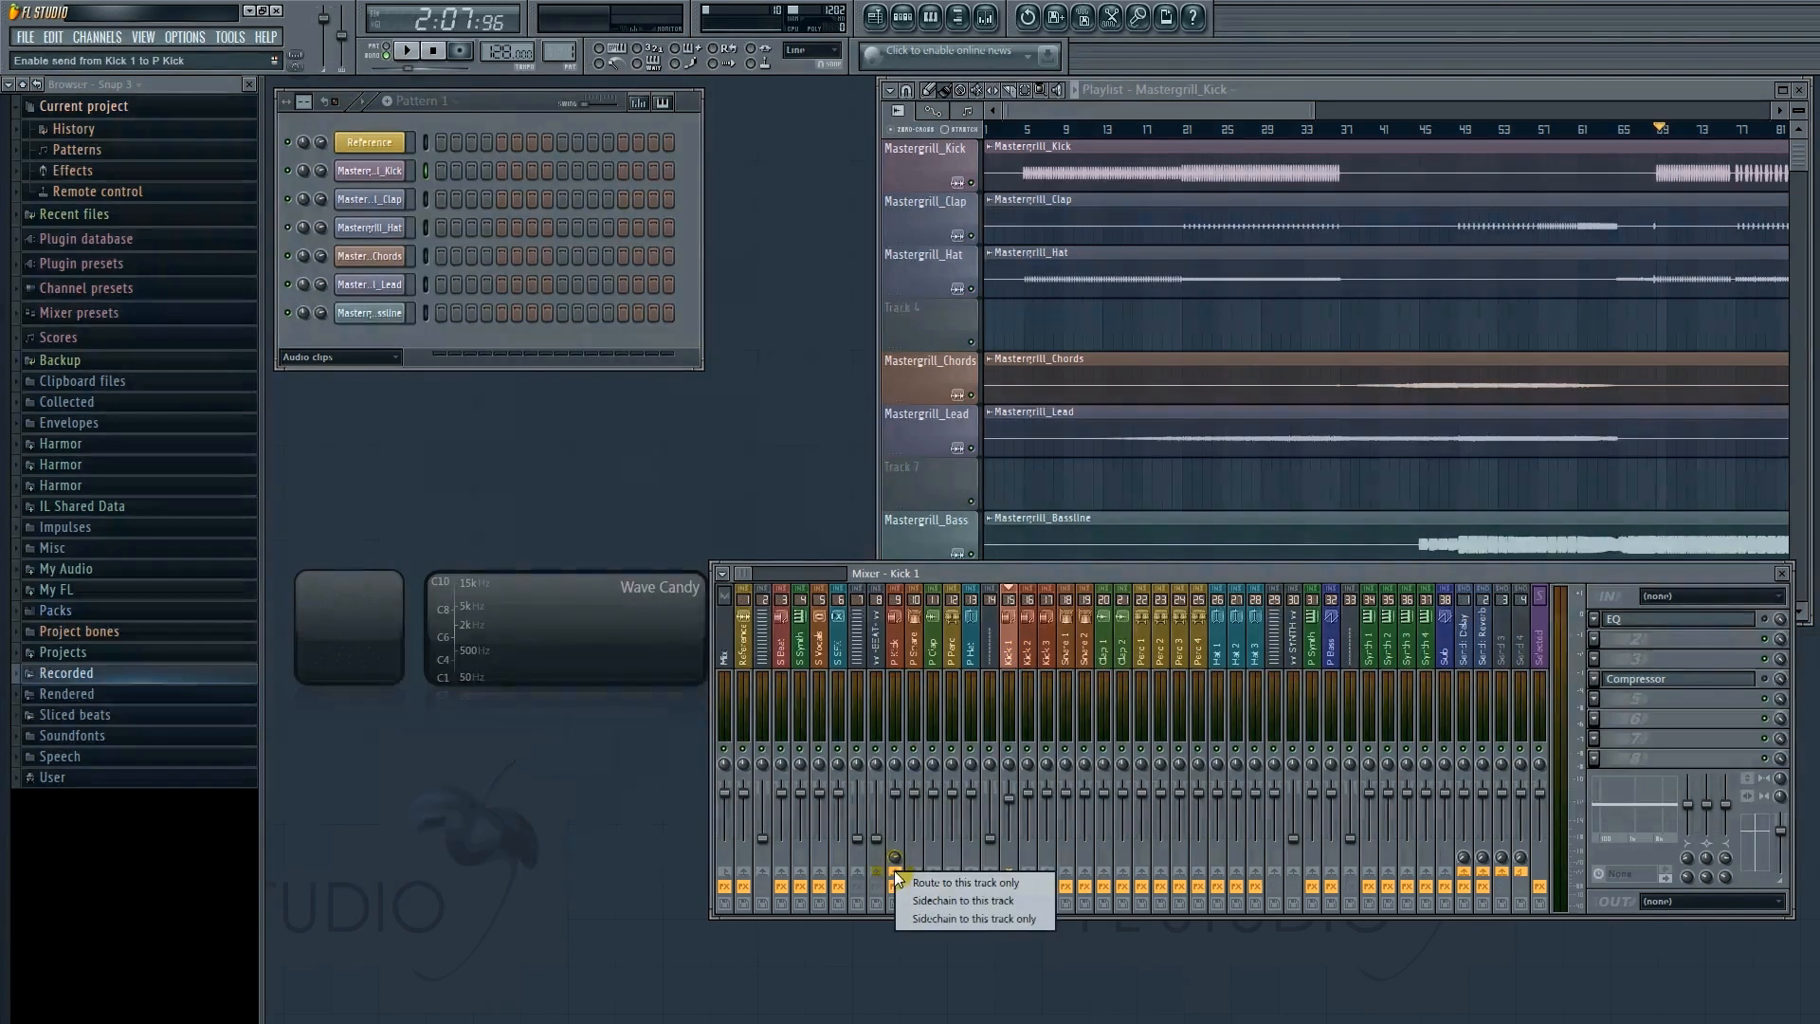
{"action": "left_click", "coordinate": [915, 882]}
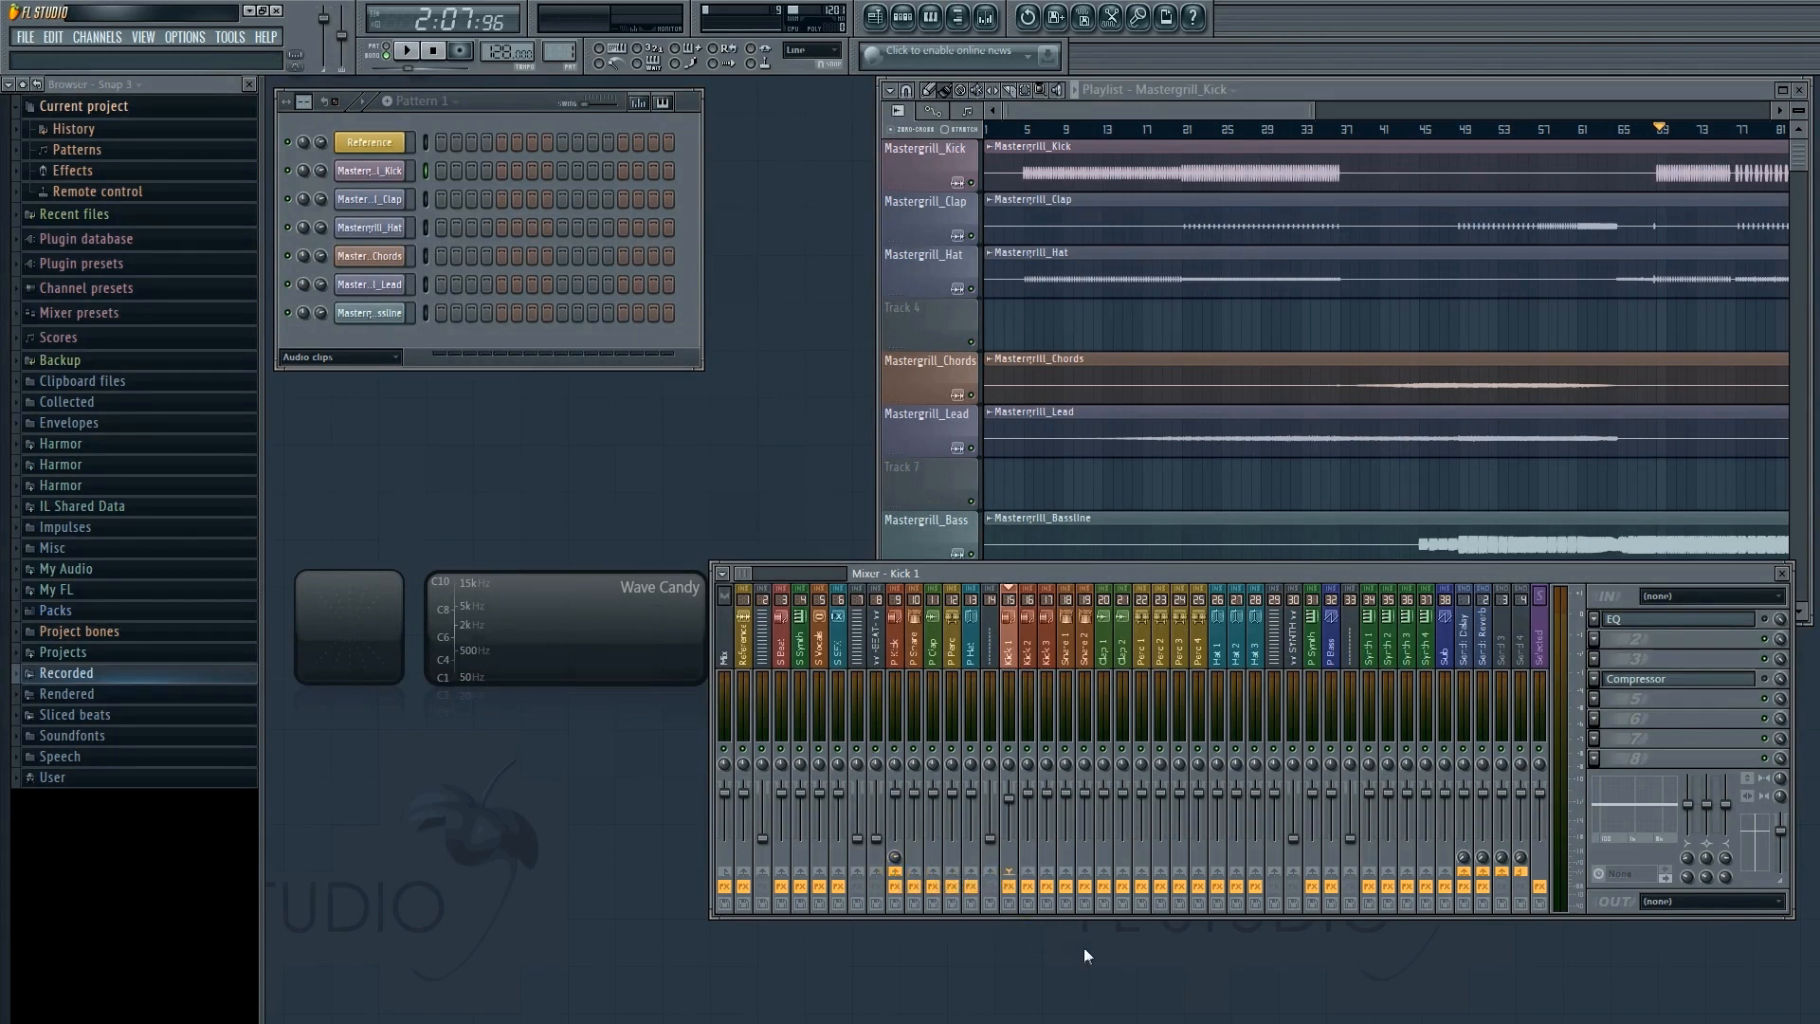
Examine the kick routing chain by selecting Kick 2, P Kick and S Beat in the mixer.
{"action": "mouse_move", "coordinate": [1025, 645]}
{"action": "left_mouse_down"}
{"action": "mouse_move", "coordinate": [1259, 661]}
{"action": "mouse_move", "coordinate": [1029, 661]}
{"action": "left_mouse_up"}
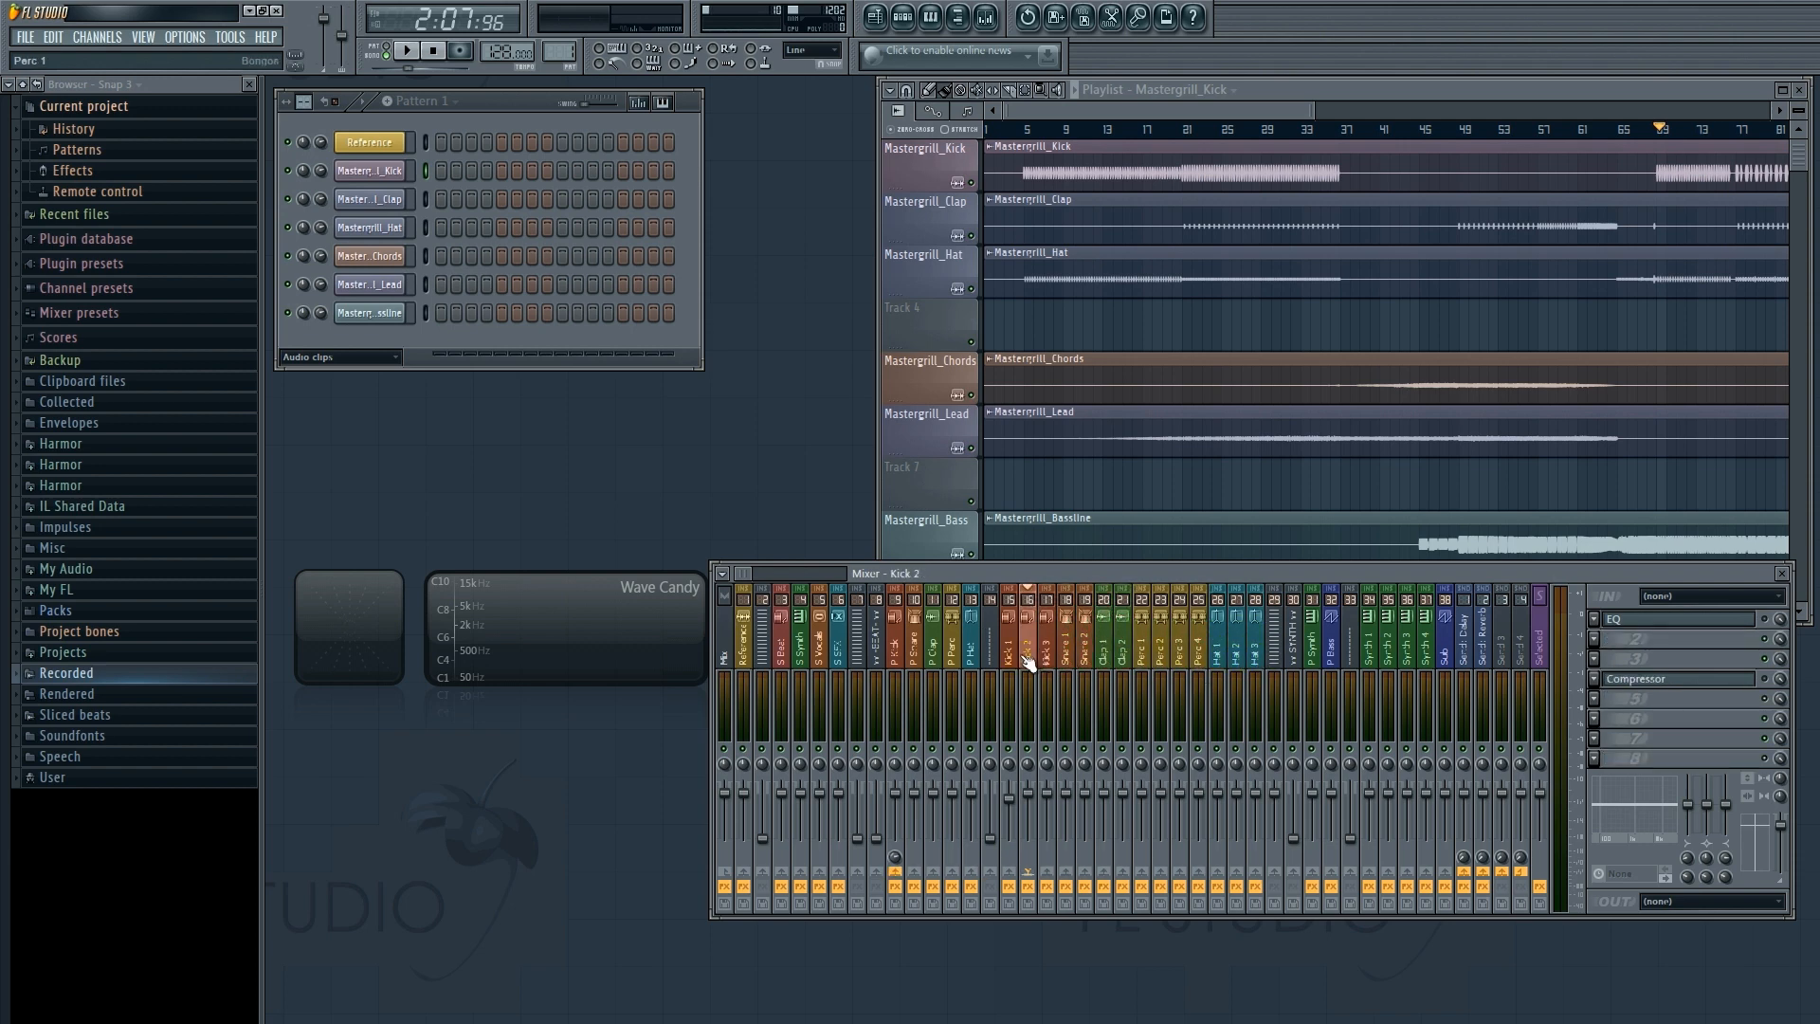
{"action": "left_click", "coordinate": [894, 660]}
{"action": "left_click", "coordinate": [783, 635]}
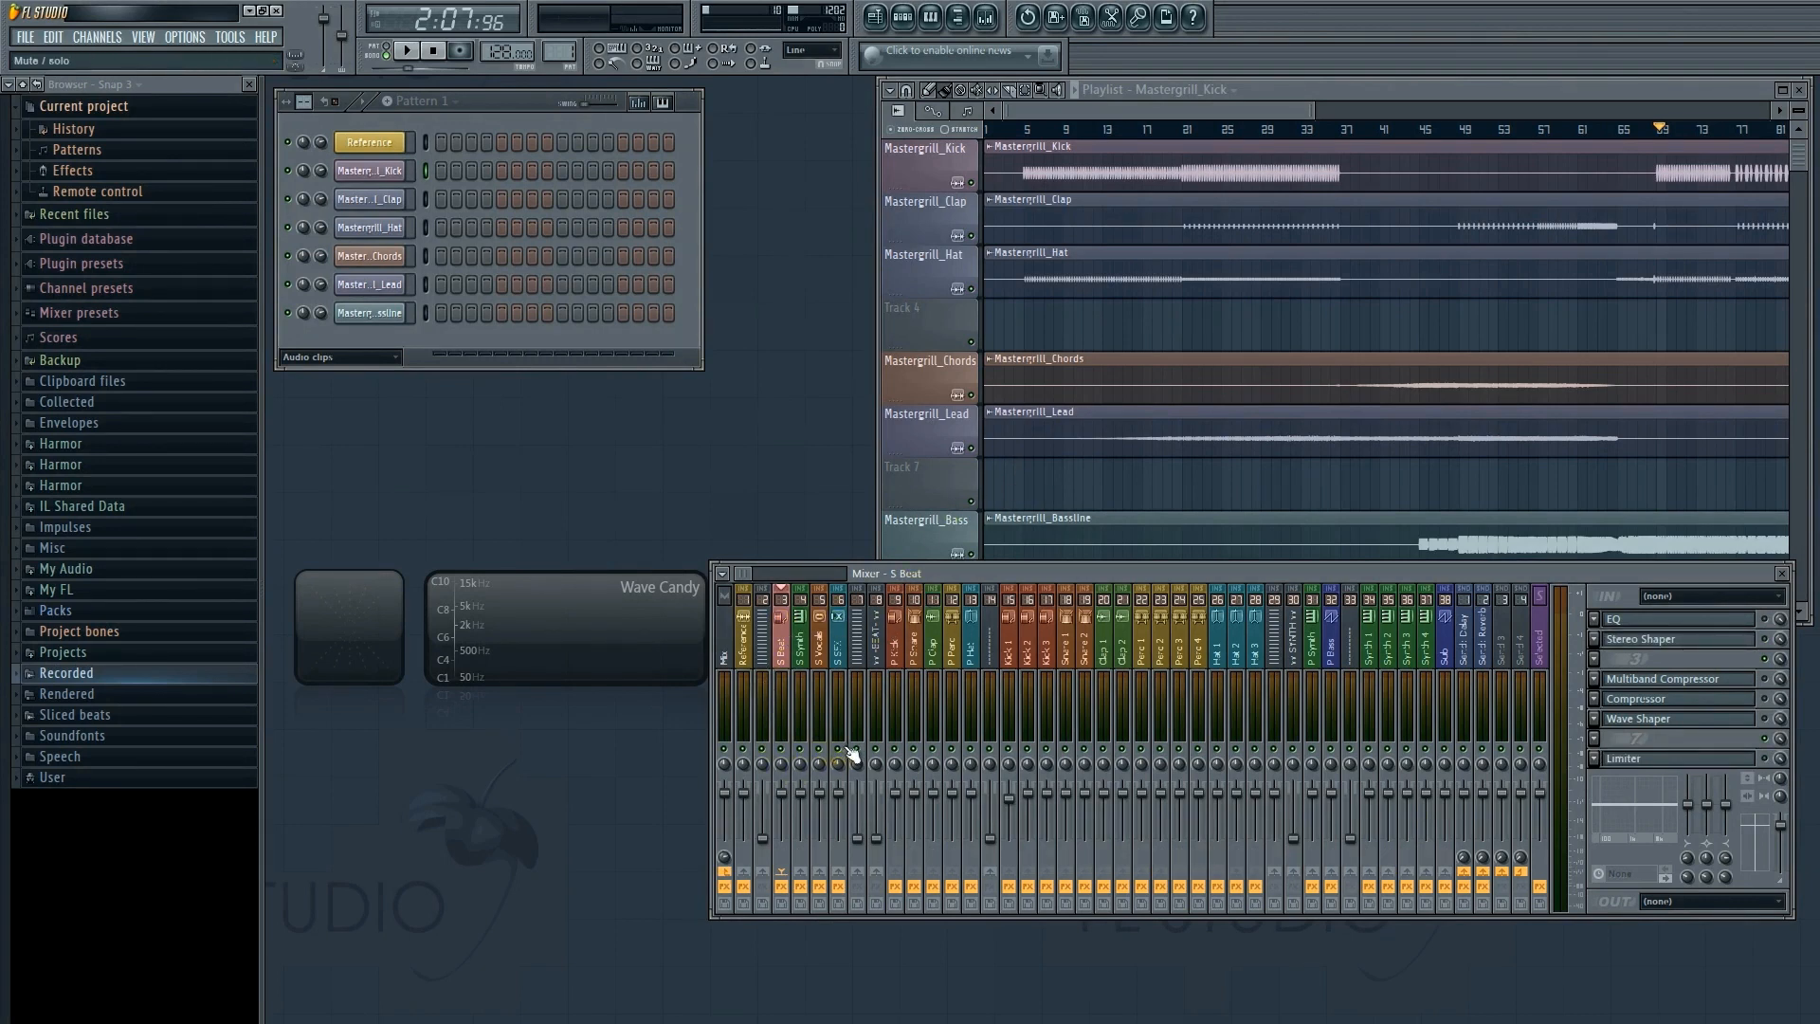
Play the arrangement from about bar 20 with the S Beat mixer track selected, and stop playback.
{"action": "left_click", "coordinate": [1079, 95]}
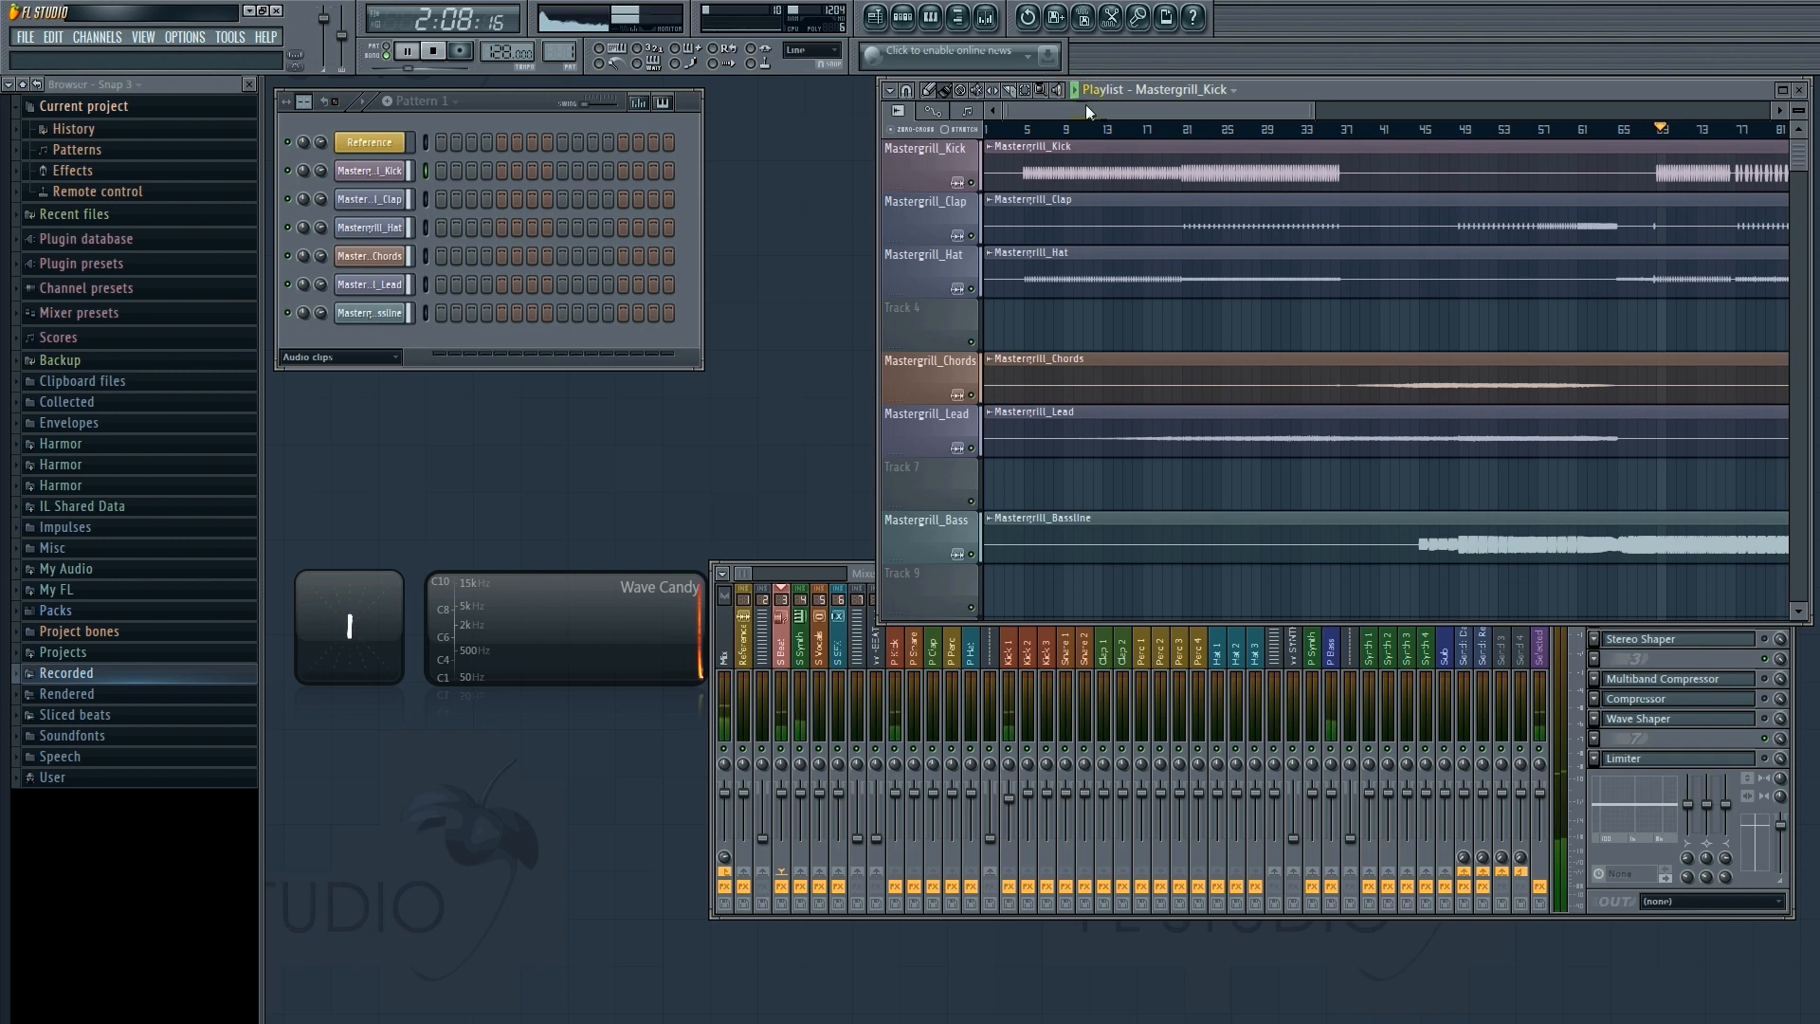
{"action": "left_click", "coordinate": [1185, 128]}
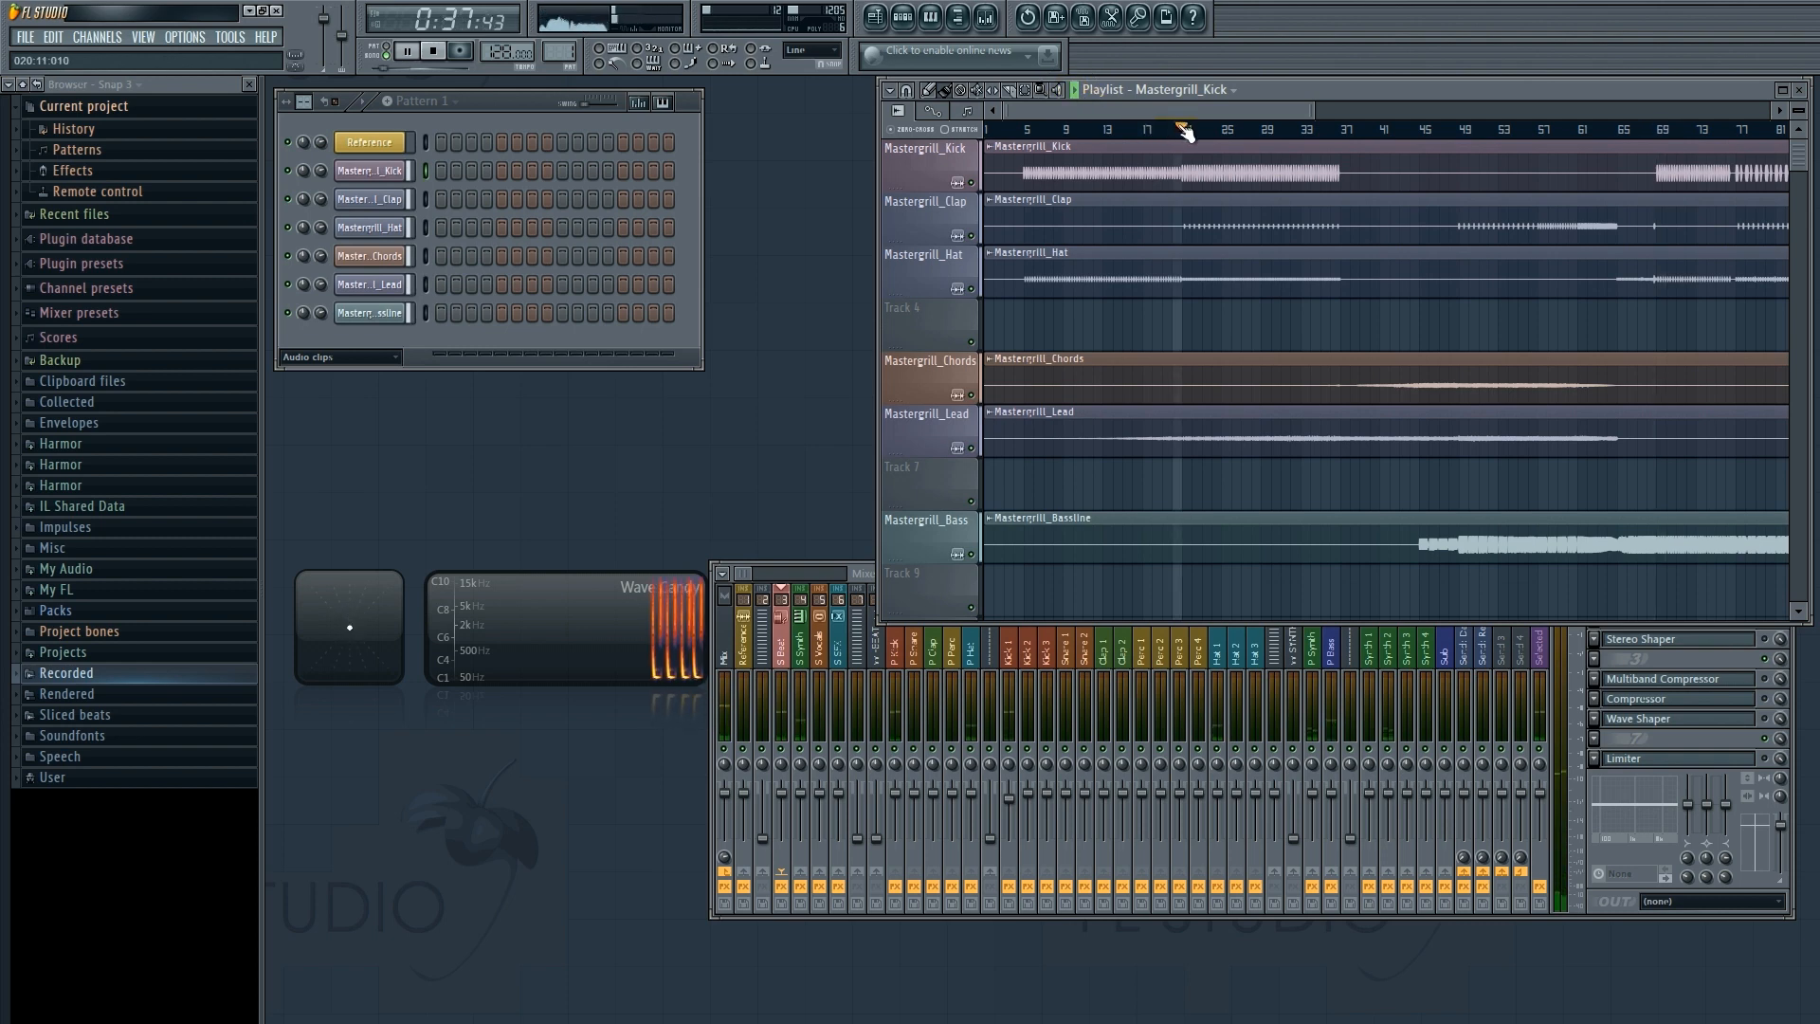
{"action": "left_click", "coordinate": [785, 660]}
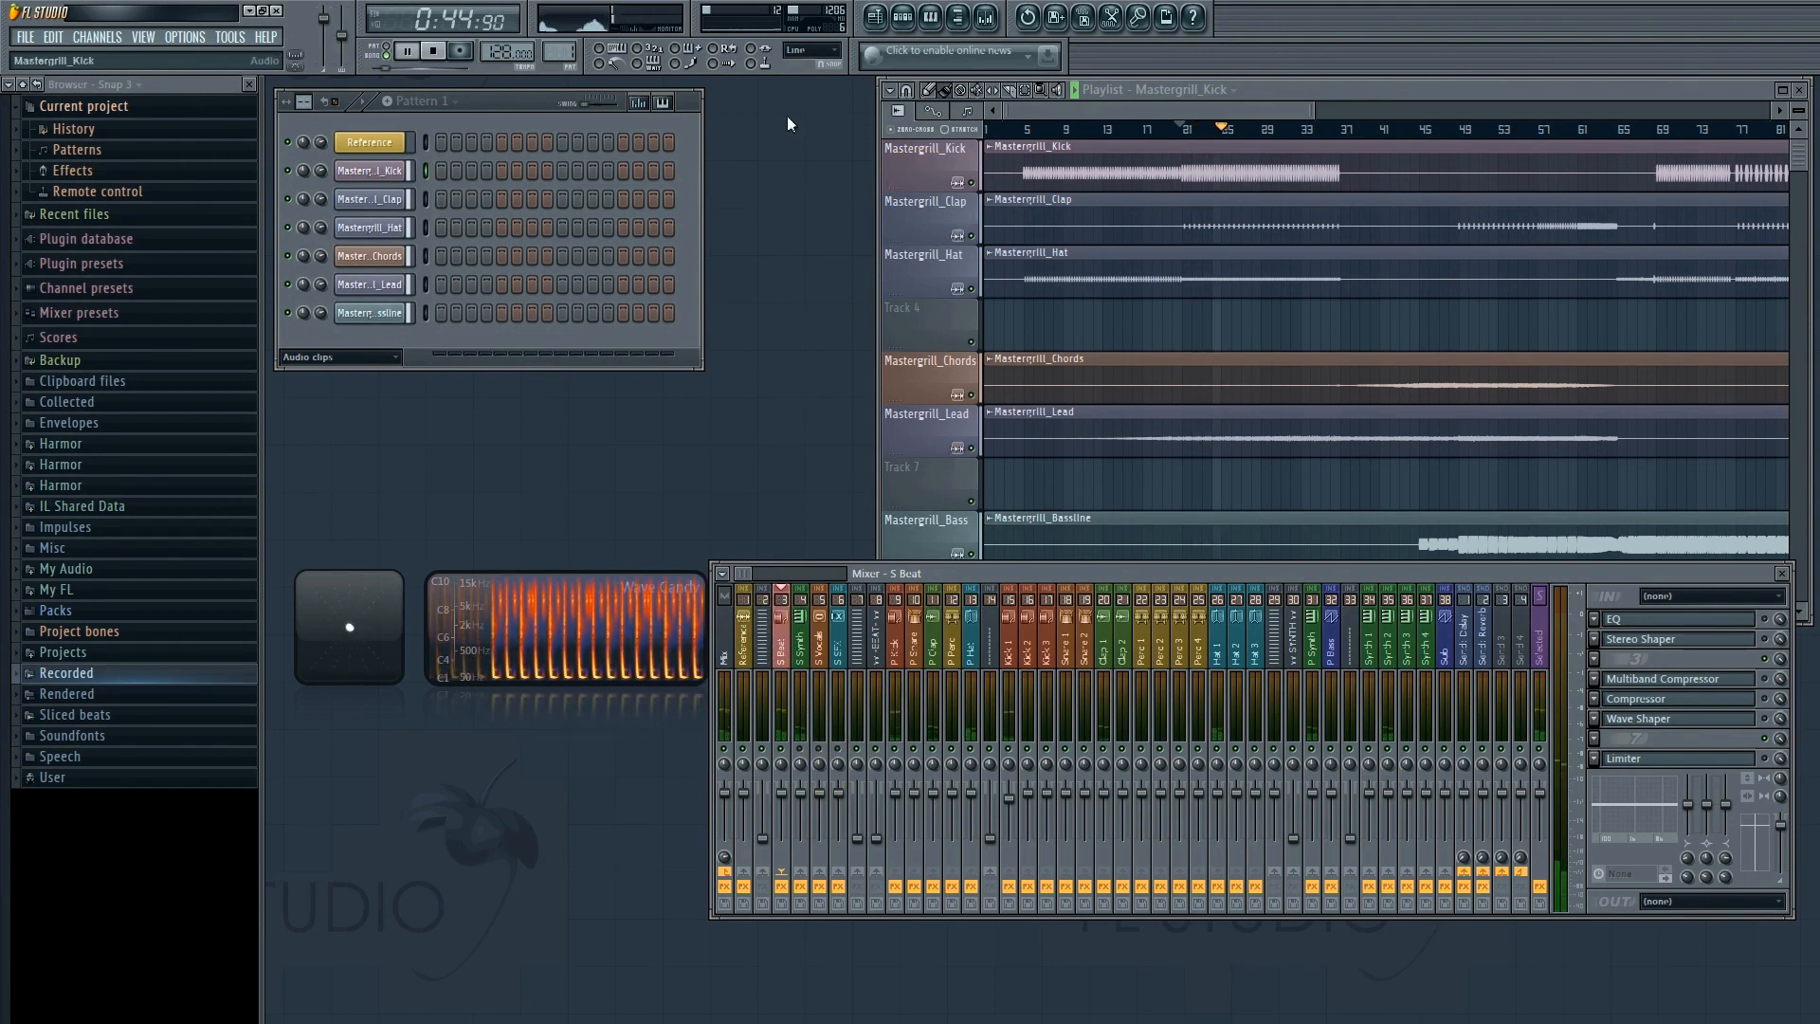
{"action": "left_click", "coordinate": [433, 51]}
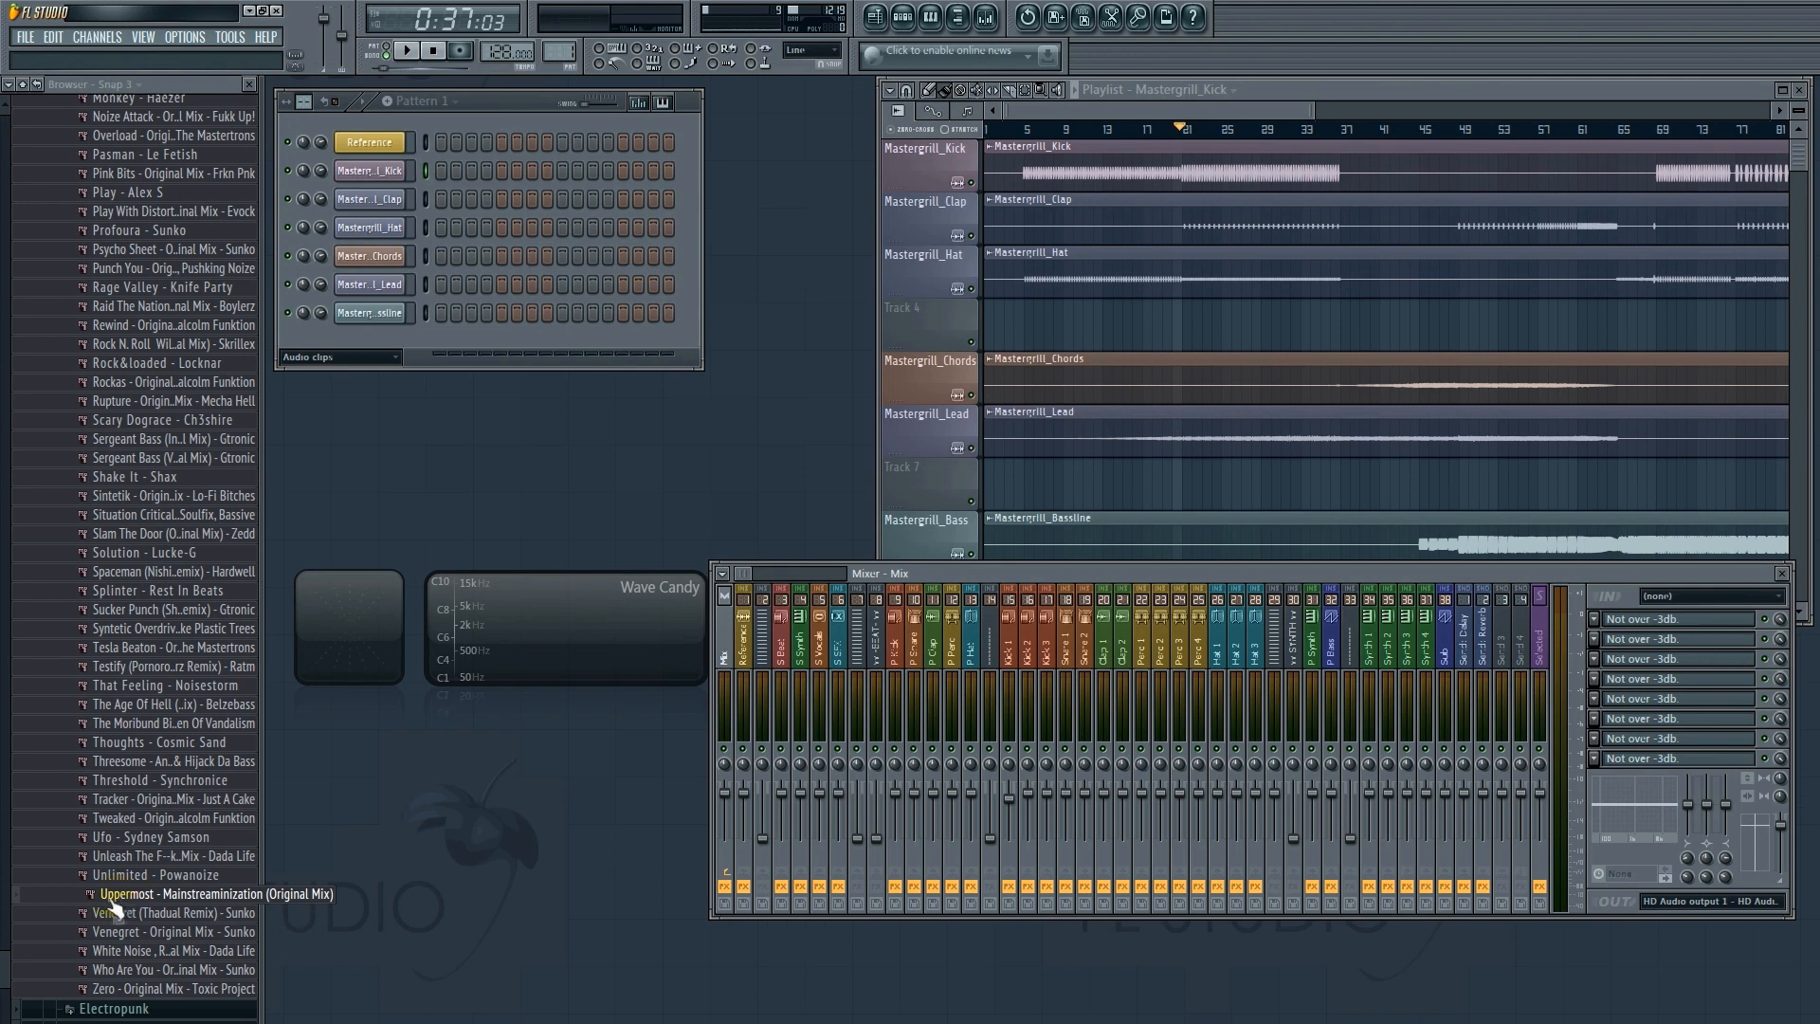
Load Uppermost - Mainstreaminization (Original Mix) into the Reference channel and insert two empty playlist tracks above Mastergrill_Kick.
{"action": "left_click_drag", "start_coordinate": [115, 906], "coordinate": [360, 139]}
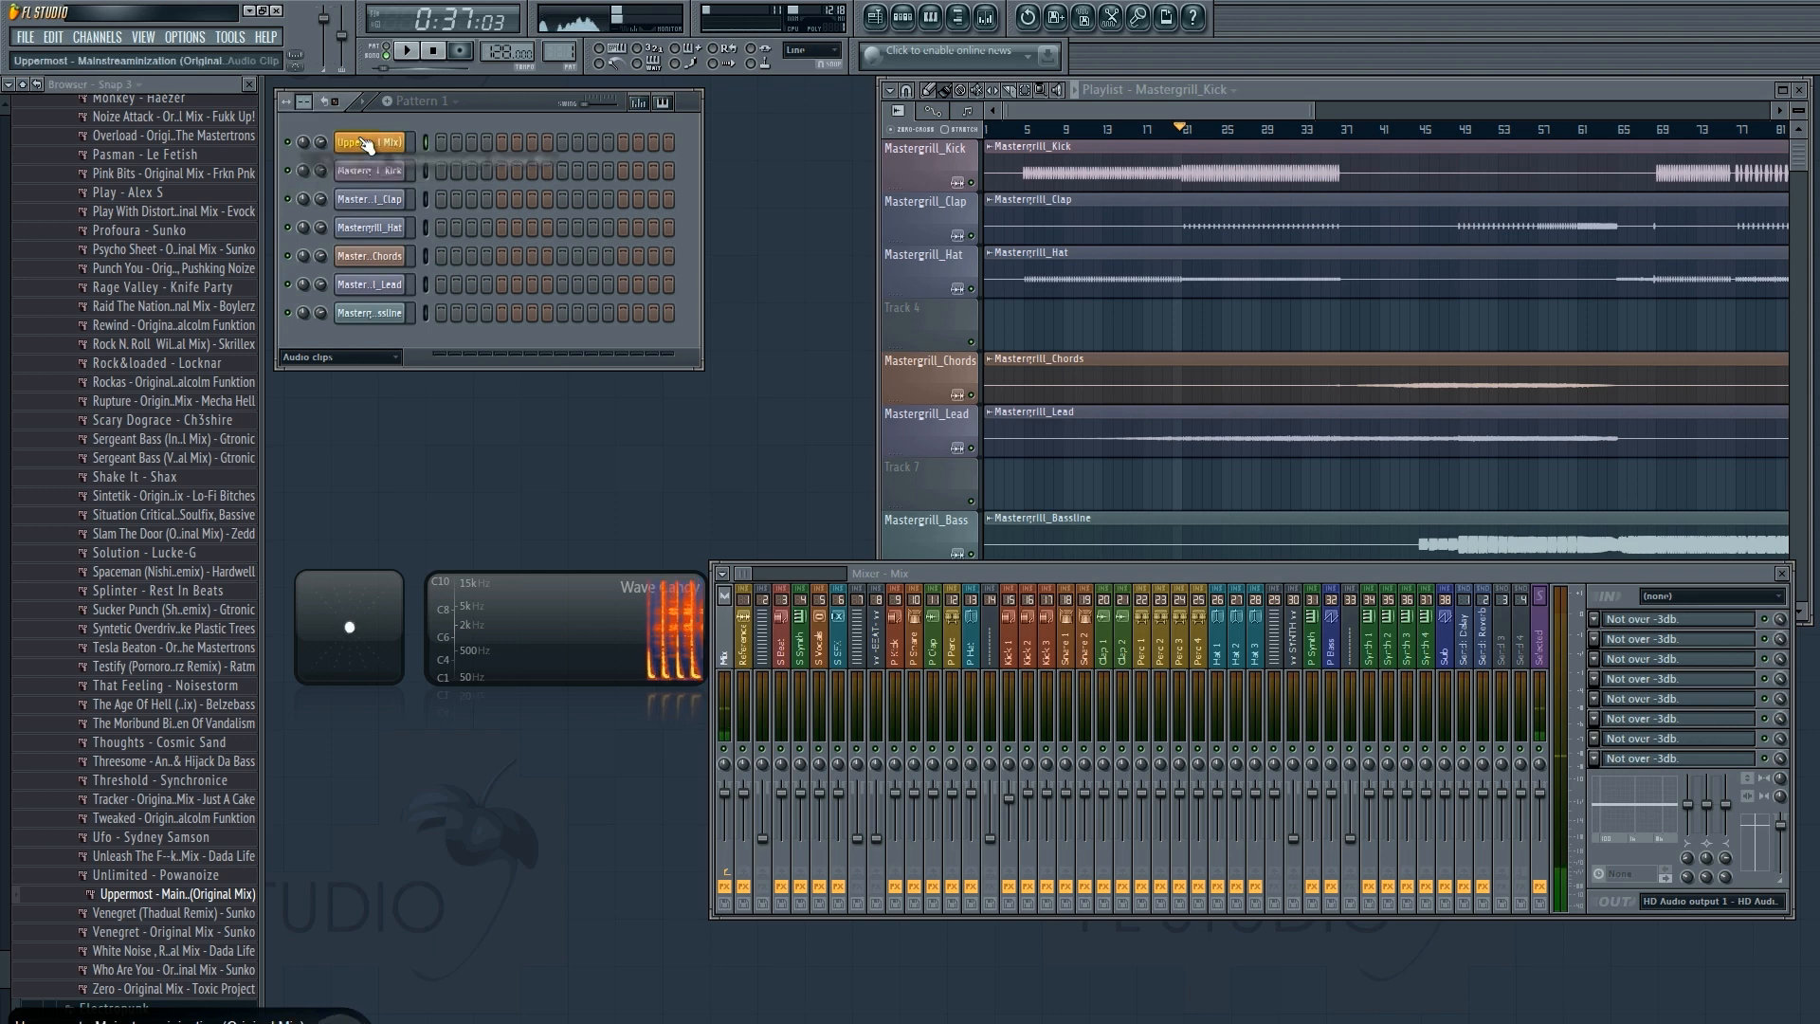
{"action": "left_click", "coordinate": [1111, 106]}
{"action": "right_click", "coordinate": [925, 149]}
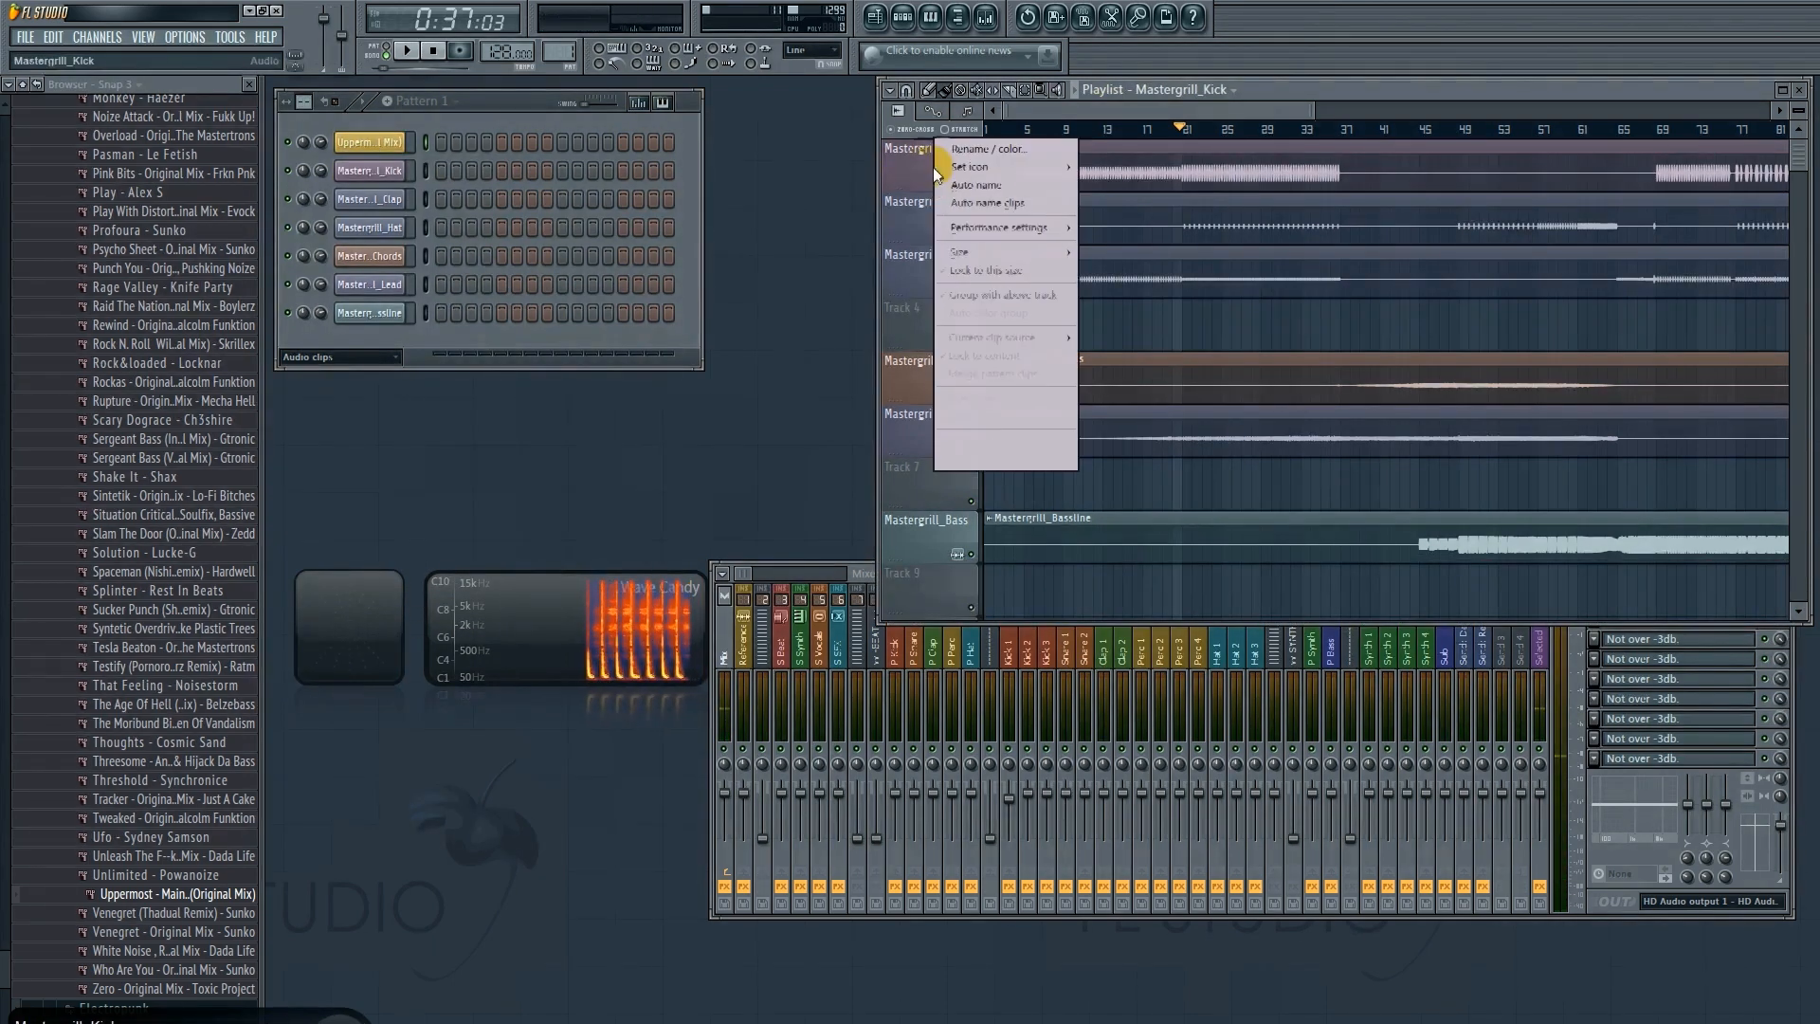
{"action": "left_click", "coordinate": [996, 408]}
{"action": "right_click", "coordinate": [953, 177]}
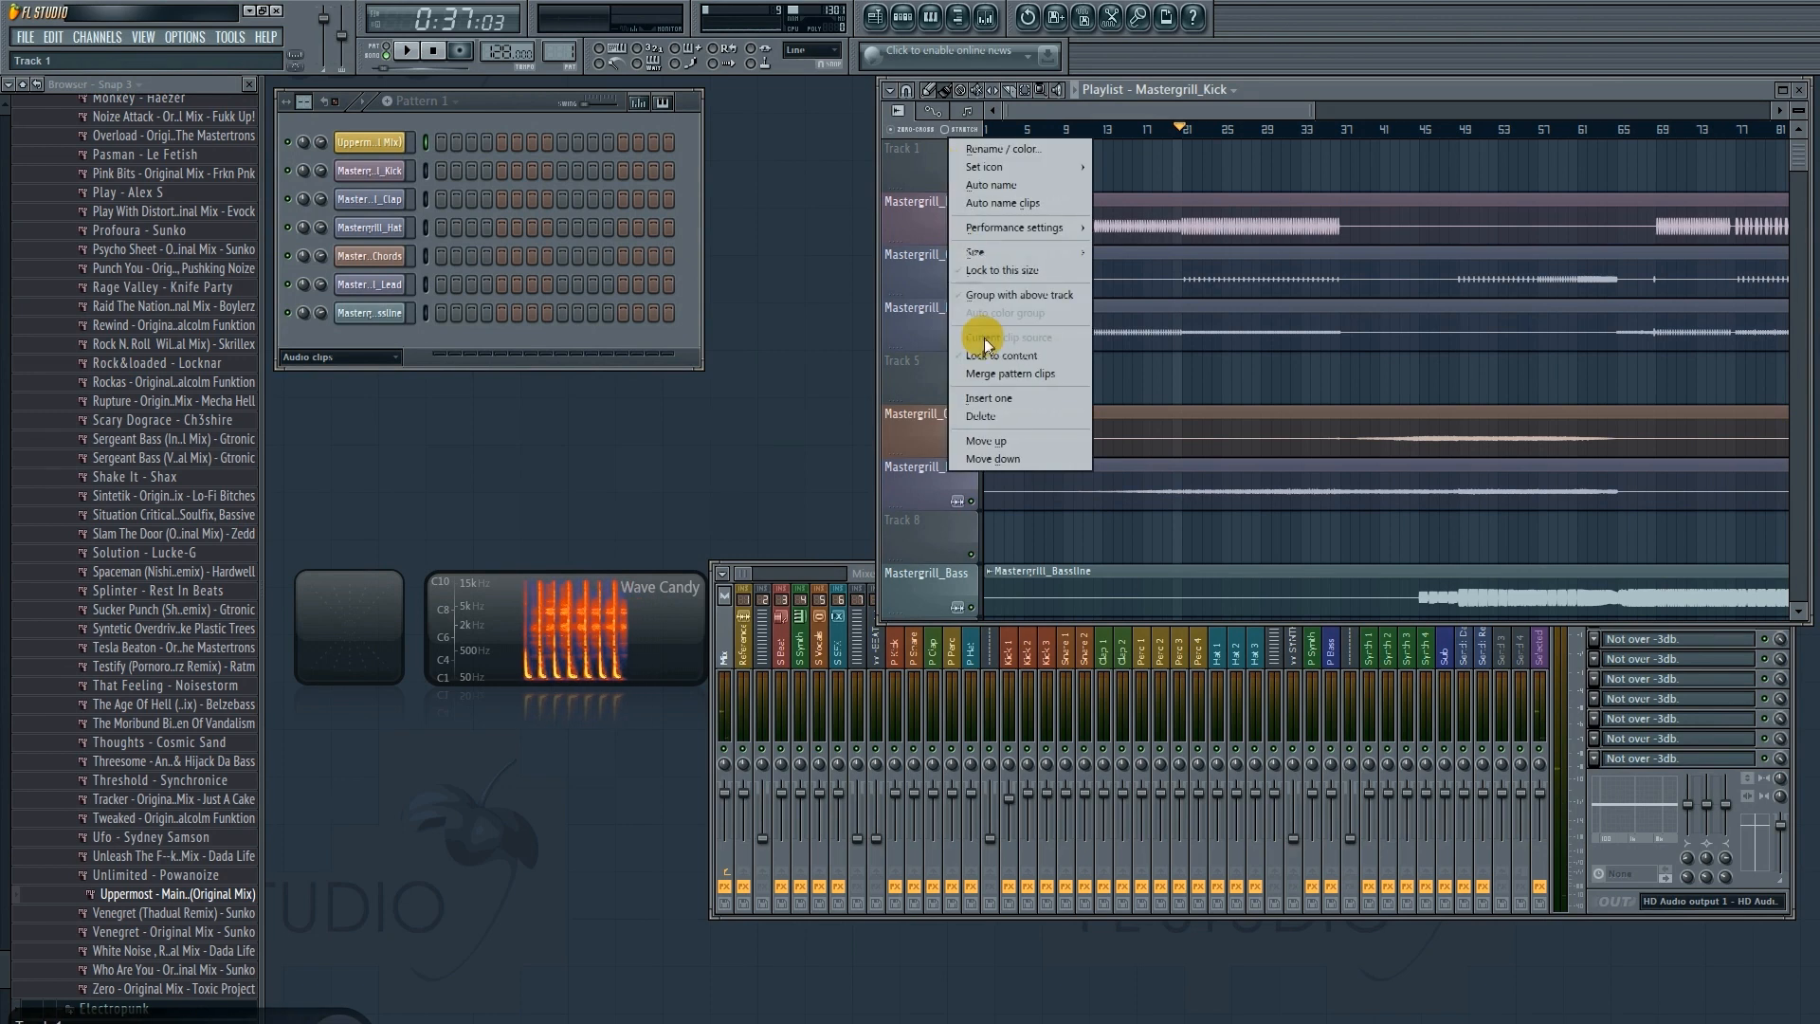
{"action": "left_click", "coordinate": [992, 400]}
Place the reference song clip at the start of playlist Track 1 and lower the Reference mixer track's volume.
{"action": "left_click", "coordinate": [390, 144]}
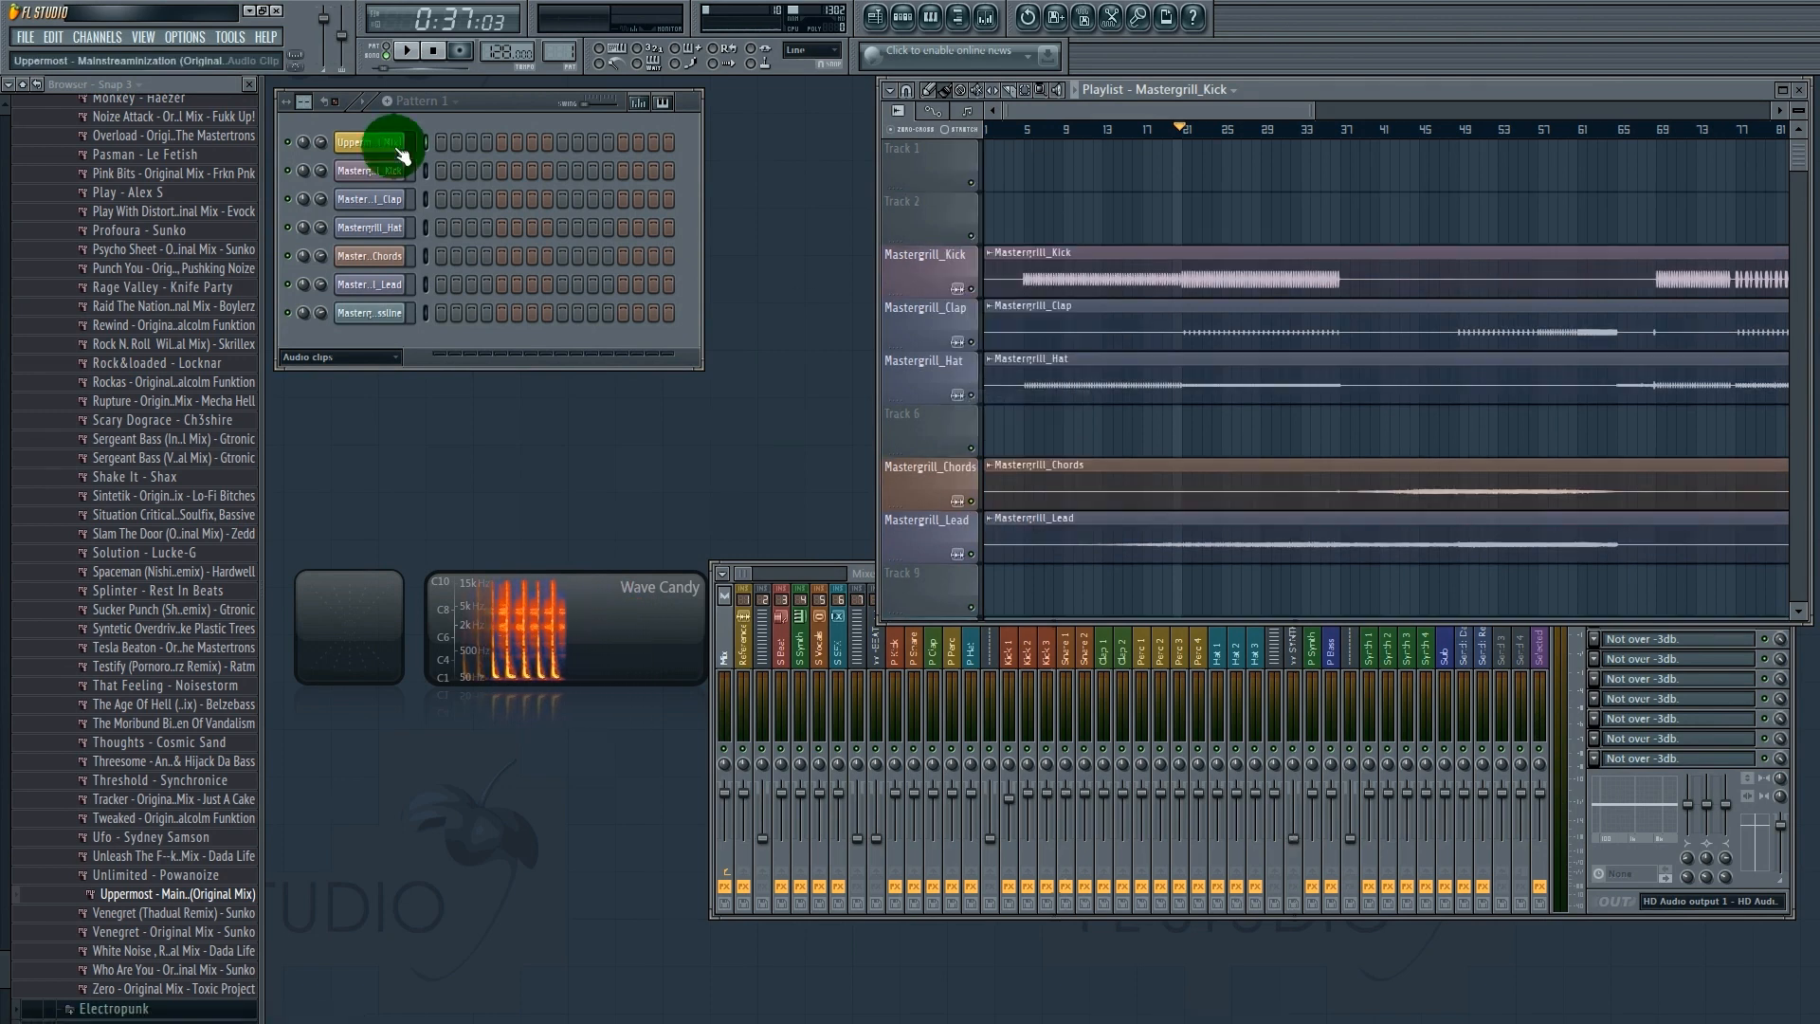
{"action": "left_click_drag", "start_coordinate": [1326, 480], "coordinate": [1081, 169]}
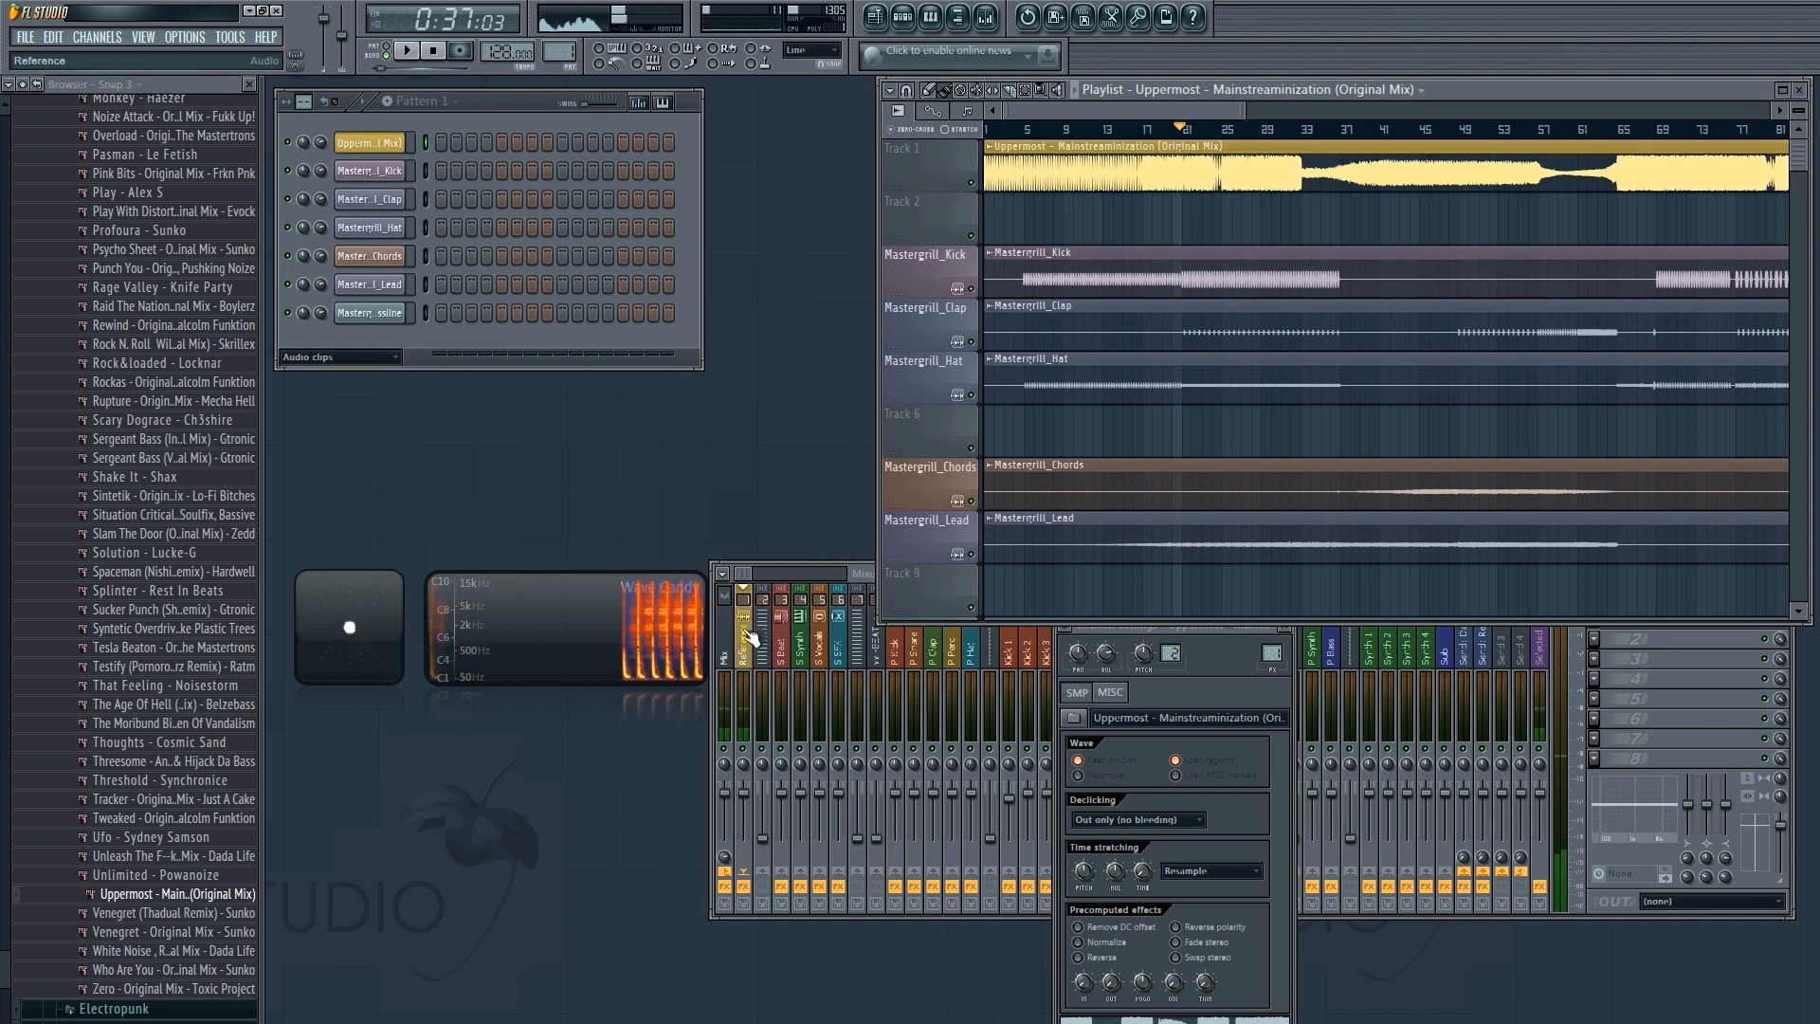
{"action": "left_click", "coordinate": [815, 569]}
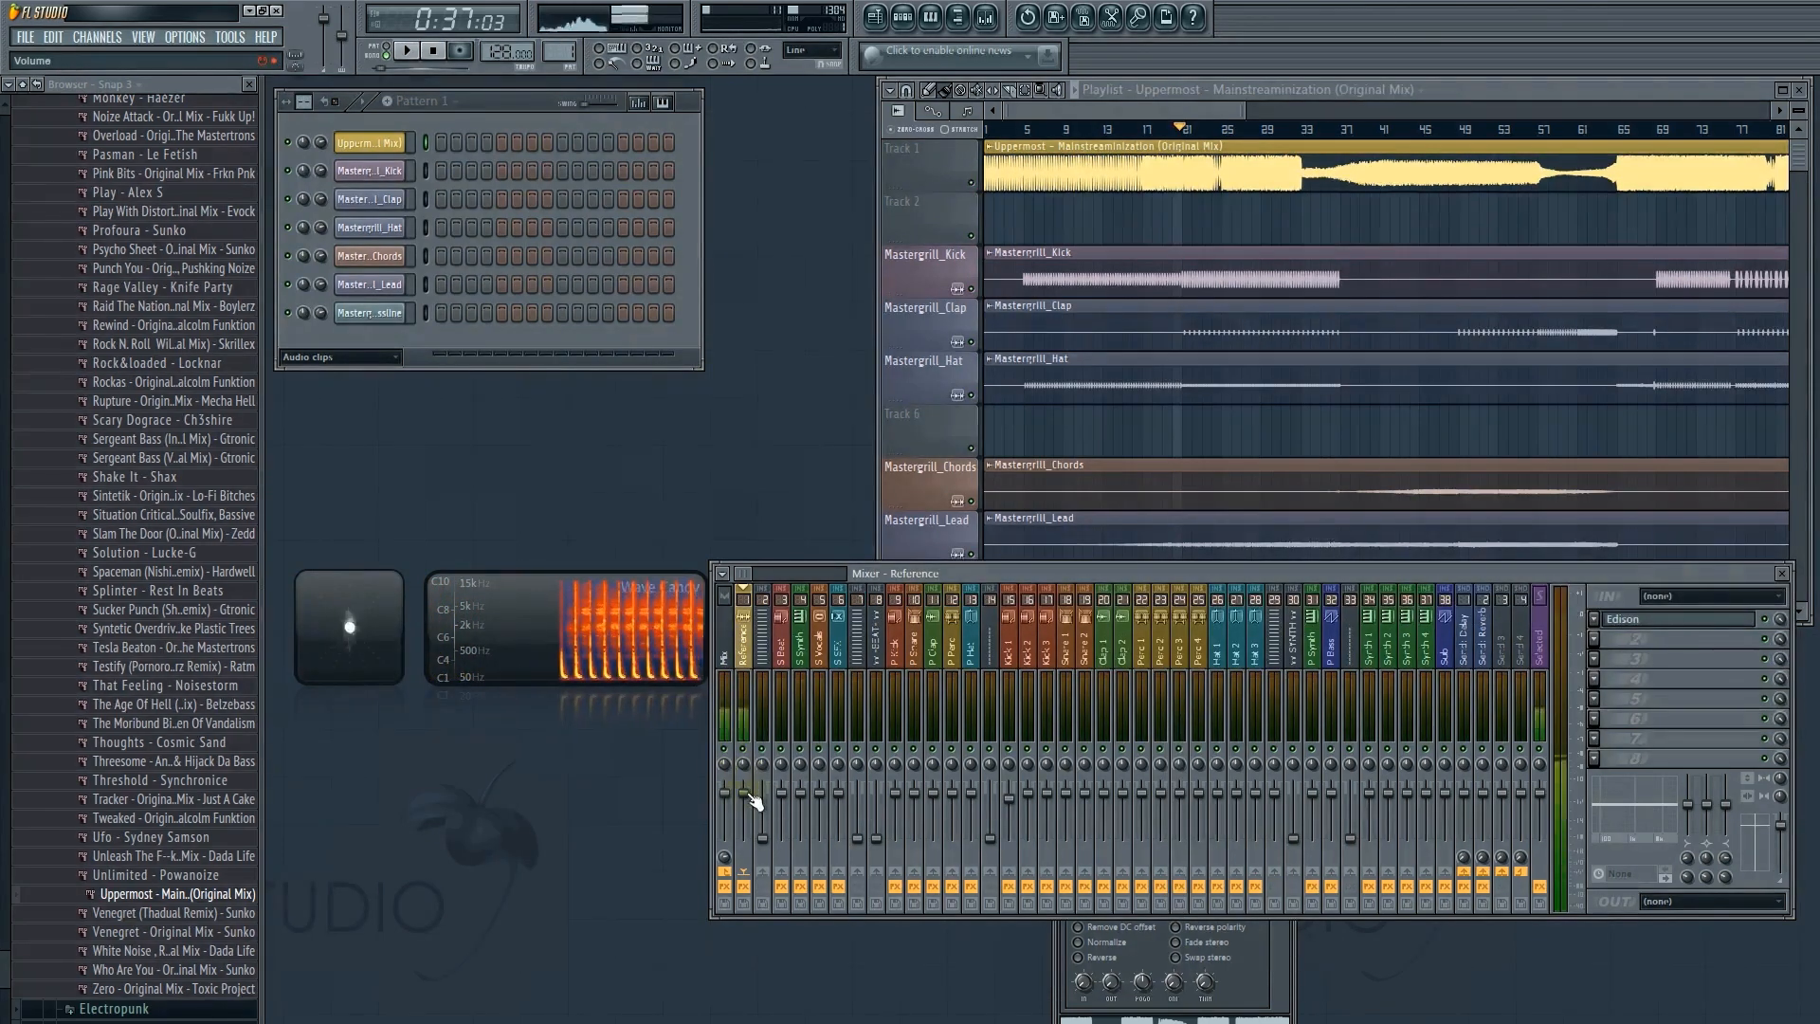
{"action": "left_click_drag", "start_coordinate": [745, 795], "coordinate": [751, 841]}
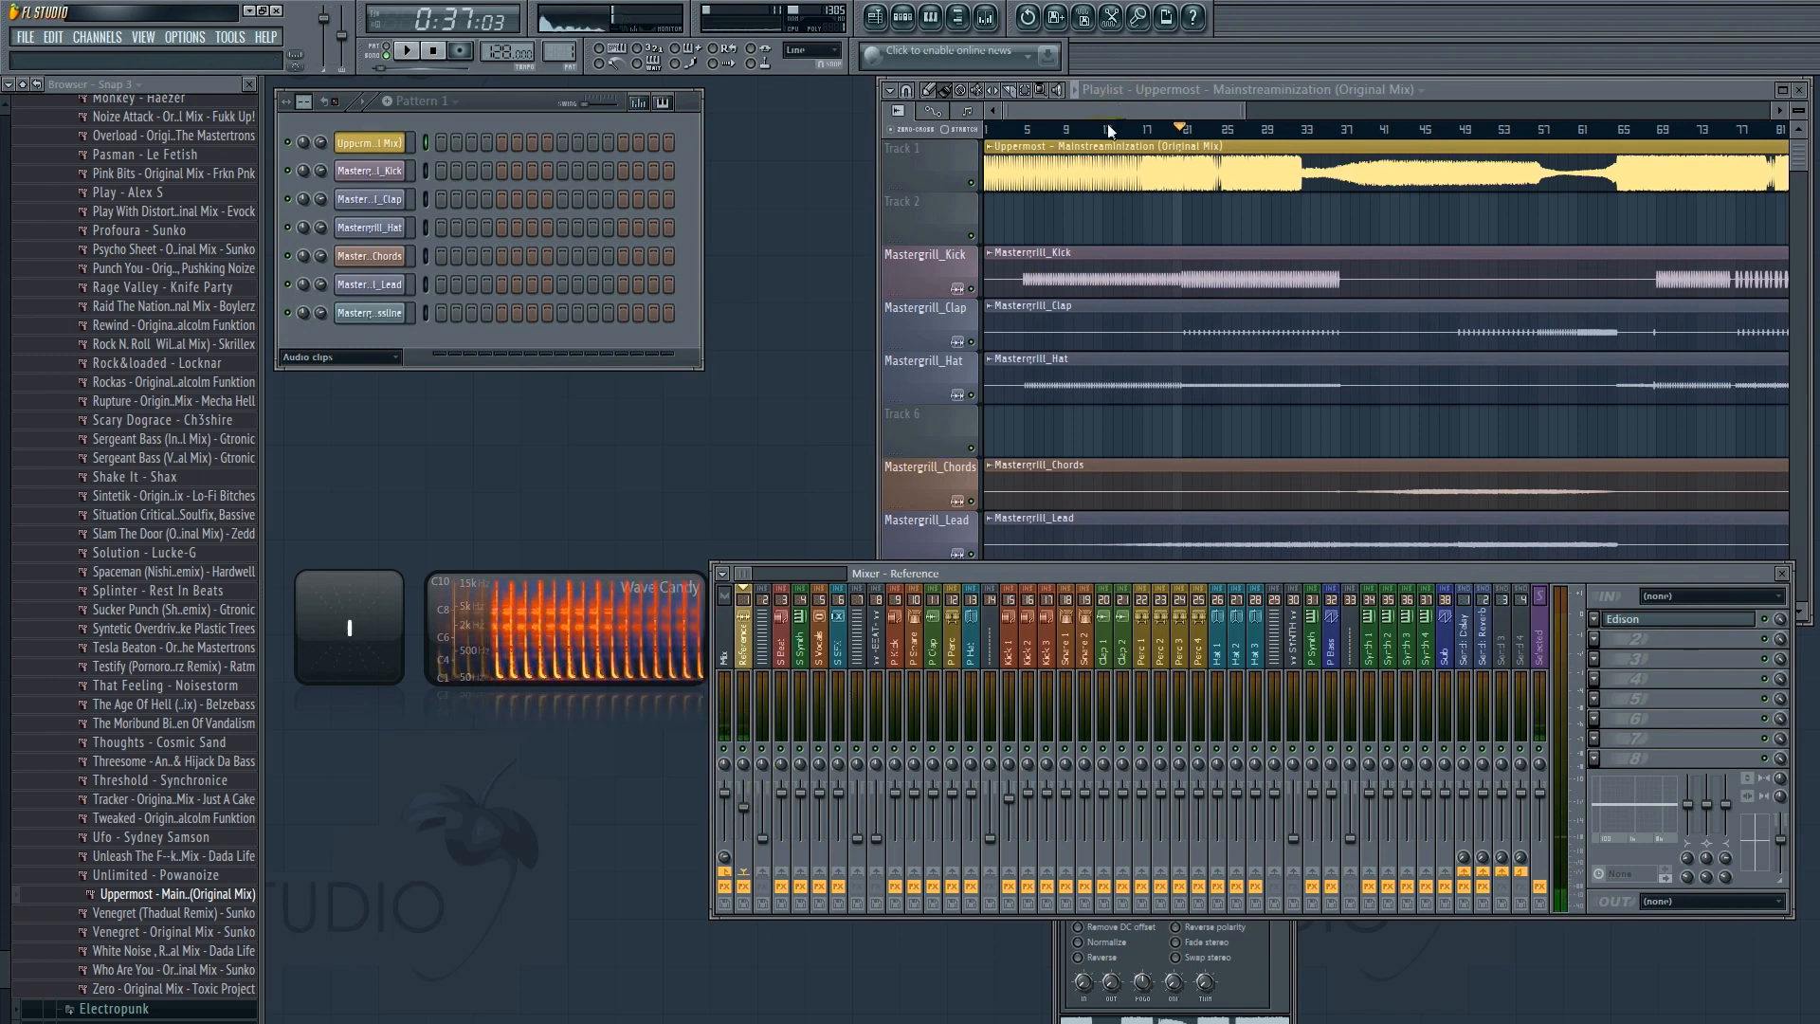
Return the playback position to the start of the song and mute the reference clip on playlist Track 1.
{"action": "left_click", "coordinate": [934, 474]}
{"action": "left_click", "coordinate": [1022, 133]}
{"action": "left_click_drag", "start_coordinate": [1022, 134], "coordinate": [981, 133]}
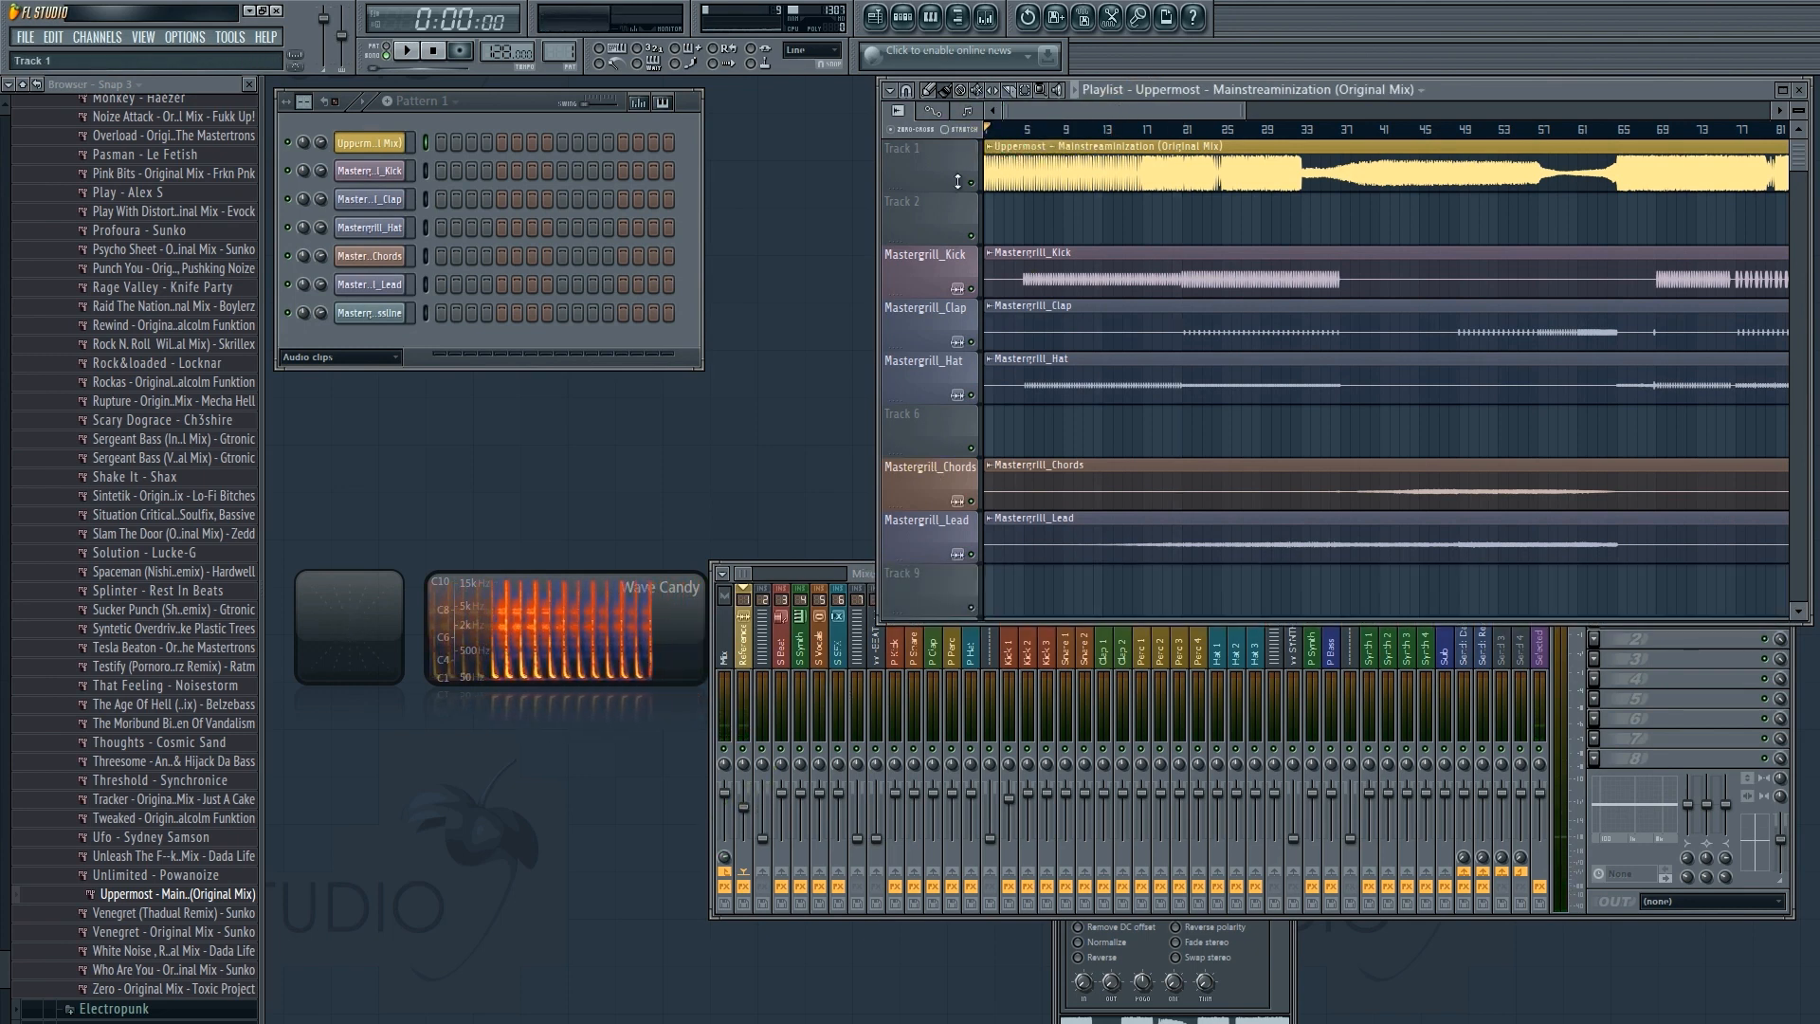
{"action": "left_click", "coordinate": [971, 183]}
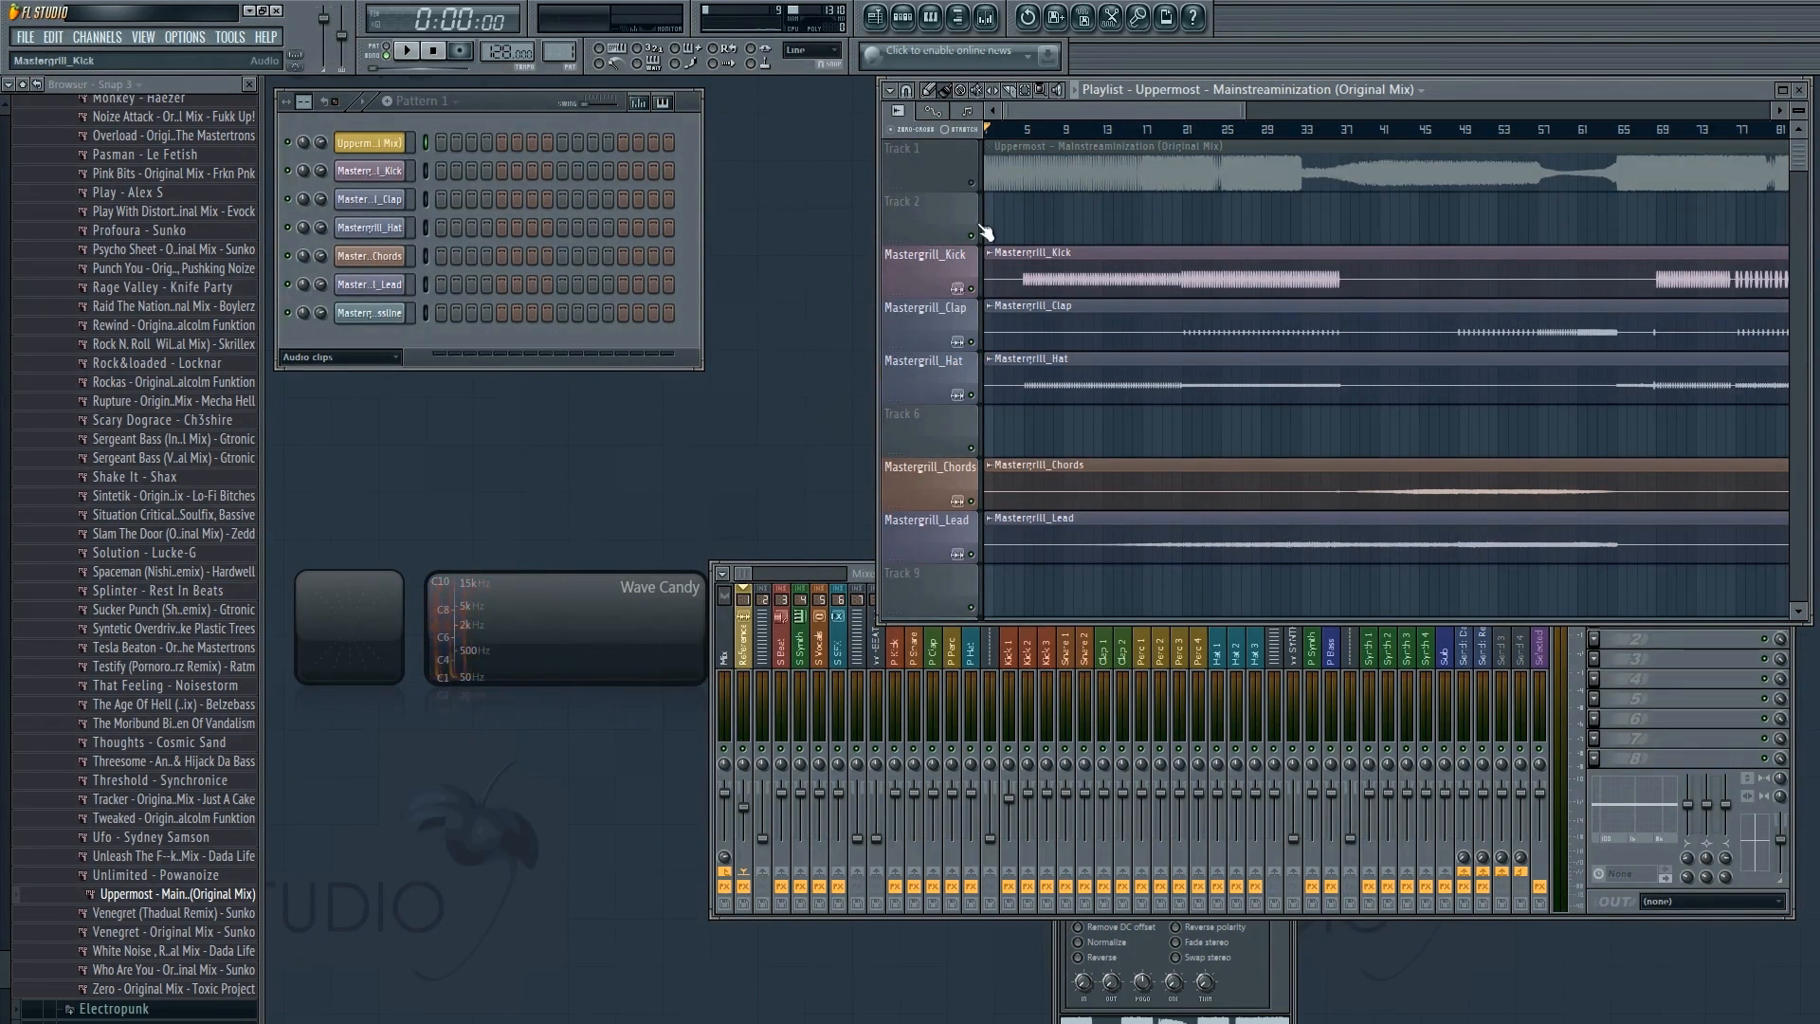
{"action": "right_click", "coordinate": [972, 184]}
{"action": "left_click", "coordinate": [971, 184]}
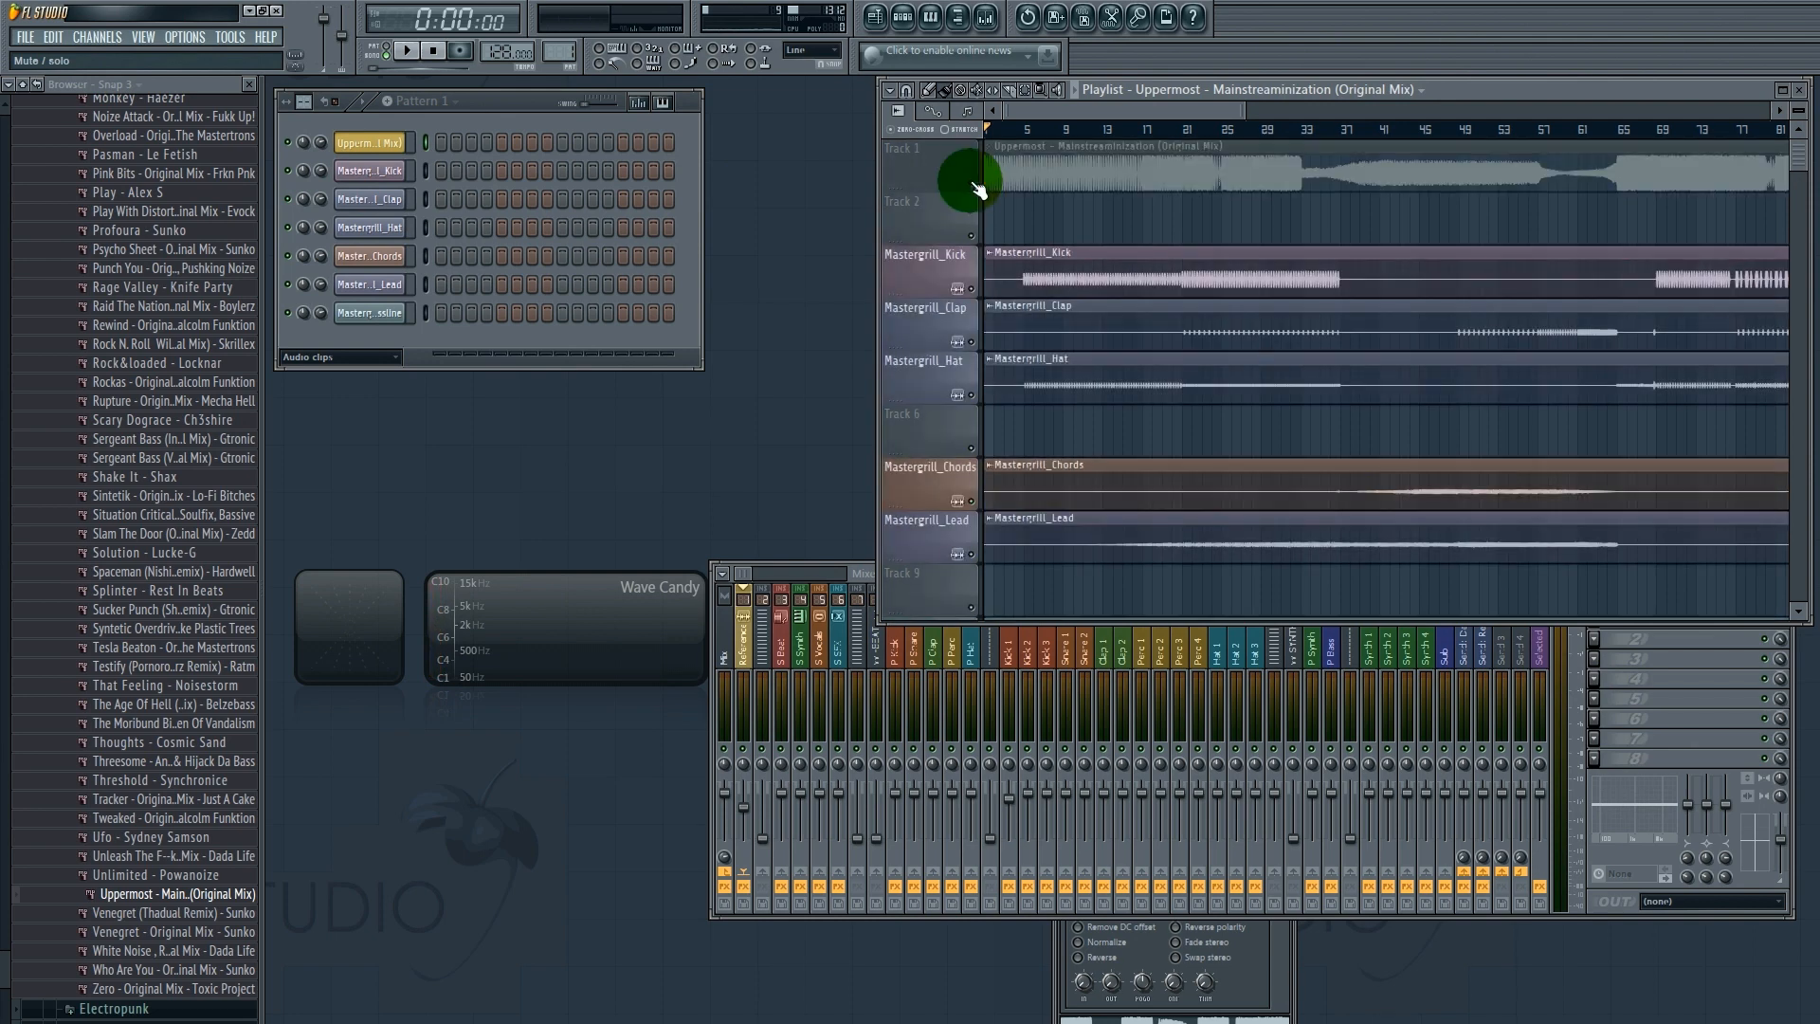
Select the Mix mixer track and move both floating Wave Candy displays slightly upward.
{"action": "left_click", "coordinate": [724, 640]}
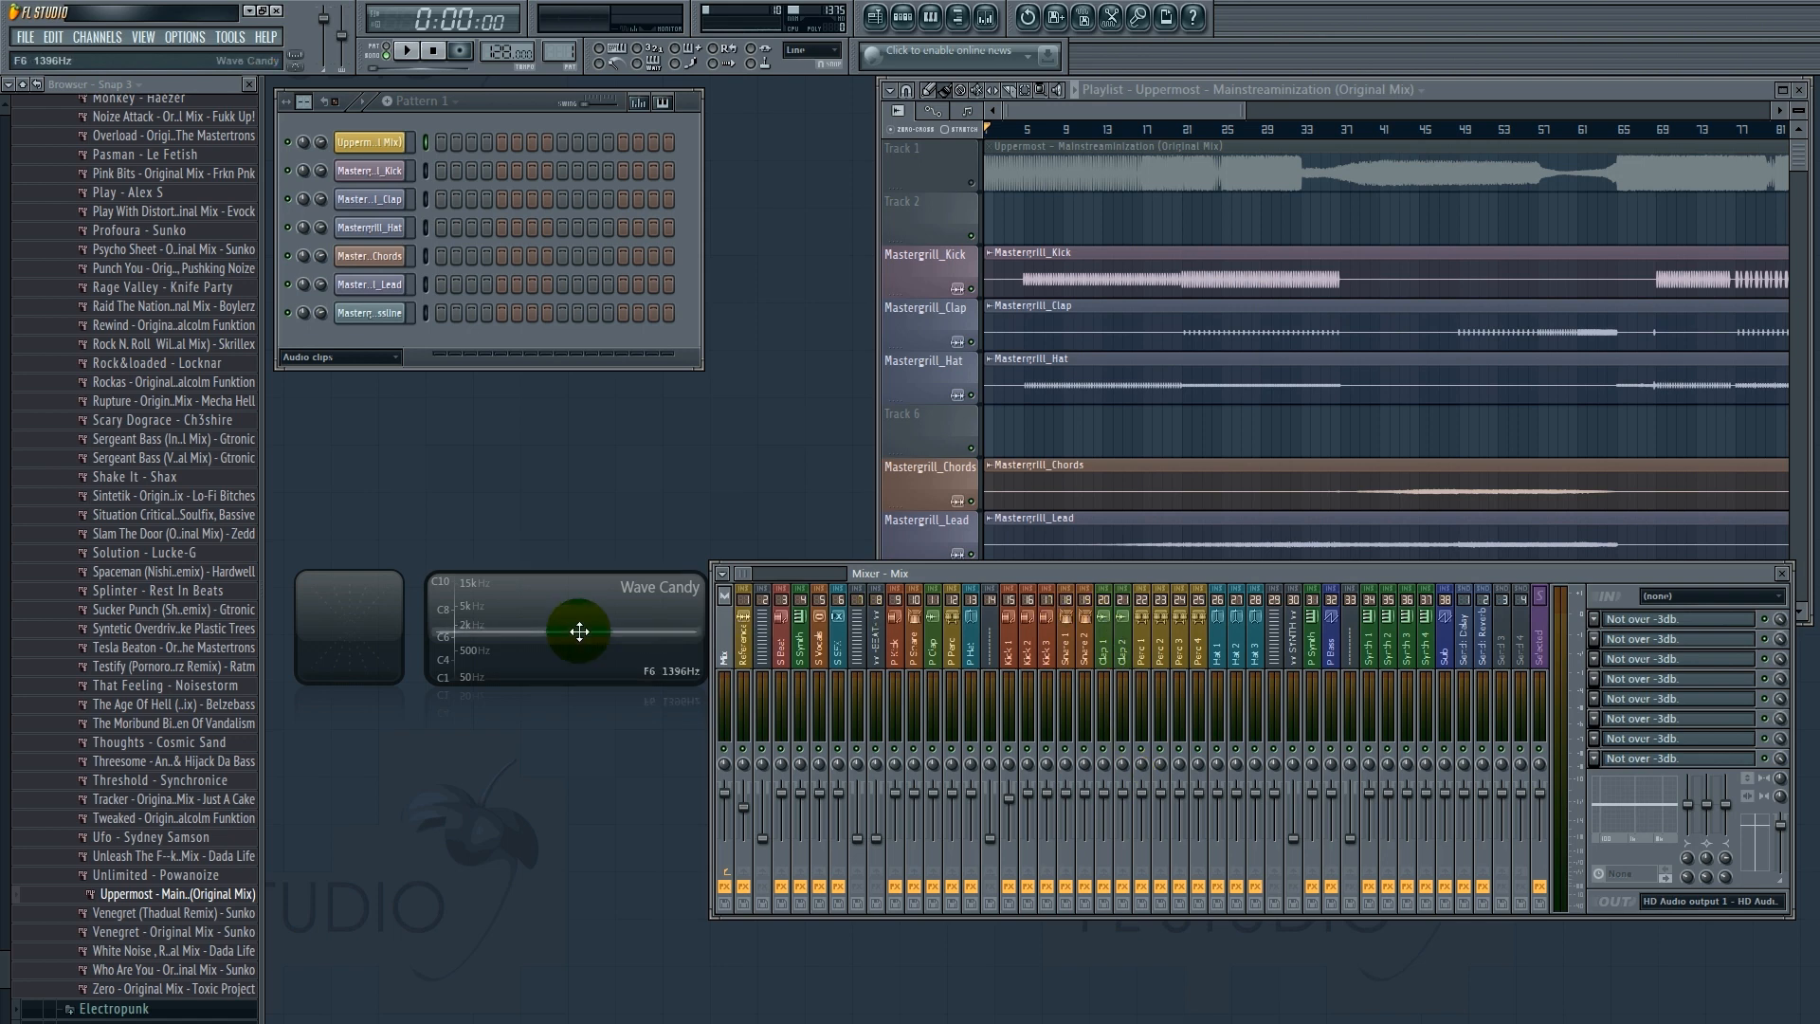
{"action": "left_click_drag", "start_coordinate": [576, 622], "coordinate": [572, 588]}
{"action": "left_click_drag", "start_coordinate": [392, 622], "coordinate": [391, 590]}
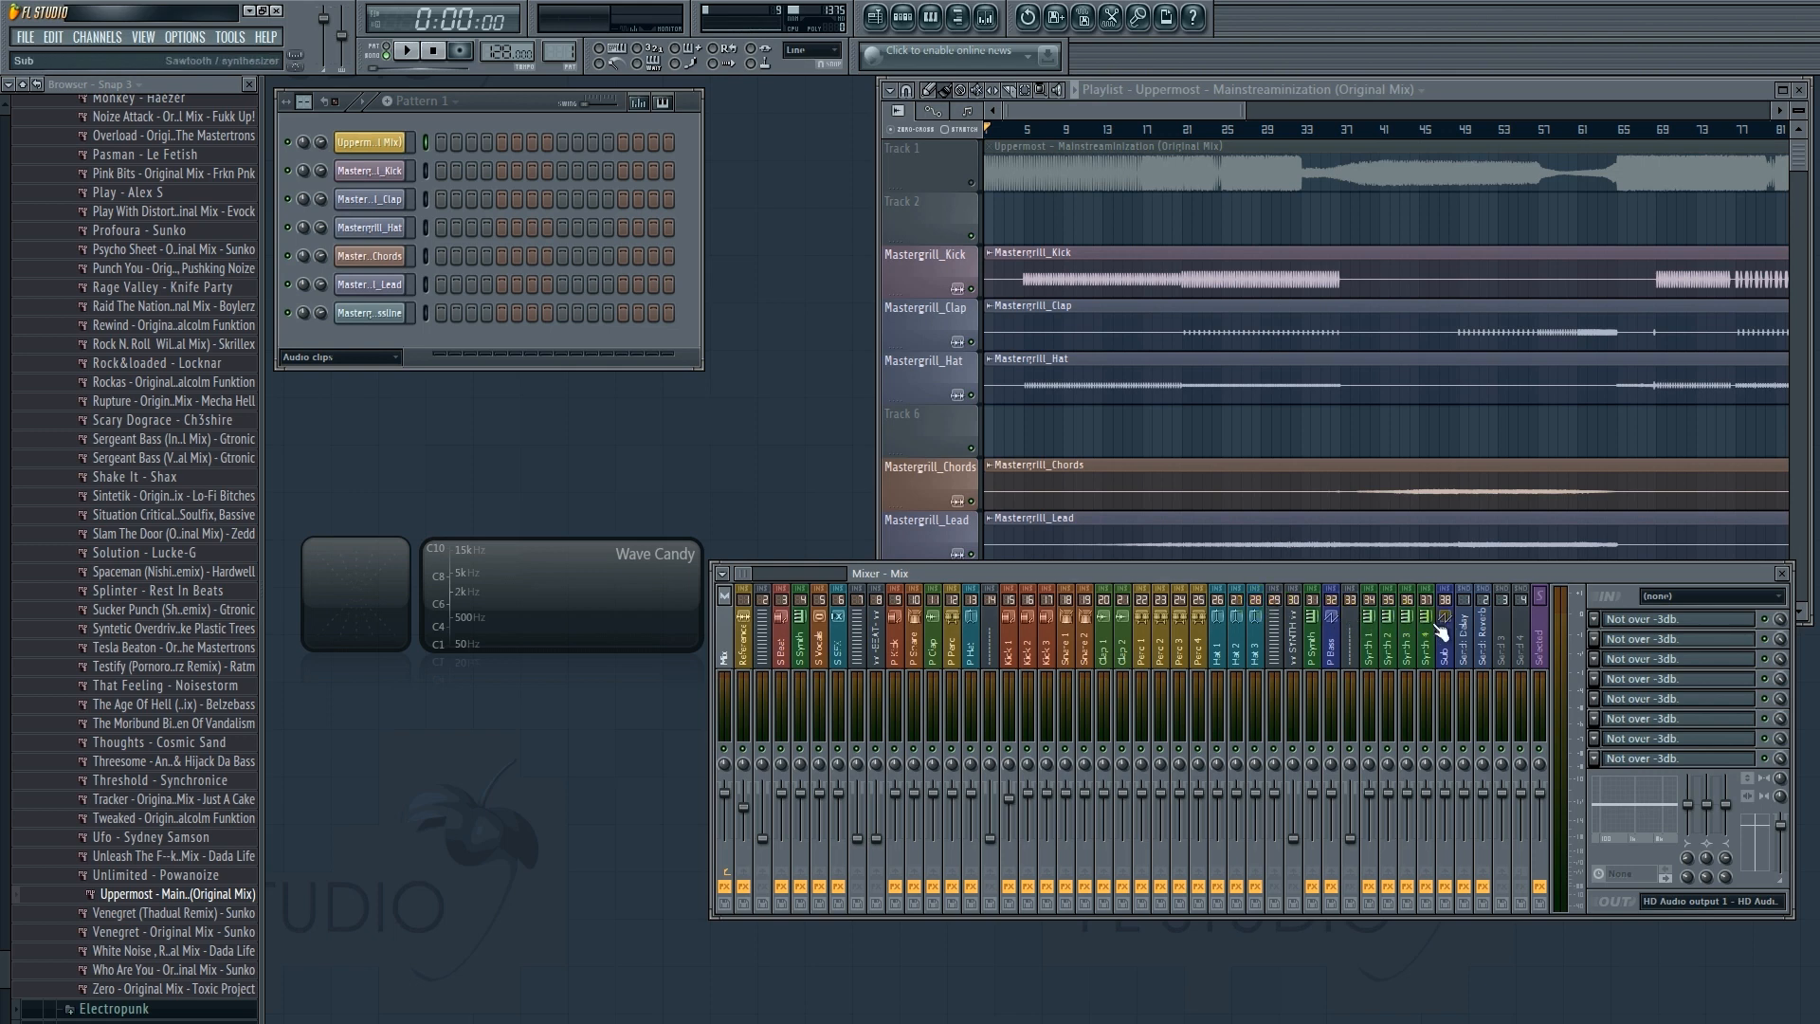
Open the Selected mixer track's notes and read the one about the Voxengo SPAN analyzer.
{"action": "left_click", "coordinate": [1540, 630]}
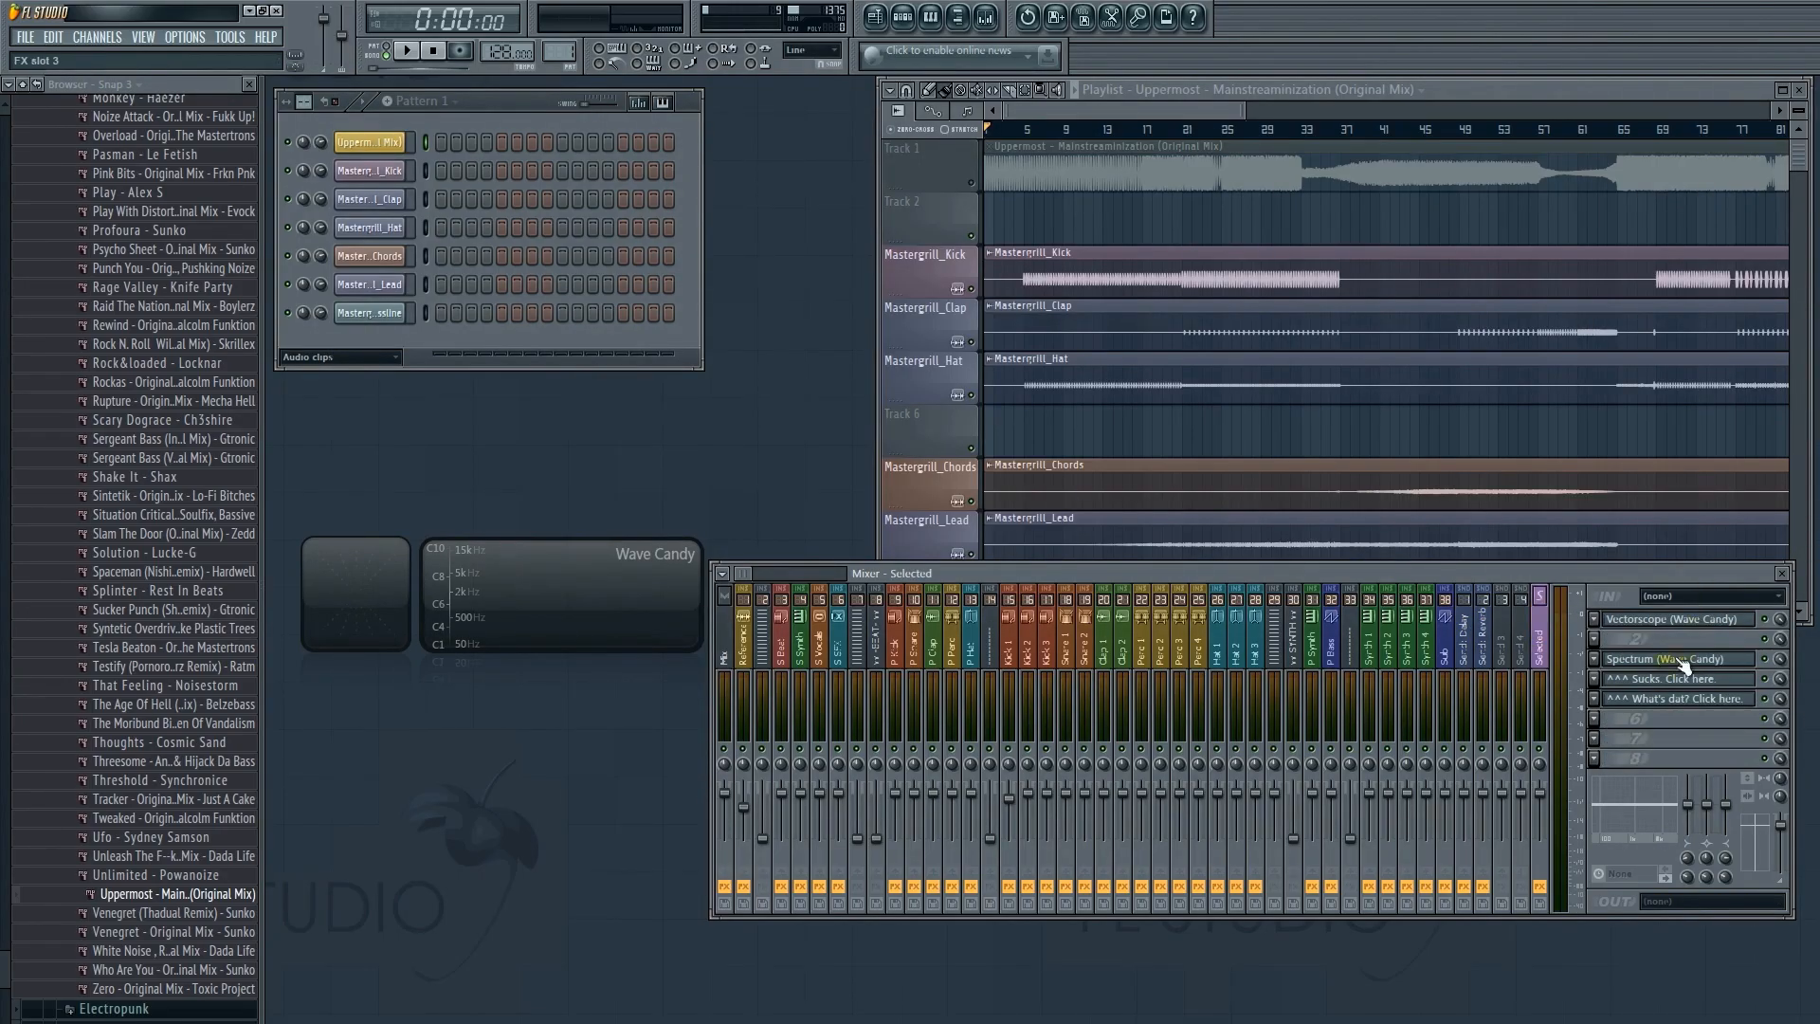
{"action": "left_click", "coordinate": [1678, 659]}
{"action": "left_click", "coordinate": [1677, 679]}
{"action": "left_click", "coordinate": [1674, 700]}
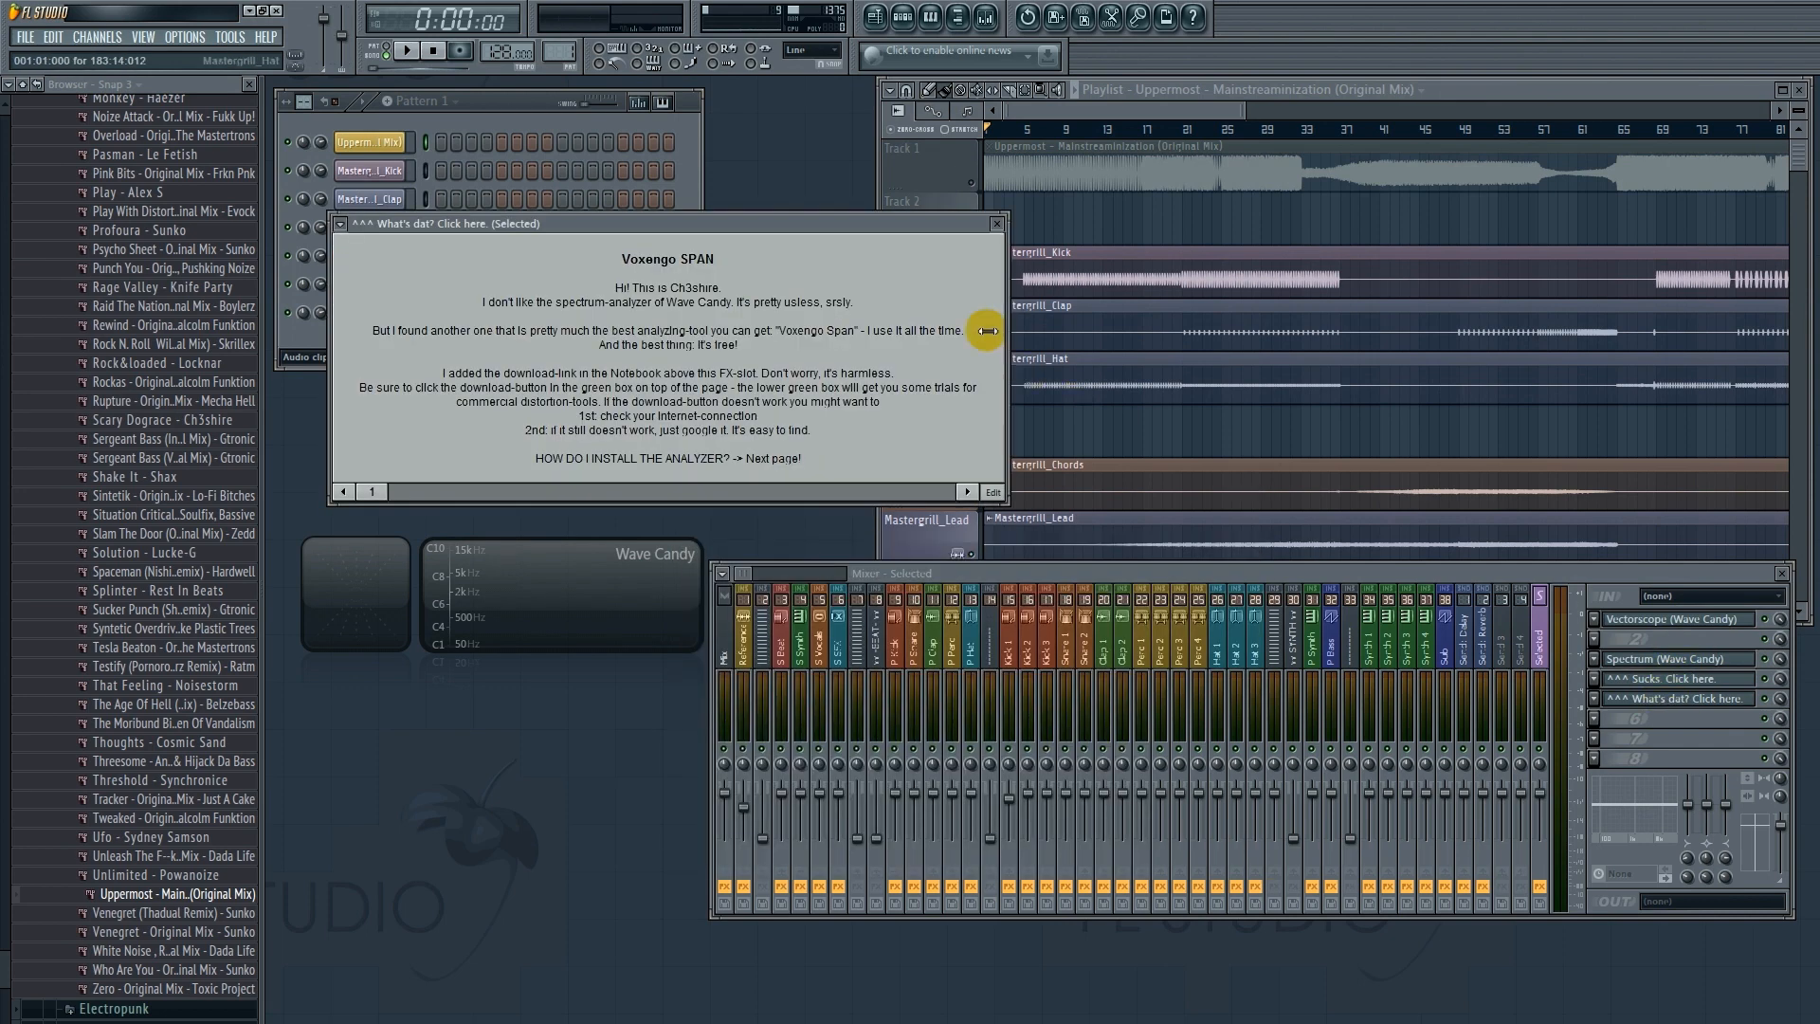
{"action": "left_click", "coordinate": [997, 223]}
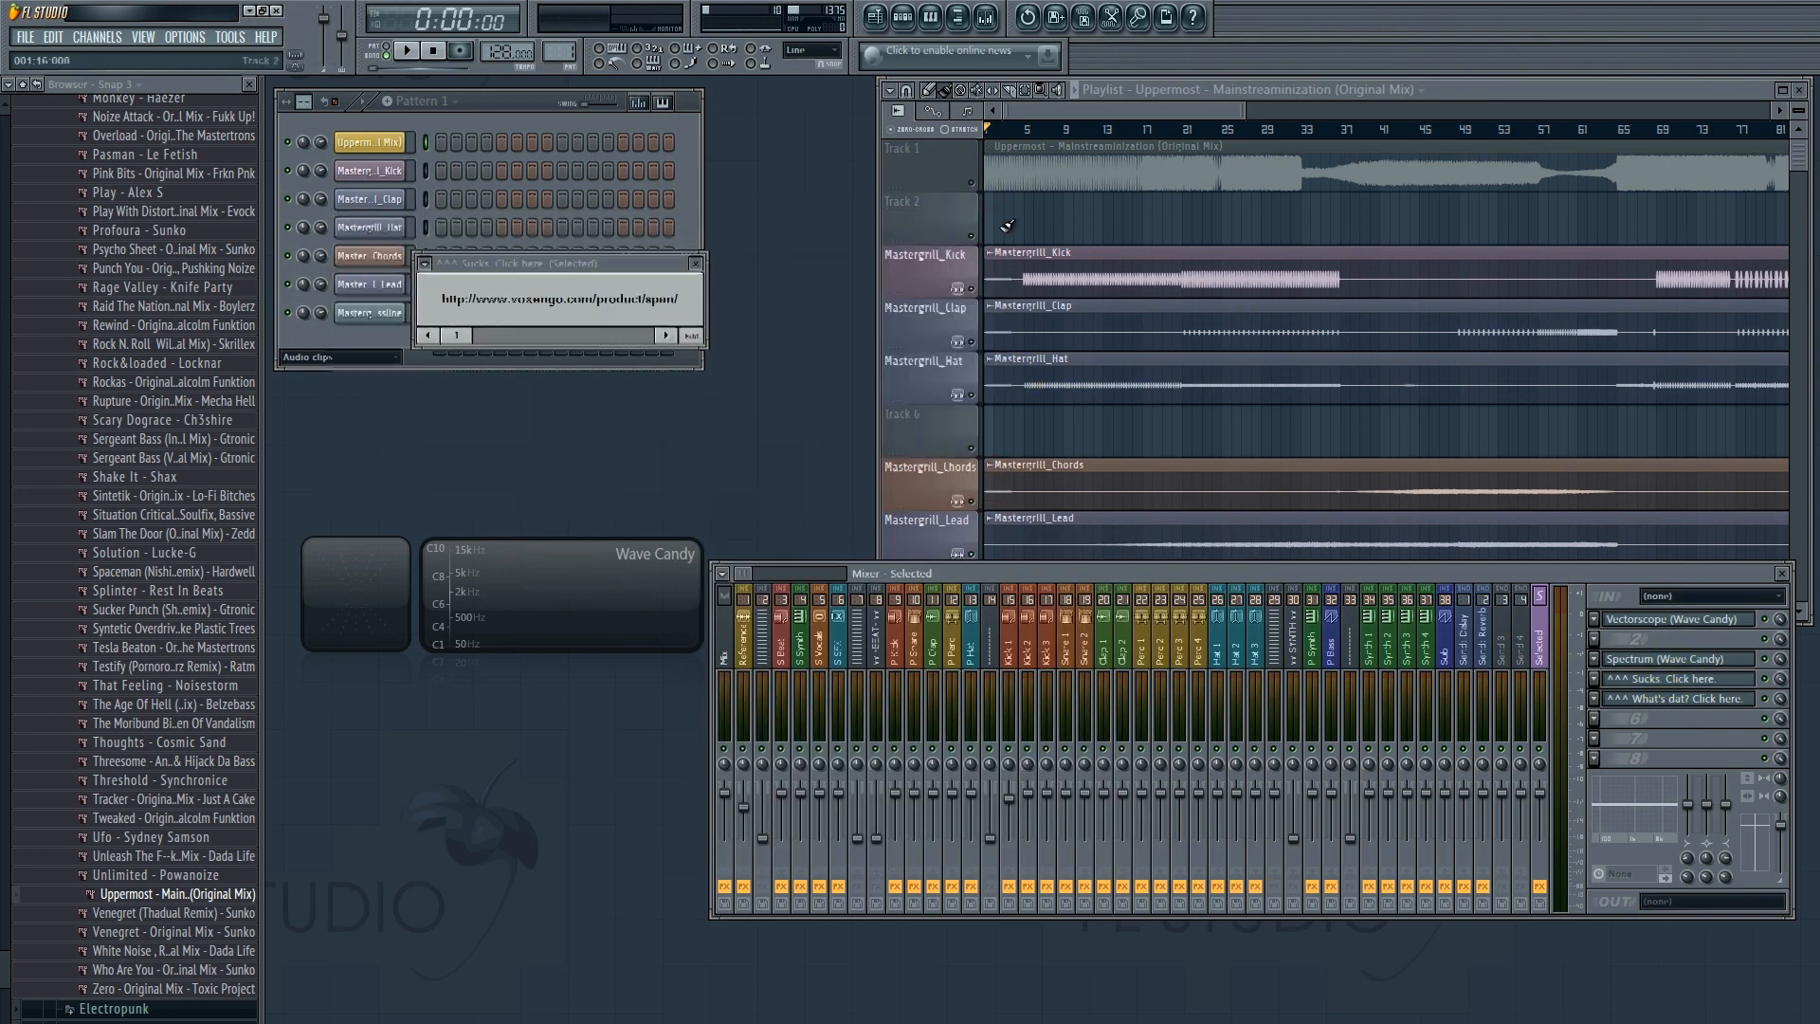
Replace the Wave Candy spectrum on the Selected mixer track with SPAN, close the download note and reposition the SPAN window.
{"action": "left_click", "coordinate": [1595, 659]}
{"action": "mouse_move", "coordinate": [1624, 679]}
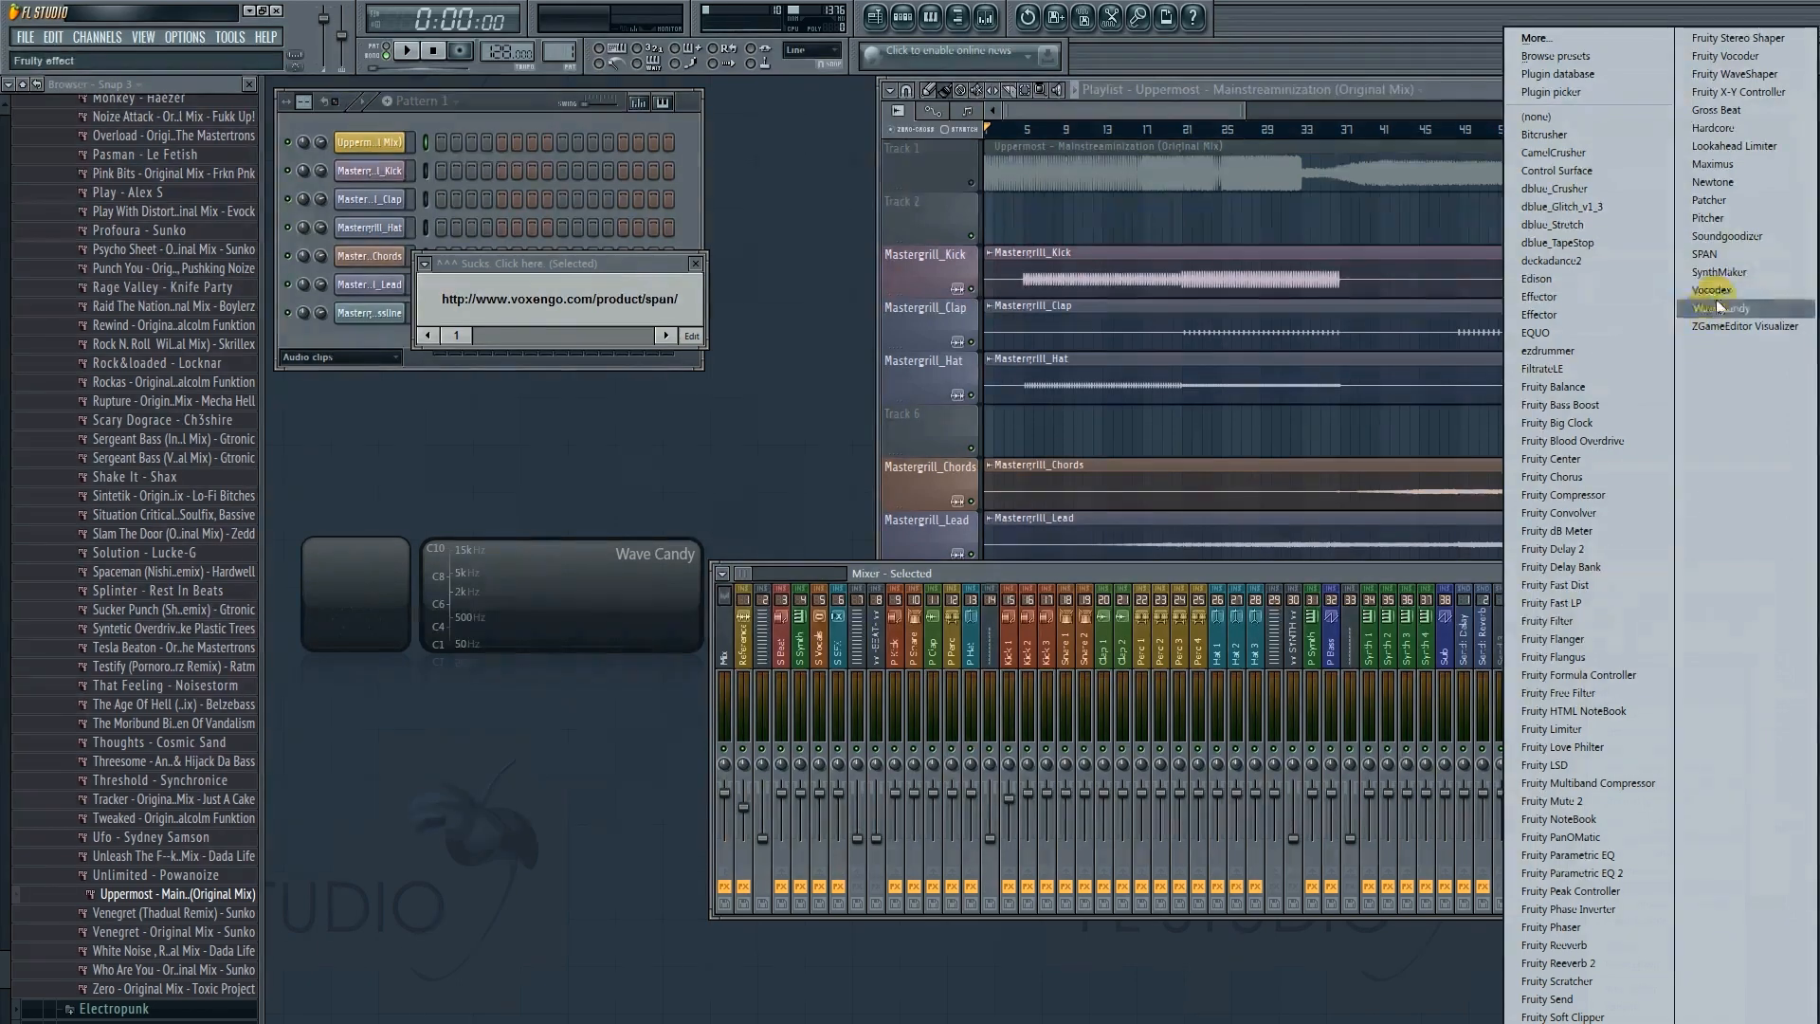
{"action": "left_click", "coordinate": [1720, 253]}
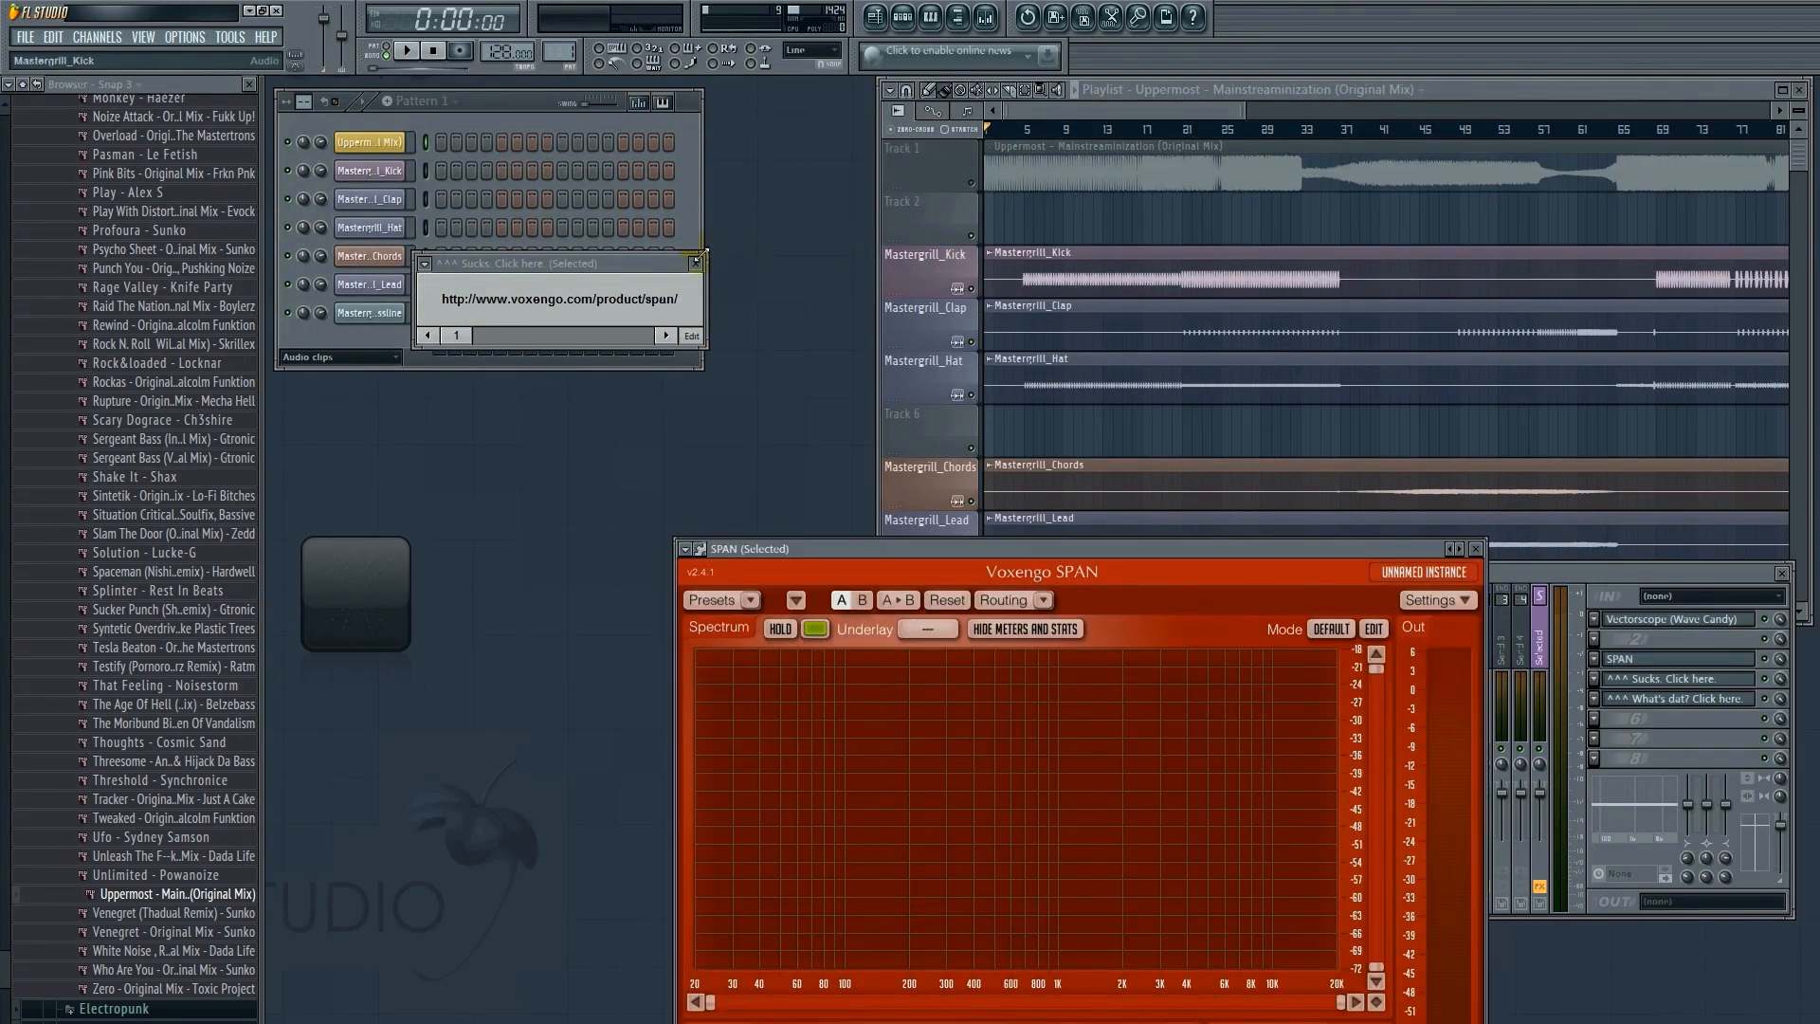
{"action": "left_click", "coordinate": [696, 263]}
{"action": "left_click_drag", "start_coordinate": [998, 546], "coordinate": [885, 341]}
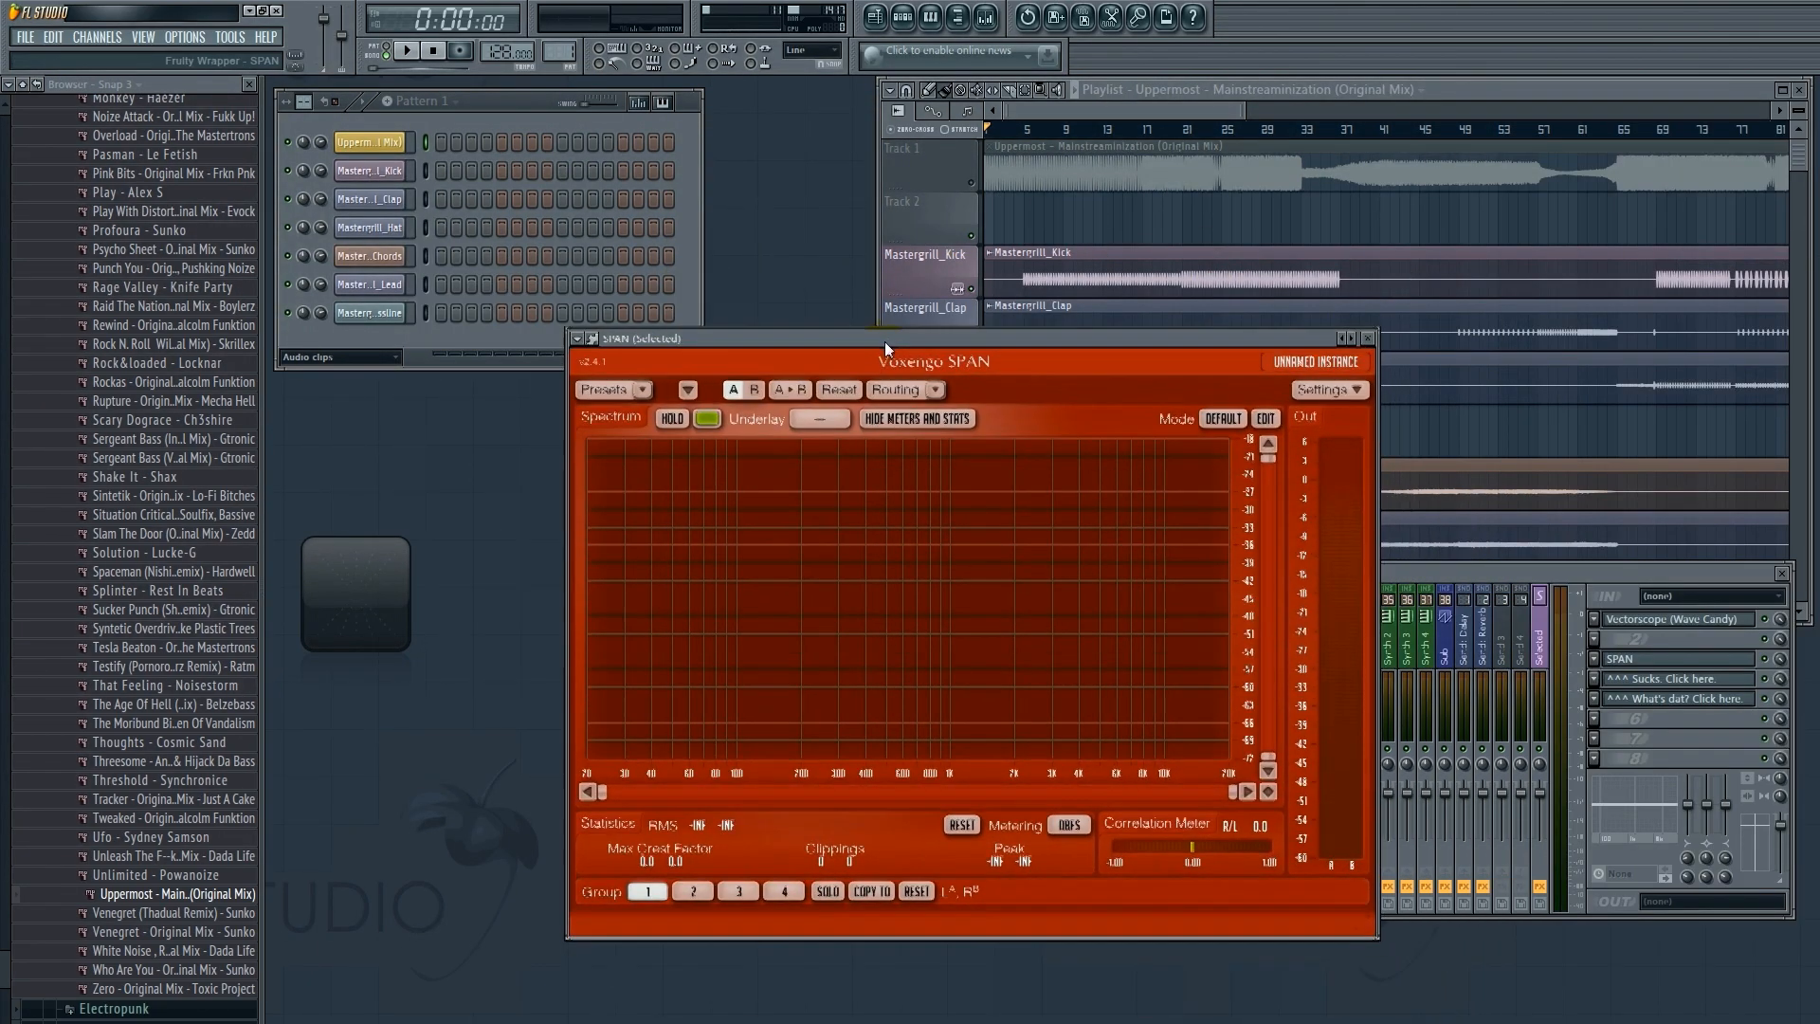
Play the arrangement from about bar 24 to view its spectrum in SPAN, stop playback and close the analyzer.
{"action": "left_click", "coordinate": [1086, 94]}
{"action": "key", "text": "space"}
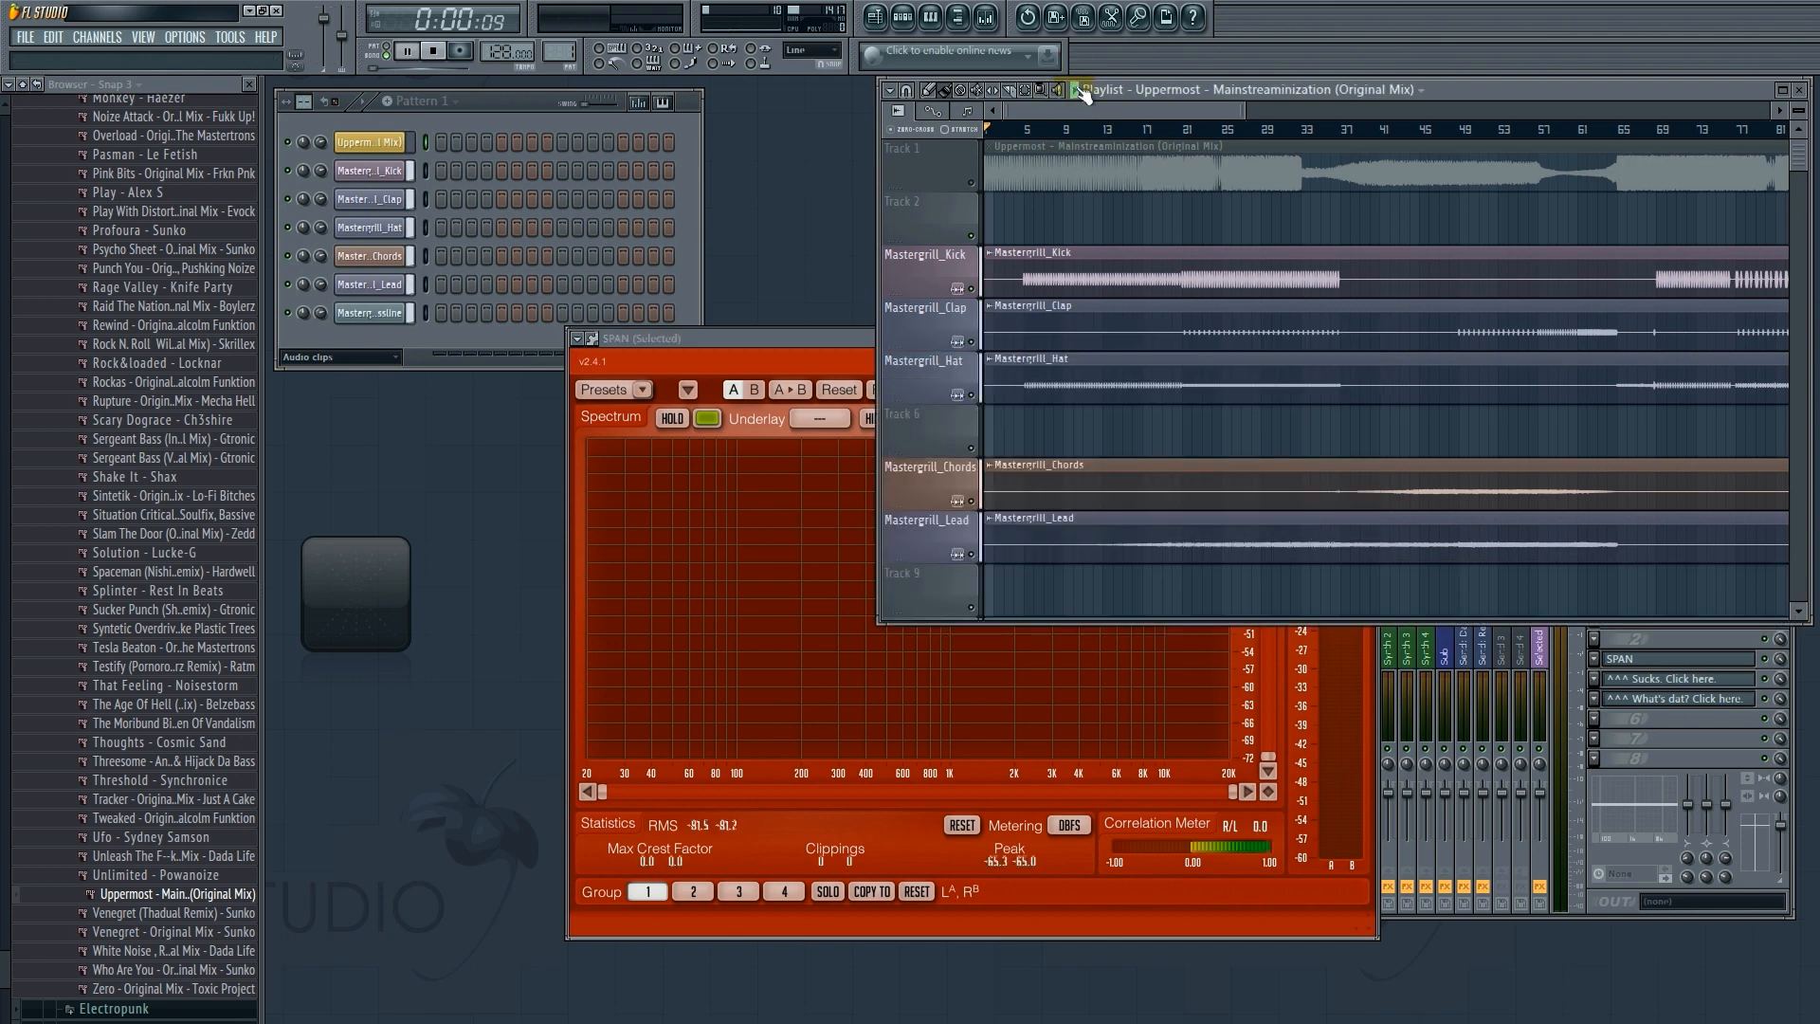
{"action": "left_click", "coordinate": [1220, 133]}
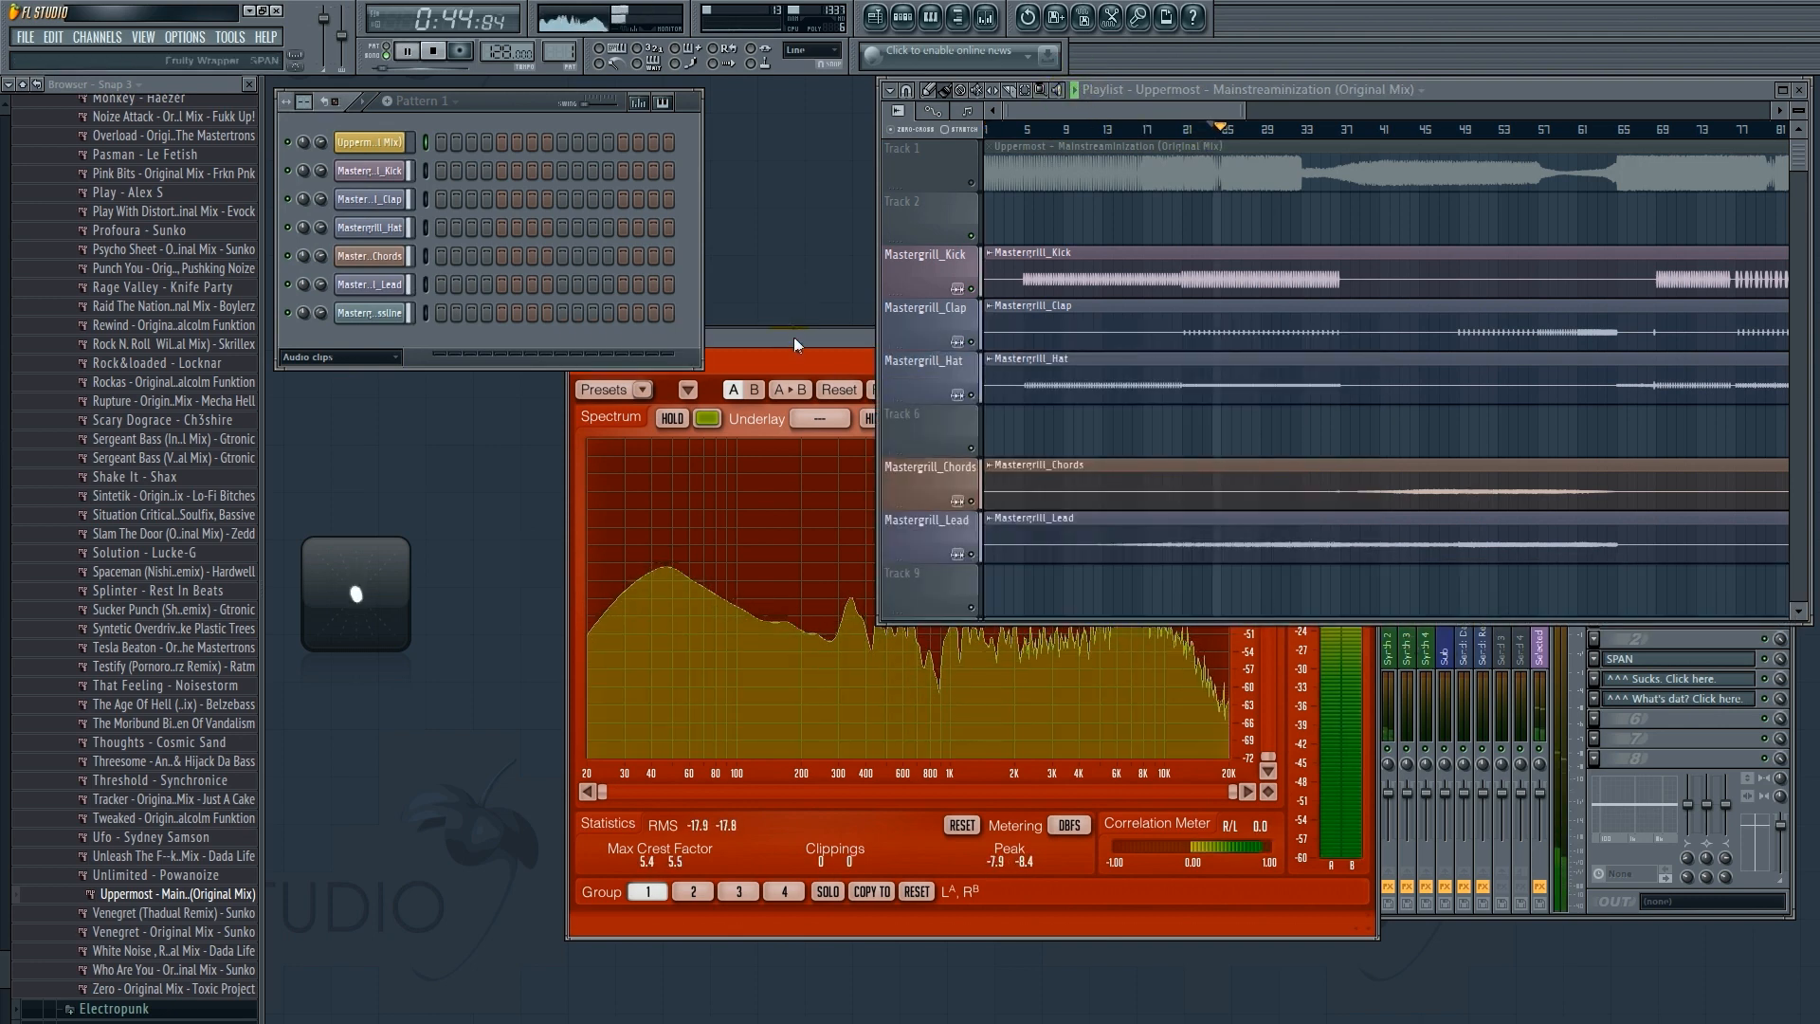
{"action": "left_click", "coordinate": [795, 339]}
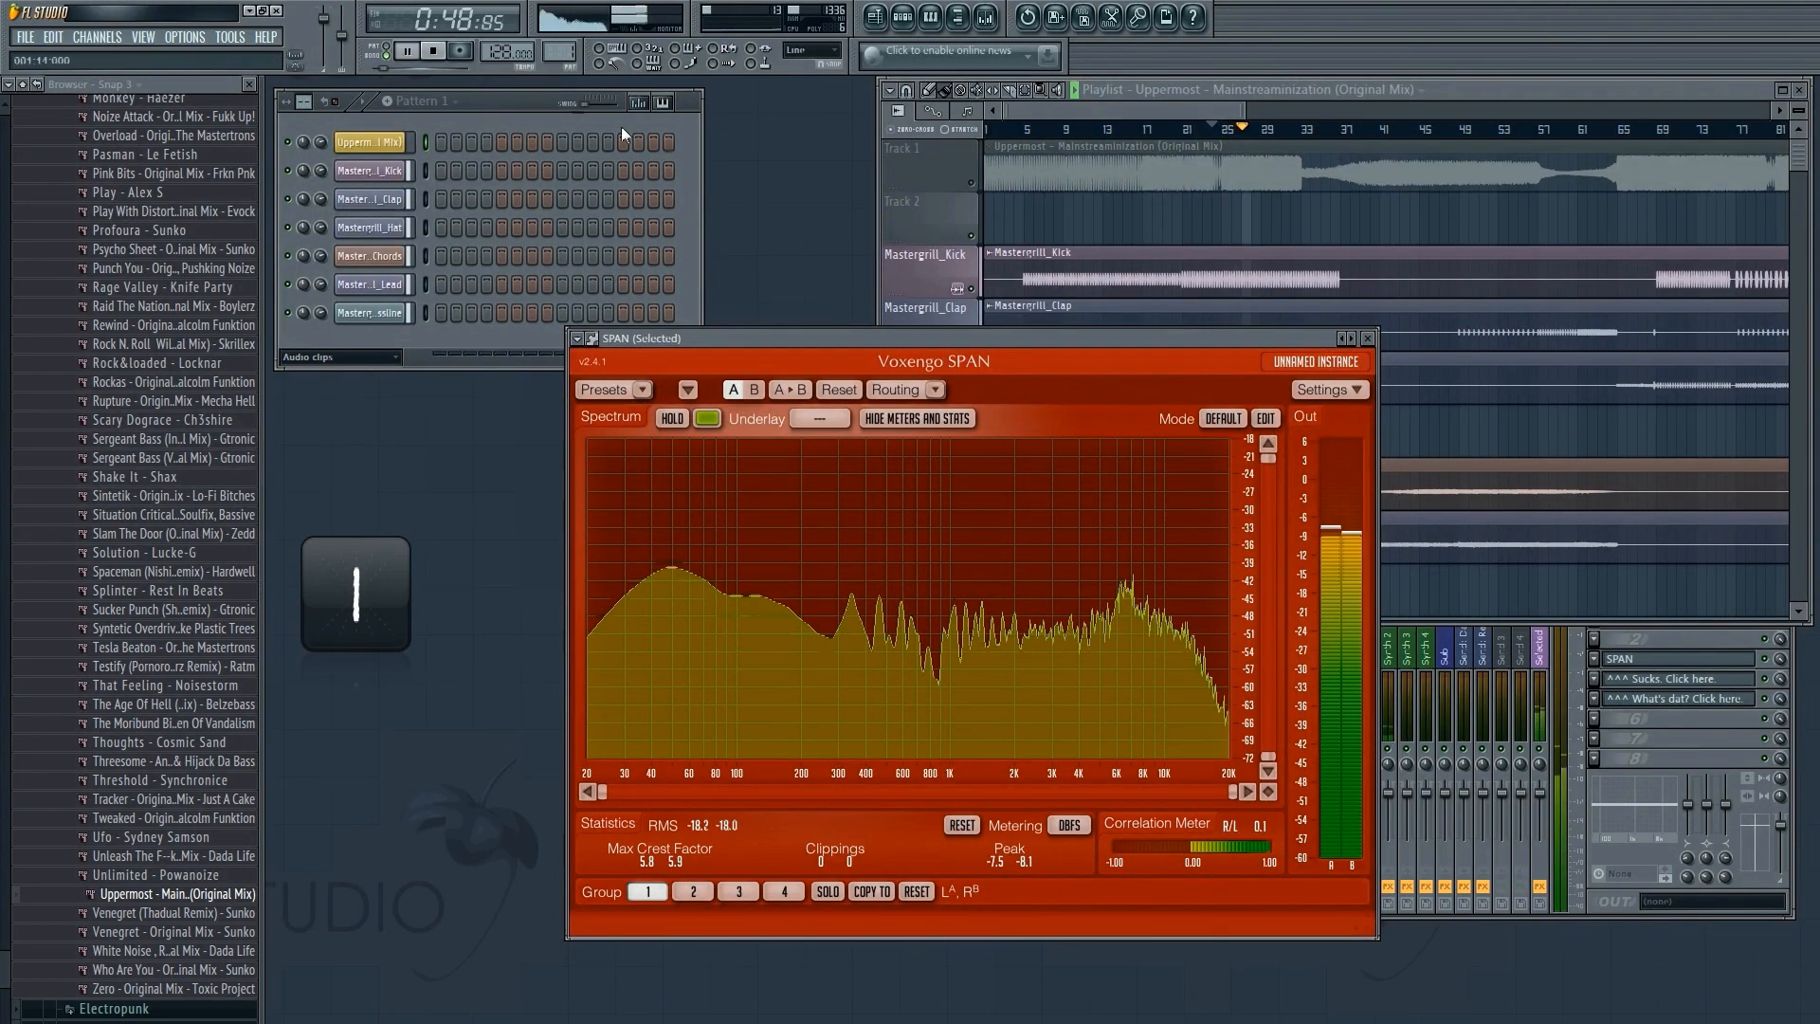
{"action": "key", "text": "space"}
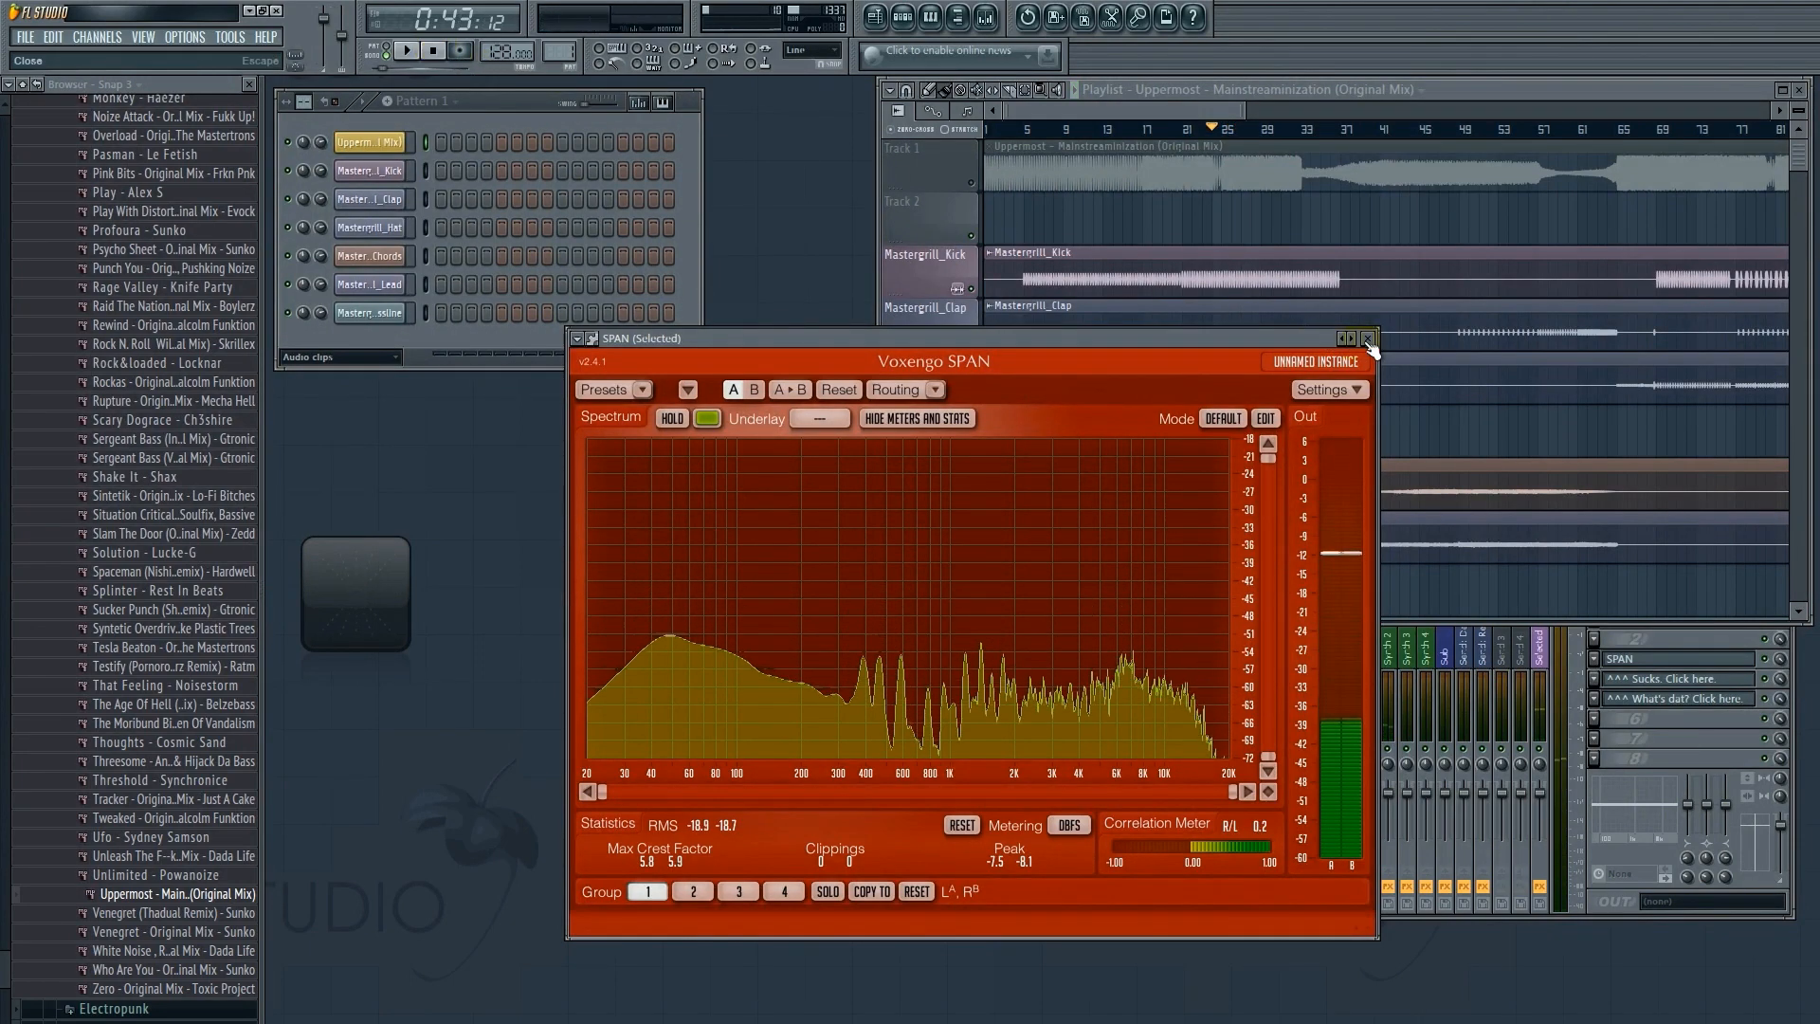
{"action": "left_click", "coordinate": [1367, 338]}
Reopen SPAN from the Selected mixer track and move its window away from the mixer's effect slots.
{"action": "left_click", "coordinate": [1541, 656]}
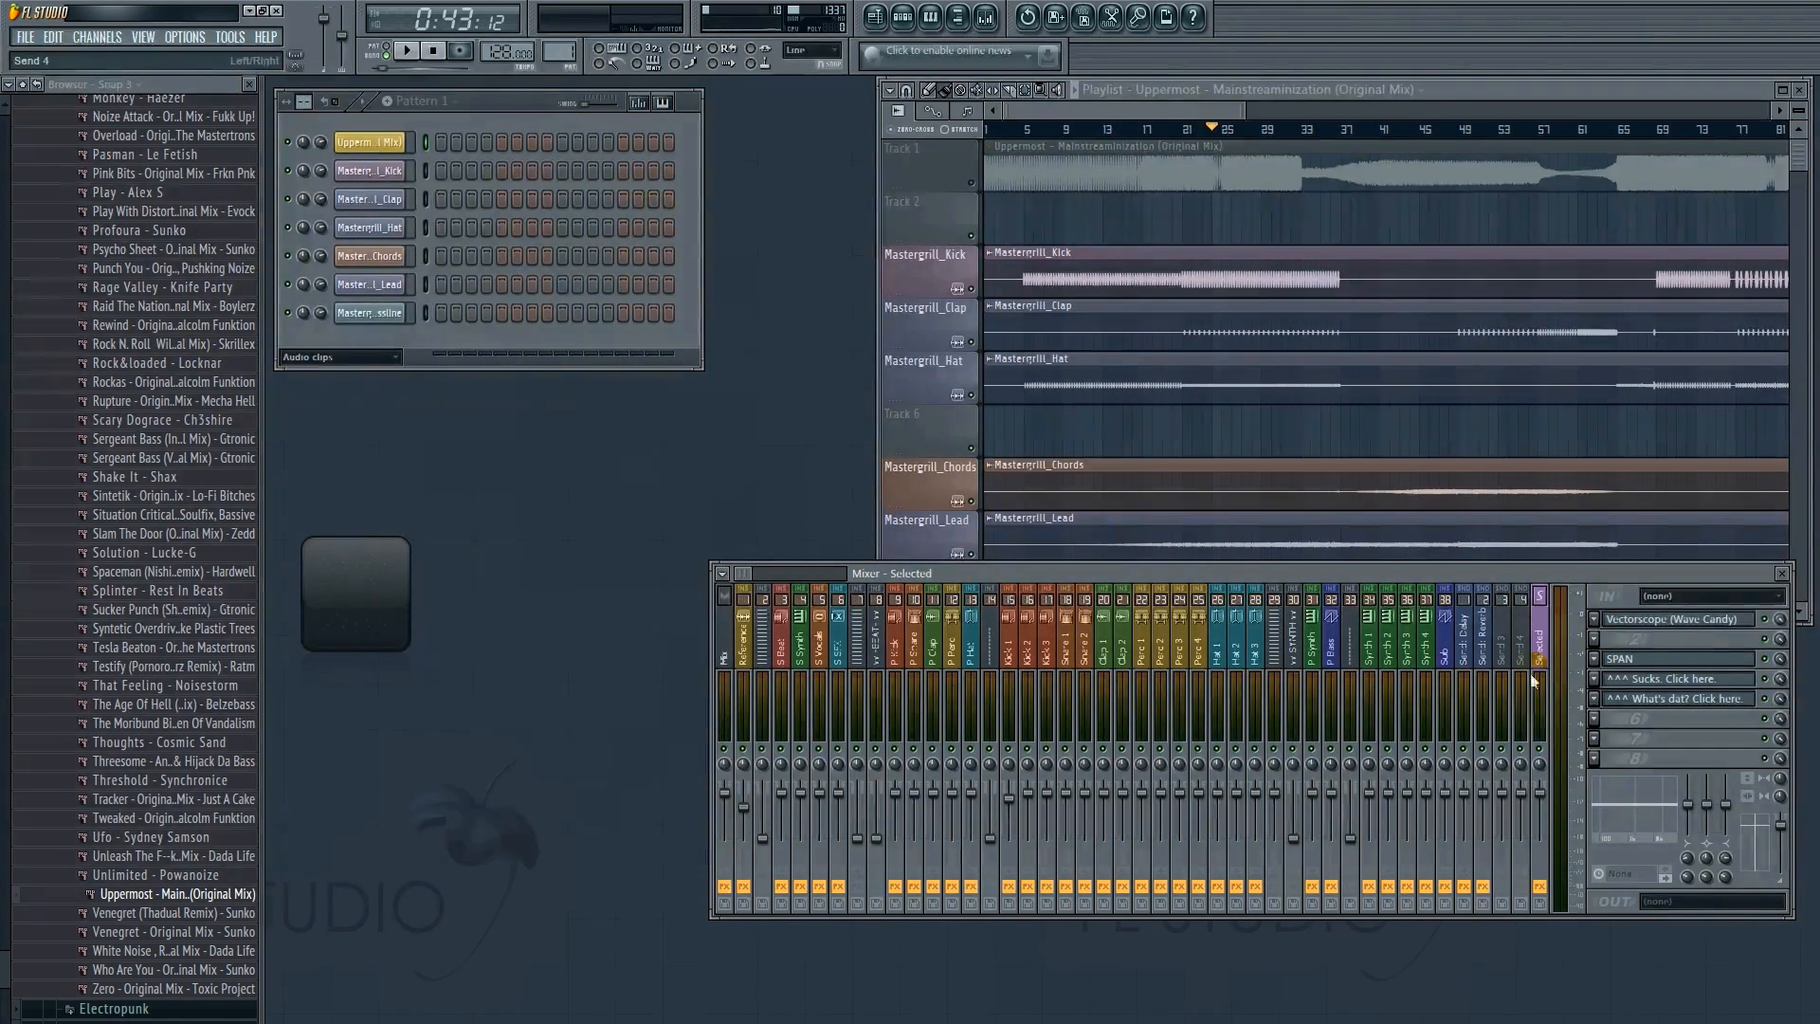
{"action": "left_click", "coordinate": [1011, 652]}
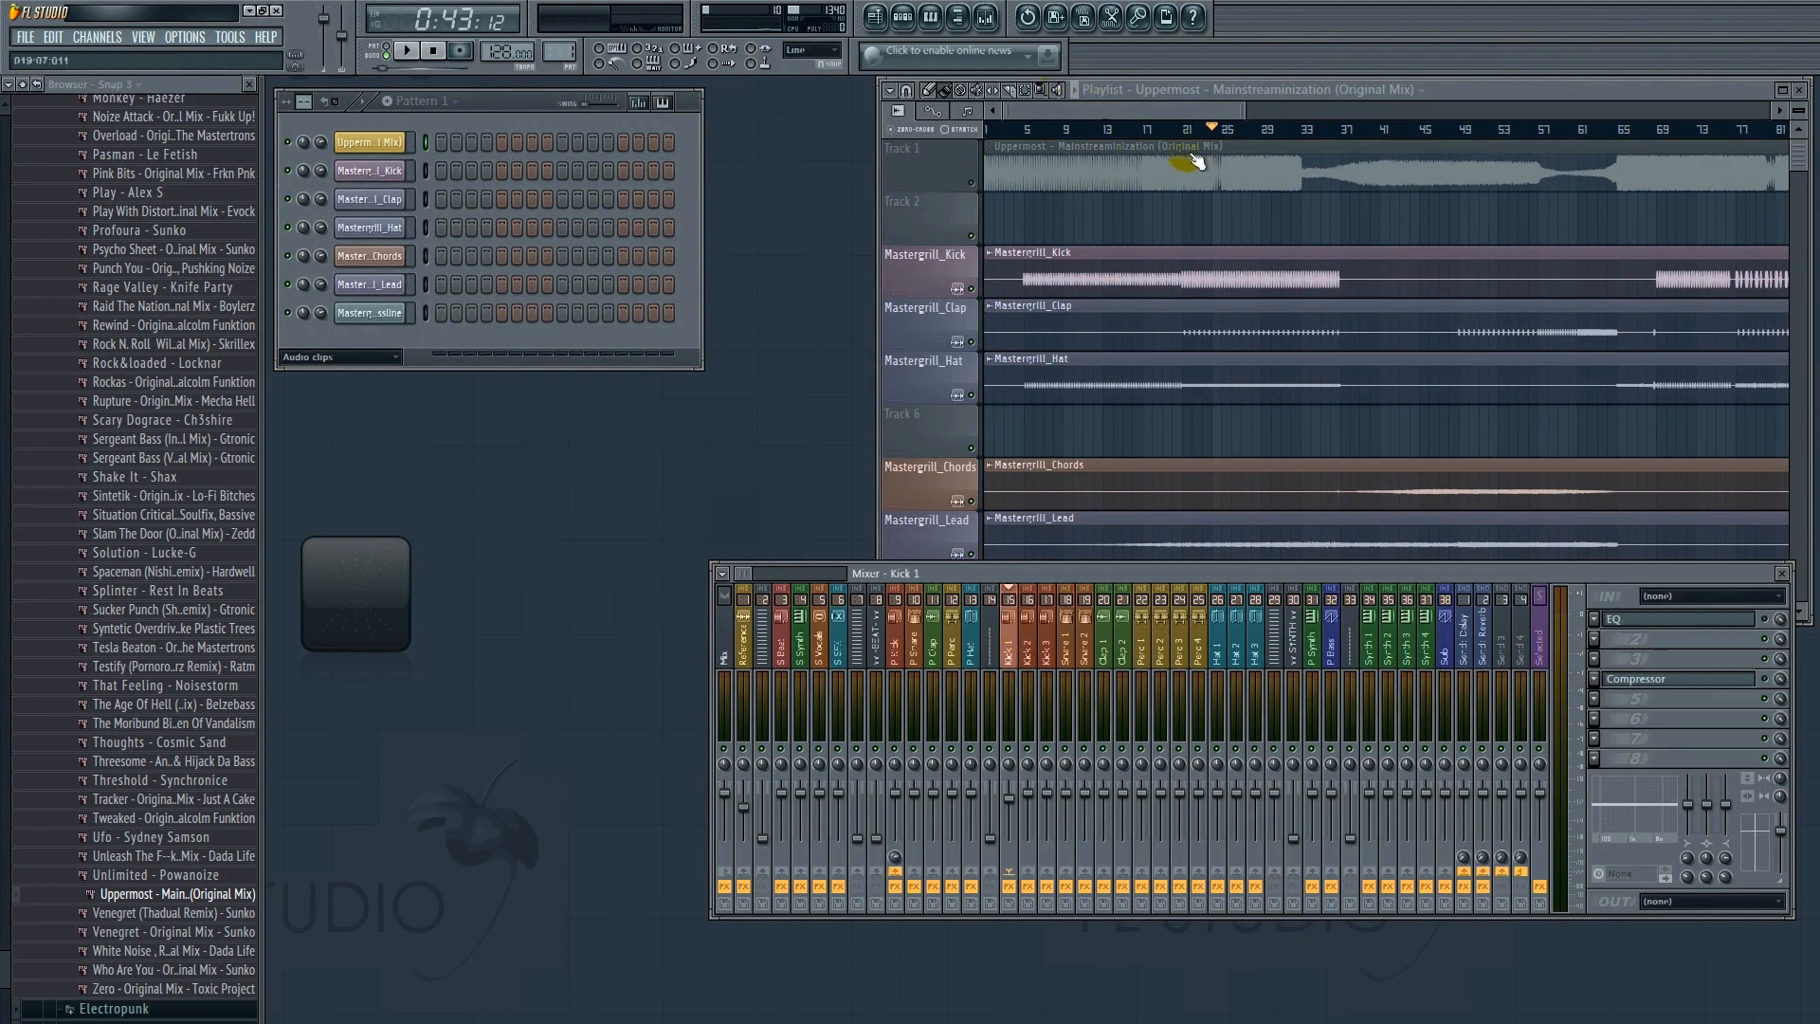
{"action": "left_click", "coordinate": [1559, 630]}
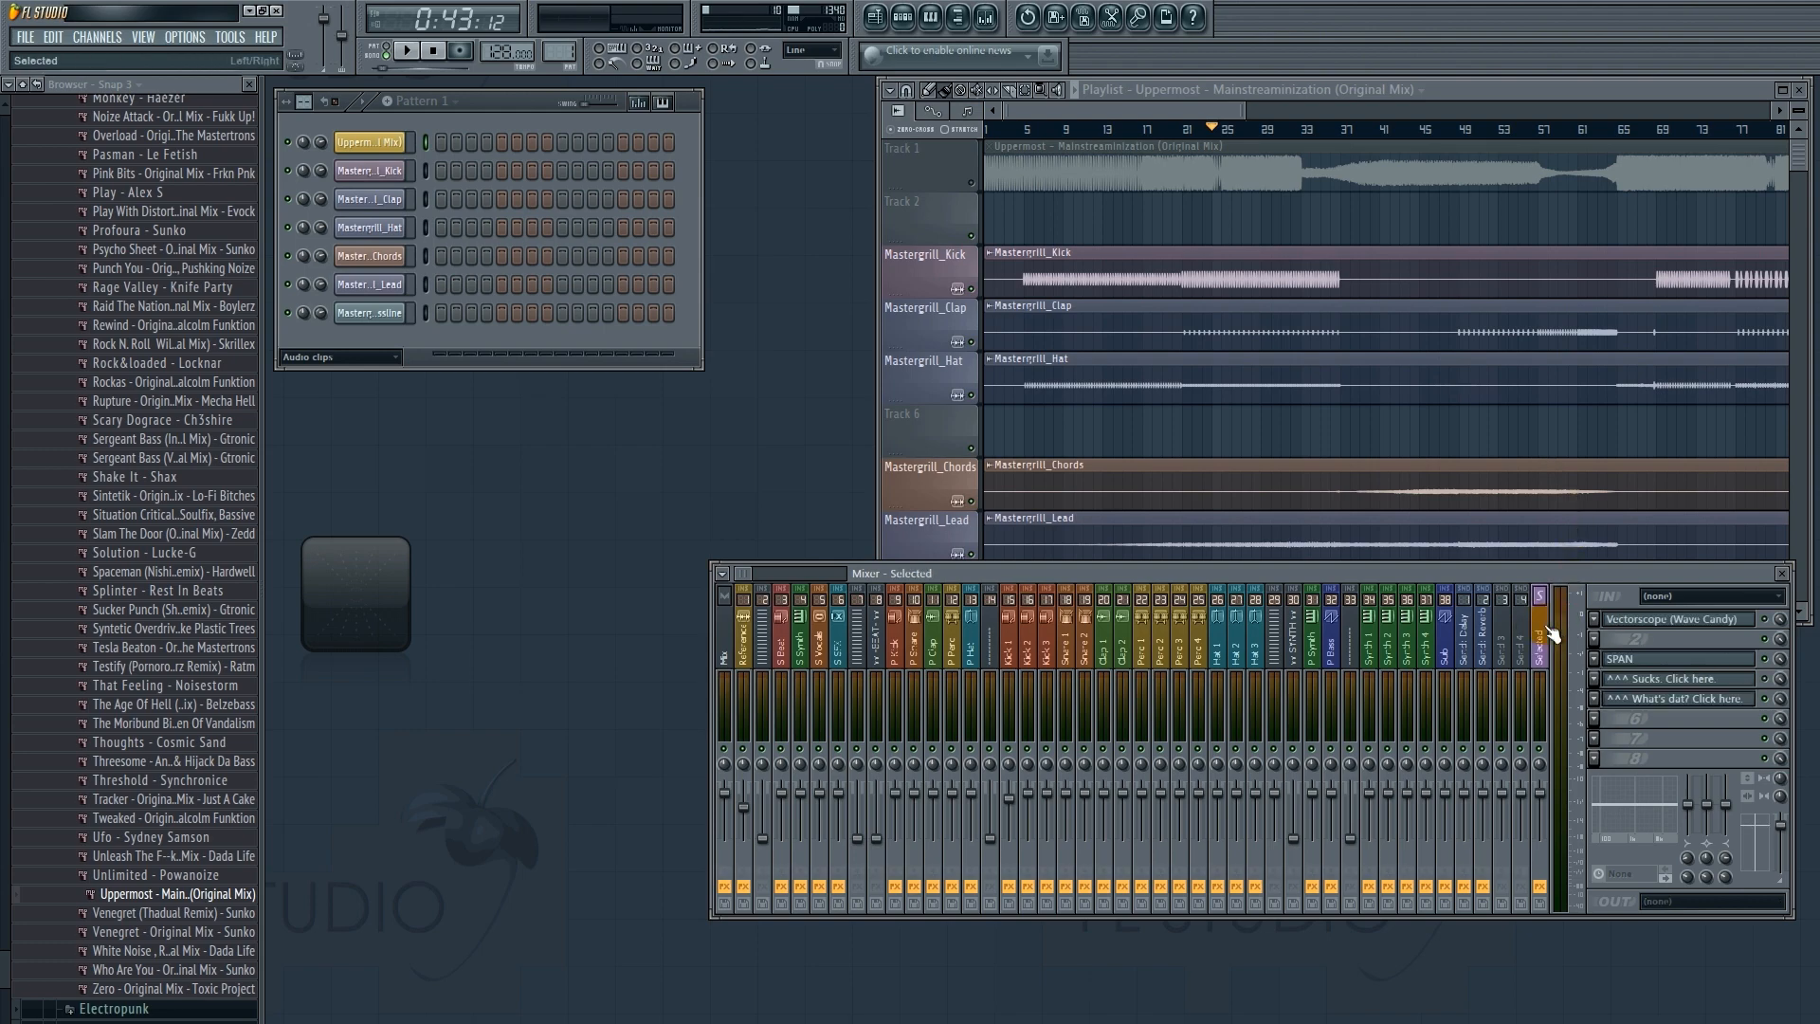
{"action": "left_click", "coordinate": [1630, 658]}
{"action": "left_click_drag", "start_coordinate": [1225, 334], "coordinate": [968, 337]}
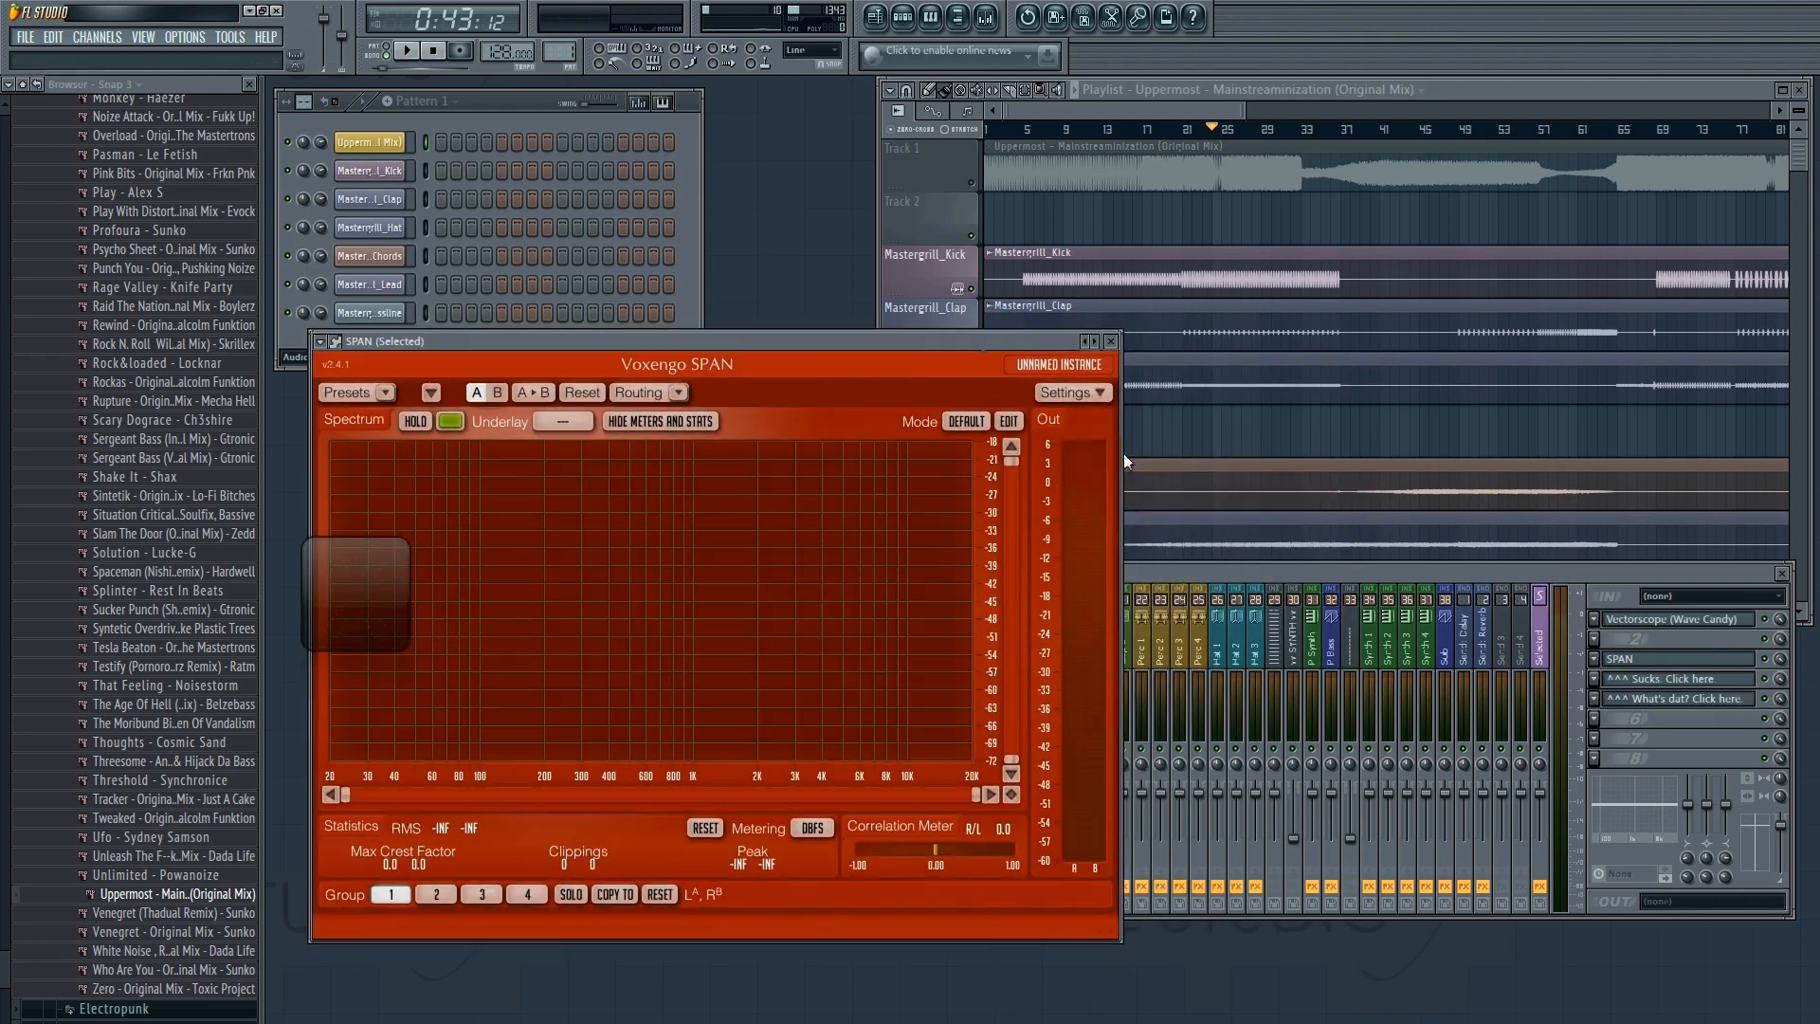
Play the arrangement with the Kick 1 mixer track selected to view its spectrum in SPAN, and stop playback.
{"action": "left_click", "coordinate": [1242, 574]}
{"action": "left_click", "coordinate": [1008, 645]}
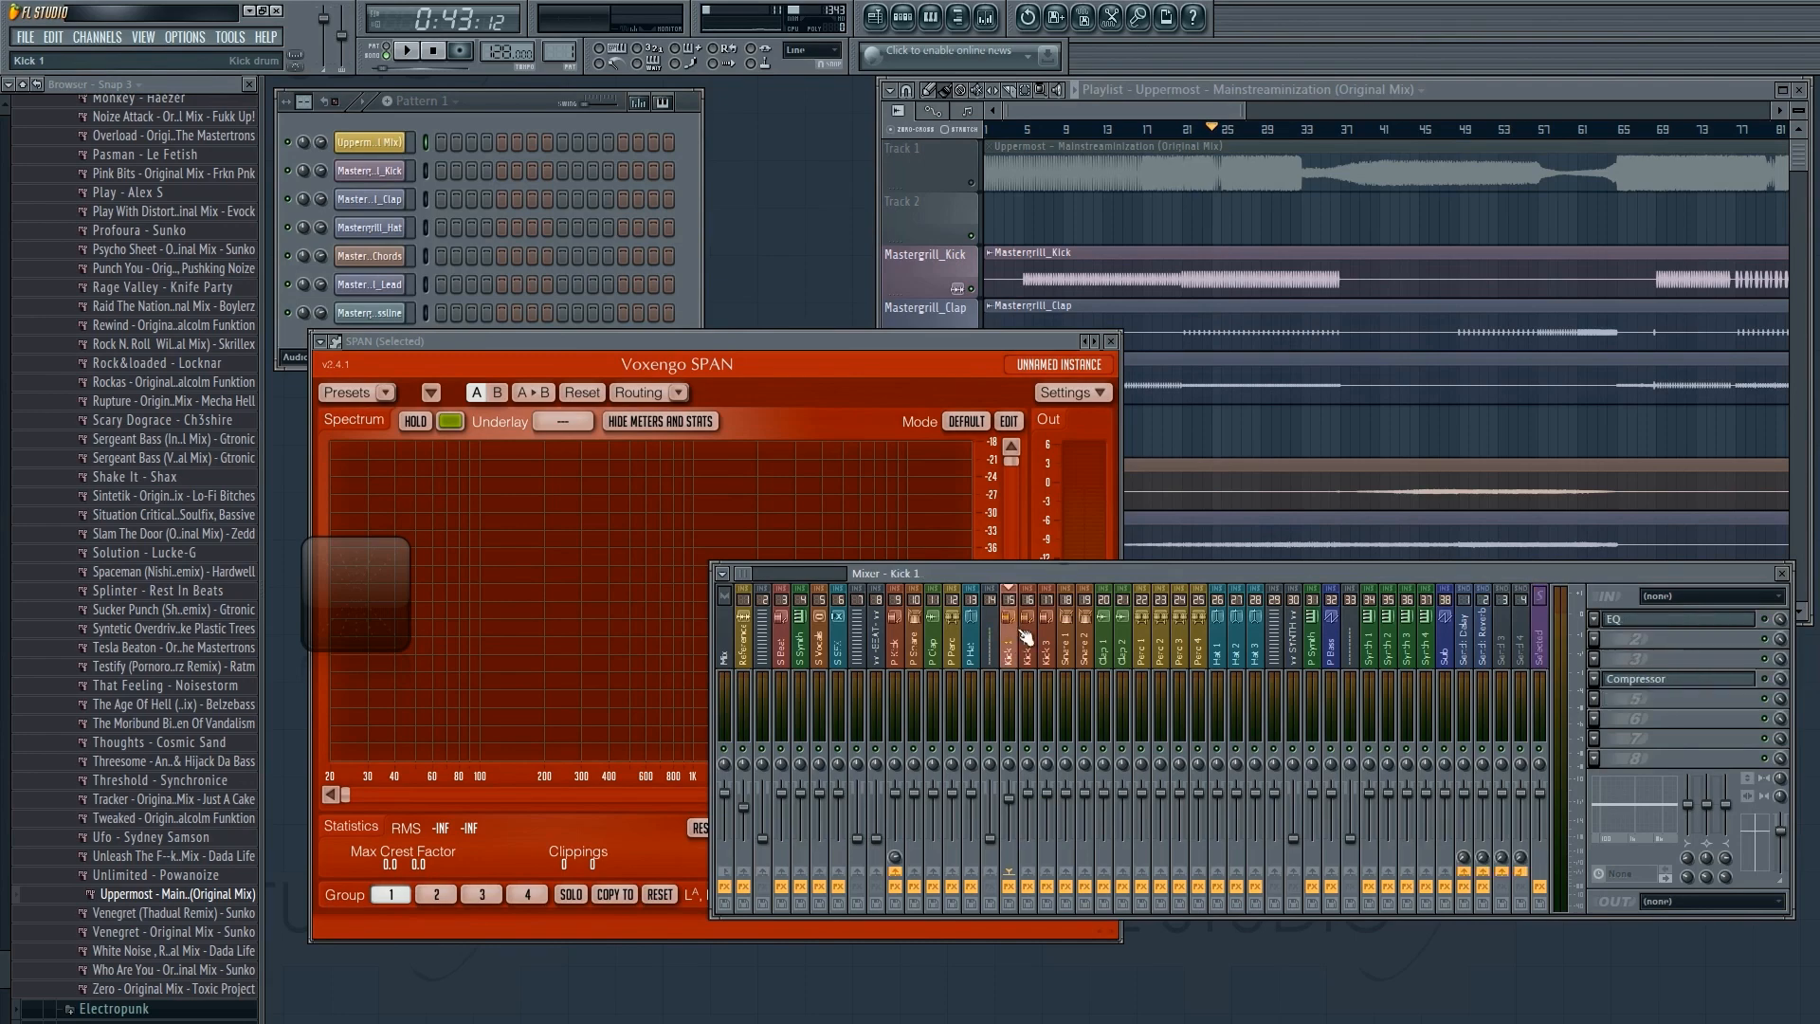
{"action": "key", "text": "space"}
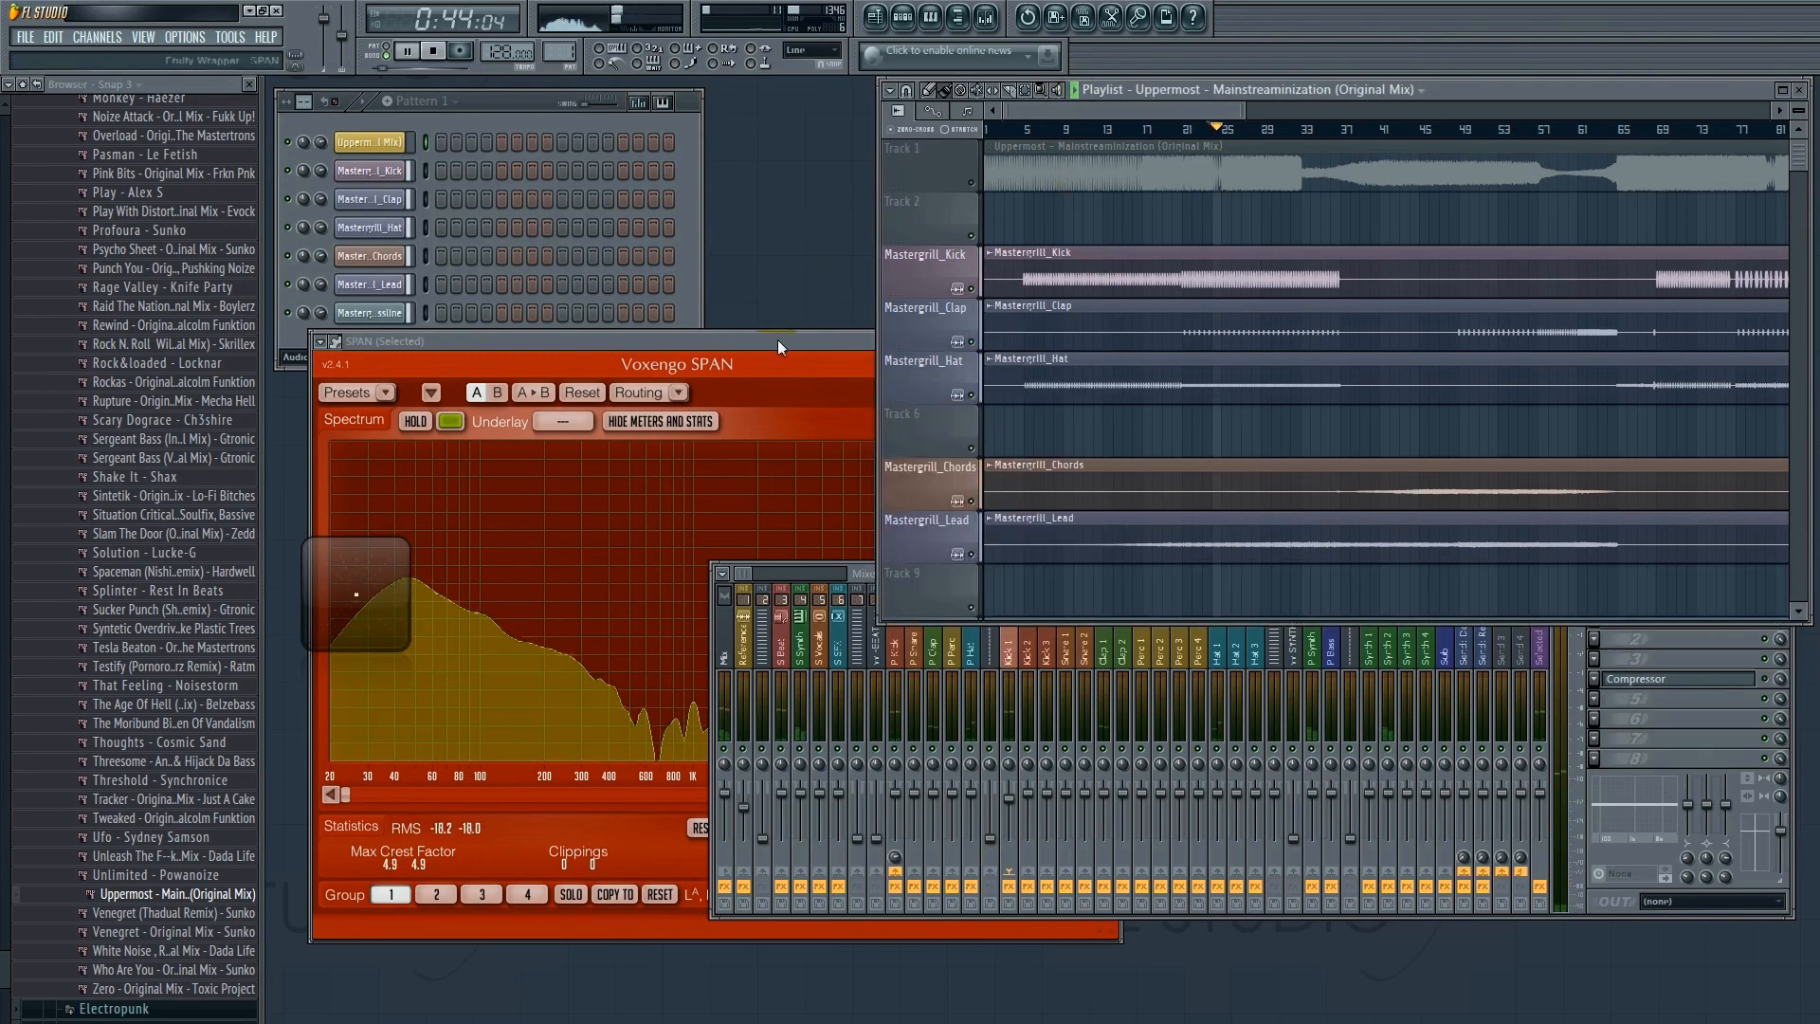
{"action": "left_click_drag", "start_coordinate": [777, 340], "coordinate": [908, 282]}
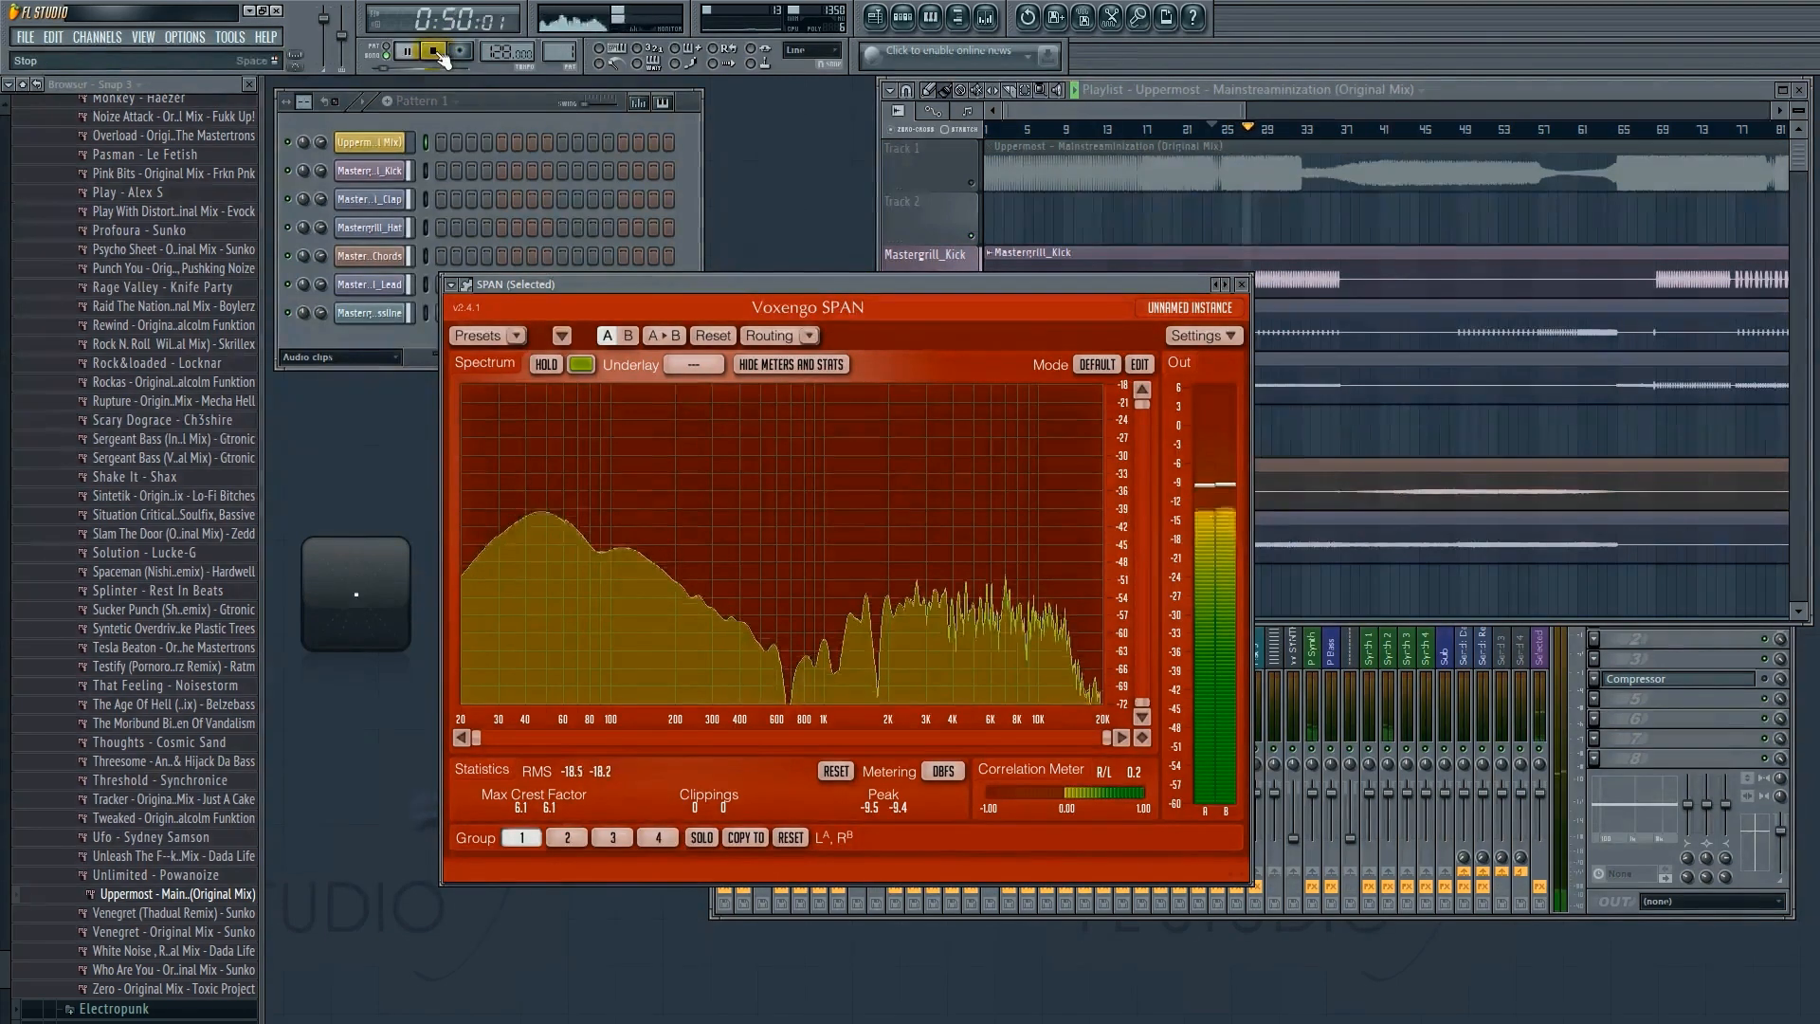
{"action": "left_click", "coordinate": [436, 52]}
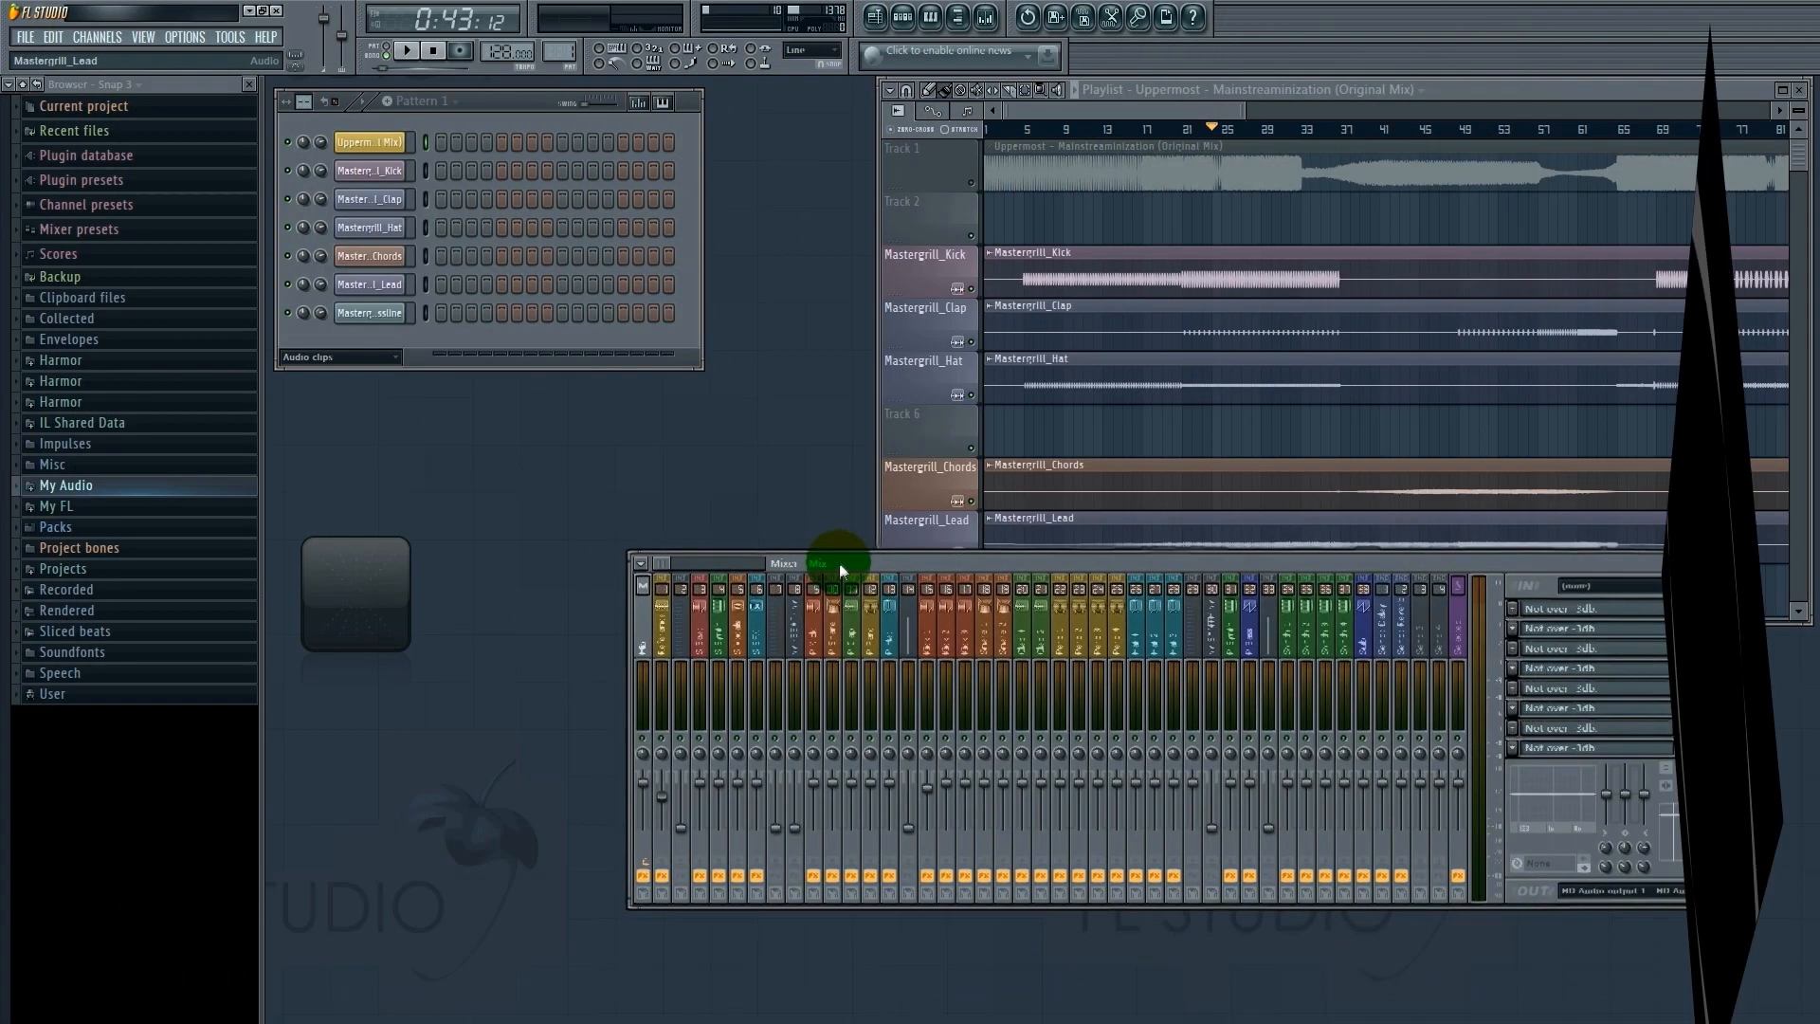
Reposition the mixer window and examine the effects on the P Synth, Synth 3 and Mix tracks.
{"action": "left_click_drag", "start_coordinate": [839, 563], "coordinate": [845, 572]}
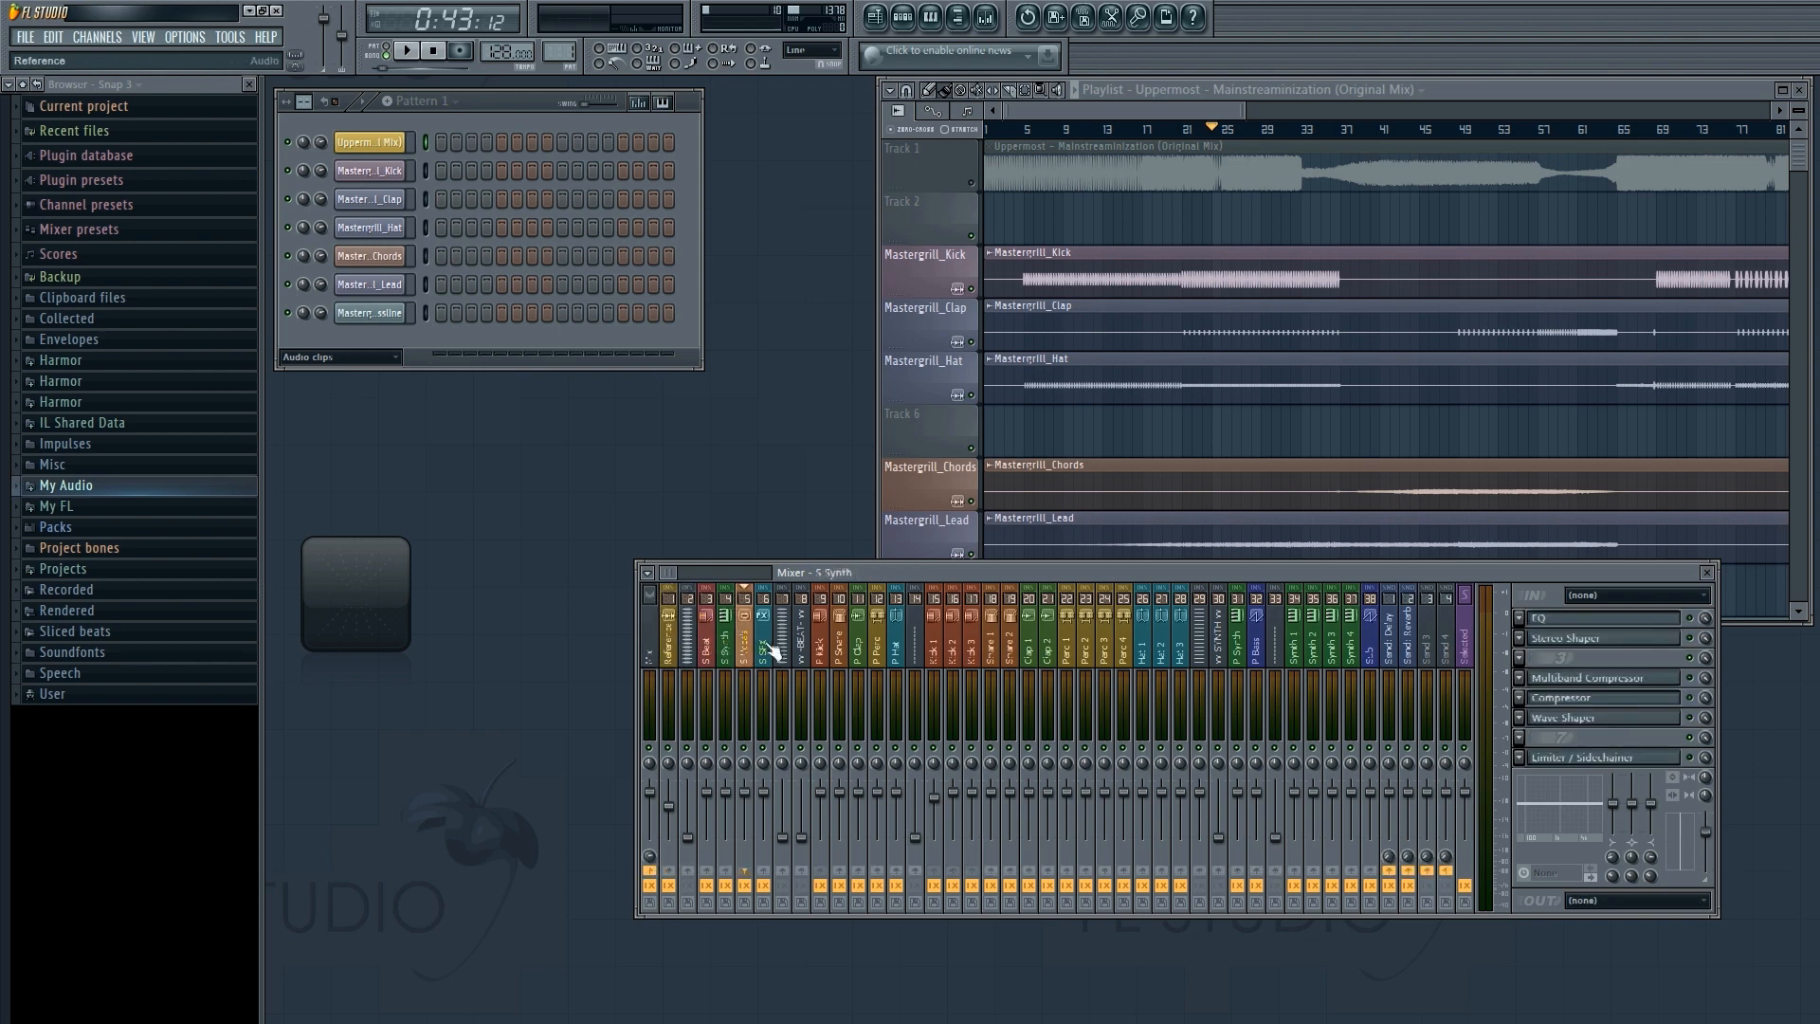
{"action": "left_click", "coordinate": [1014, 649]}
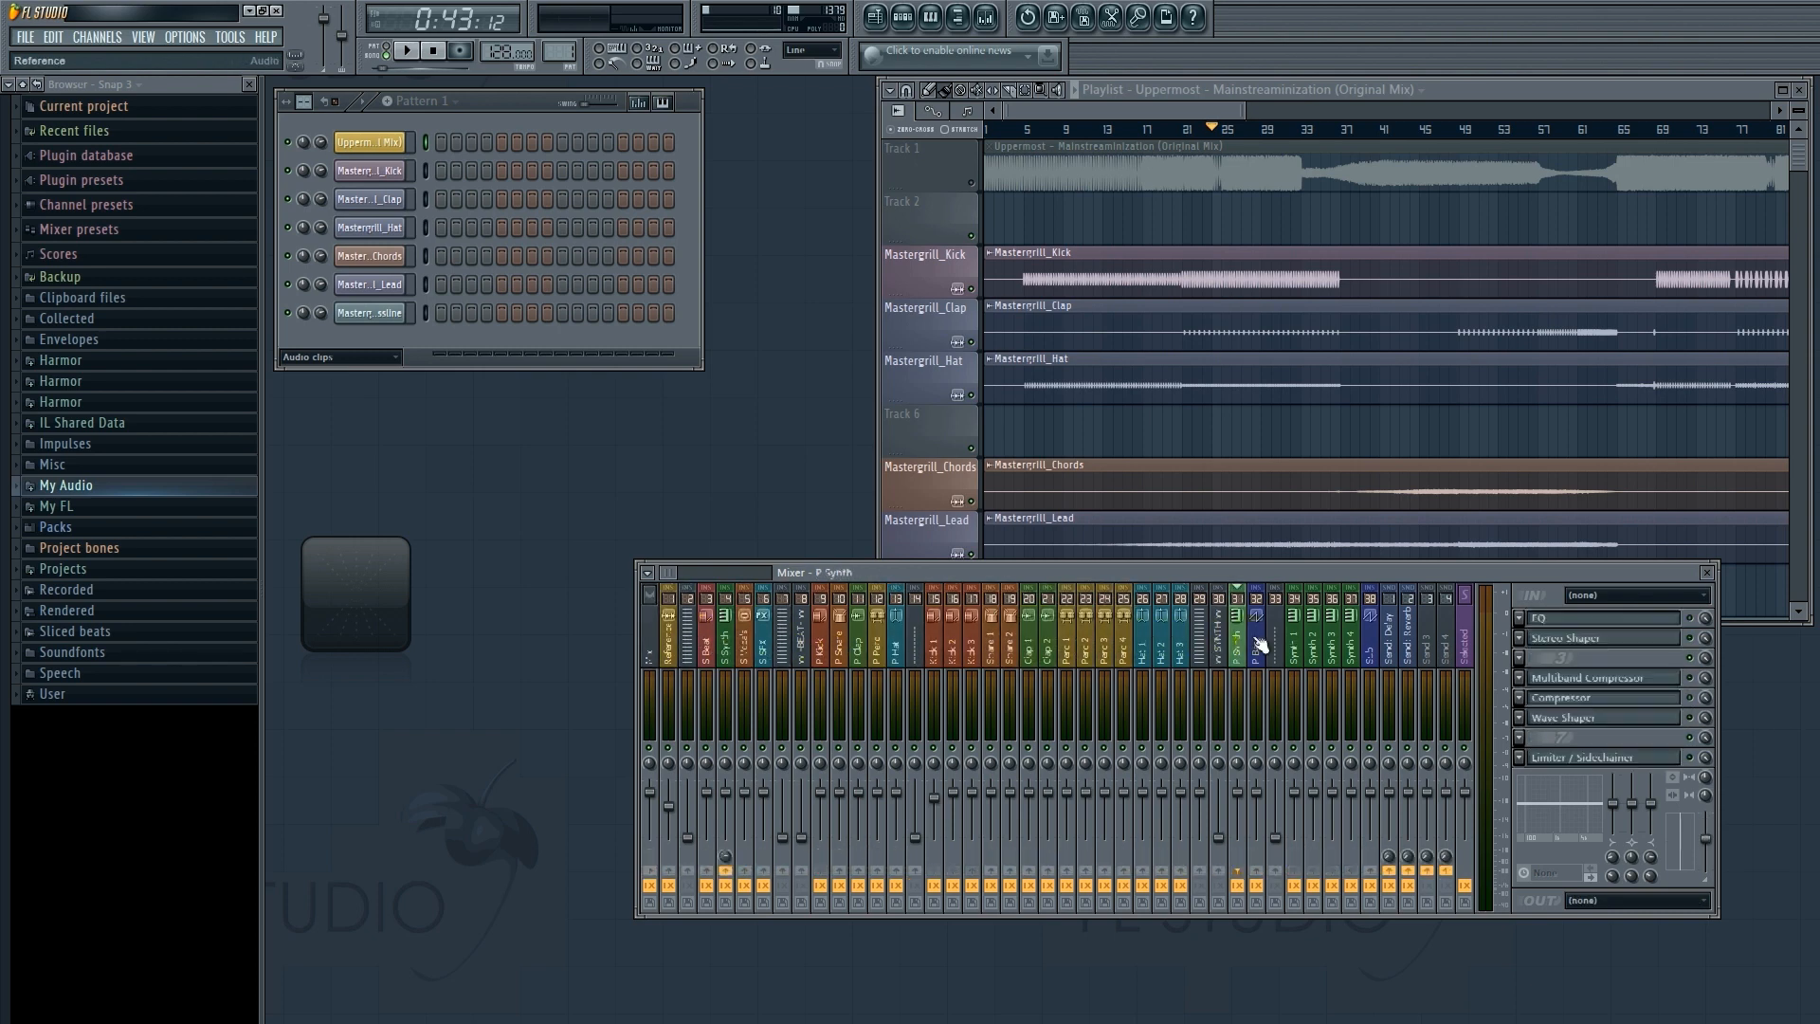
{"action": "left_click", "coordinate": [1333, 645]}
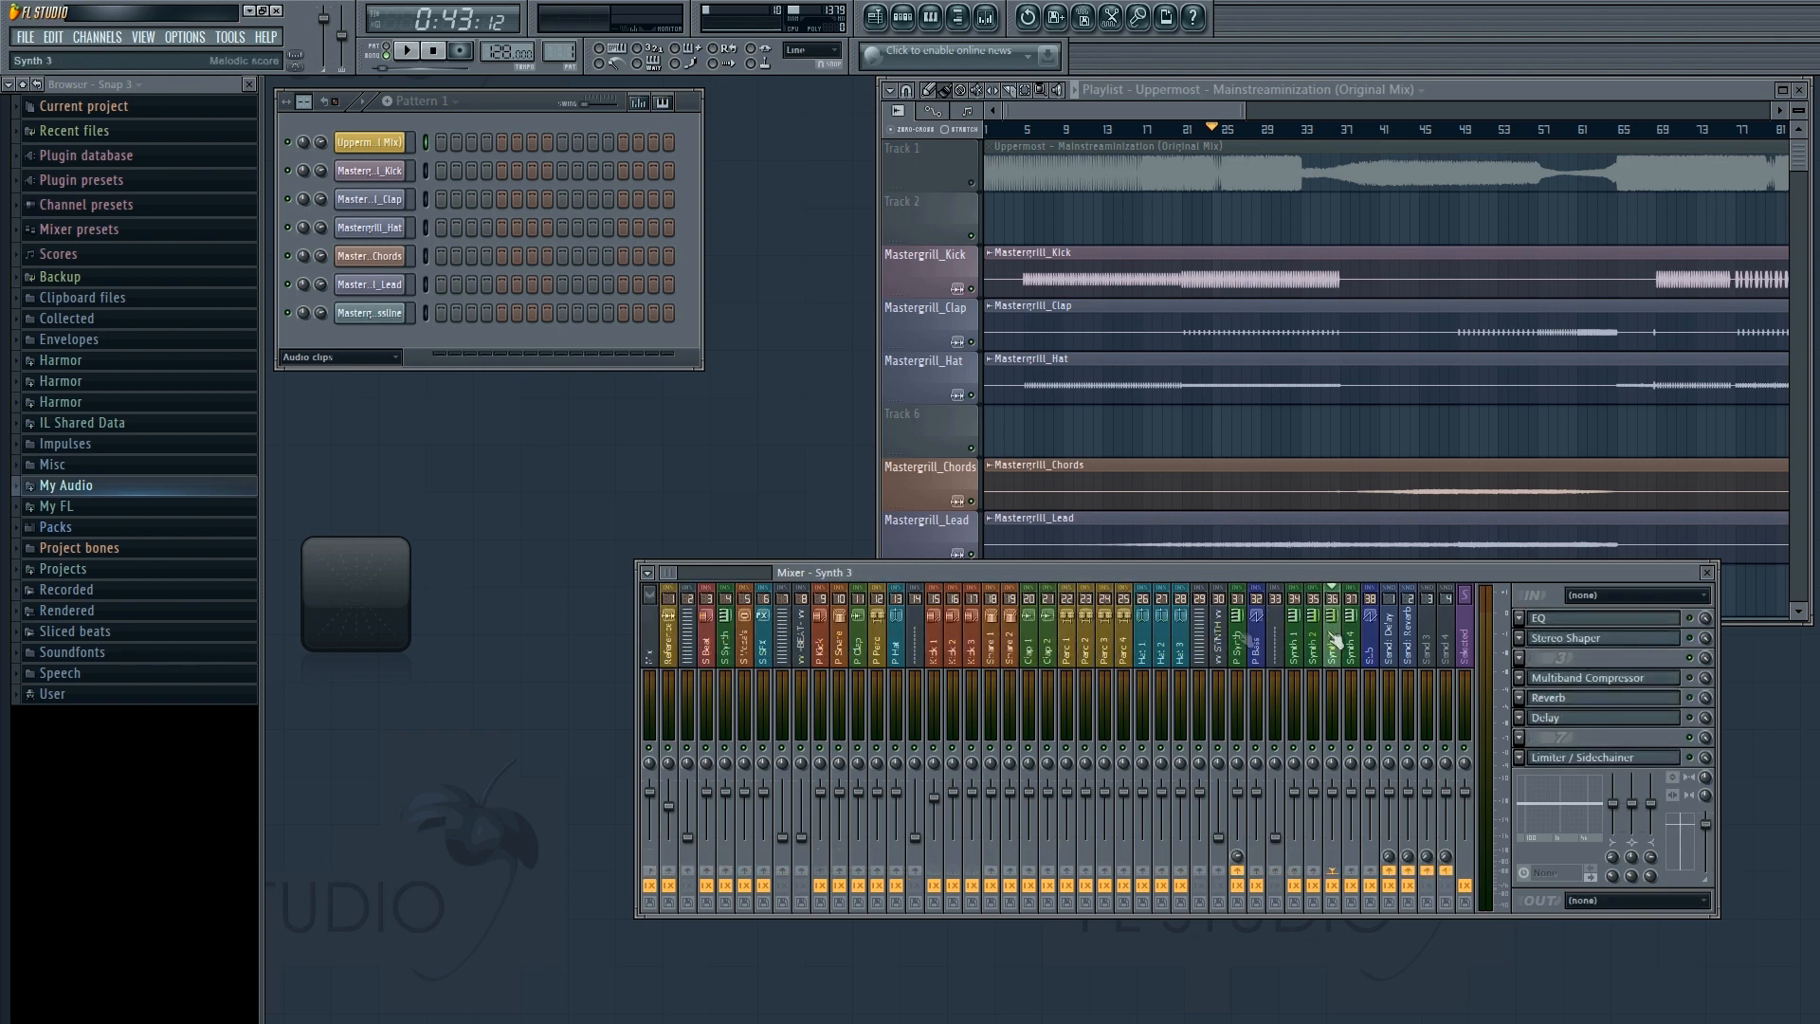
{"action": "left_click", "coordinate": [654, 654]}
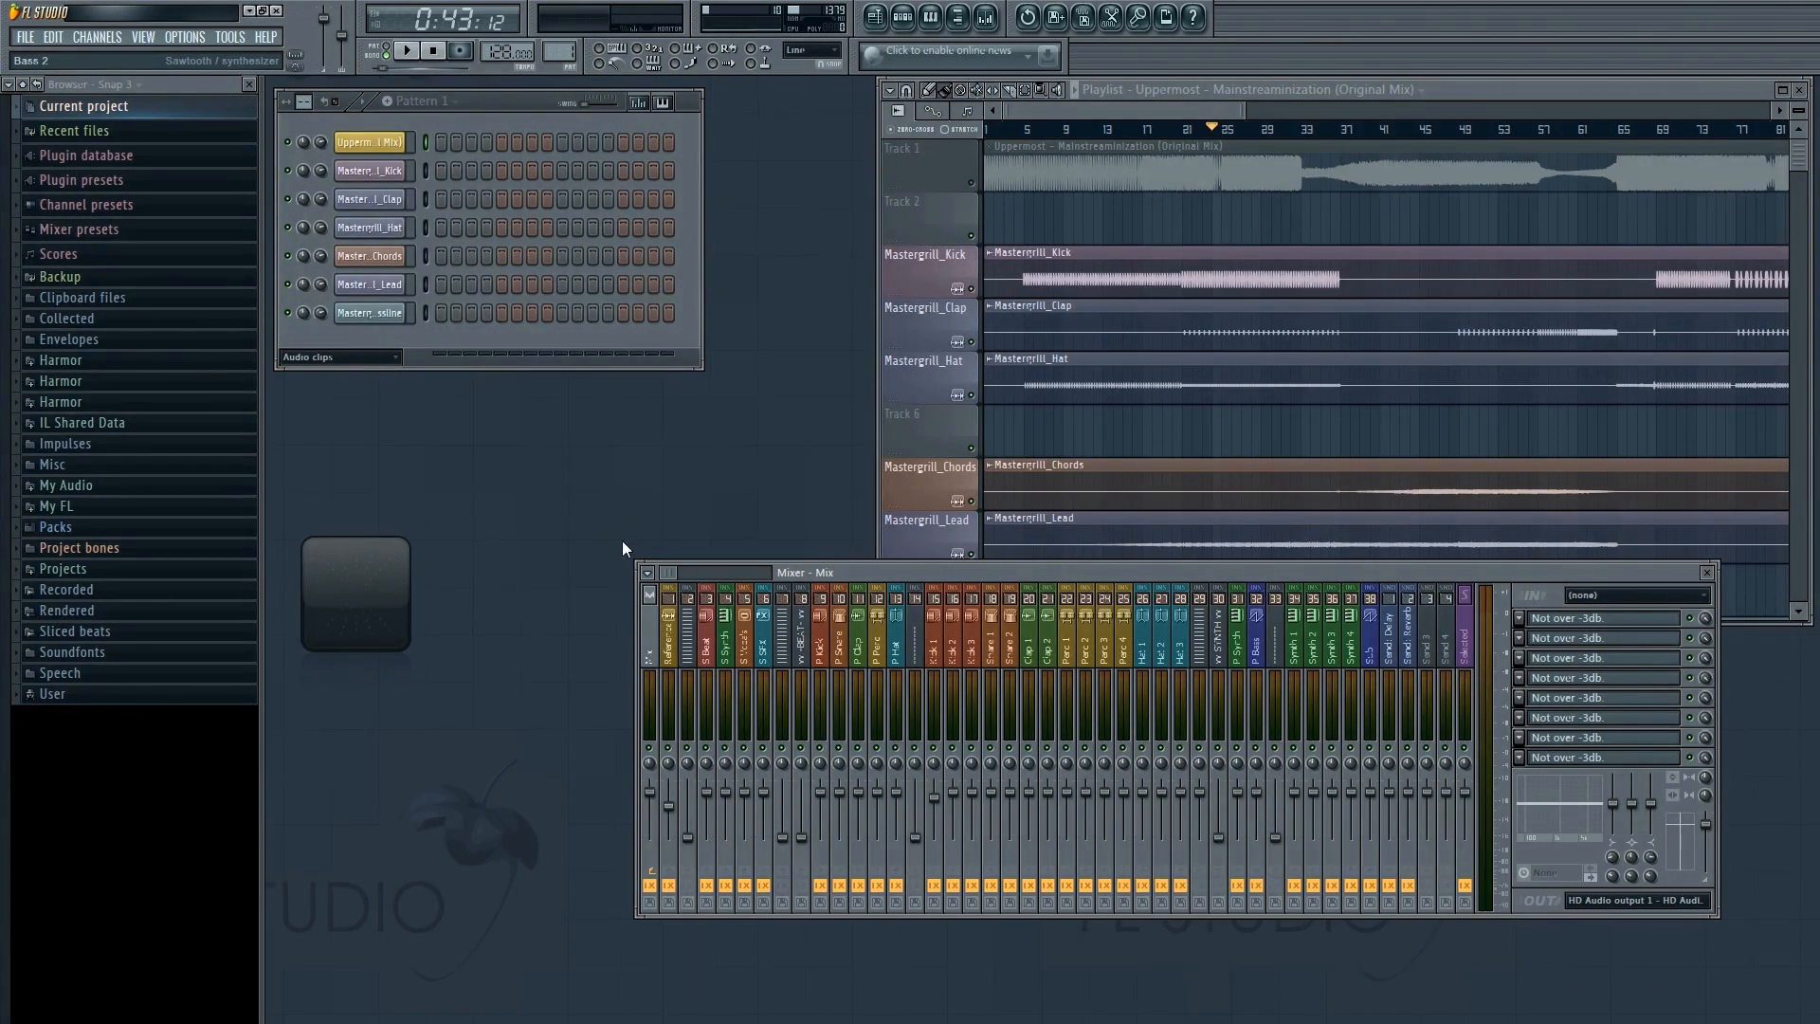
Solo the Mastergrill_Clap track in the playlist.
{"action": "right_click", "coordinate": [964, 345]}
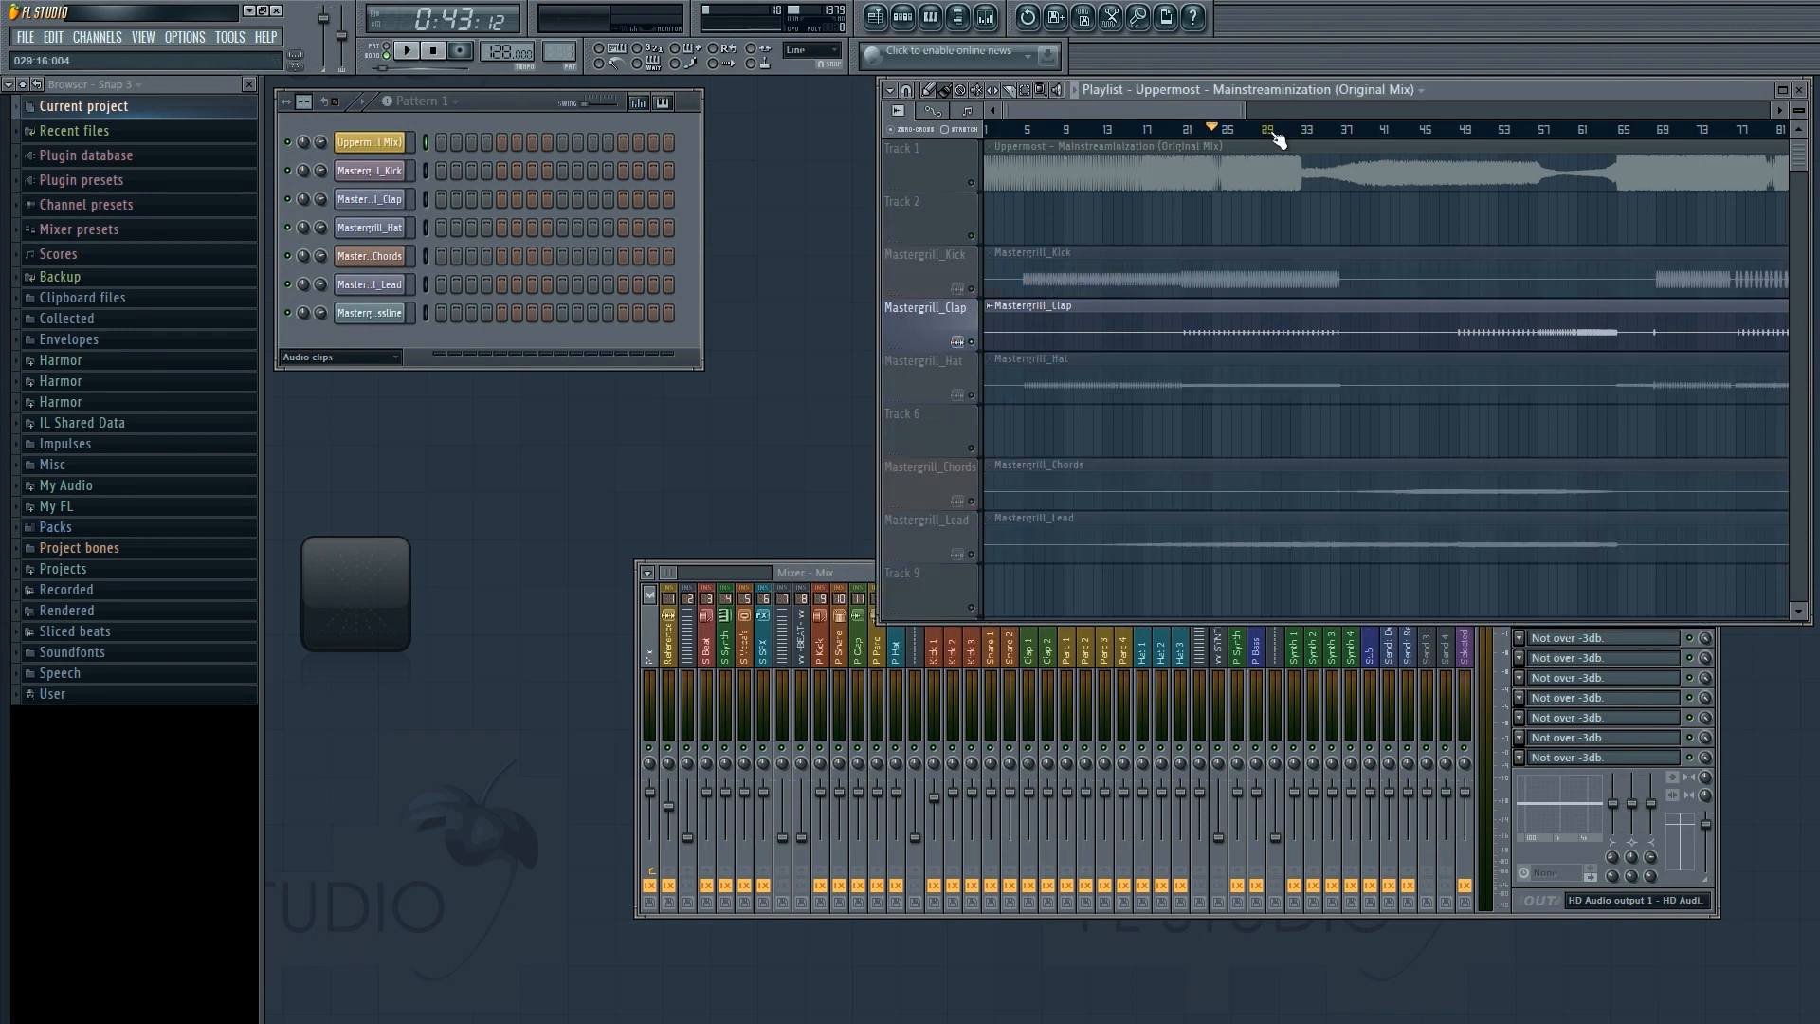
Stop playback of the soloed clap, open the EQ on the Clap 1 mixer track and move its window nearer the mixer.
{"action": "left_click", "coordinate": [836, 572]}
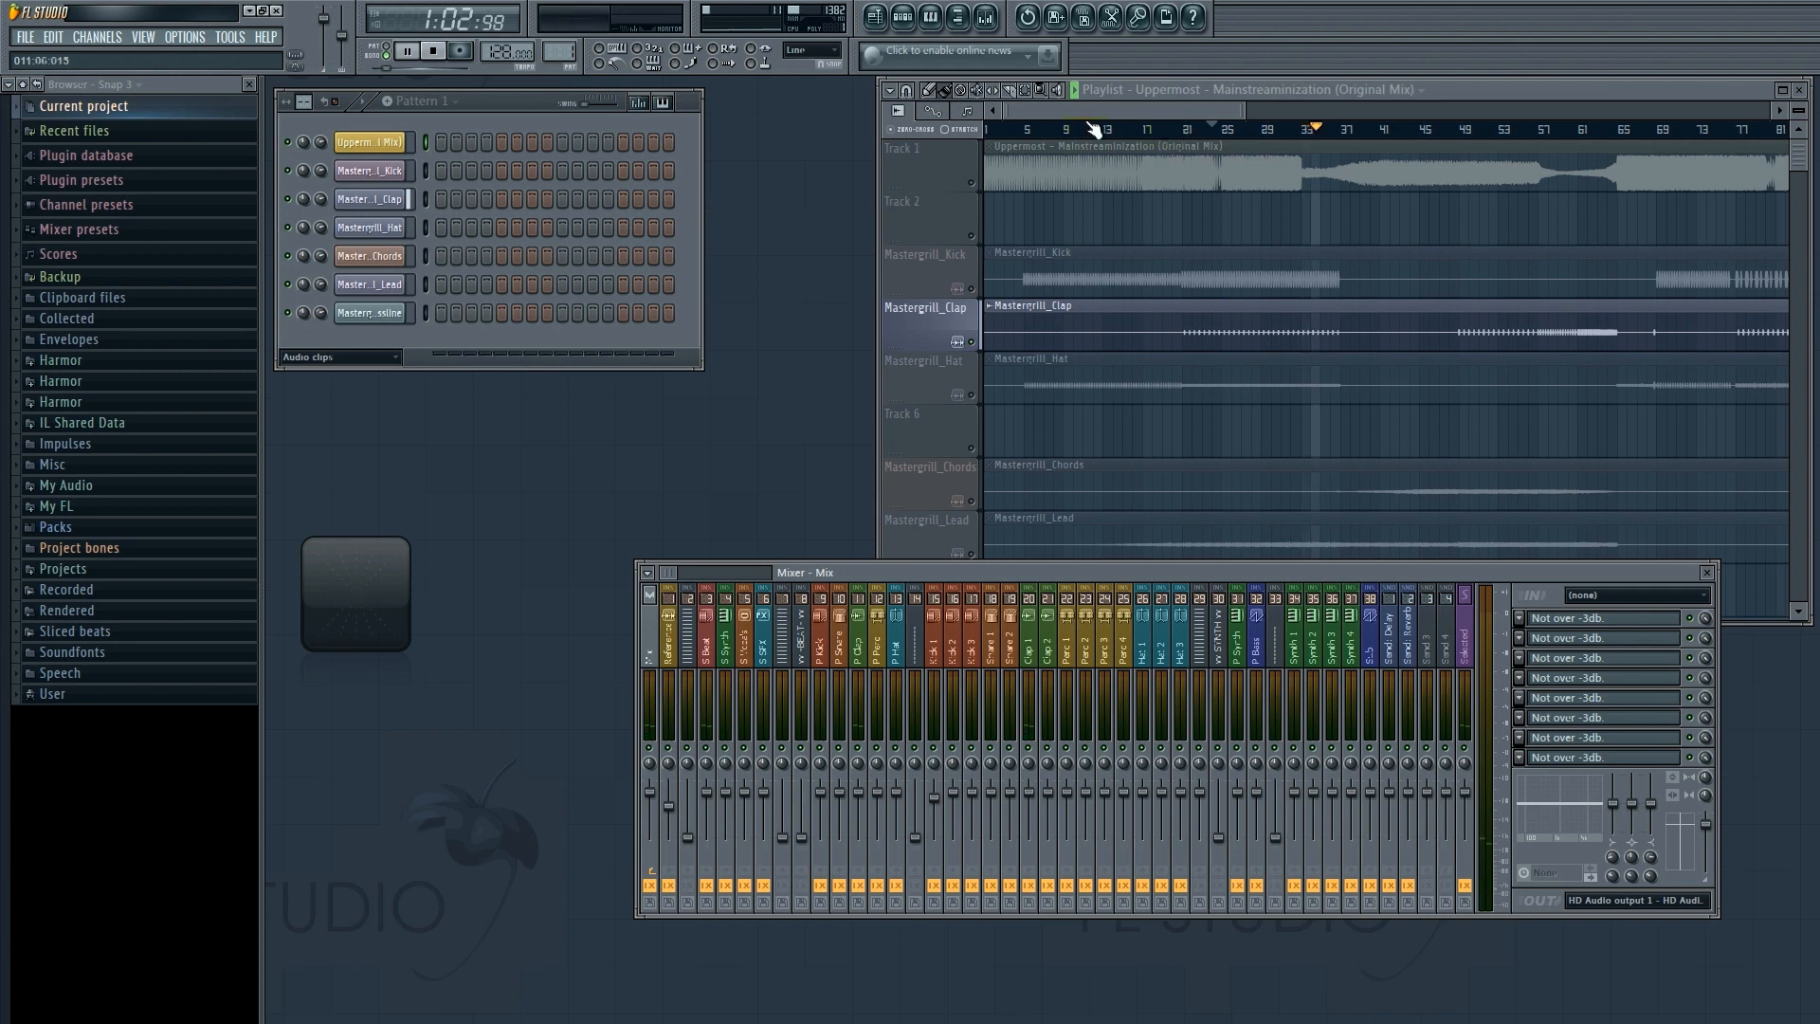
{"action": "left_click", "coordinate": [1075, 90]}
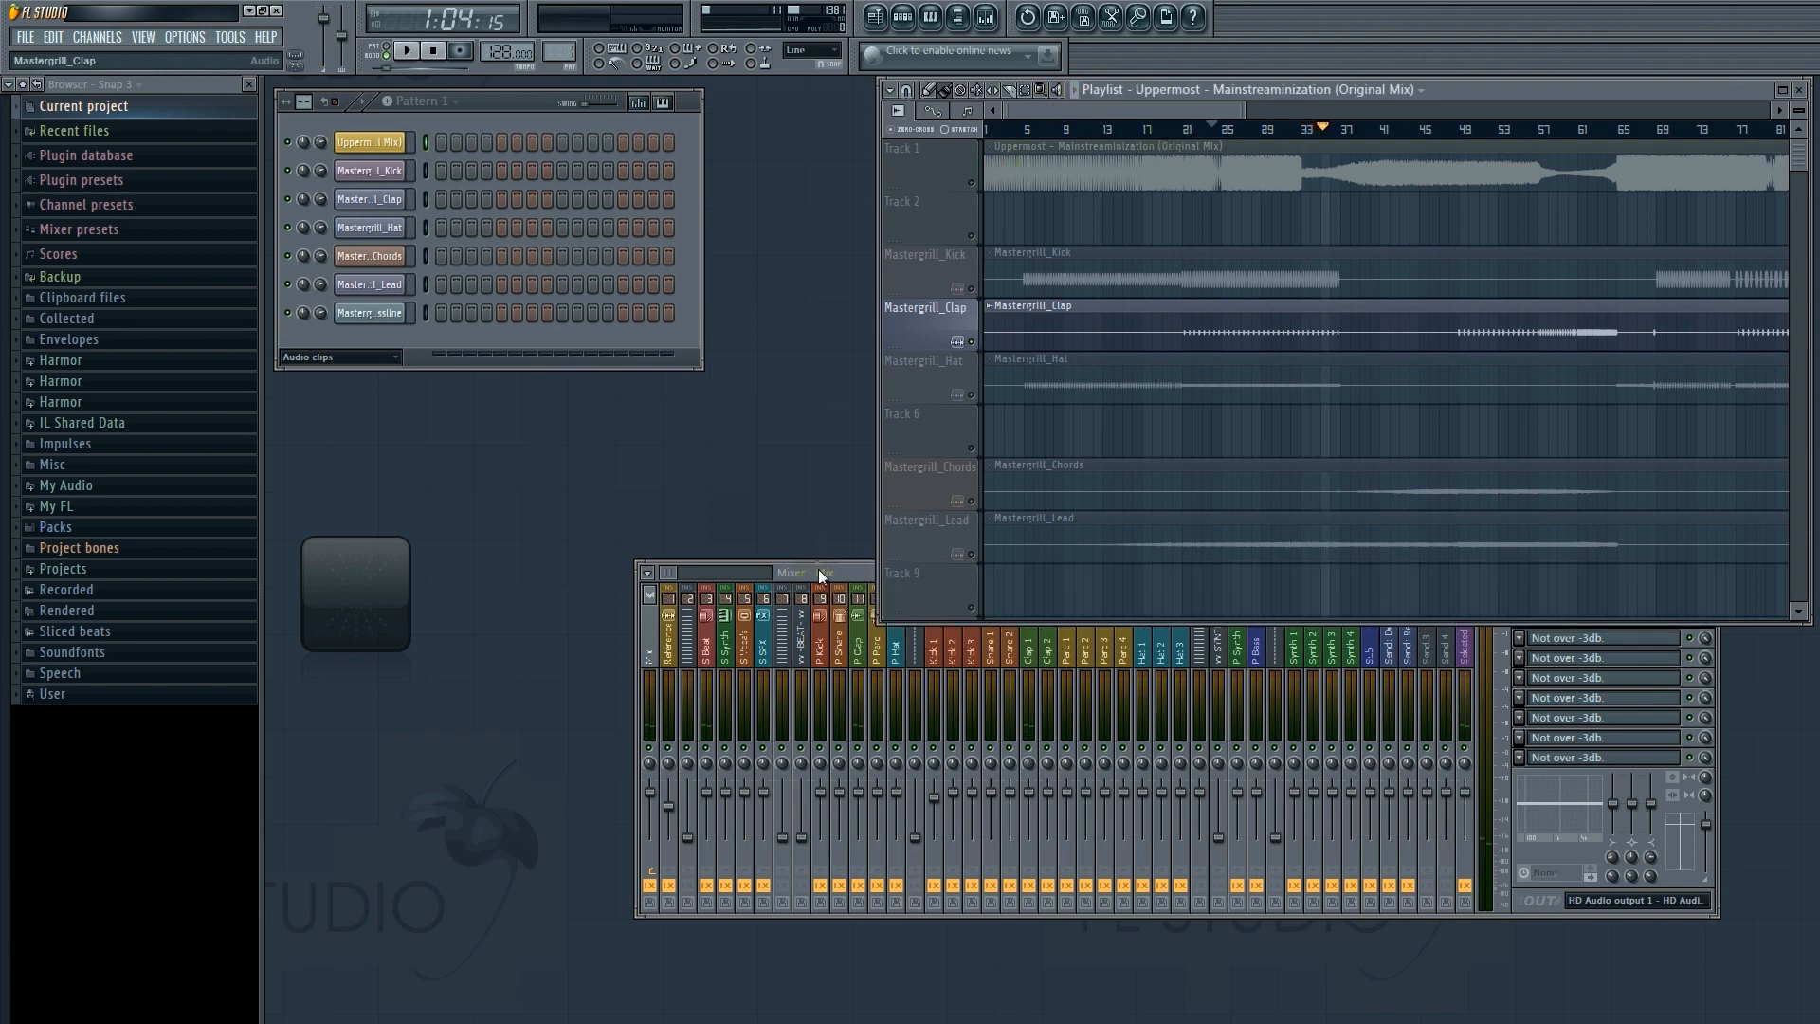
{"action": "left_click_drag", "start_coordinate": [824, 607], "coordinate": [1047, 647]}
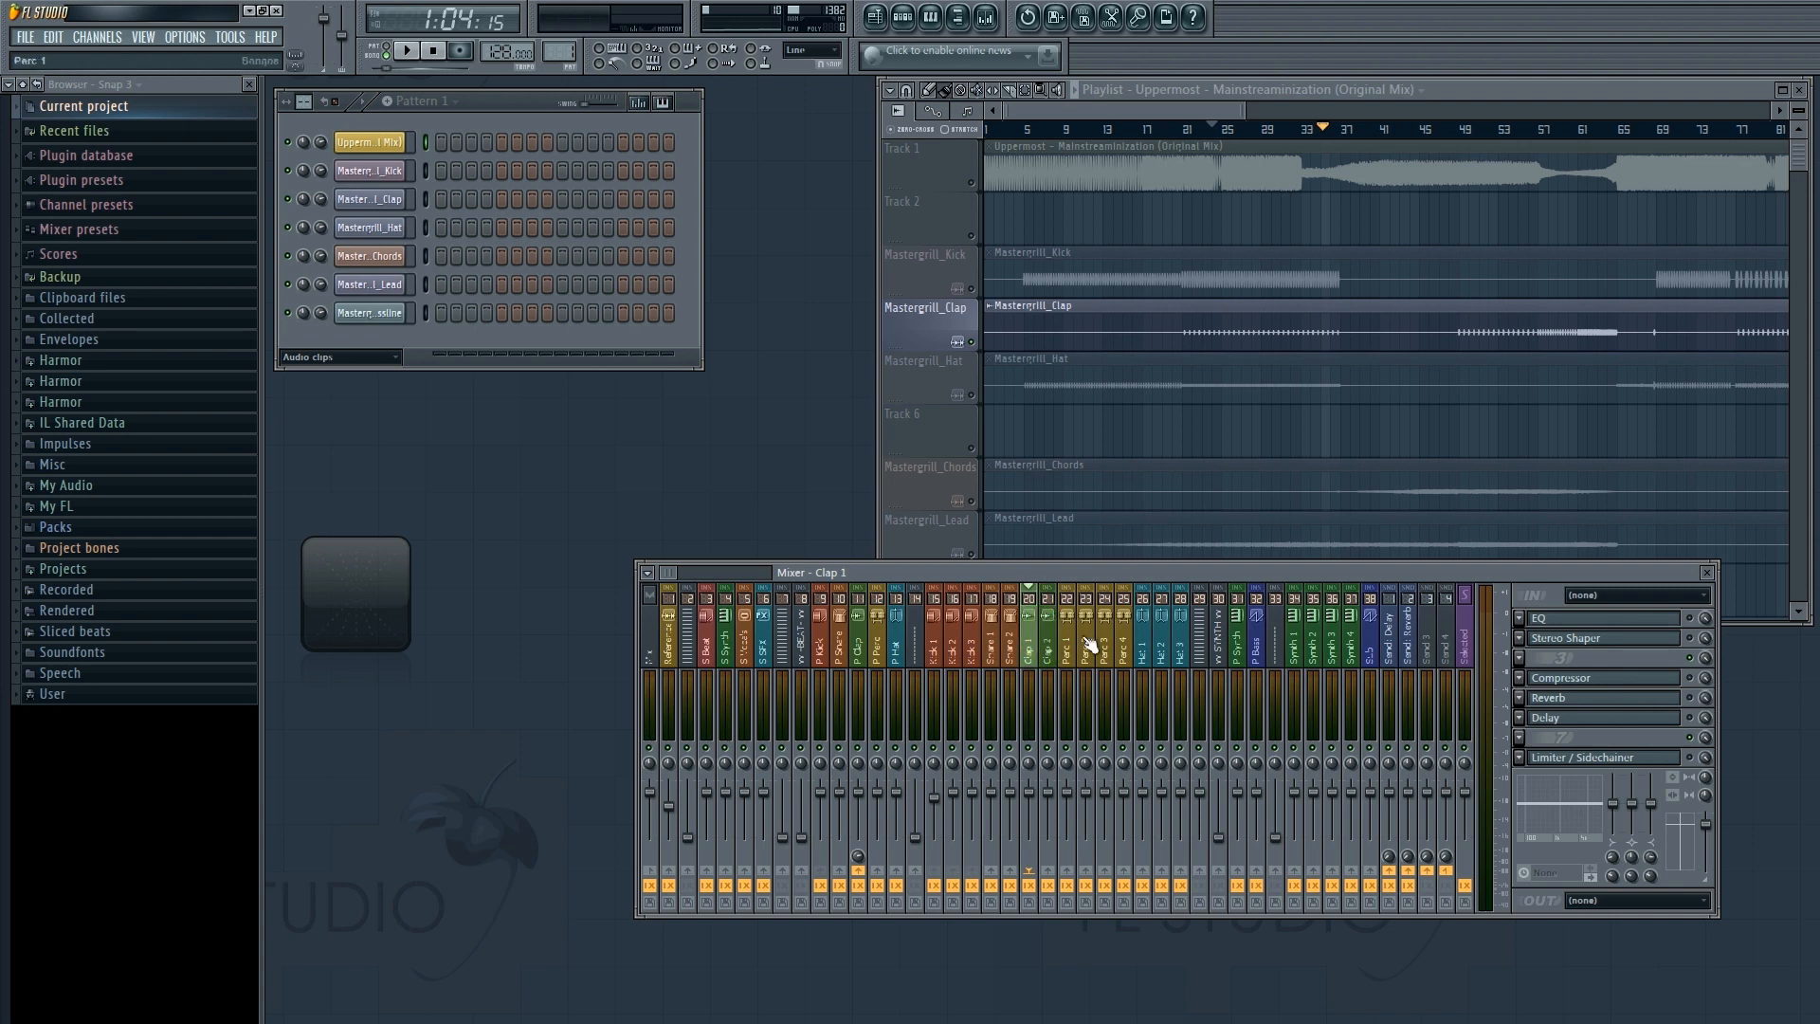
{"action": "left_click", "coordinate": [1590, 627]}
{"action": "left_click", "coordinate": [1697, 625]}
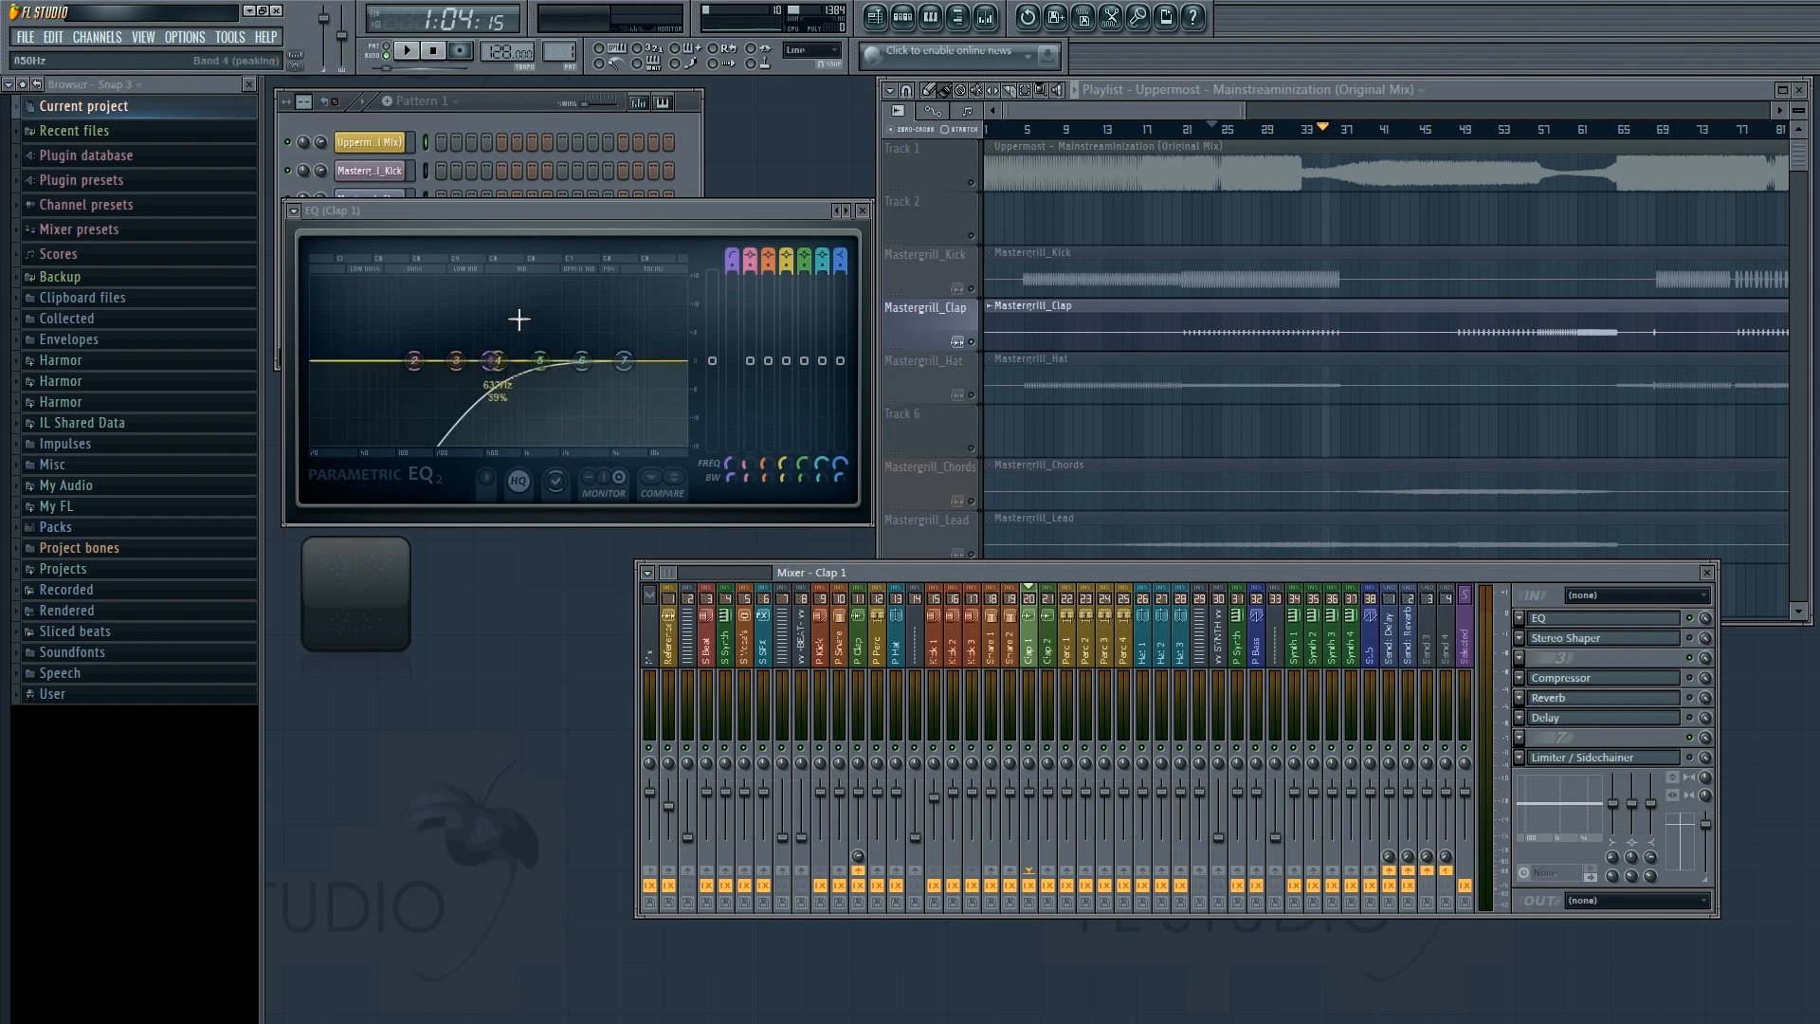
{"action": "left_click_drag", "start_coordinate": [537, 212], "coordinate": [789, 439]}
Sweep the Clap 1 EQ's band 1 high-pass to the top of the spectrum and back down, playing the clap from bar 19.
{"action": "left_click", "coordinate": [741, 580]}
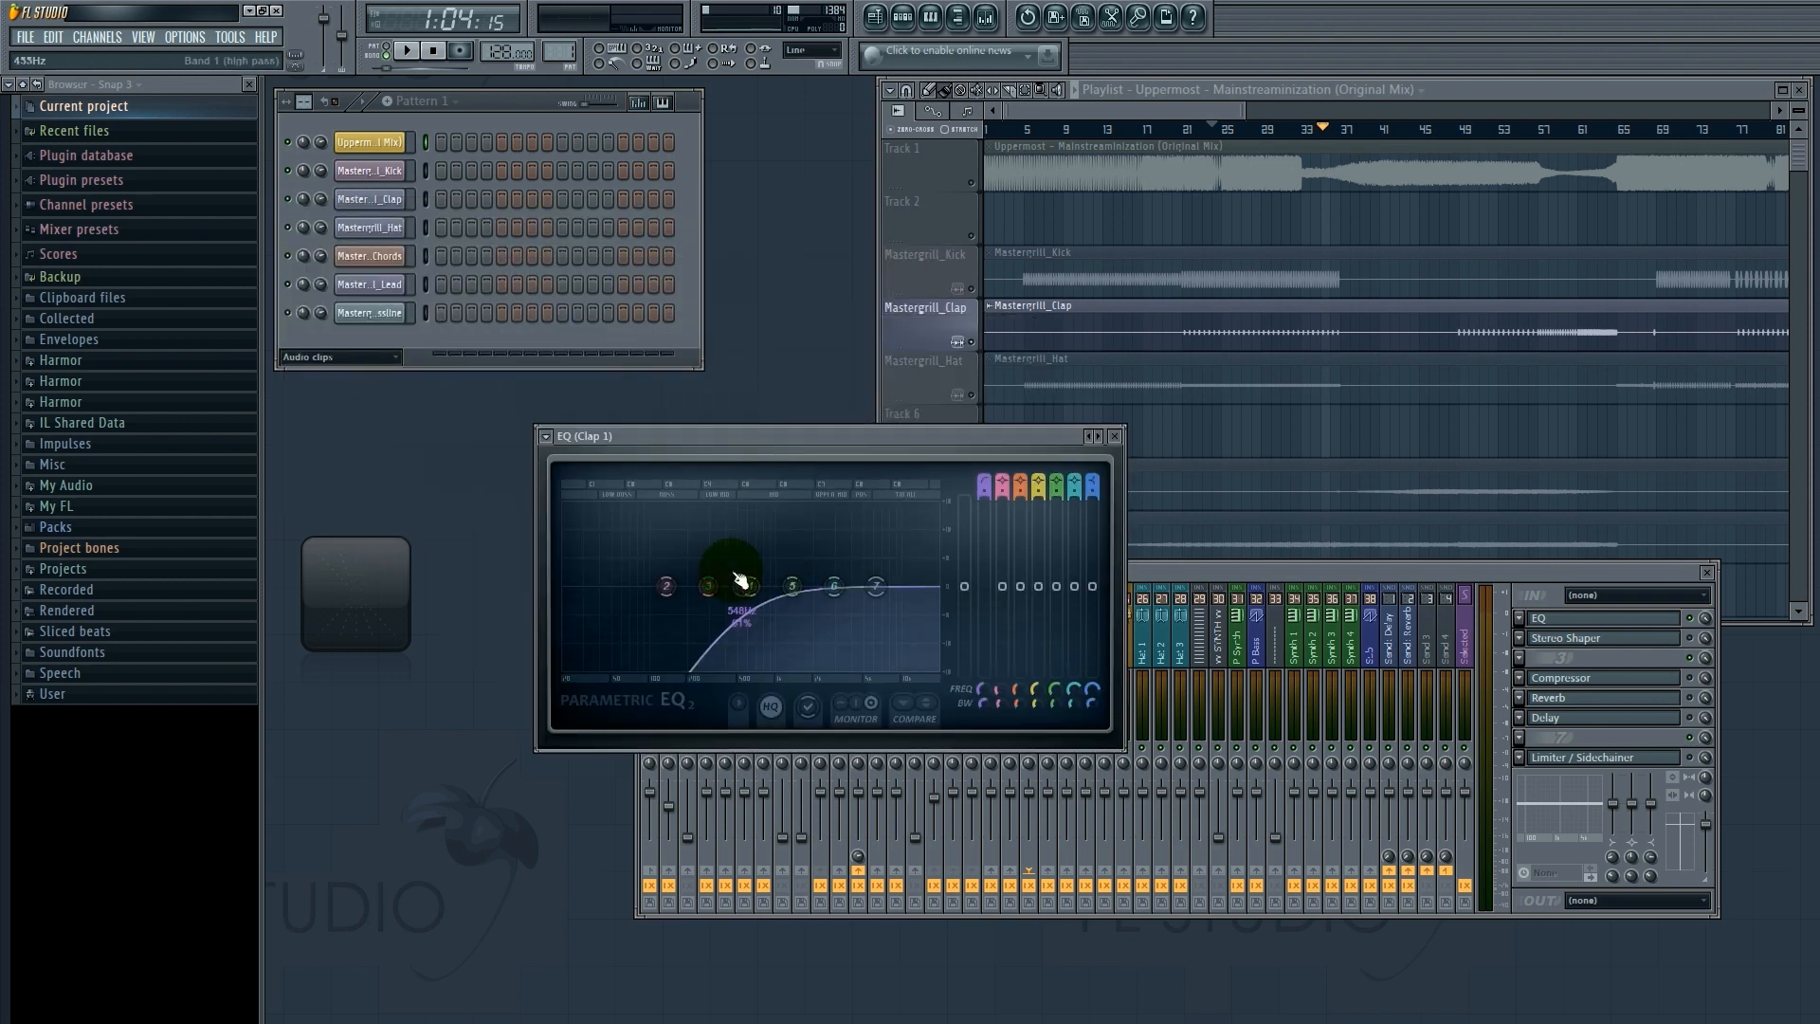
{"action": "left_click_drag", "start_coordinate": [742, 580], "coordinate": [933, 607]}
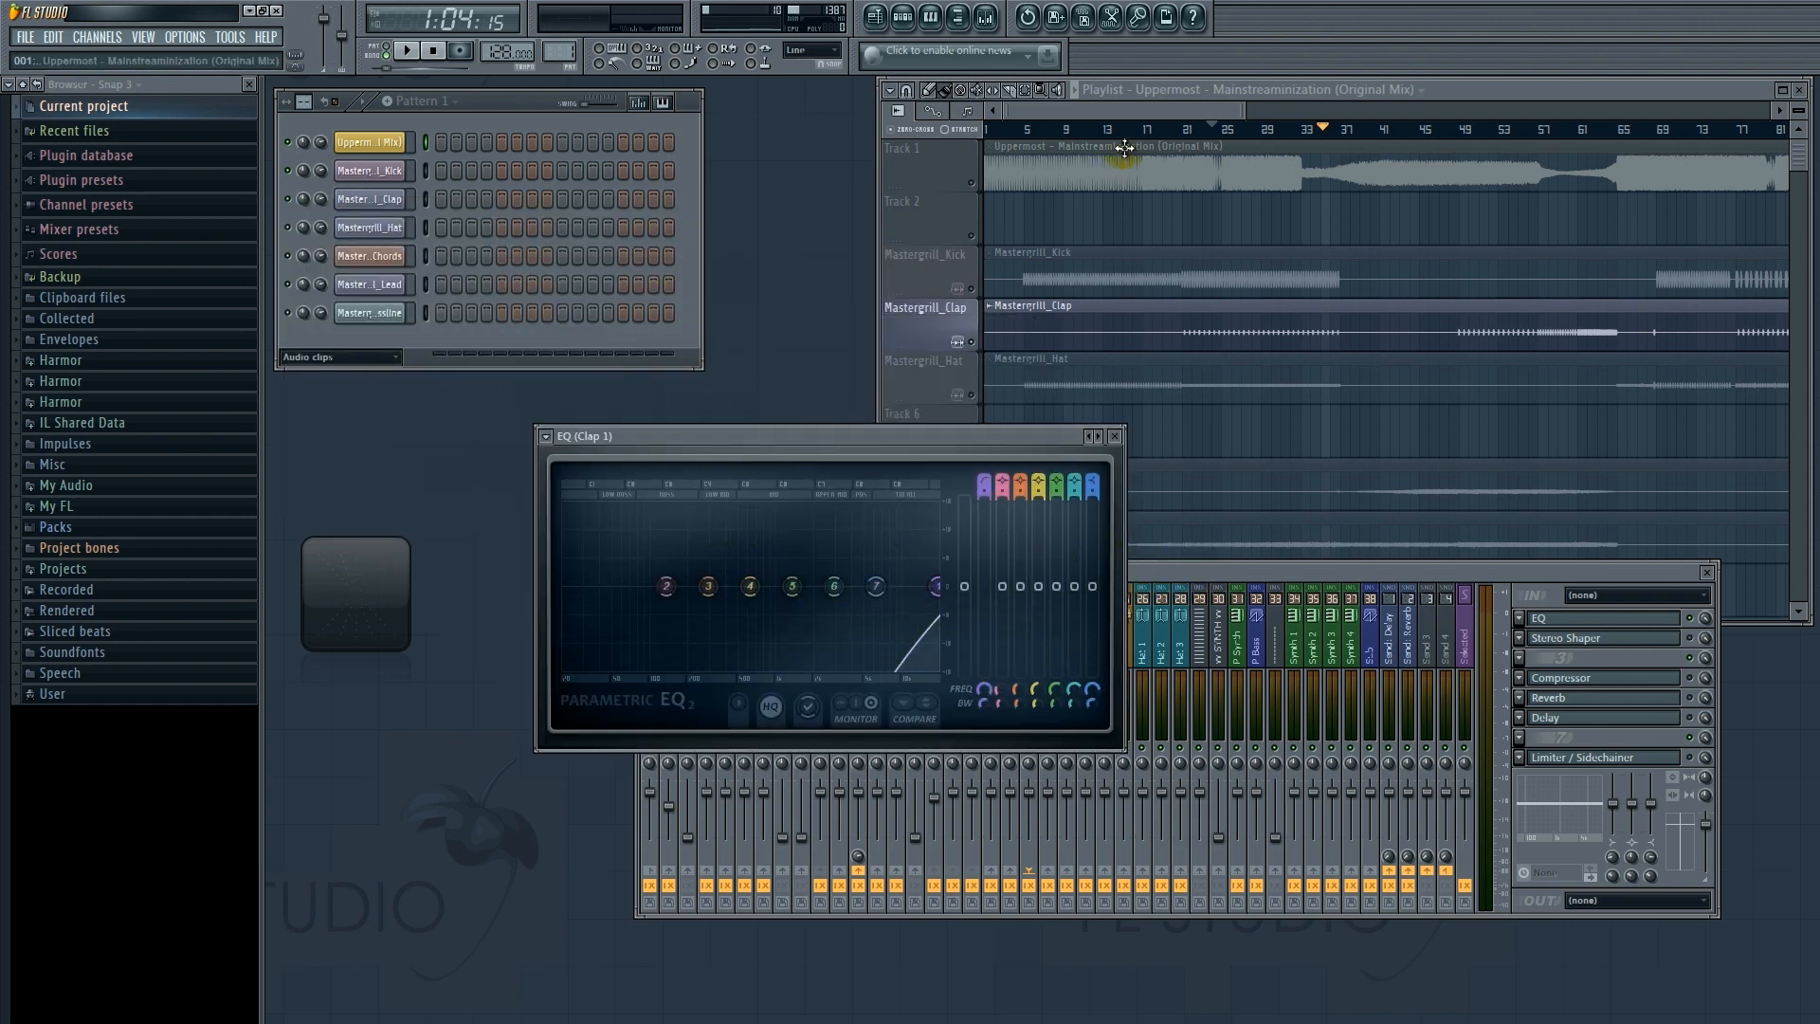
{"action": "left_click", "coordinate": [1167, 129]}
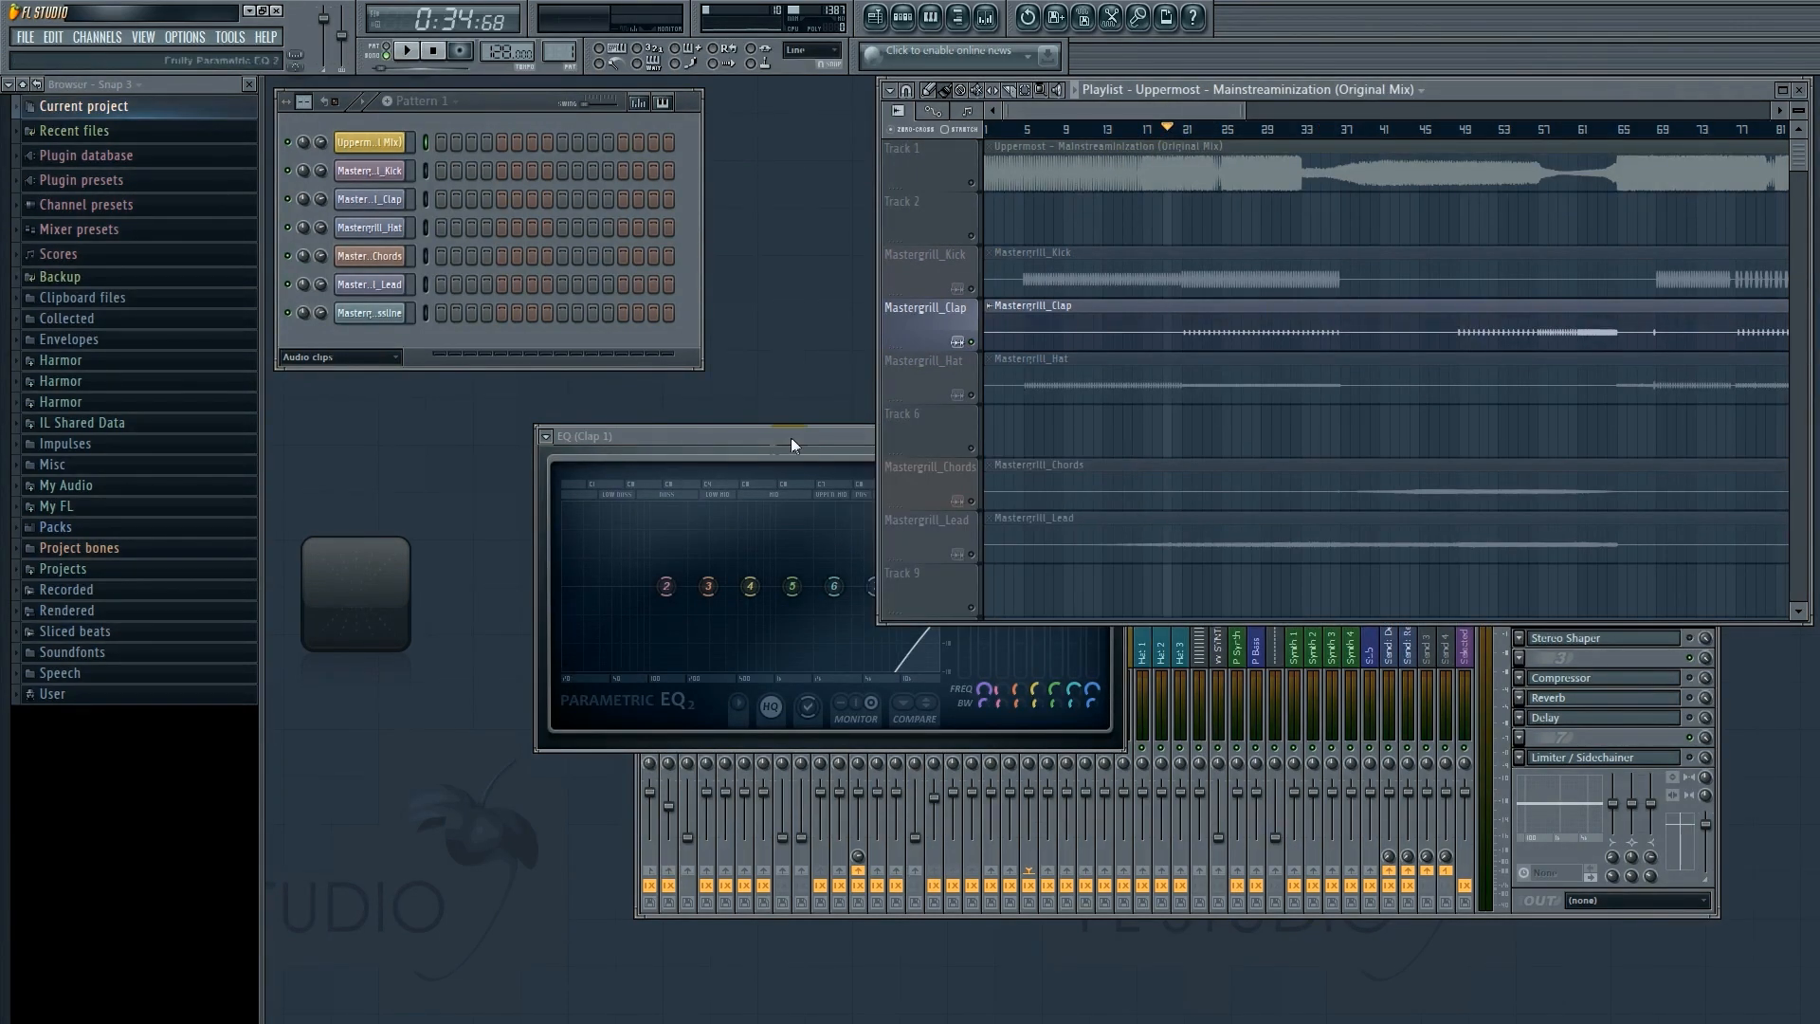
{"action": "key", "text": "space"}
{"action": "left_click", "coordinate": [764, 440]}
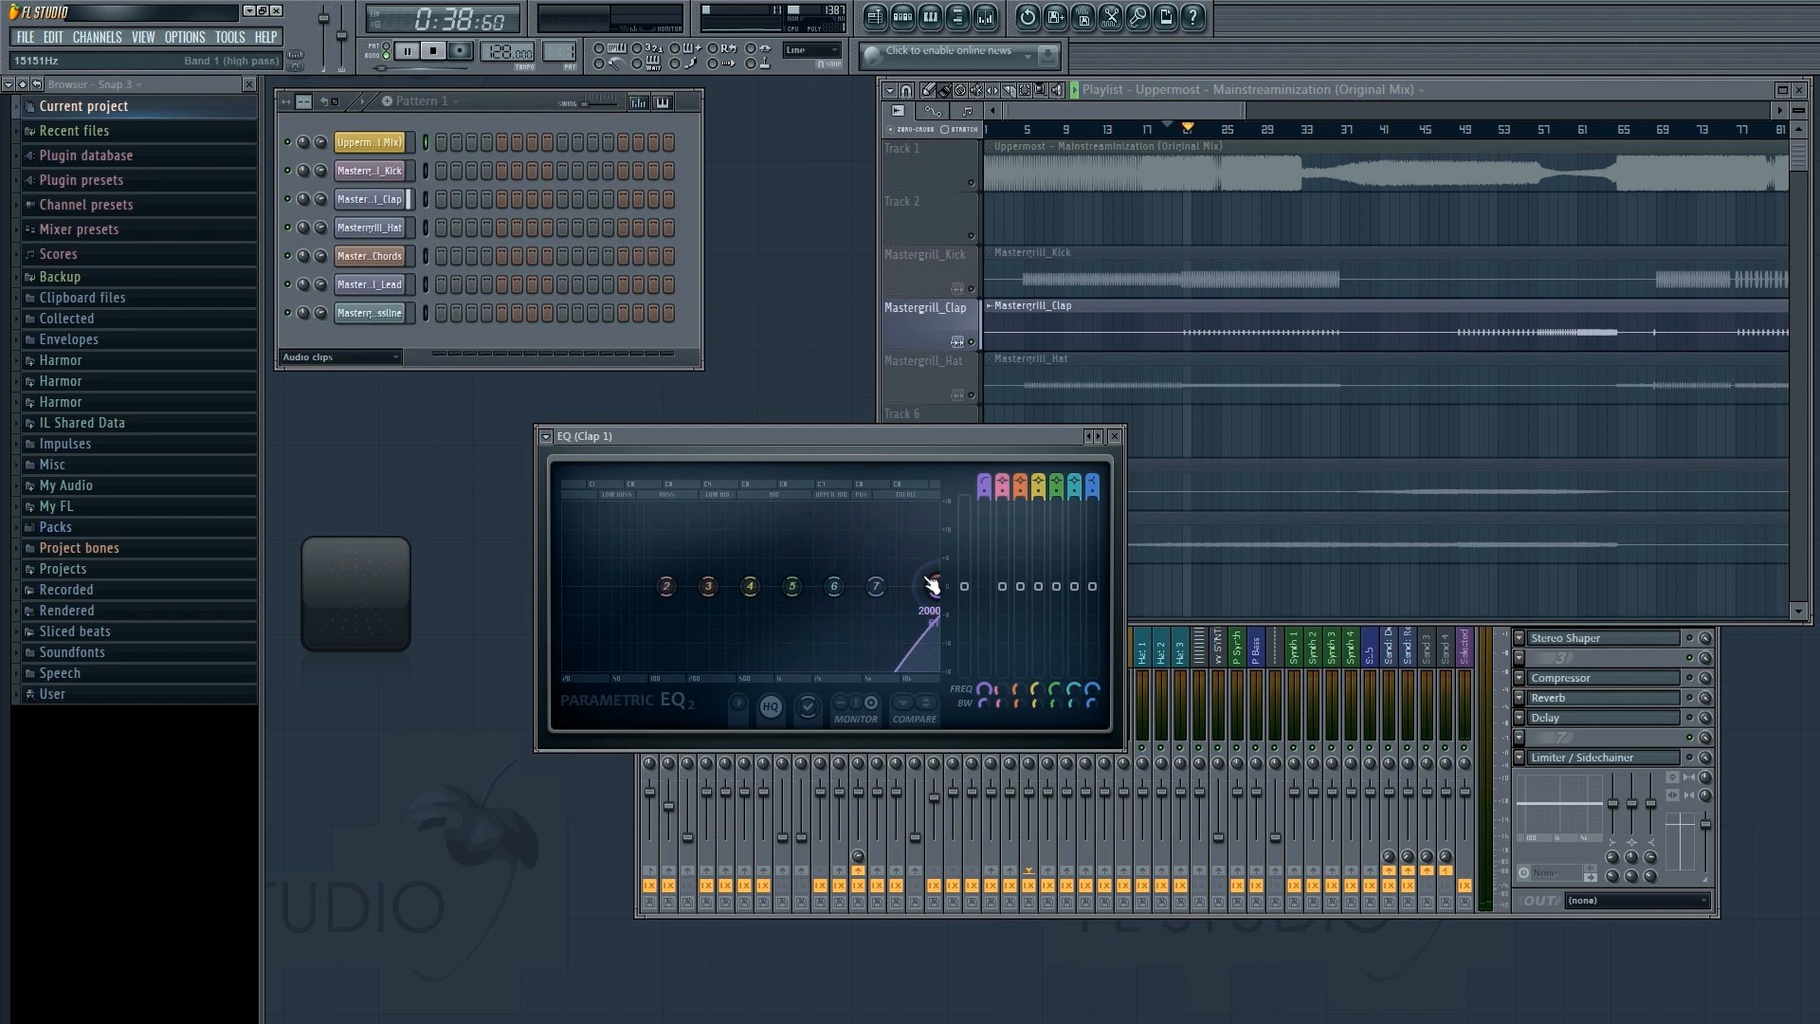
{"action": "left_click_drag", "start_coordinate": [932, 585], "coordinate": [679, 609]}
{"action": "left_click", "coordinate": [432, 54]}
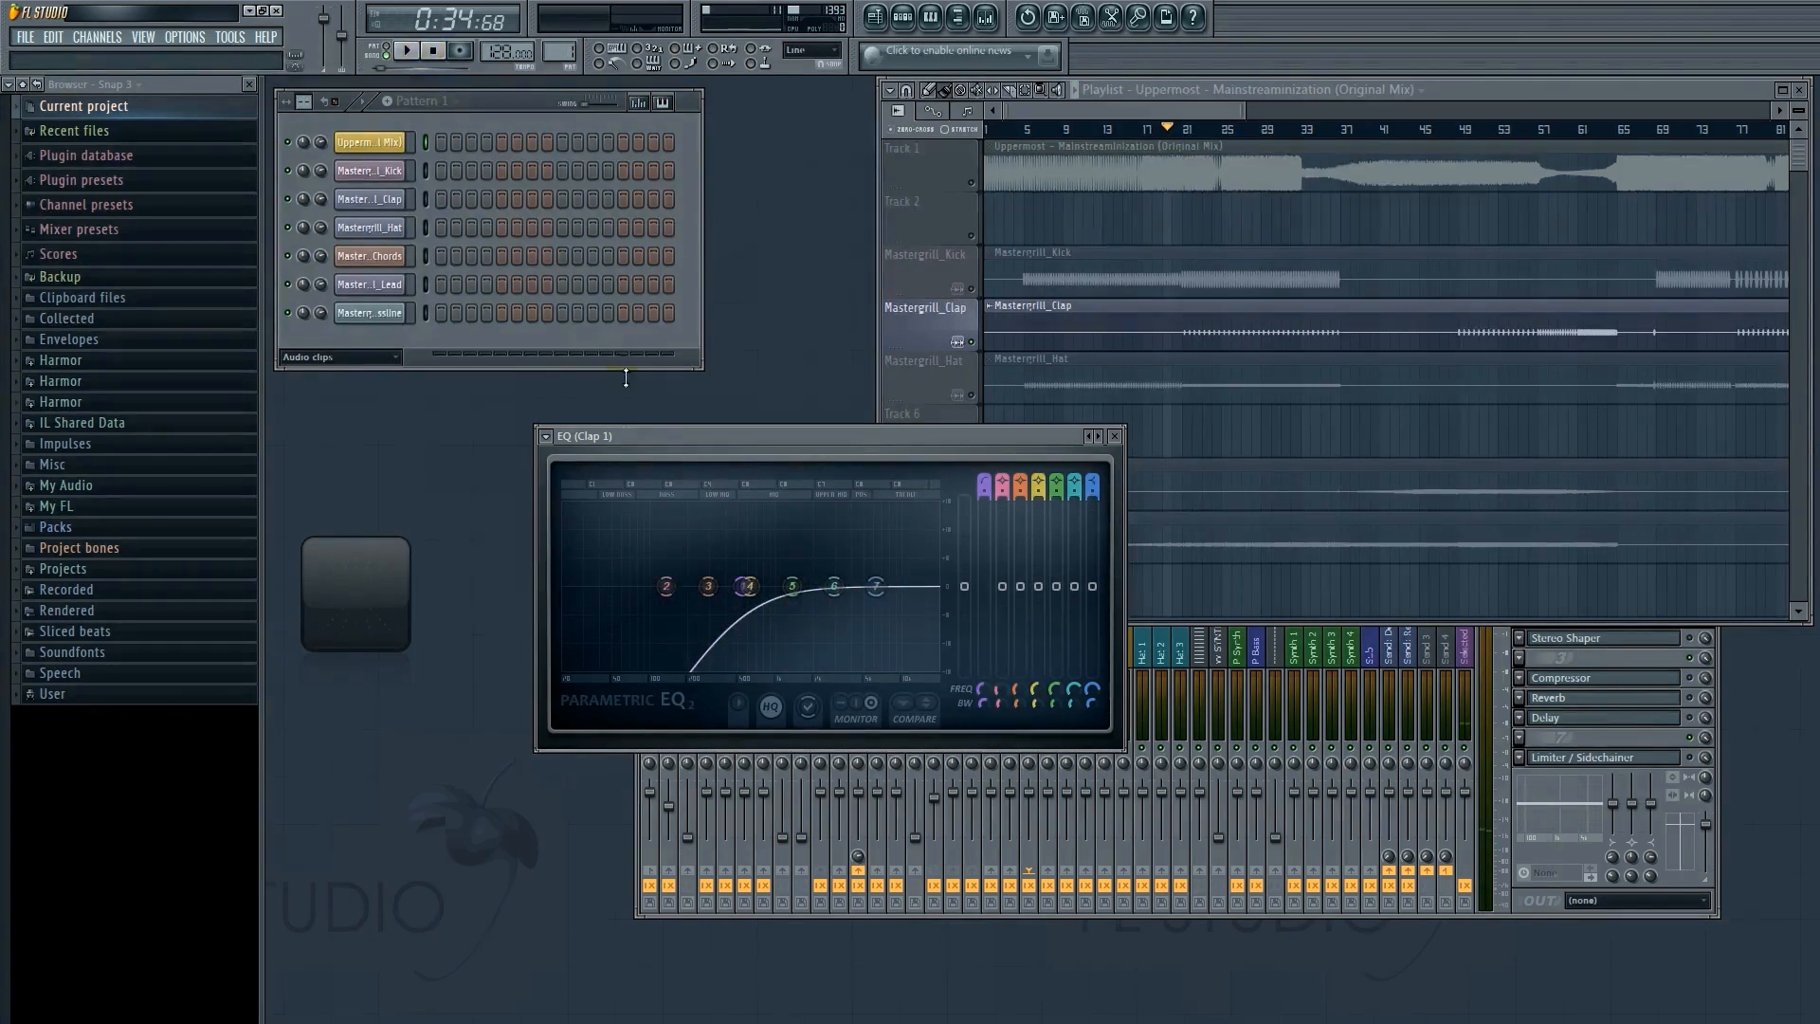
Move the Clap 1 EQ window away from the mixer strips and select the Mix track.
{"action": "left_click_drag", "start_coordinate": [661, 435], "coordinate": [566, 369]}
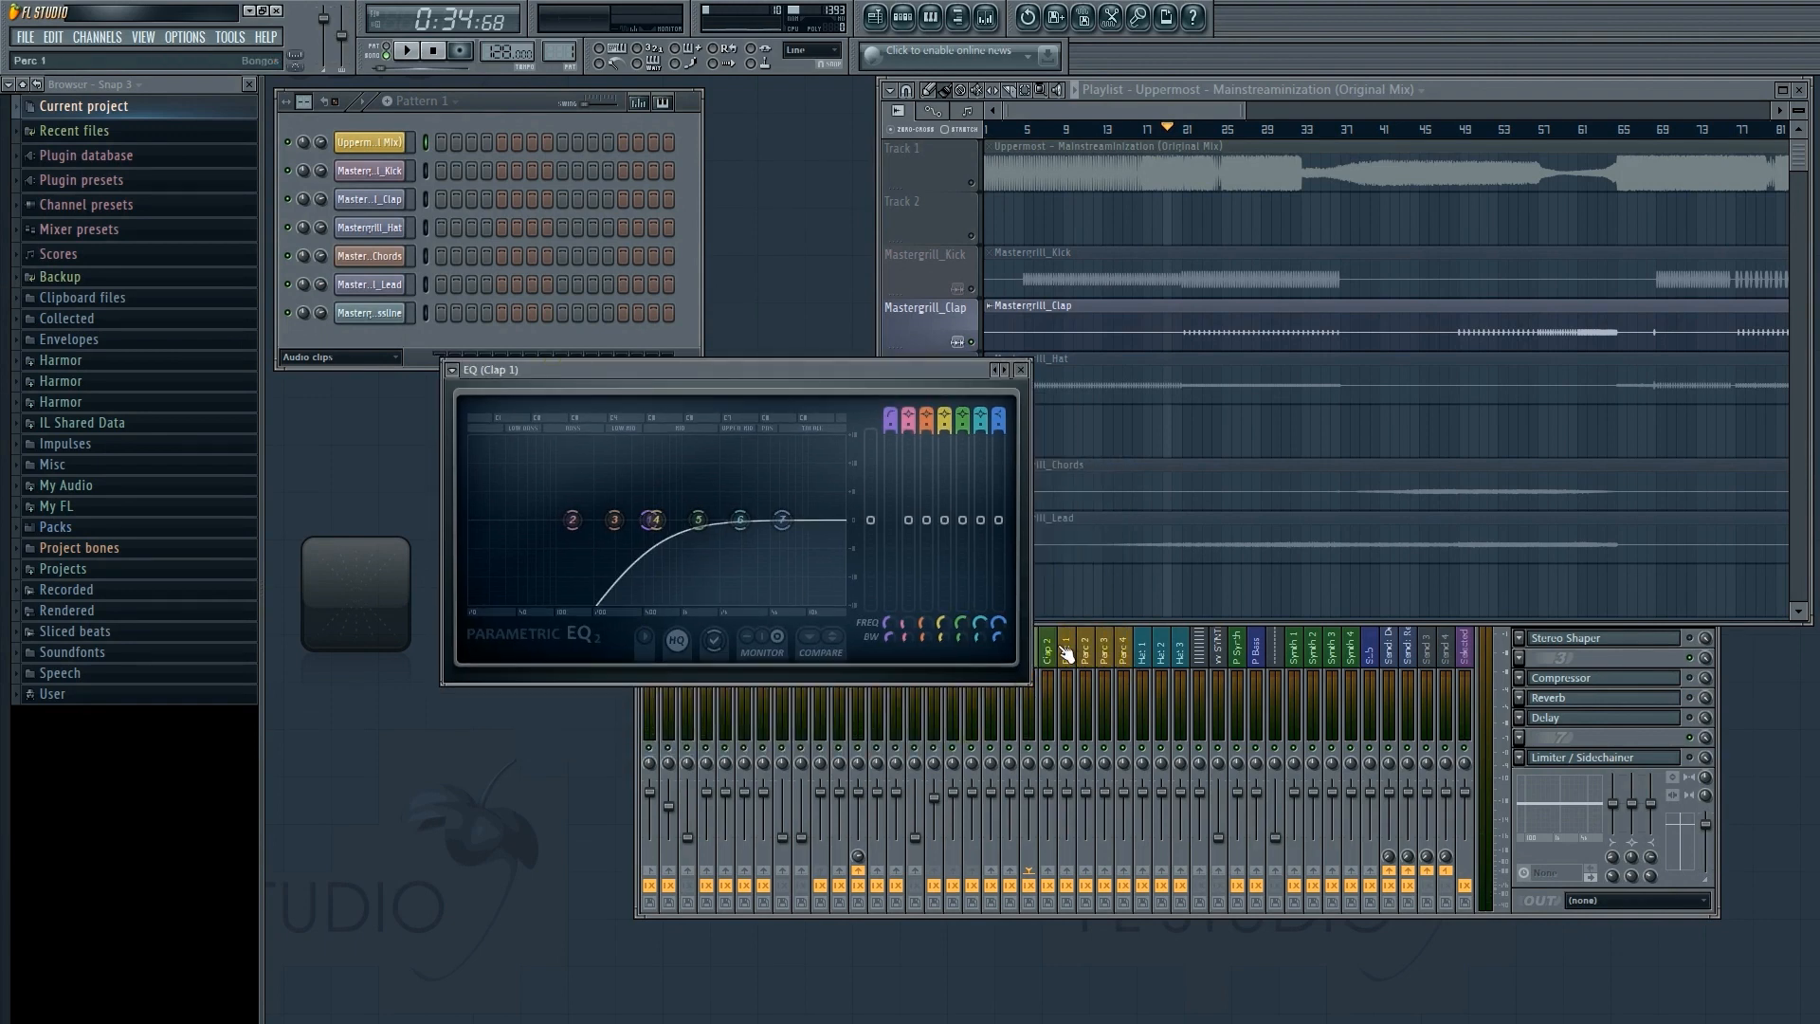
{"action": "mouse_move", "coordinate": [1062, 648]}
{"action": "left_mouse_down"}
{"action": "mouse_move", "coordinate": [882, 638]}
{"action": "mouse_move", "coordinate": [1374, 638]}
{"action": "mouse_move", "coordinate": [1045, 638]}
{"action": "left_mouse_up"}
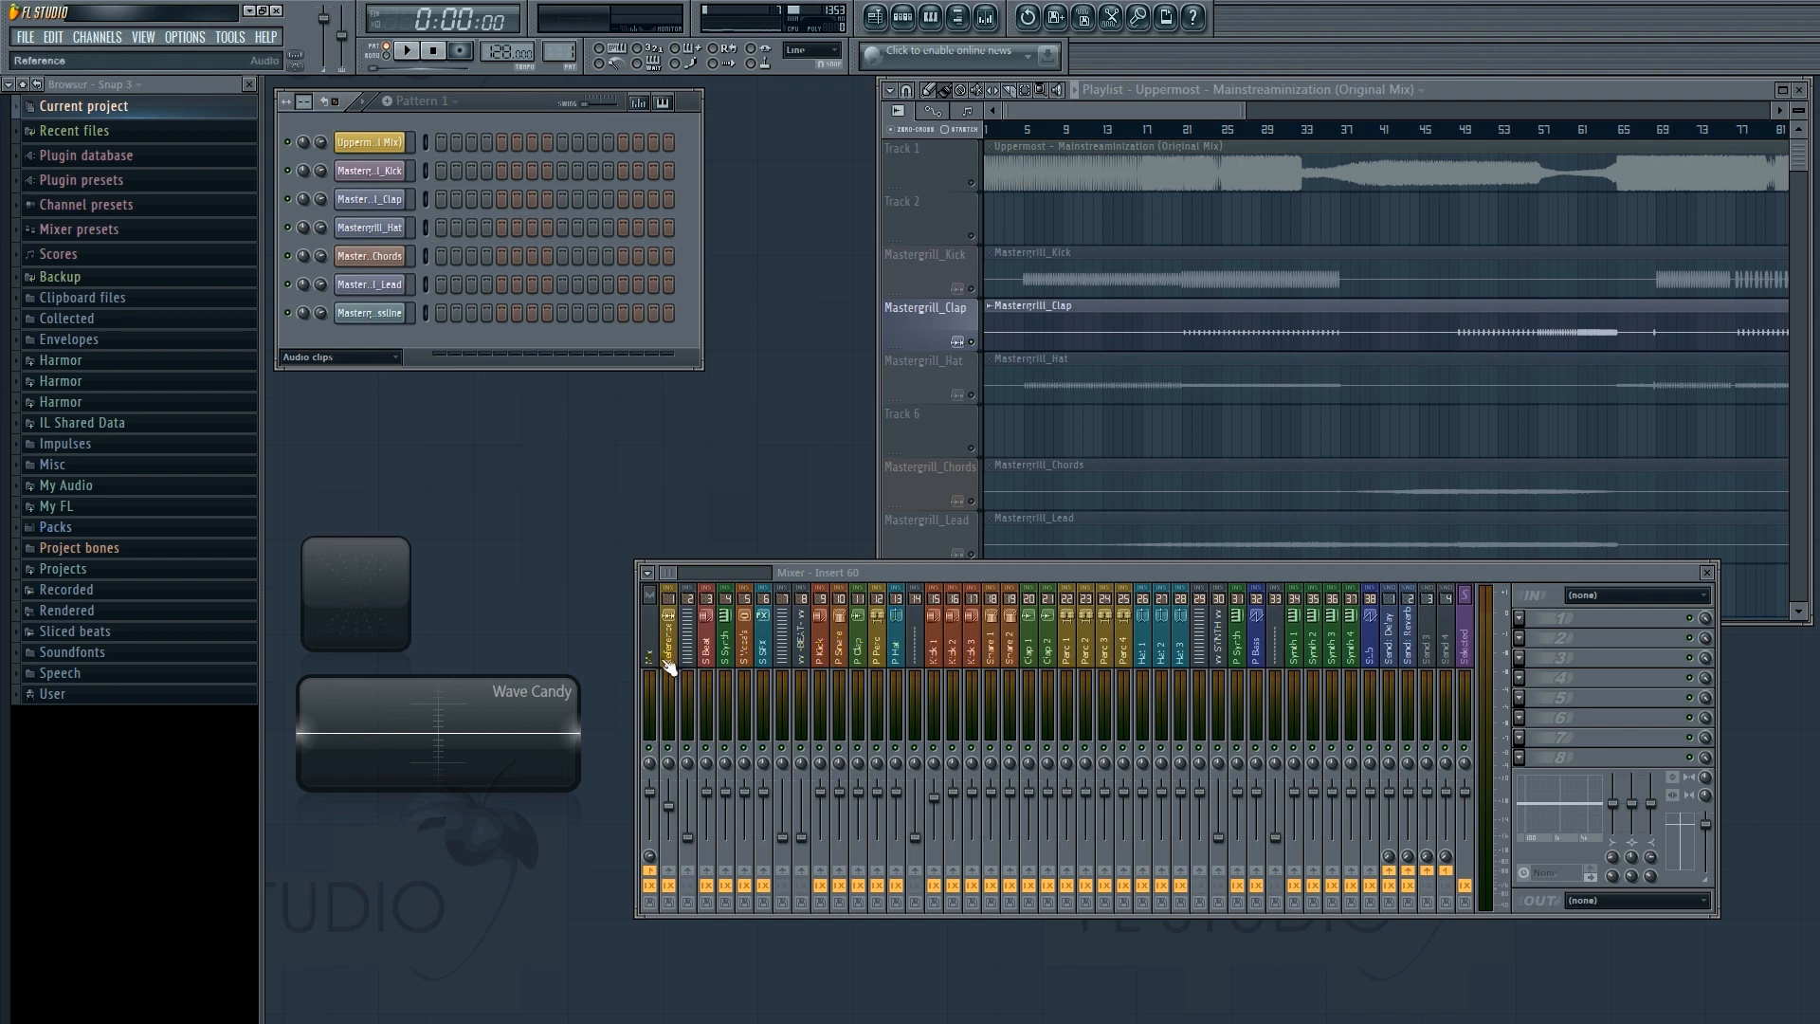
{"action": "left_click", "coordinate": [652, 661]}
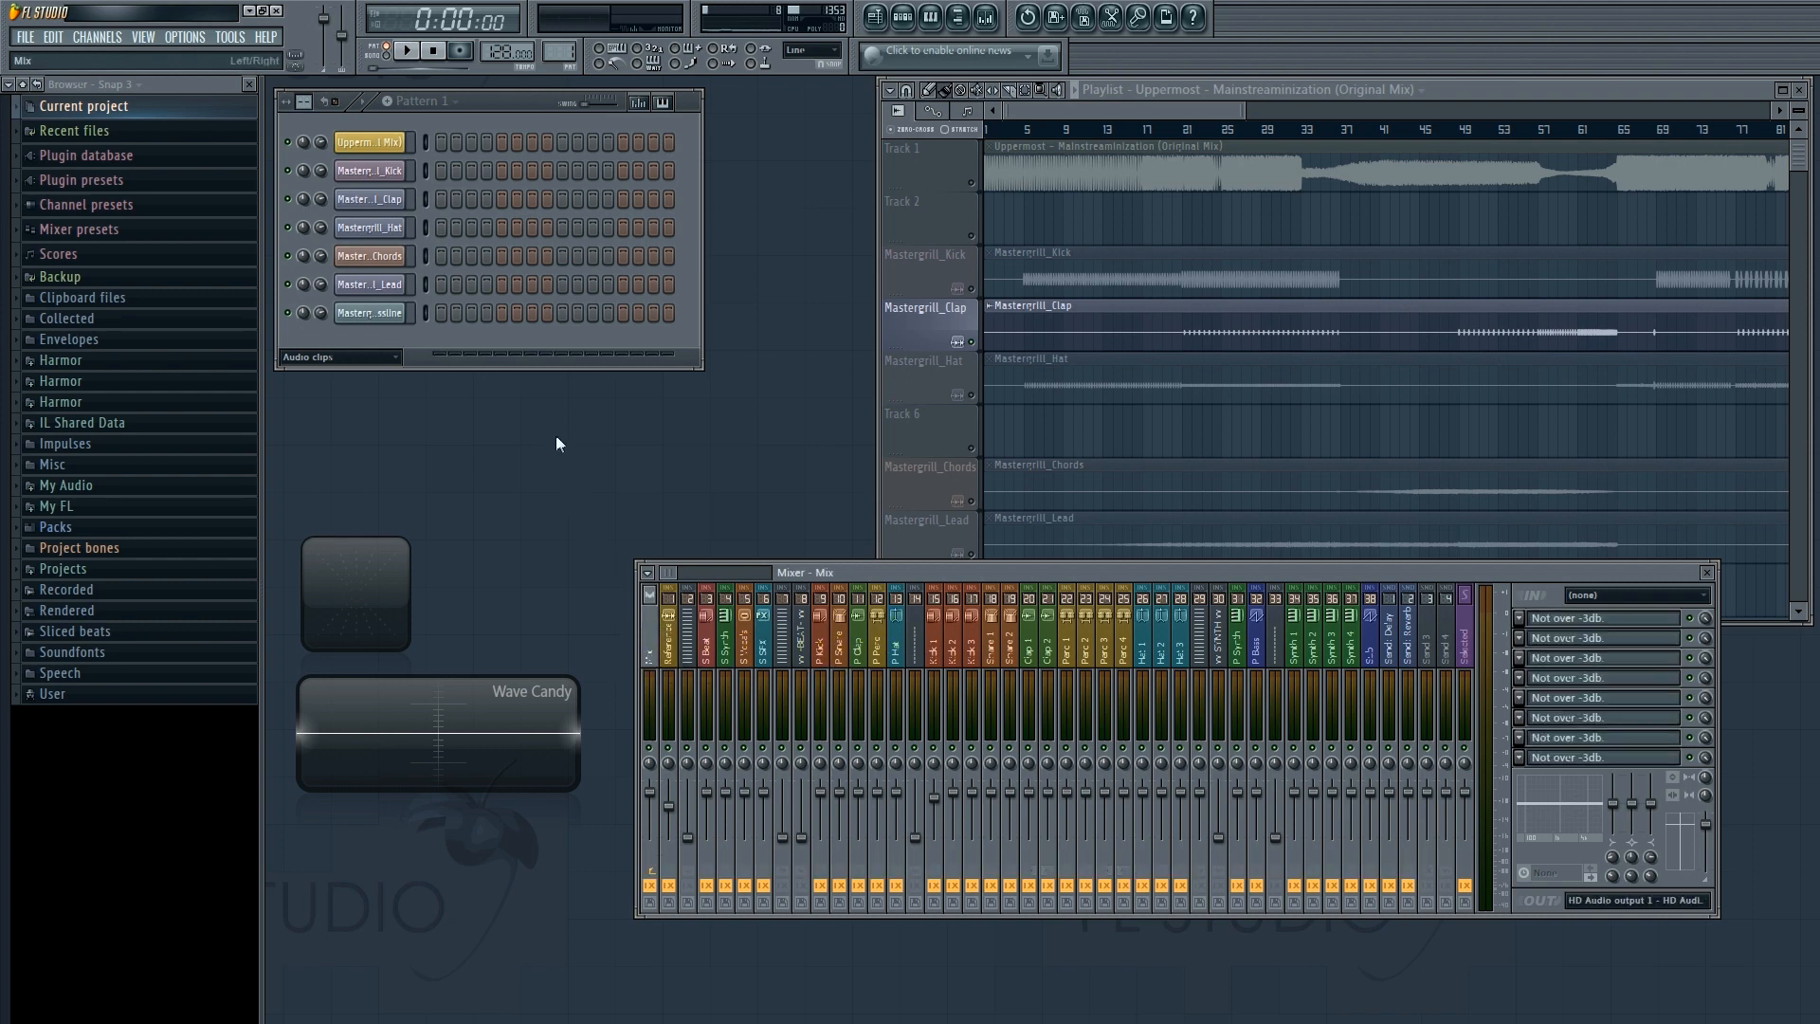
{"action": "key", "text": "F6"}
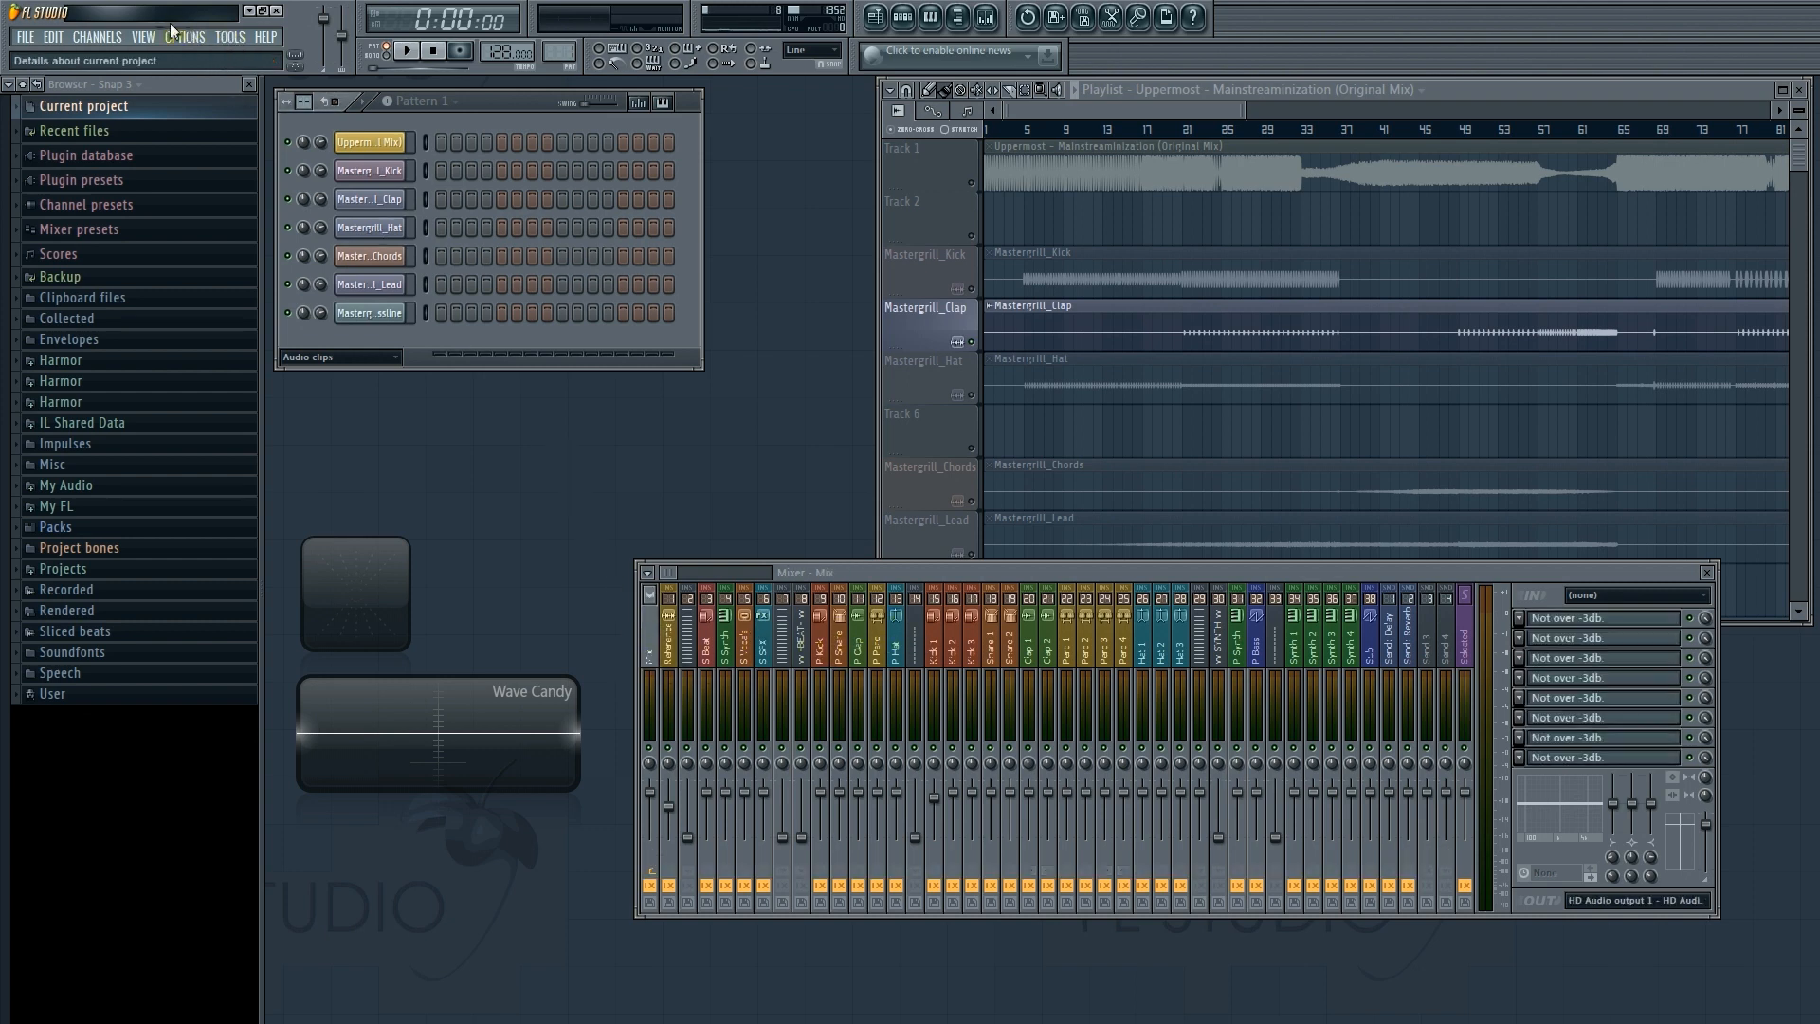
Add a 3x Osc channel to the project and close its channel settings.
{"action": "left_click", "coordinate": [110, 36]}
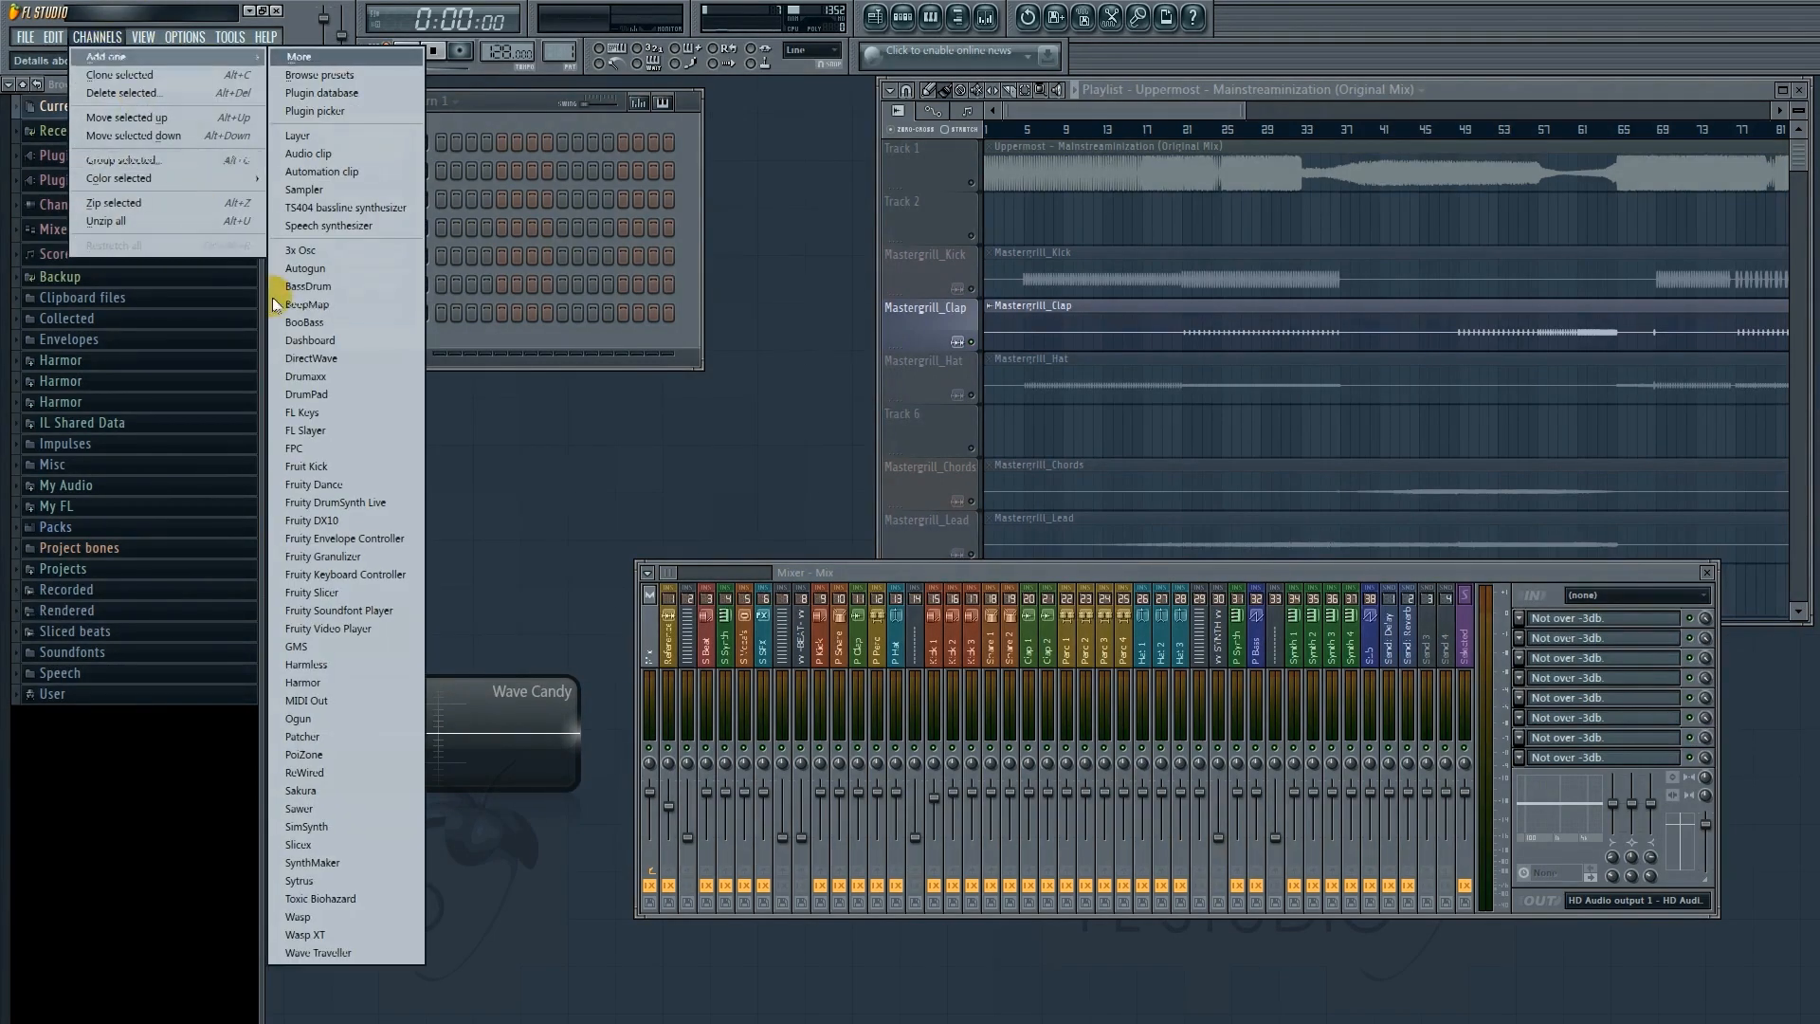
{"action": "left_click", "coordinate": [335, 249]}
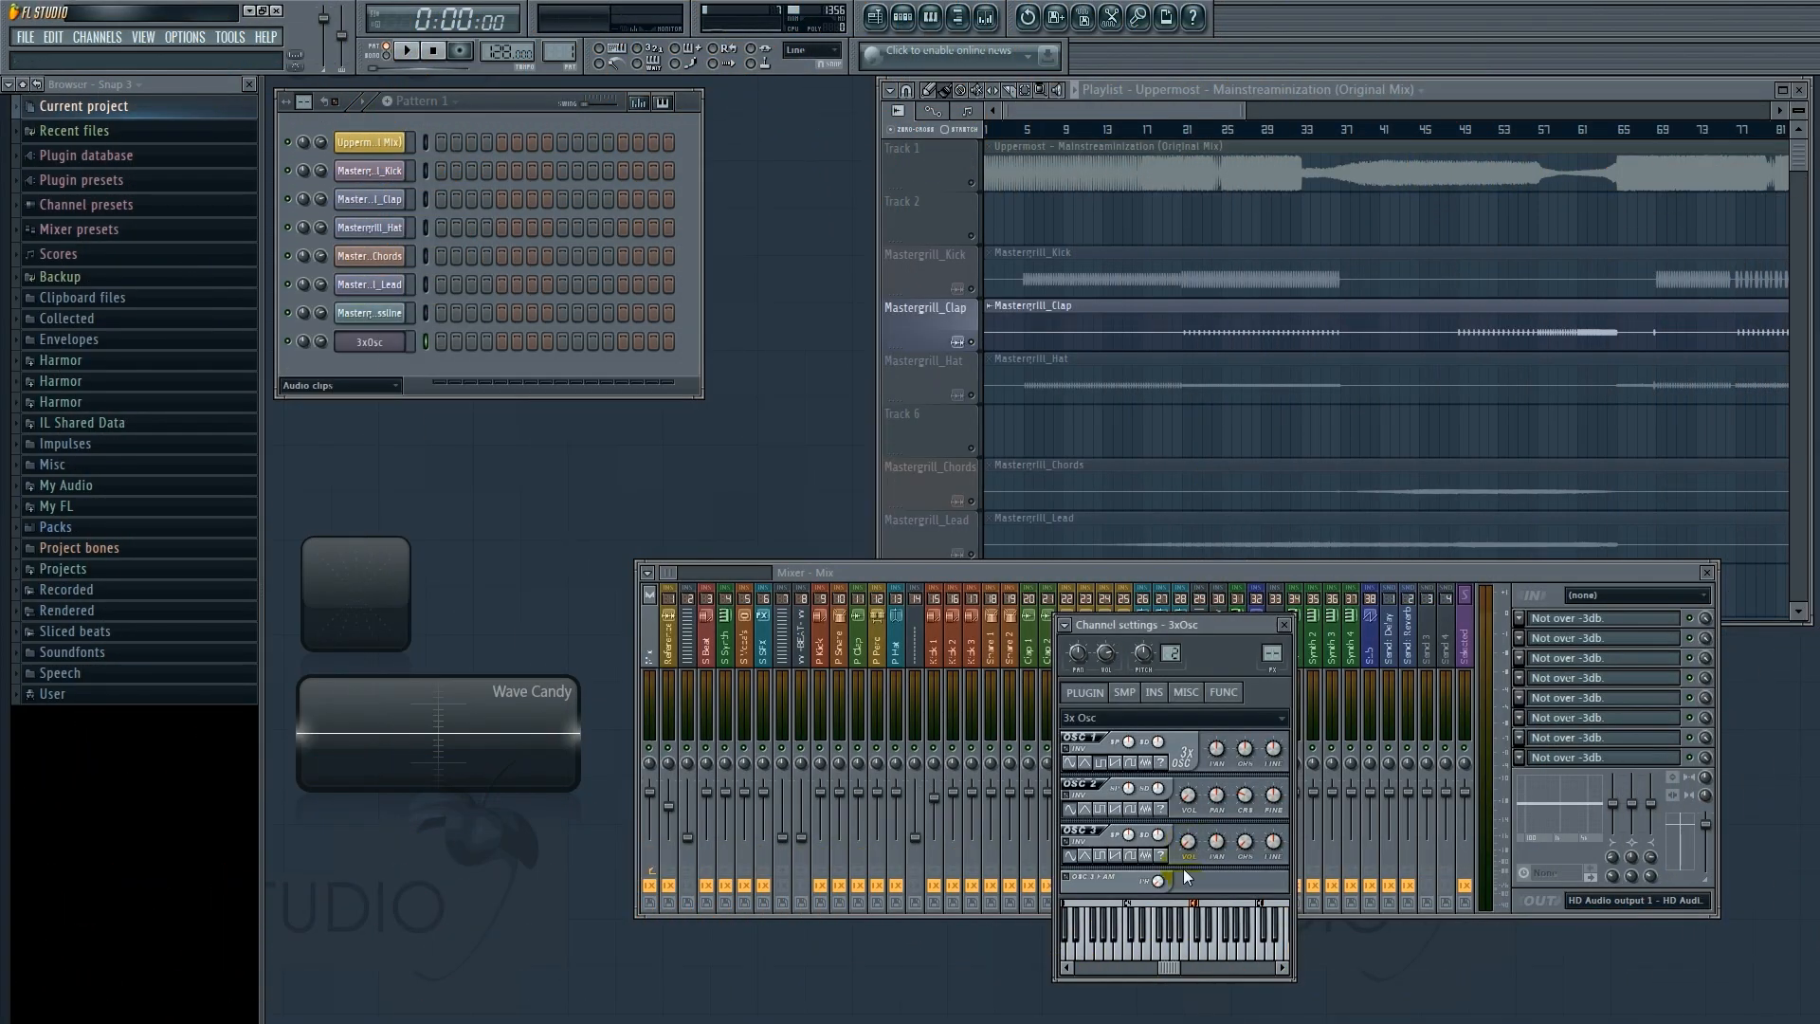
{"action": "left_click", "coordinate": [1285, 625]}
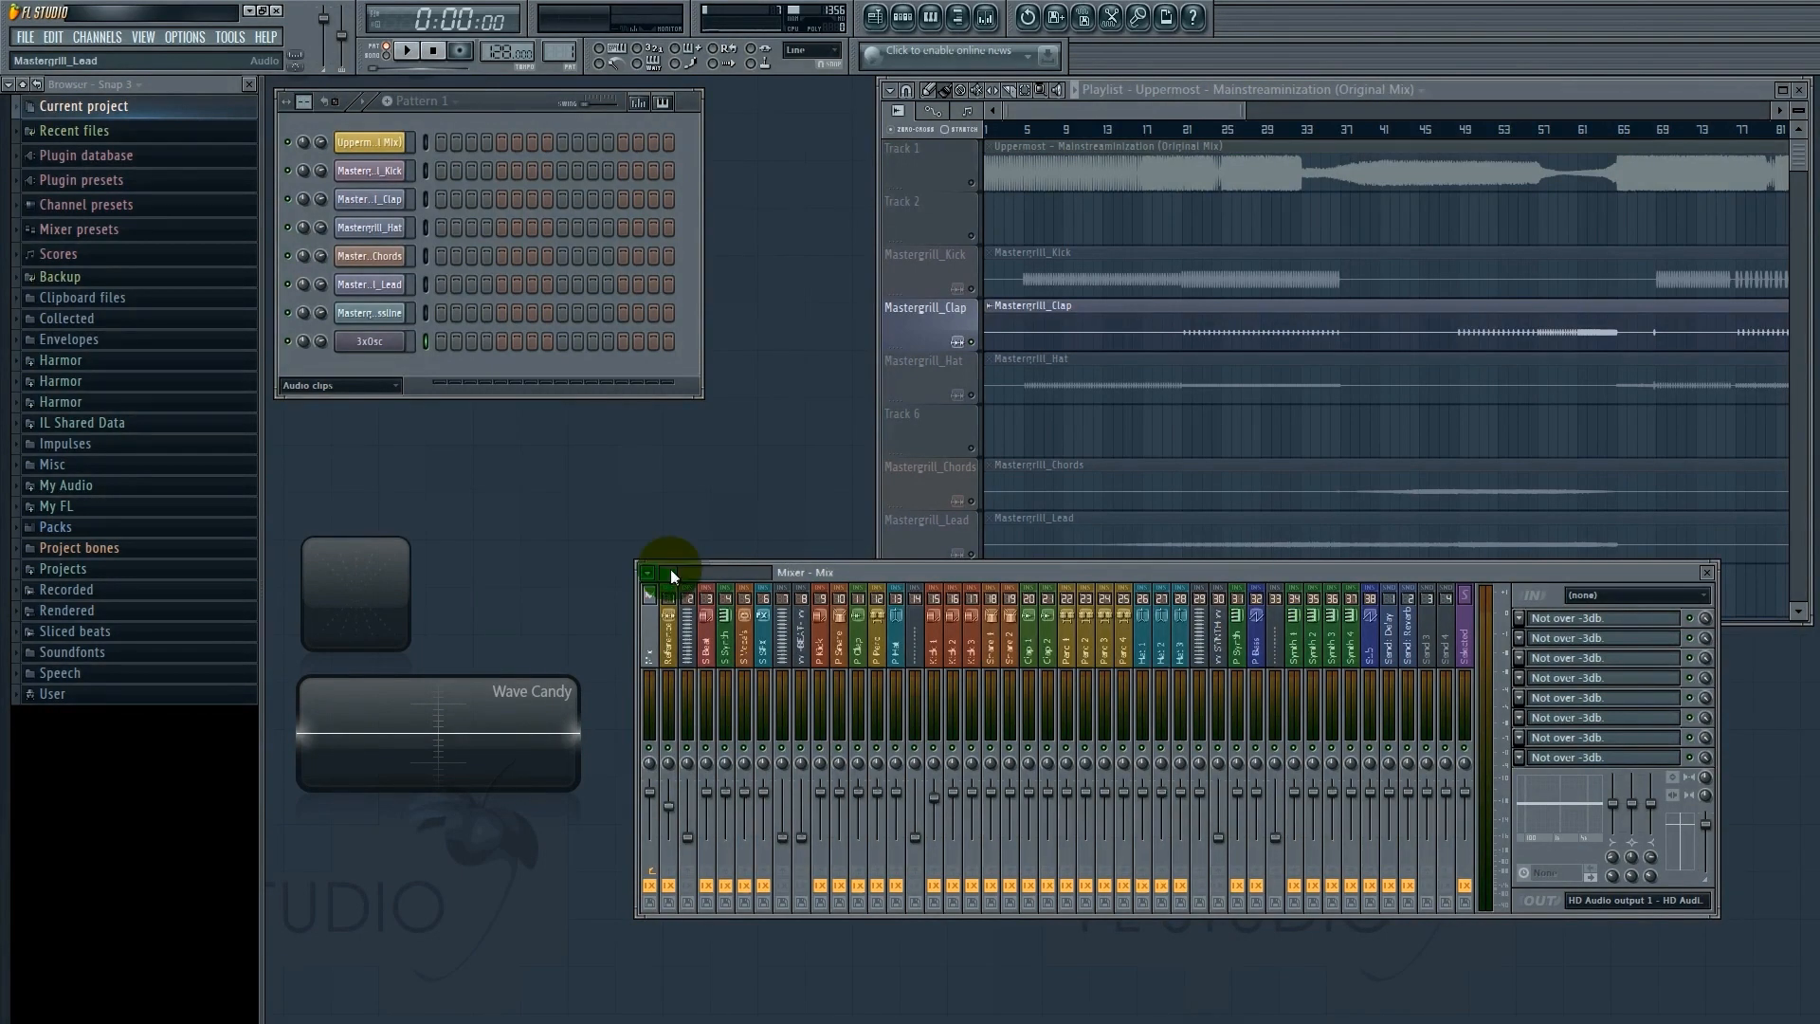
Link the 3xOsc channel to the empty Insert 60 mixer track.
{"action": "left_click_drag", "start_coordinate": [671, 571], "coordinate": [708, 574]}
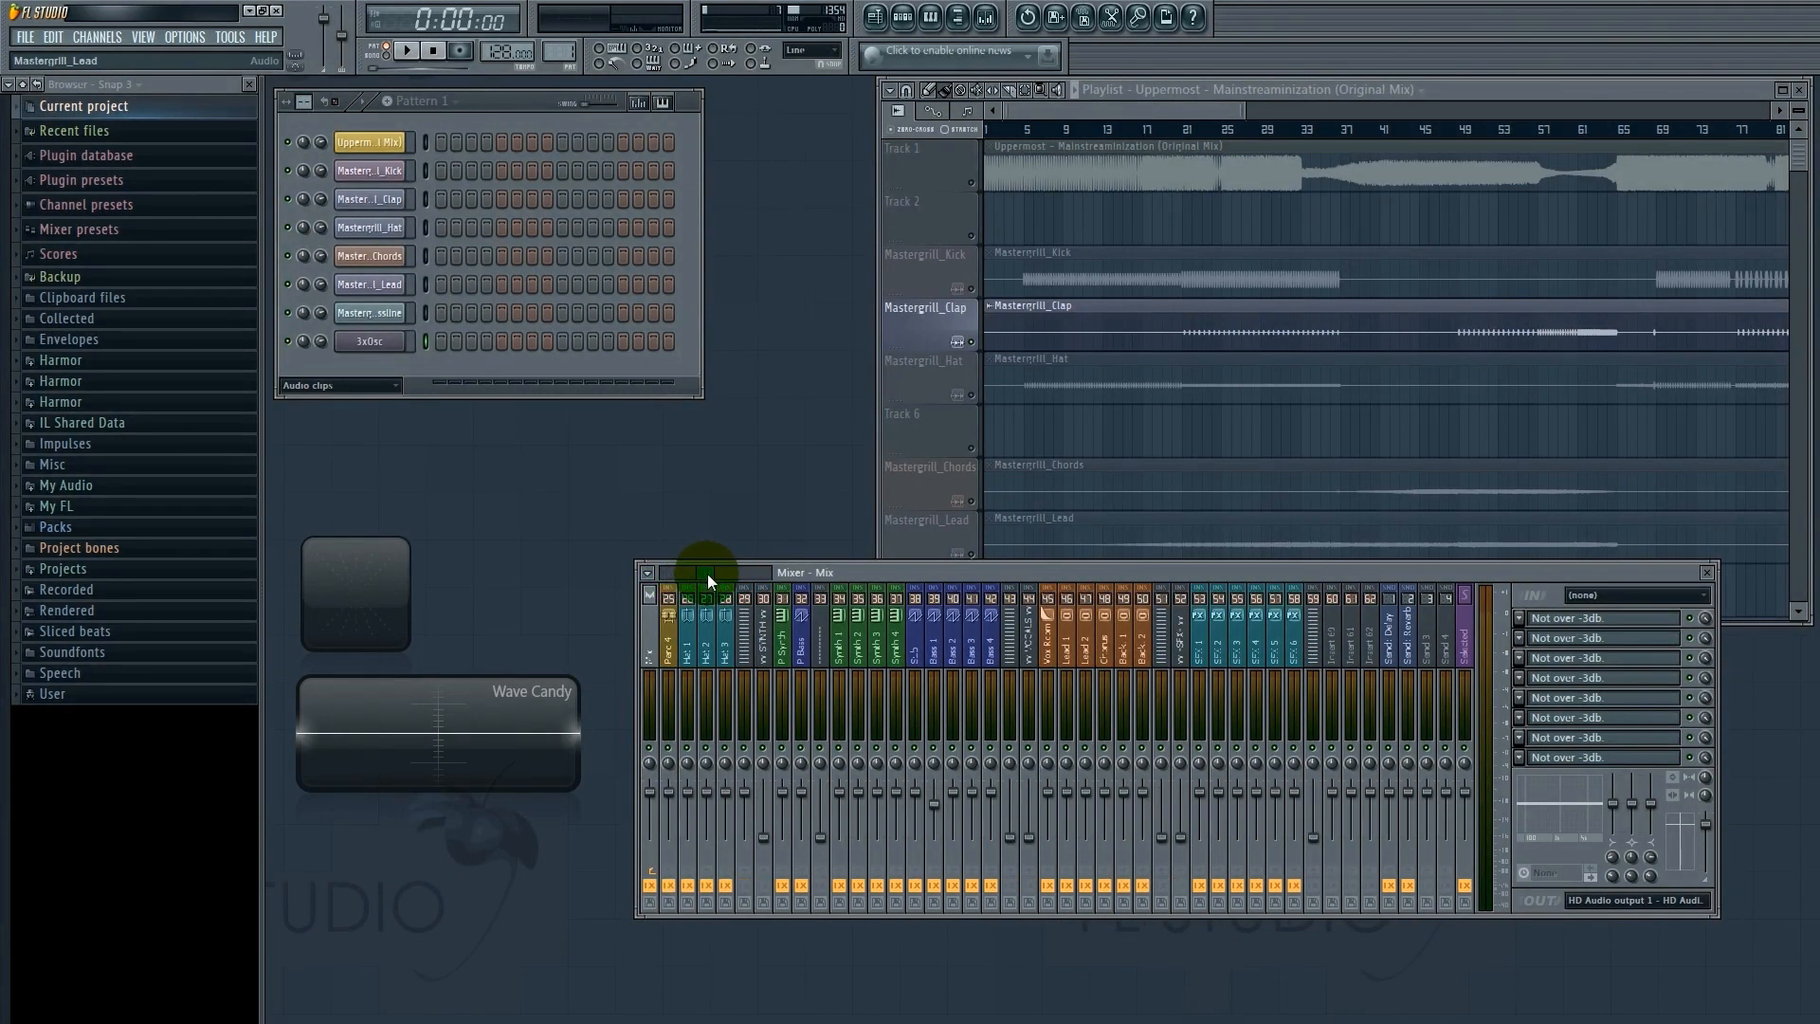
{"action": "left_click", "coordinate": [1332, 644]}
{"action": "left_click", "coordinate": [1333, 586]}
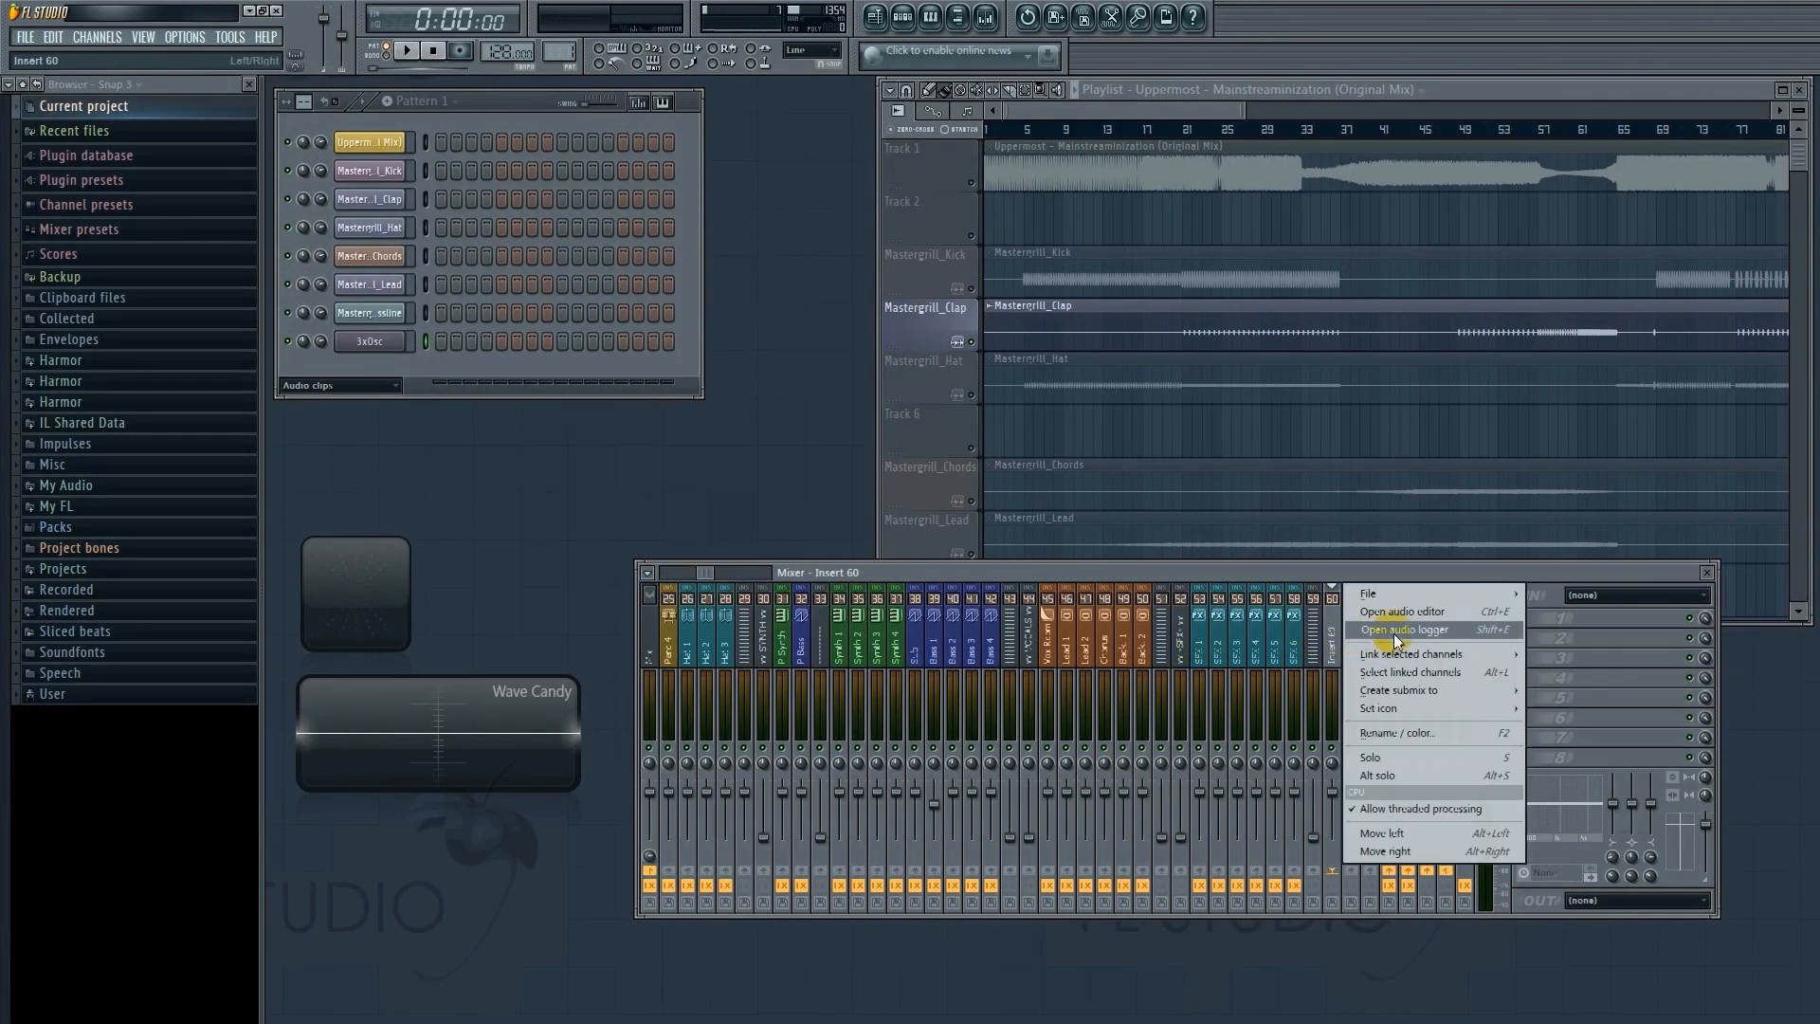
{"action": "mouse_move", "coordinate": [1465, 654]}
{"action": "left_click", "coordinate": [1565, 652]}
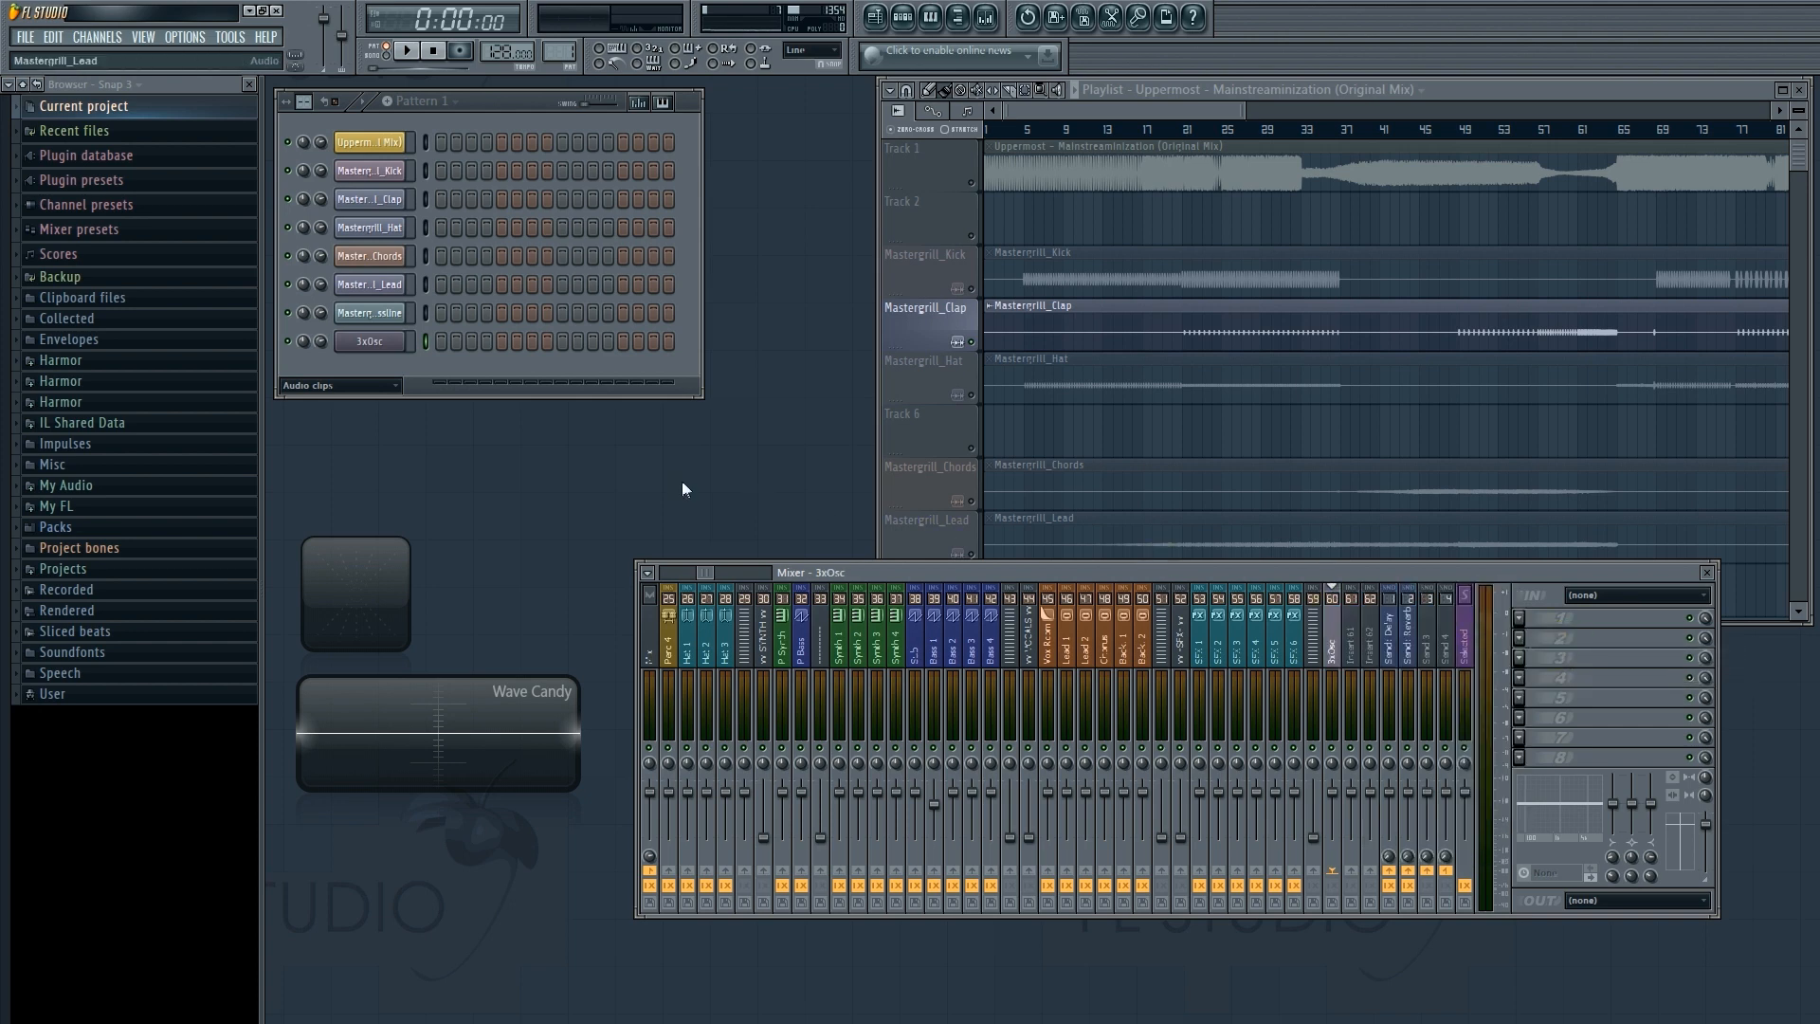
Place a C4 note about one beat long at the start of the 3xOsc piano roll and audition the pattern.
{"action": "right_click", "coordinate": [372, 342]}
{"action": "left_click", "coordinate": [416, 346]}
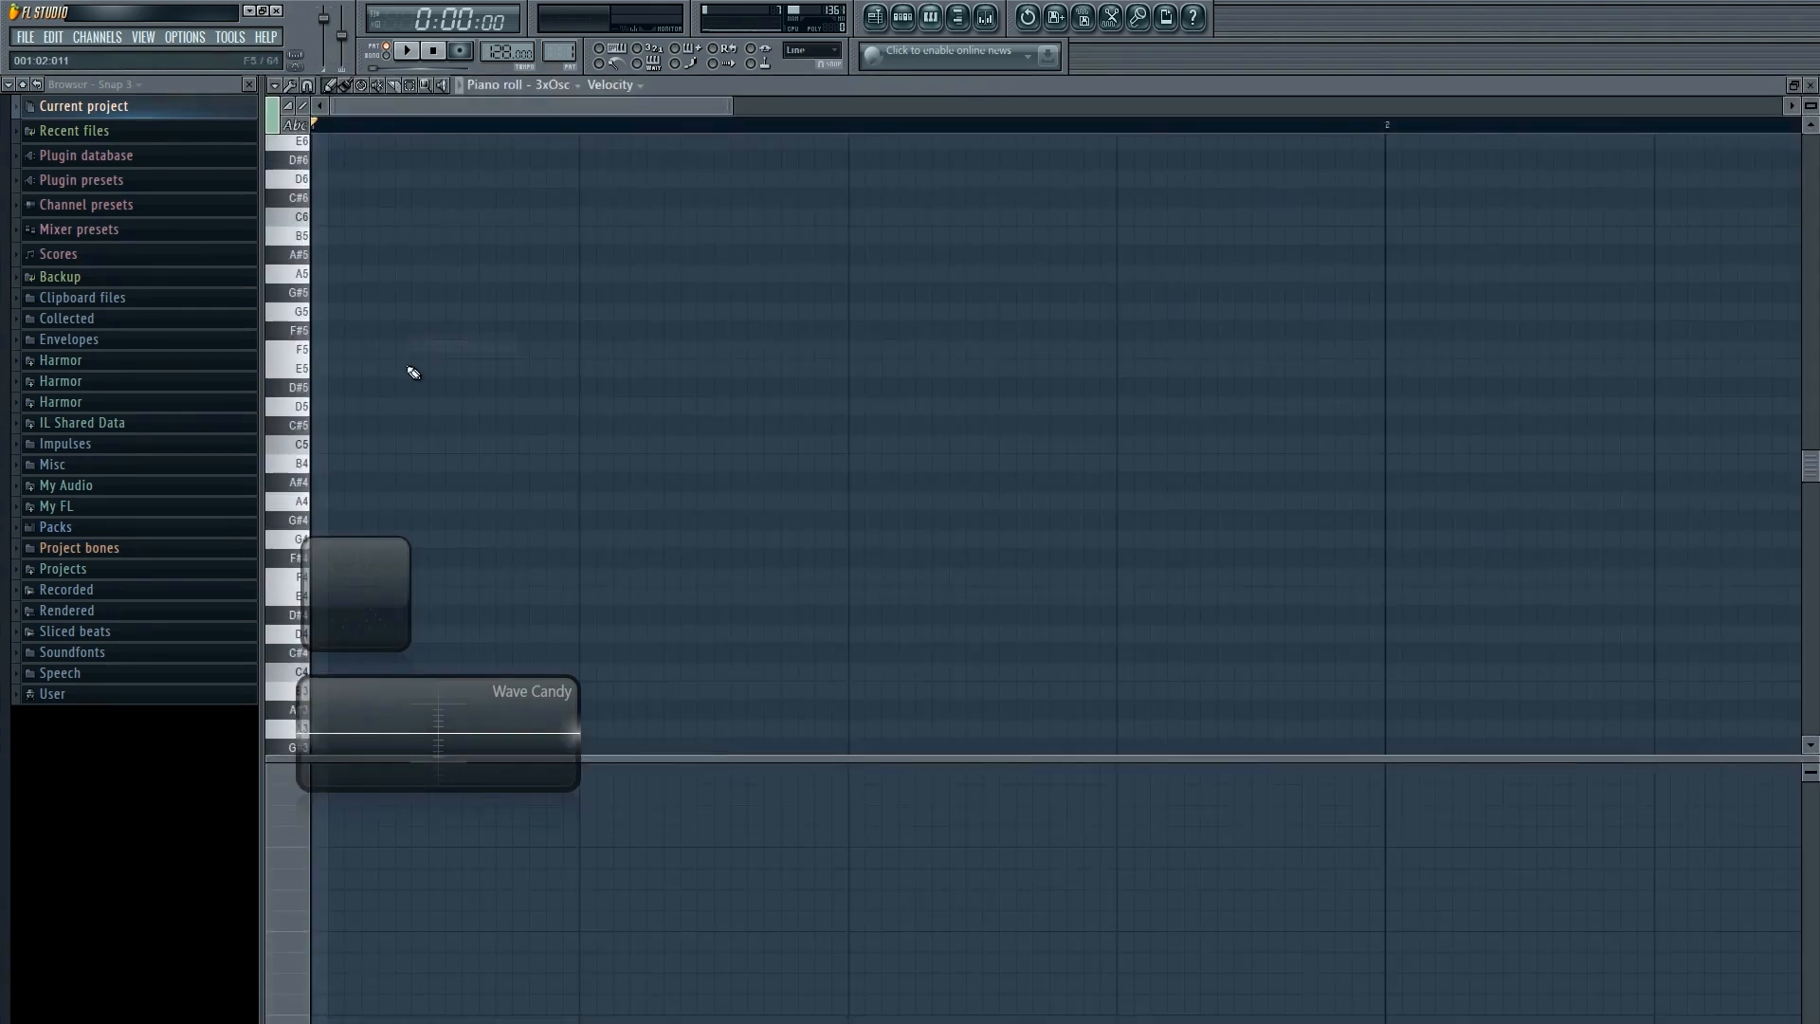
{"action": "scroll", "coordinate": [375, 442], "scroll_direction": "down", "scroll_amount": 3}
{"action": "left_click", "coordinate": [299, 501]}
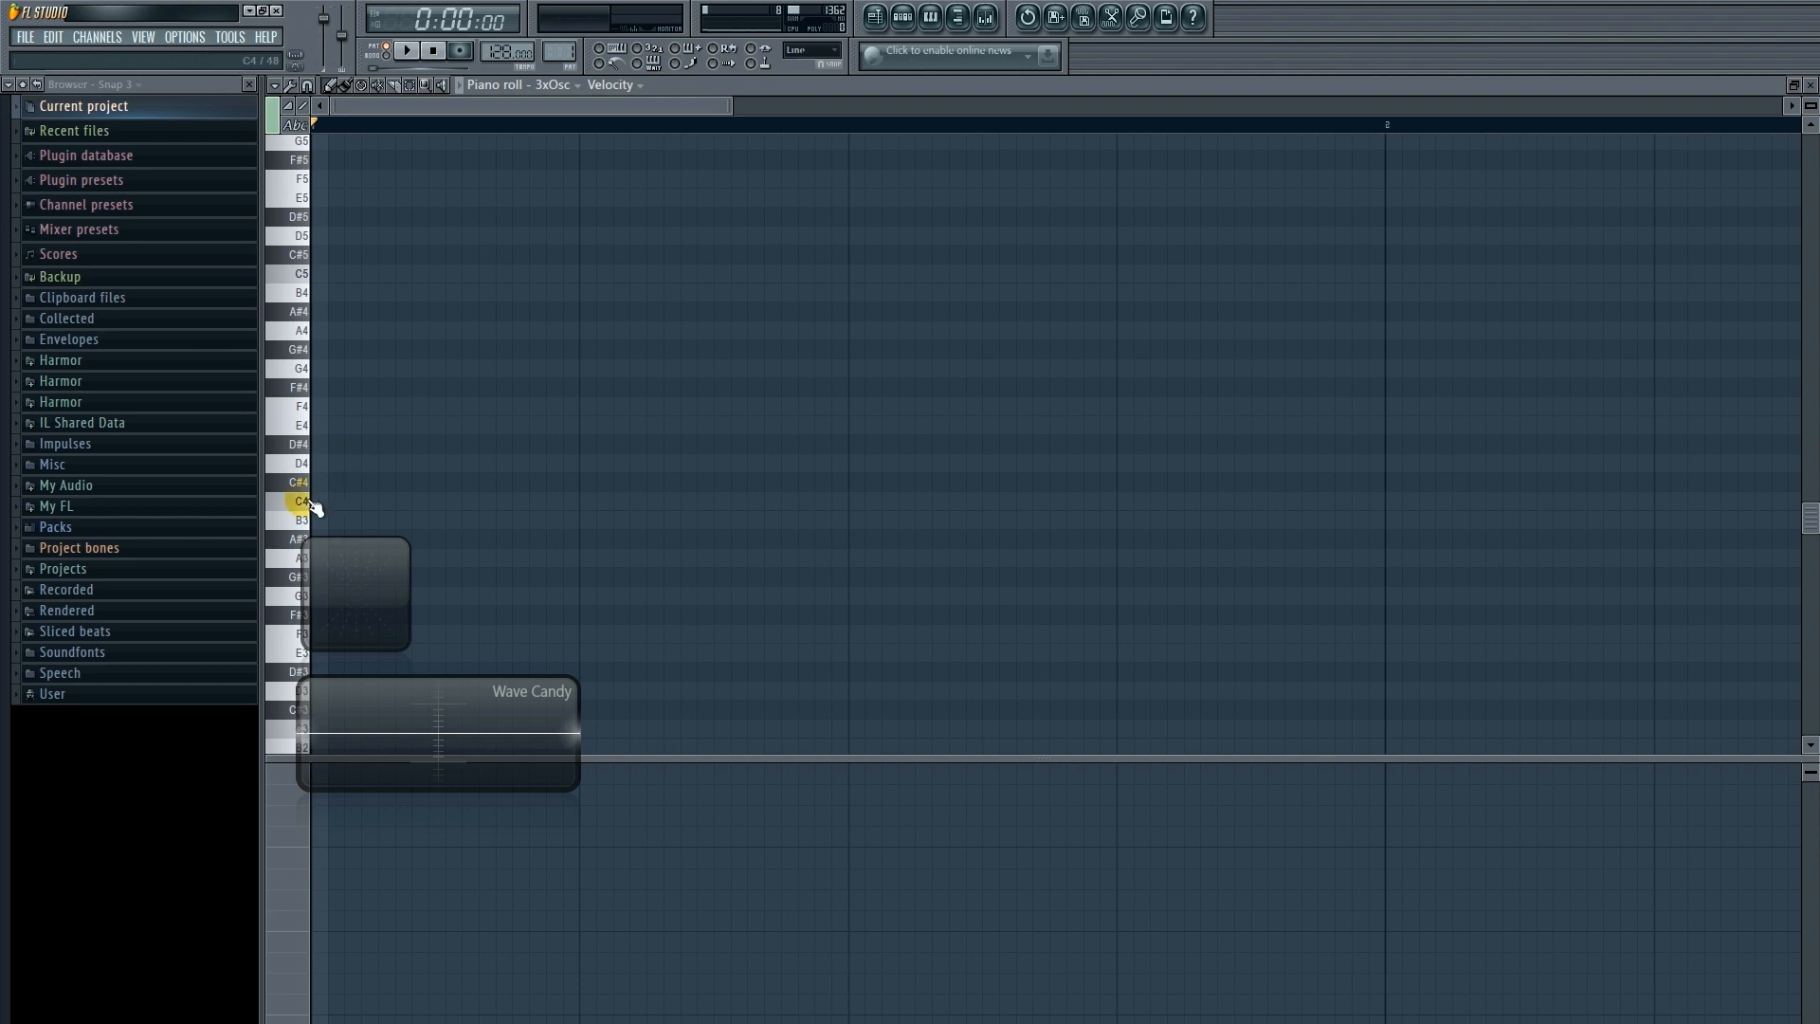
{"action": "left_click", "coordinate": [325, 501]}
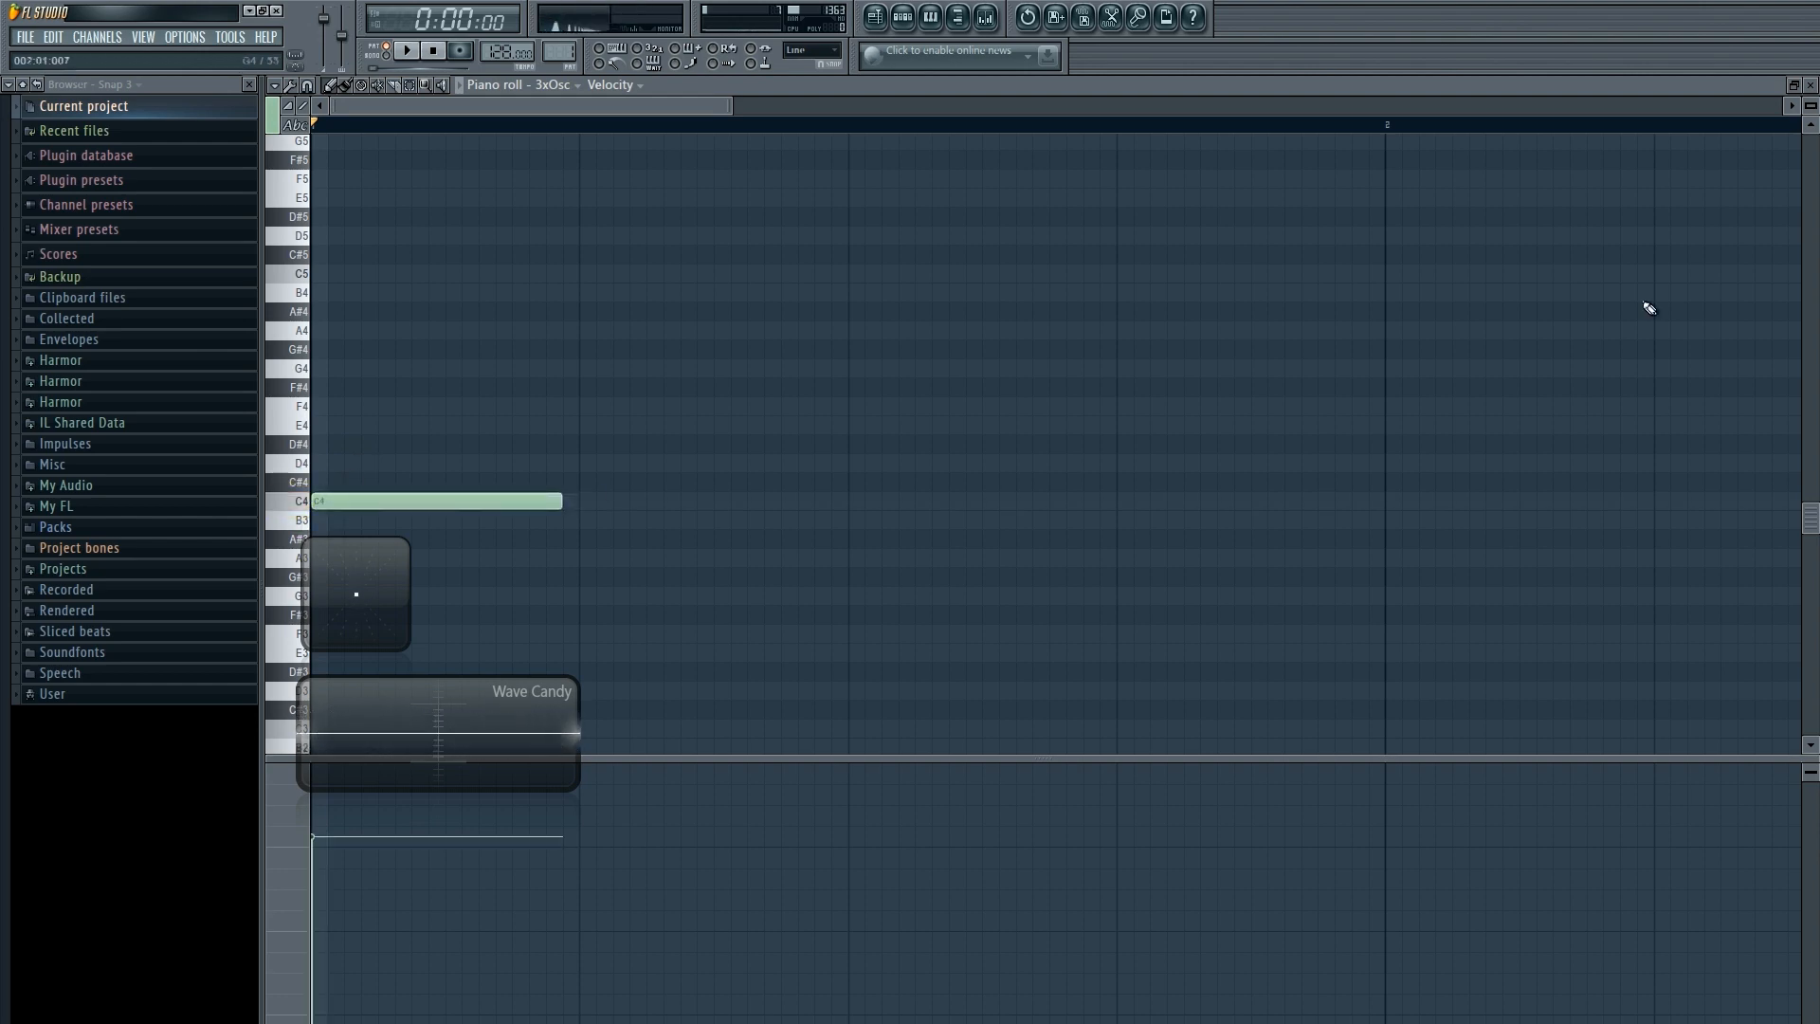
{"action": "left_click", "coordinate": [1809, 84]}
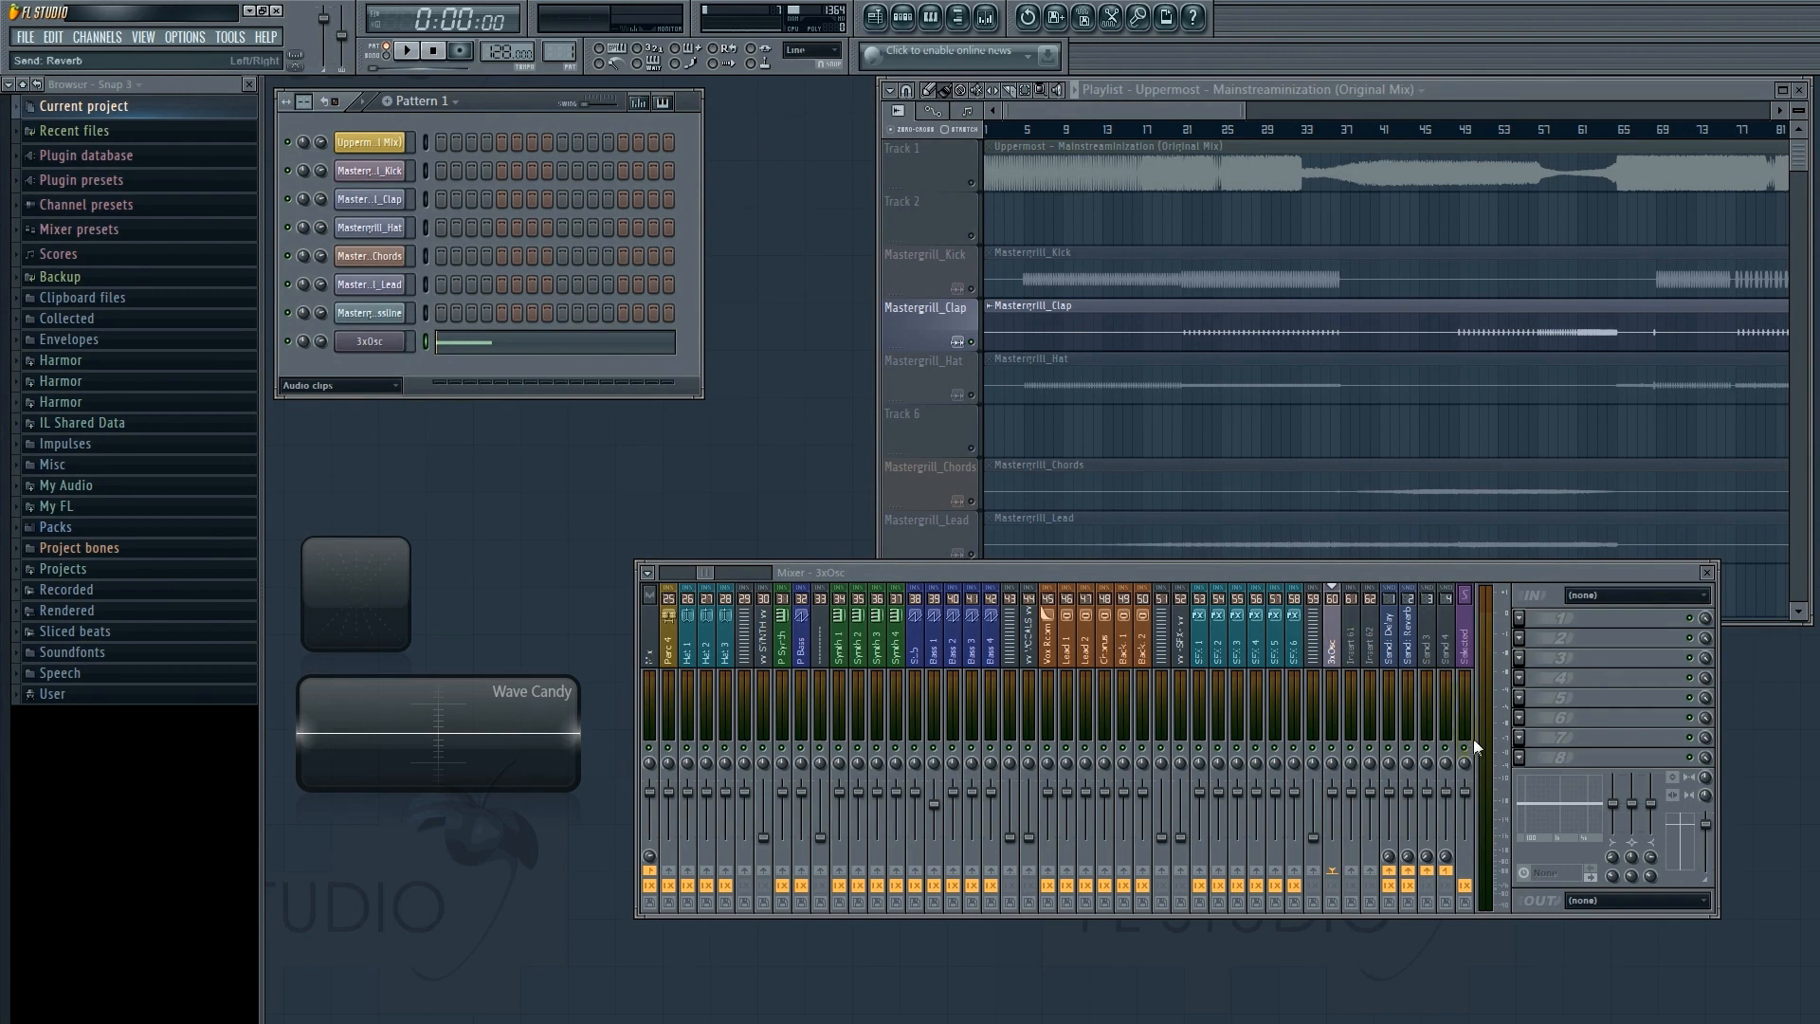
{"action": "key", "text": "space"}
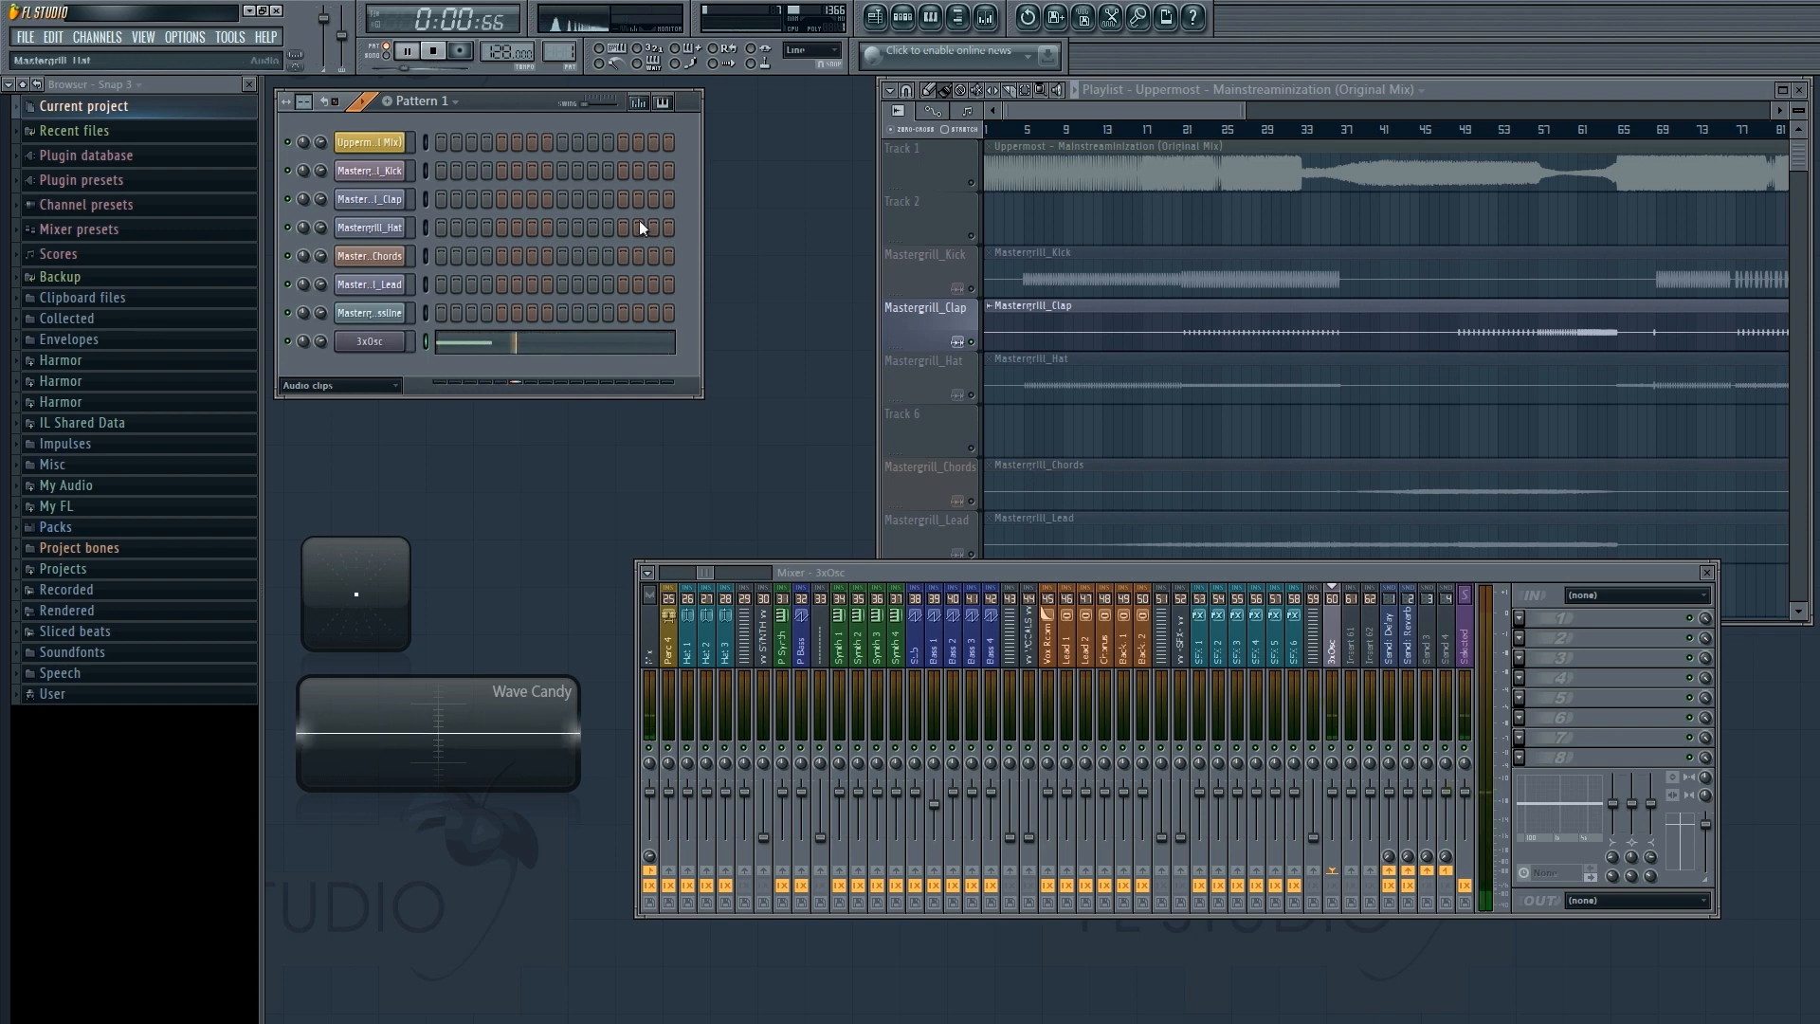
{"action": "left_click", "coordinate": [434, 51]}
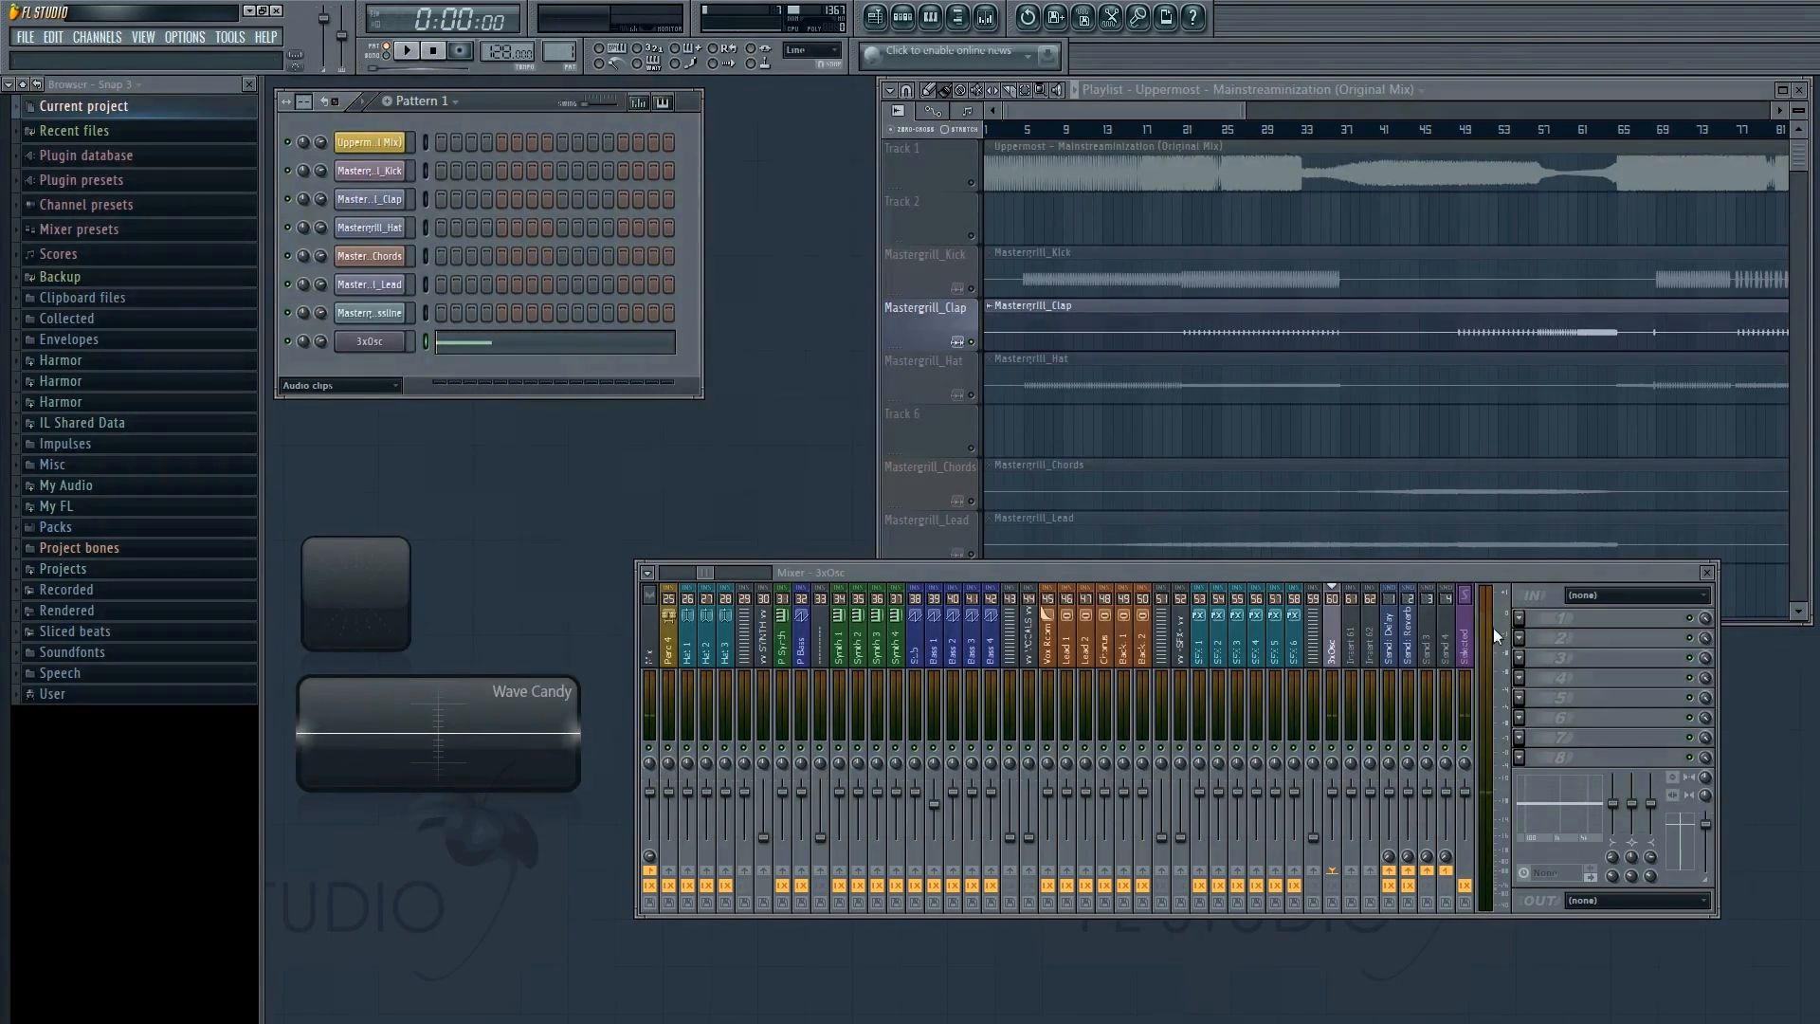
Load Fruity Parametric EQ 2 on the 3xOsc mixer track, remove band 7's low-pass filtering and put band 1's high-pass at the lowest frequencies.
{"action": "left_click", "coordinate": [1522, 619]}
{"action": "left_click", "coordinate": [1559, 499]}
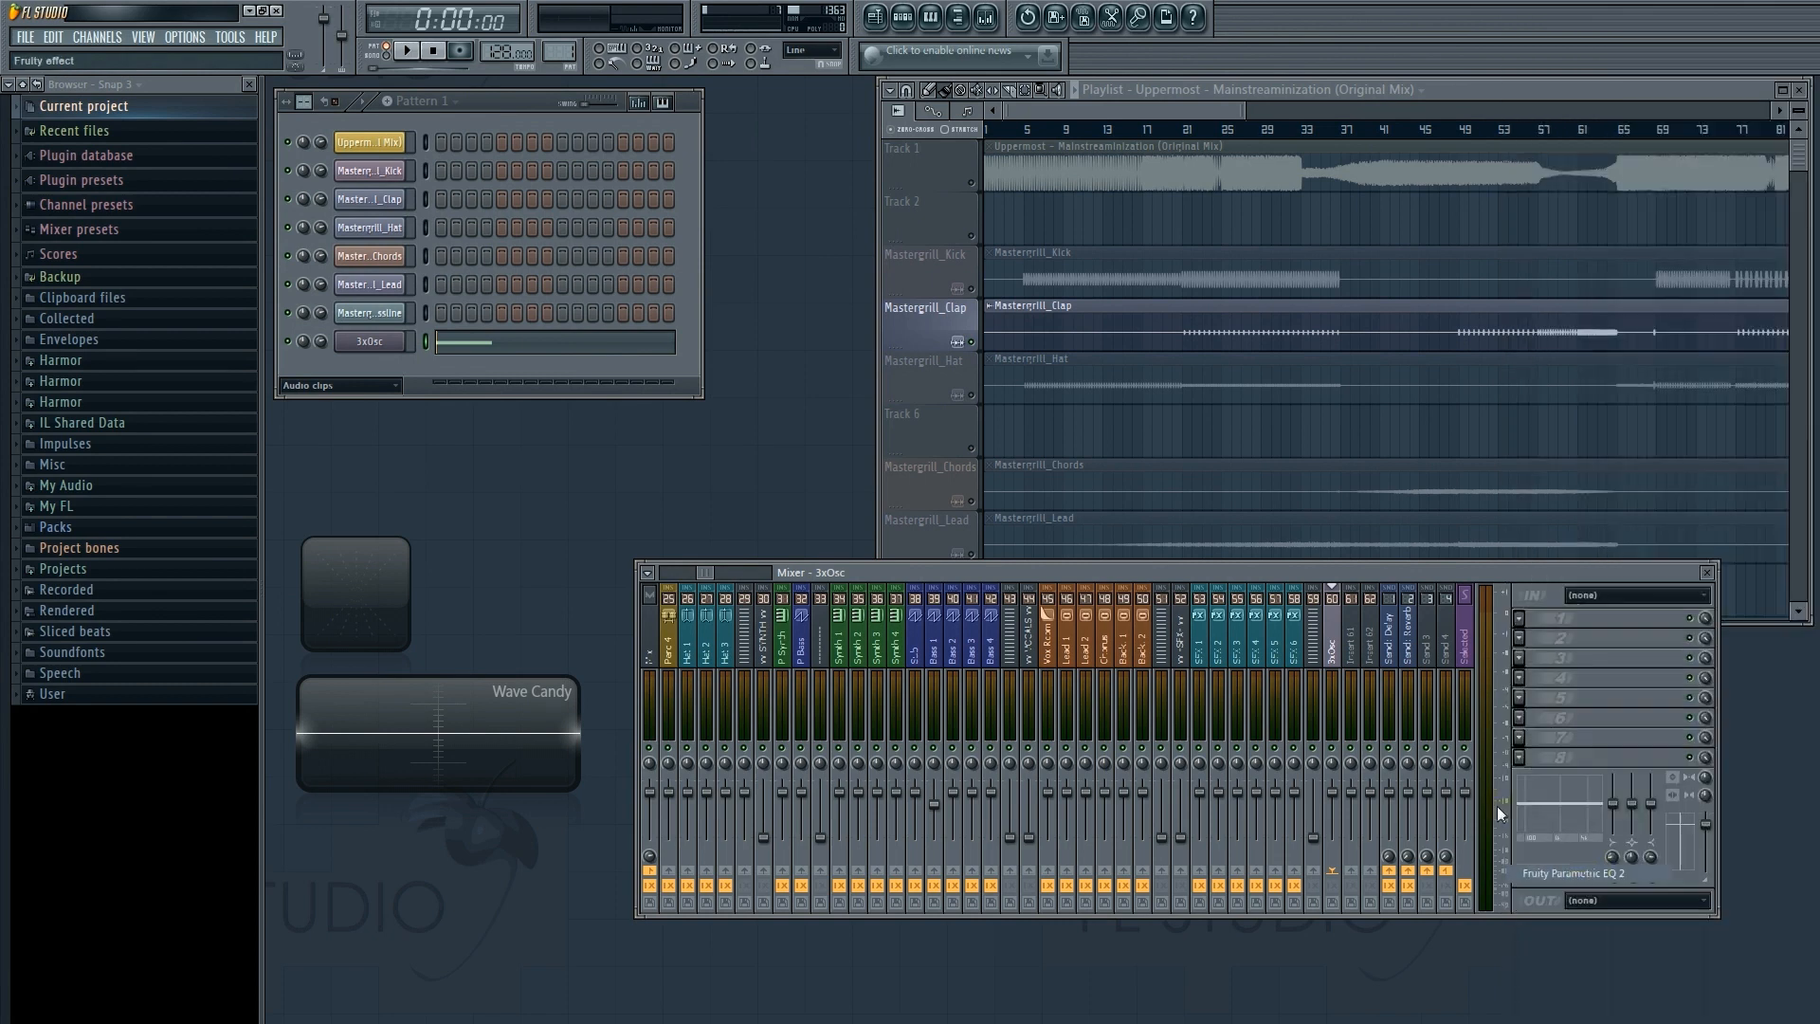
{"action": "left_click", "coordinate": [751, 209]}
{"action": "left_click", "coordinate": [939, 261]}
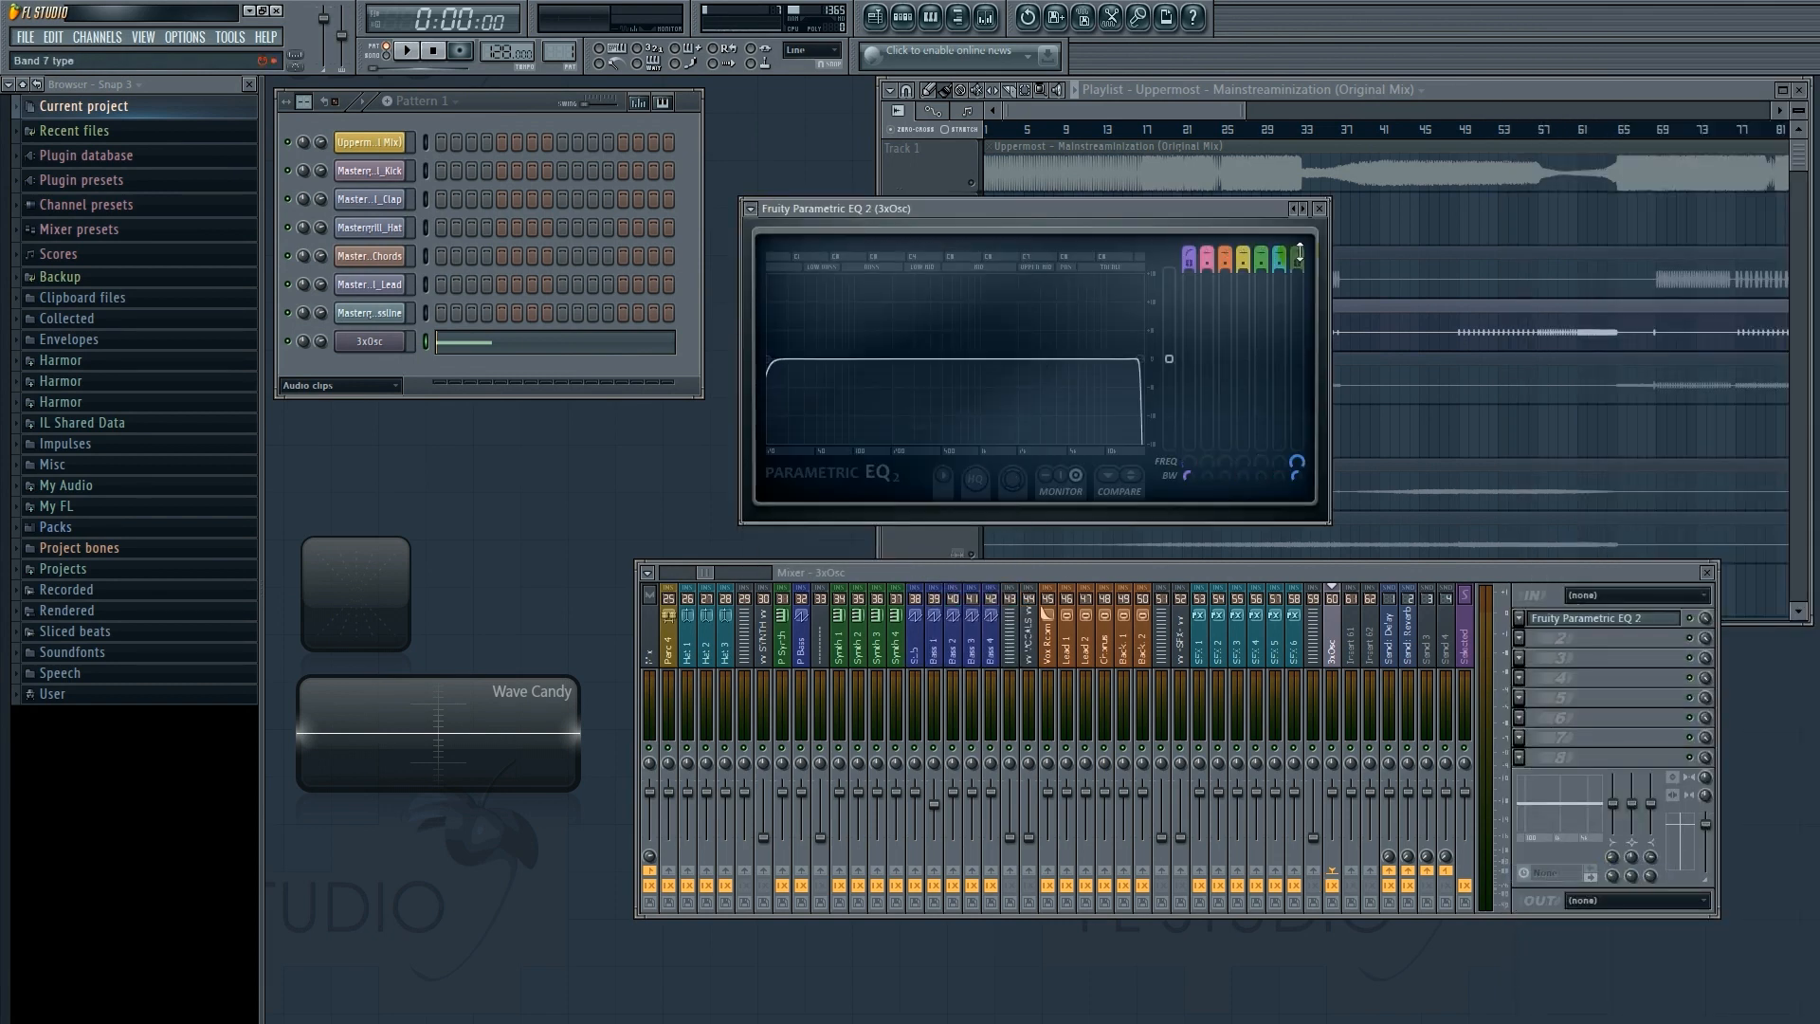
{"action": "left_click_drag", "start_coordinate": [1300, 253], "coordinate": [1299, 271]}
{"action": "mouse_move", "coordinate": [779, 361]}
{"action": "left_mouse_down"}
{"action": "mouse_move", "coordinate": [960, 364]}
{"action": "mouse_move", "coordinate": [772, 366]}
{"action": "left_mouse_up"}
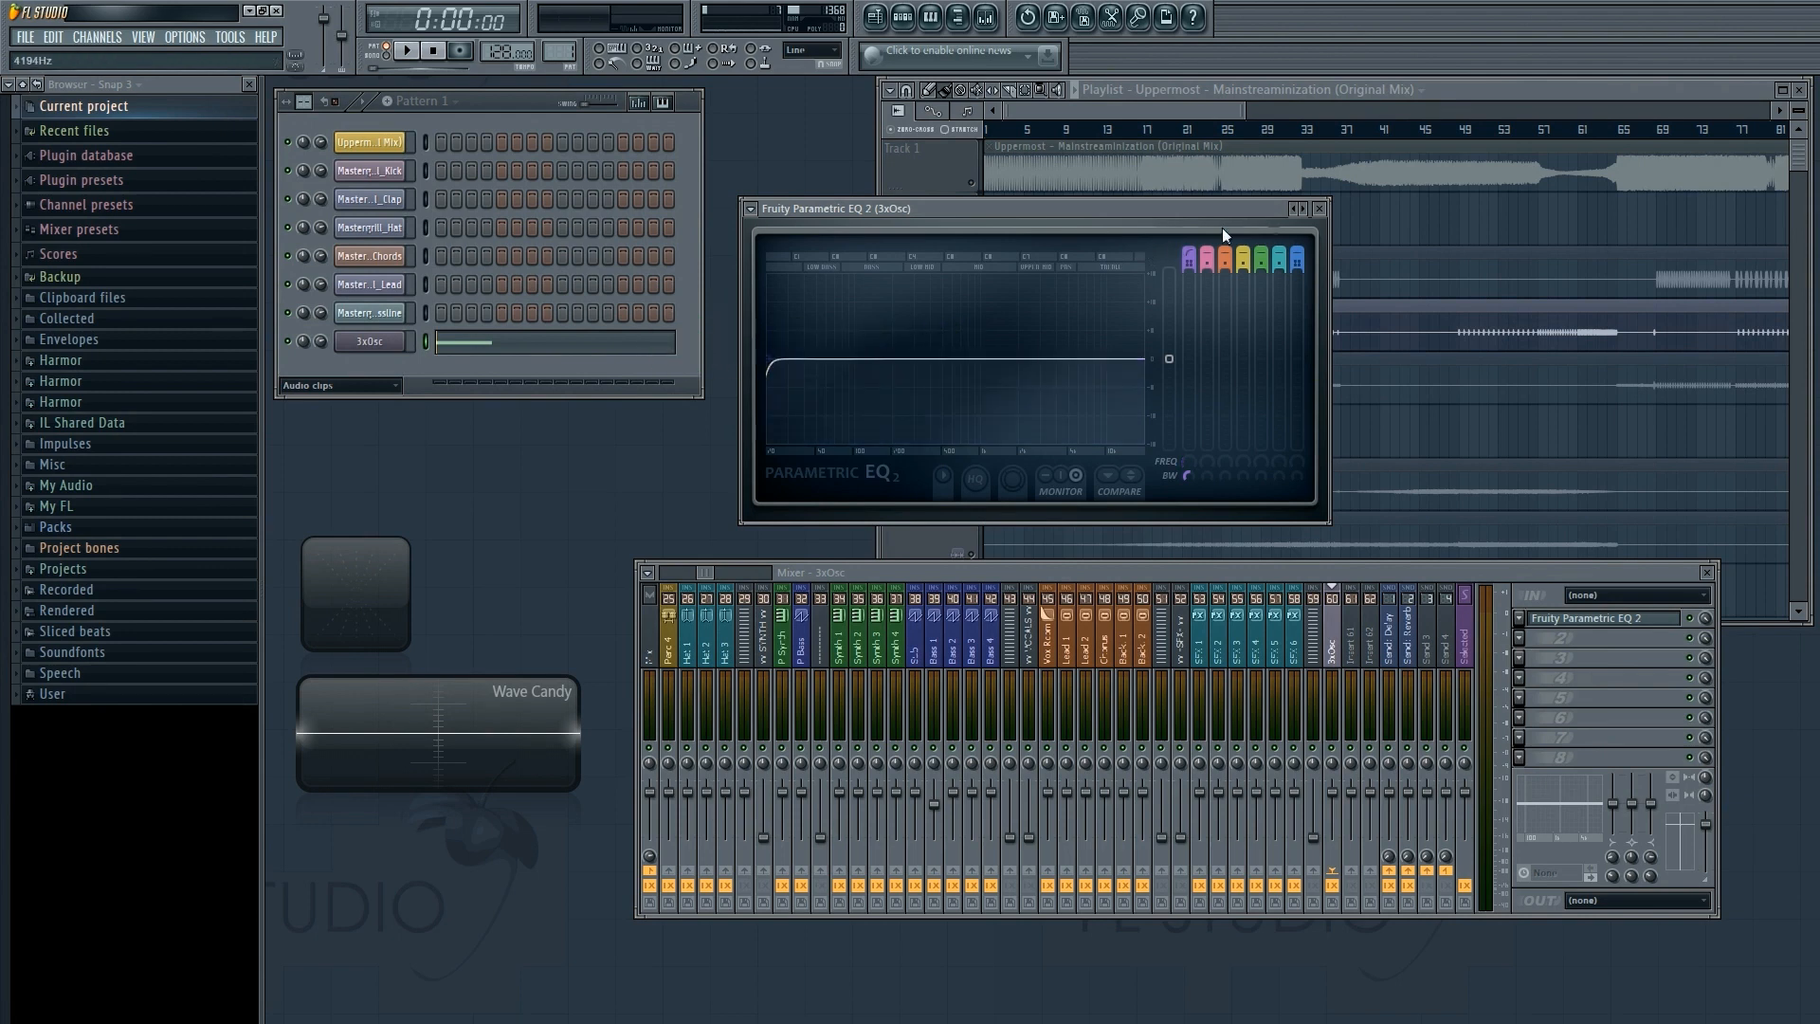
Play the 3xOsc pattern through the EQ, sweep band 1's high-pass upward from about 21 Hz and stop playback.
{"action": "left_click", "coordinate": [364, 102]}
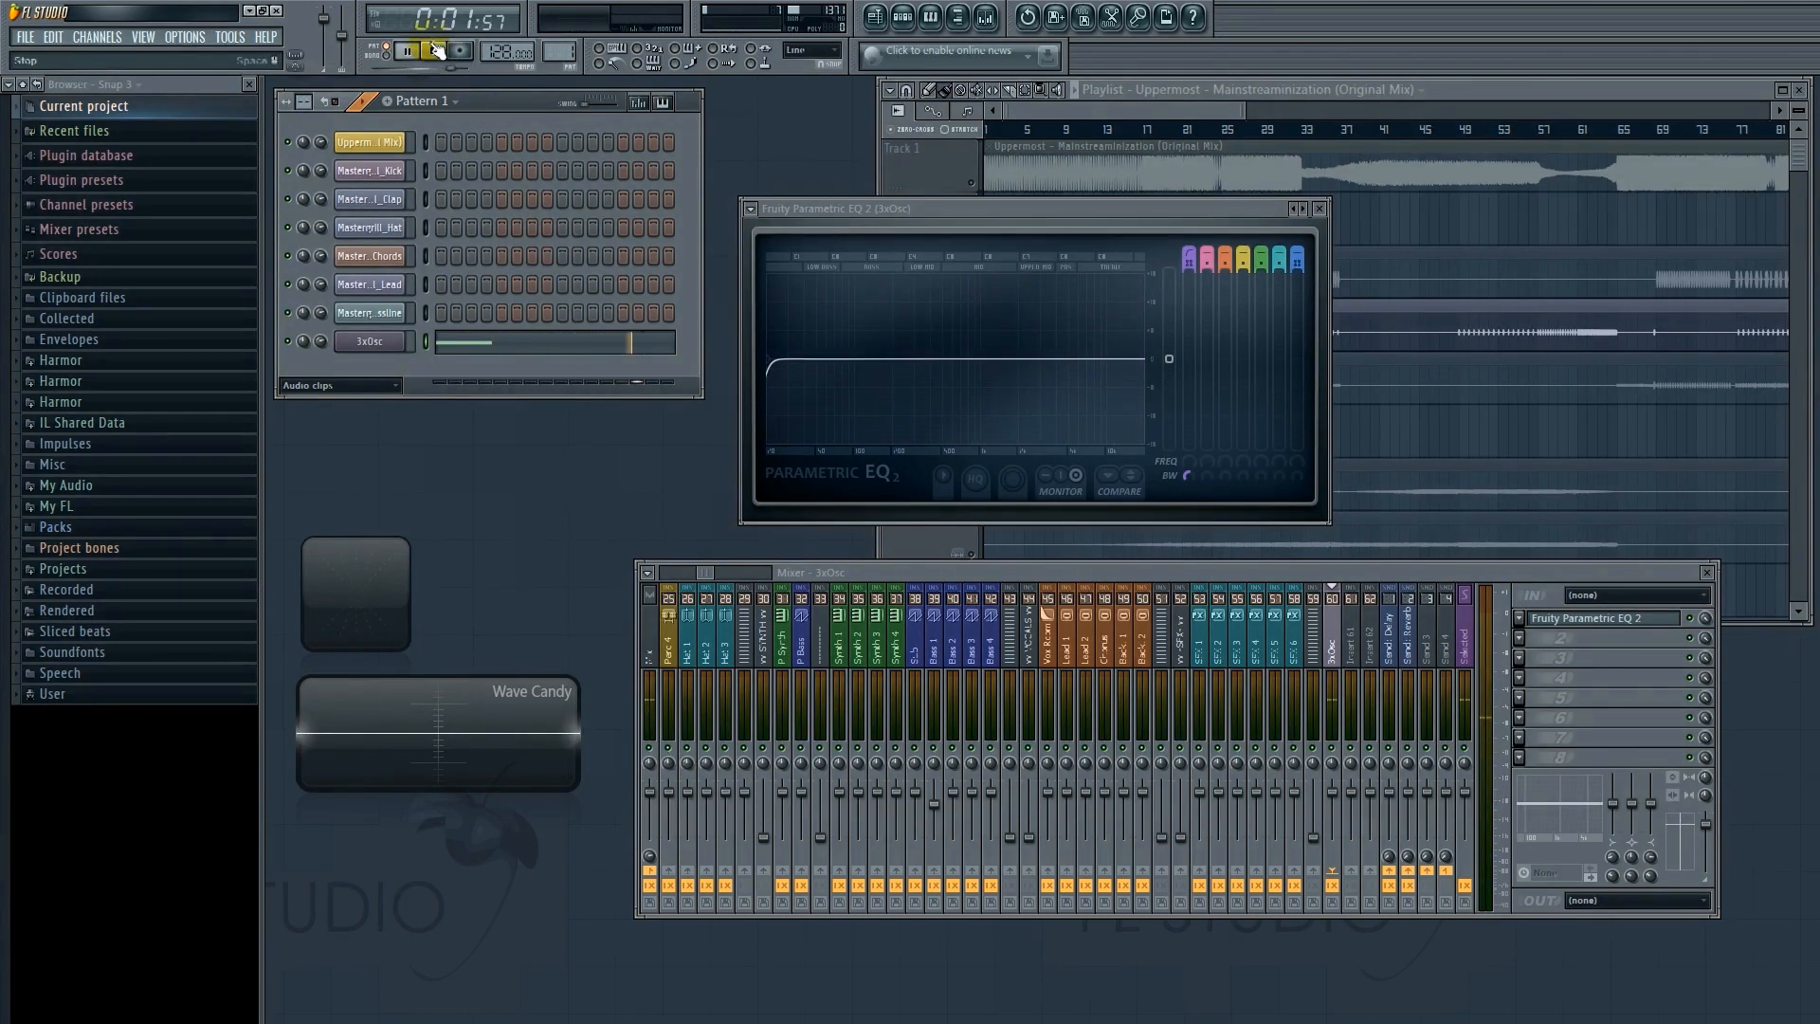
{"action": "left_click", "coordinate": [433, 51]}
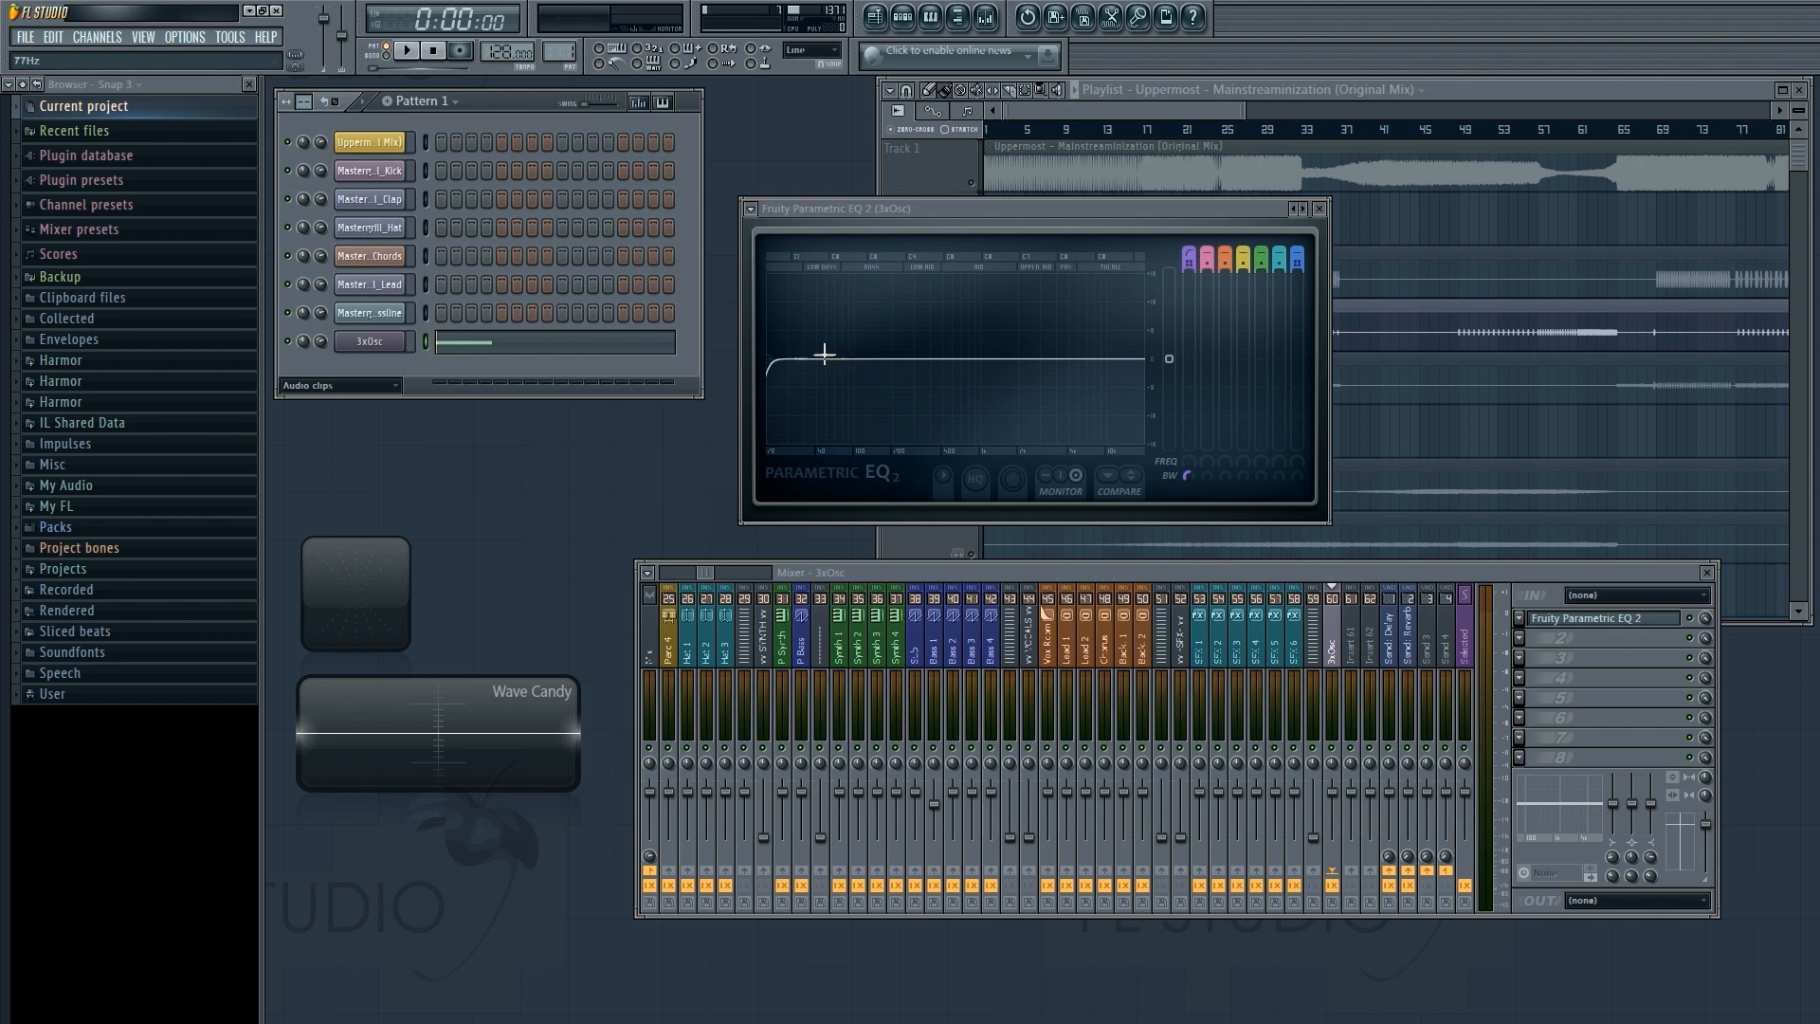
{"action": "mouse_move", "coordinate": [775, 365]}
{"action": "left_mouse_down"}
{"action": "mouse_move", "coordinate": [915, 383]}
{"action": "mouse_move", "coordinate": [740, 379]}
{"action": "mouse_move", "coordinate": [774, 366]}
{"action": "left_mouse_up"}
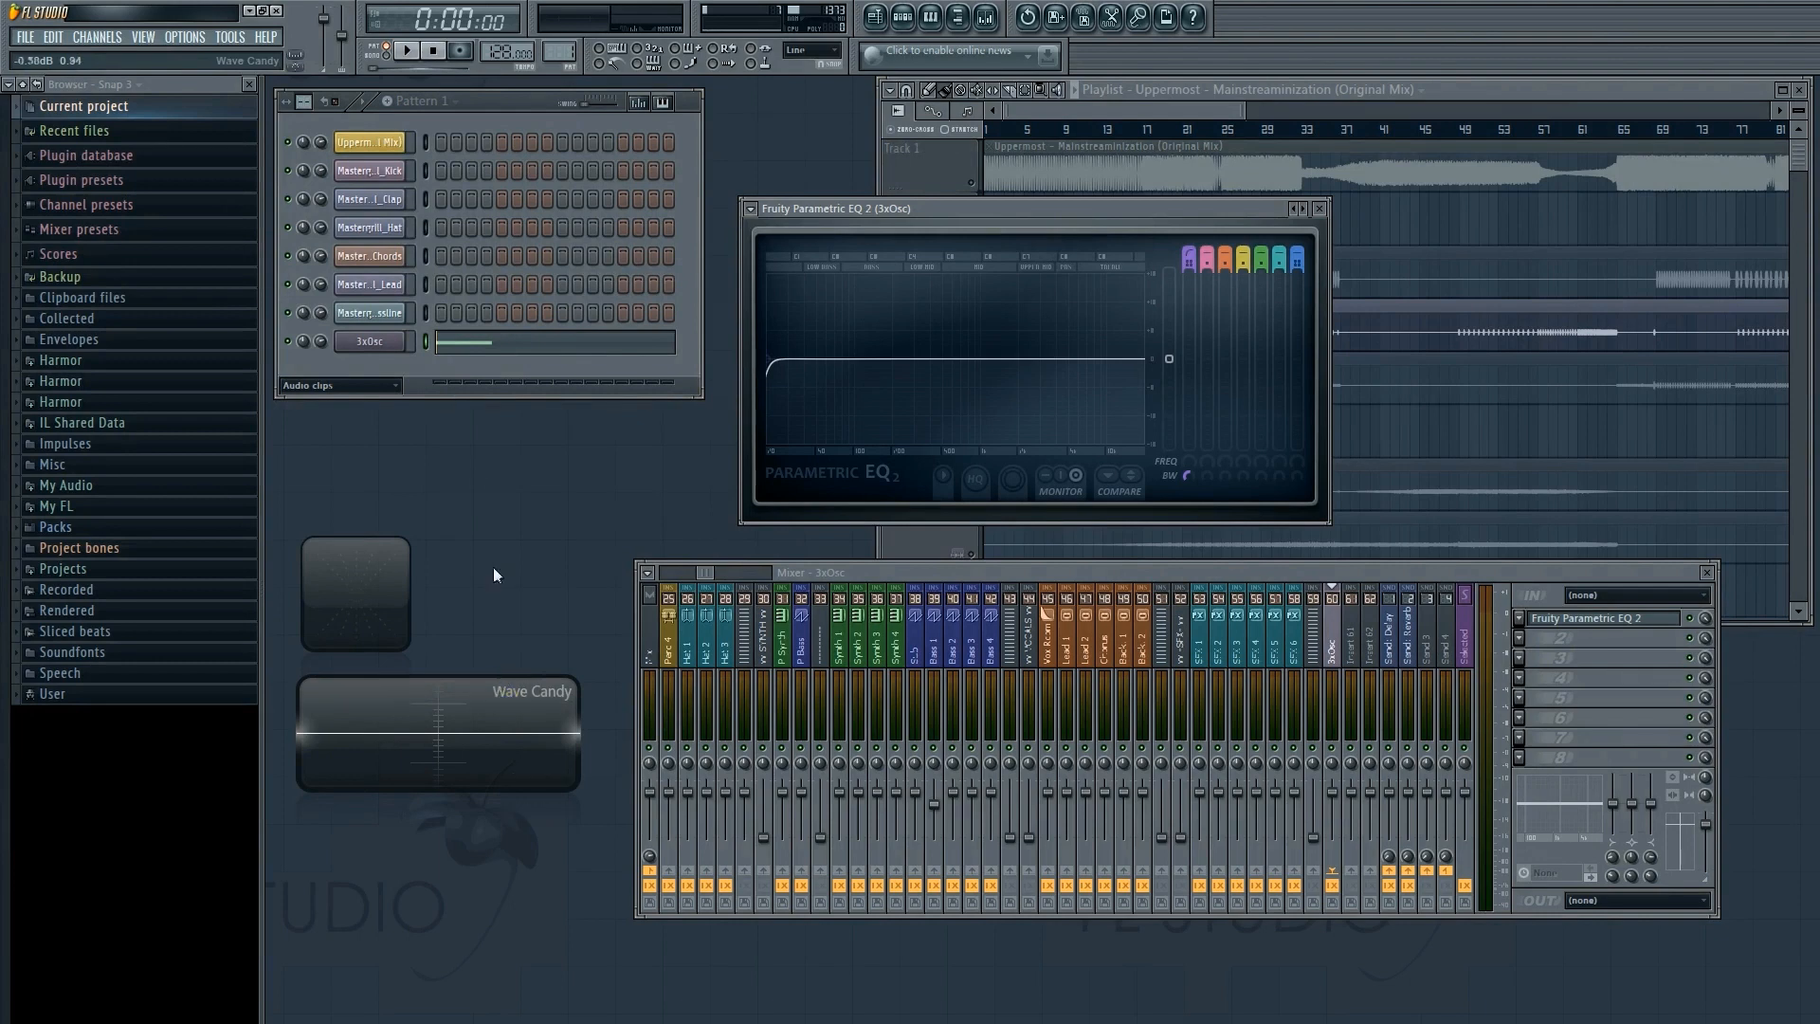
{"action": "left_click", "coordinate": [360, 103]}
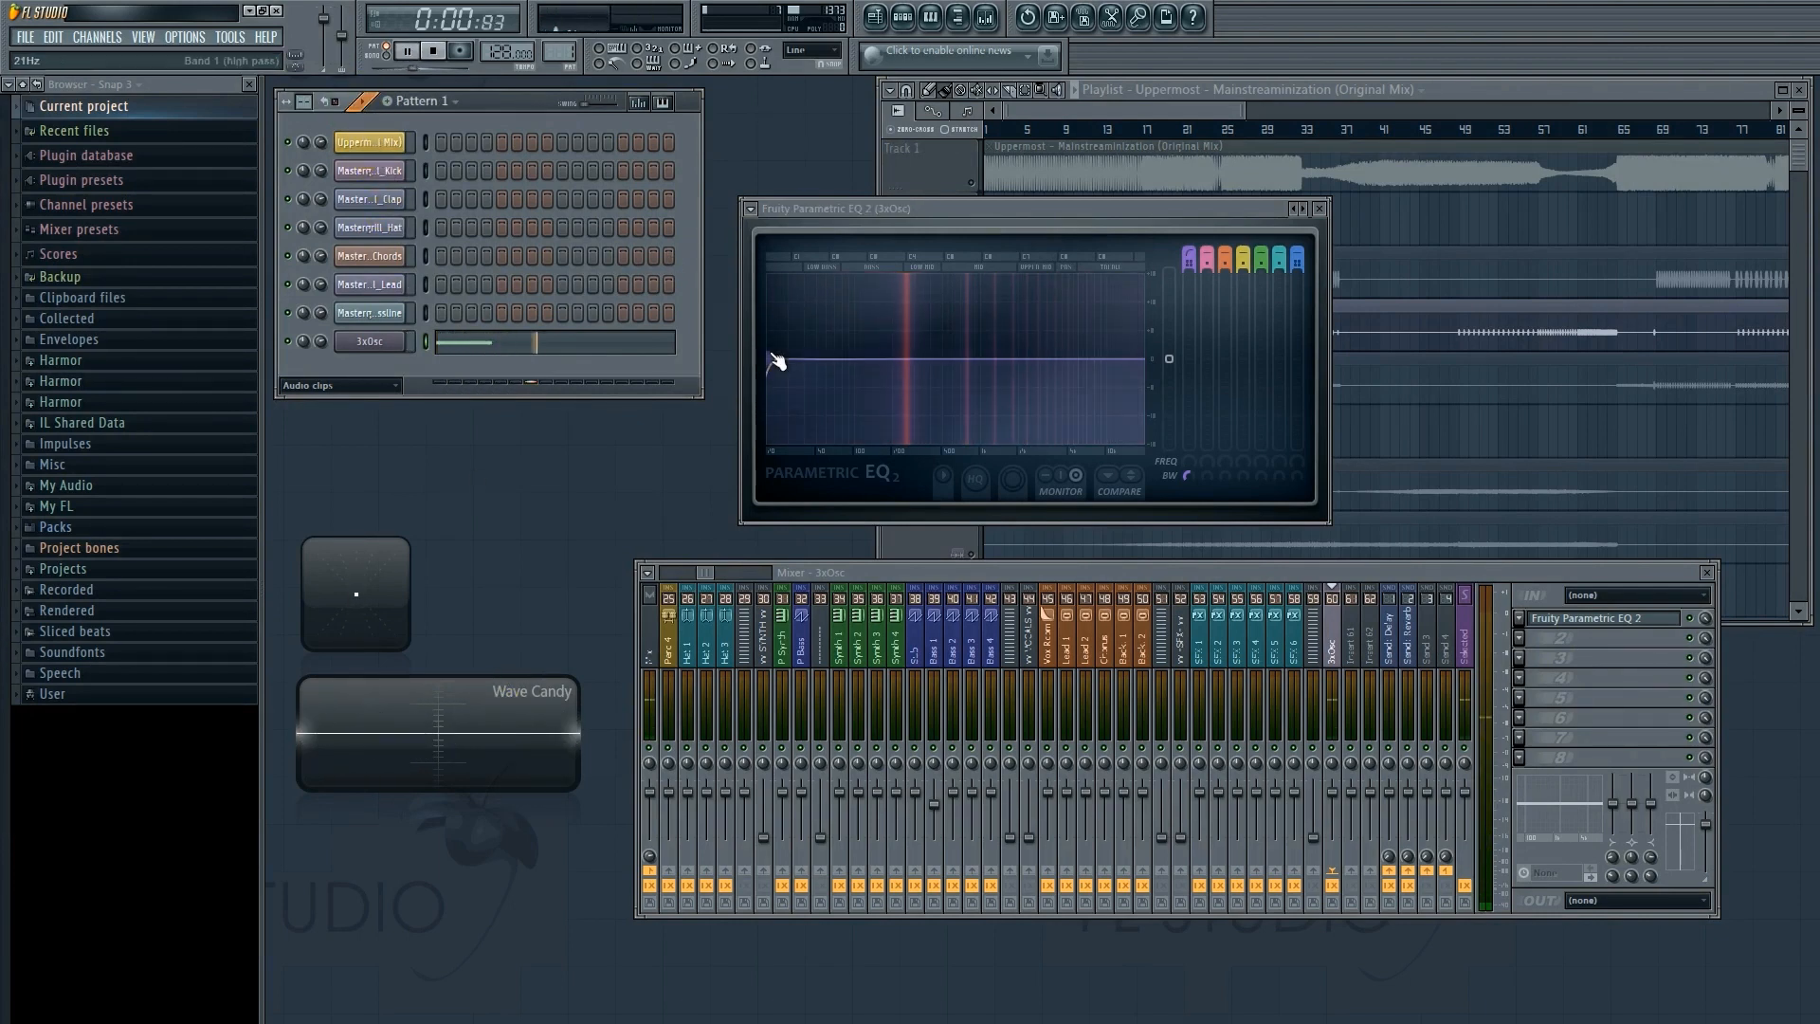
{"action": "left_click_drag", "start_coordinate": [770, 359], "coordinate": [813, 366]}
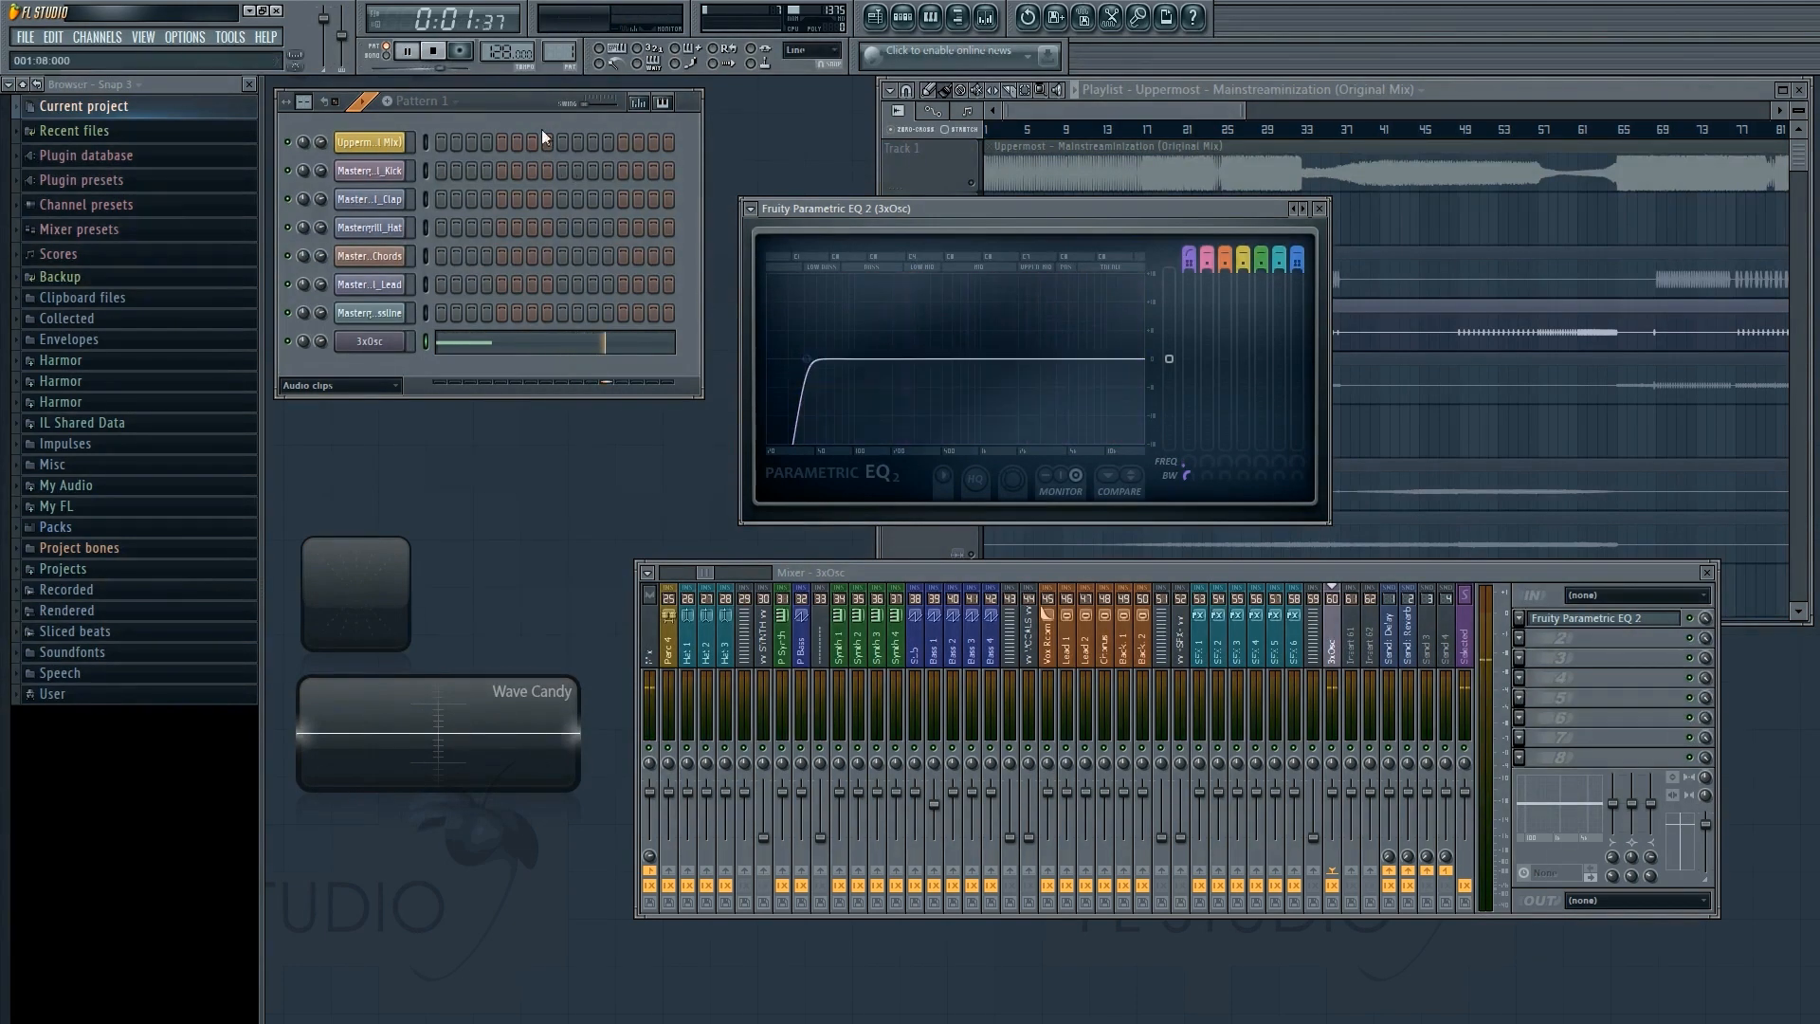
{"action": "left_click", "coordinate": [433, 53]}
Examine the 3xOsc channel settings and replay the pattern with band 1's high-pass at the lowest frequencies.
{"action": "left_click", "coordinate": [376, 344]}
{"action": "left_click", "coordinate": [1284, 625]}
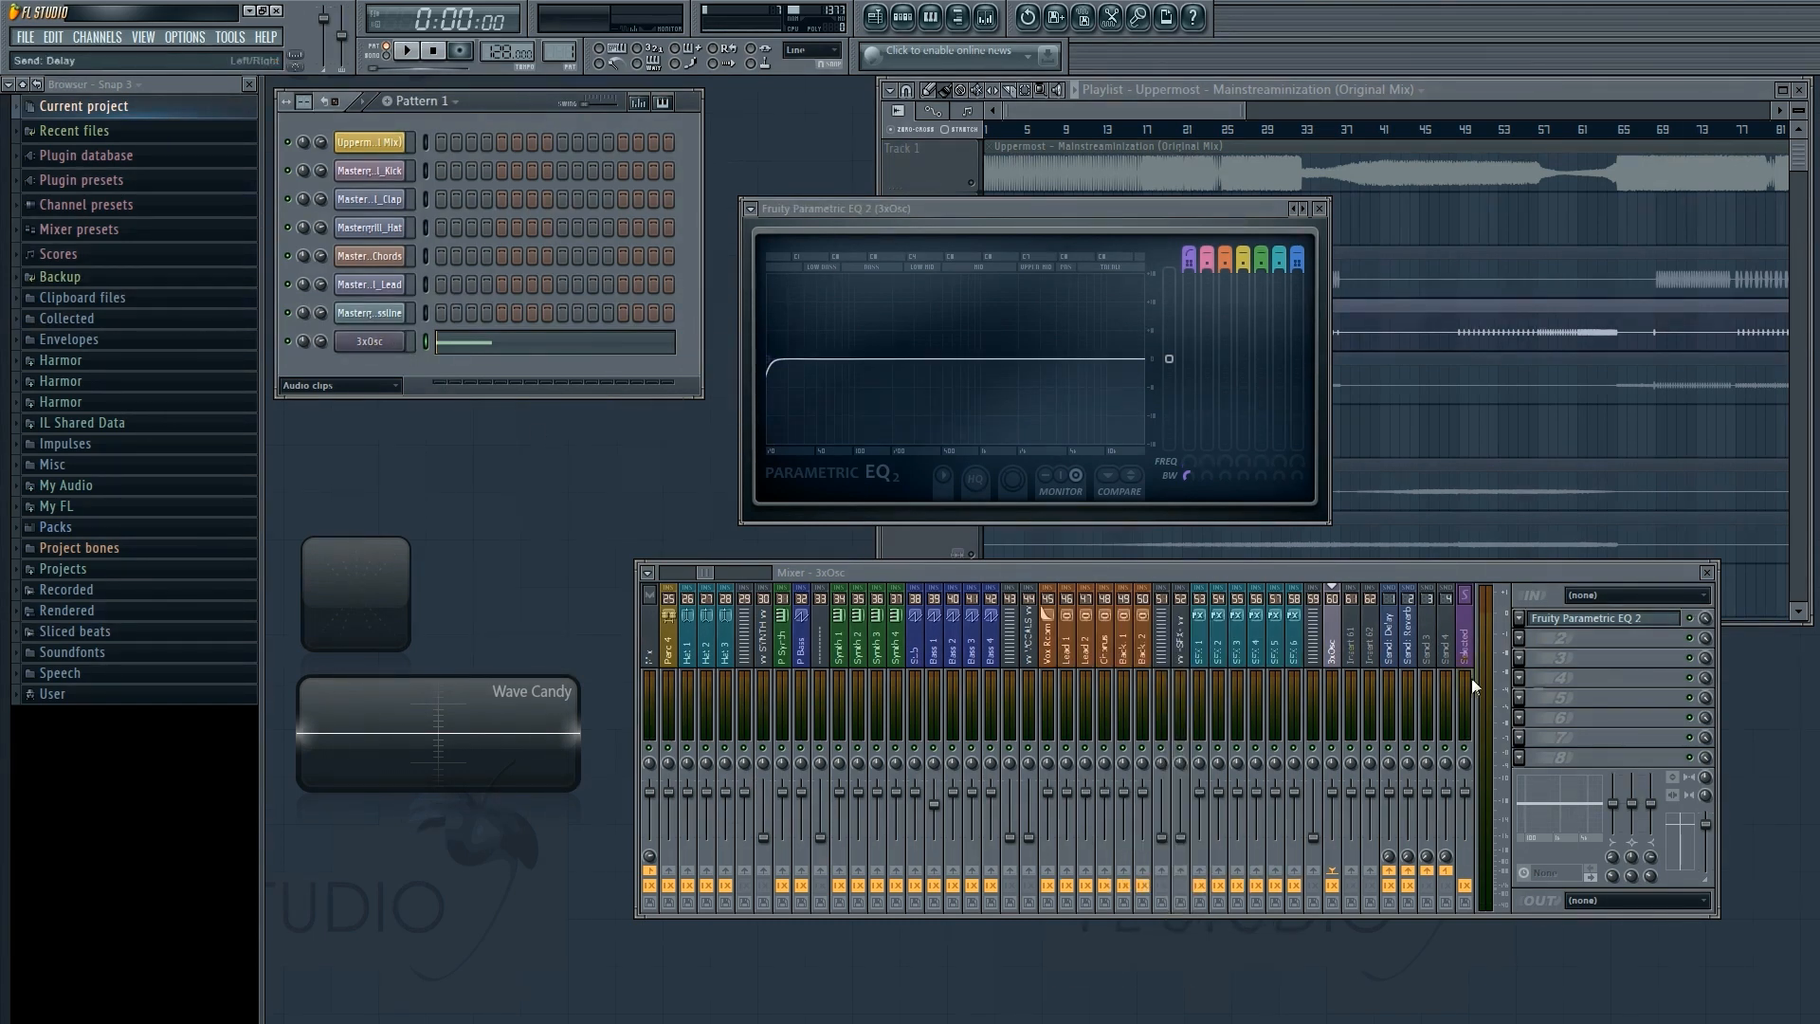
{"action": "key", "text": "space"}
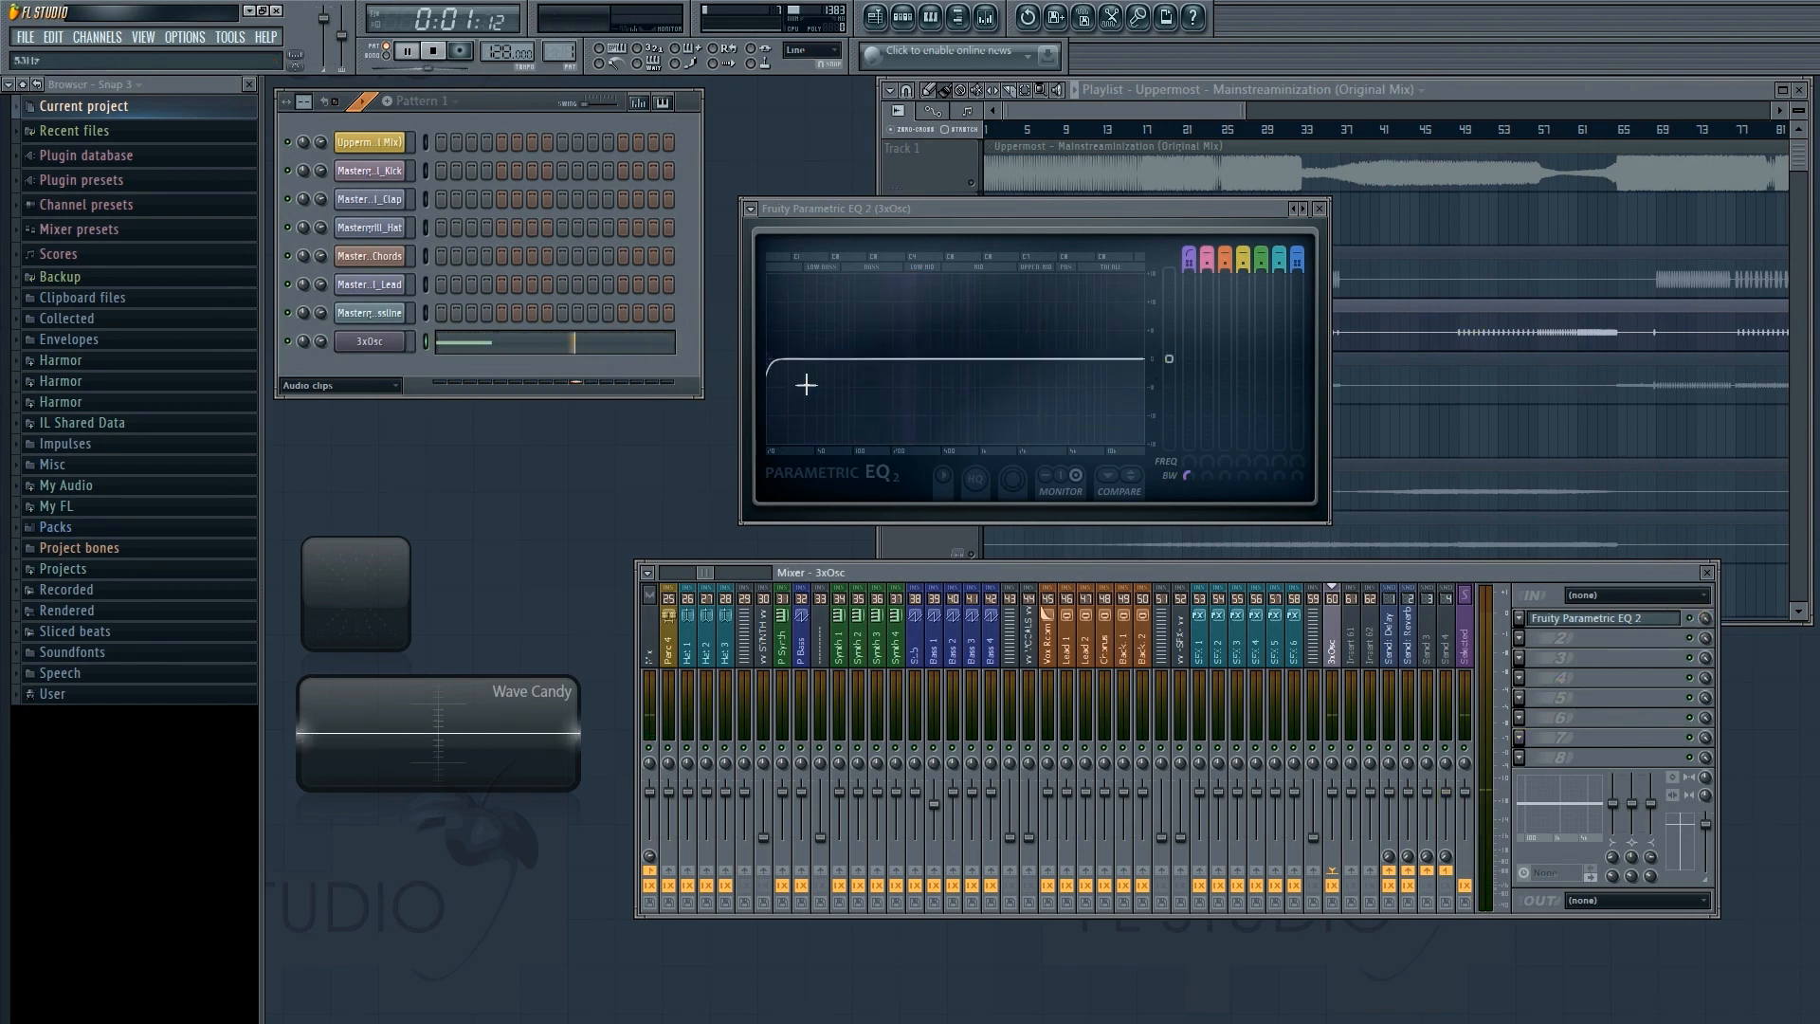
Return band 1's high-pass to the lowest frequencies, at about 20 Hz, and stop the 3xOsc playback.
{"action": "left_click_drag", "start_coordinate": [786, 367], "coordinate": [749, 358]}
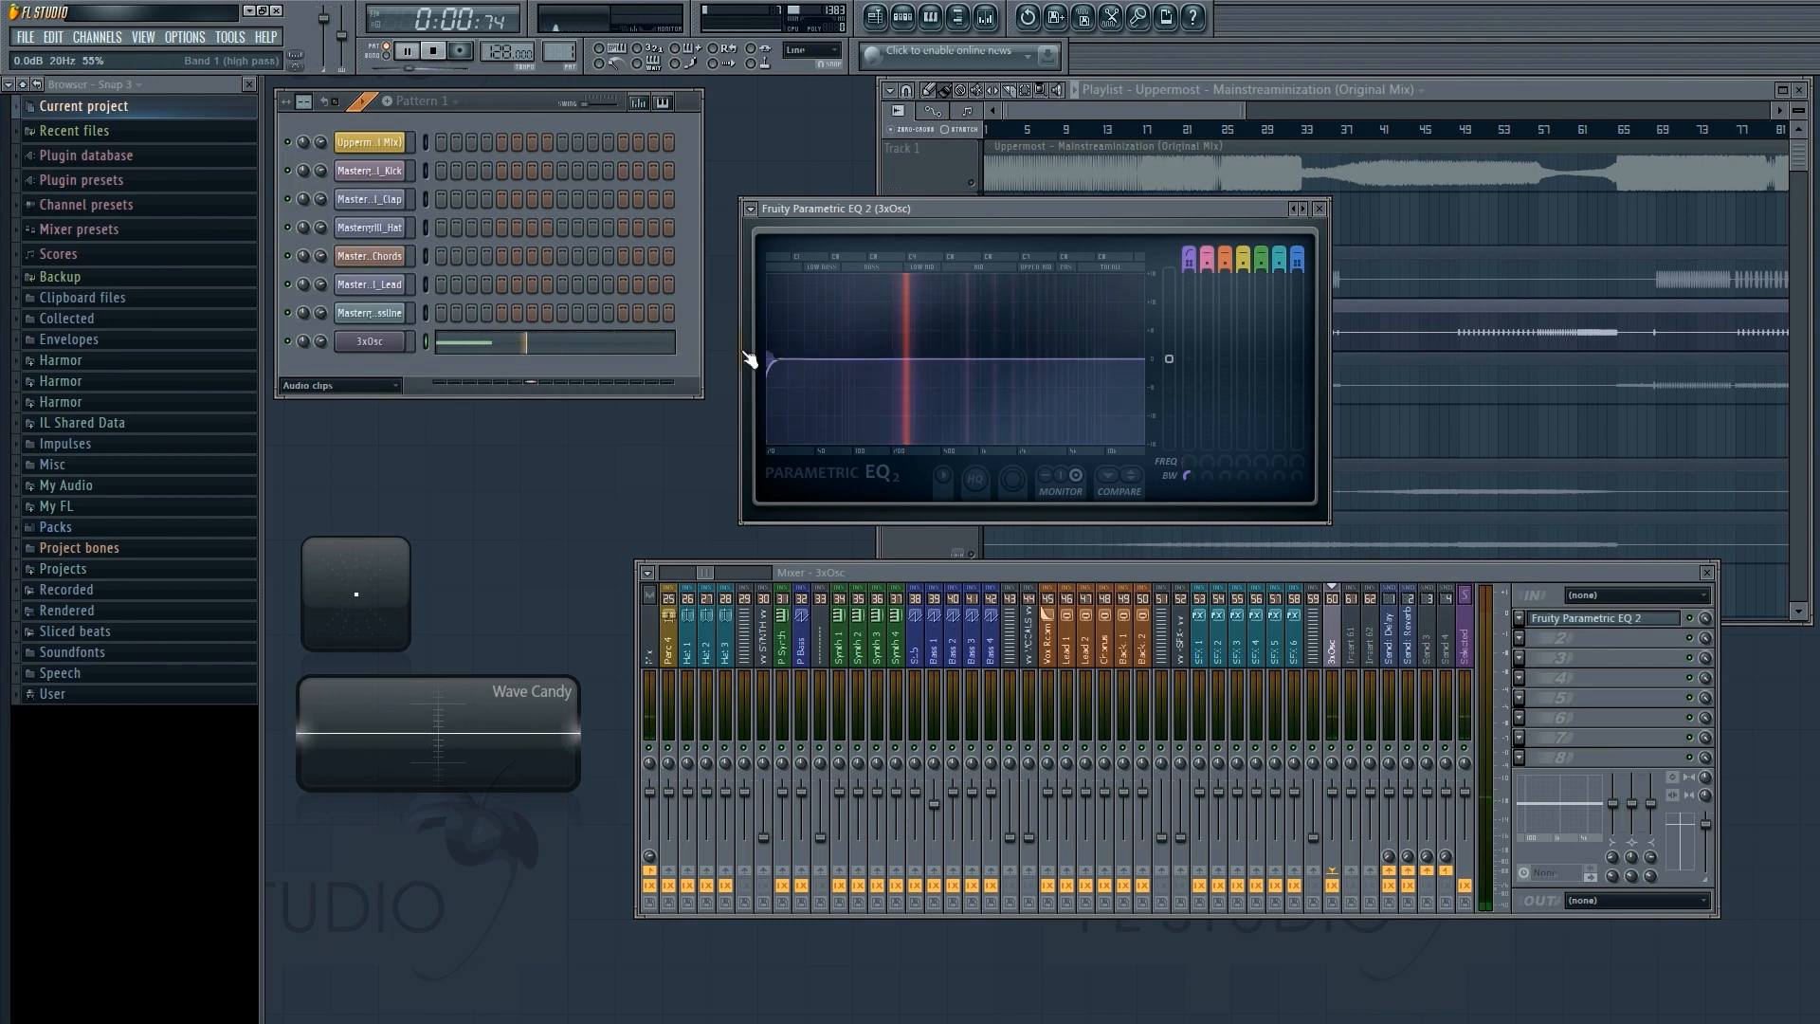
{"action": "left_click", "coordinate": [442, 52]}
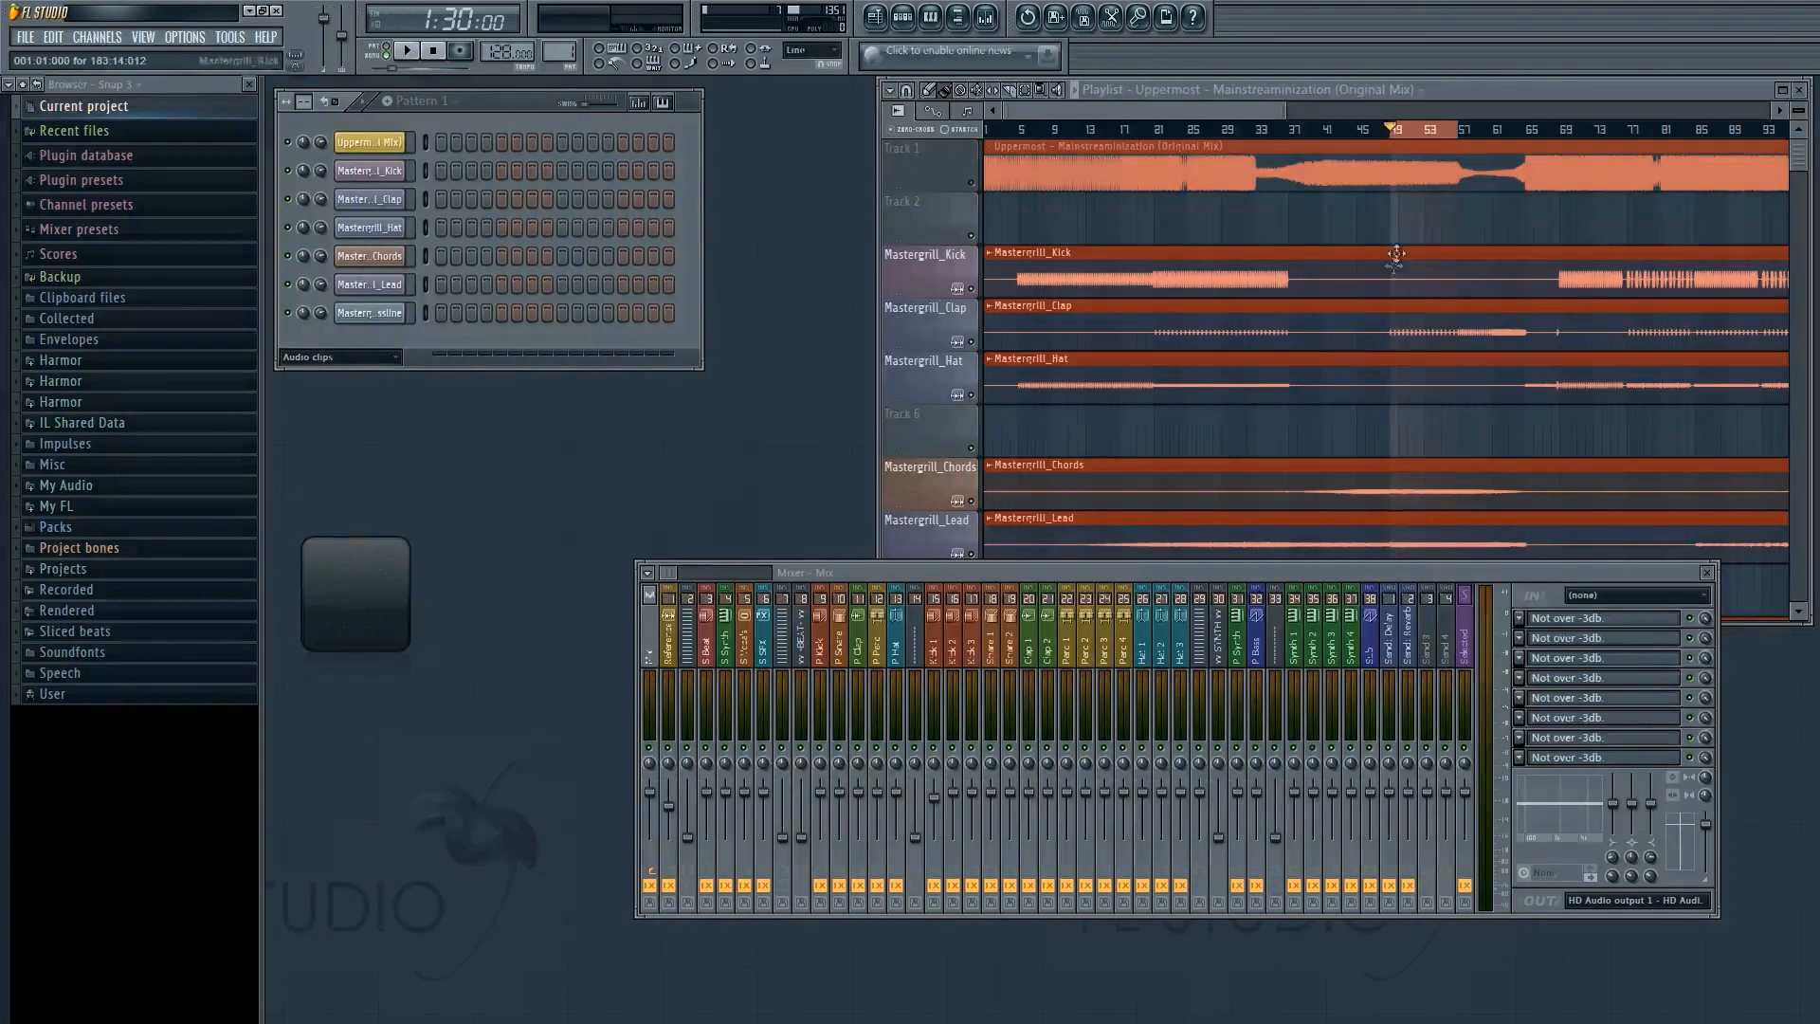
Open the SPAN analyzer from the Selected mixer track and arrange it with the vectorscope so both can be seen.
{"action": "left_click", "coordinate": [1467, 625]}
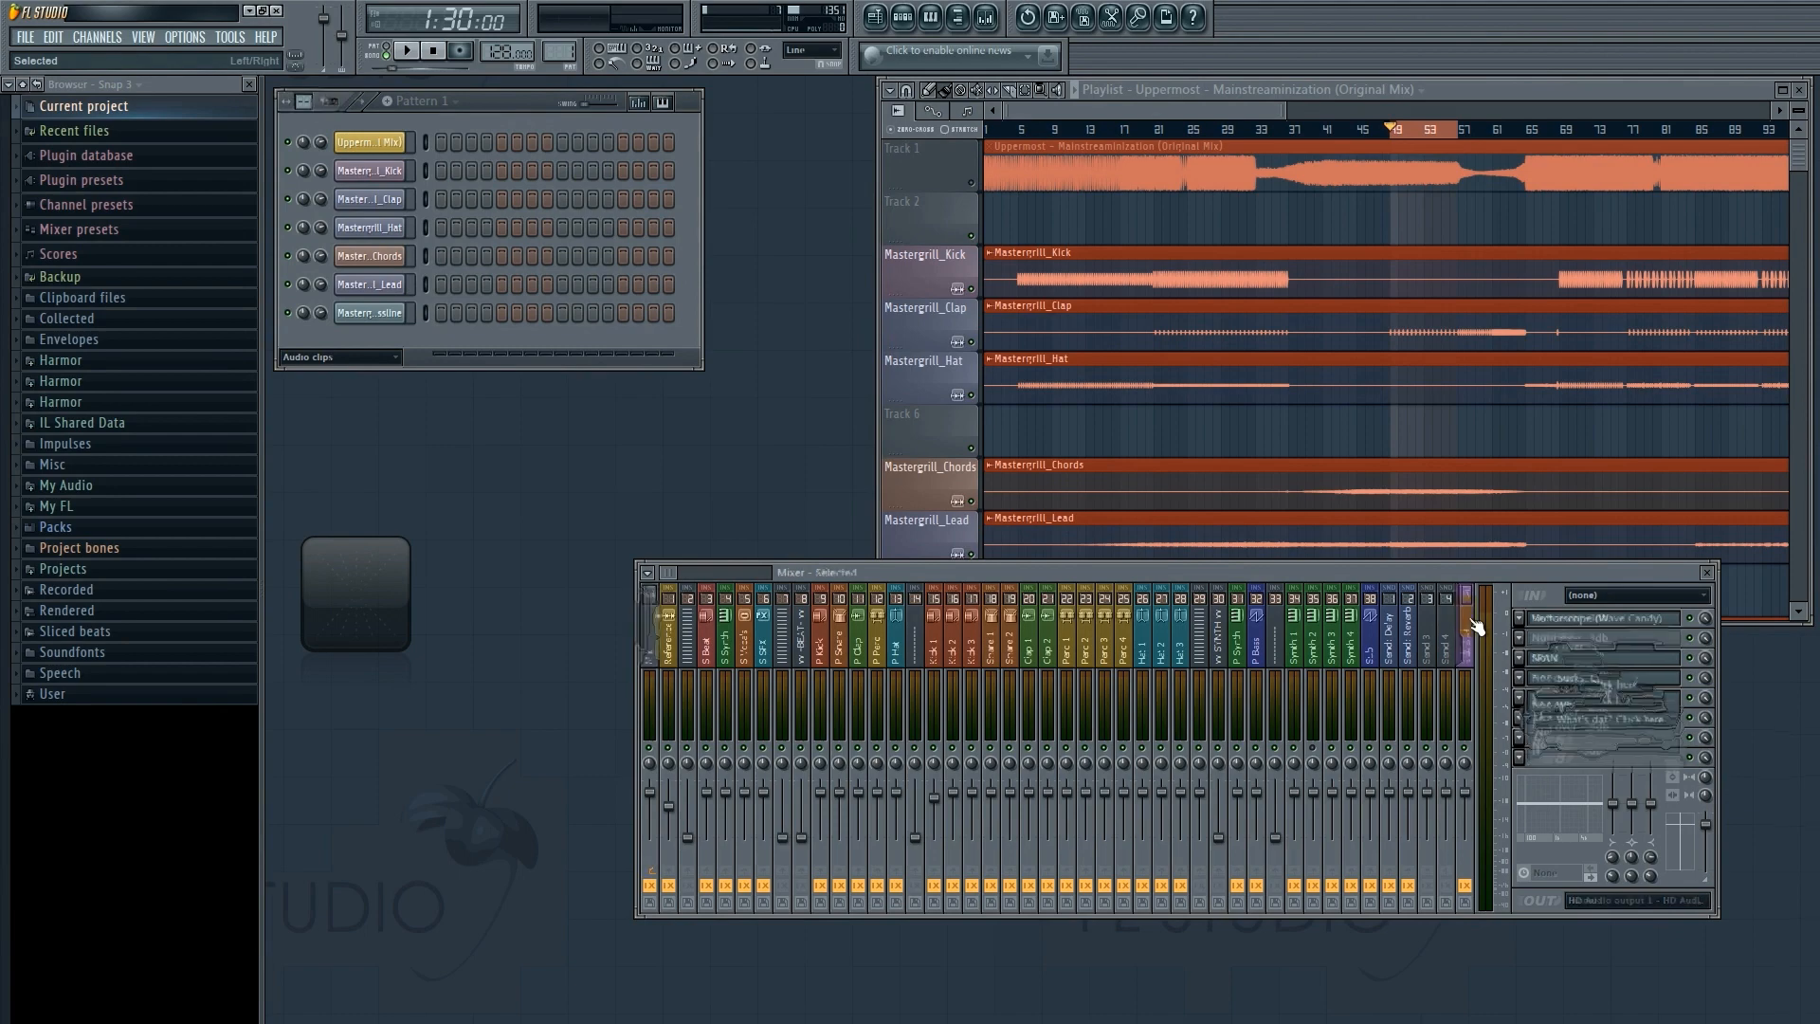
{"action": "left_click", "coordinate": [1553, 657]}
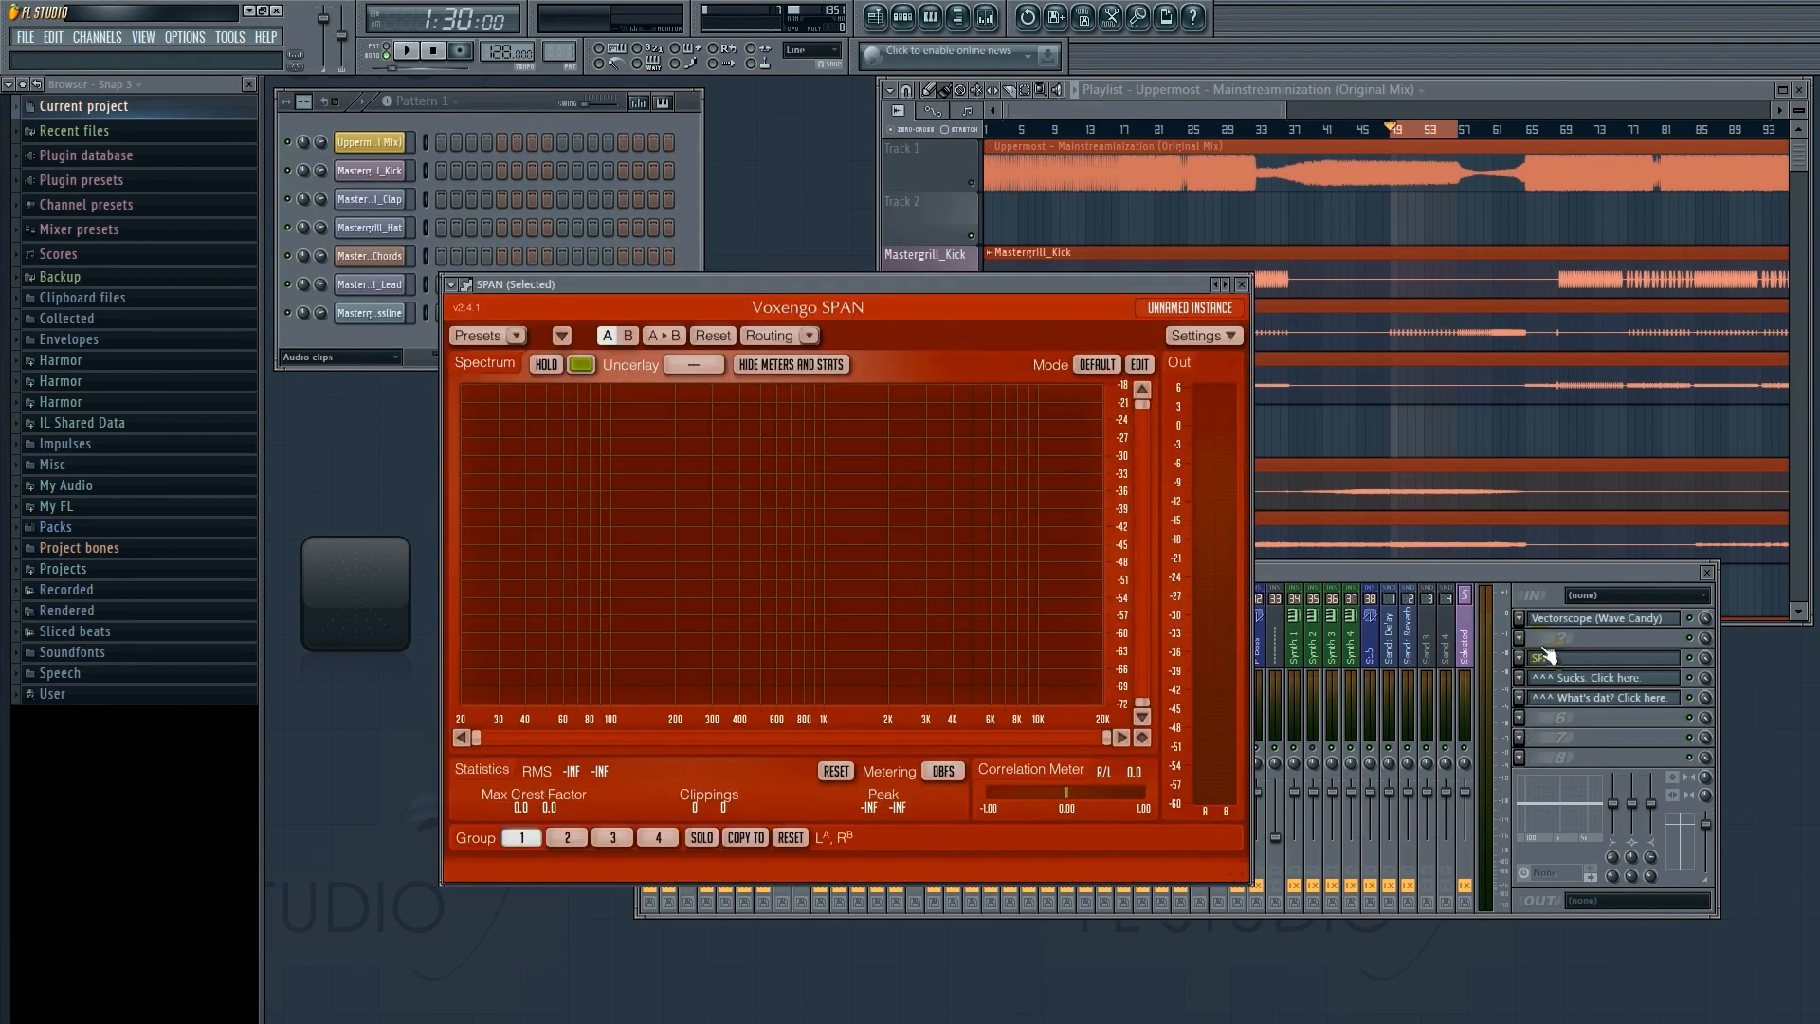
{"action": "left_click_drag", "start_coordinate": [1111, 277], "coordinate": [968, 259]}
{"action": "left_click_drag", "start_coordinate": [370, 597], "coordinate": [786, 155]}
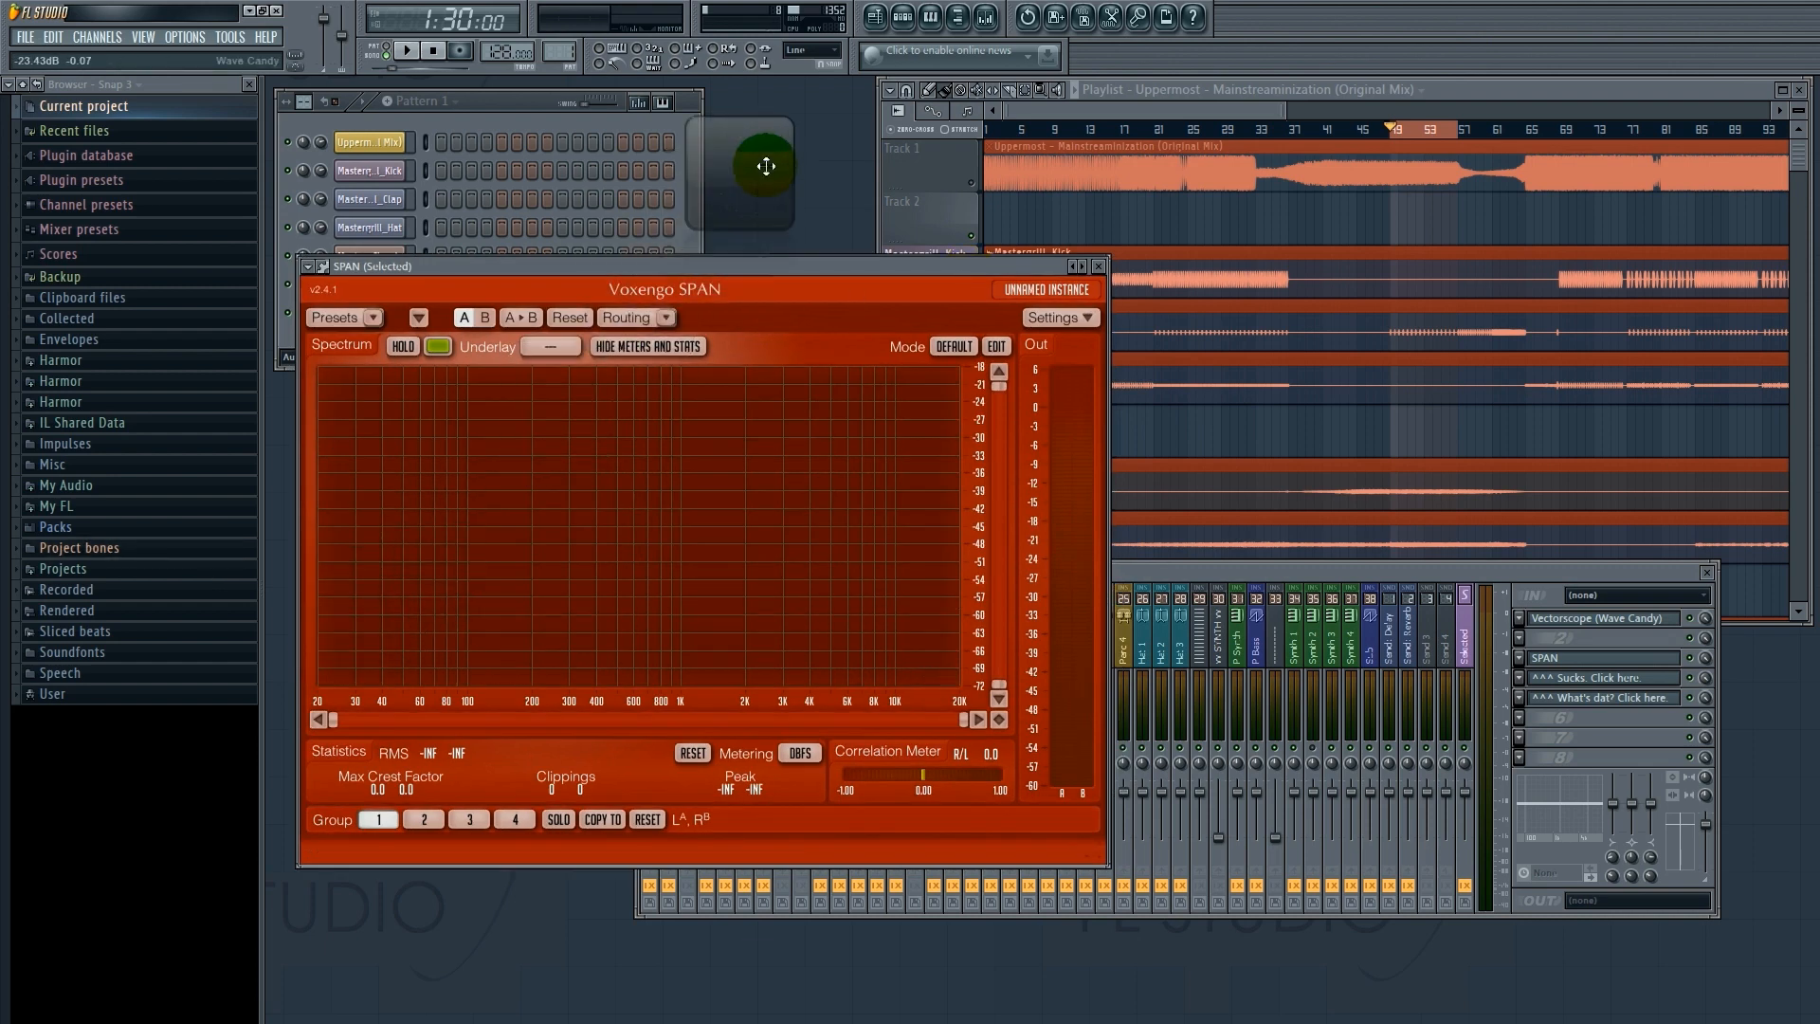
Select the Synth 1 mixer track, play the song from bar 49 while watching SPAN, and pause playback.
{"action": "left_click", "coordinate": [1257, 594]}
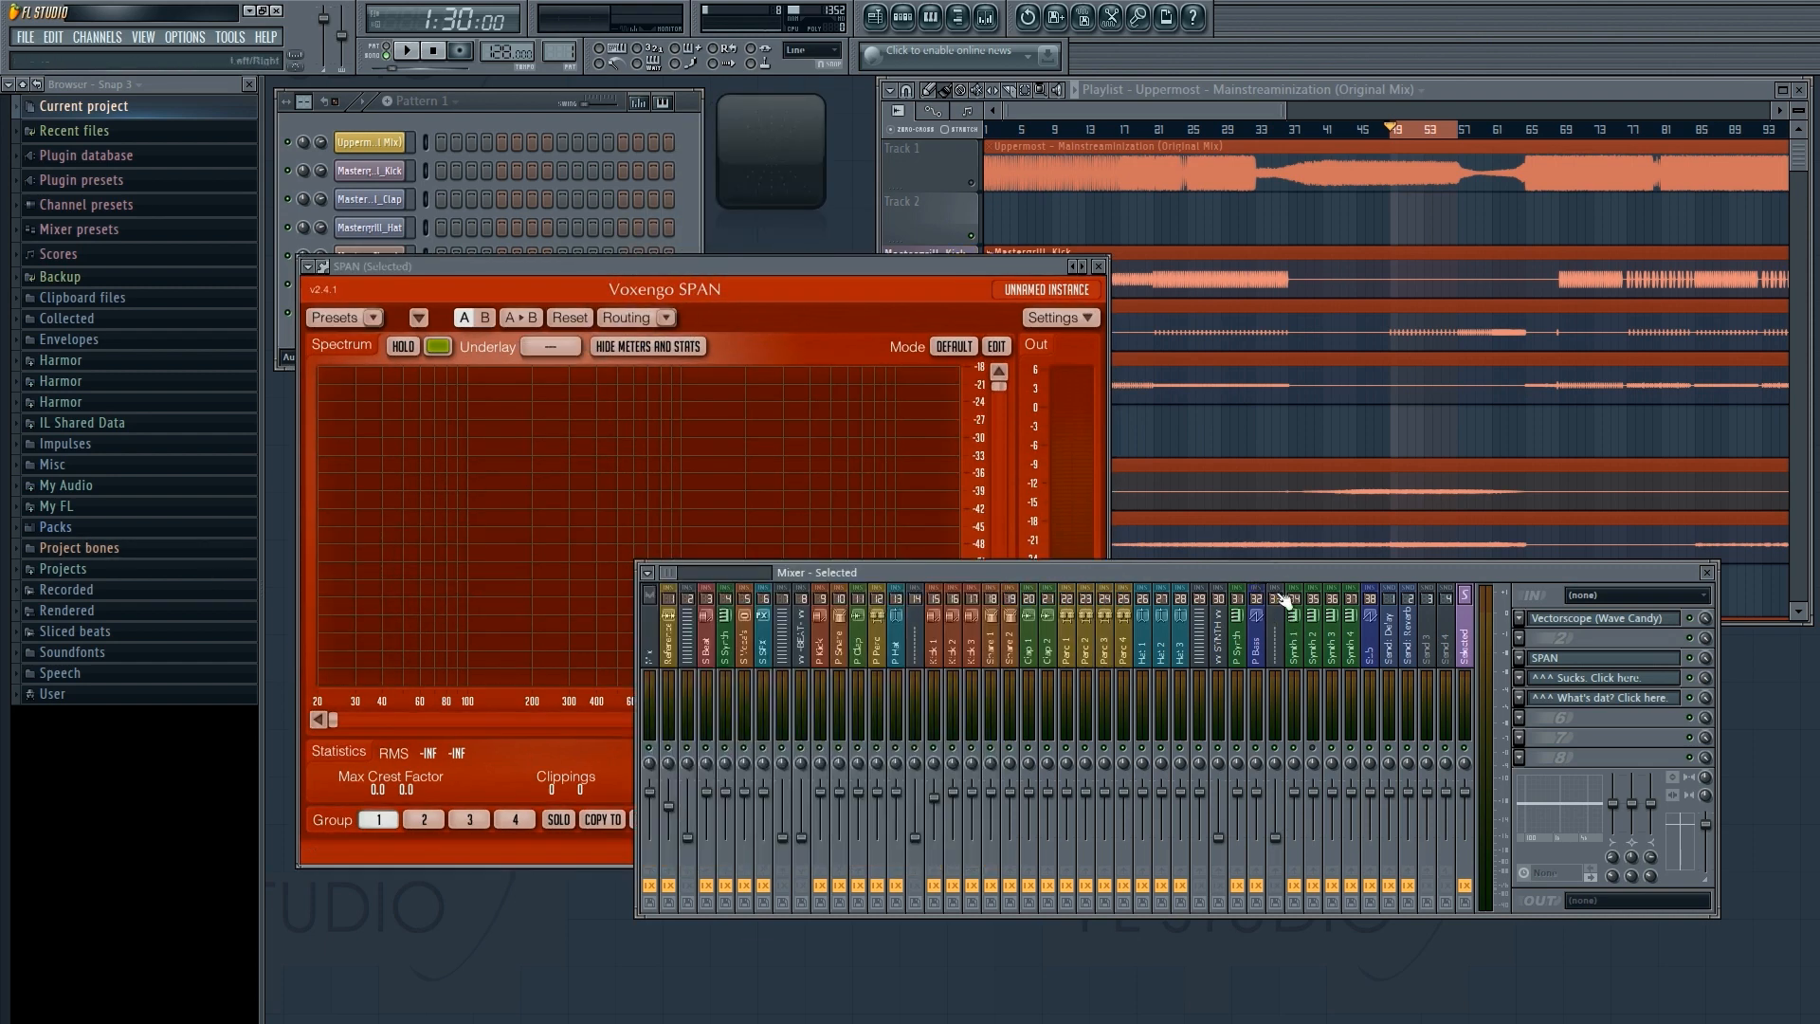
{"action": "left_click", "coordinate": [1297, 644]}
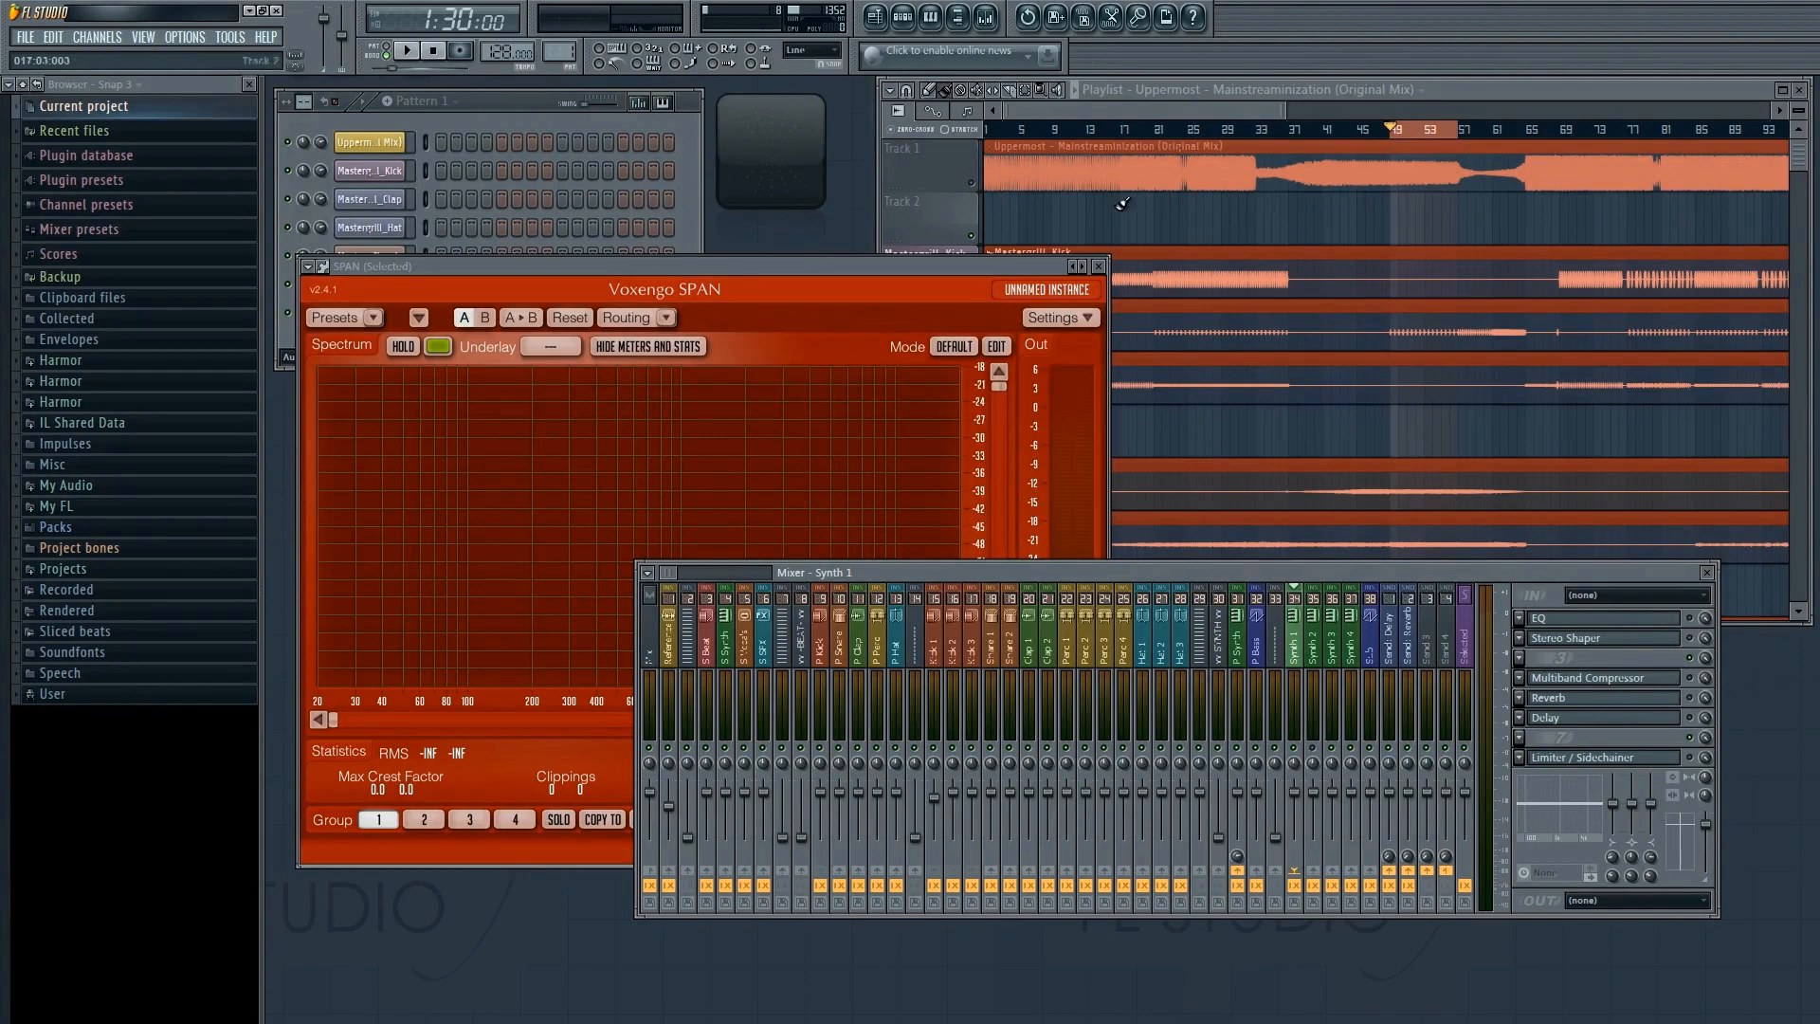
{"action": "left_click", "coordinate": [1070, 82]}
{"action": "key", "text": "space"}
{"action": "left_click", "coordinate": [780, 273]}
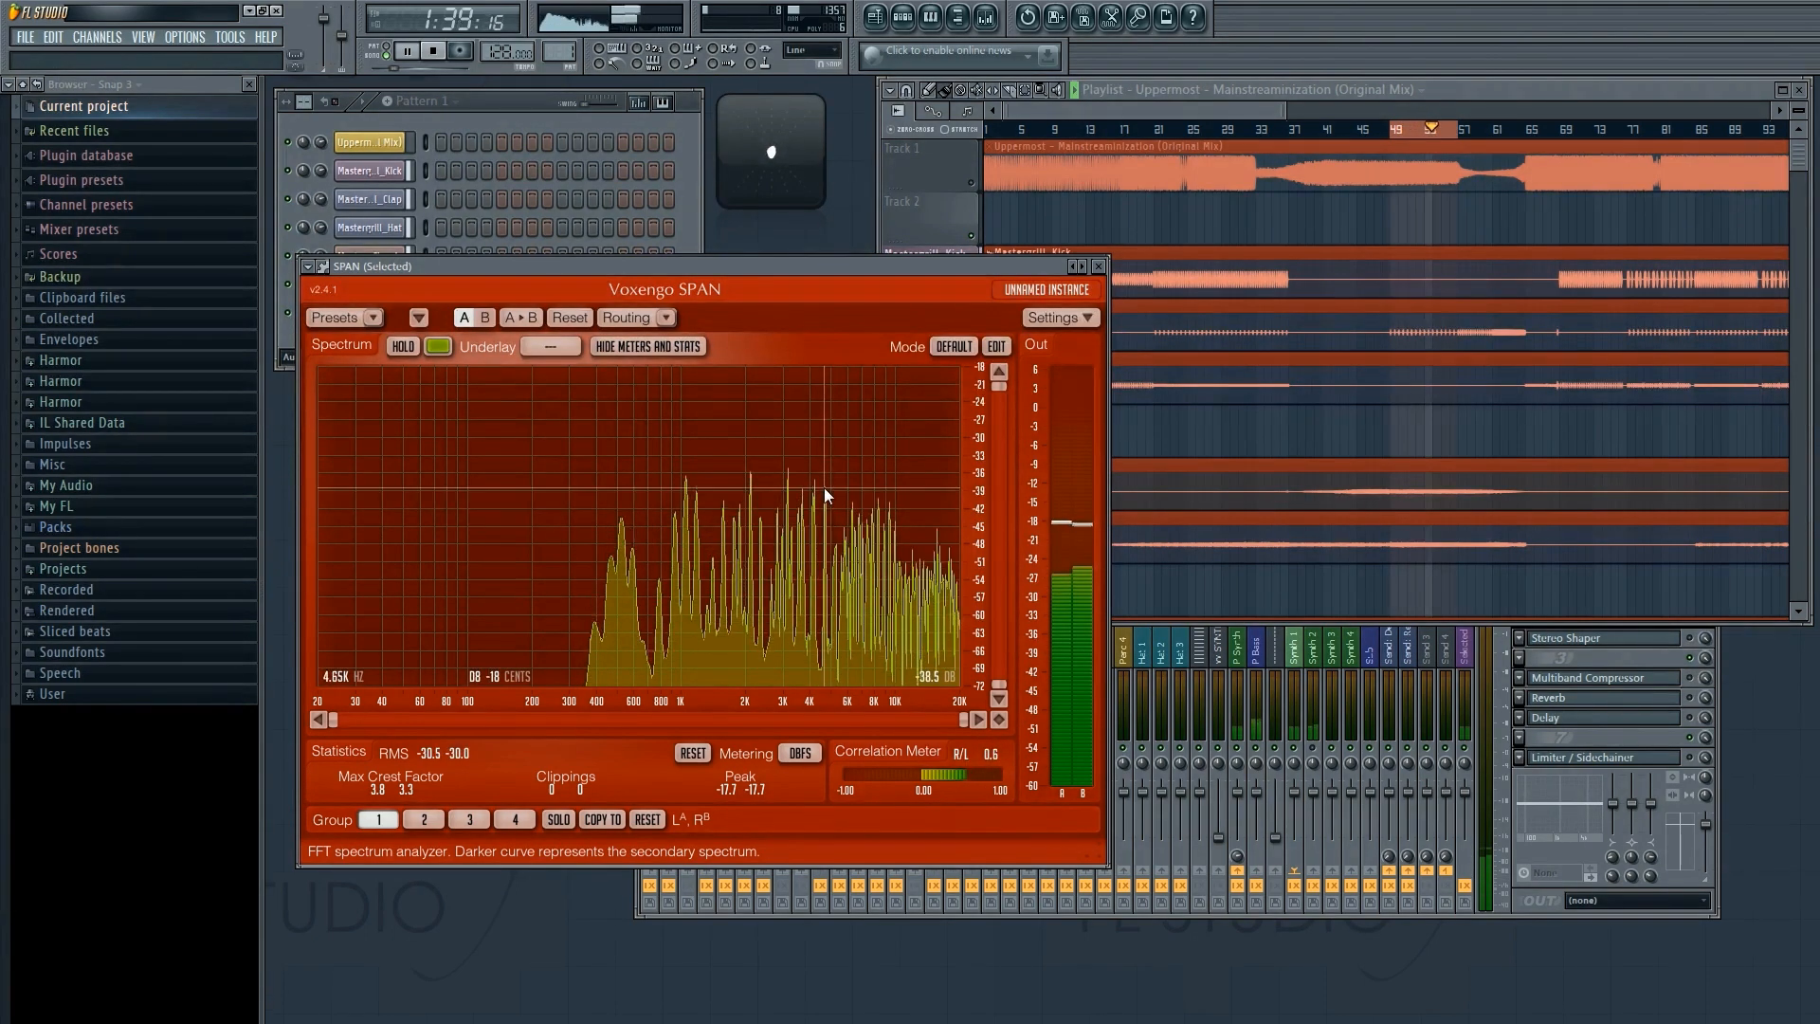
{"action": "left_click", "coordinate": [408, 52]}
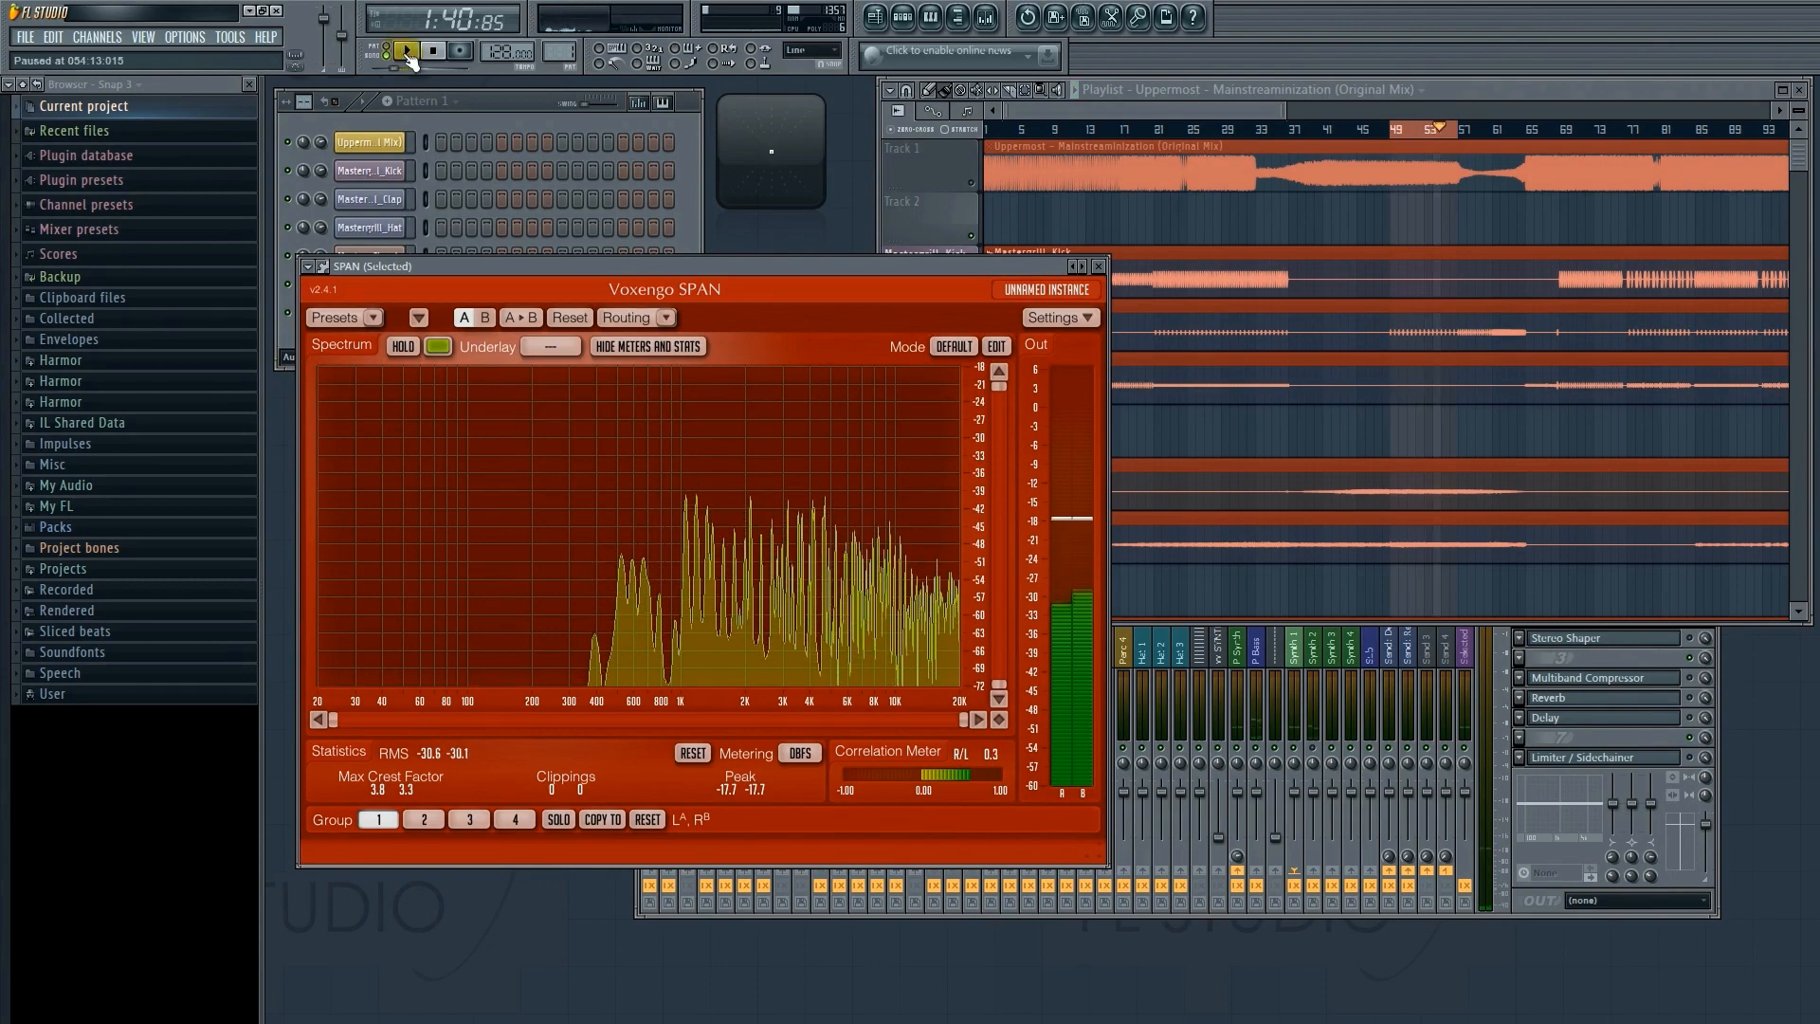
Open the P Bass track's EQ and cut band 5 by about 3.4 dB at 1668 Hz.
{"action": "left_click", "coordinate": [1222, 659]}
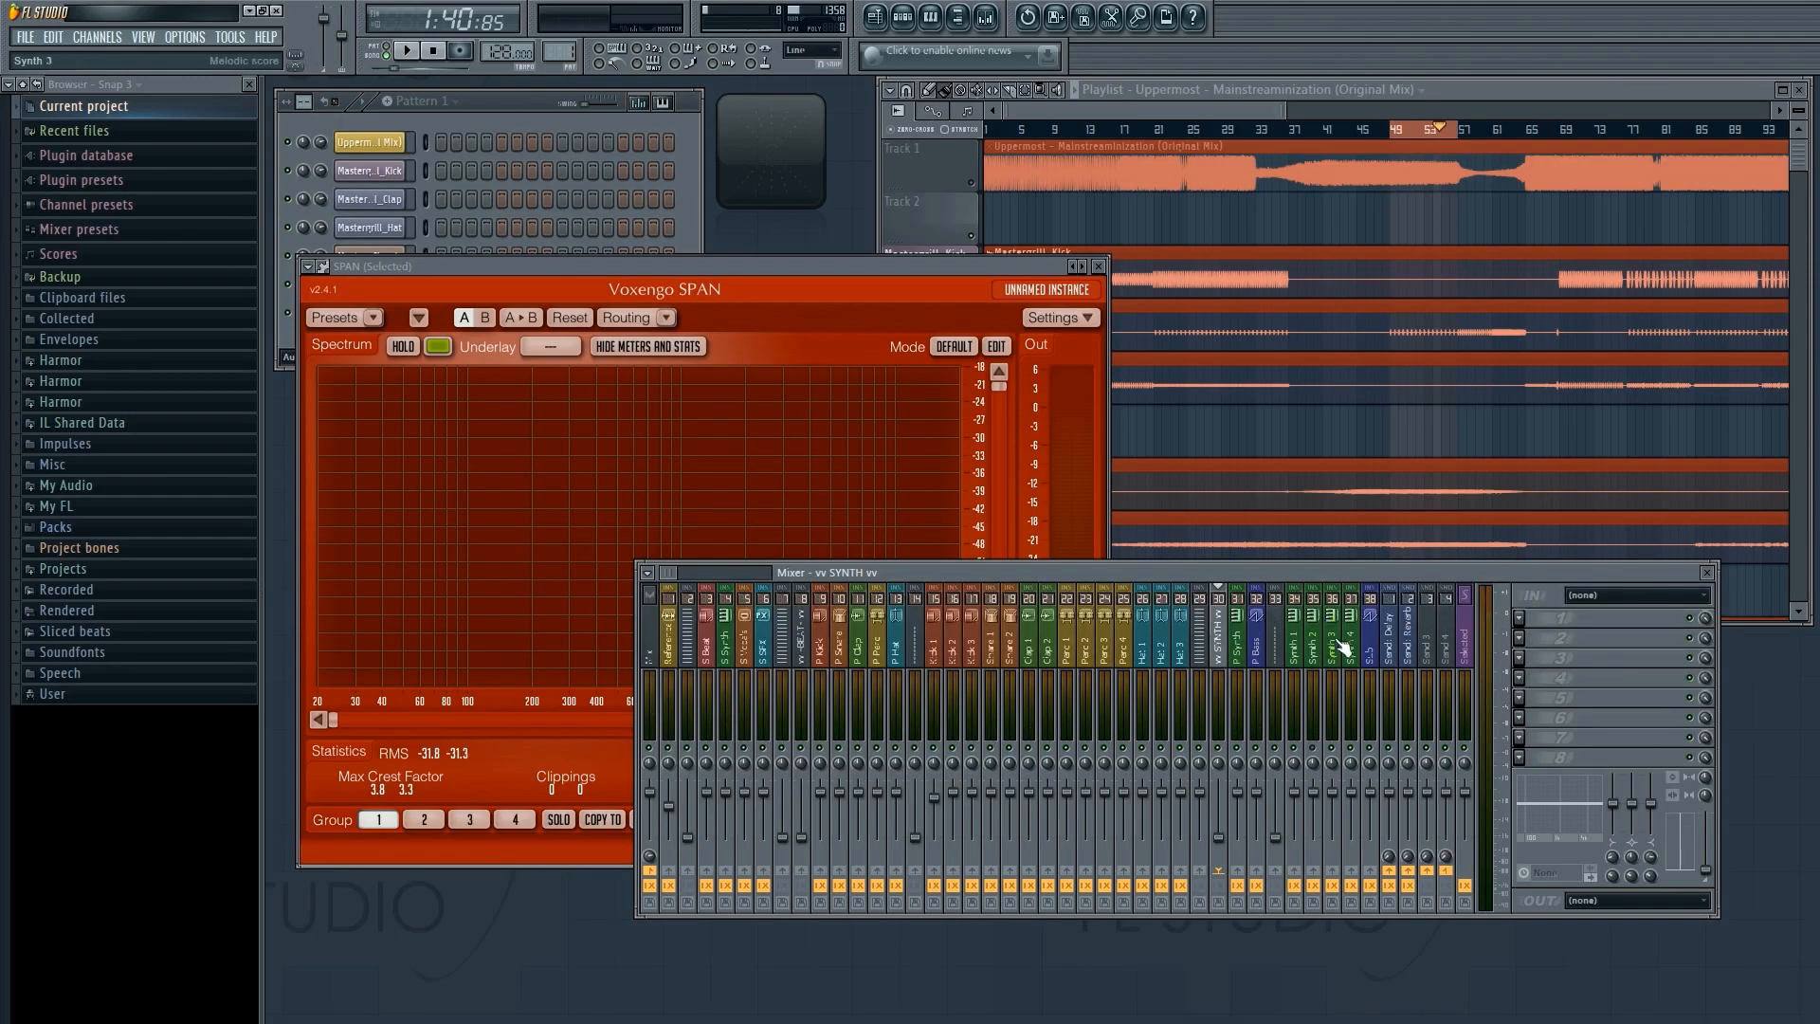
{"action": "left_click", "coordinate": [1256, 636]}
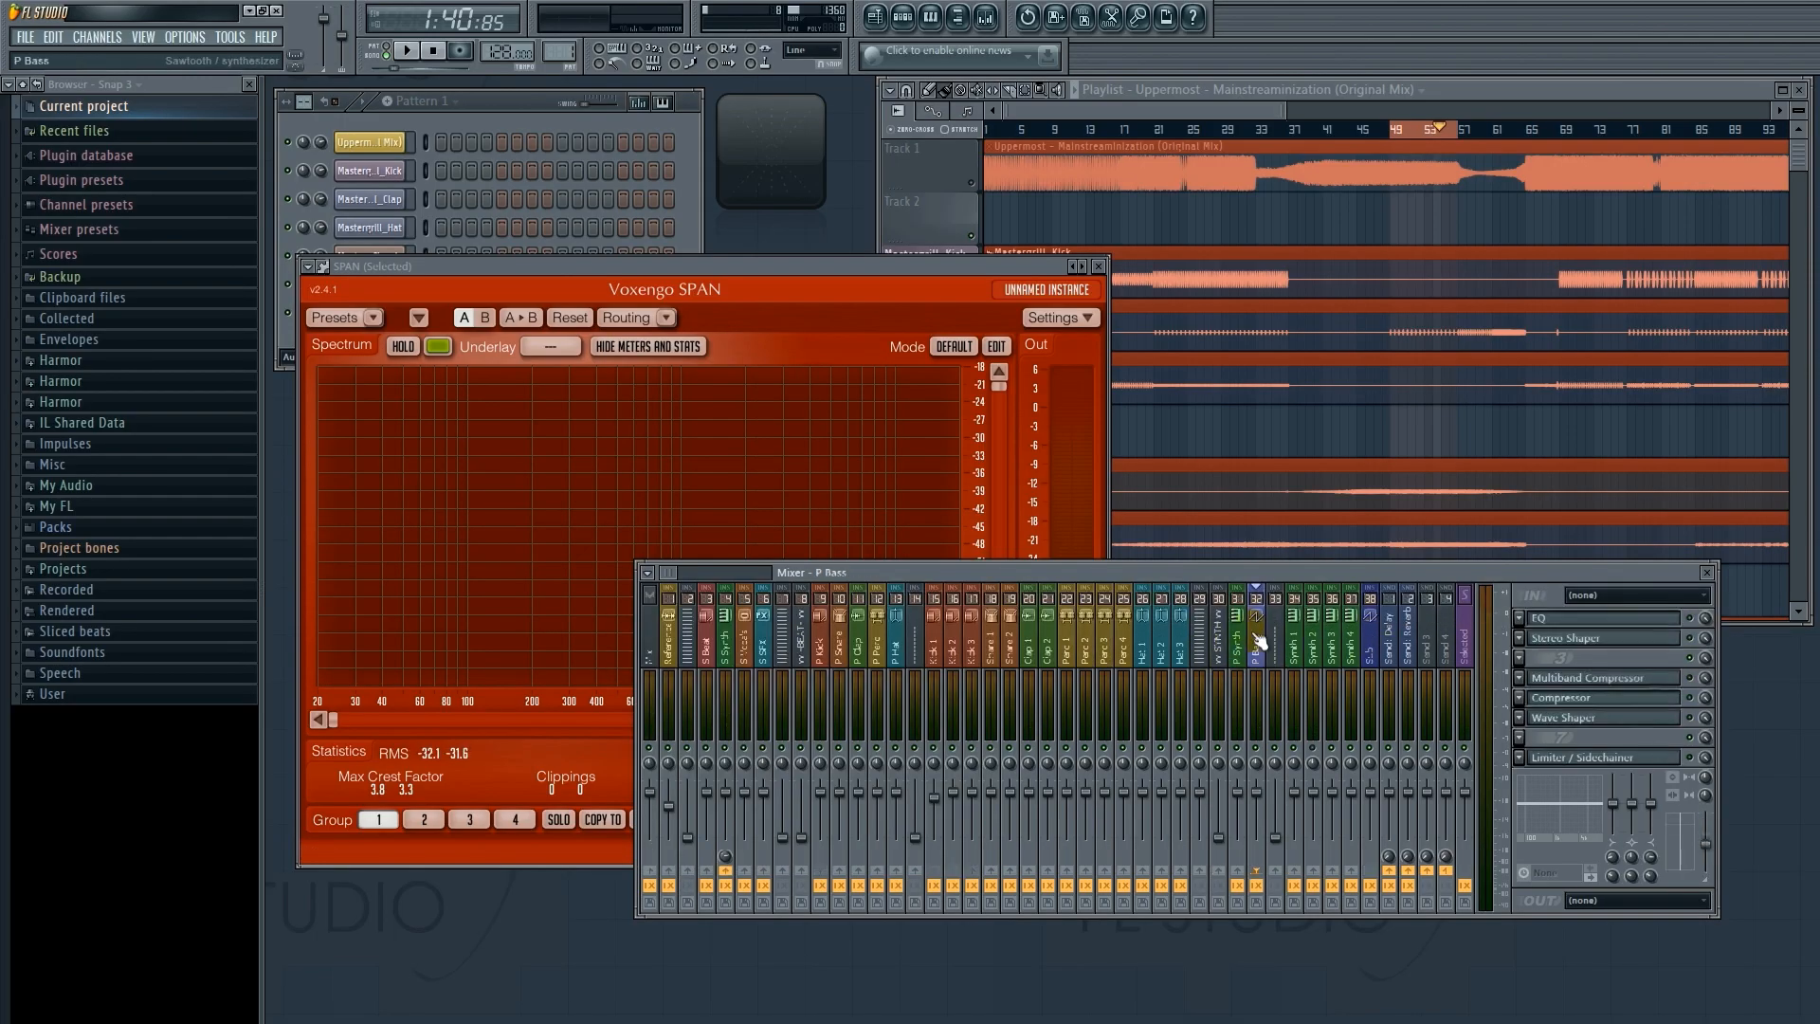
{"action": "left_click", "coordinate": [1628, 621]}
{"action": "left_click_drag", "start_coordinate": [607, 209], "coordinate": [1070, 383]}
{"action": "left_click_drag", "start_coordinate": [1004, 533], "coordinate": [1014, 553]}
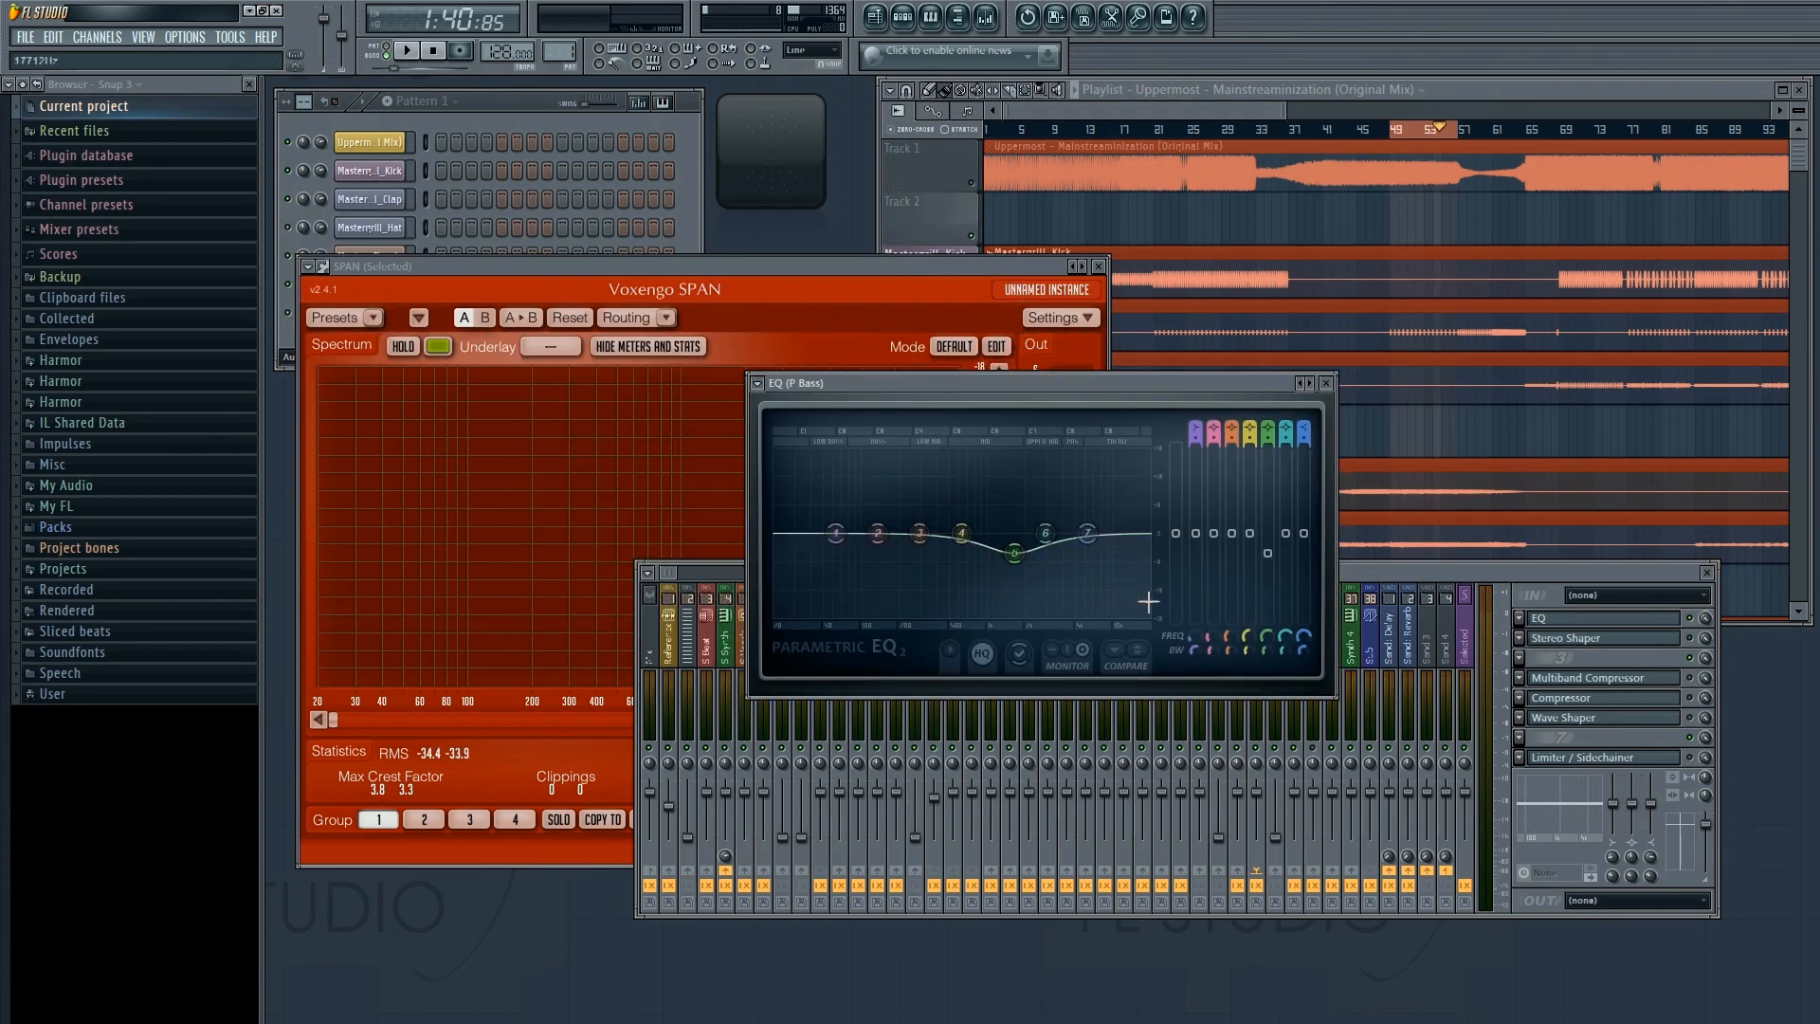
{"action": "left_click_drag", "start_coordinate": [1274, 657], "coordinate": [1289, 618]}
{"action": "left_click_drag", "start_coordinate": [1021, 559], "coordinate": [1021, 556]}
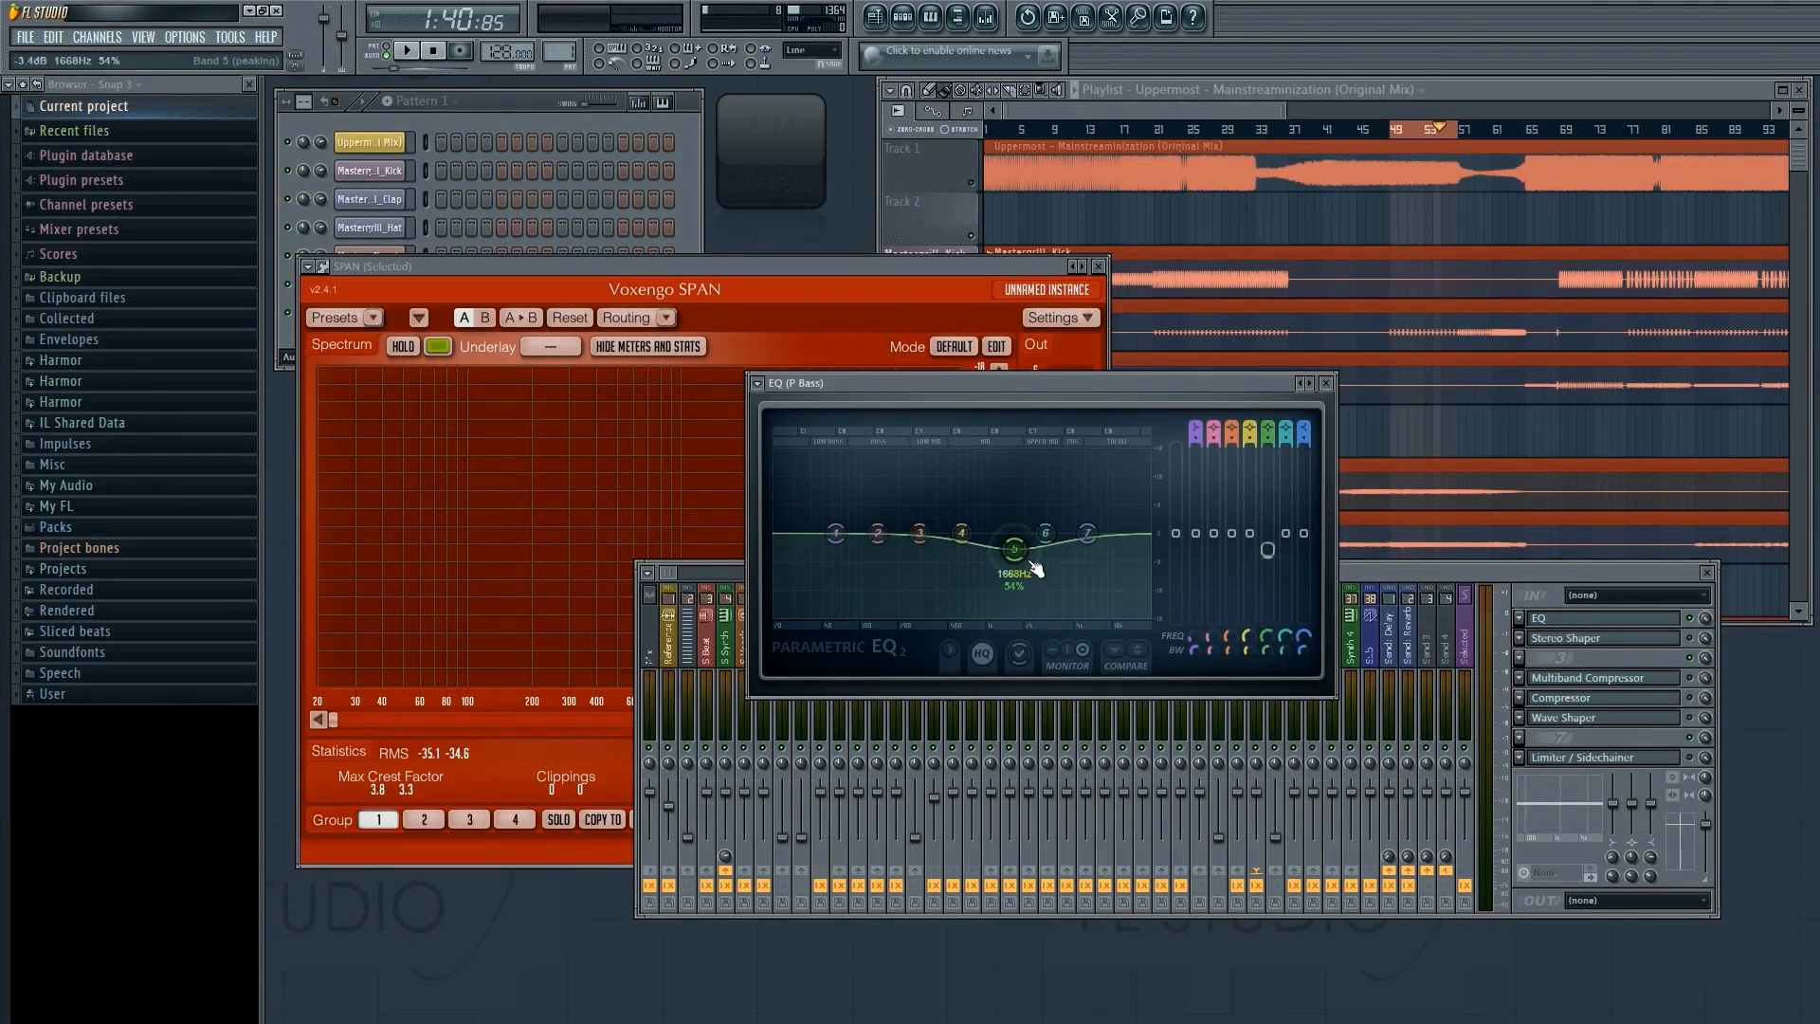
Play the marked song section to examine the P Bass signal in its EQ and SPAN, and stop playback.
{"action": "left_click", "coordinate": [1075, 143]}
{"action": "key", "text": "space"}
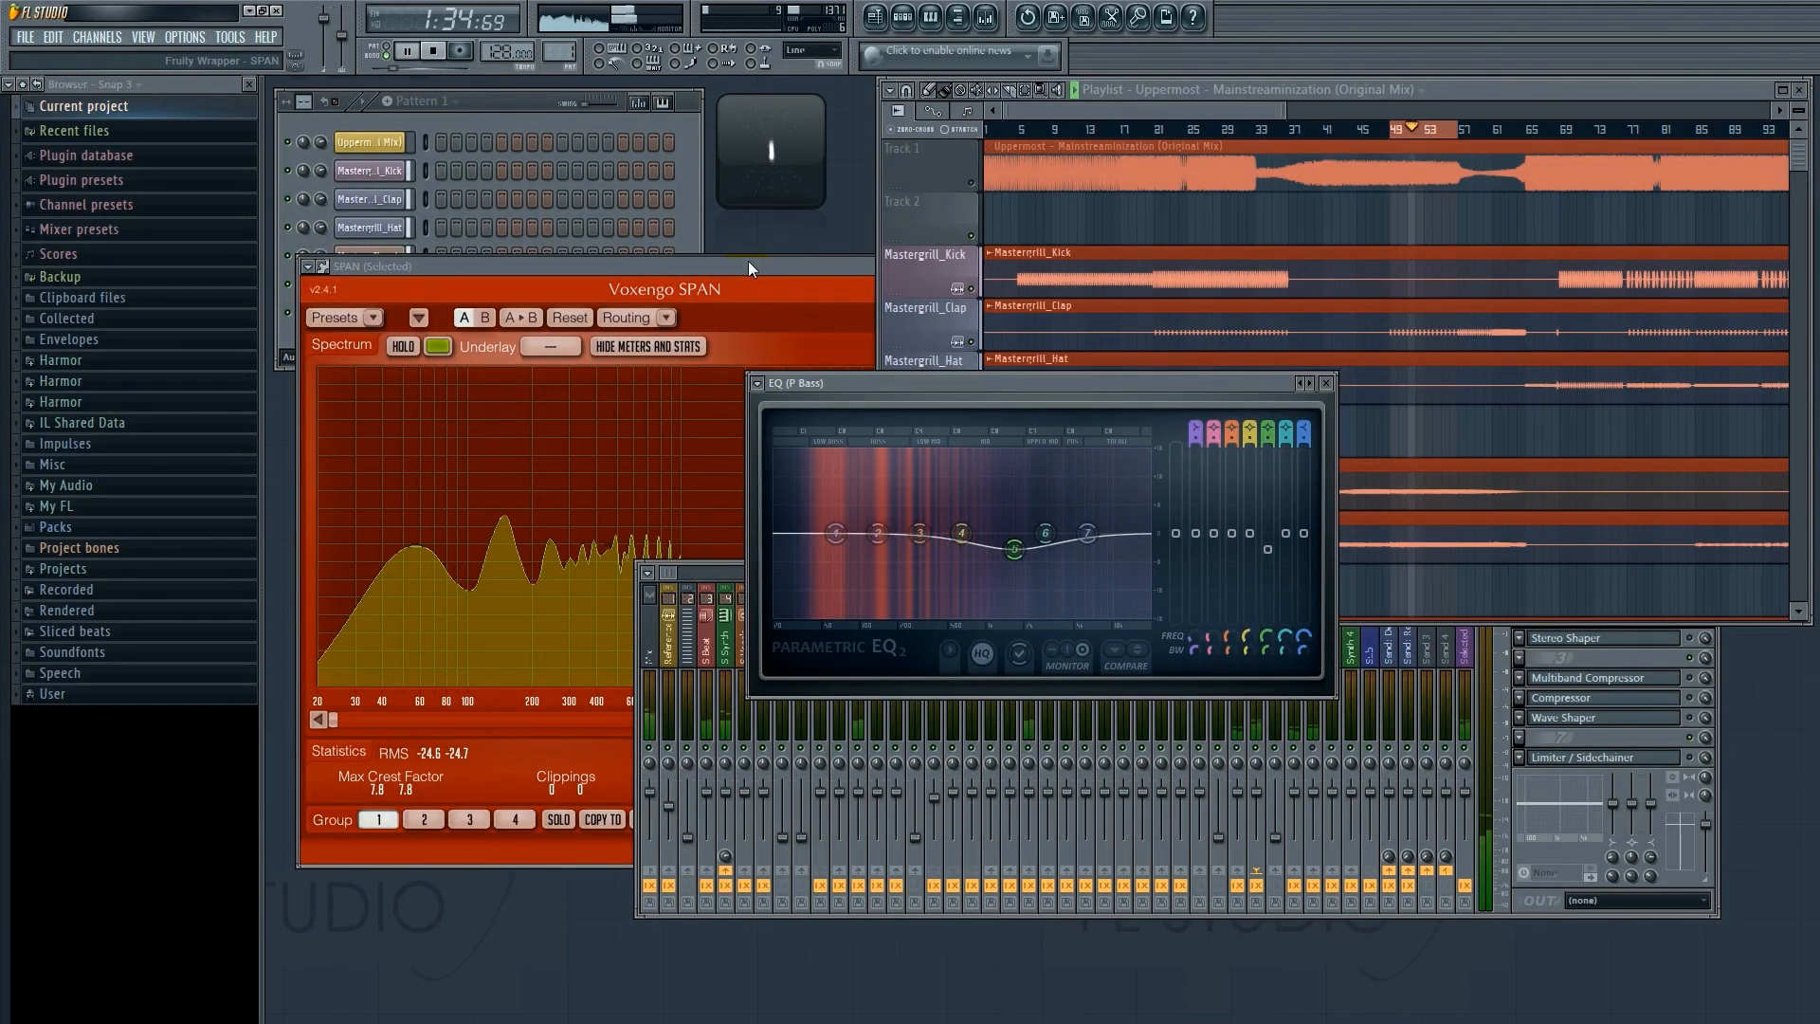
{"action": "left_click", "coordinate": [433, 55]}
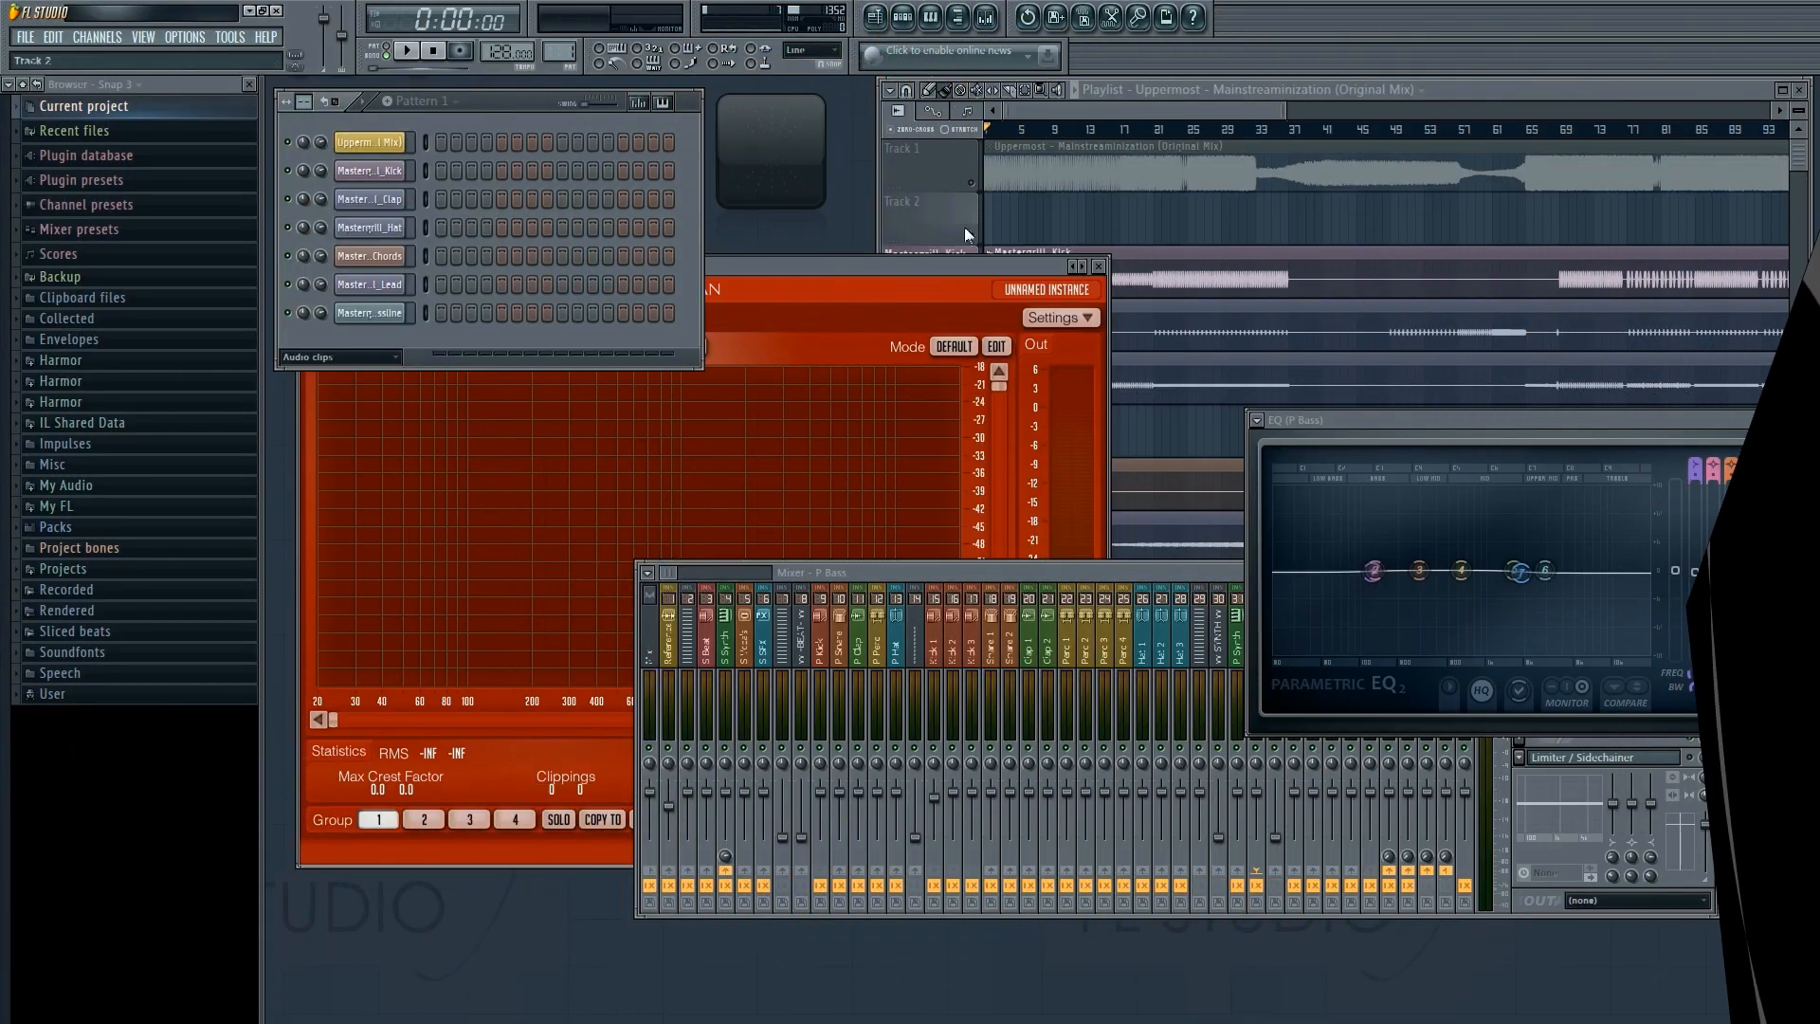
Move the SPAN window slightly higher, select the Mix master track and bring SPAN back to the front.
{"action": "left_click", "coordinate": [929, 270]}
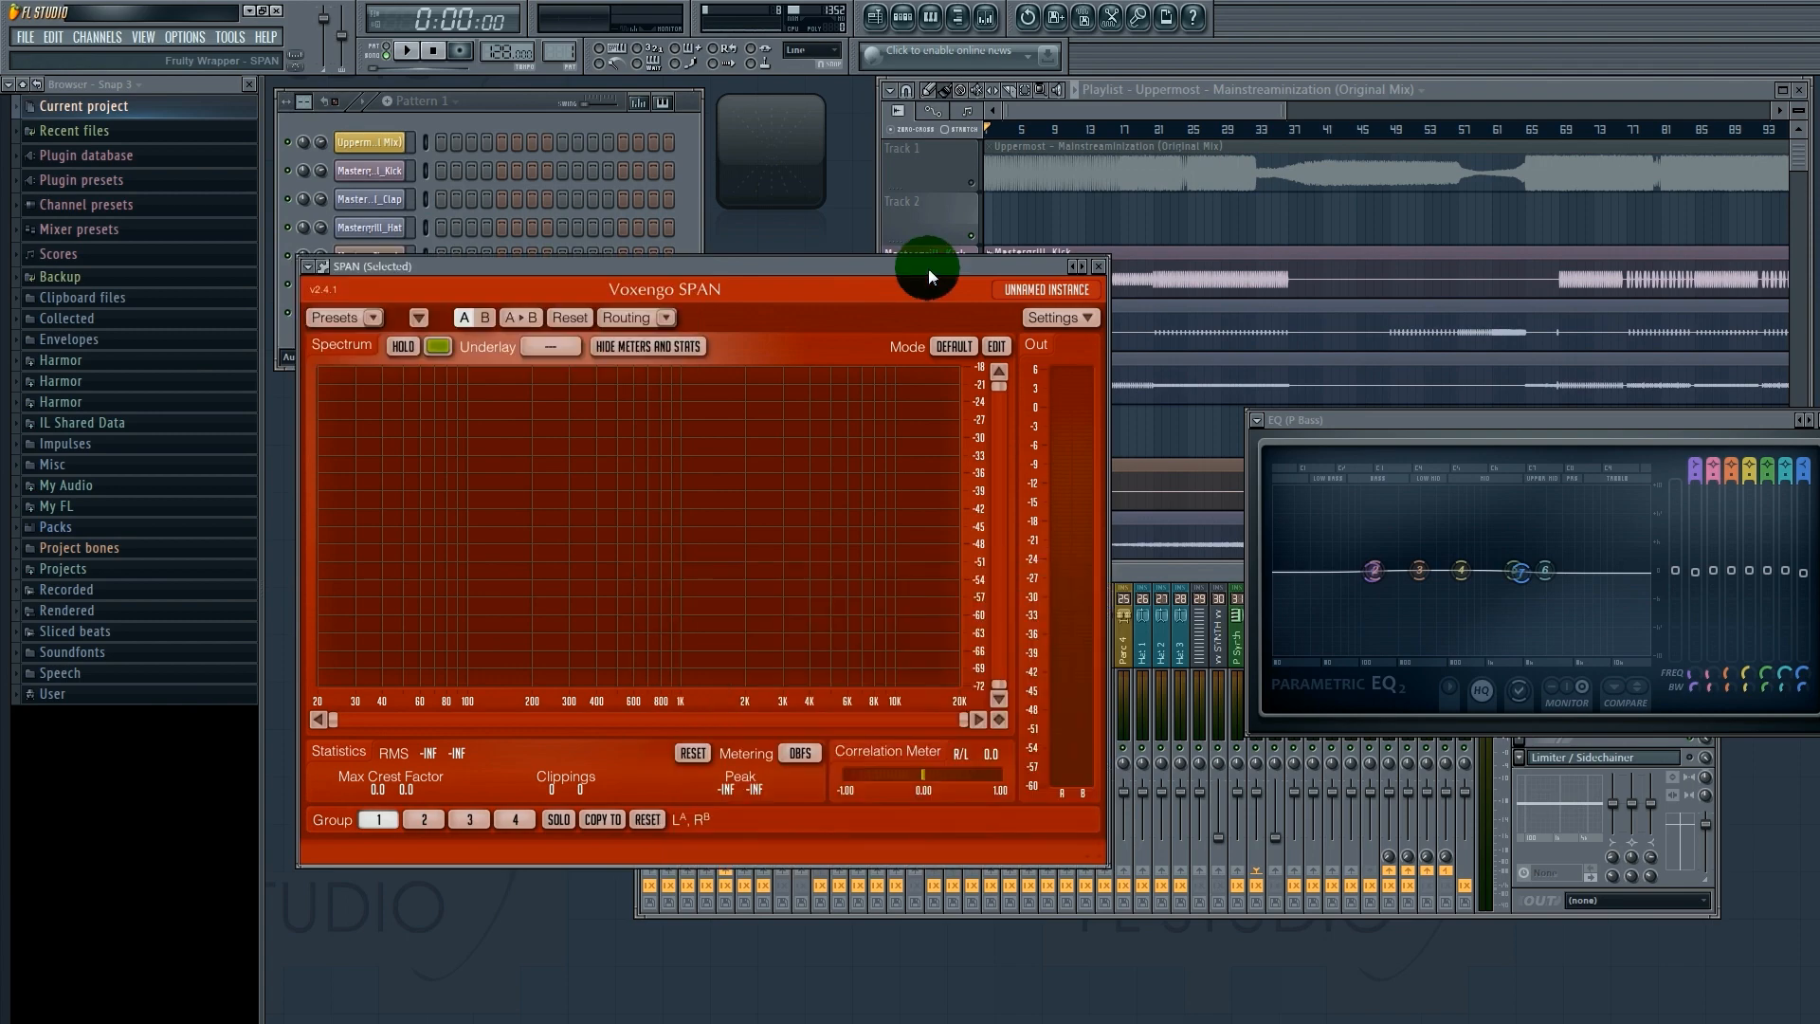
{"action": "left_click_drag", "start_coordinate": [929, 269], "coordinate": [935, 230]}
{"action": "left_click", "coordinate": [1119, 574]}
{"action": "left_click", "coordinate": [655, 612]}
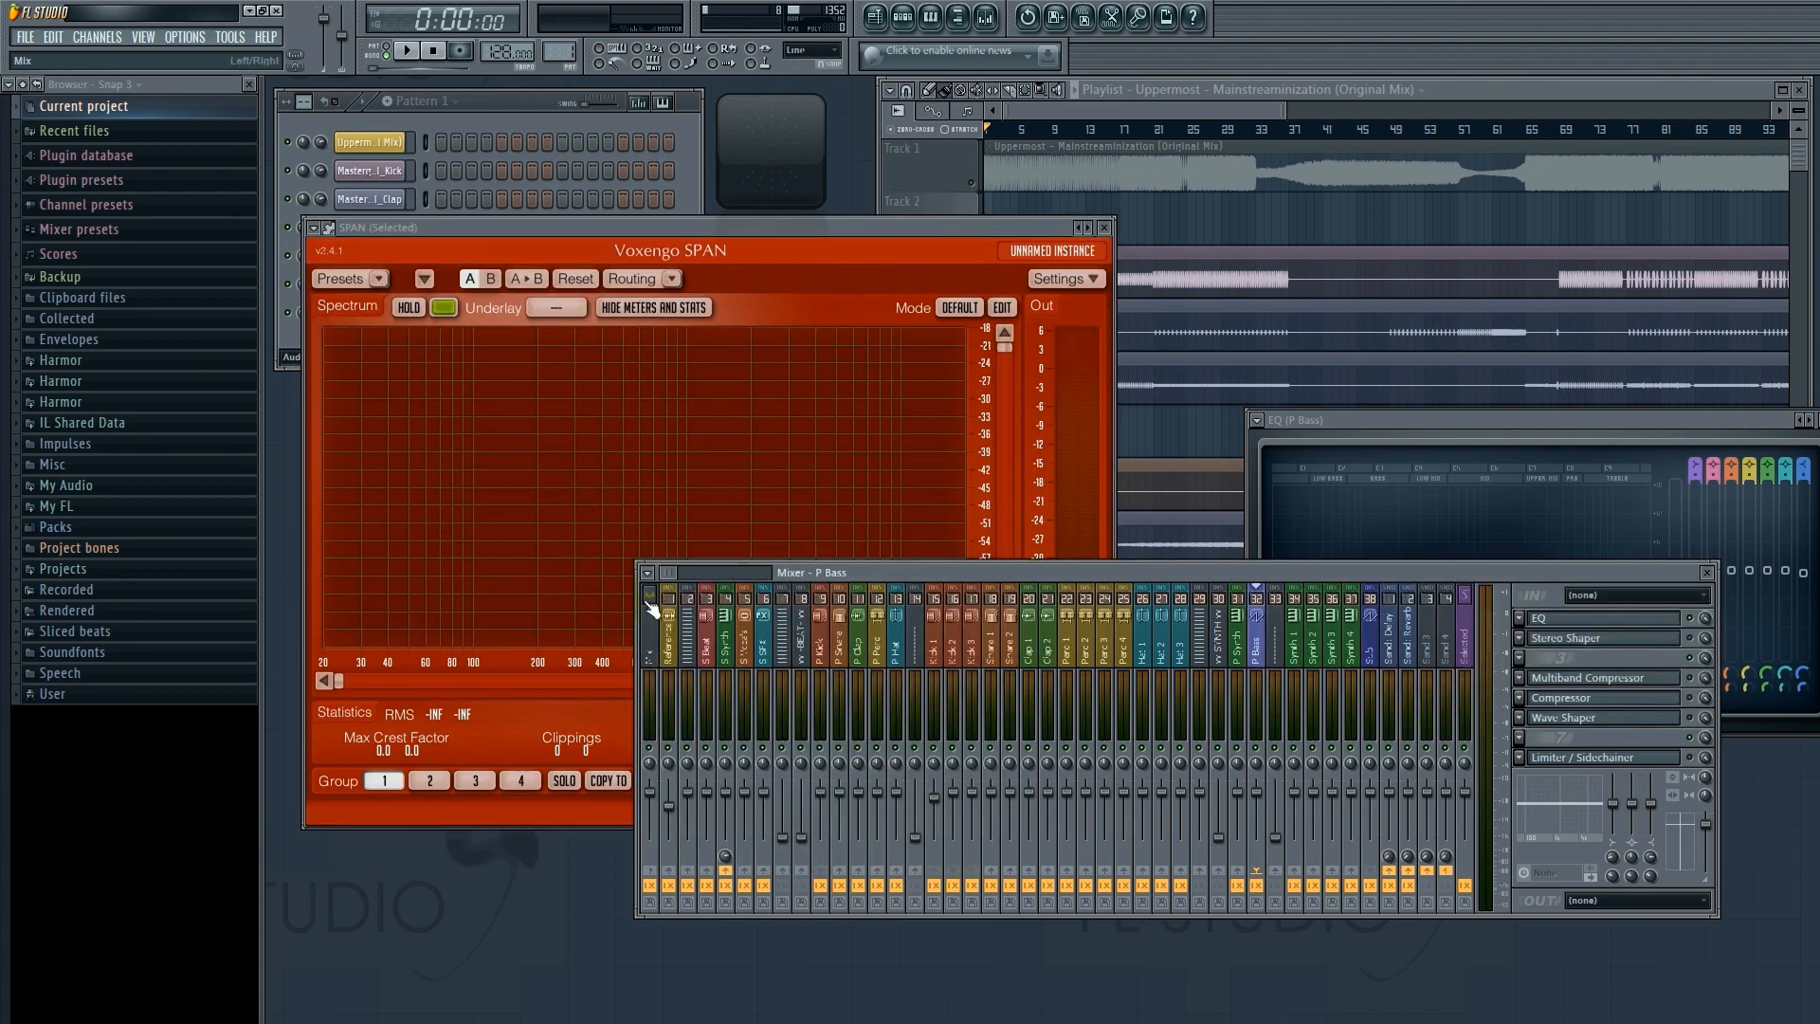
{"action": "left_click", "coordinate": [637, 231]}
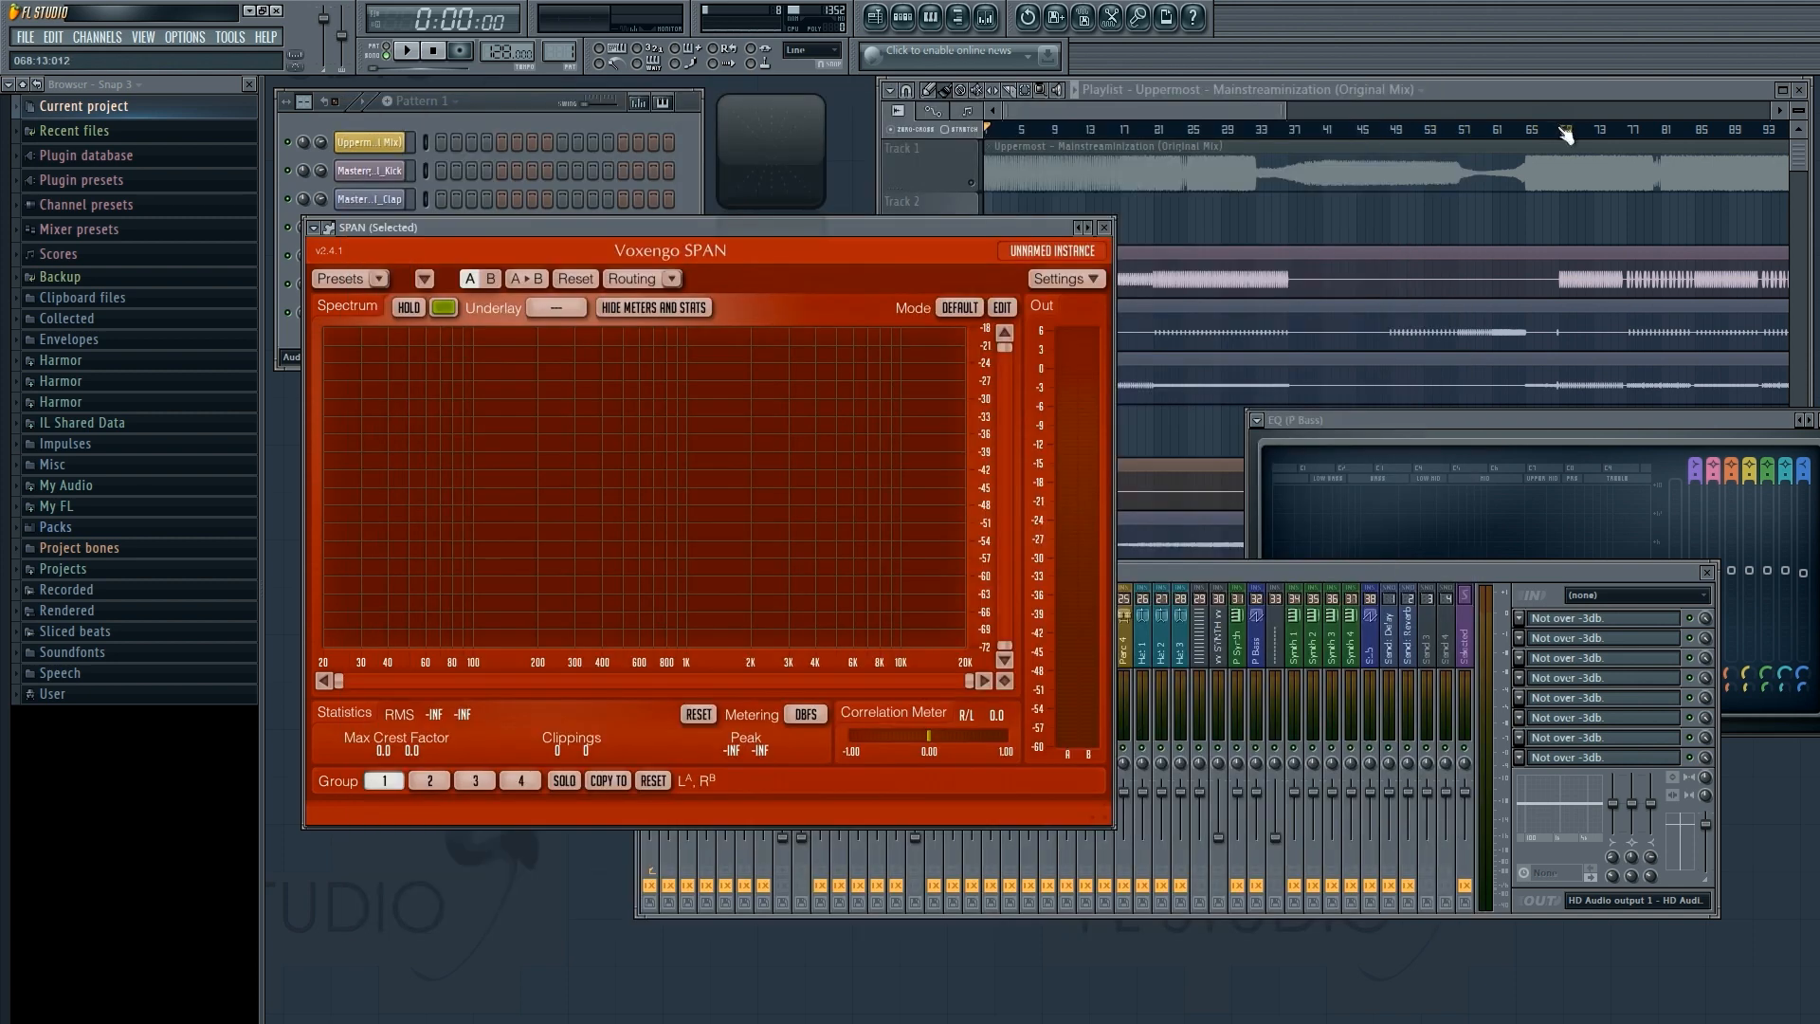
Play the song from about bar 68, examine the full mix's spectrum in SPAN and stop playback.
{"action": "left_click", "coordinate": [1565, 138]}
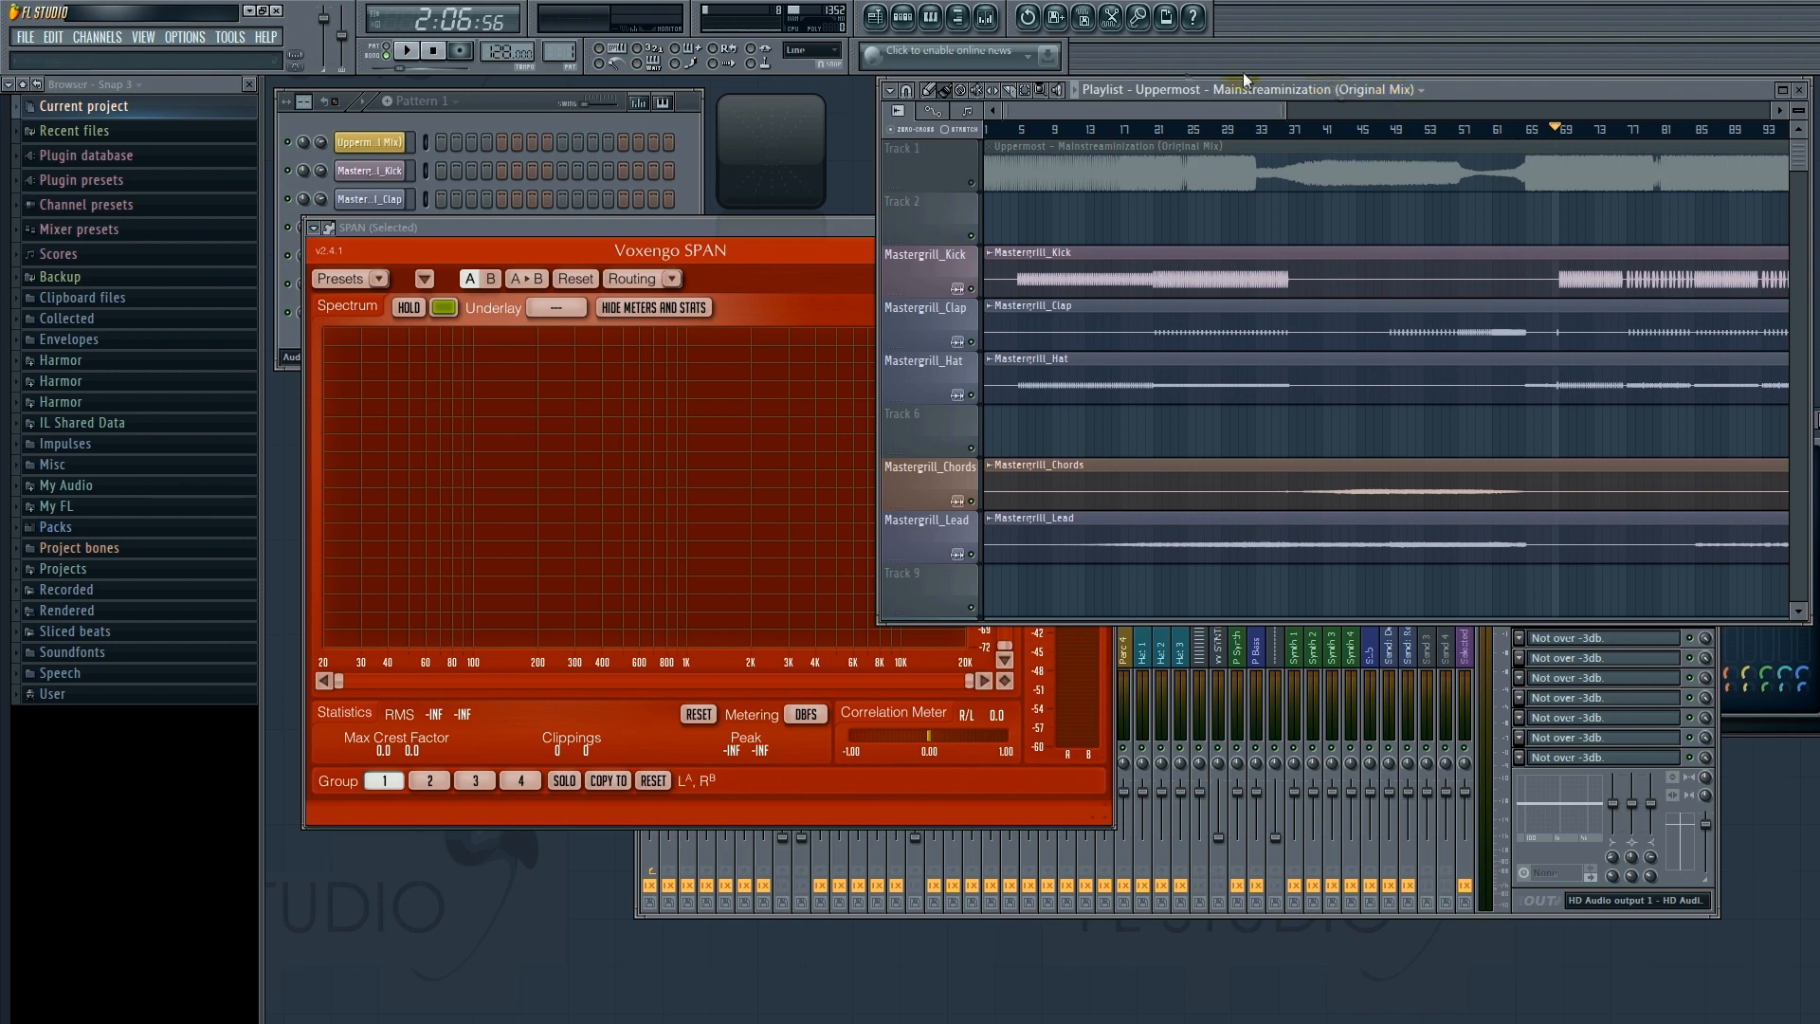
{"action": "key", "text": "space"}
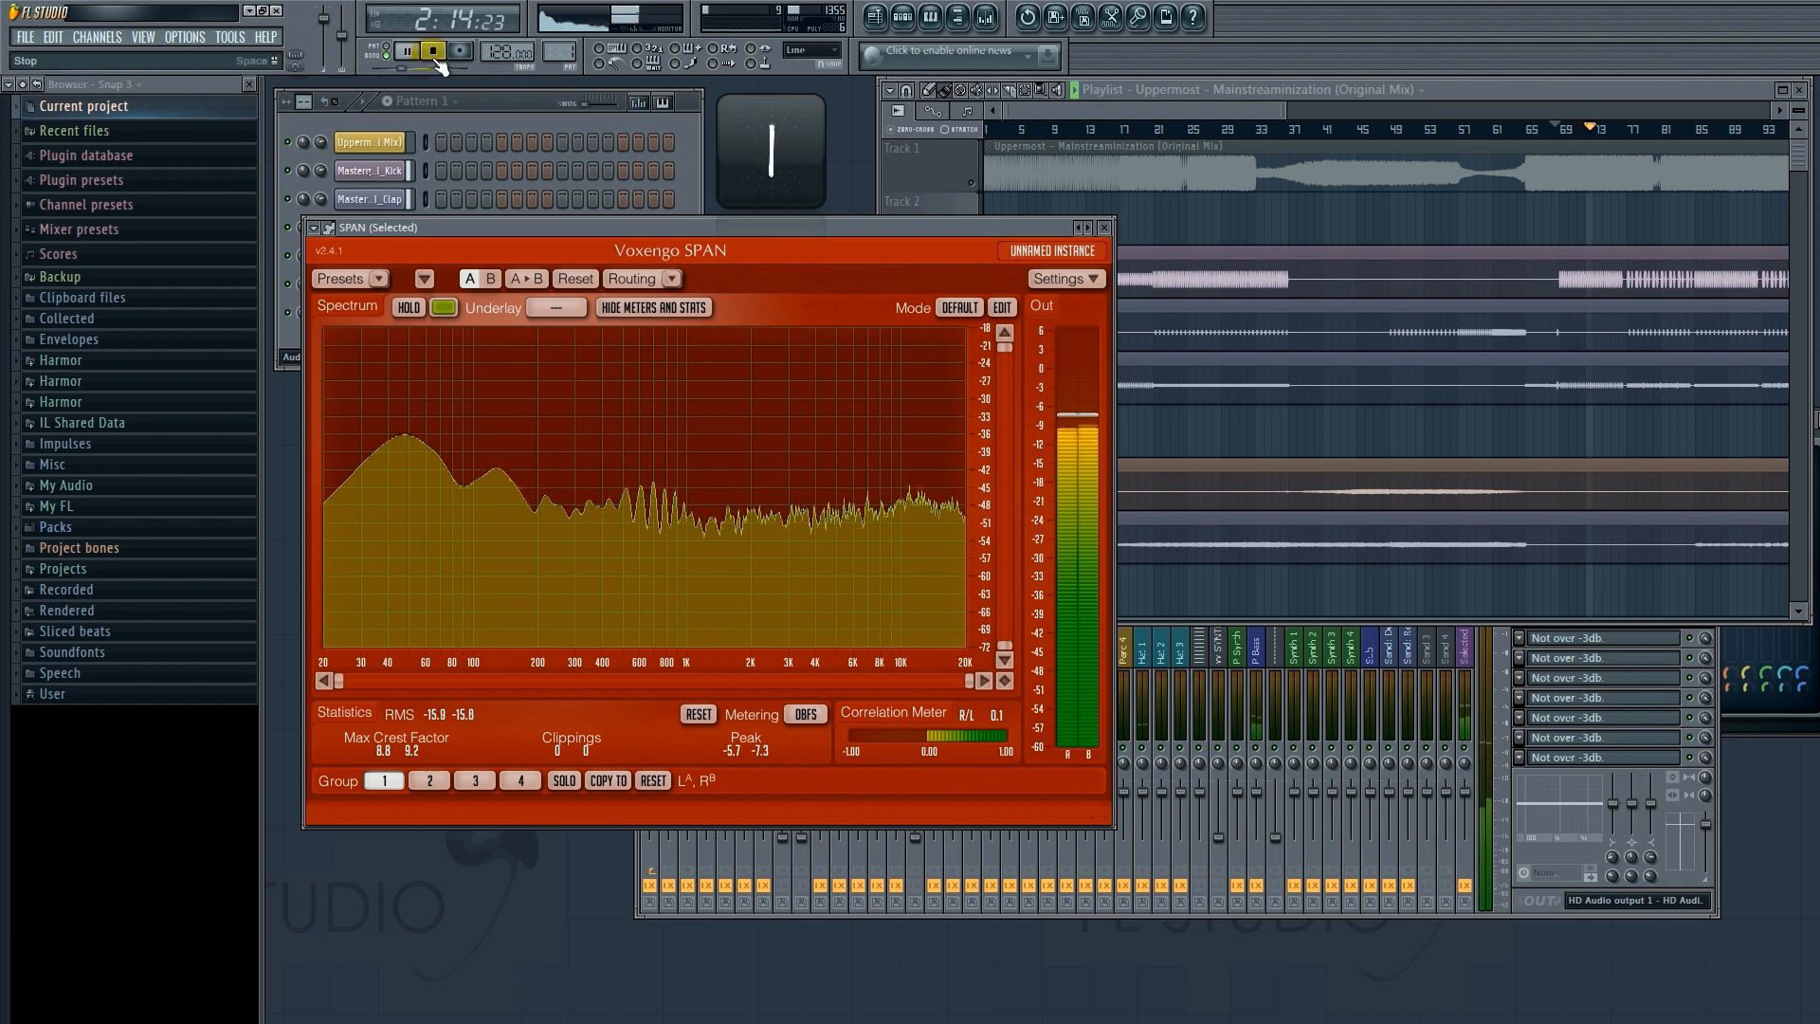
{"action": "key", "text": "space"}
In the P Bass EQ, boost band 1 by about 13.7 dB at 118 Hz and pull the high bands 5 and 6 far down.
{"action": "left_click", "coordinate": [1263, 652]}
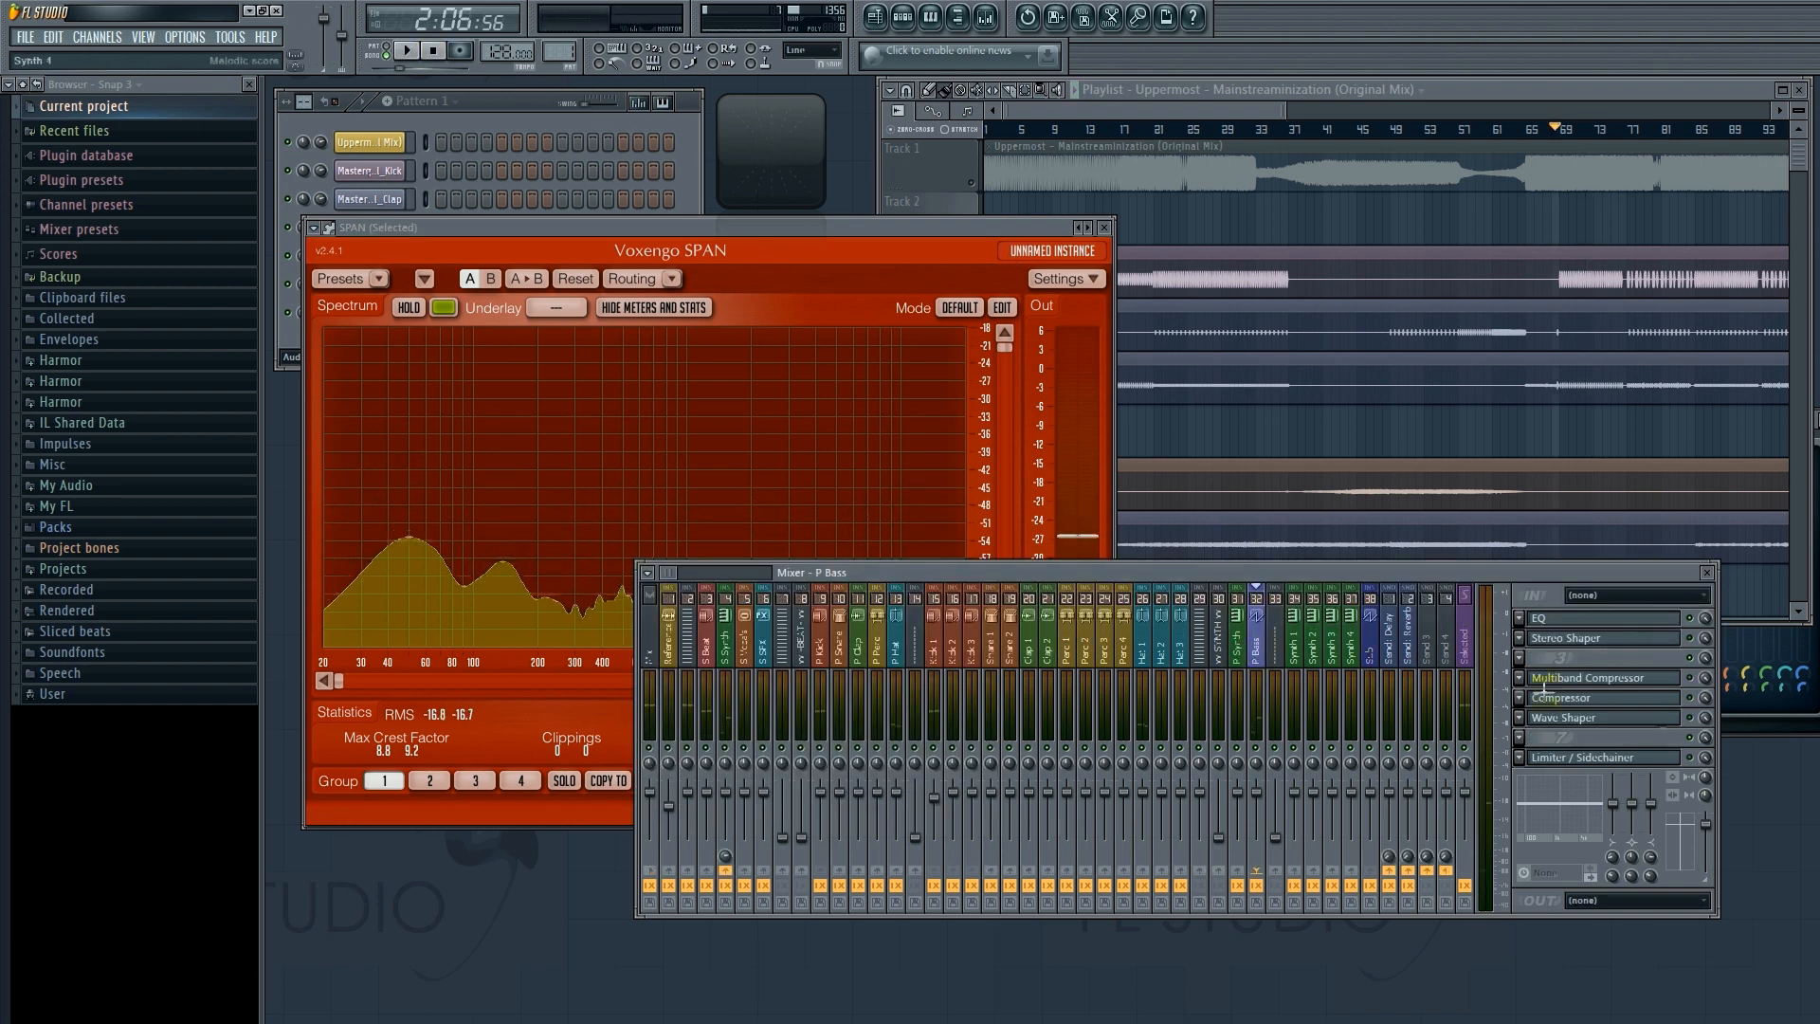
{"action": "left_click", "coordinate": [1549, 682]}
{"action": "left_click_drag", "start_coordinate": [1376, 576], "coordinate": [1371, 509]}
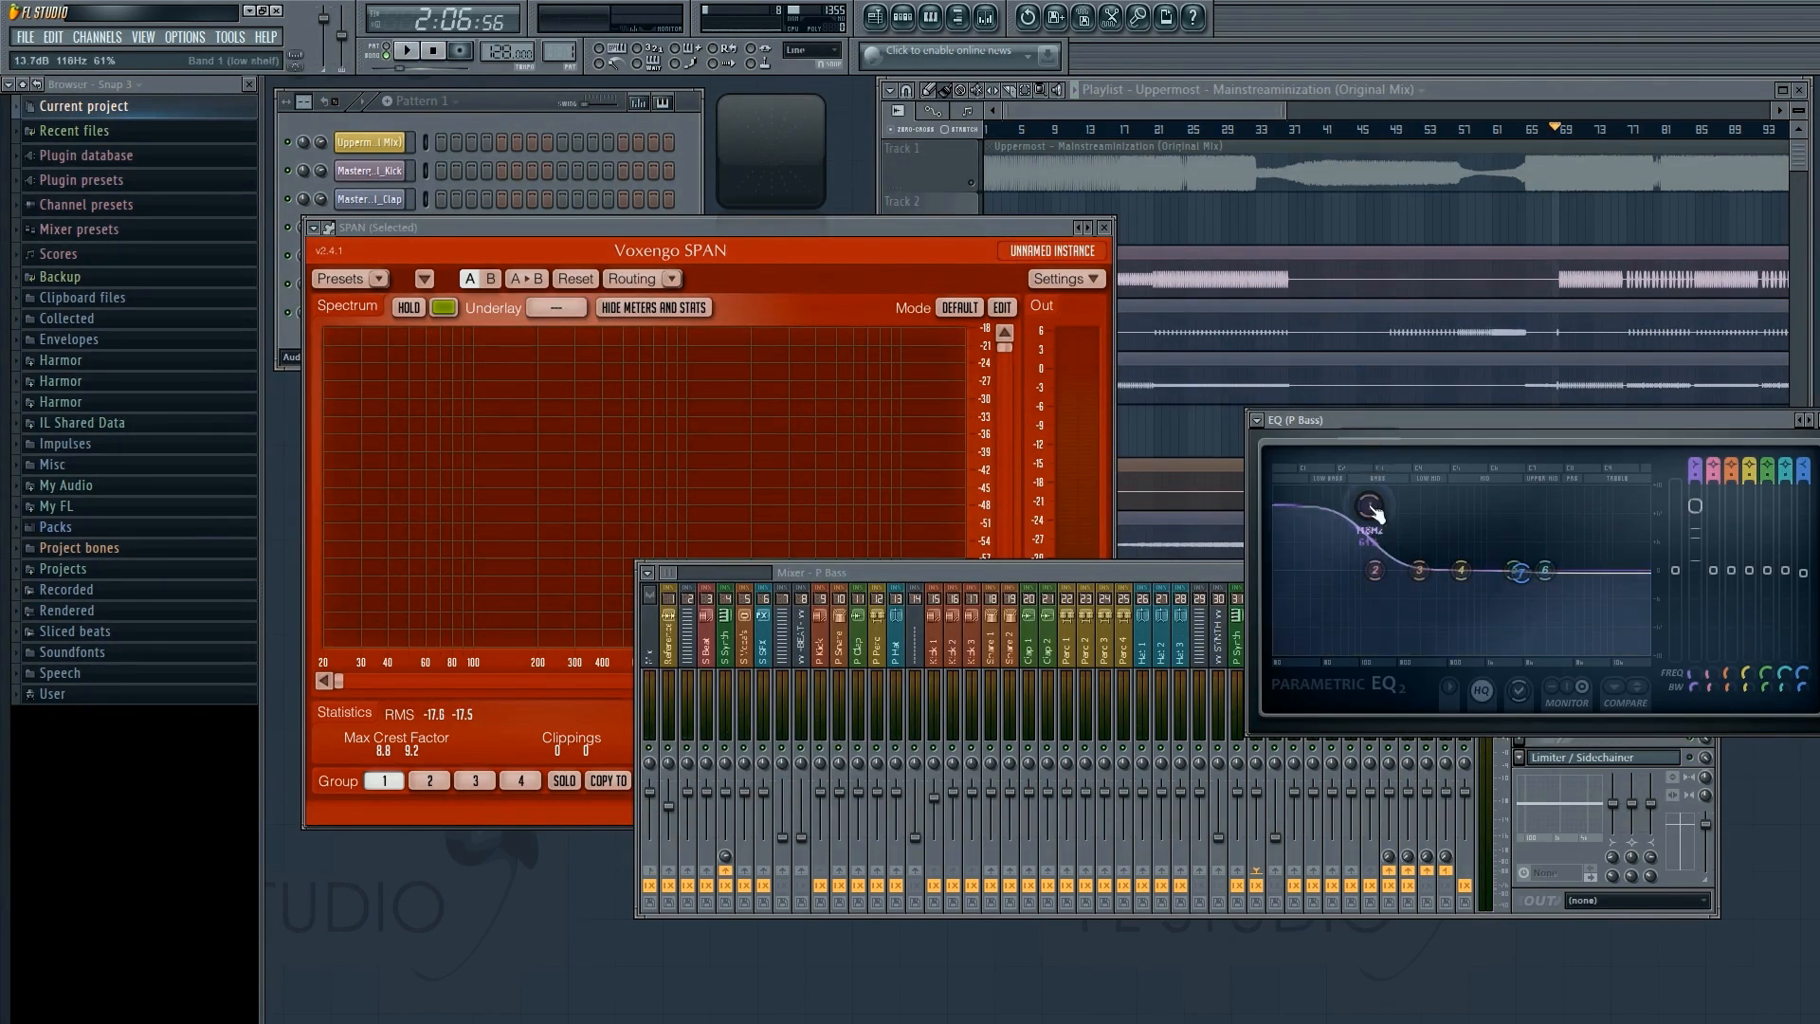
{"action": "left_click_drag", "start_coordinate": [1547, 573], "coordinate": [1639, 635]}
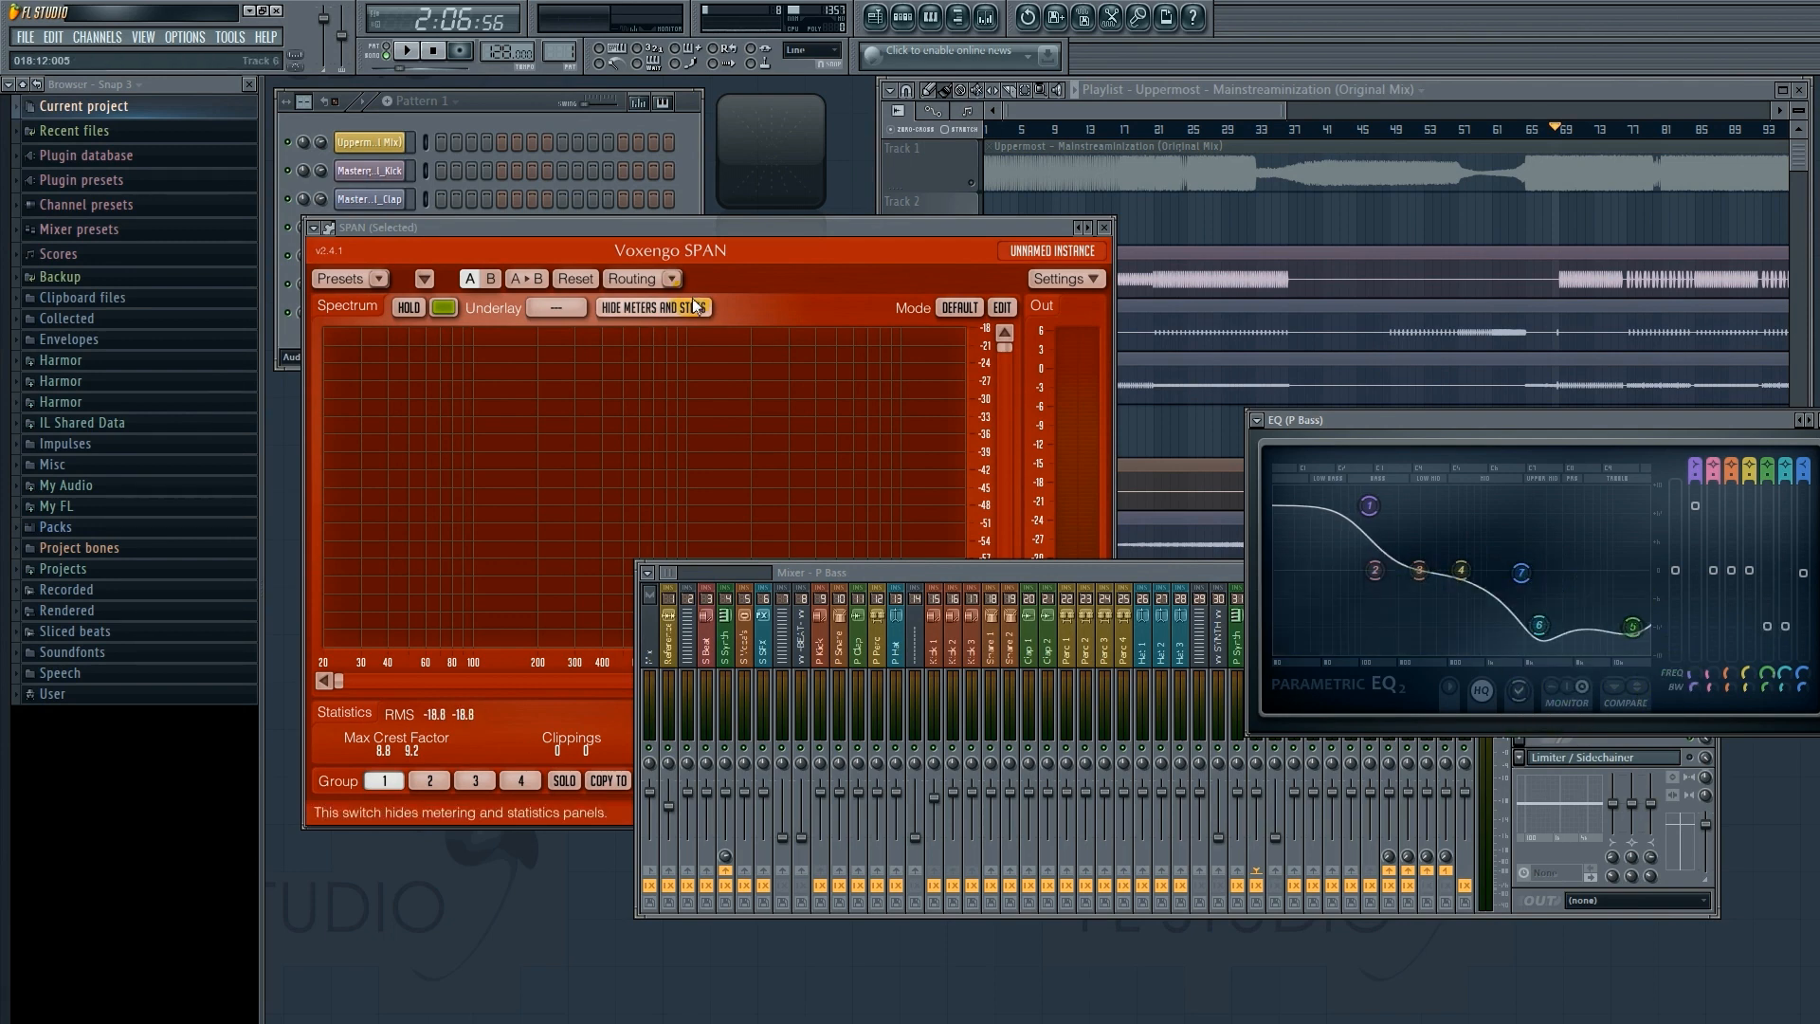
Play the song through the exaggerated P Bass EQ, examine the spectrum and levels in SPAN and bring the EQ forward.
{"action": "left_click", "coordinate": [1078, 106]}
{"action": "key", "text": "space"}
{"action": "left_click", "coordinate": [728, 242]}
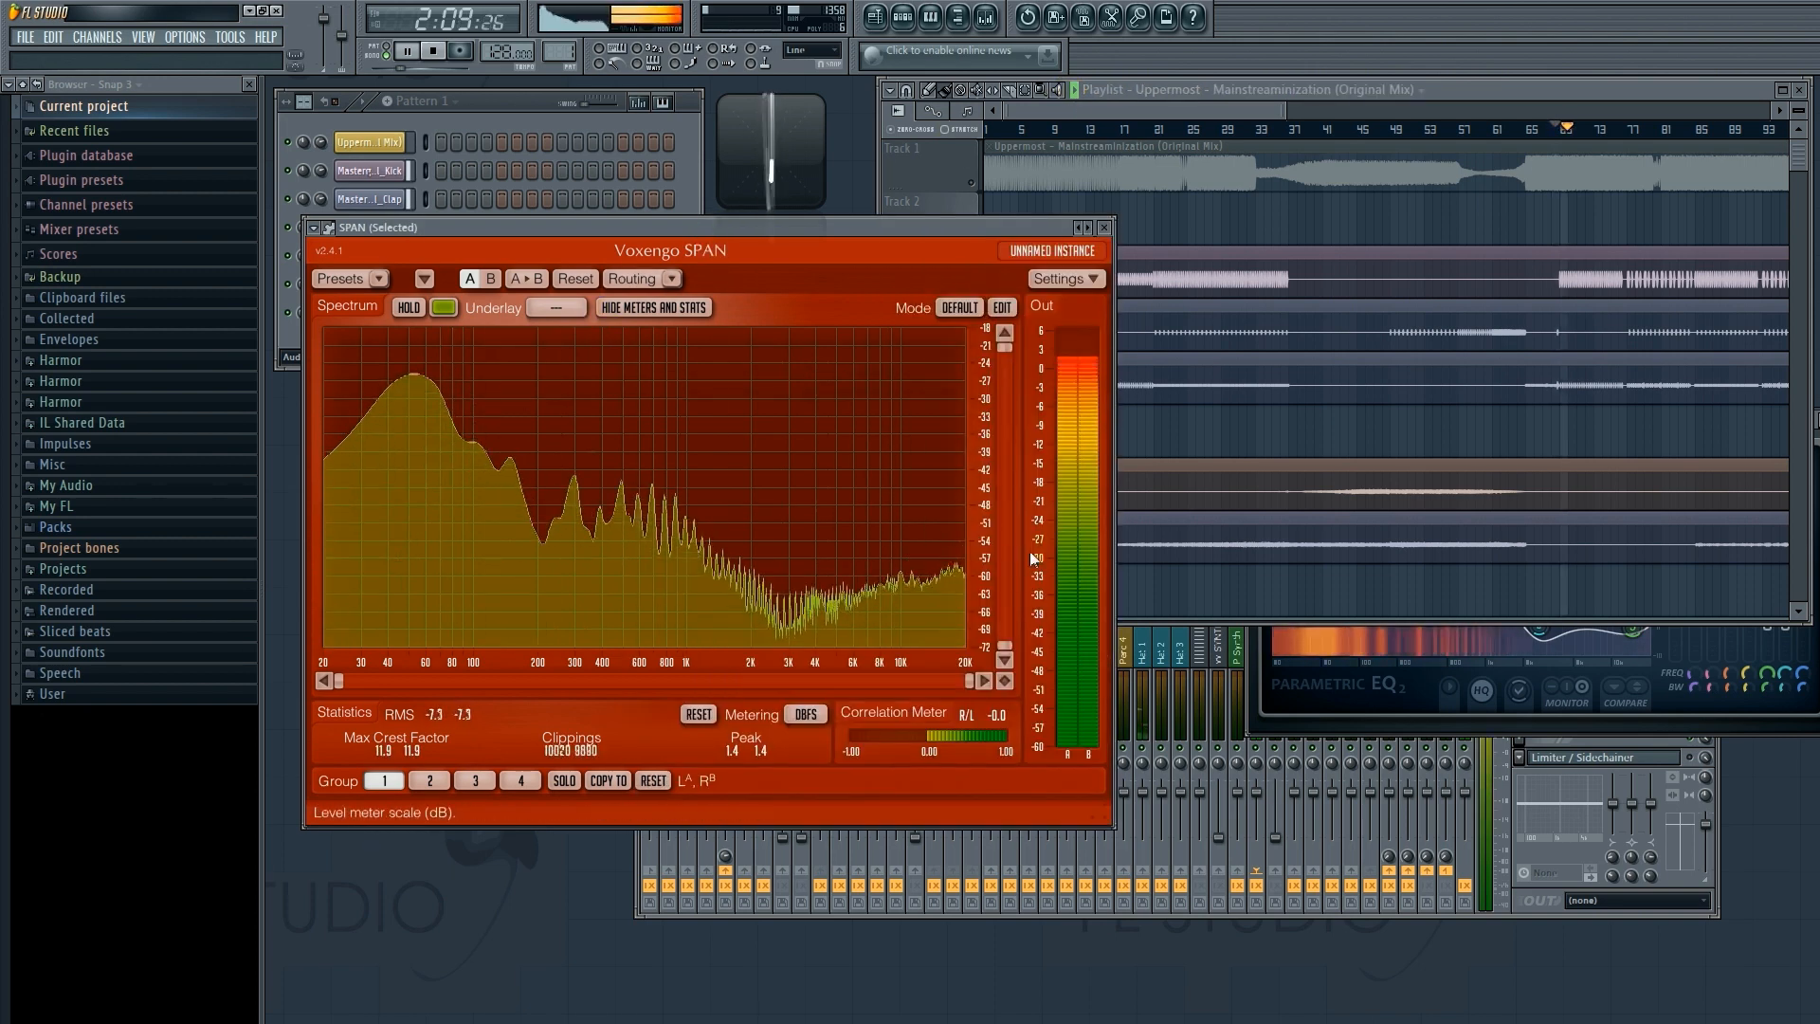
{"action": "left_click", "coordinate": [1759, 733]}
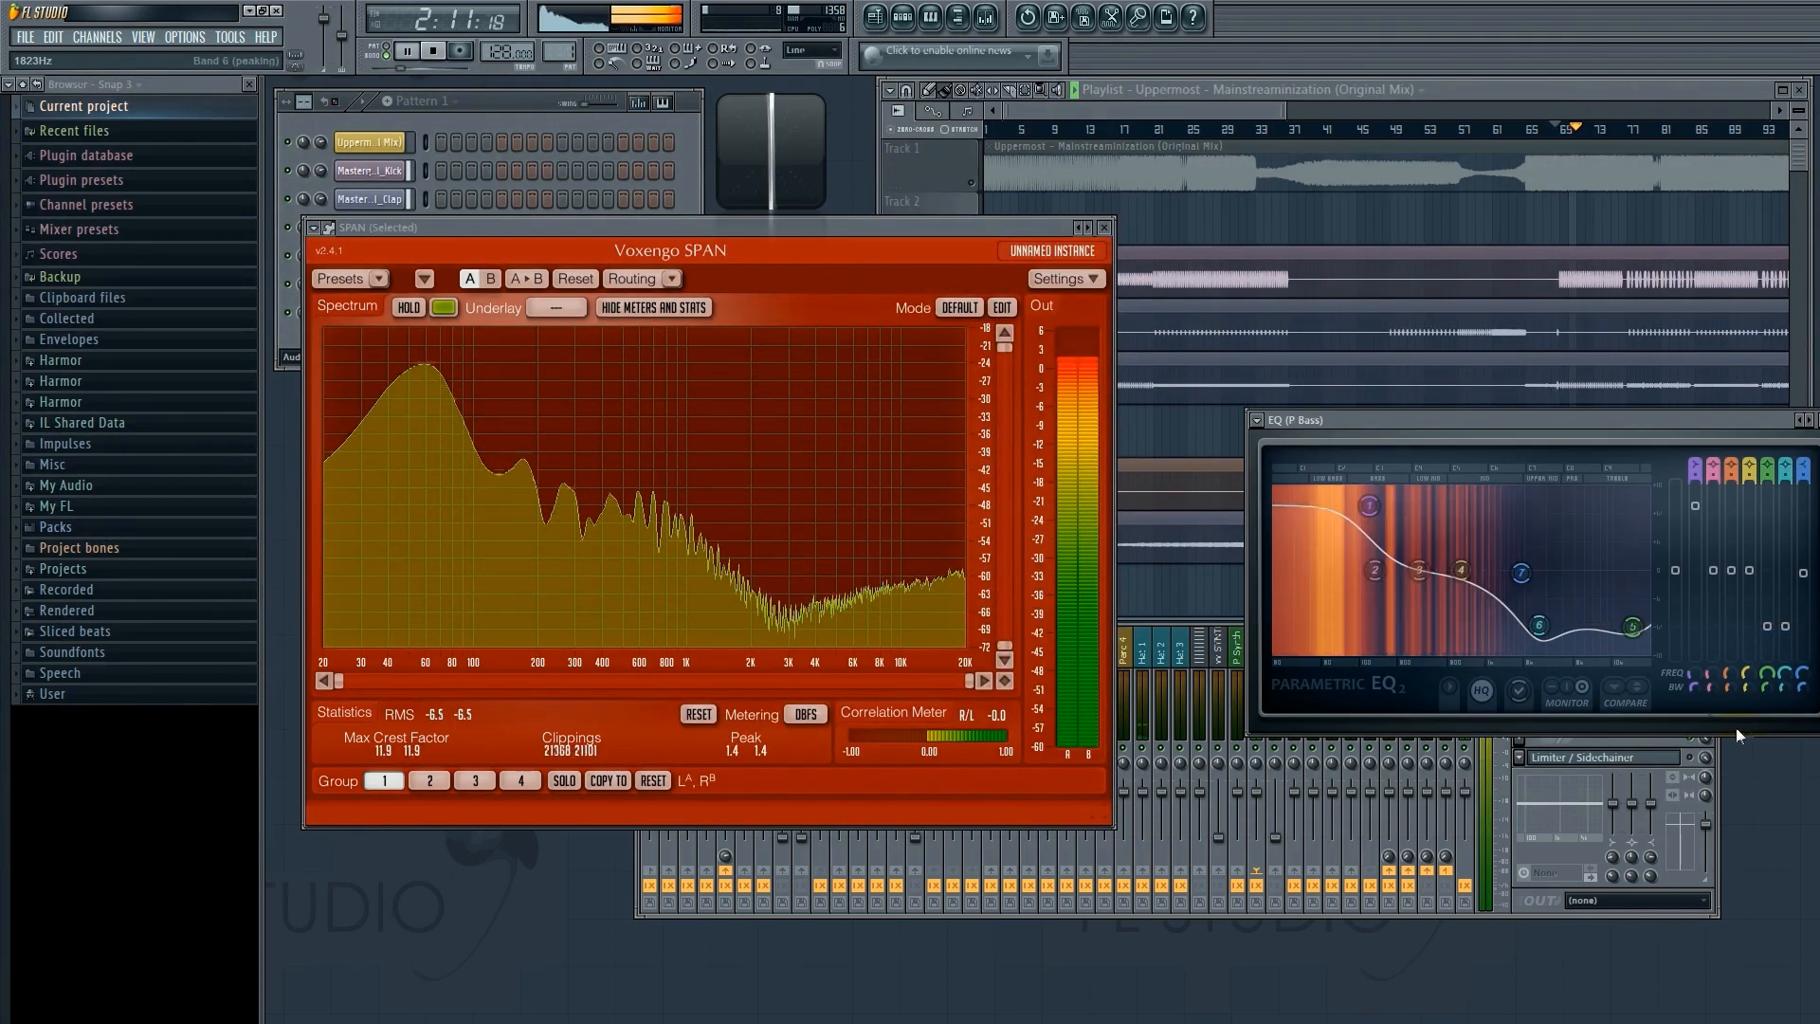
Return P Bass EQ bands 5, 6 and 1 to flat gain during playback and stop the song.
{"action": "left_click_drag", "start_coordinate": [1639, 633], "coordinate": [1623, 574]}
{"action": "left_click_drag", "start_coordinate": [1540, 623], "coordinate": [1539, 573]}
{"action": "left_click_drag", "start_coordinate": [1370, 508], "coordinate": [1361, 569]}
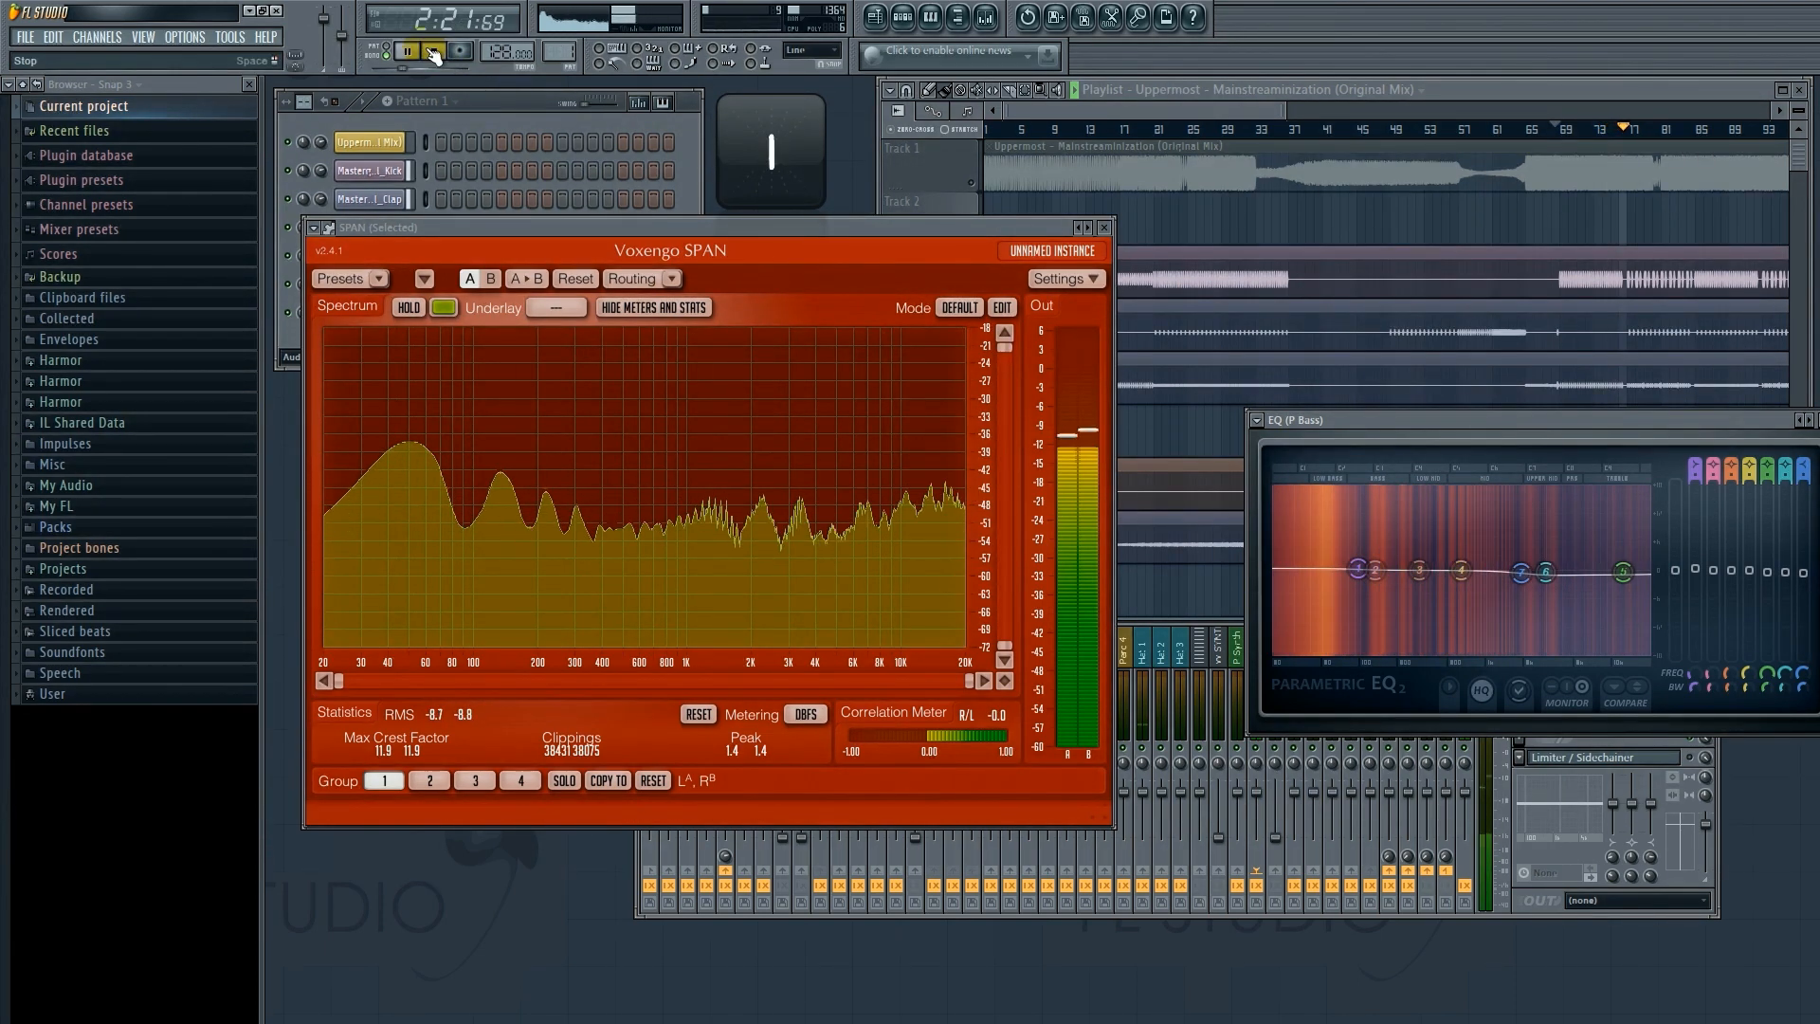
{"action": "left_click", "coordinate": [434, 53]}
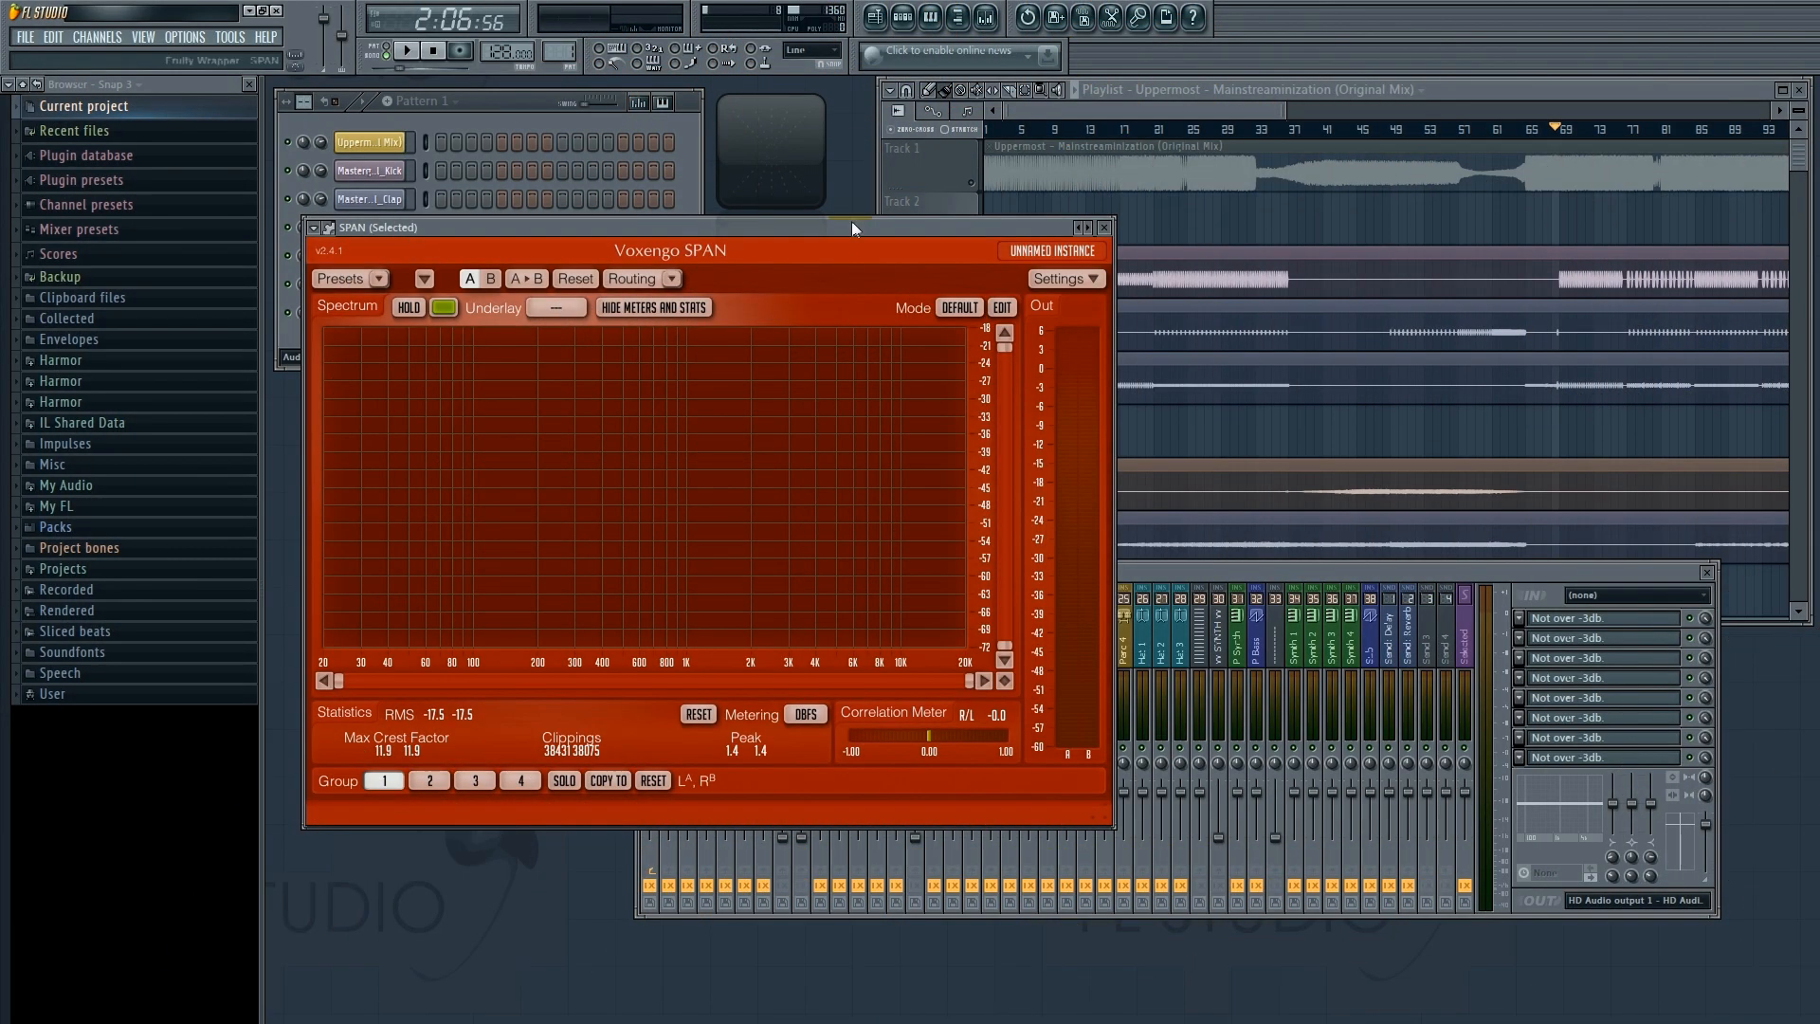
Restart the song from about bar 68 and open Fruity Parametric EQ 2 on the grey mixer track beside the reference track.
{"action": "left_click_drag", "start_coordinate": [852, 222], "coordinate": [874, 218]}
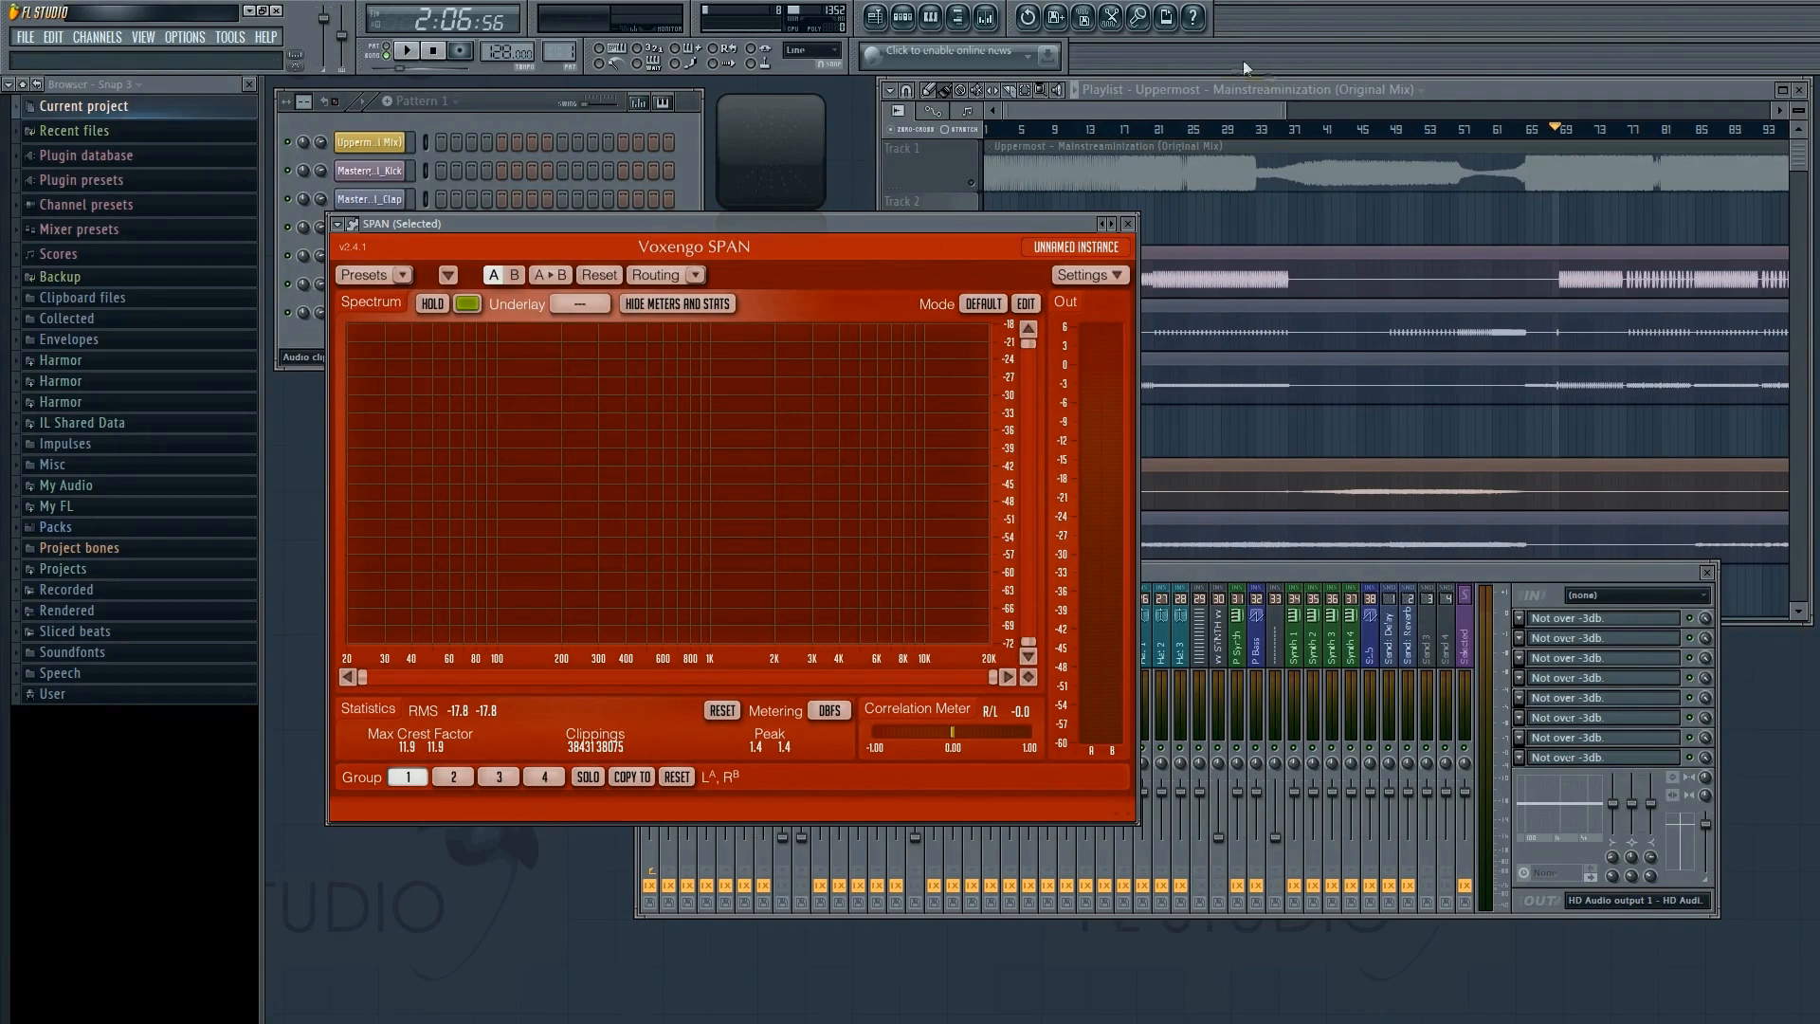
{"action": "left_click", "coordinate": [1076, 92]}
{"action": "left_click", "coordinate": [1237, 631]}
{"action": "left_click", "coordinate": [744, 618]}
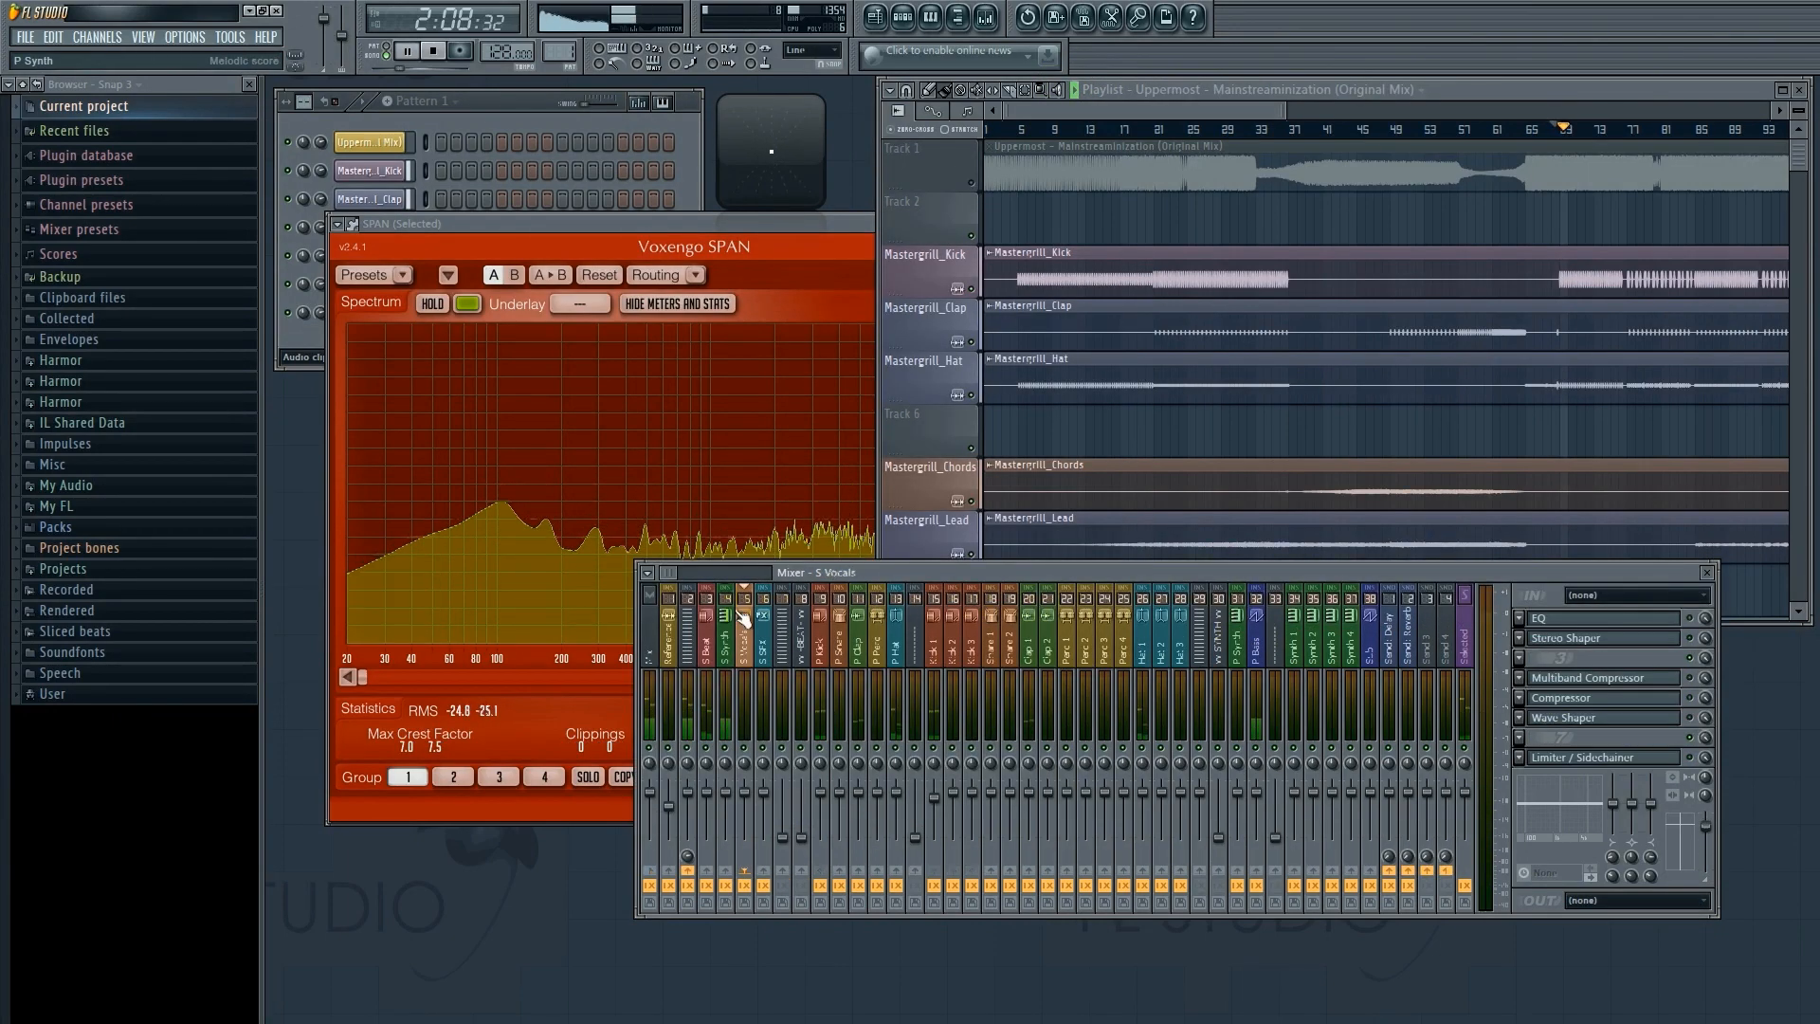
{"action": "left_click", "coordinate": [687, 626]}
{"action": "left_click", "coordinate": [1640, 625]}
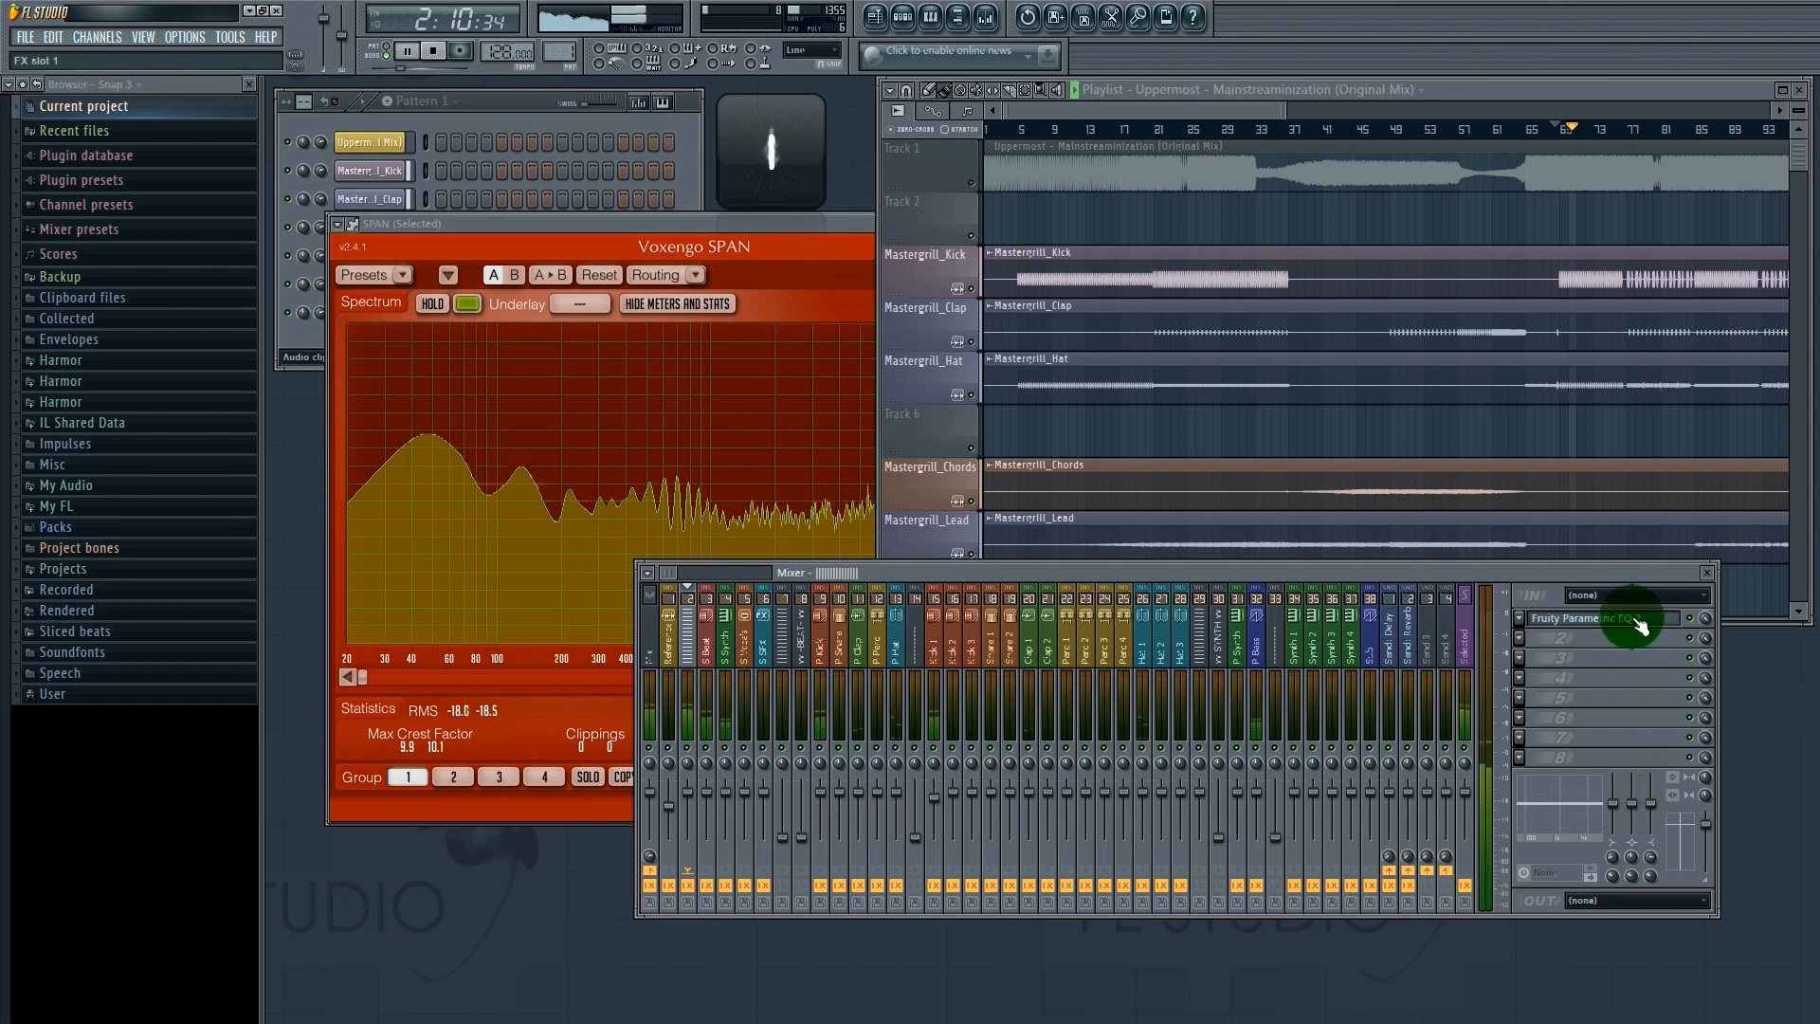
Nudge band 2's gain at about 247 Hz in the EQ while the song plays, and pause playback.
{"action": "left_click", "coordinate": [1196, 732]}
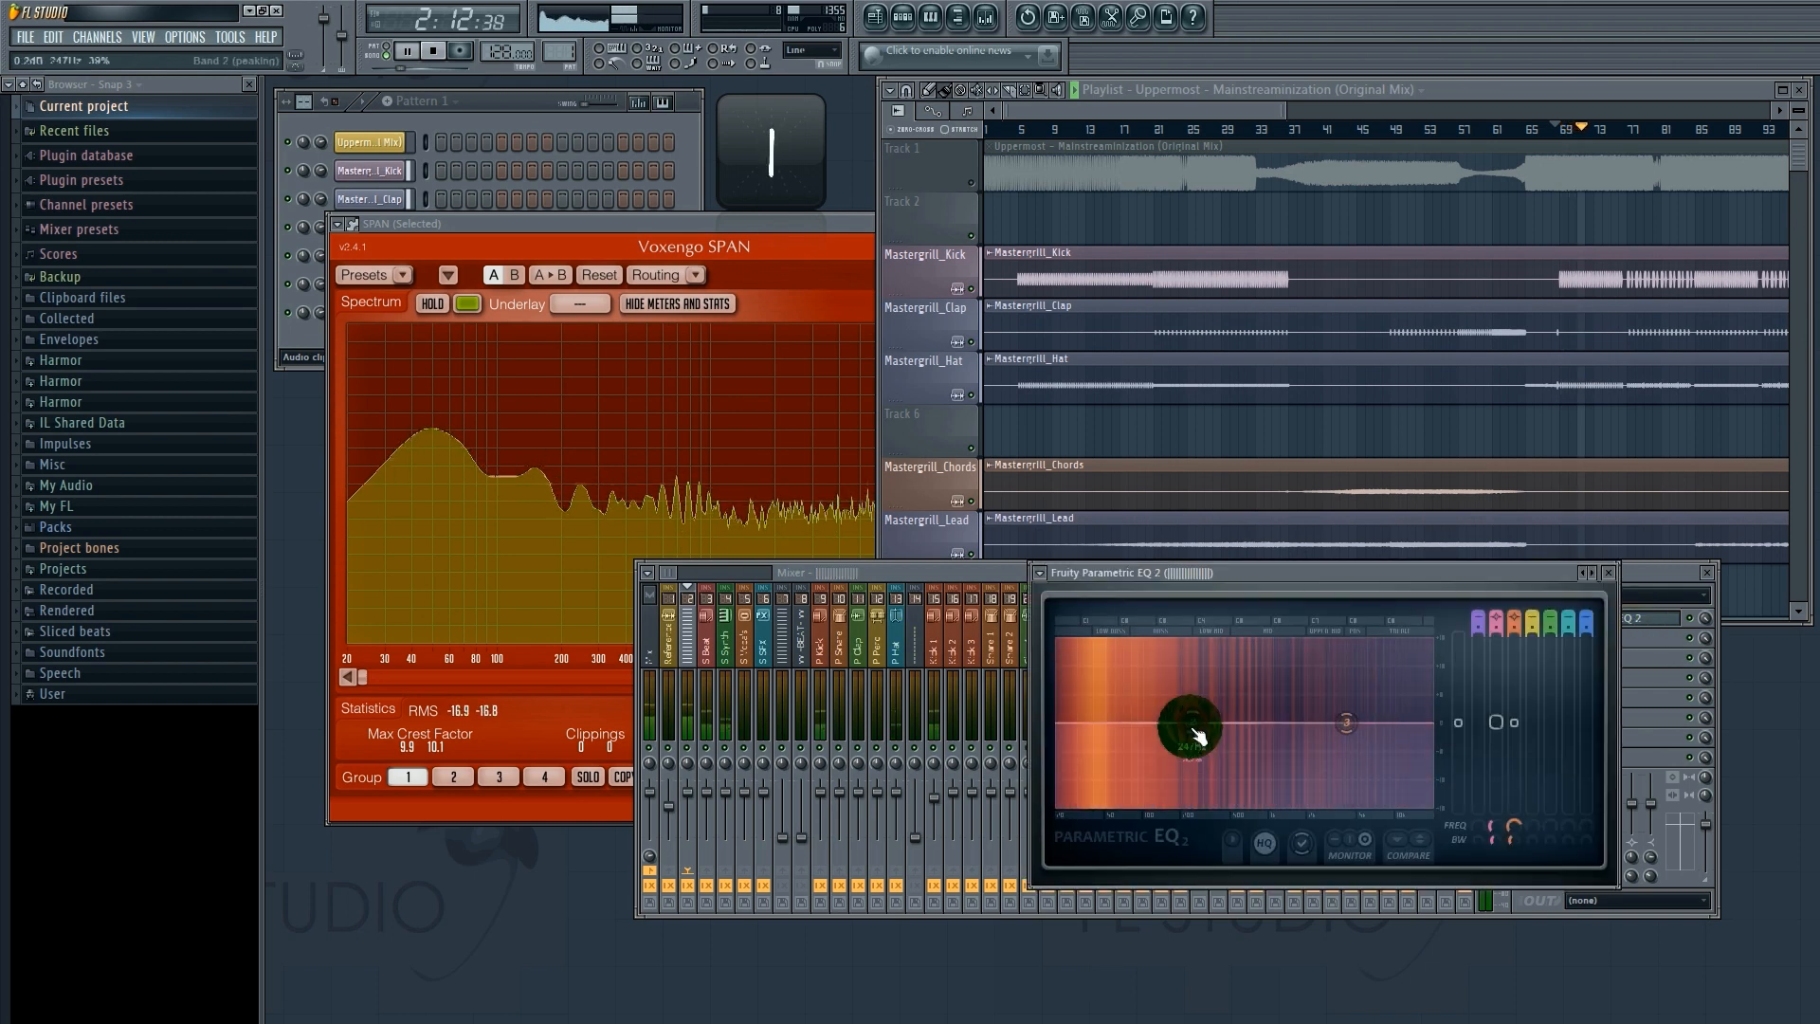
{"action": "mouse_move", "coordinate": [1196, 732]}
{"action": "left_mouse_down"}
{"action": "mouse_move", "coordinate": [1186, 650]}
{"action": "mouse_move", "coordinate": [1197, 744]}
{"action": "left_mouse_up"}
{"action": "left_click", "coordinate": [411, 54]}
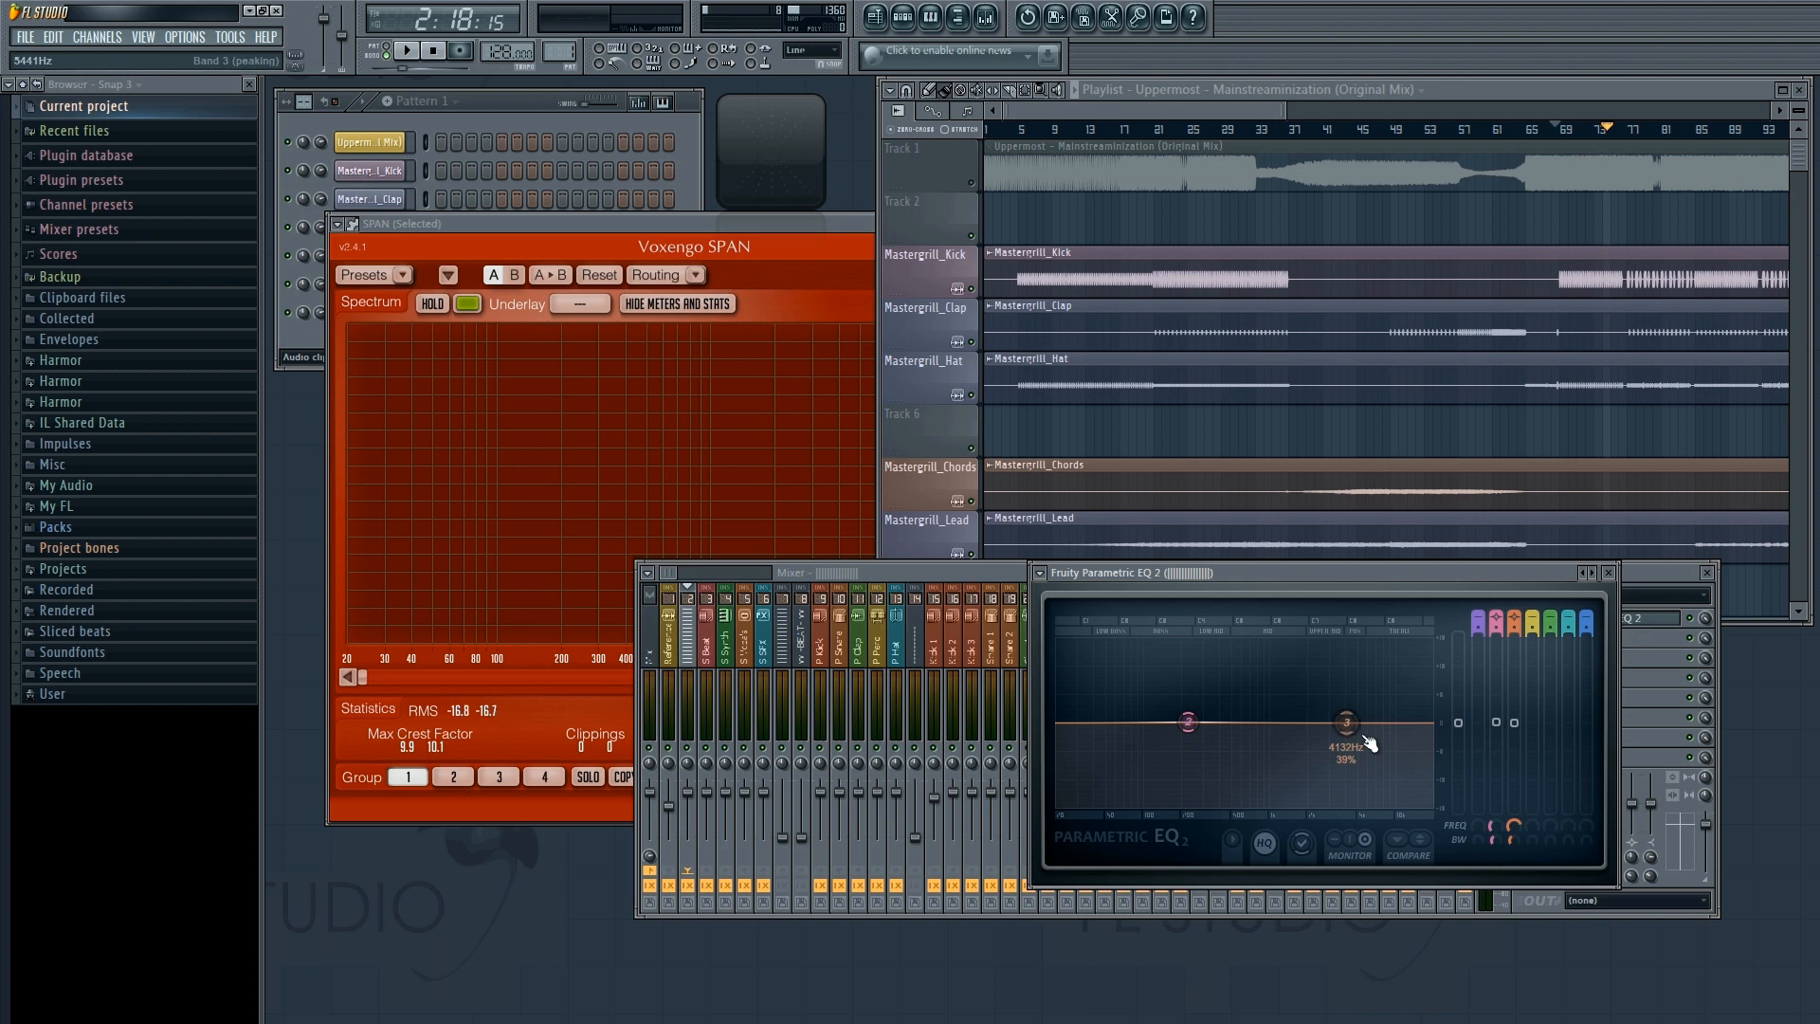
Resume playback, sweep band 3 through strong boosts and cuts around 4 kHz, and stop the song.
{"action": "left_click", "coordinate": [406, 50]}
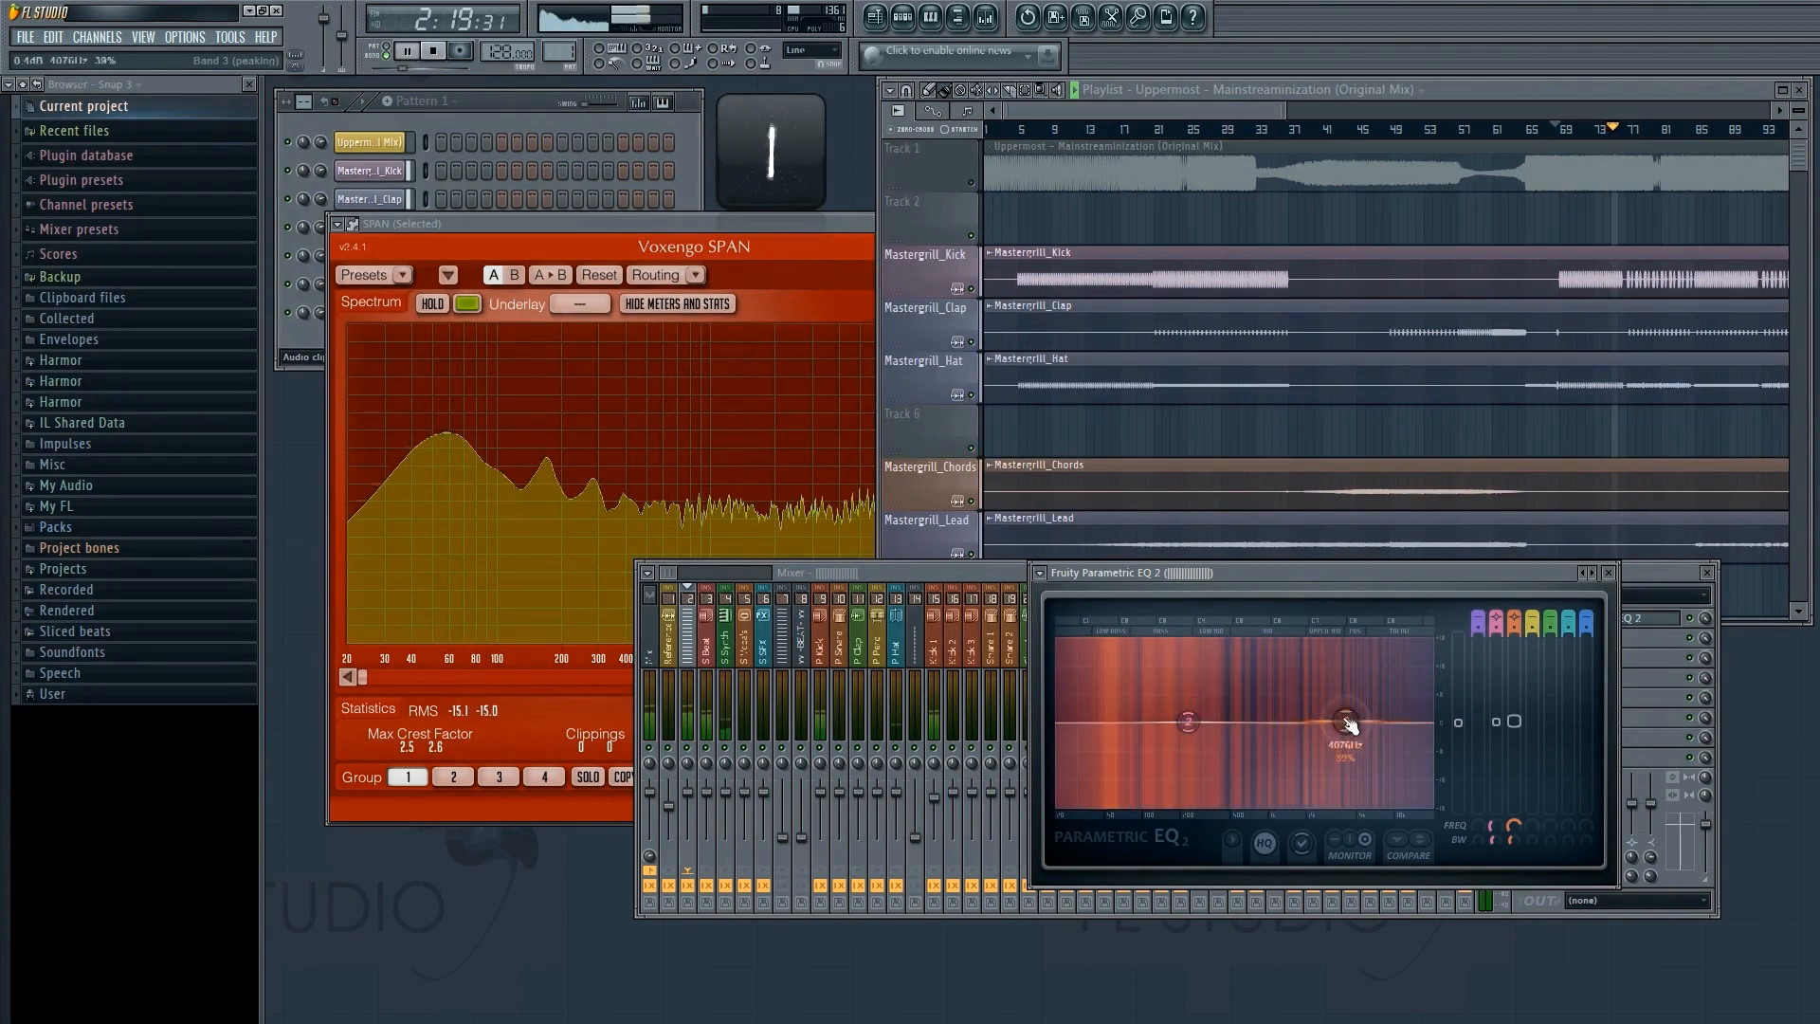
{"action": "left_click_drag", "start_coordinate": [1342, 723], "coordinate": [1344, 644]}
{"action": "left_click_drag", "start_coordinate": [1341, 572], "coordinate": [1349, 788]}
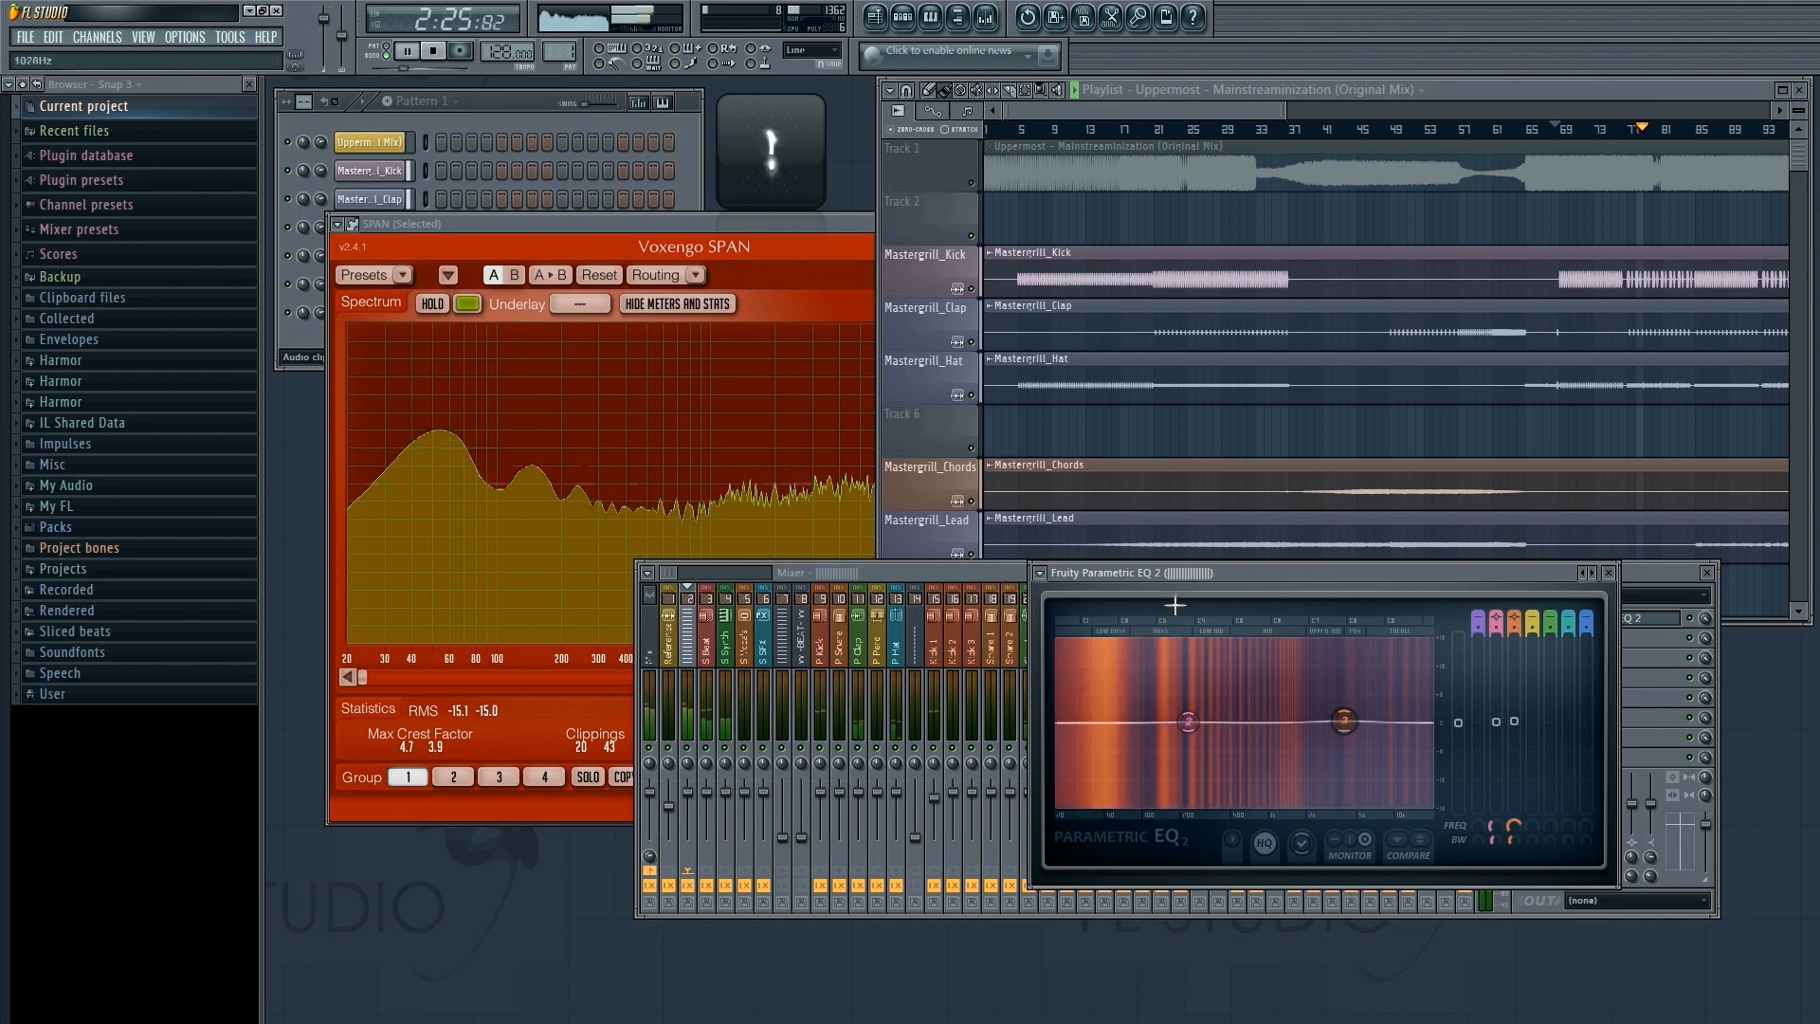
{"action": "left_click", "coordinate": [438, 54]}
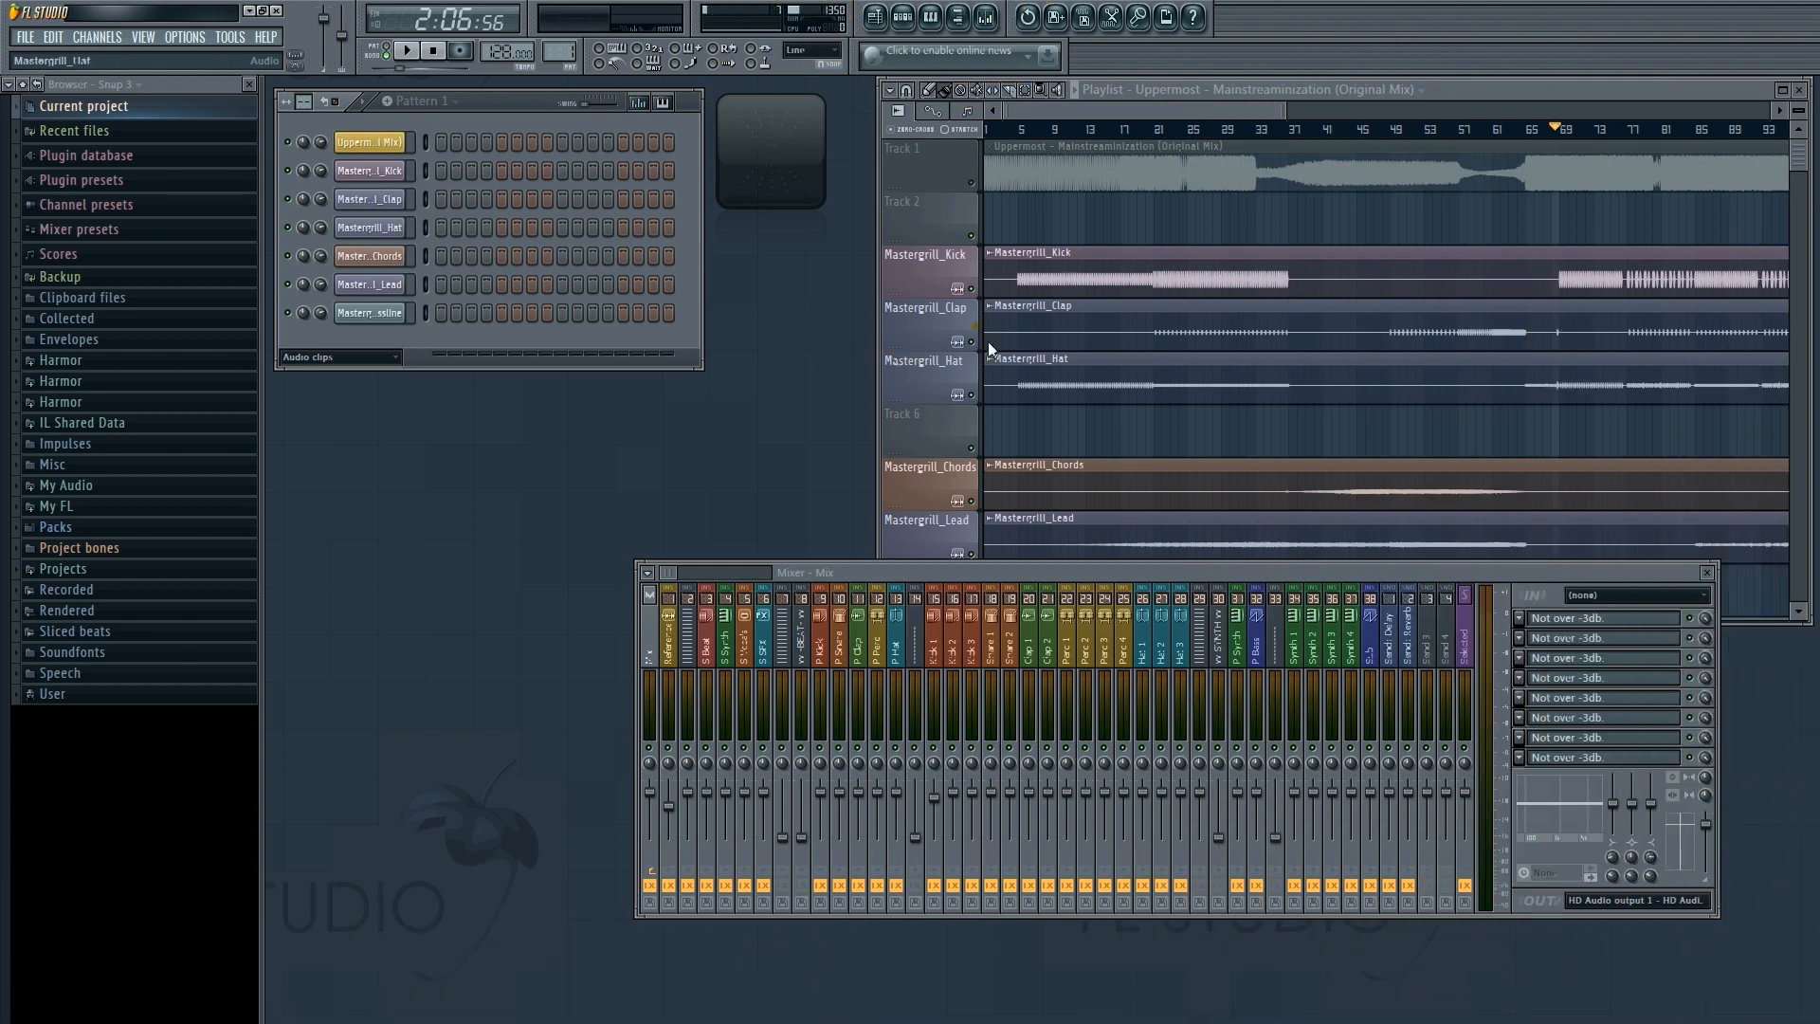
Set the playback position to about bar 22 in the playlist, play the song briefly and stop it.
{"action": "left_click", "coordinate": [1167, 129]}
{"action": "left_click", "coordinate": [856, 588]}
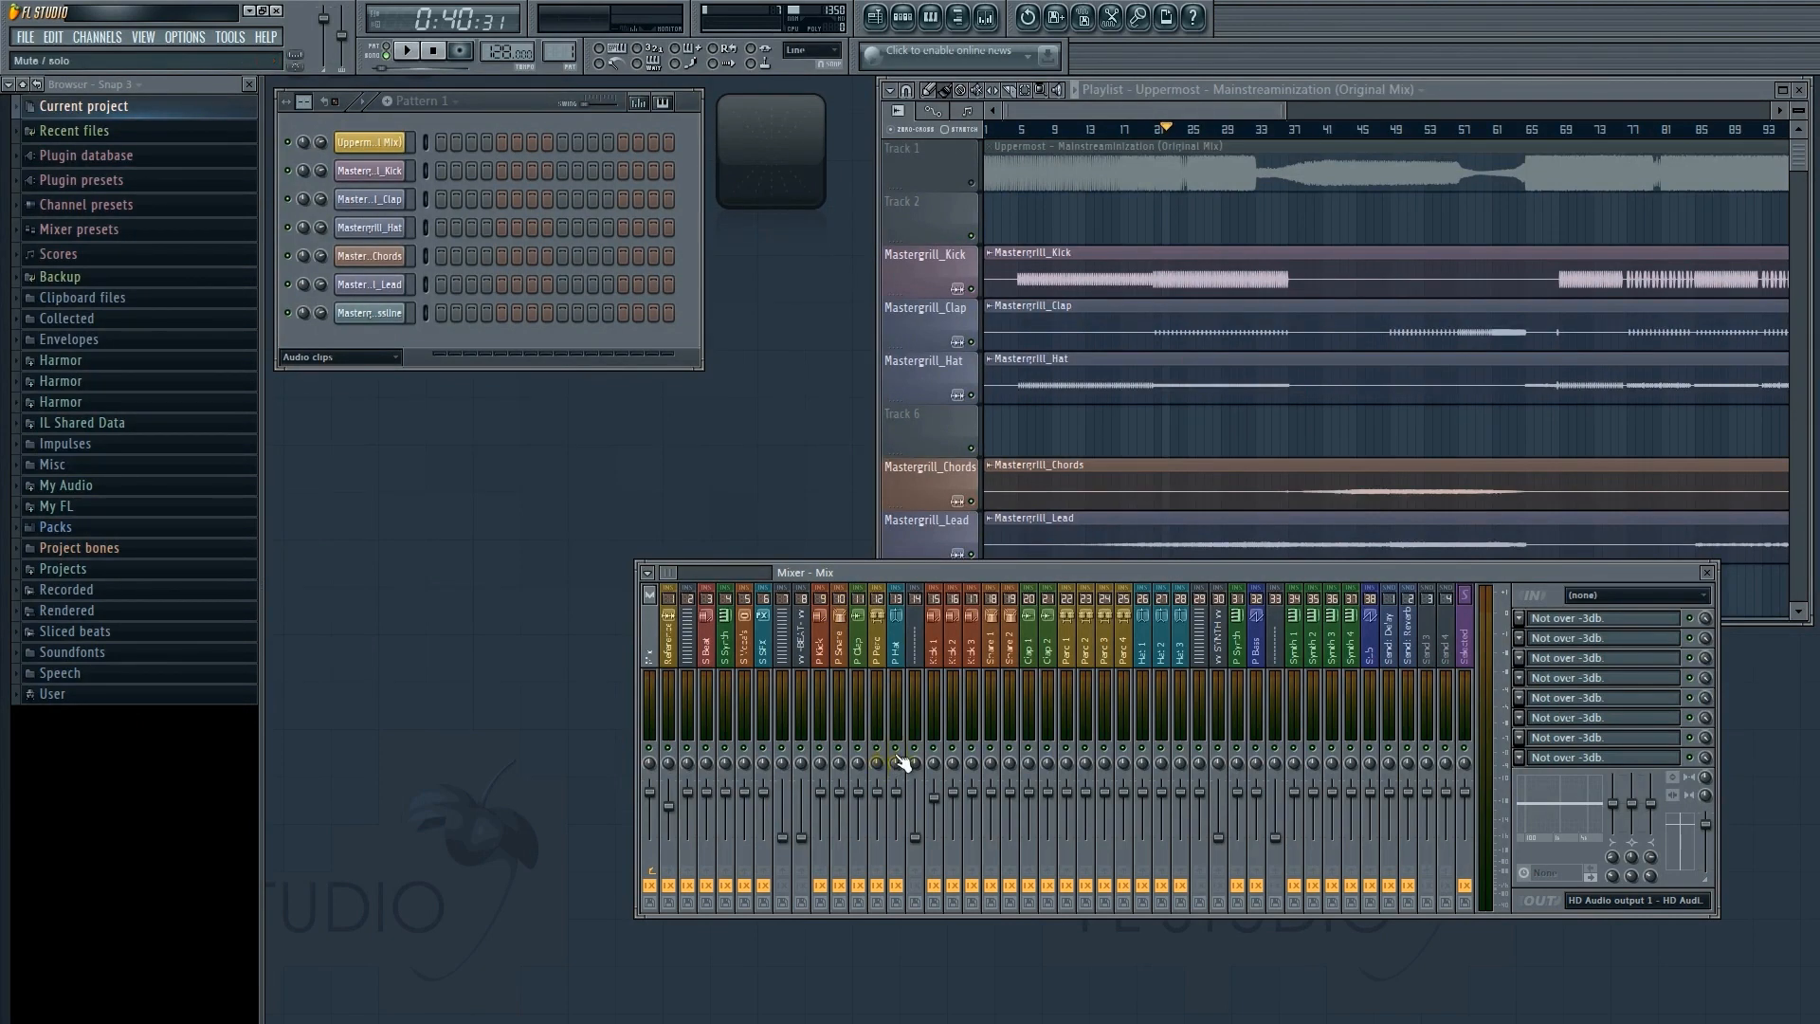
{"action": "left_click", "coordinate": [1073, 92]}
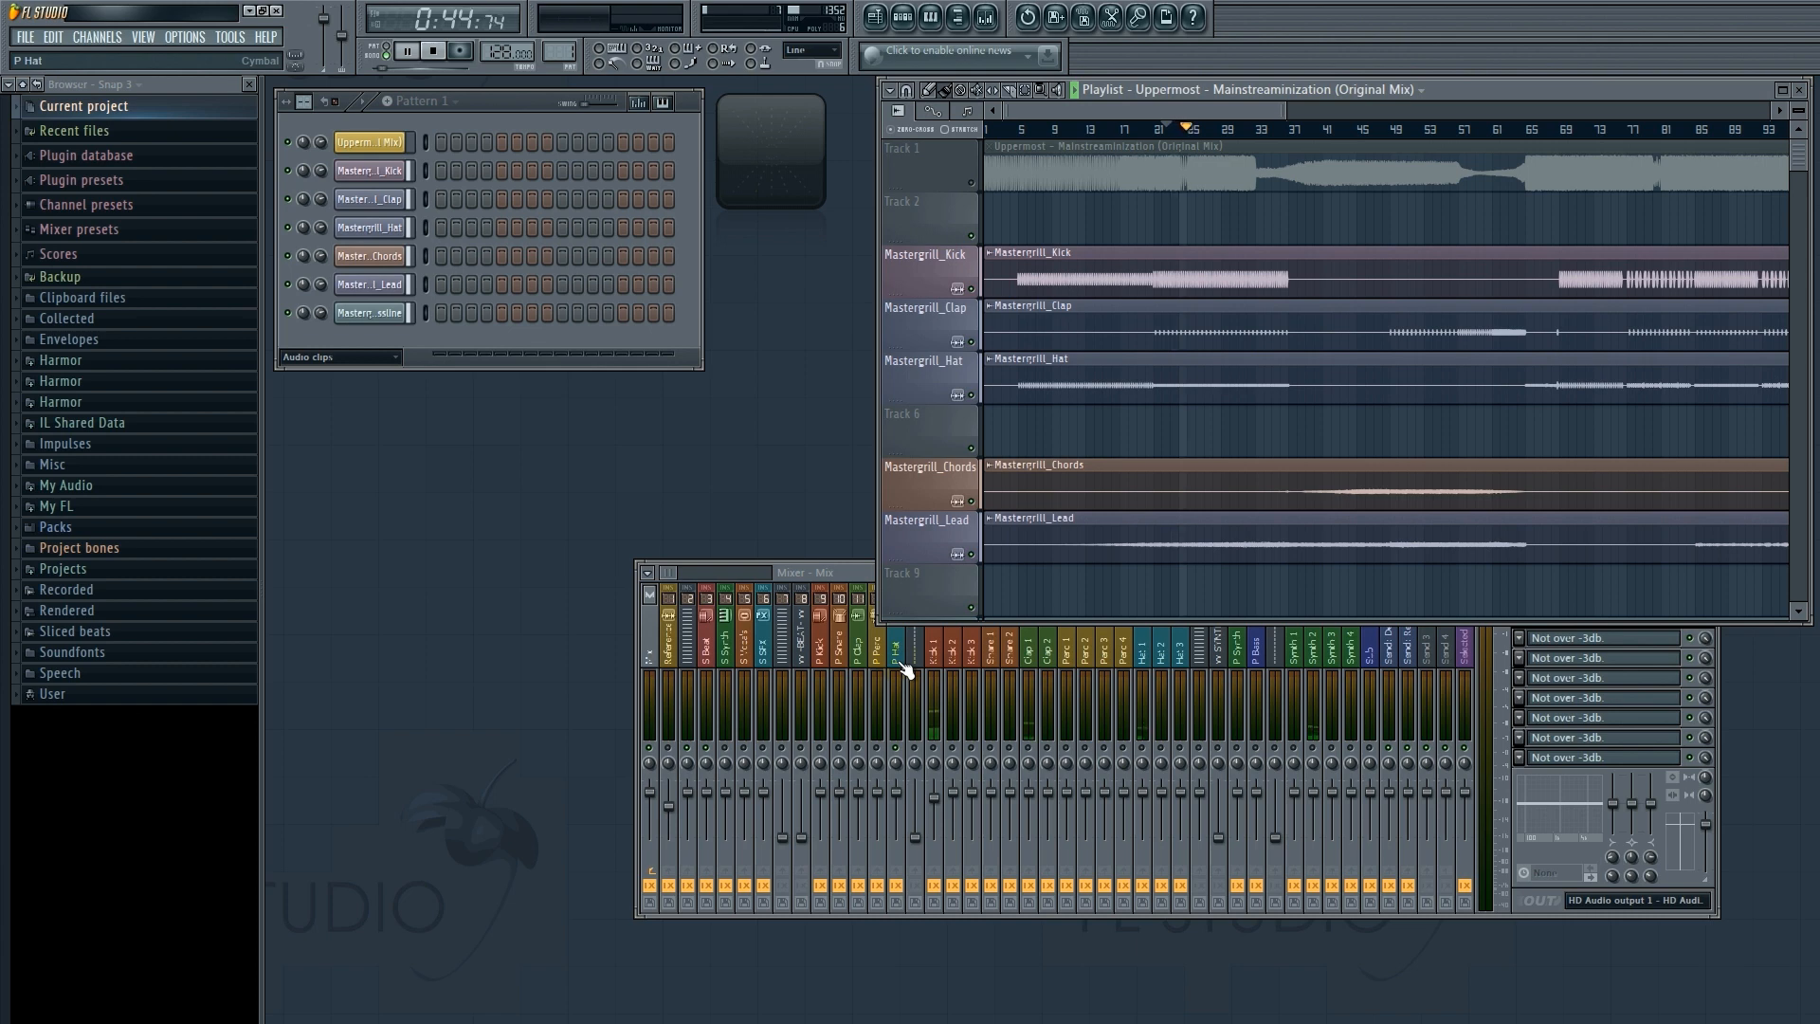
{"action": "left_click", "coordinate": [432, 57]}
Try panning the P Hat mixer track 100% left while the song plays, and reset its panning before stopping playback.
{"action": "left_click", "coordinate": [908, 757]}
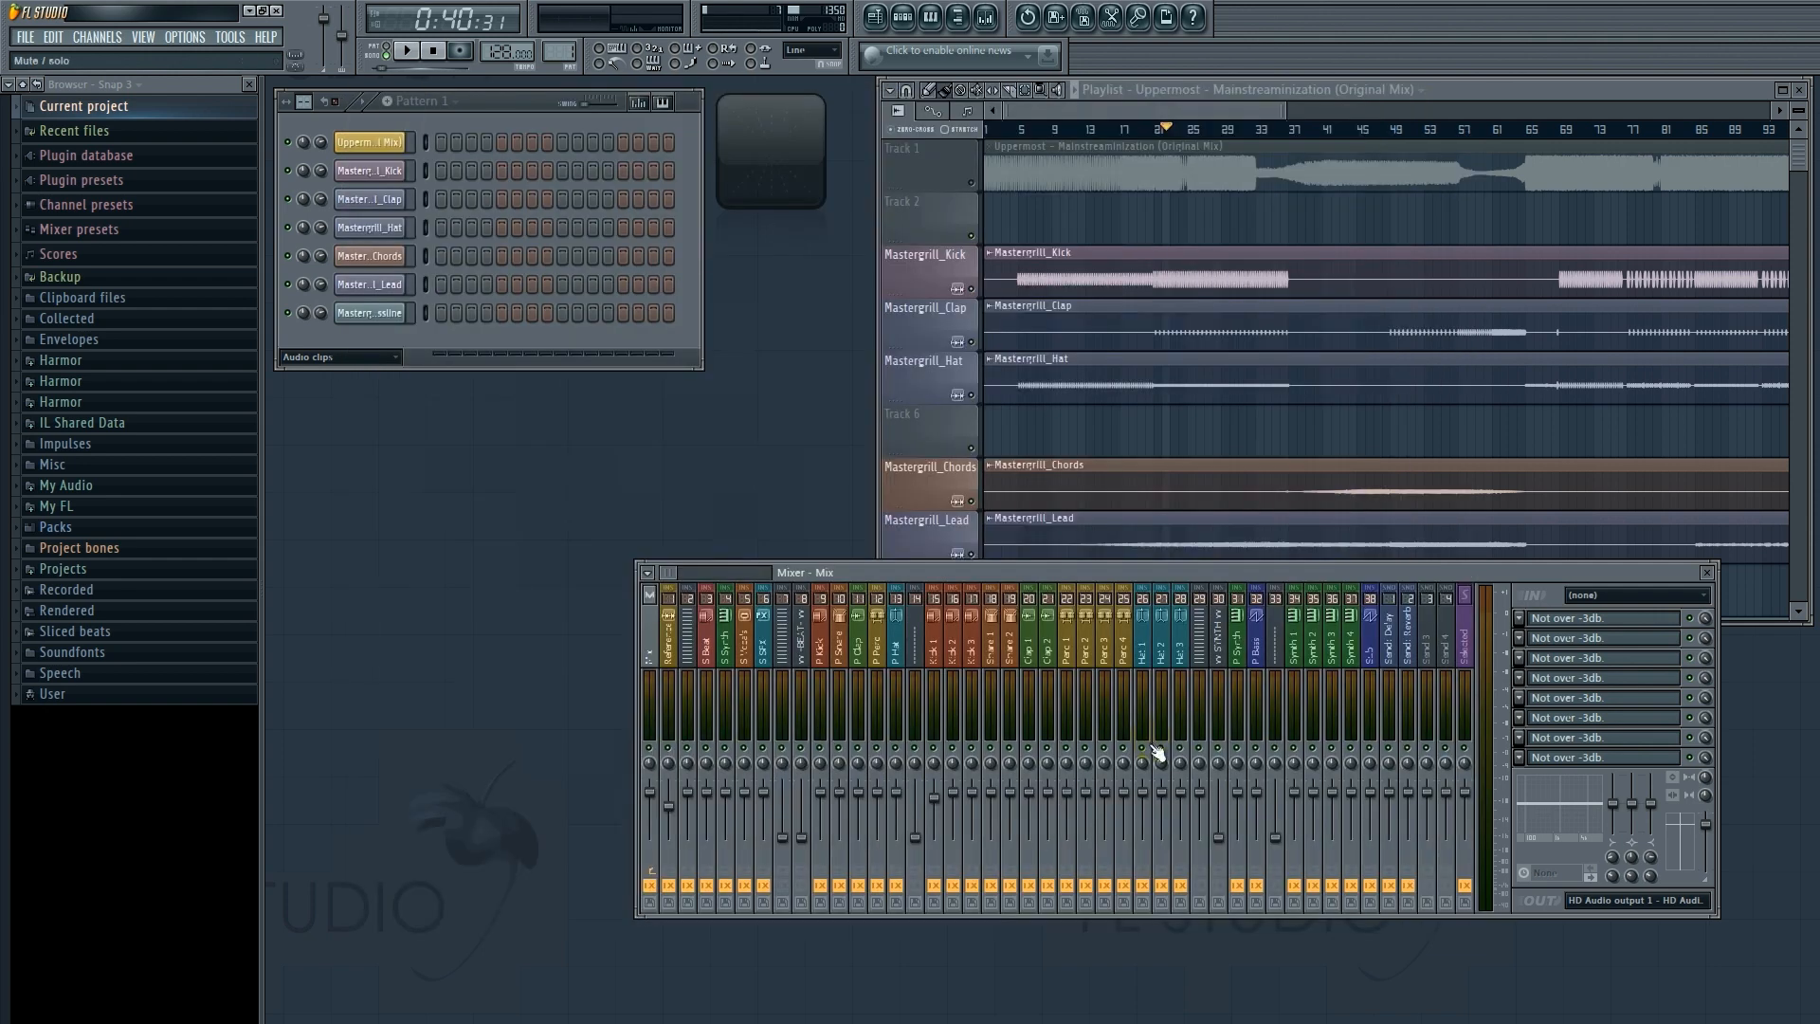
{"action": "left_click", "coordinate": [1079, 163]}
{"action": "key", "text": "space"}
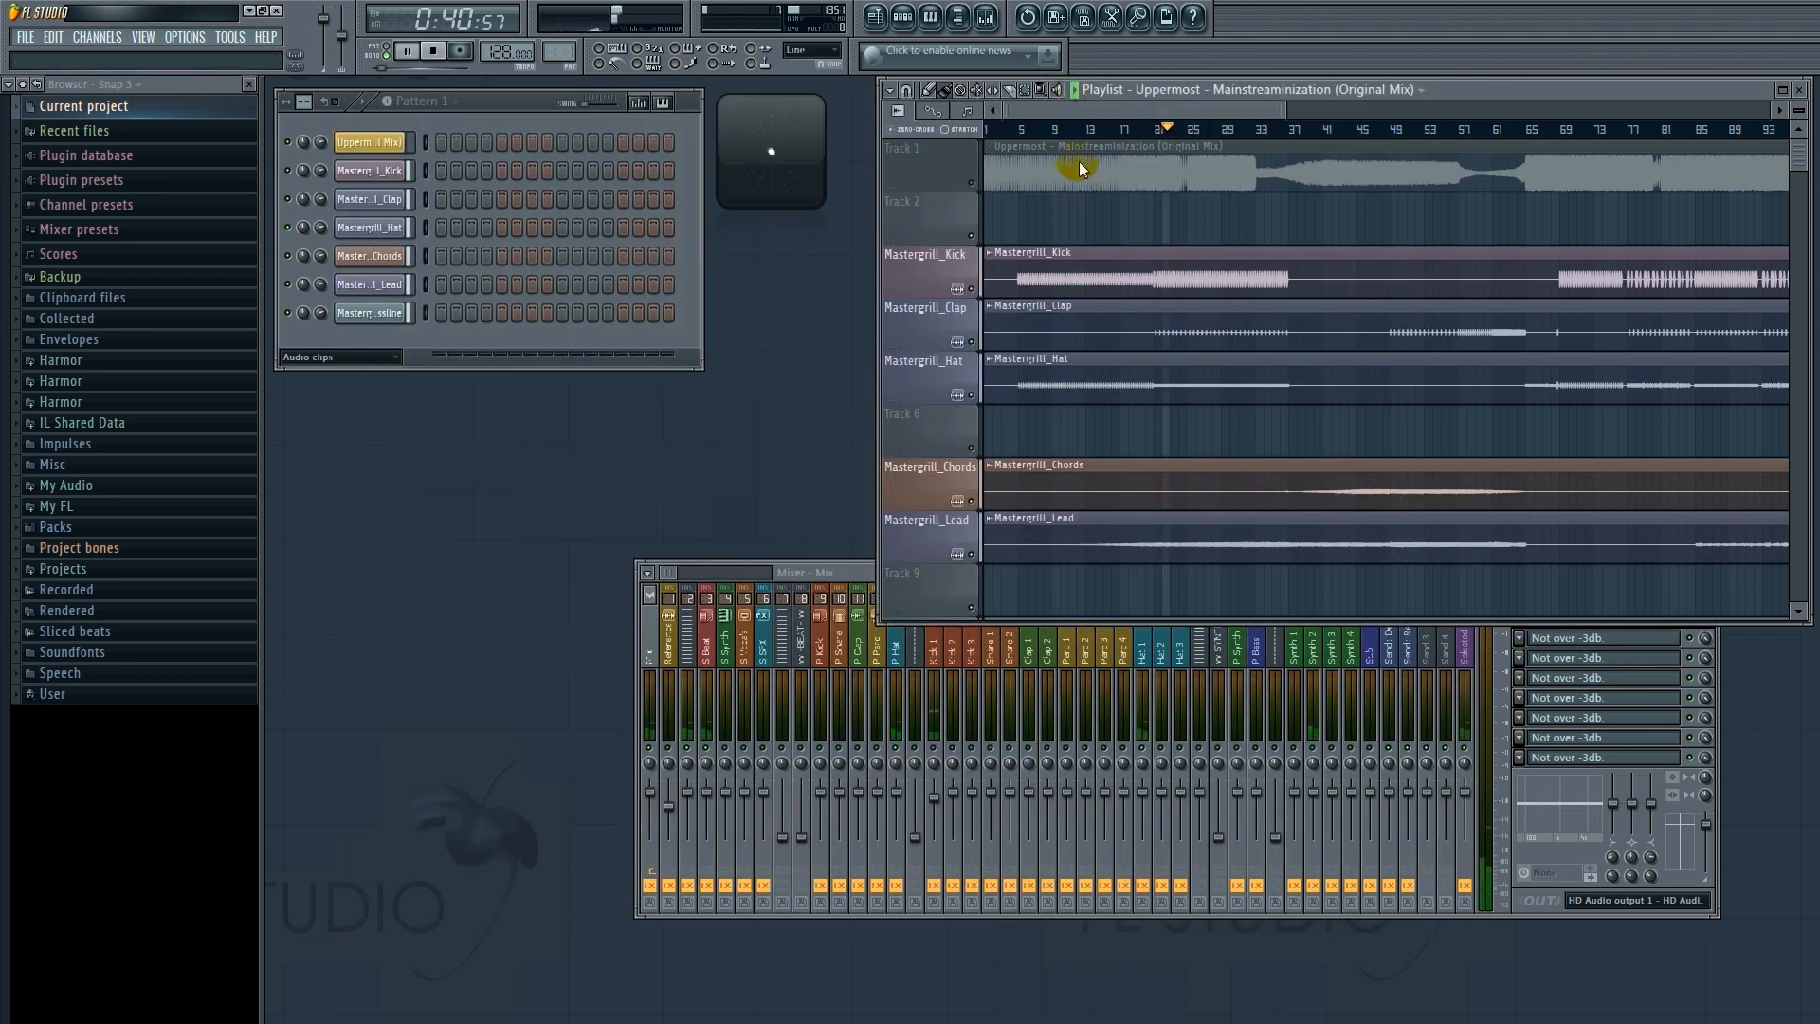
{"action": "left_click", "coordinate": [902, 787]}
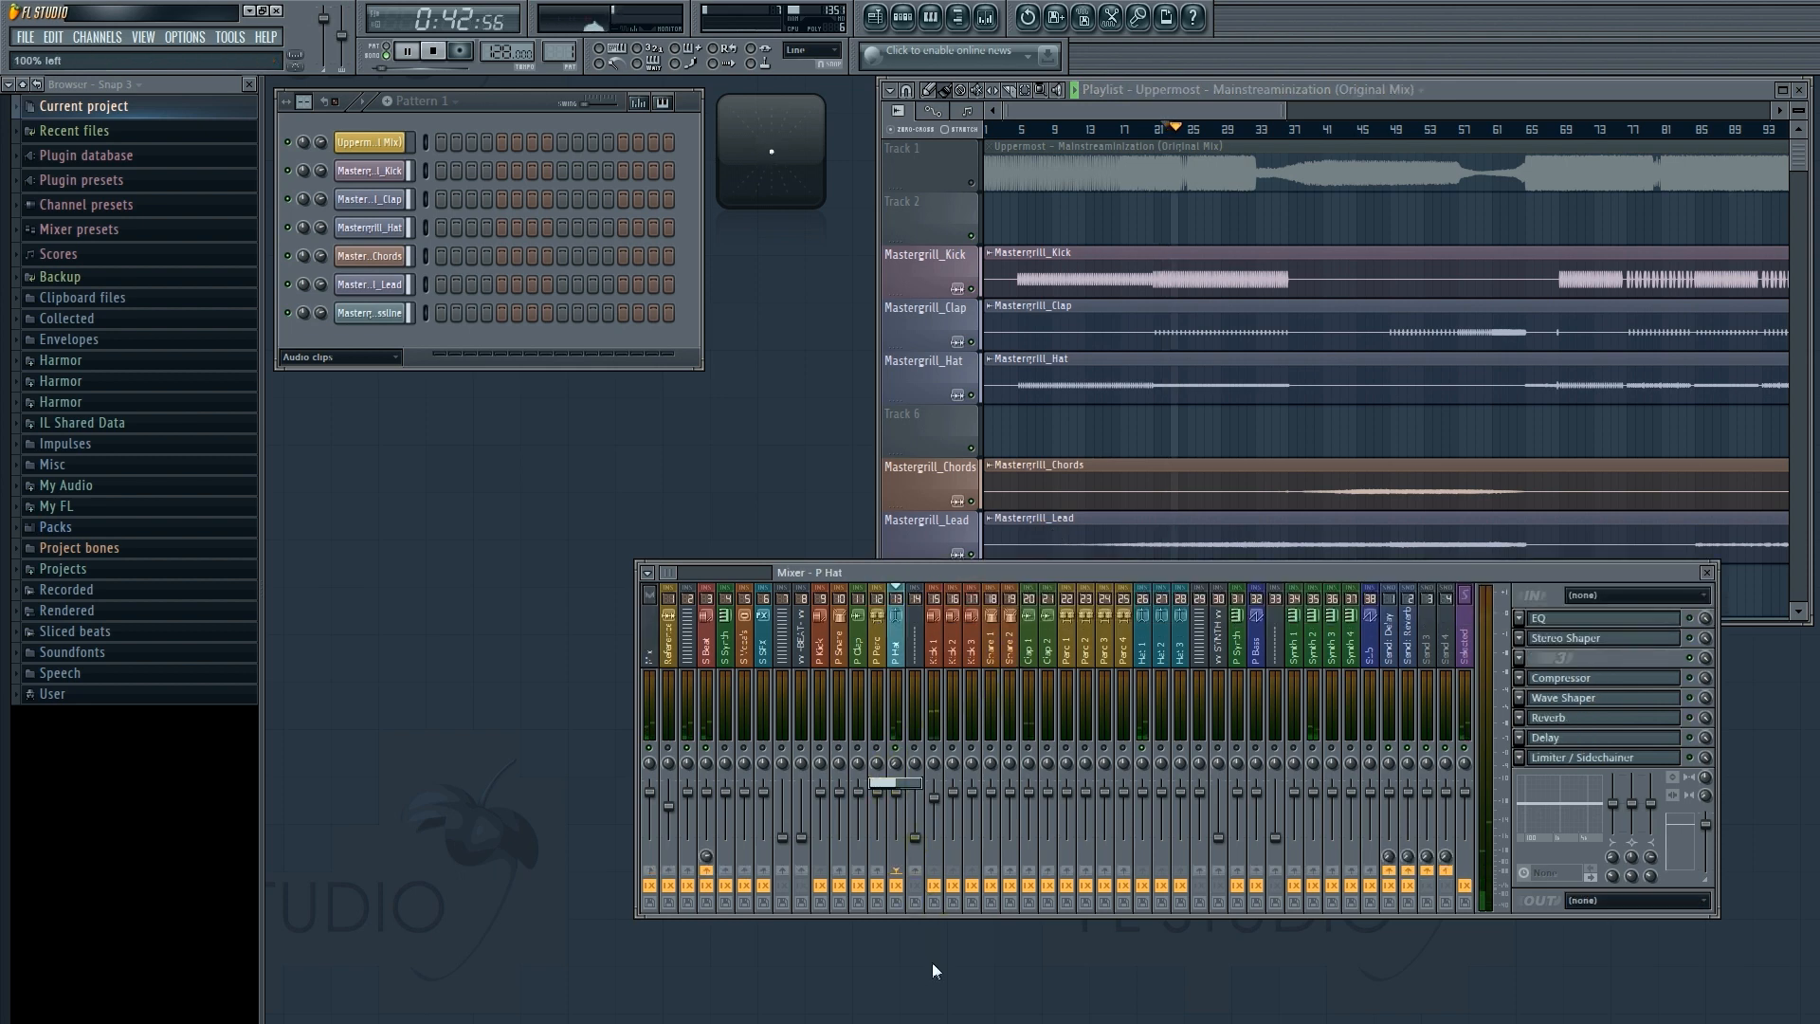
{"action": "right_click", "coordinate": [892, 768]}
{"action": "left_click", "coordinate": [902, 777]}
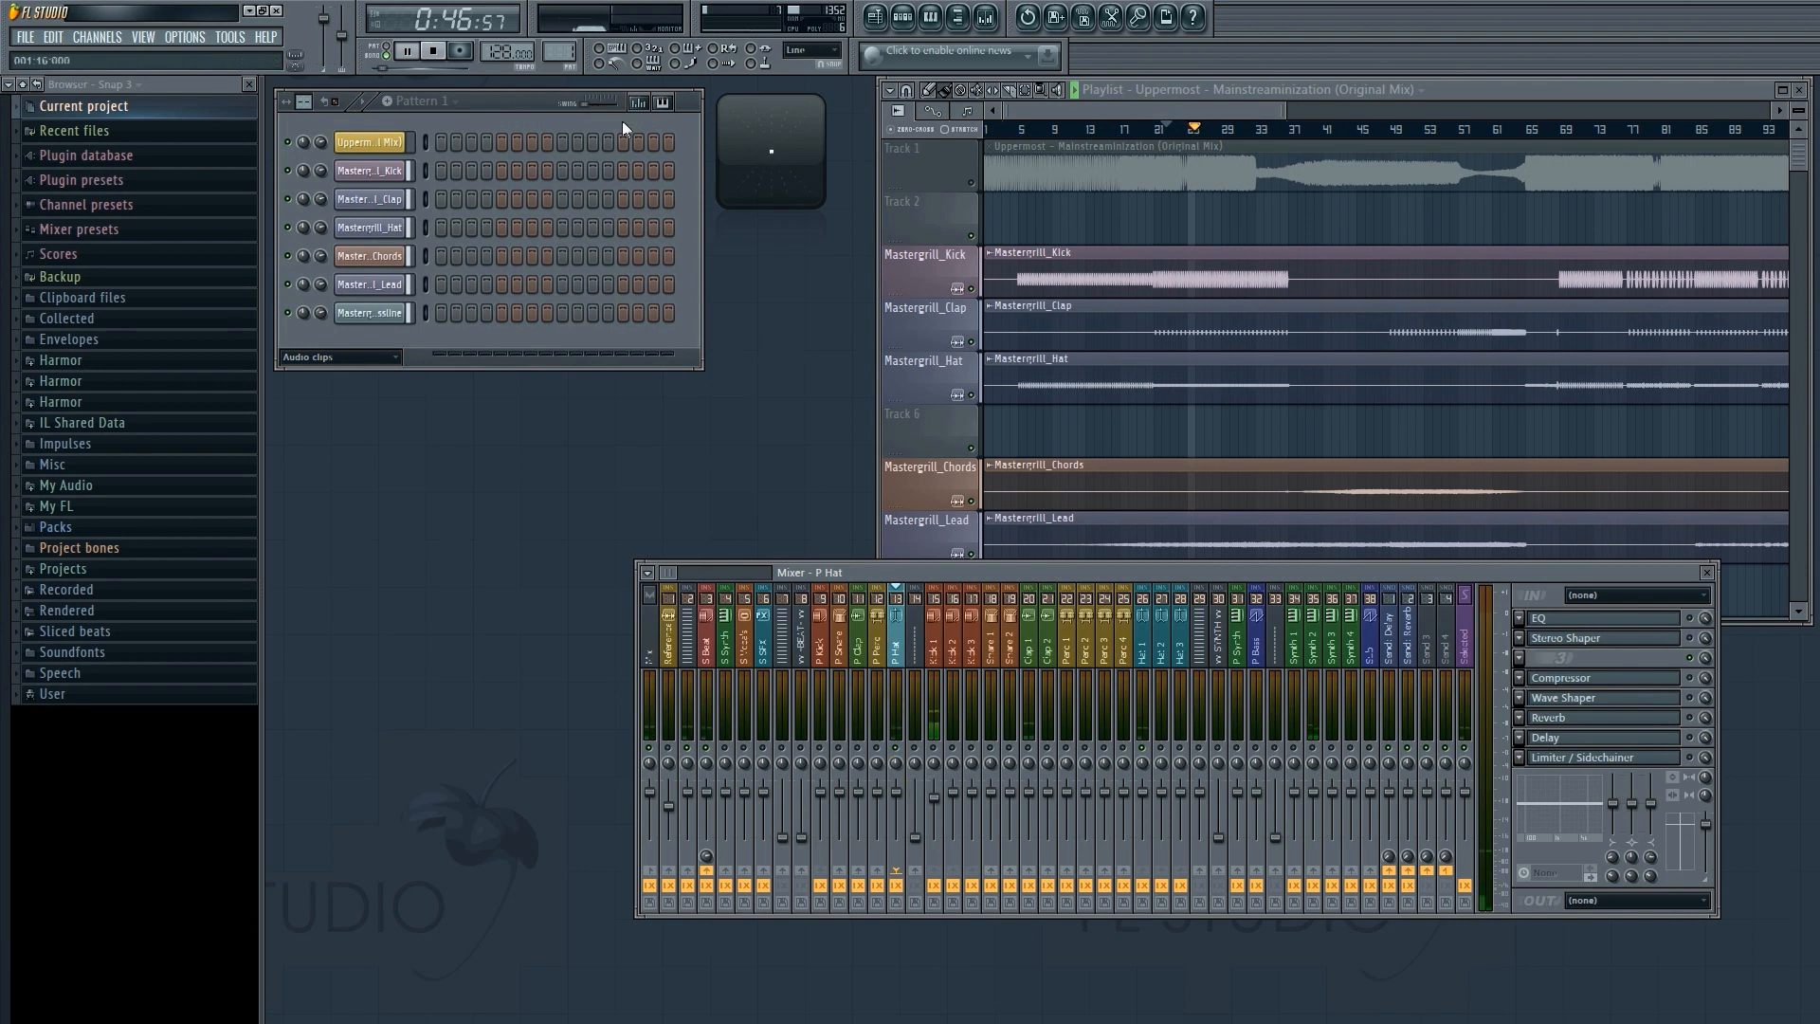
{"action": "left_click", "coordinate": [432, 51]}
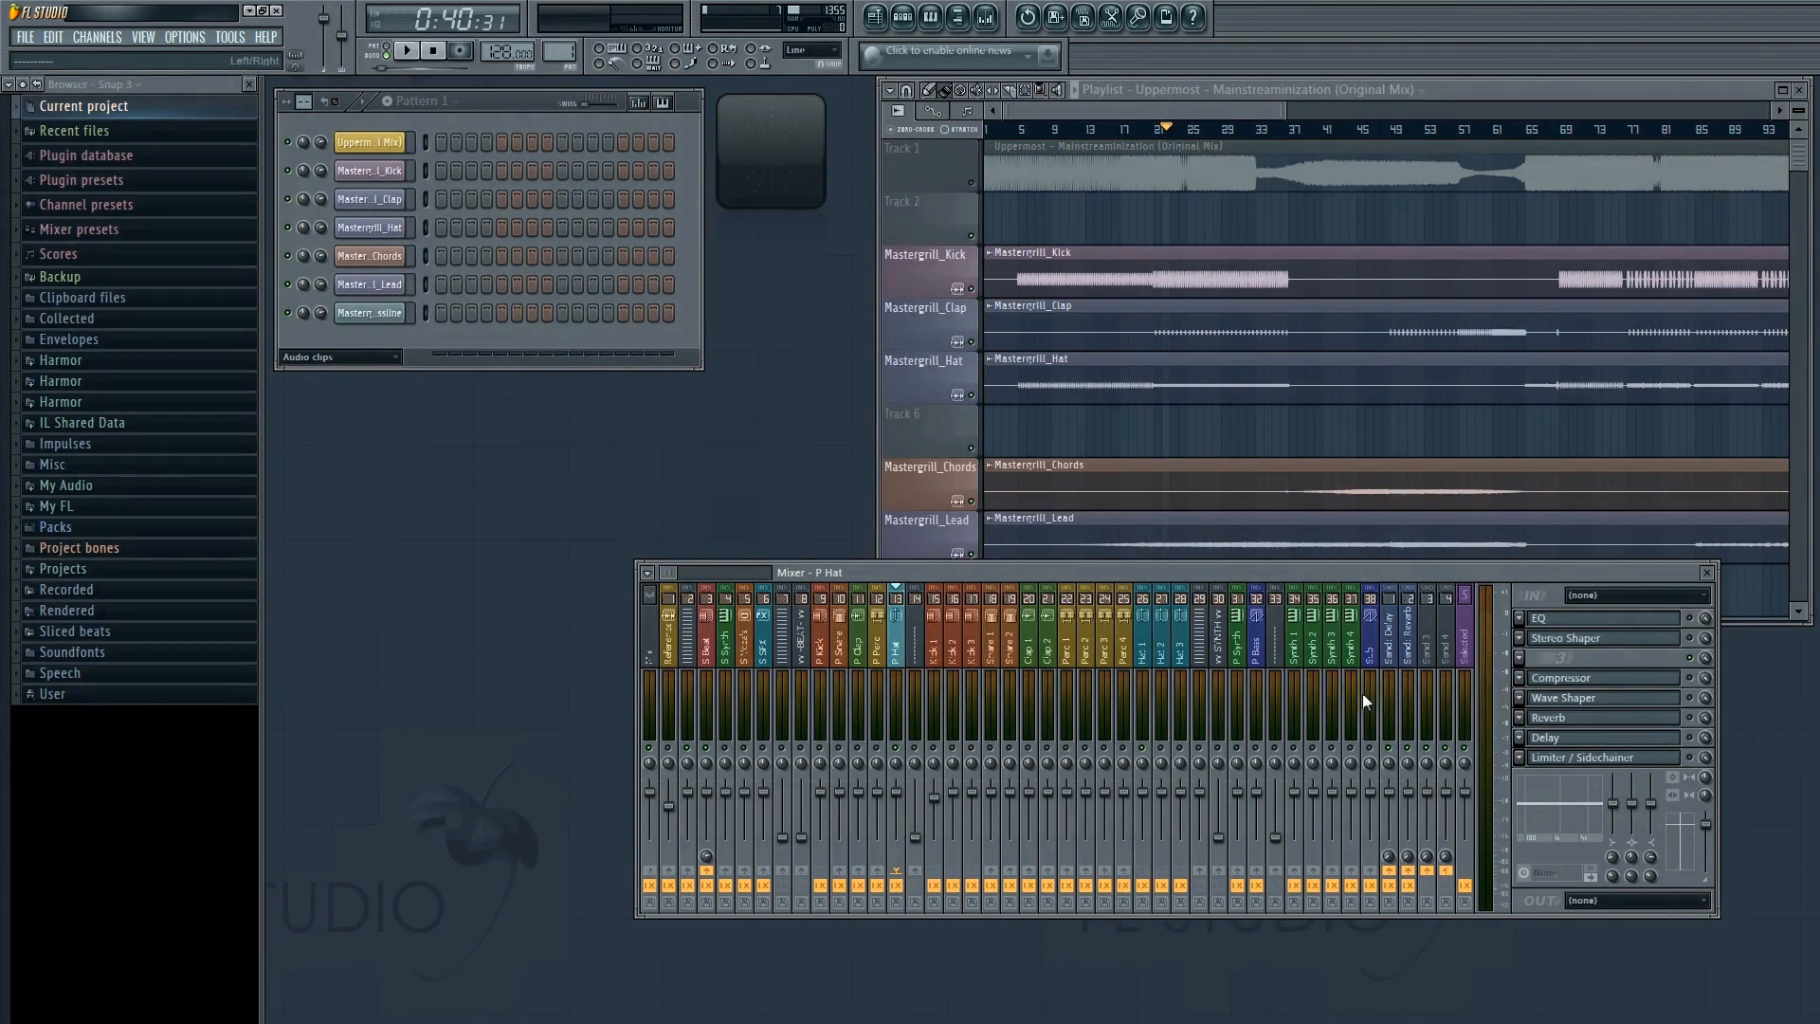
Open P Hat's Stereo Shaper, load Fruity Stereo Enhancer into the empty third effect slot, and place both windows above the mixer.
{"action": "left_click", "coordinate": [1640, 638]}
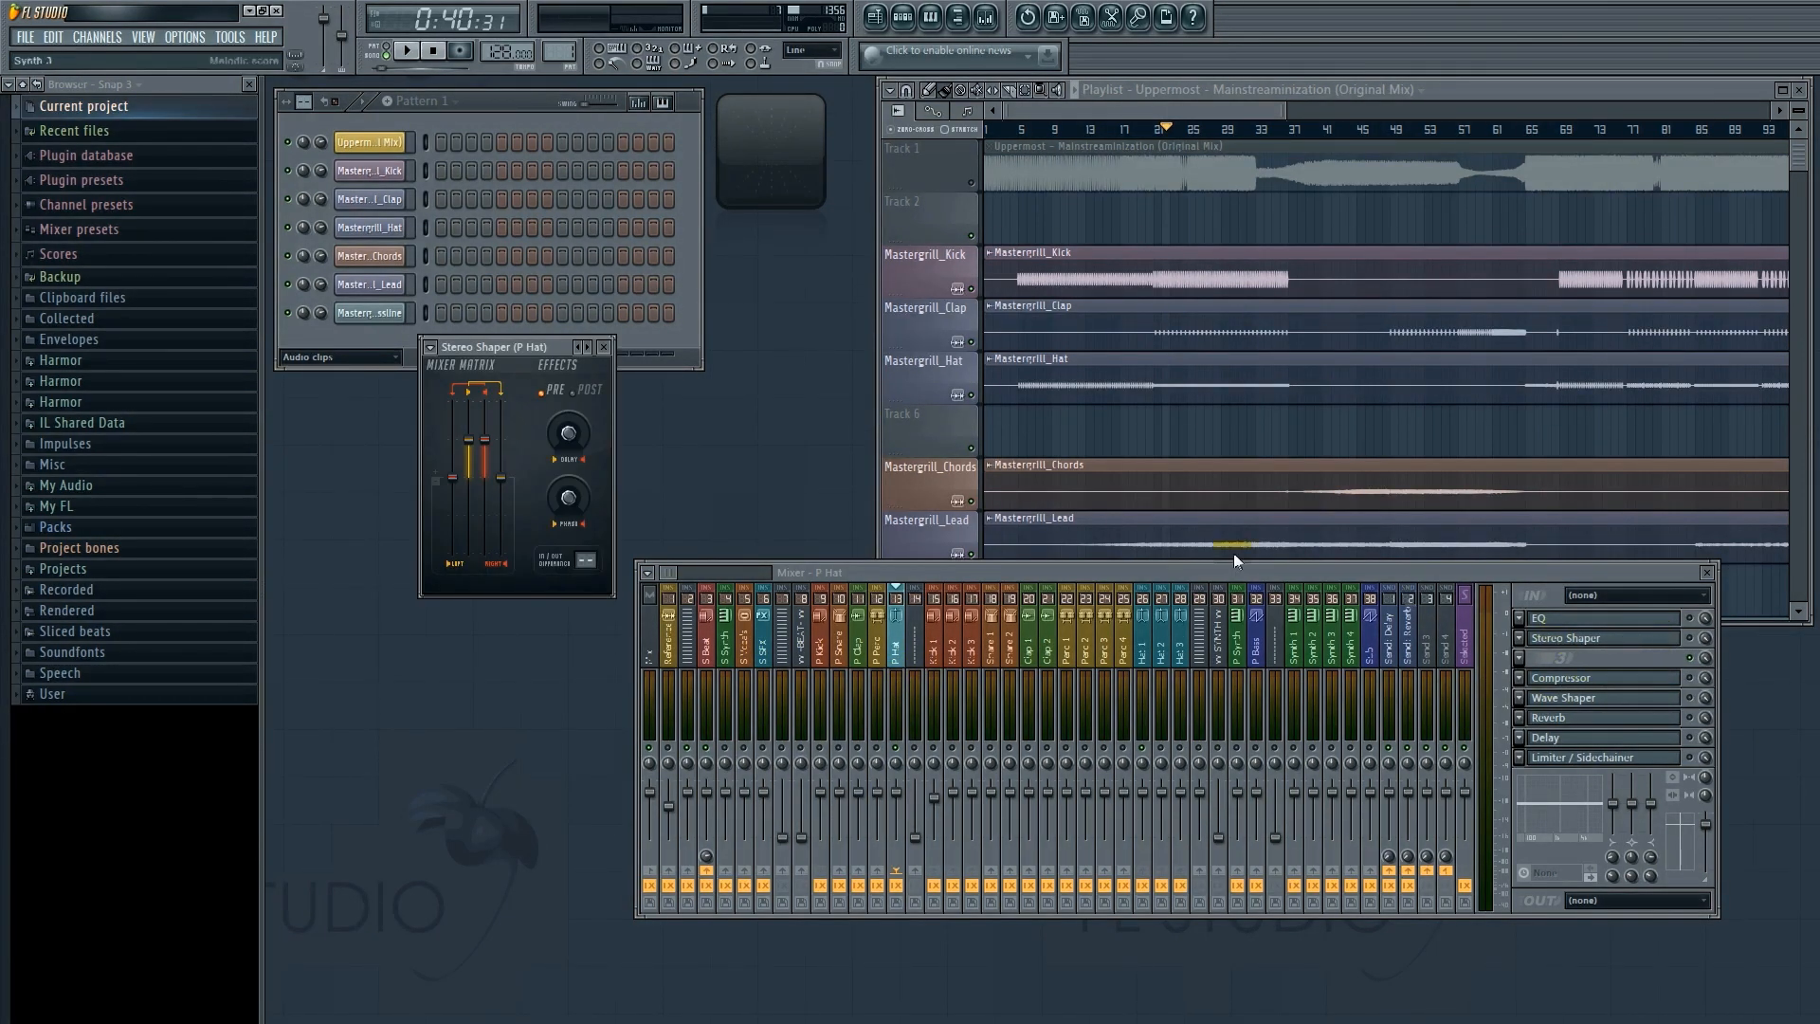
{"action": "left_click_drag", "start_coordinate": [541, 347], "coordinate": [521, 442]}
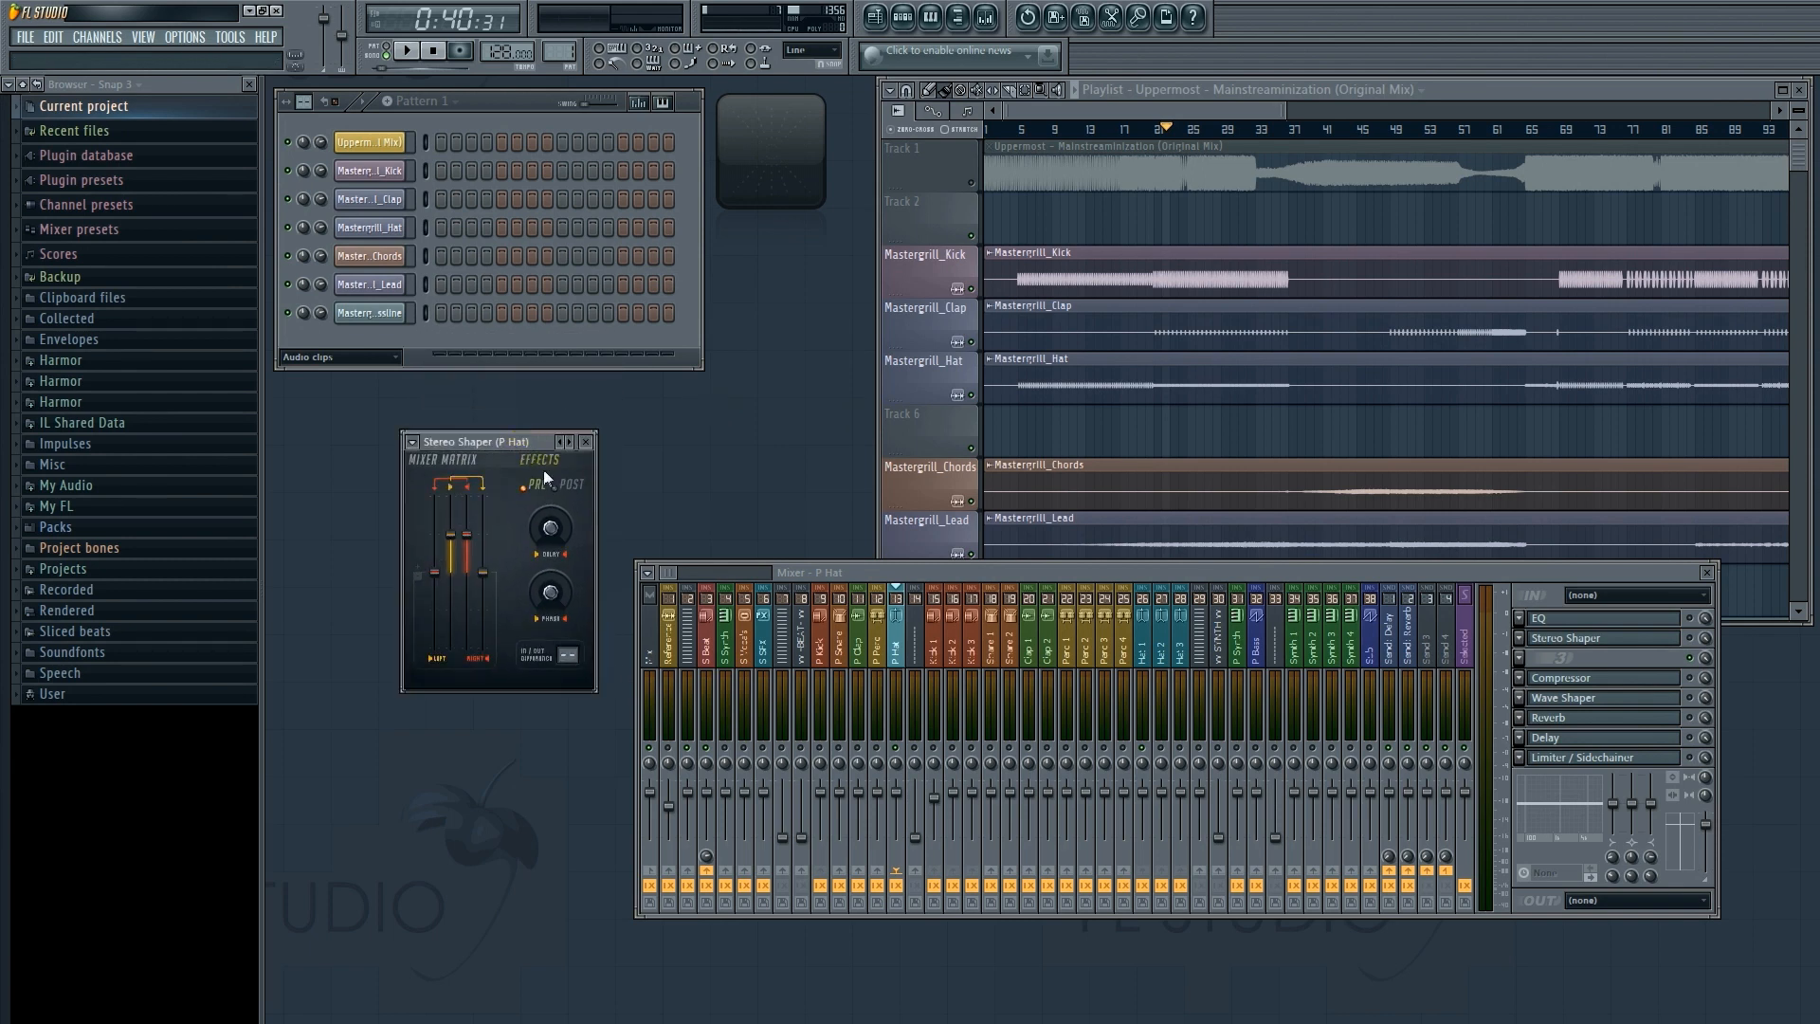
{"action": "left_click", "coordinate": [1603, 657]}
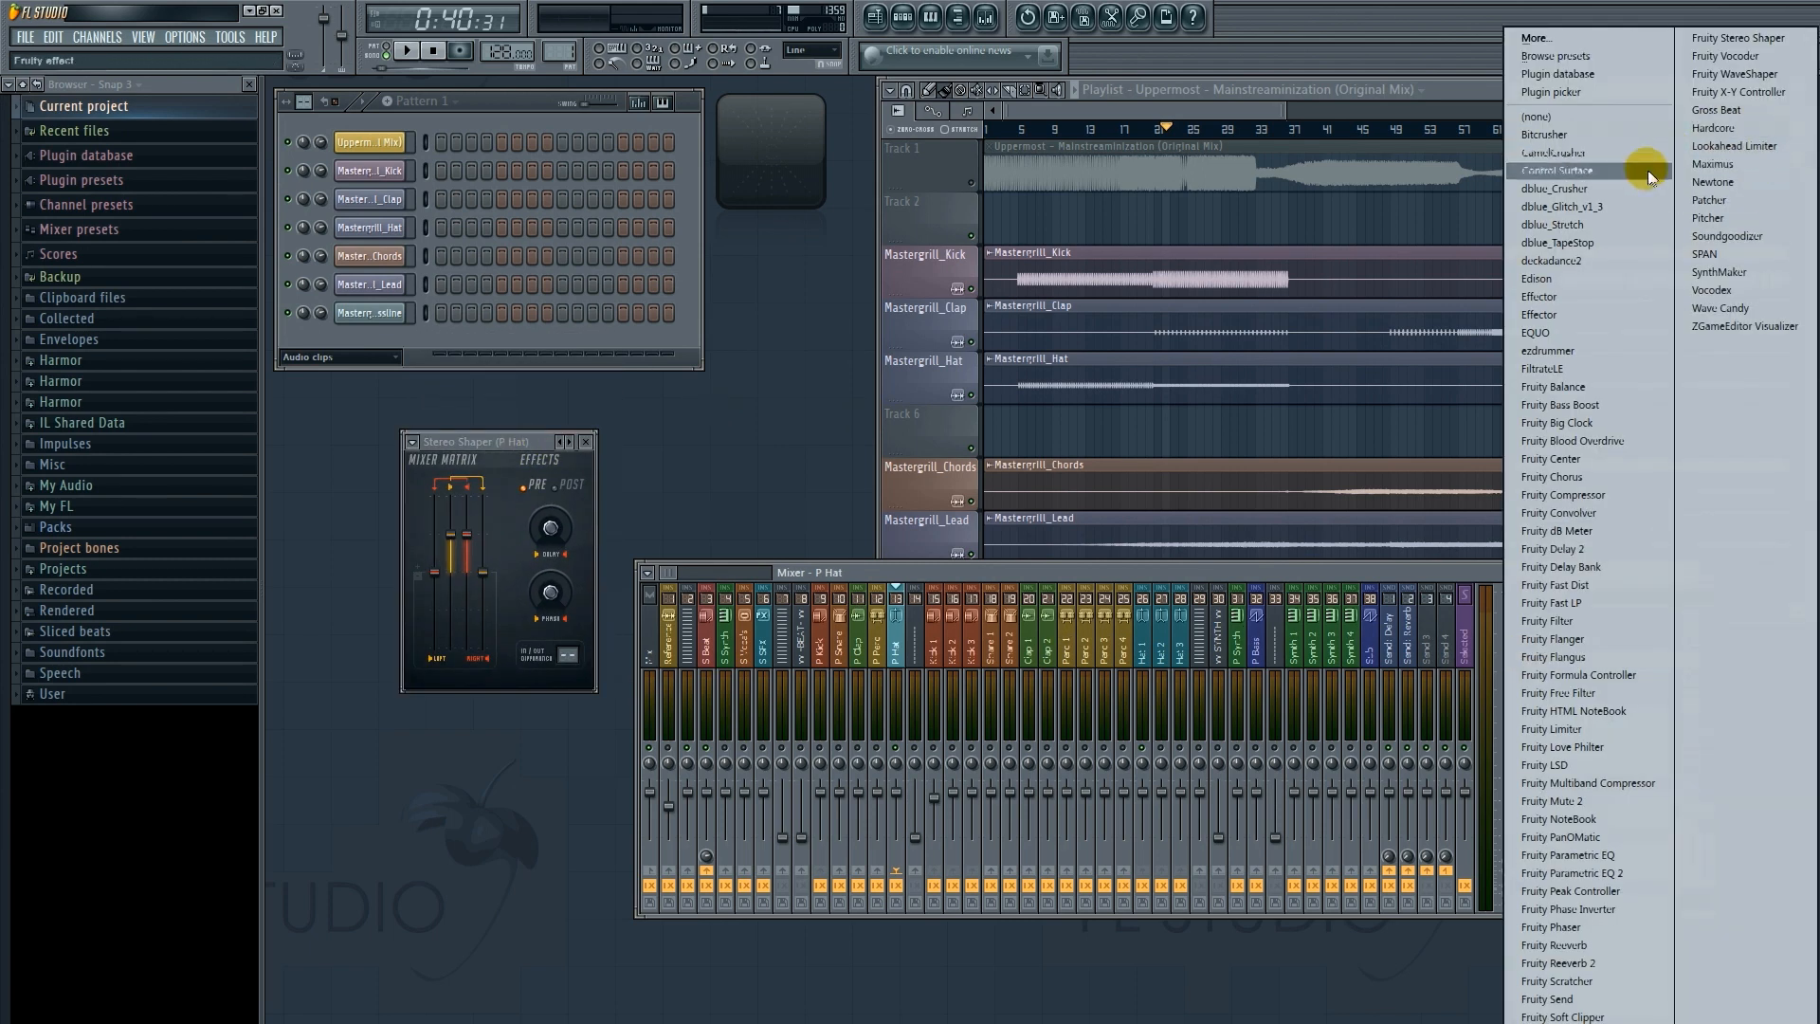
{"action": "left_click", "coordinate": [1603, 1023]}
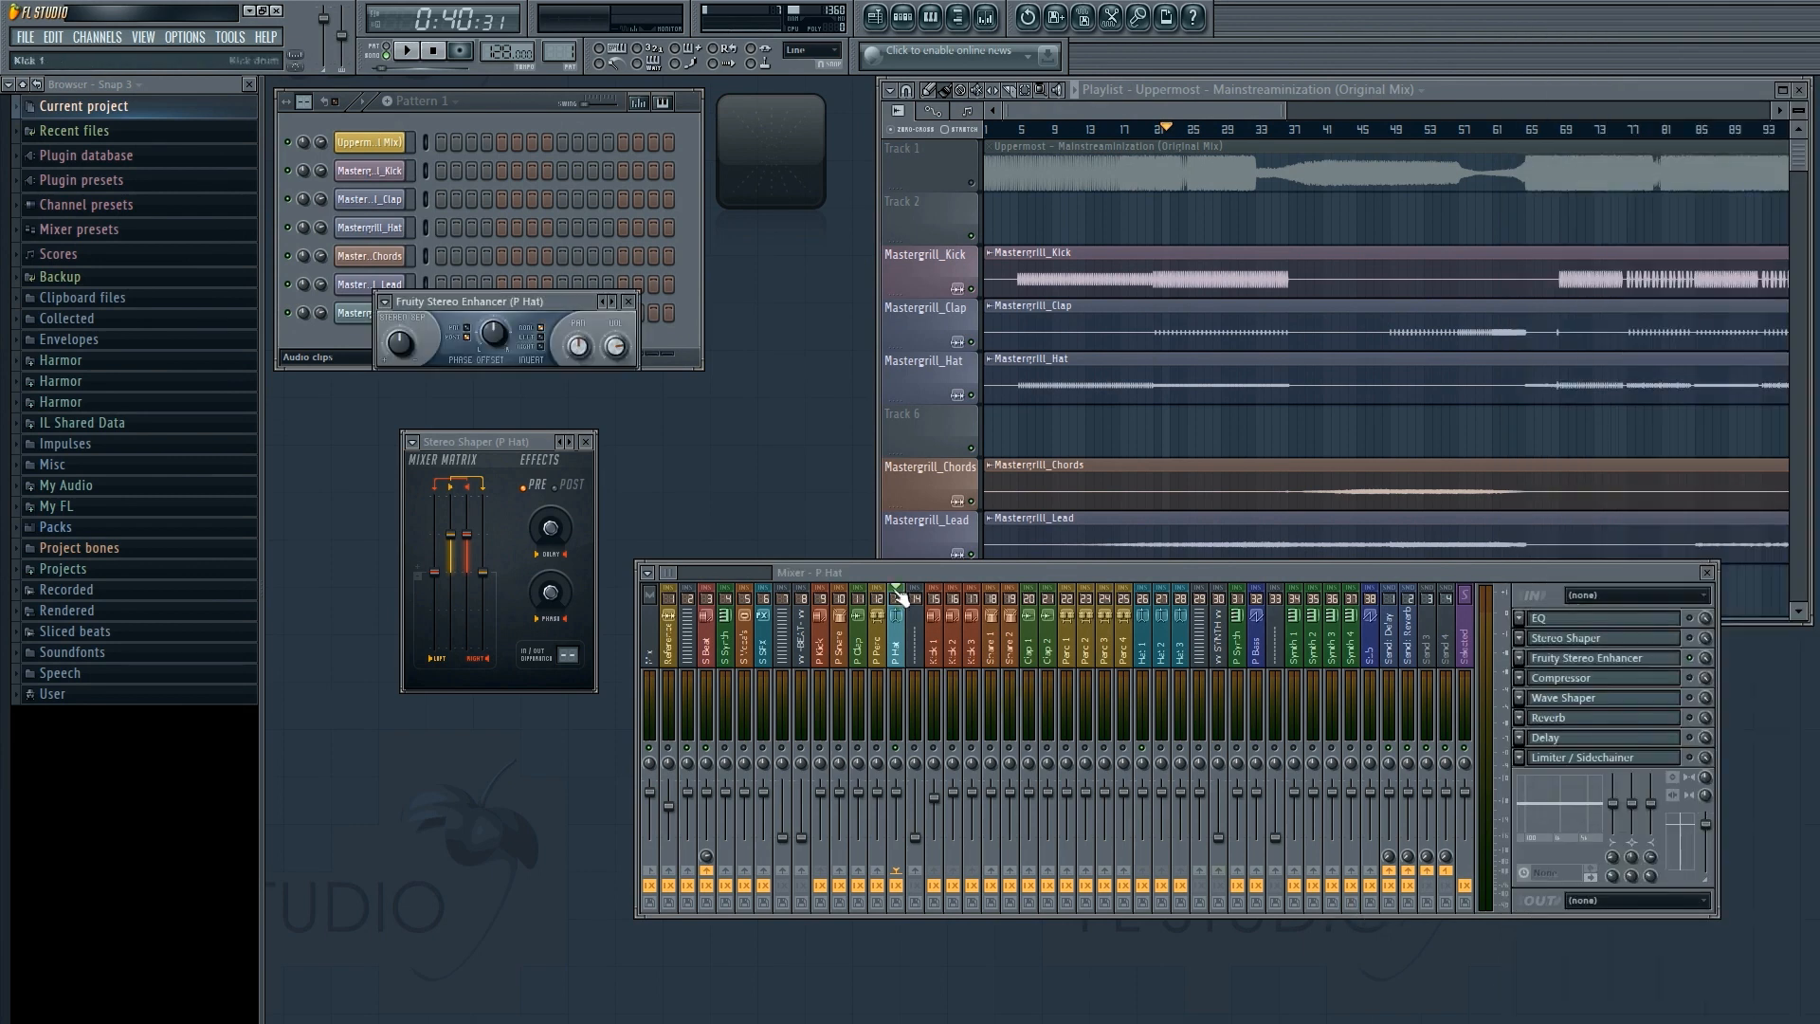
{"action": "left_click_drag", "start_coordinate": [556, 300], "coordinate": [816, 437]}
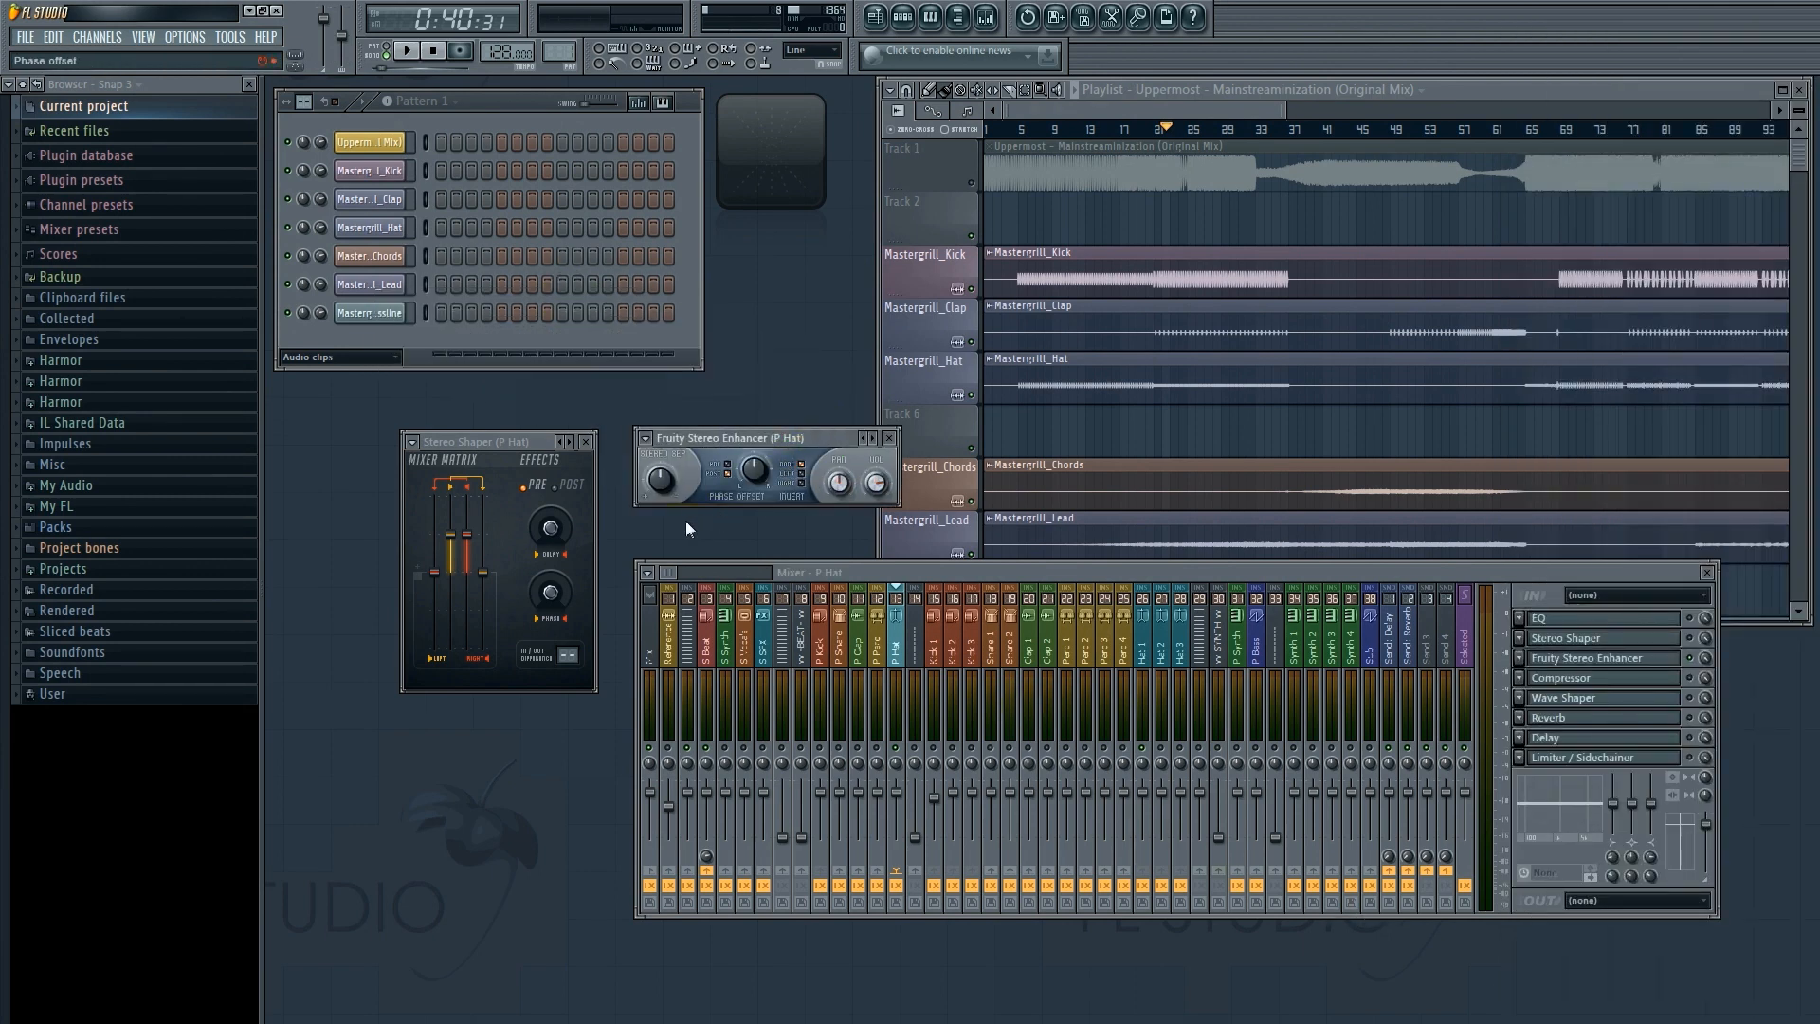
Try offsetting the left/right delay in P Hat's Stereo Shaper while the song plays, reset it, and stop playback.
{"action": "left_click_drag", "start_coordinate": [565, 522], "coordinate": [566, 550]}
{"action": "left_click", "coordinate": [1075, 90]}
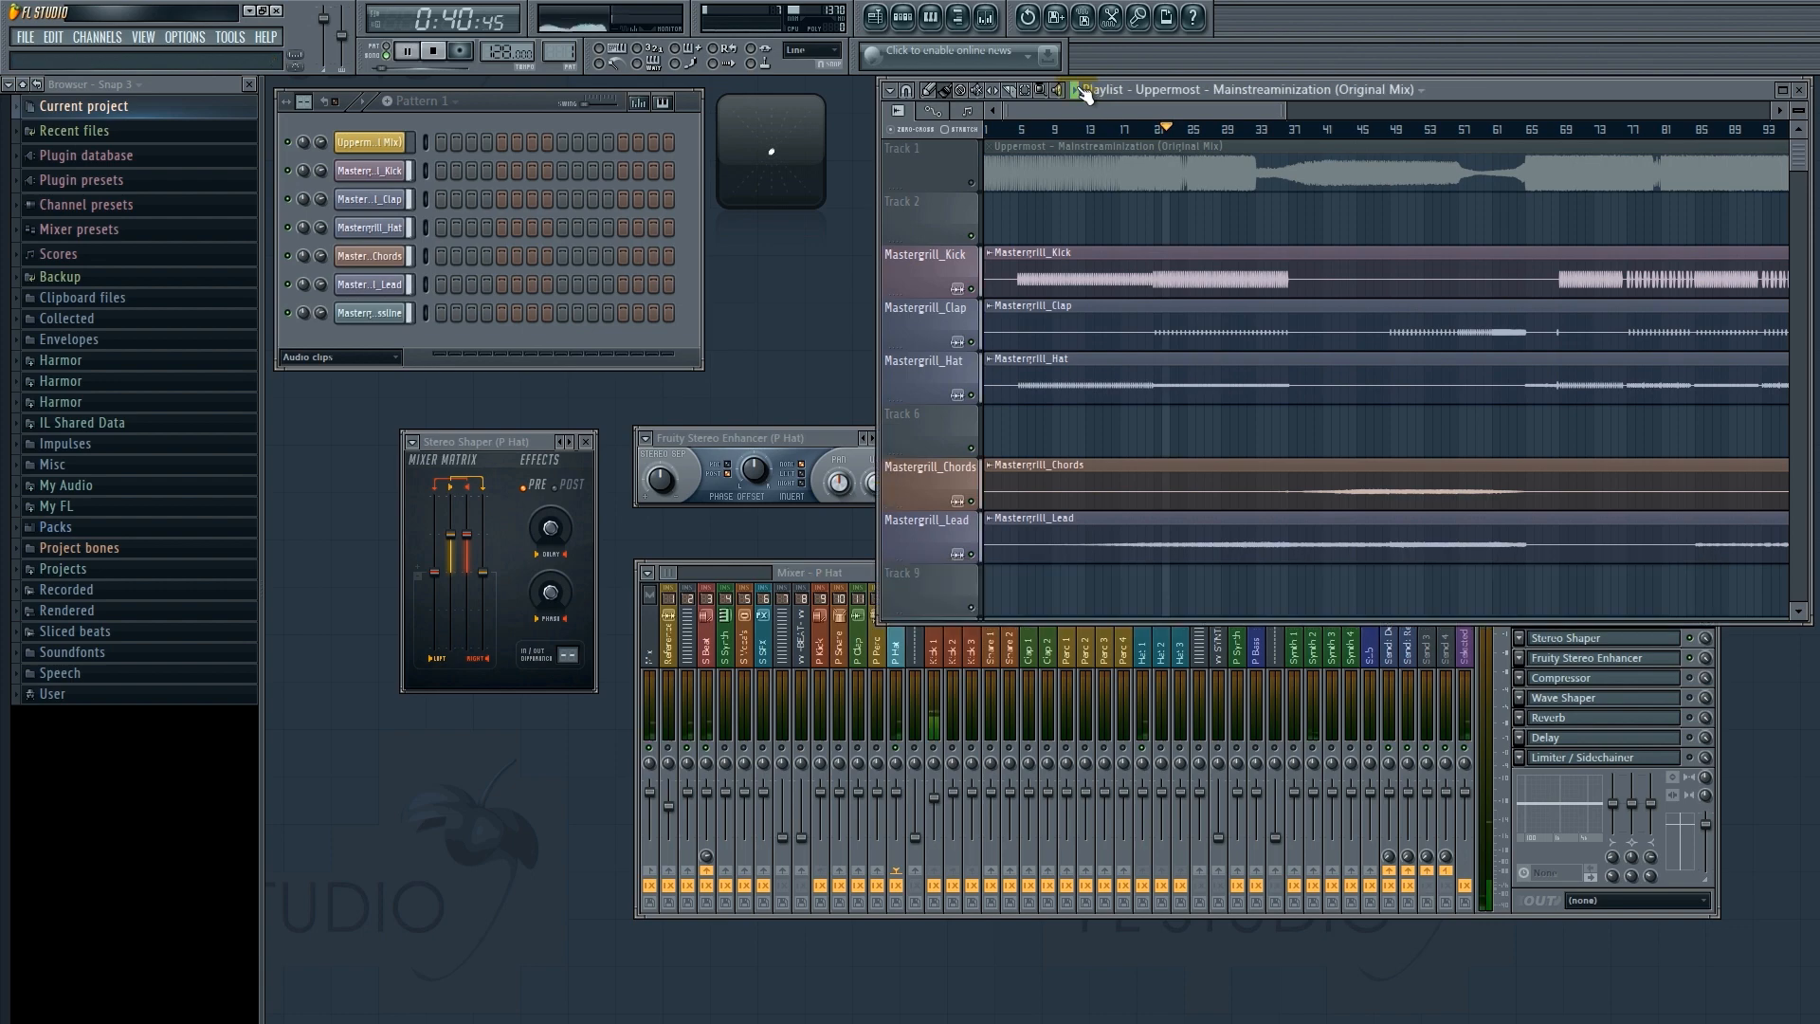
{"action": "left_click_drag", "start_coordinate": [561, 519], "coordinate": [573, 442]}
{"action": "right_click", "coordinate": [565, 522]}
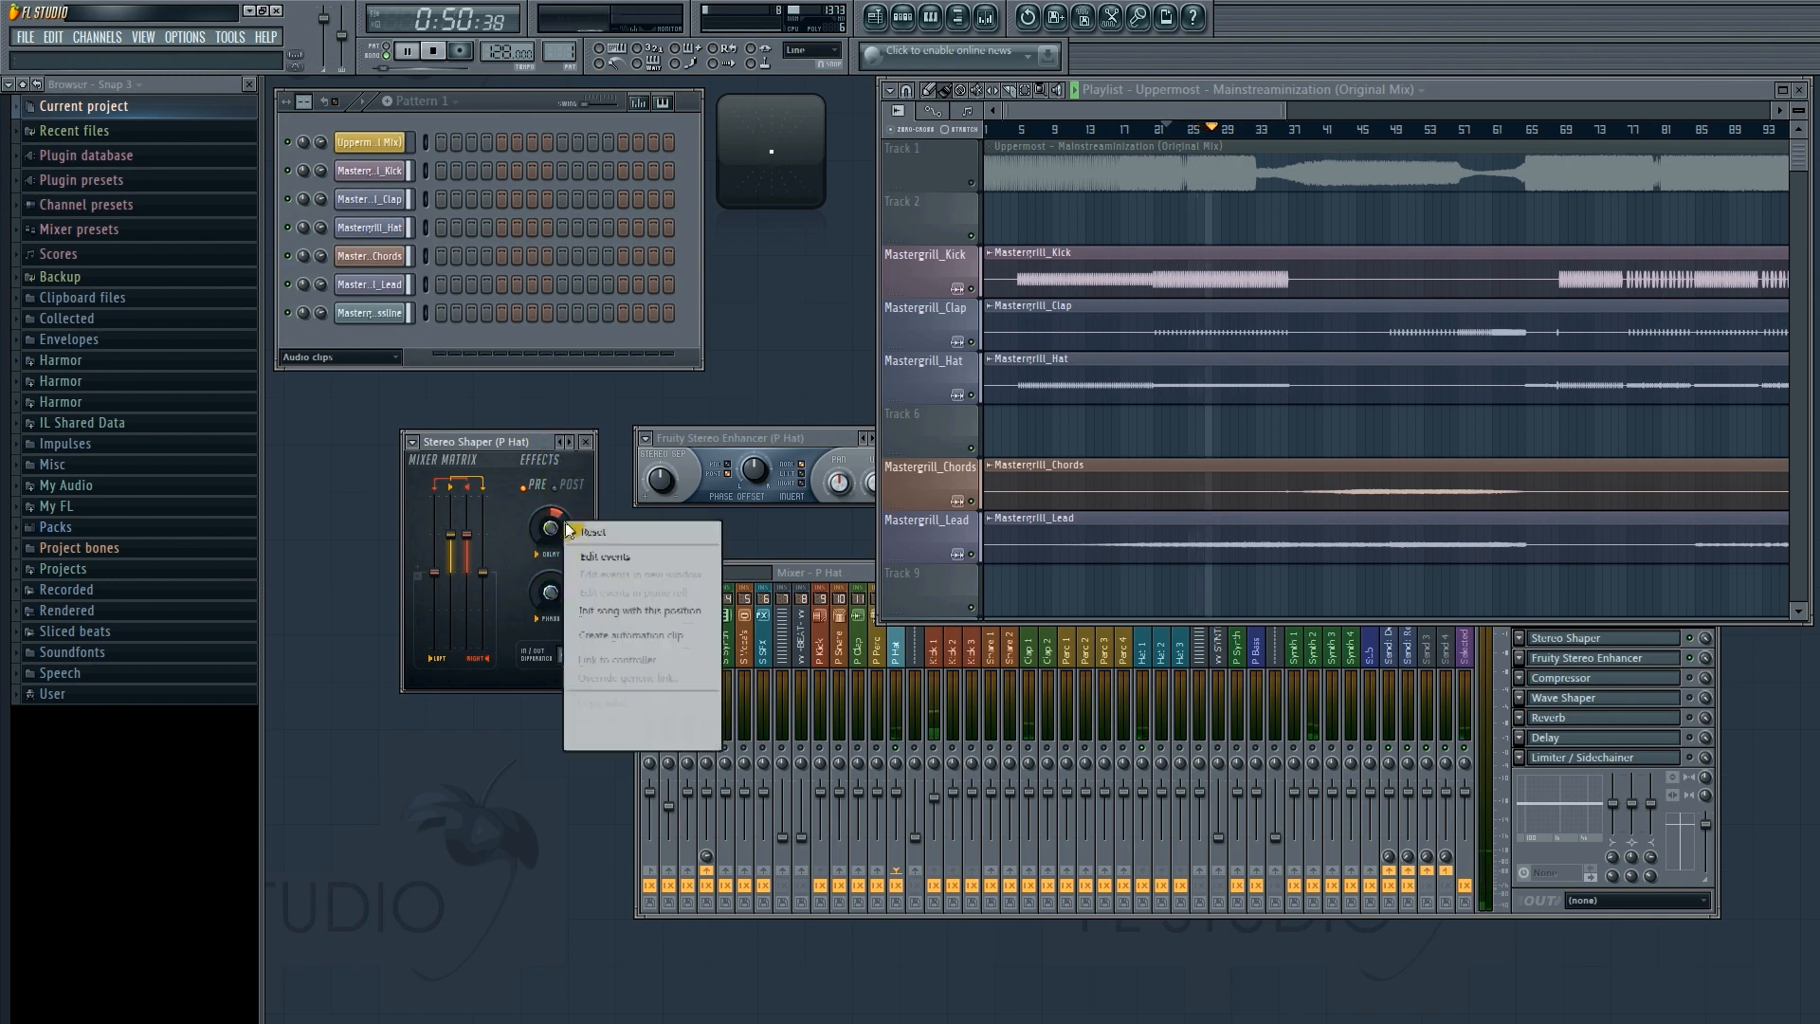
{"action": "left_click", "coordinate": [569, 525]}
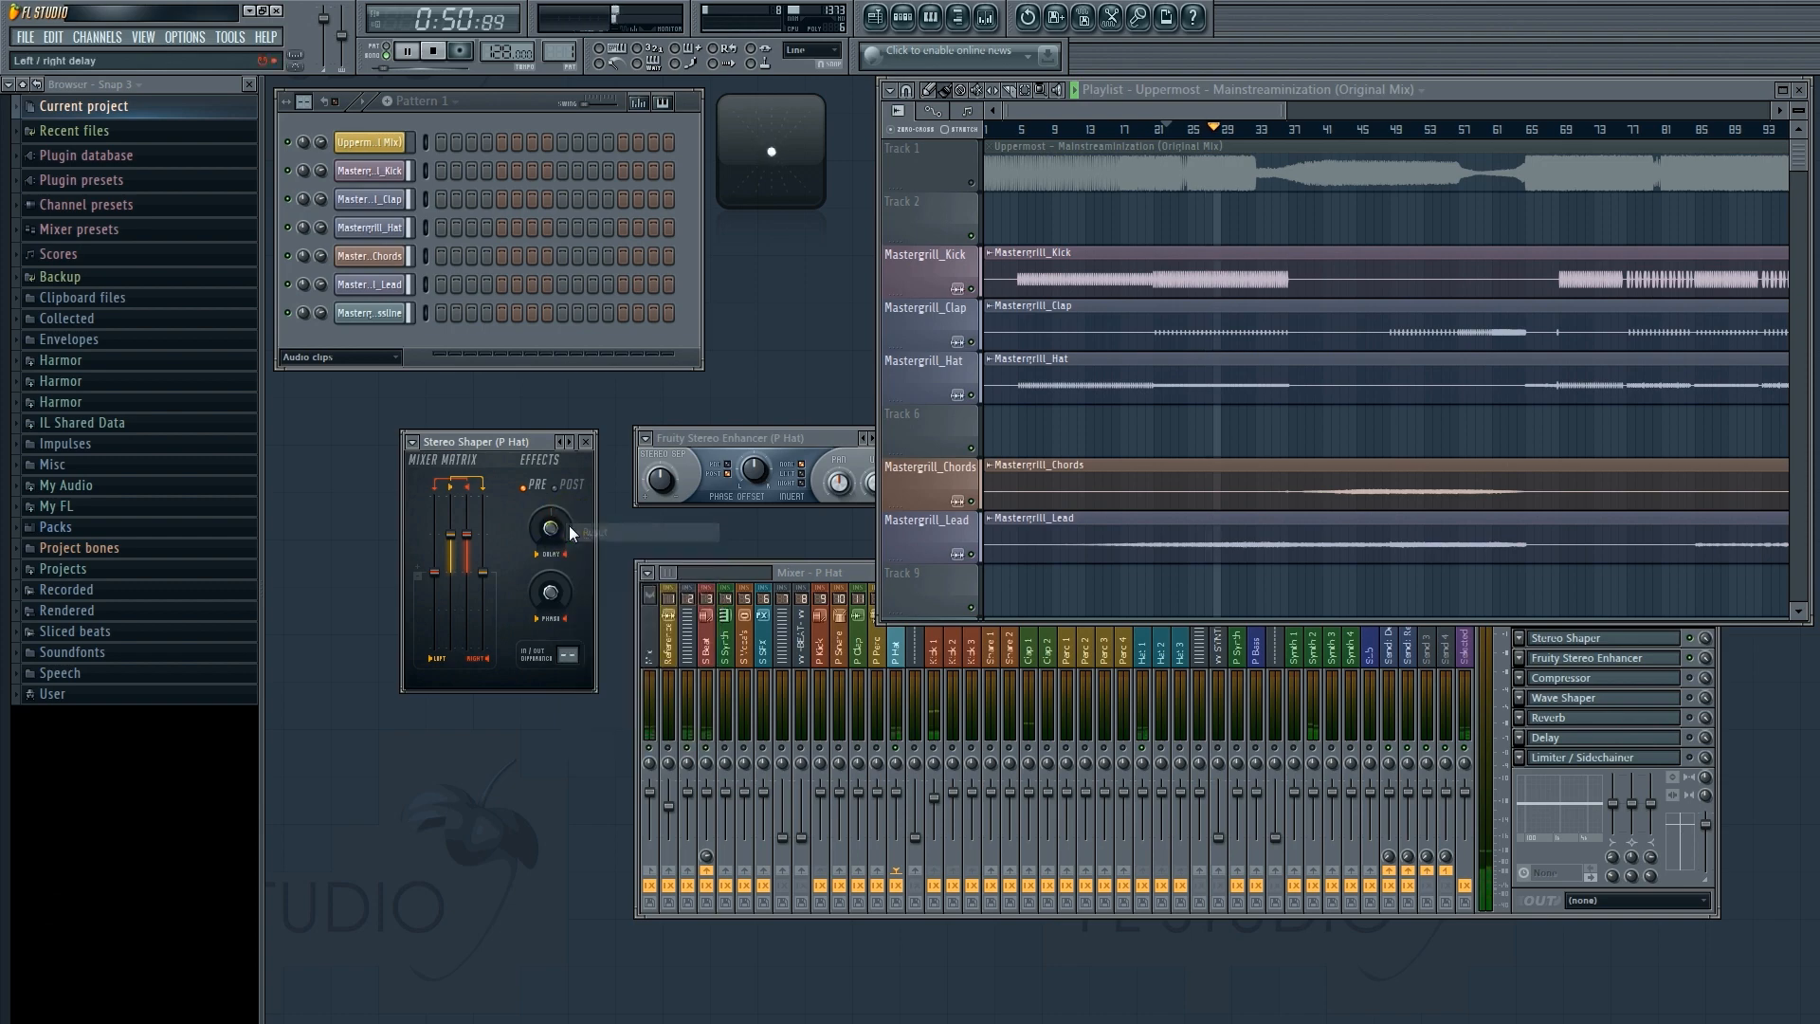
{"action": "left_click", "coordinate": [434, 51]}
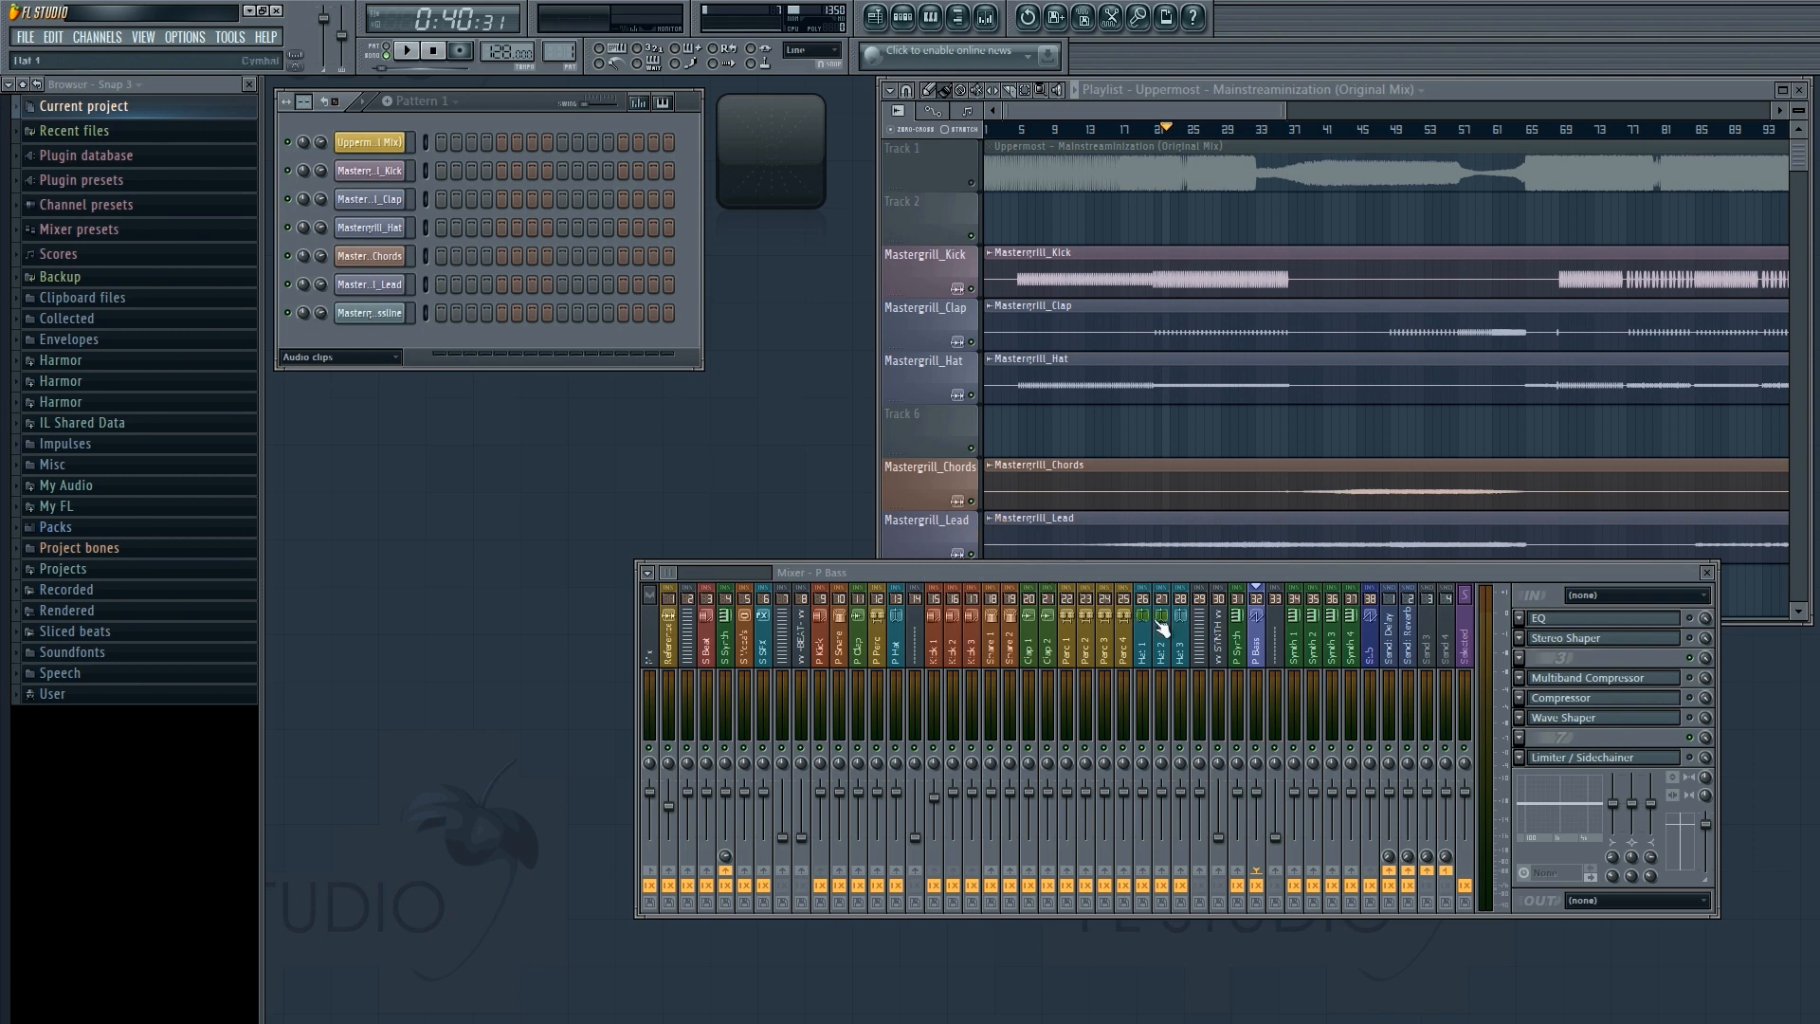
Open the Compressor on the P Bass mixer track and place its window above the mixer.
{"action": "left_click_drag", "start_coordinate": [1180, 632], "coordinate": [1256, 634]}
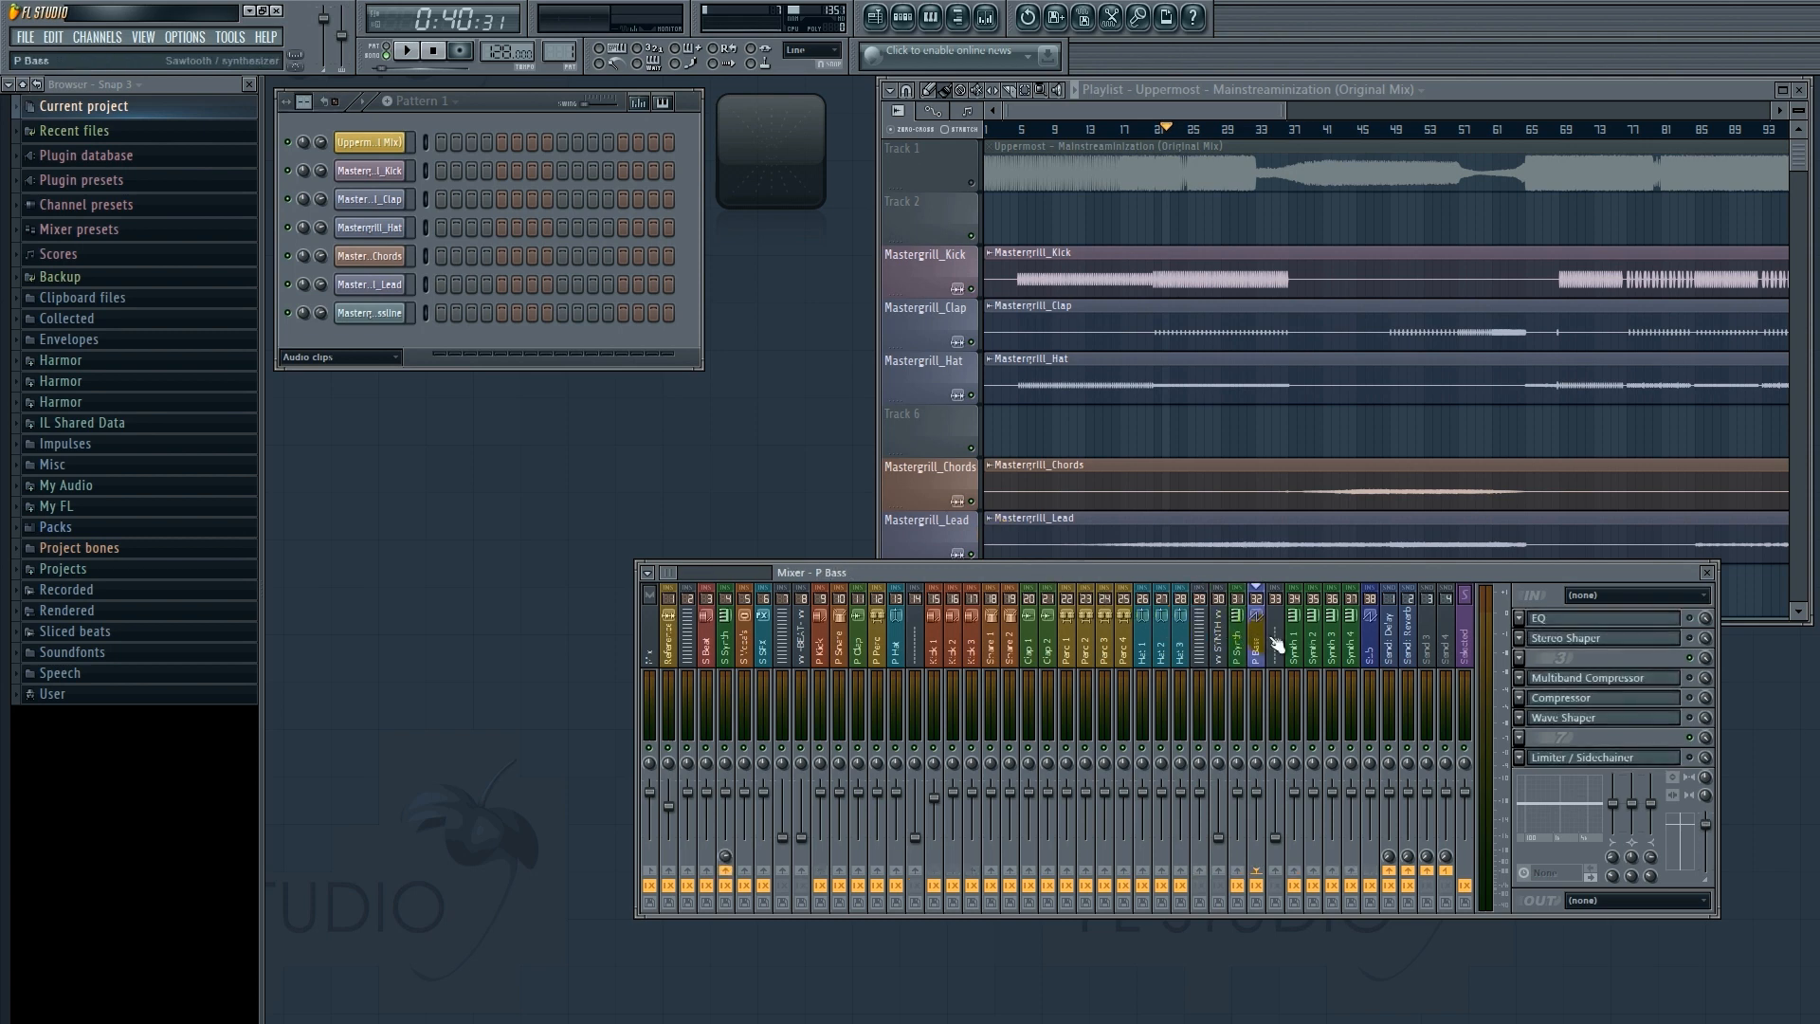
{"action": "left_click", "coordinate": [1556, 702]}
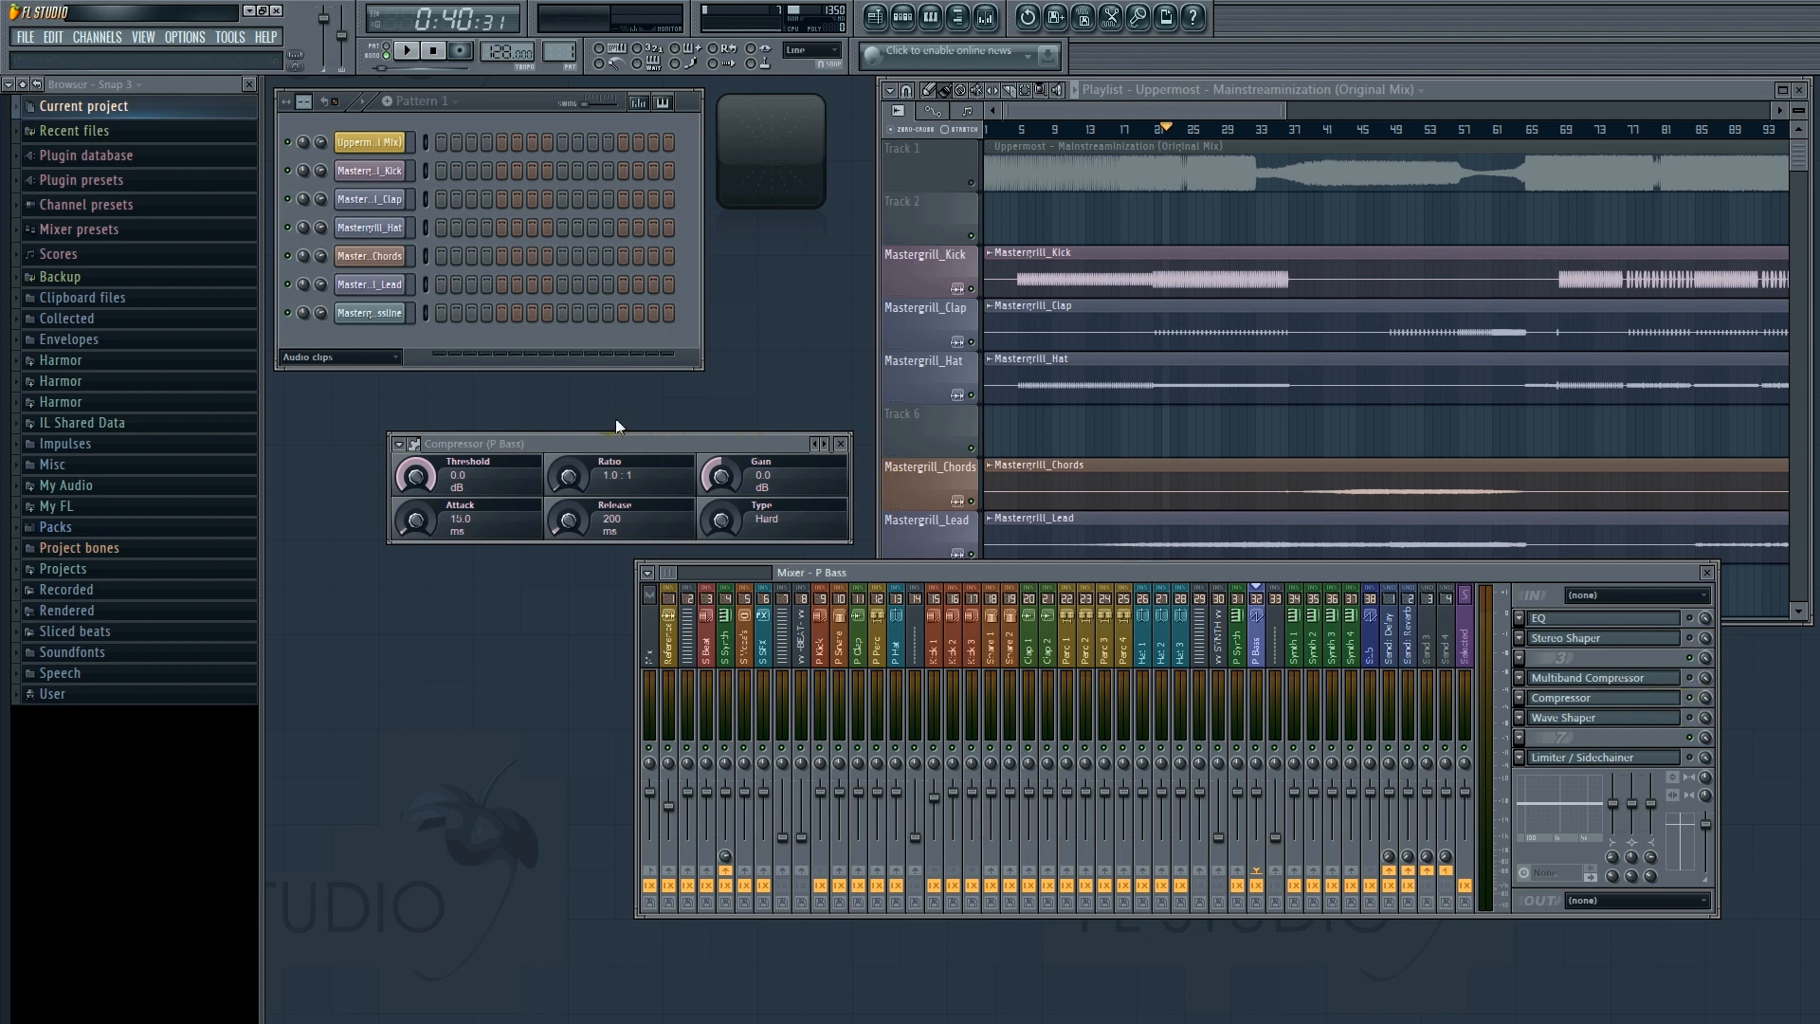
{"action": "left_click_drag", "start_coordinate": [595, 441], "coordinate": [523, 429]}
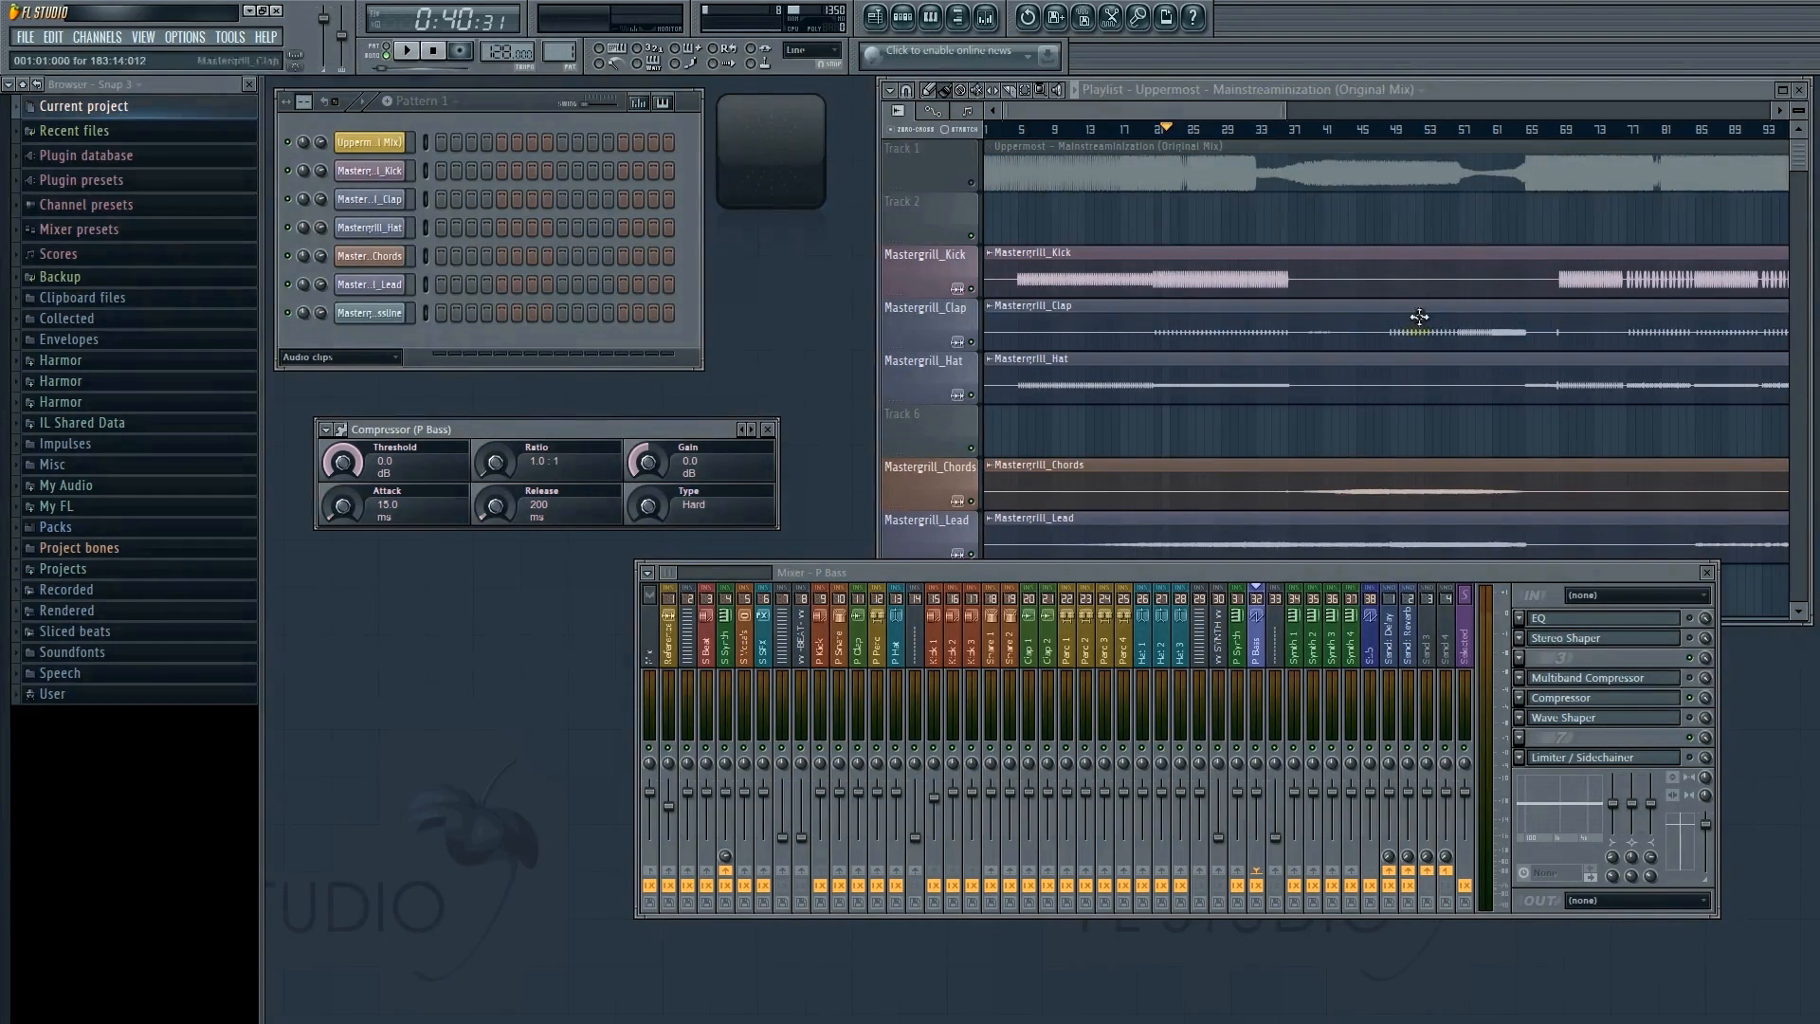
Play from about bar 67 and set the P Bass Compressor to -32.1 dB threshold, 7.5:1 ratio, about 50 ms attack and 528 ms release.
{"action": "left_click", "coordinate": [1556, 133]}
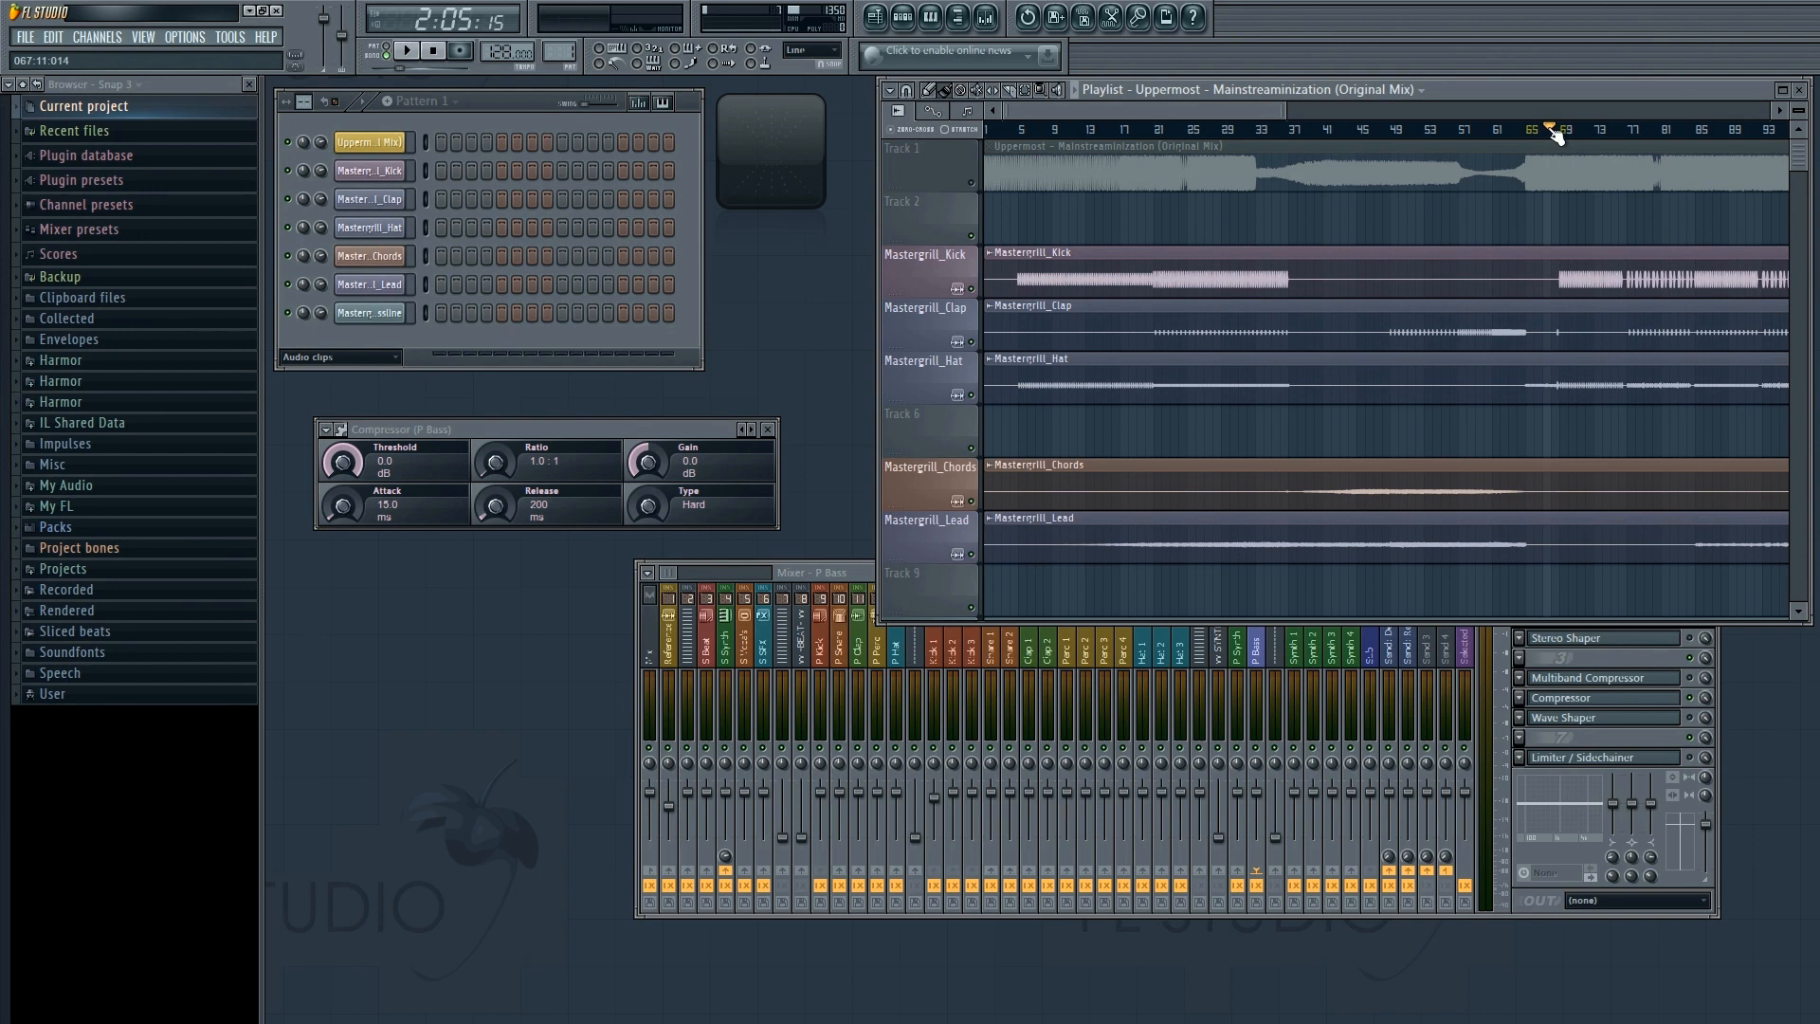
{"action": "key", "text": "space"}
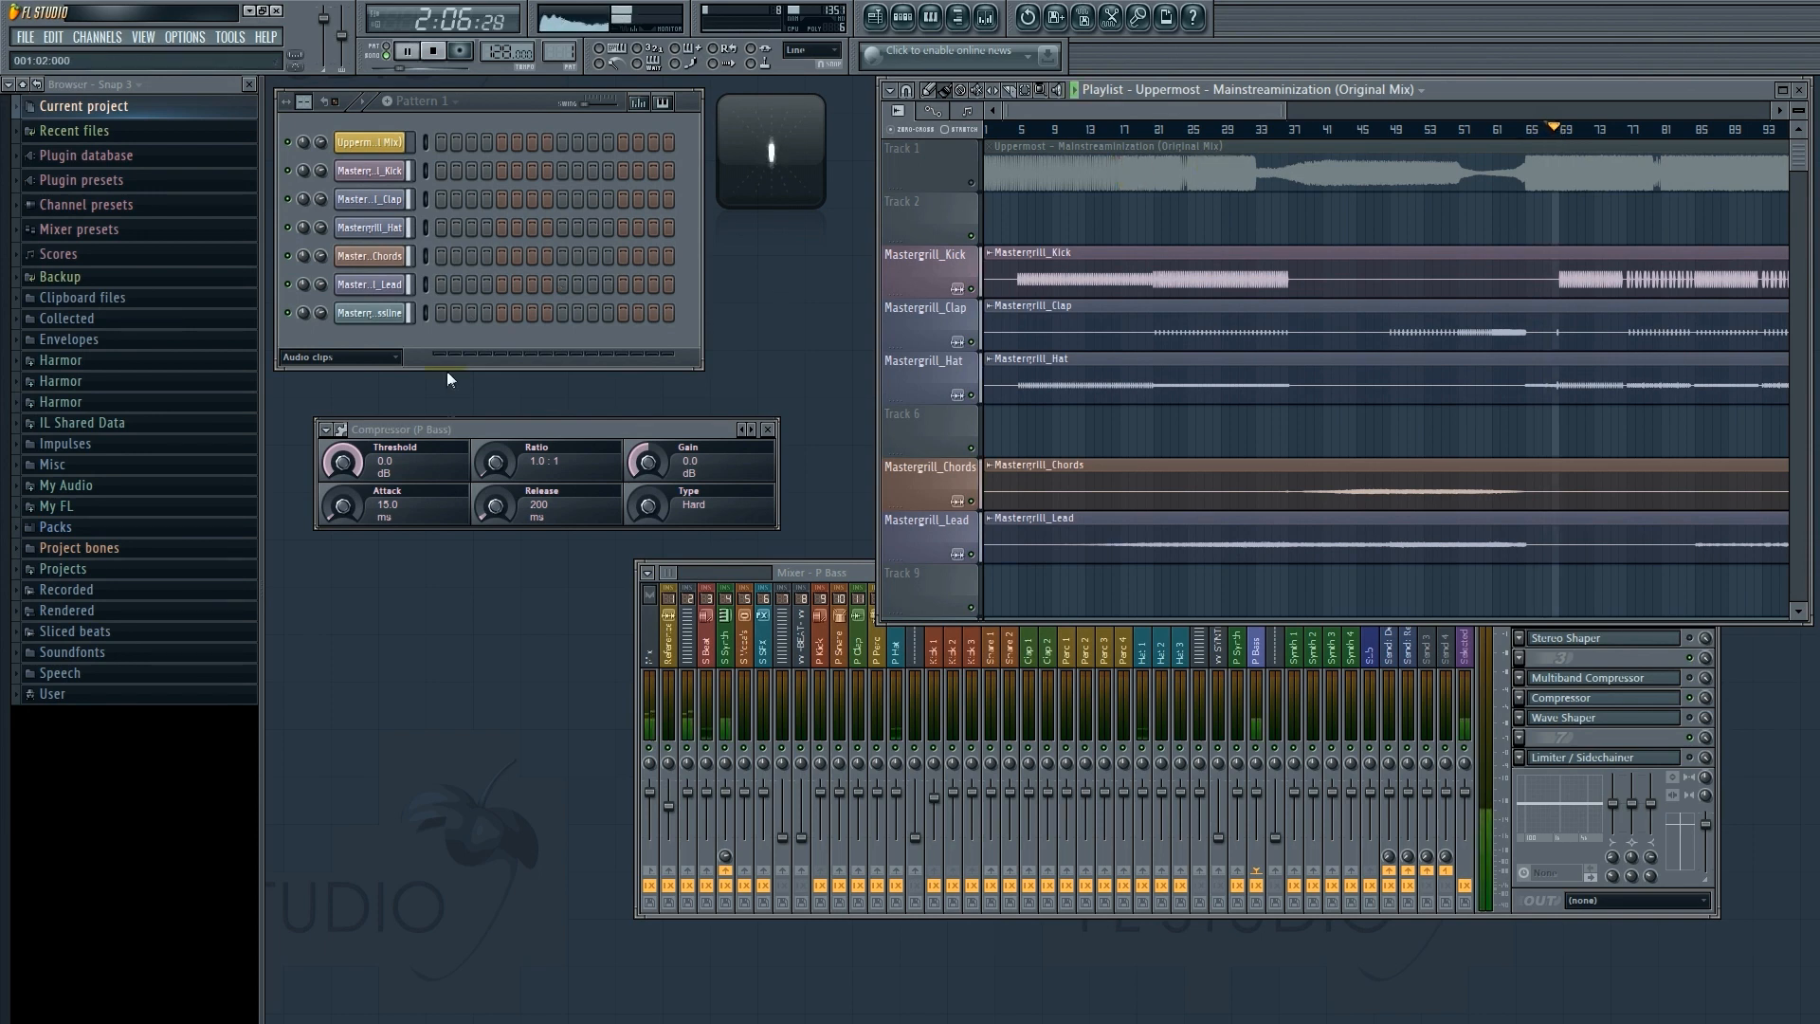
{"action": "left_click_drag", "start_coordinate": [465, 424], "coordinate": [597, 435]}
{"action": "left_click_drag", "start_coordinate": [476, 472], "coordinate": [472, 601]}
{"action": "mouse_move", "coordinate": [639, 486]}
{"action": "left_mouse_down"}
{"action": "mouse_move", "coordinate": [633, 391]}
{"action": "mouse_move", "coordinate": [631, 473]}
{"action": "left_mouse_up"}
{"action": "mouse_move", "coordinate": [474, 509]}
{"action": "left_mouse_down"}
{"action": "mouse_move", "coordinate": [476, 493]}
{"action": "mouse_move", "coordinate": [474, 509]}
{"action": "left_mouse_up"}
{"action": "left_click_drag", "start_coordinate": [622, 513], "coordinate": [623, 493]}
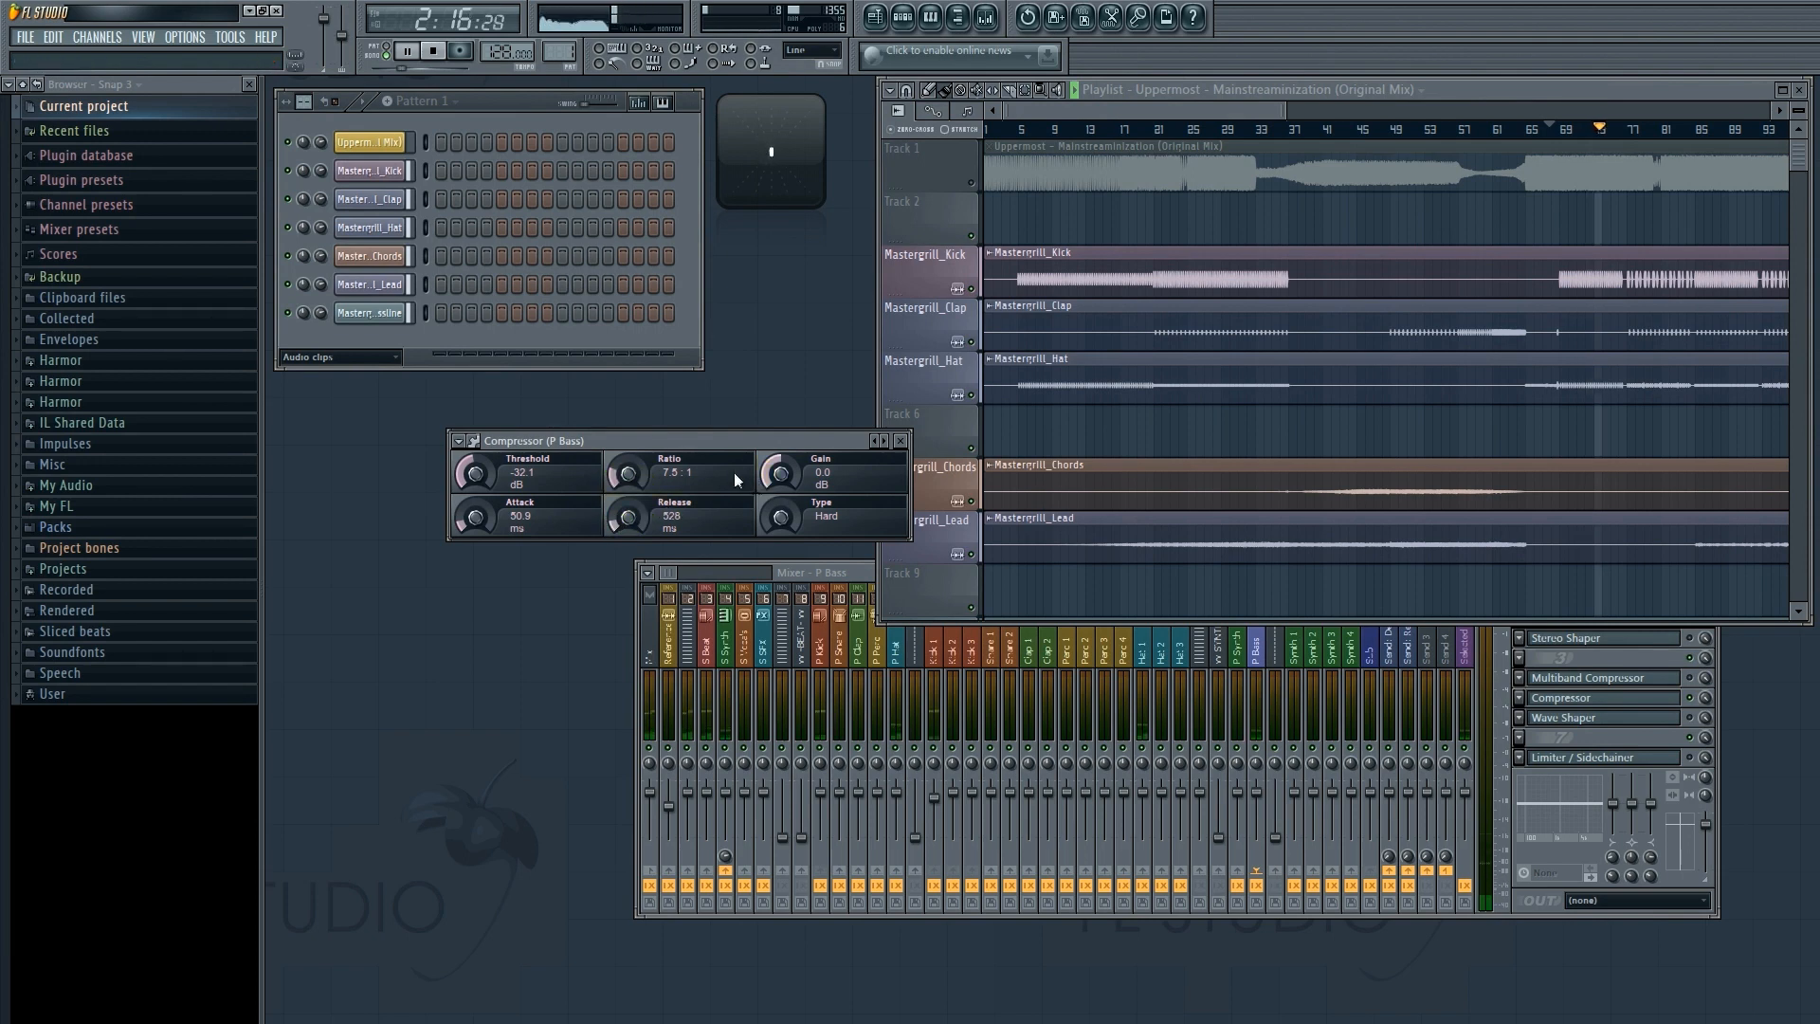
Stop the song and raise the P Bass Compressor's threshold to 0.0 dB and attack to 400.0 ms.
{"action": "left_click", "coordinate": [433, 53]}
{"action": "left_click_drag", "start_coordinate": [474, 471], "coordinate": [488, 318]}
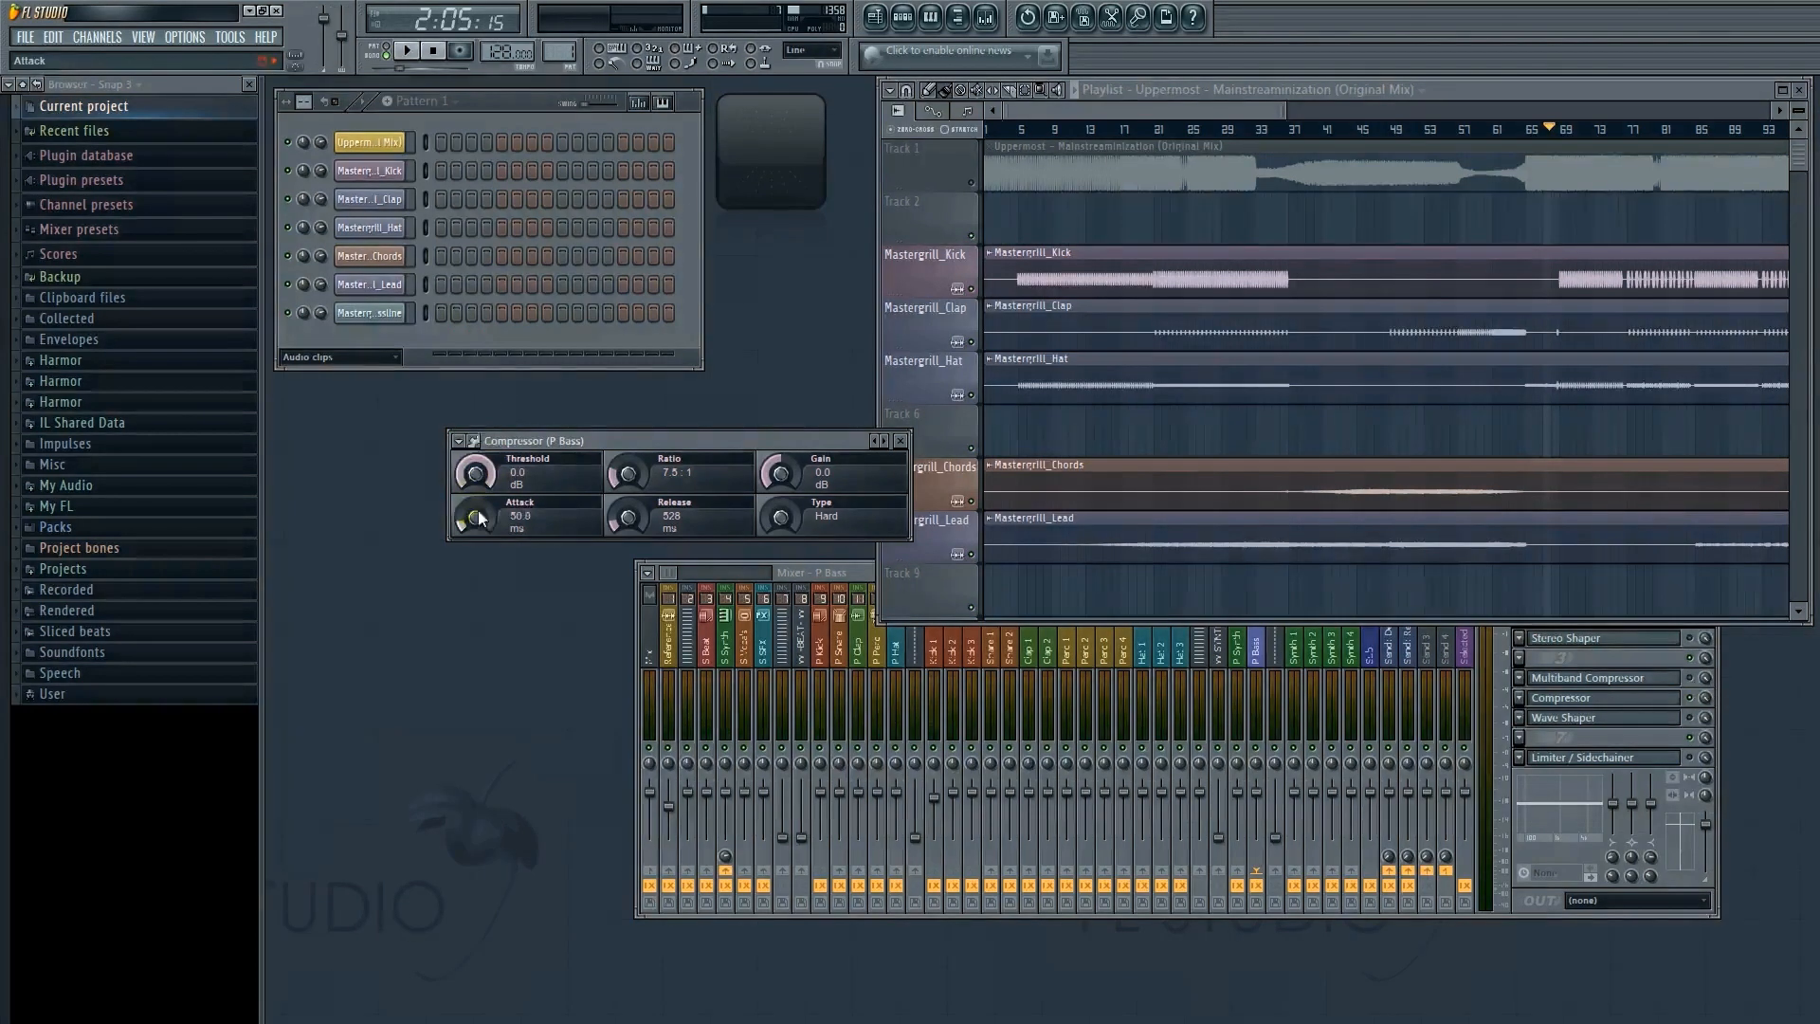
{"action": "left_click_drag", "start_coordinate": [479, 513], "coordinate": [503, 252]}
Reset the P Bass Compressor's release to 200 ms, attack to 15.0 ms and ratio to its default.
{"action": "right_click", "coordinate": [635, 512]}
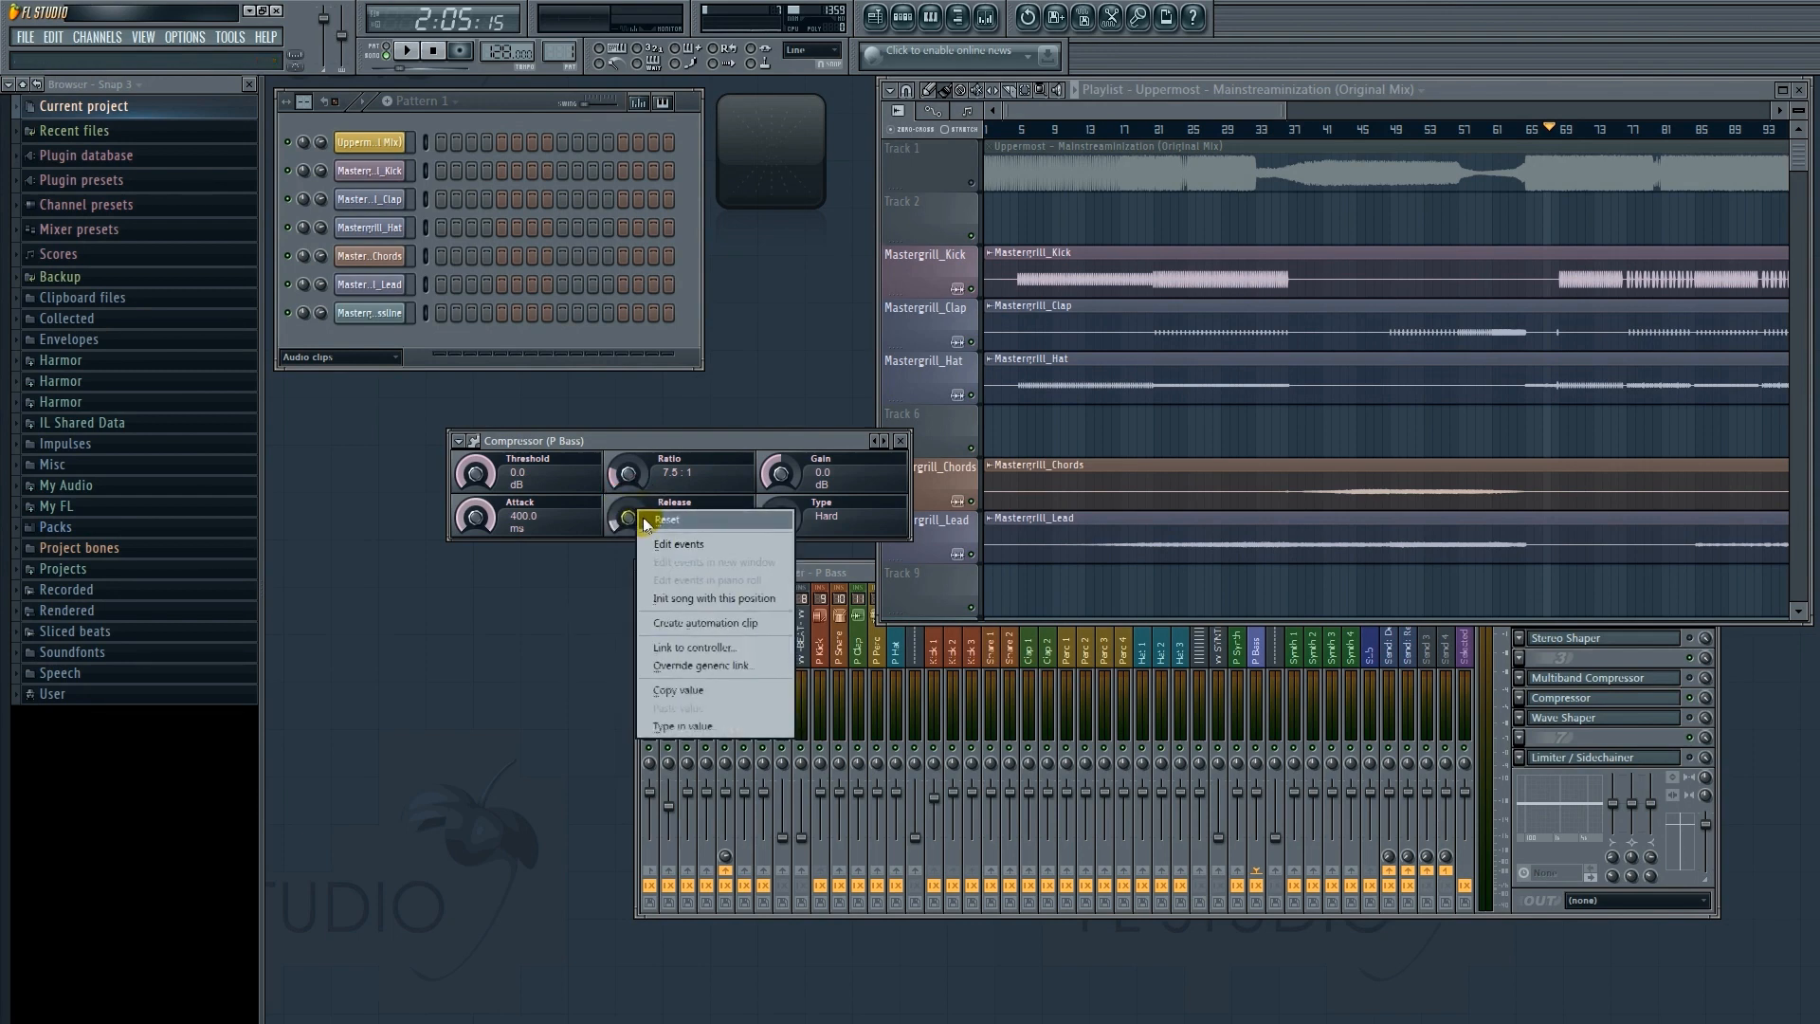
{"action": "left_click", "coordinate": [642, 517]}
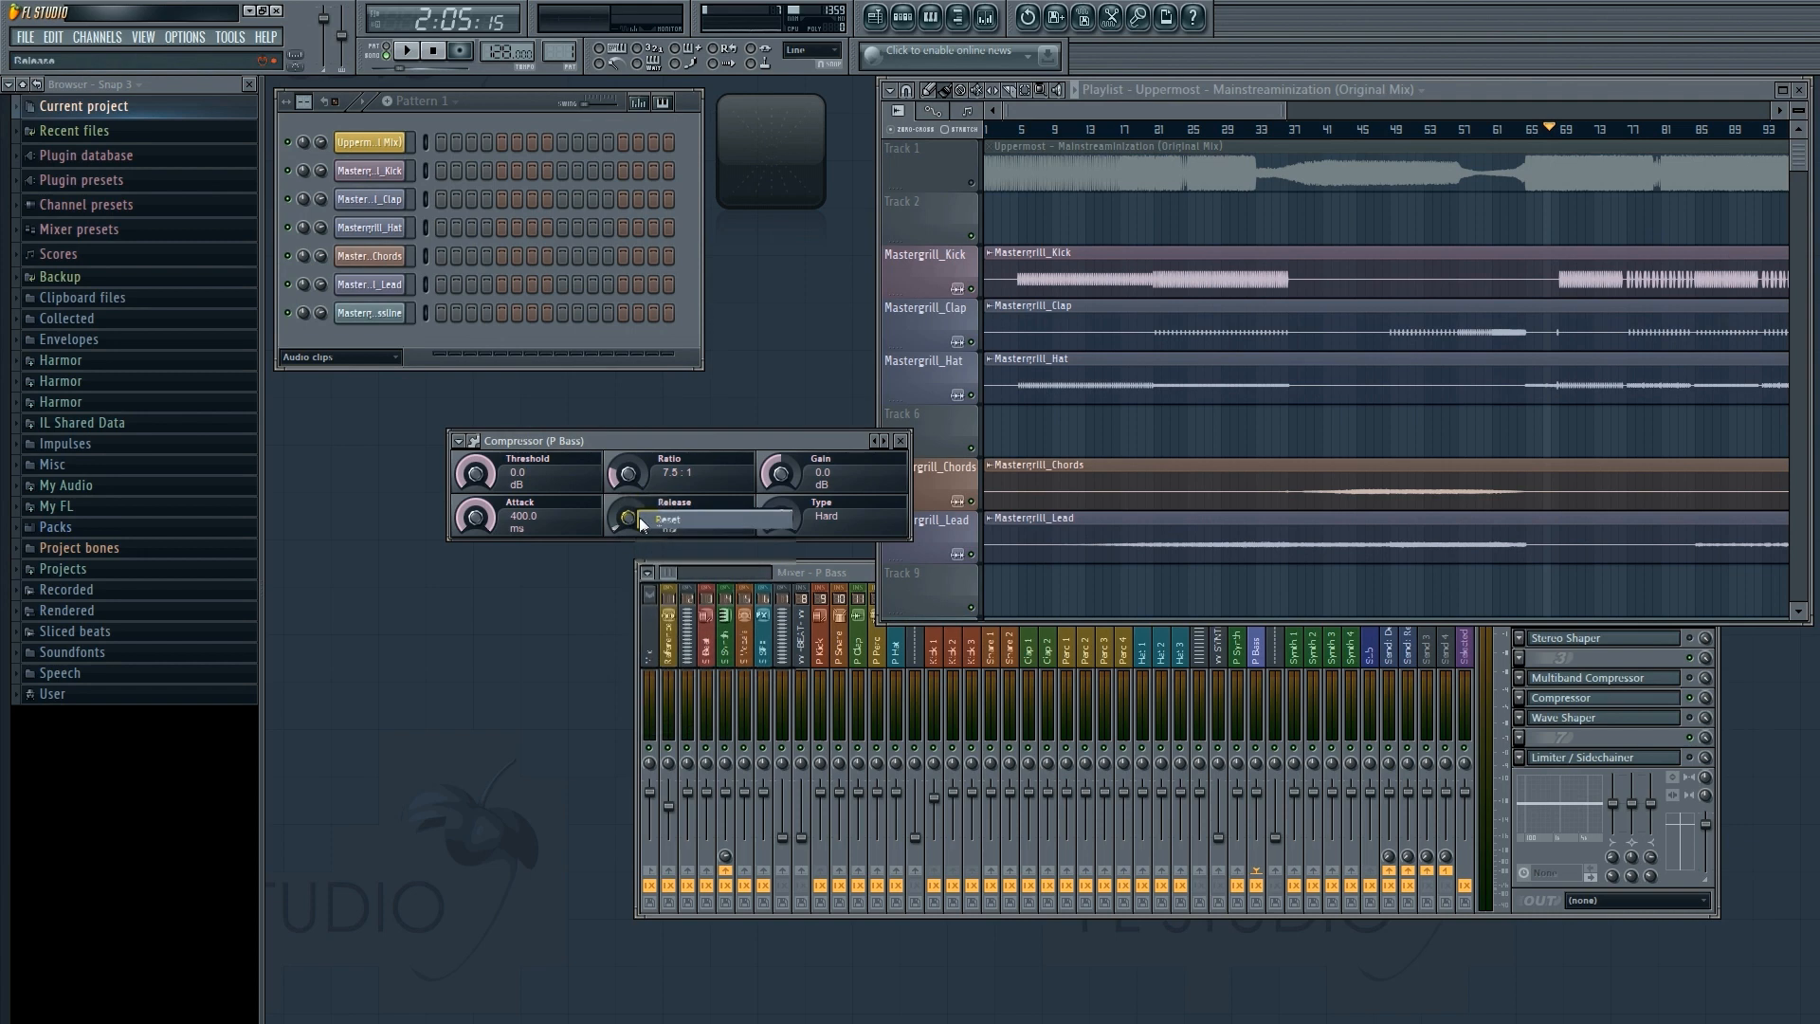
{"action": "right_click", "coordinate": [493, 518]}
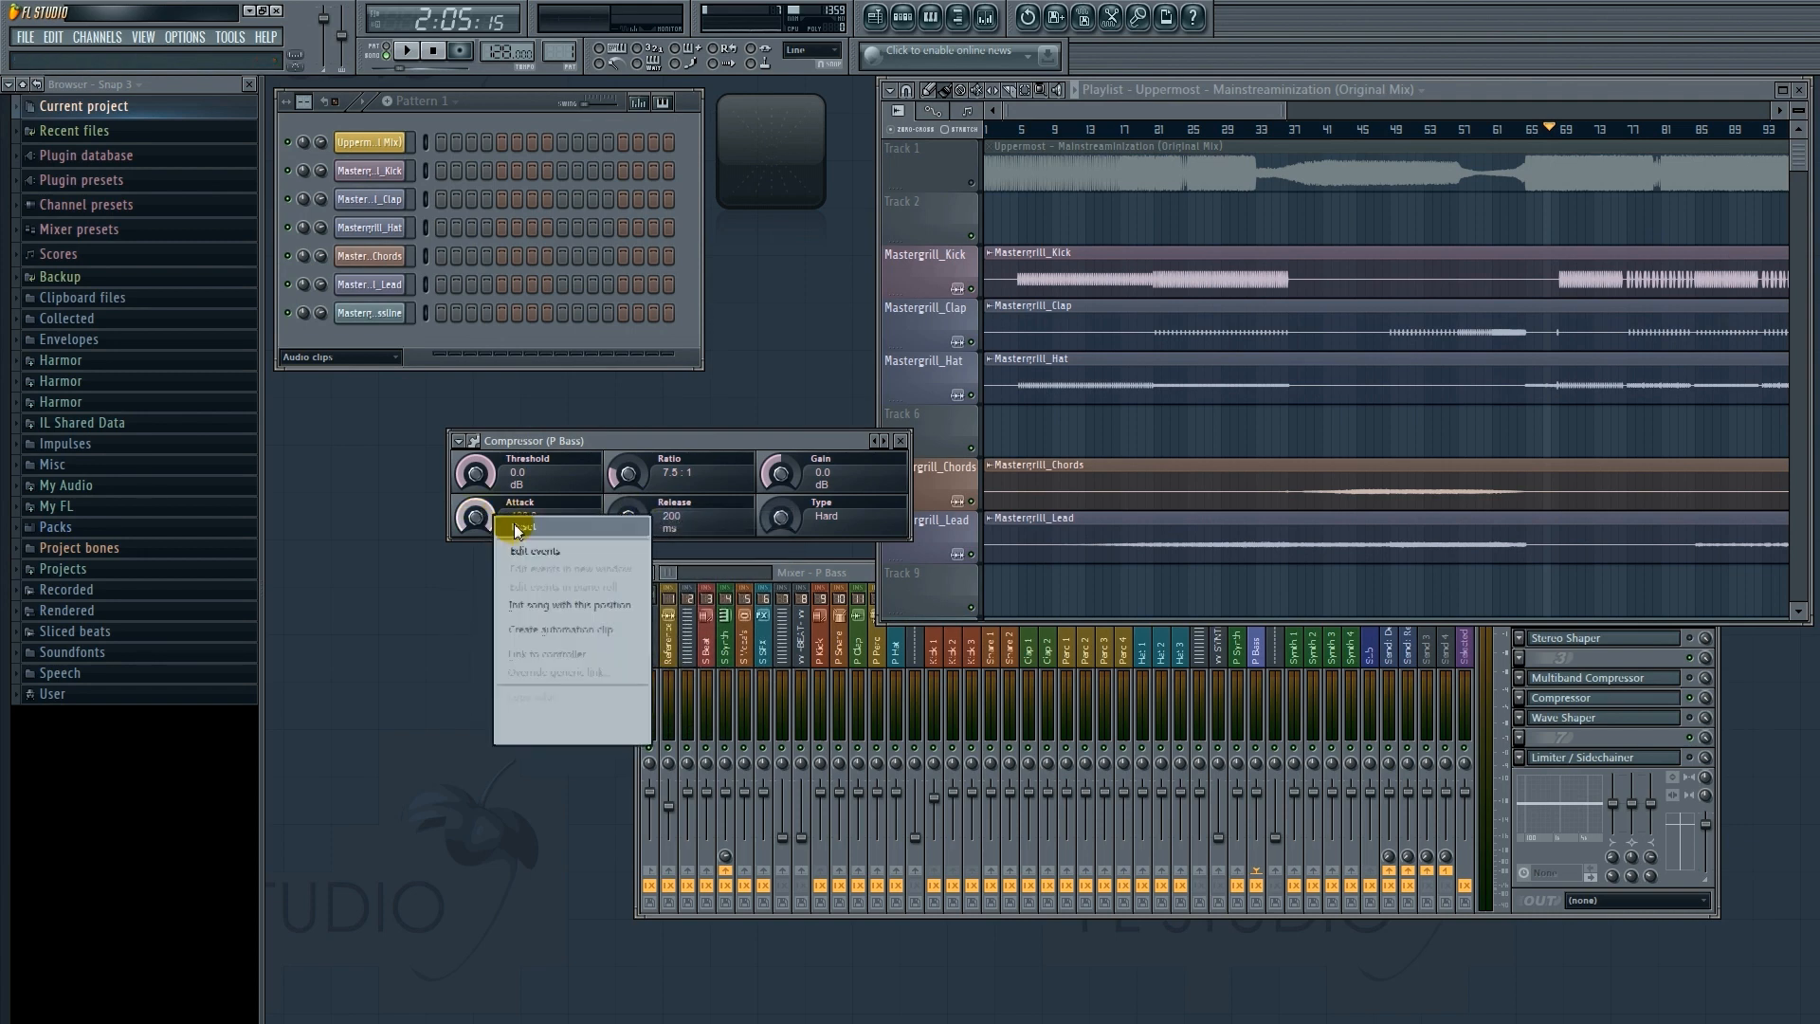
{"action": "left_click", "coordinate": [515, 525]}
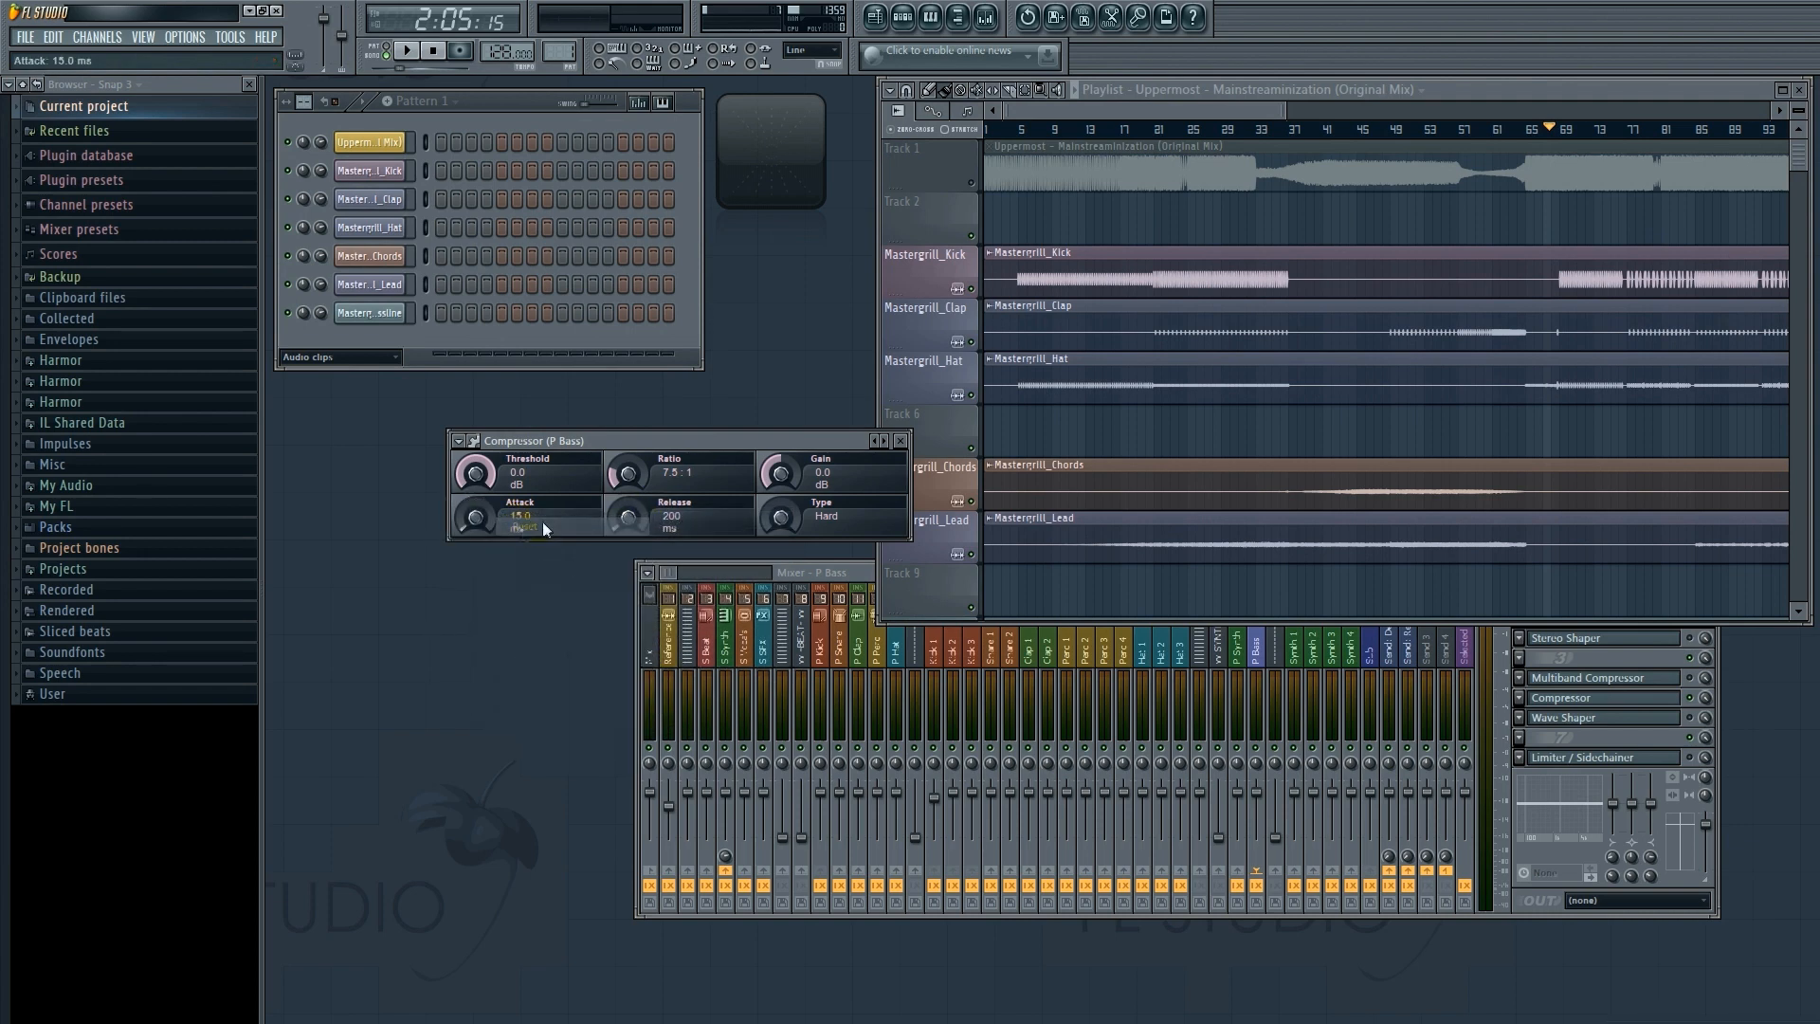
{"action": "right_click", "coordinate": [625, 469]}
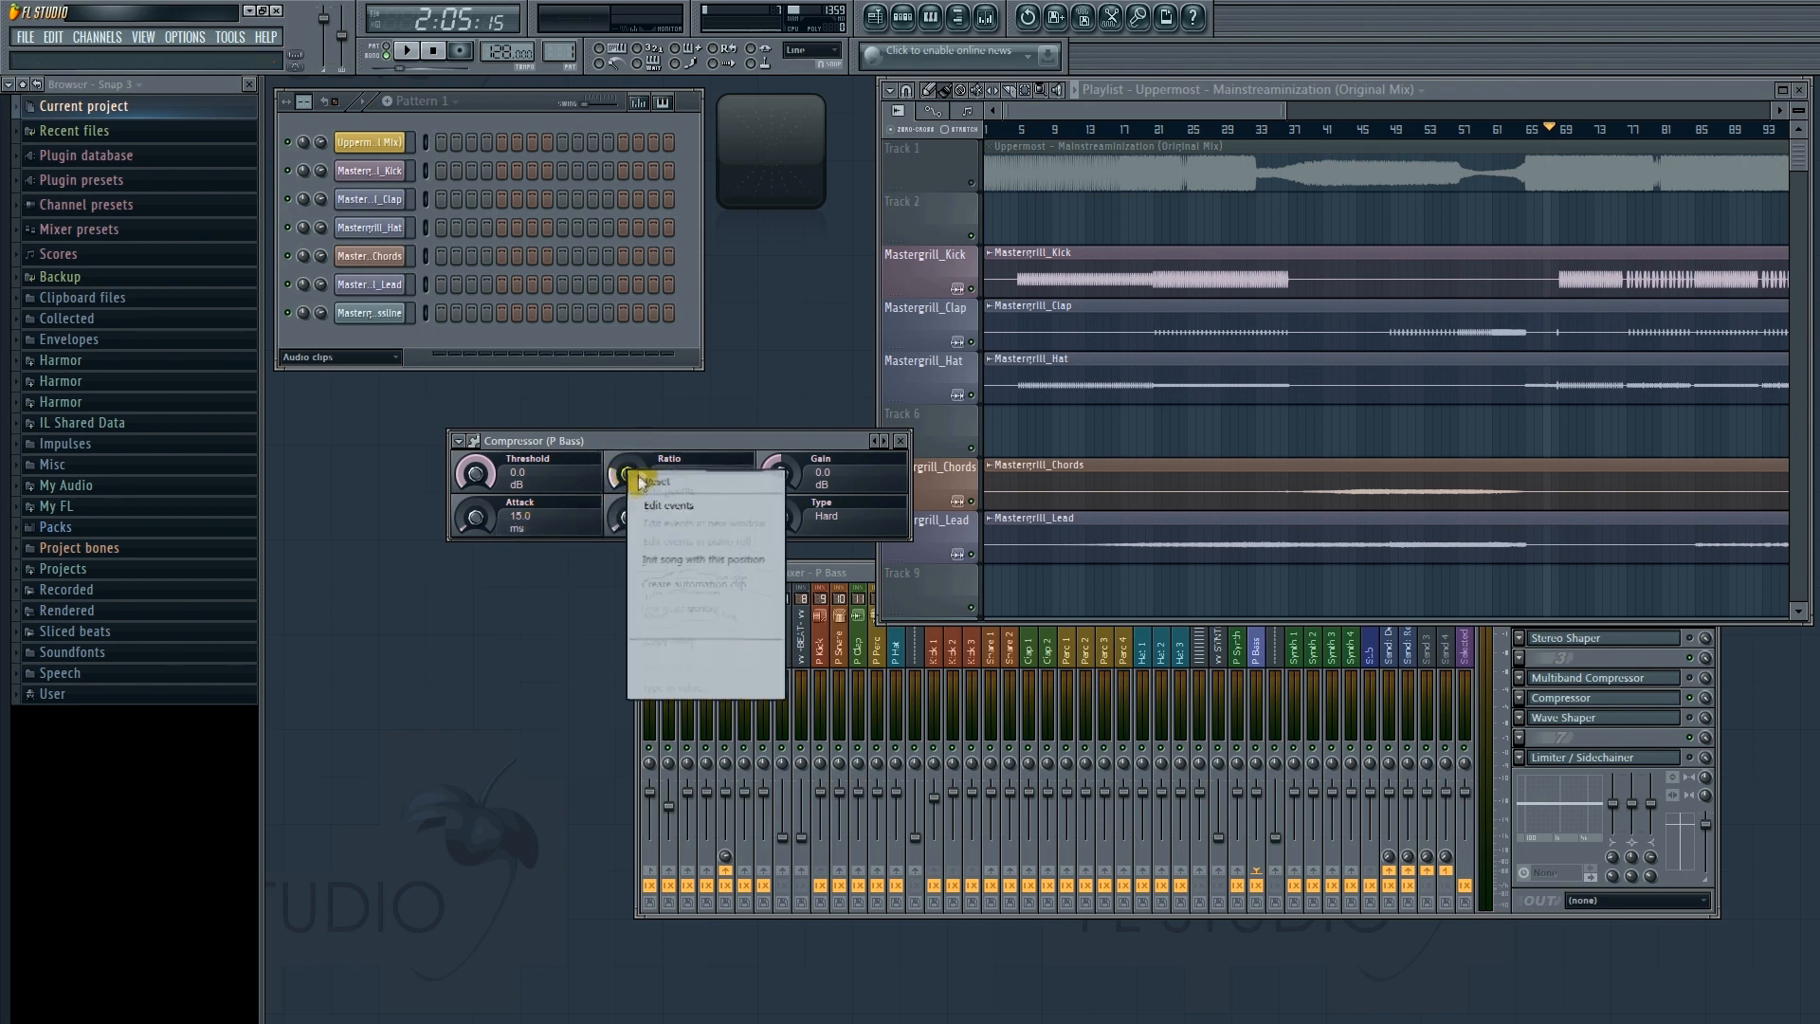
{"action": "left_click", "coordinate": [639, 481]}
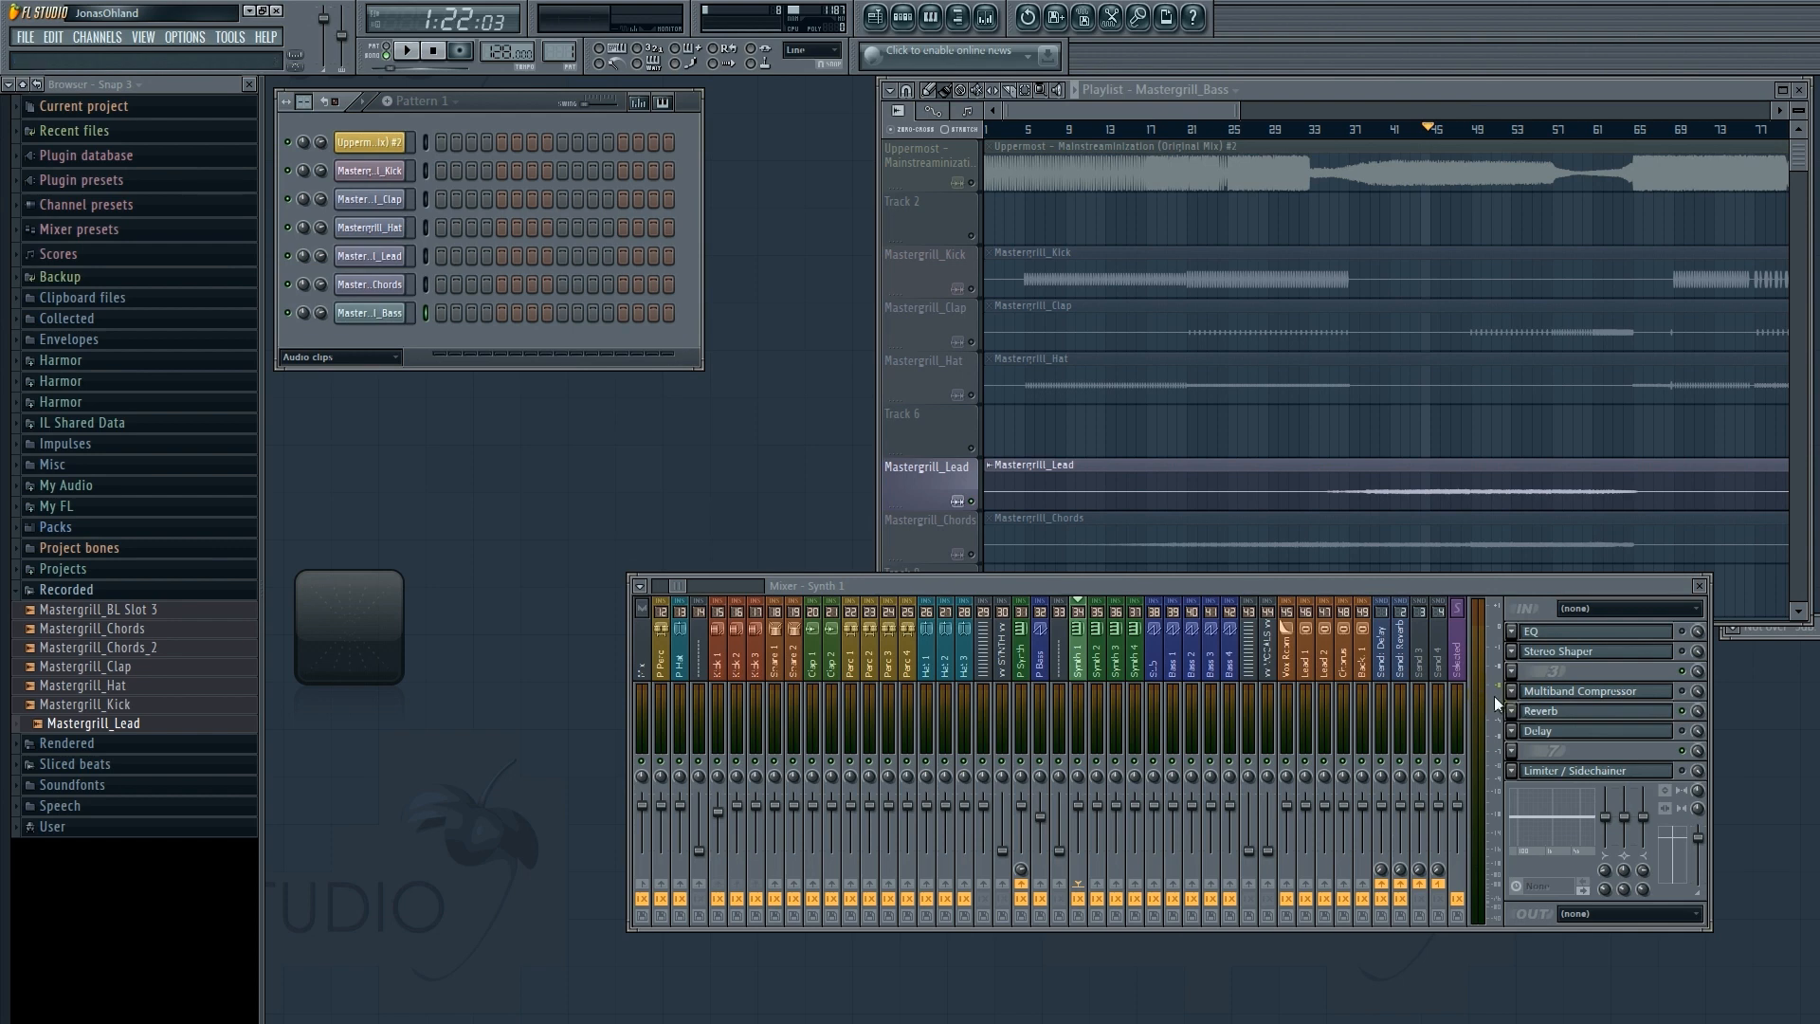
Open the Reverb on the Synth 1 mixer track and play the soloed Mastergrill_Lead track with it.
{"action": "left_click", "coordinate": [1550, 723]}
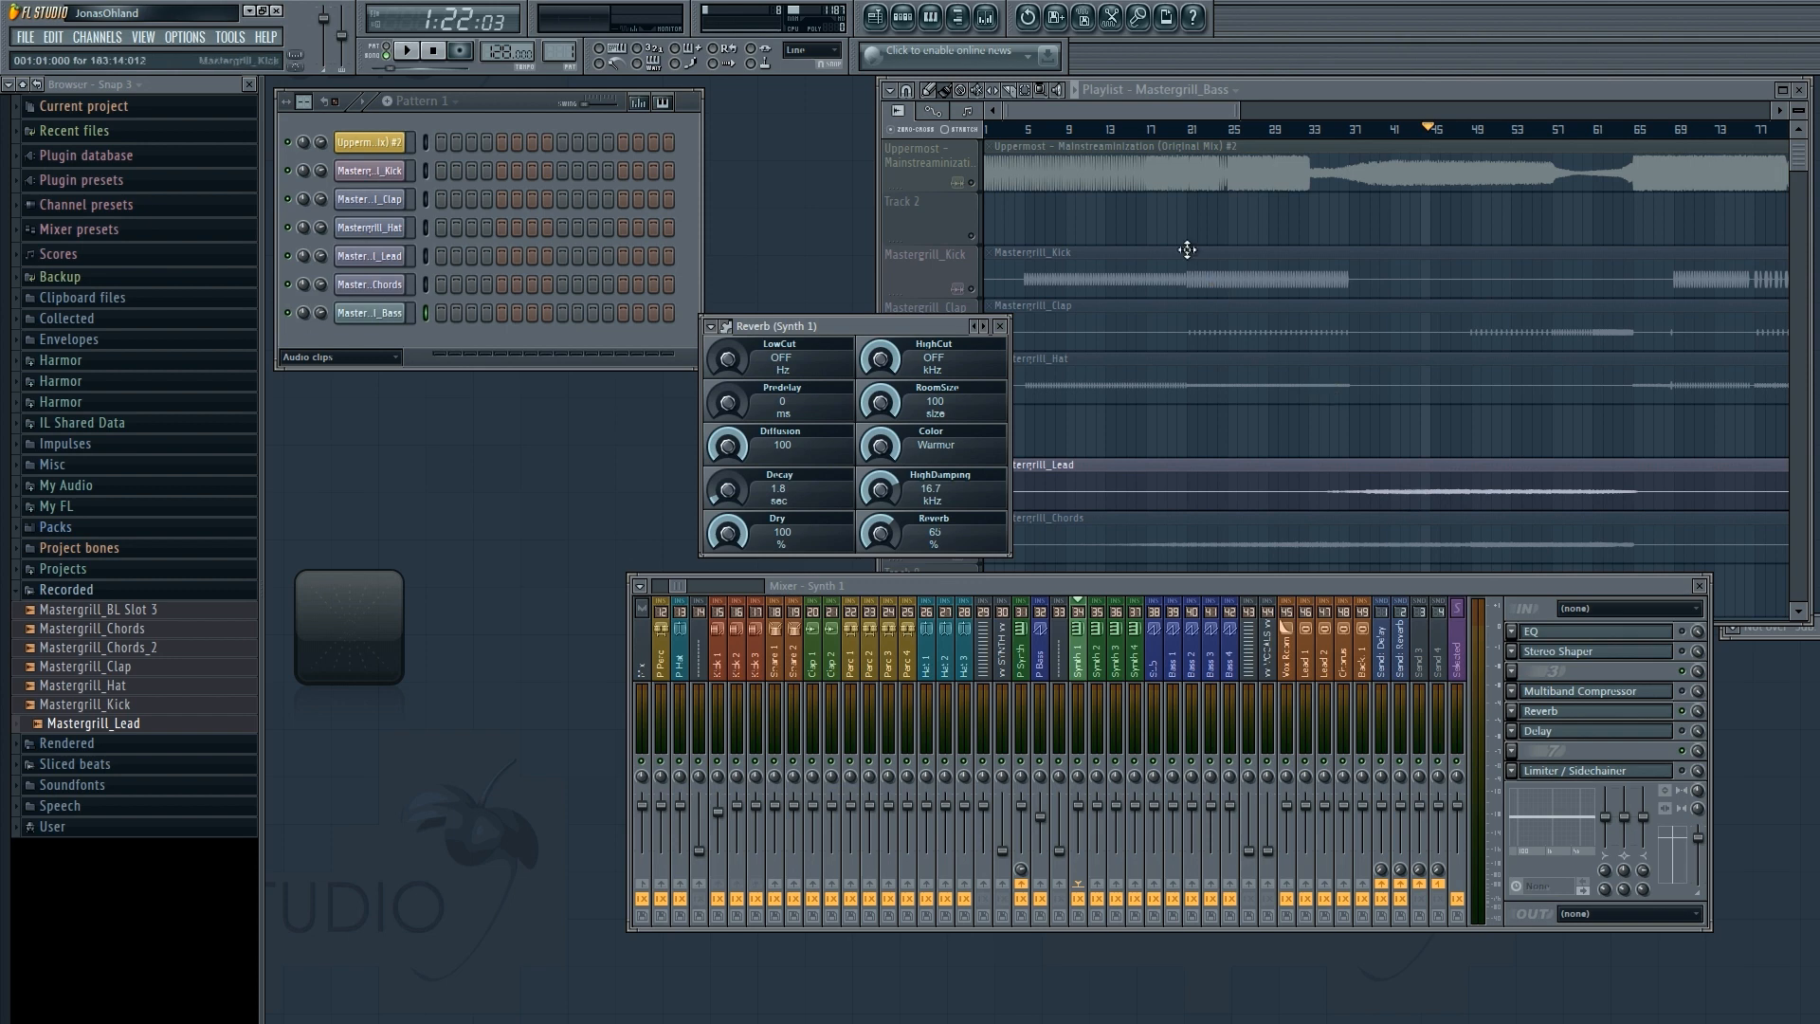
{"action": "left_click", "coordinate": [1155, 188]}
{"action": "left_click", "coordinate": [1126, 167]}
{"action": "left_click", "coordinate": [1082, 99]}
{"action": "key", "text": "space"}
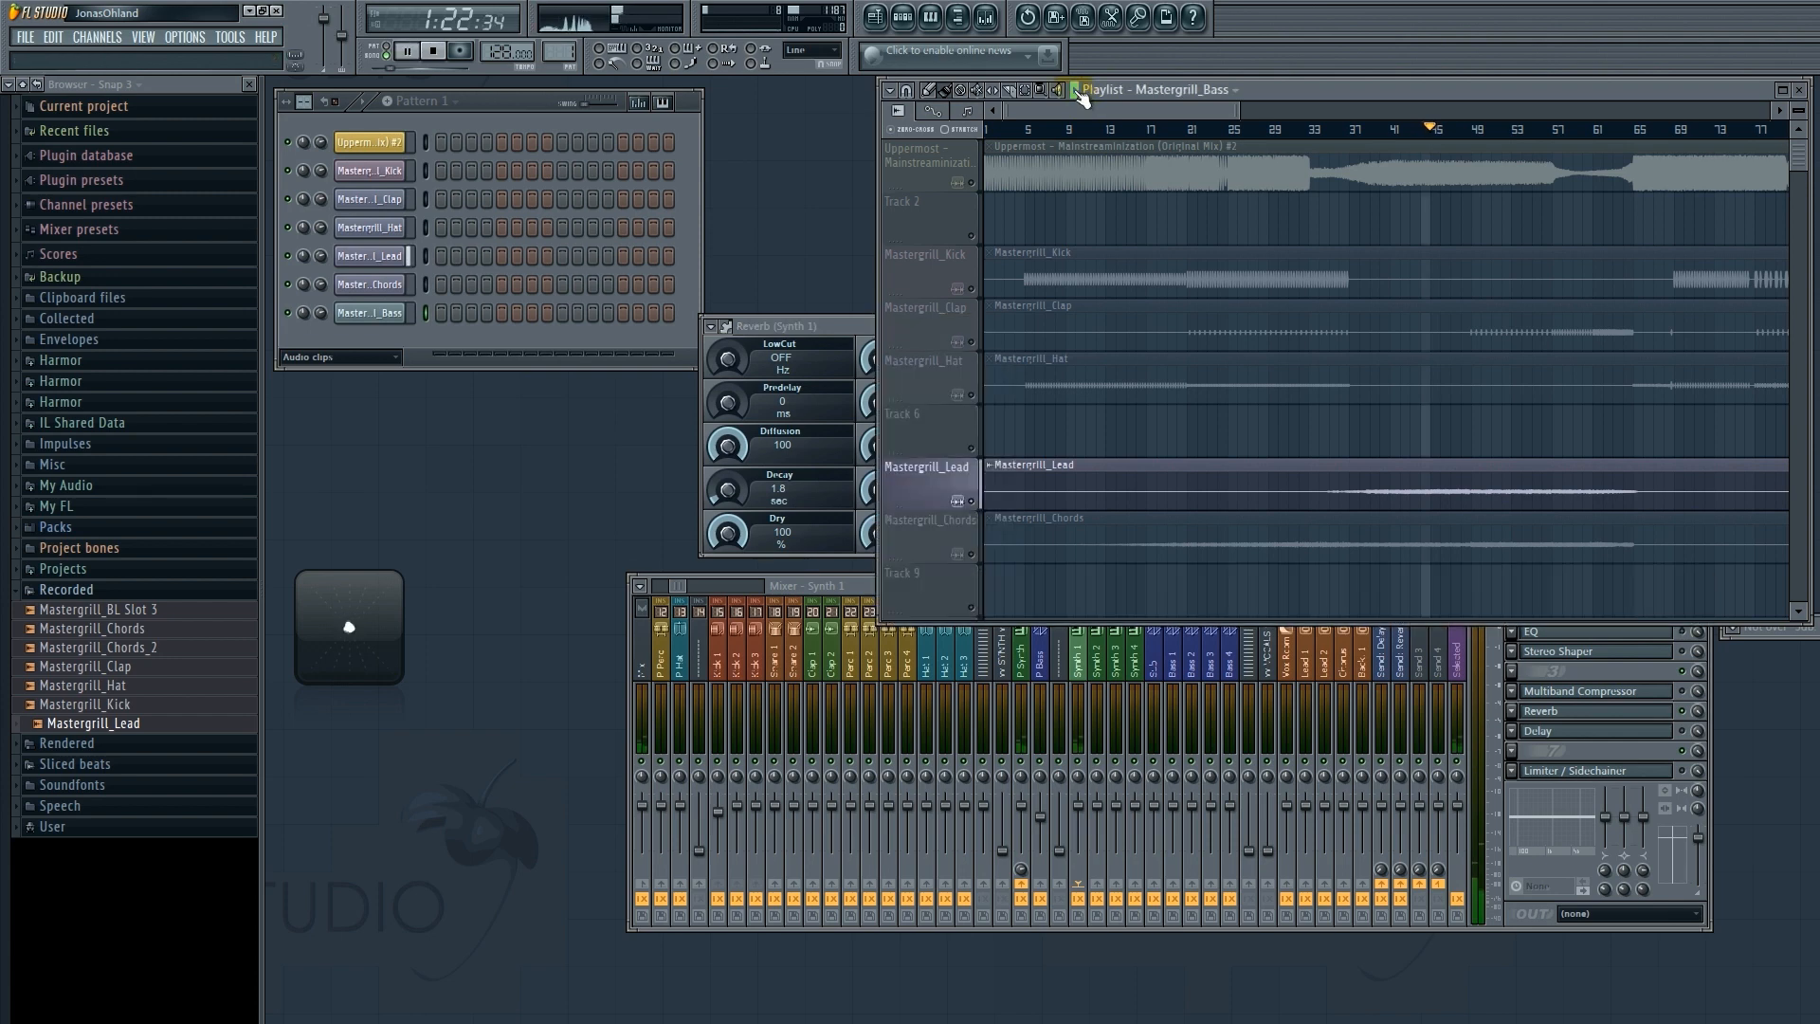
{"action": "left_click_drag", "start_coordinate": [821, 331], "coordinate": [710, 332]}
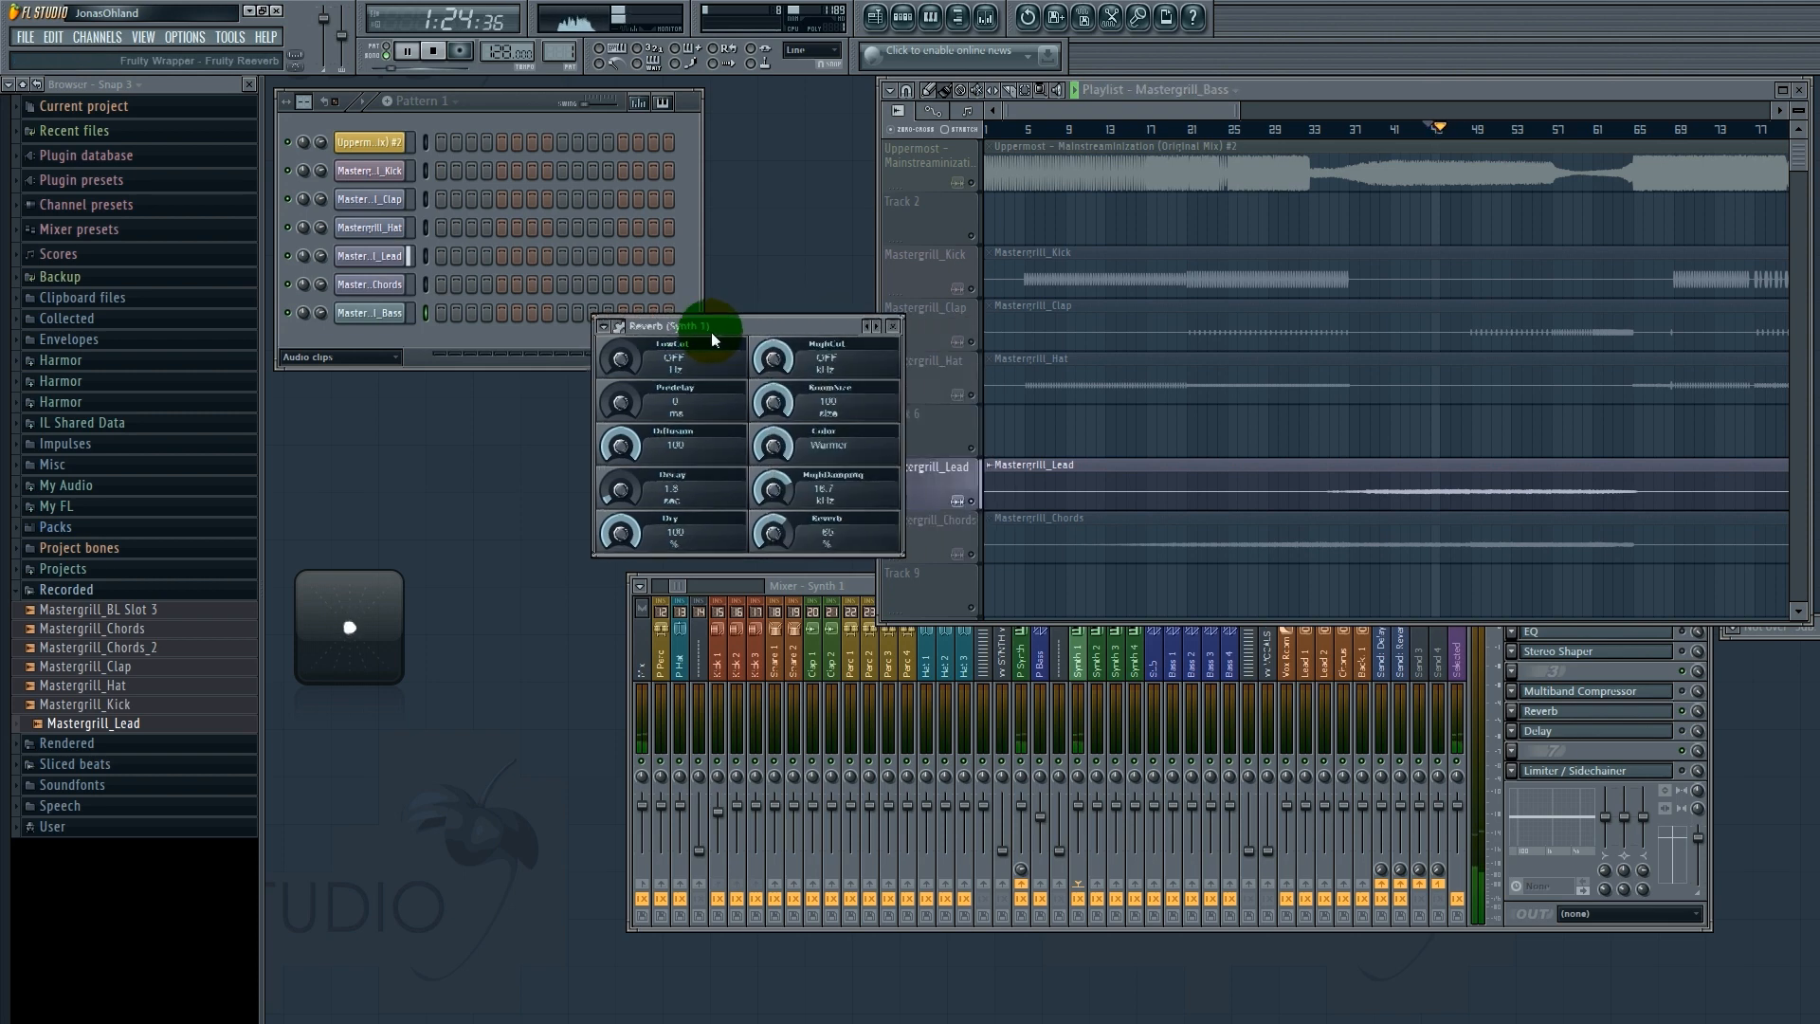
Pause playback and bring the Synth 1 Reverb window in front of the playlist.
{"action": "left_click", "coordinate": [1076, 92]}
{"action": "key", "text": "space"}
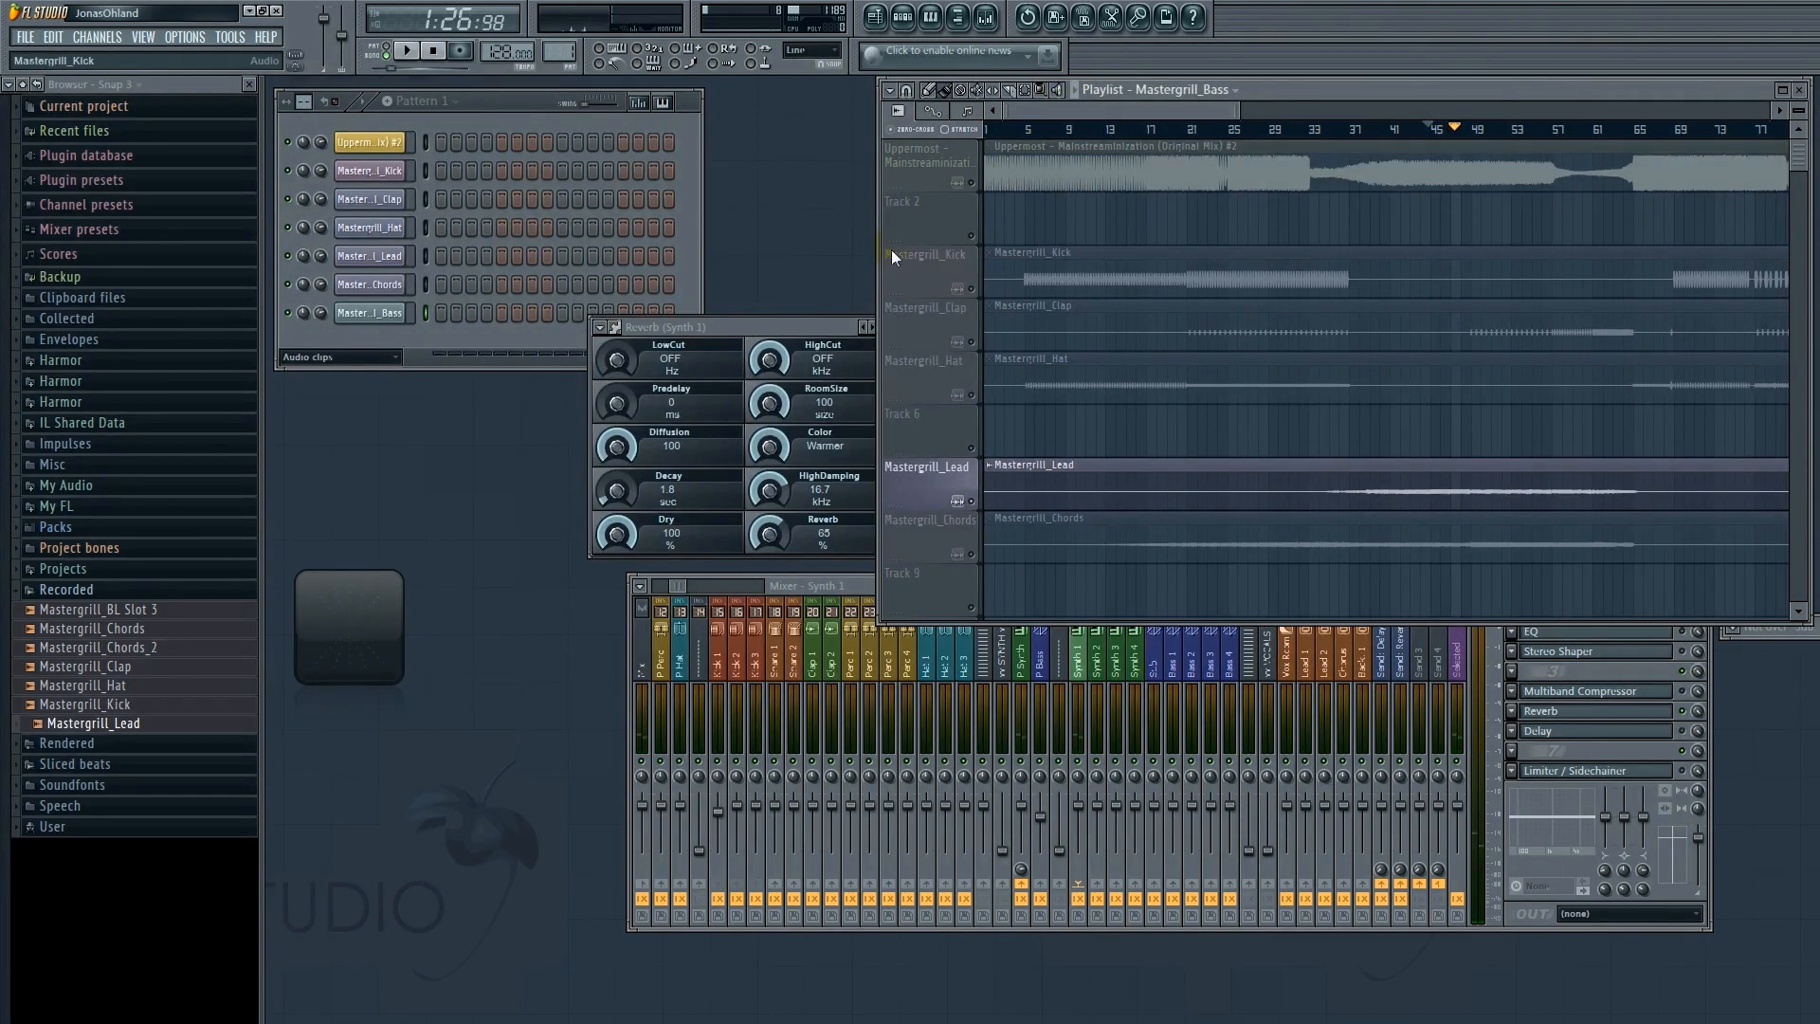
{"action": "left_click", "coordinate": [835, 328]}
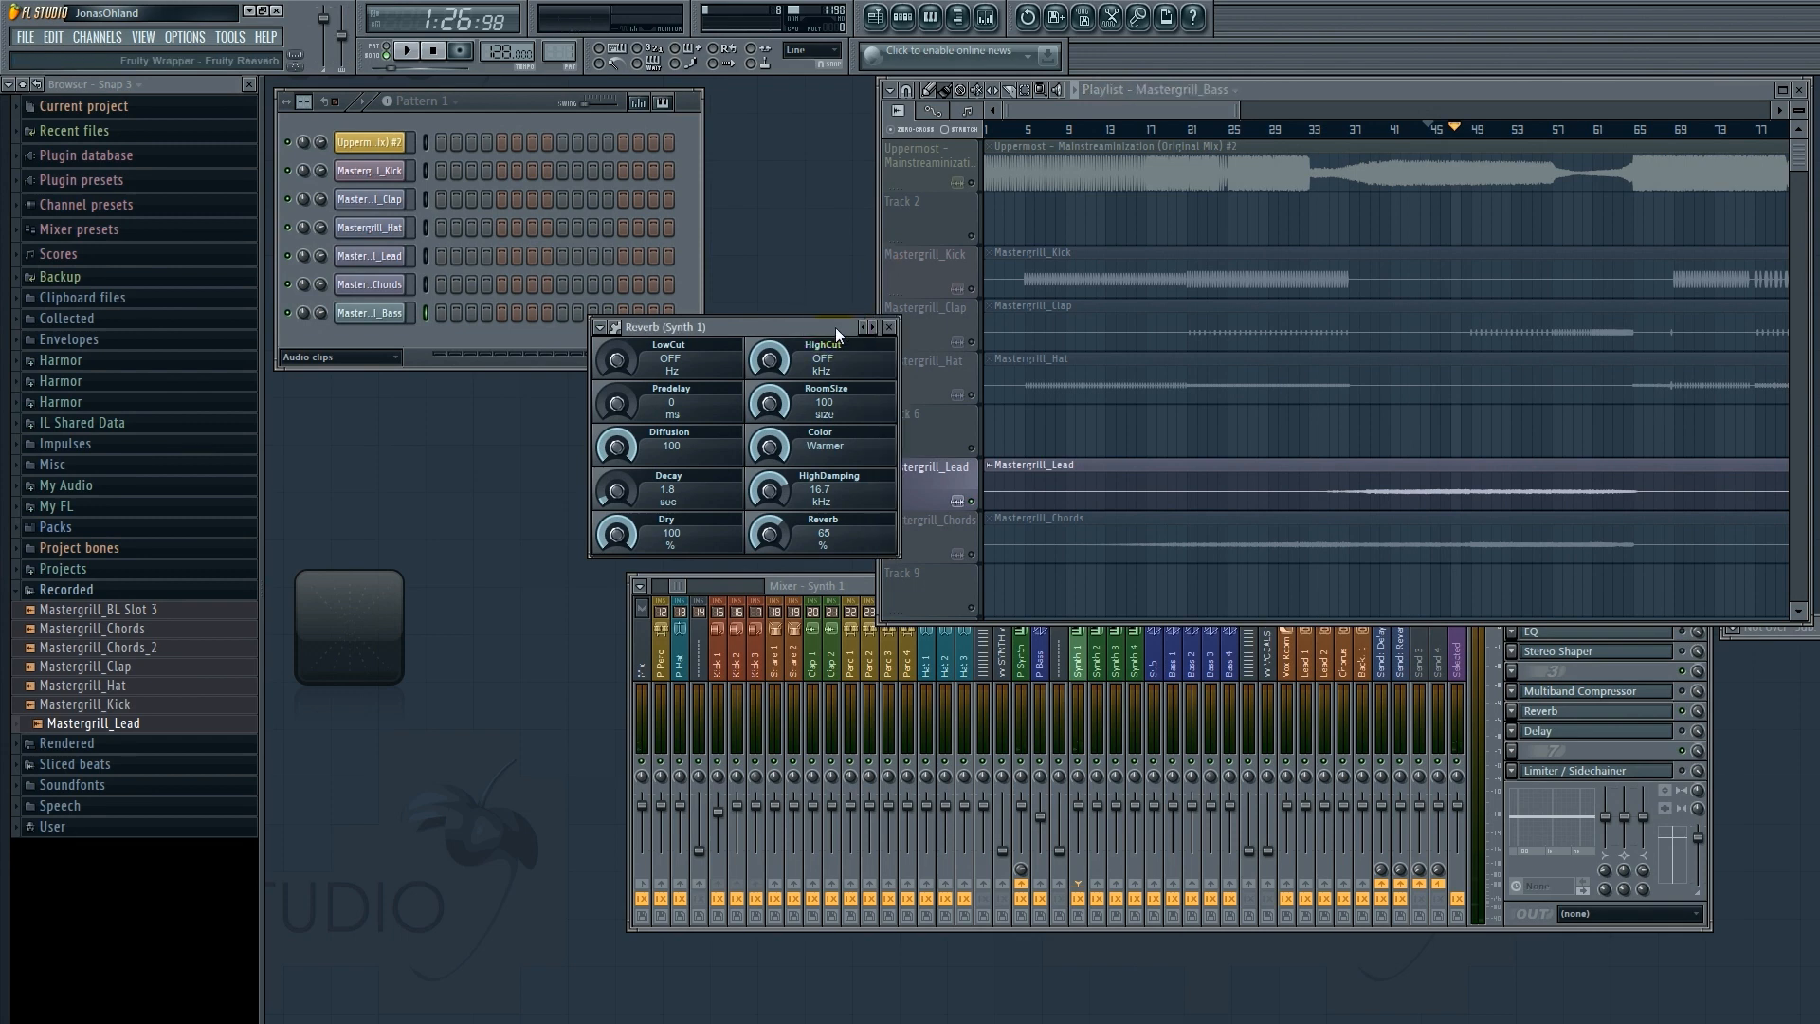
{"action": "left_click_drag", "start_coordinate": [834, 327], "coordinate": [831, 334]}
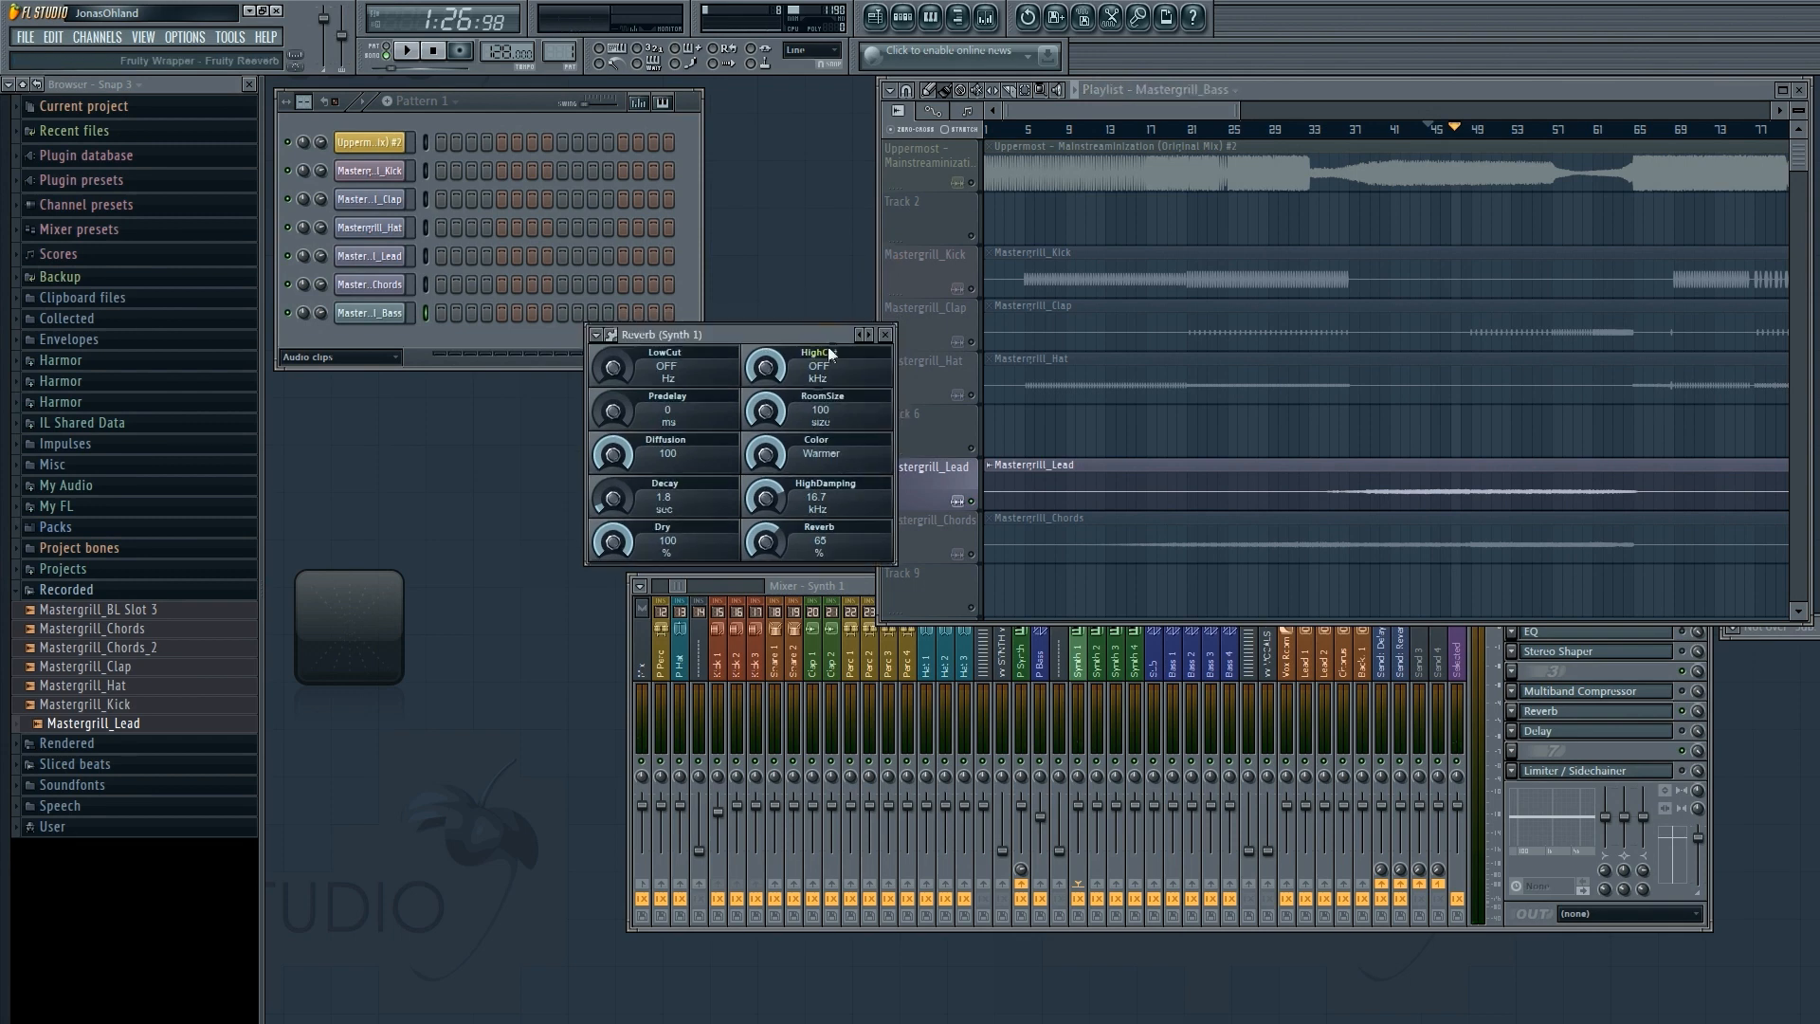
Drop the Synth 1 Reverb level to 0%, replay the soloed lead track, raise the level to about 25% and stop the song.
{"action": "mouse_move", "coordinate": [774, 540]}
{"action": "left_mouse_down"}
{"action": "mouse_move", "coordinate": [782, 759]}
{"action": "mouse_move", "coordinate": [836, 627]}
{"action": "mouse_move", "coordinate": [835, 723]}
{"action": "left_mouse_up"}
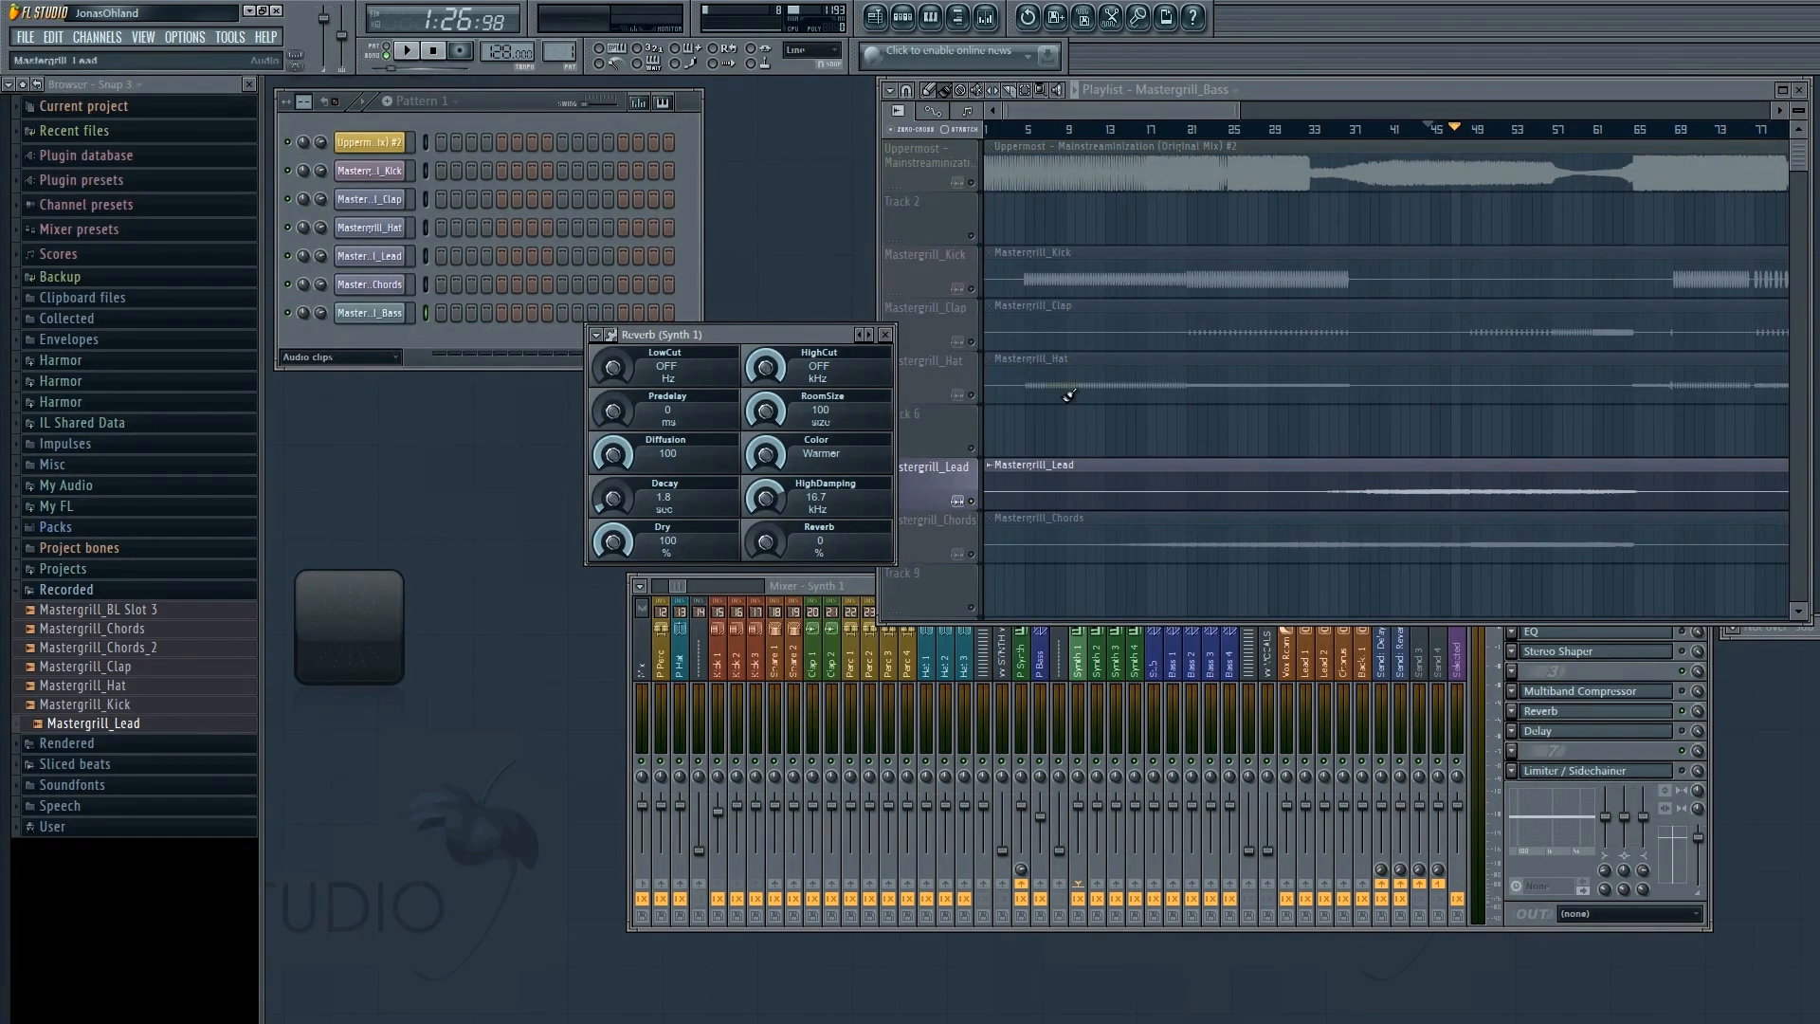
{"action": "left_click", "coordinate": [1416, 130]}
{"action": "key", "text": "space"}
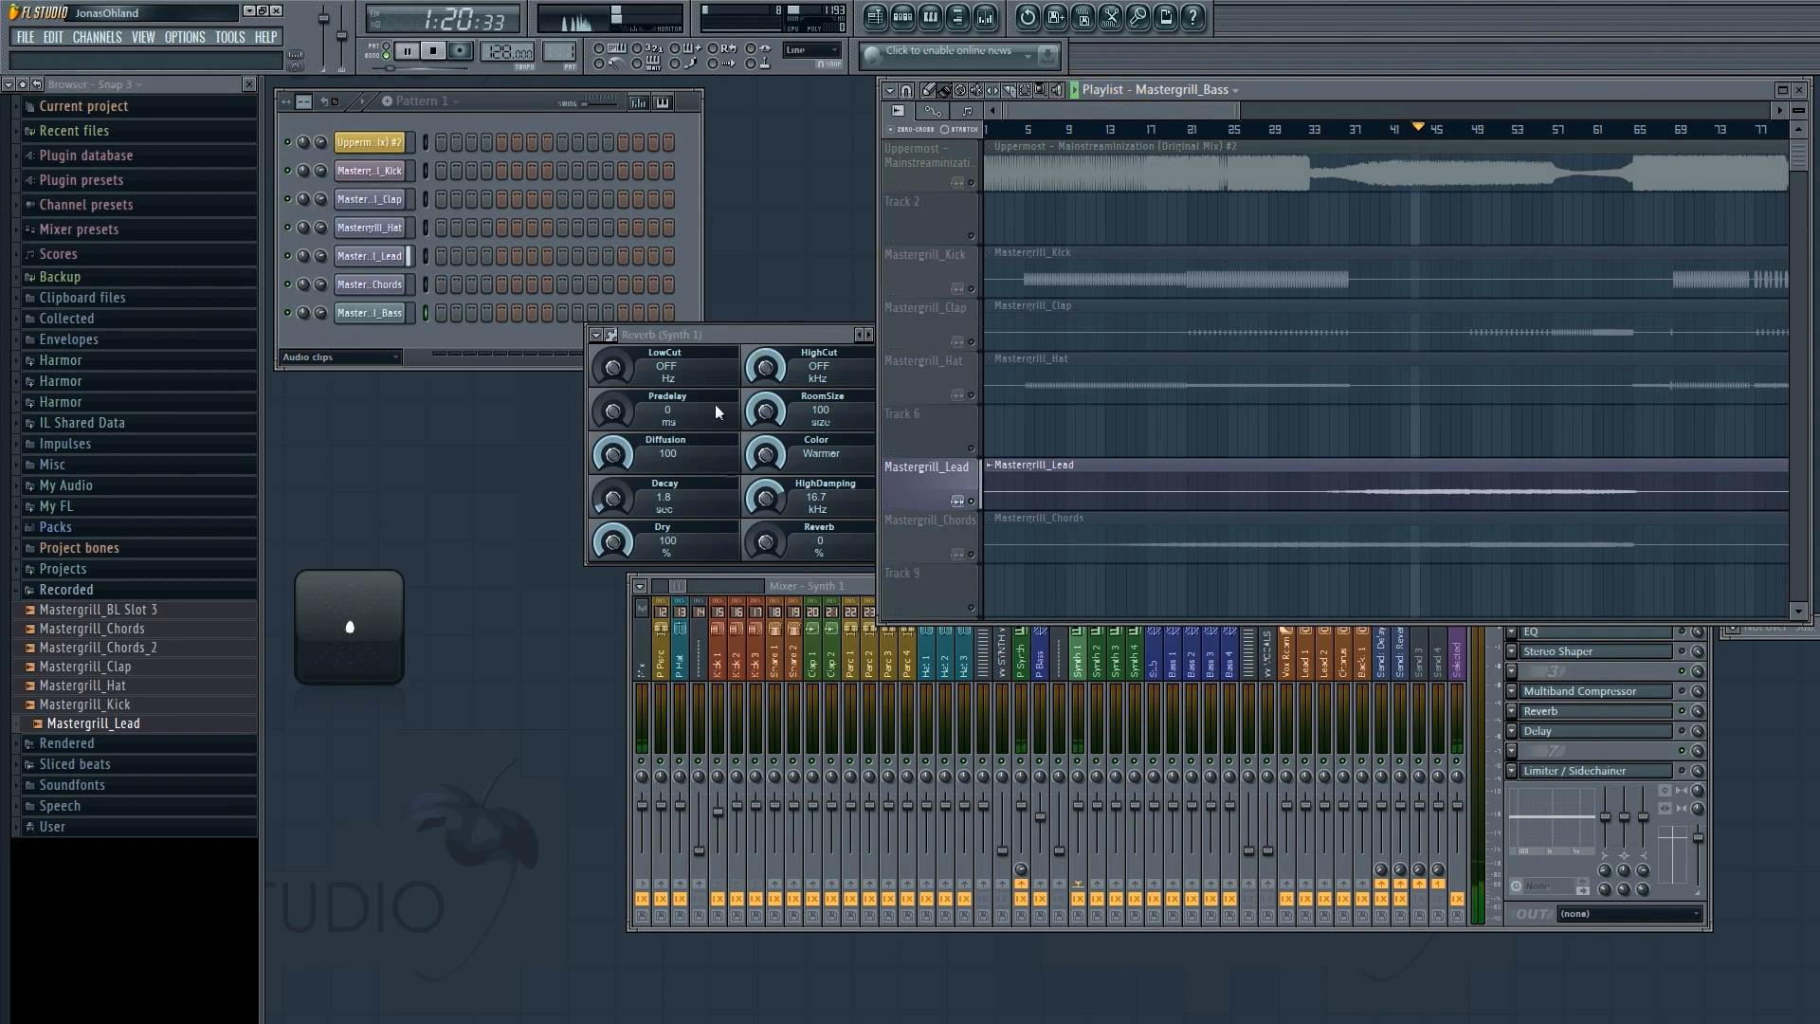
{"action": "mouse_move", "coordinate": [763, 543]}
{"action": "left_mouse_down"}
{"action": "mouse_move", "coordinate": [782, 505]}
{"action": "mouse_move", "coordinate": [762, 532]}
{"action": "left_mouse_up"}
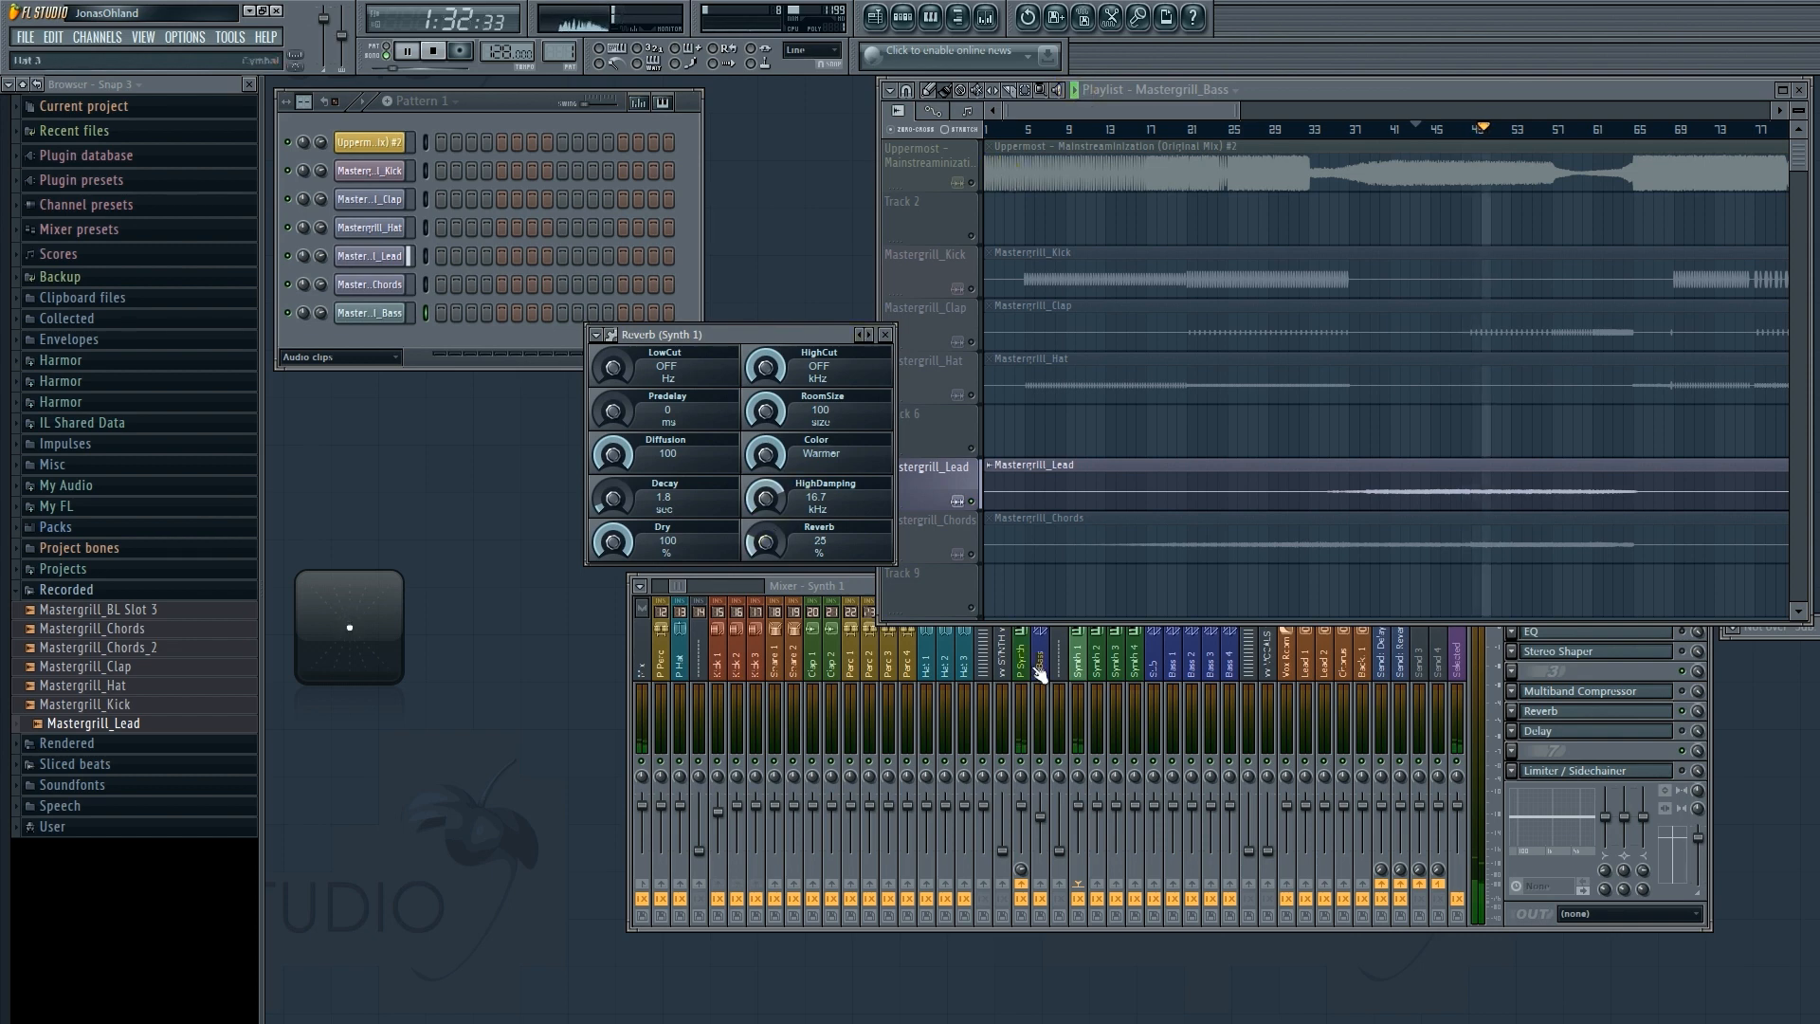
{"action": "left_click", "coordinate": [1570, 669]}
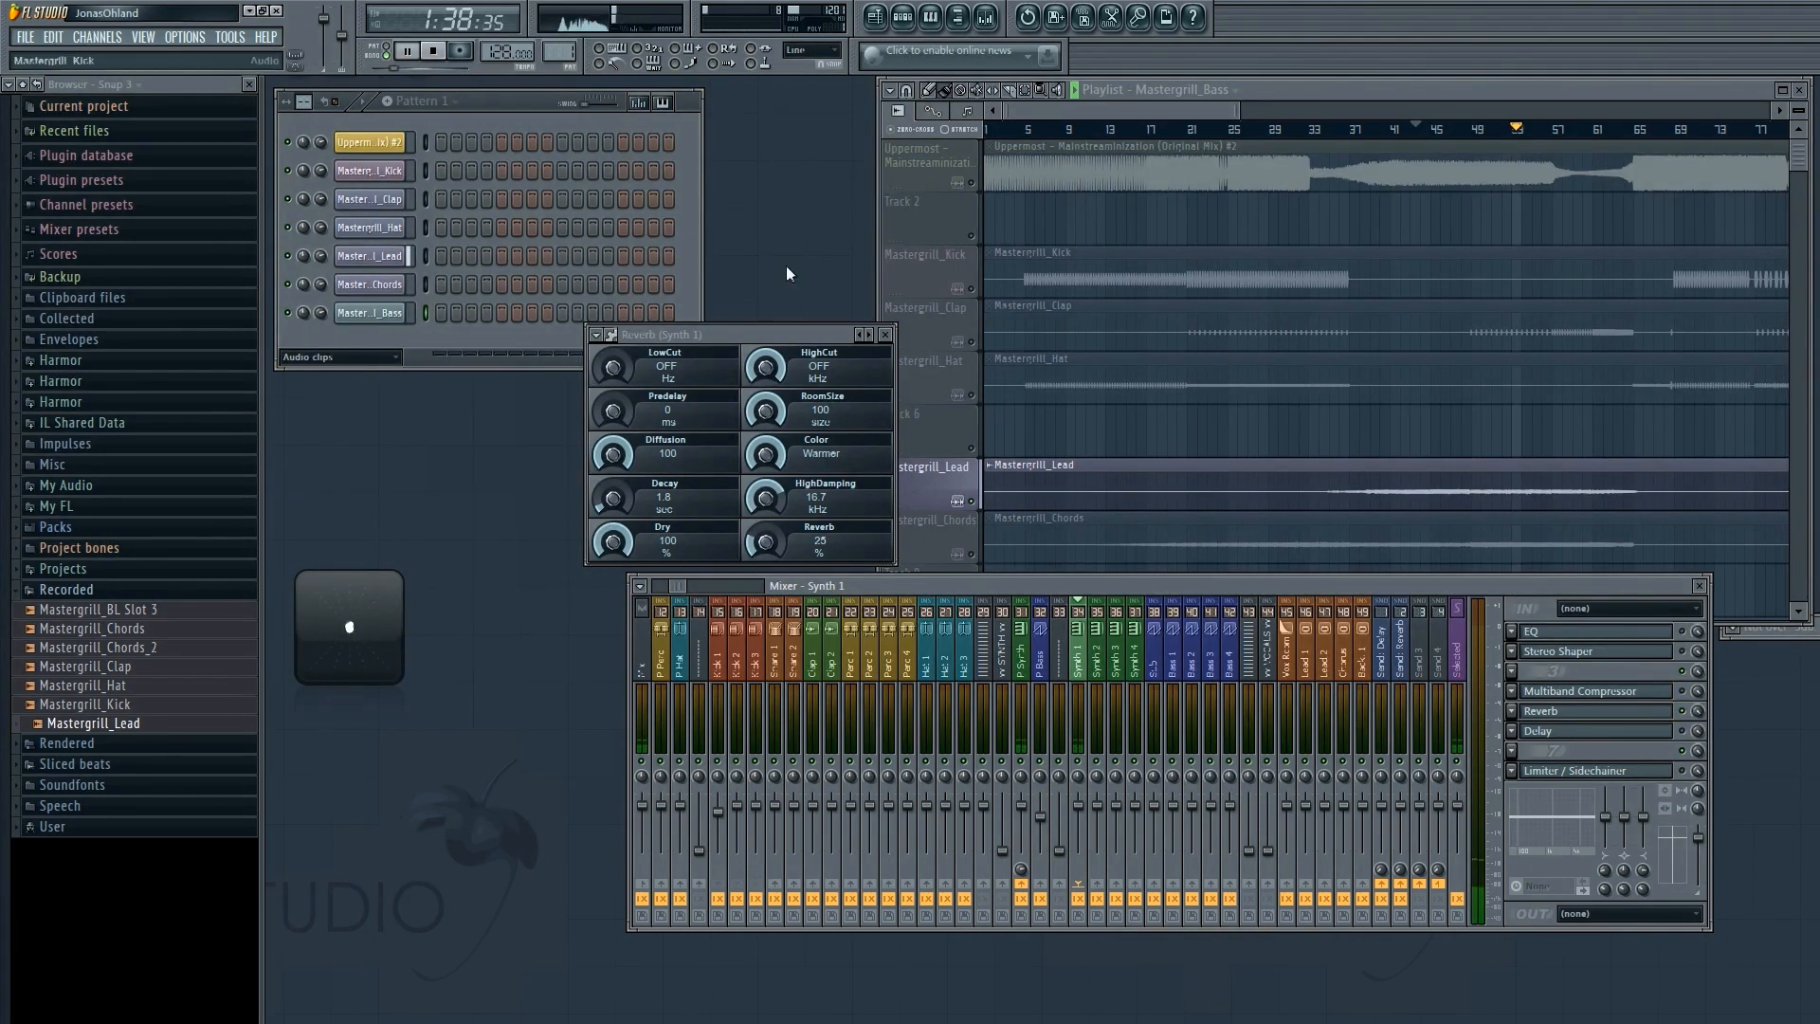
{"action": "left_click", "coordinate": [434, 53]}
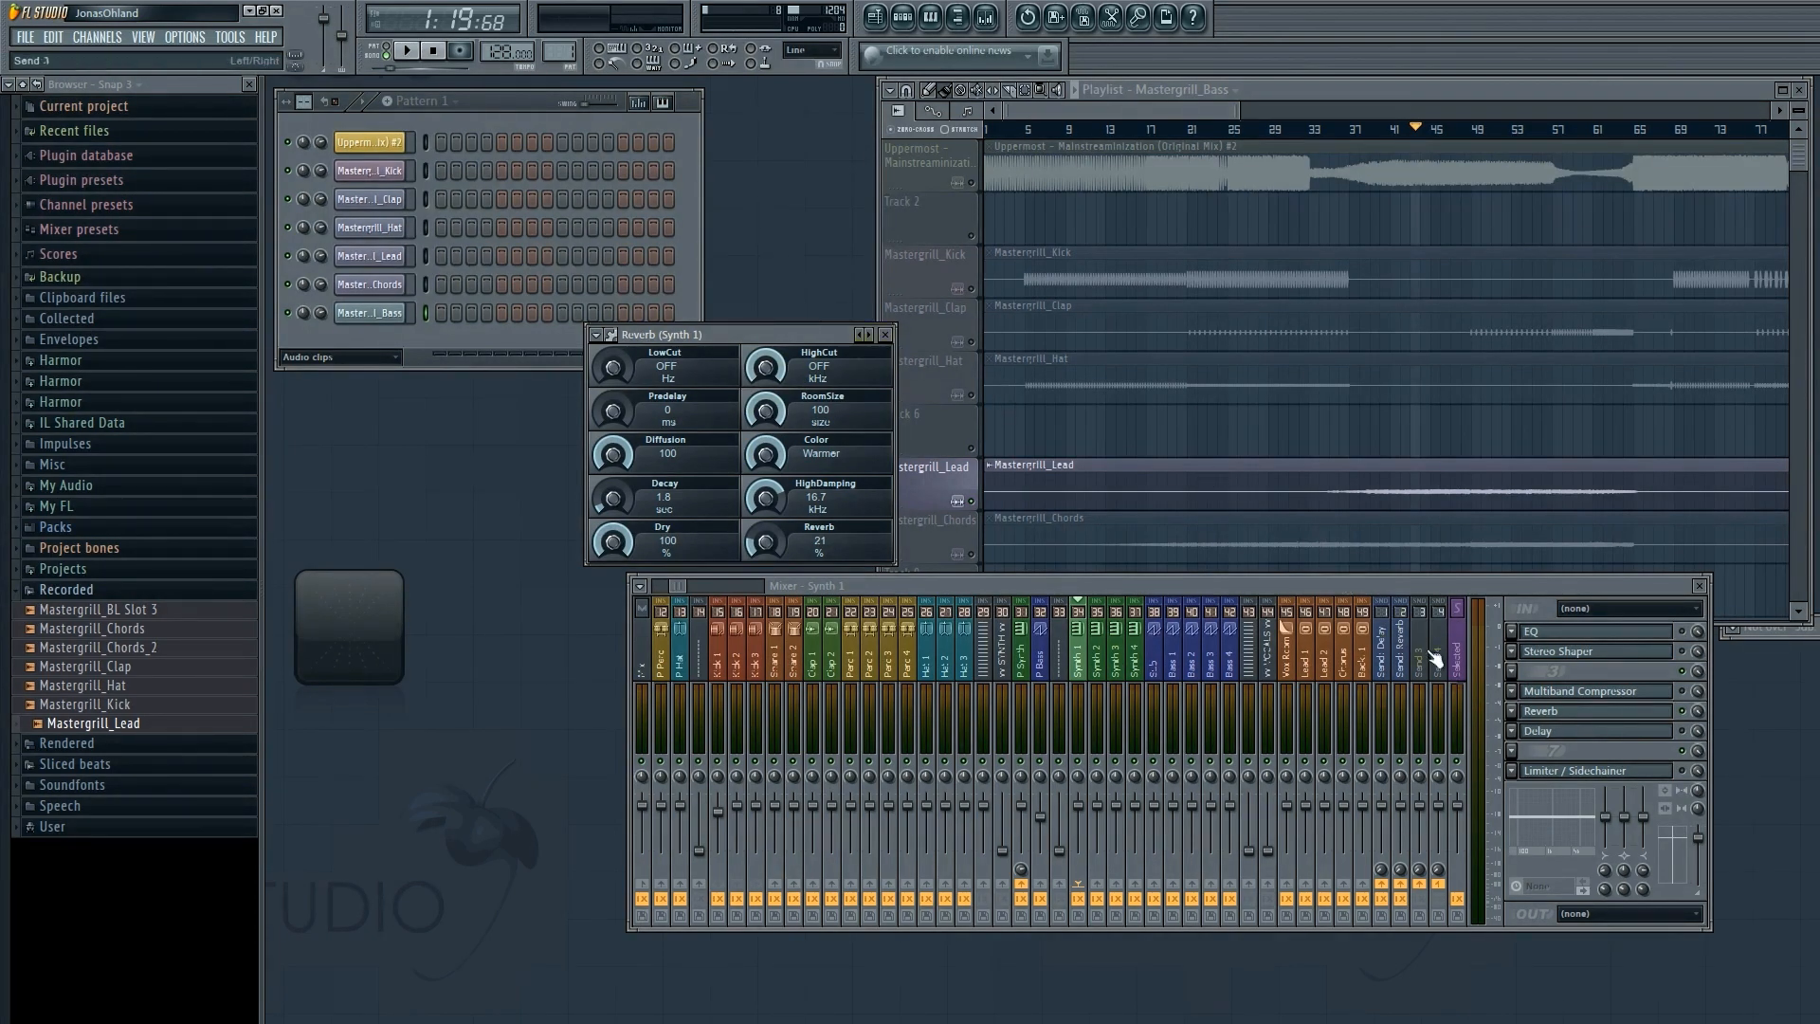
Check the Delay on the Synth 1 track, close it and move the mixer window higher.
{"action": "left_click", "coordinate": [1545, 731]}
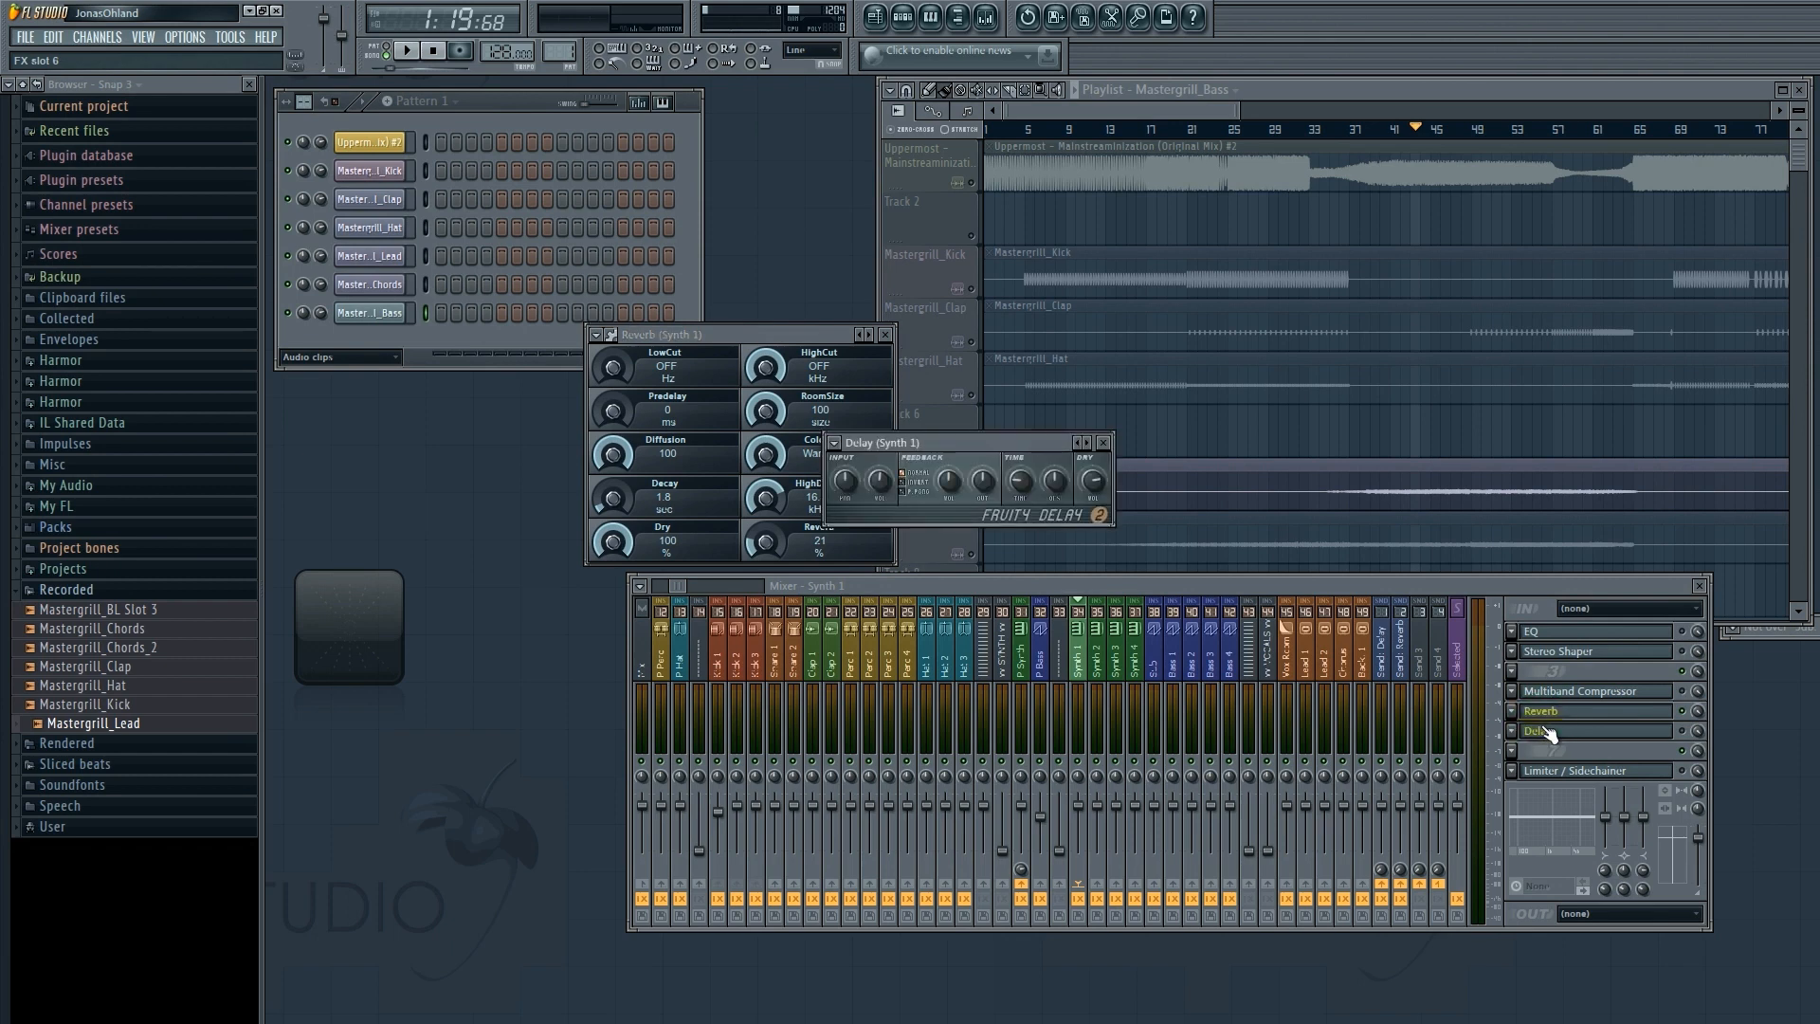
{"action": "left_click", "coordinate": [1545, 731]}
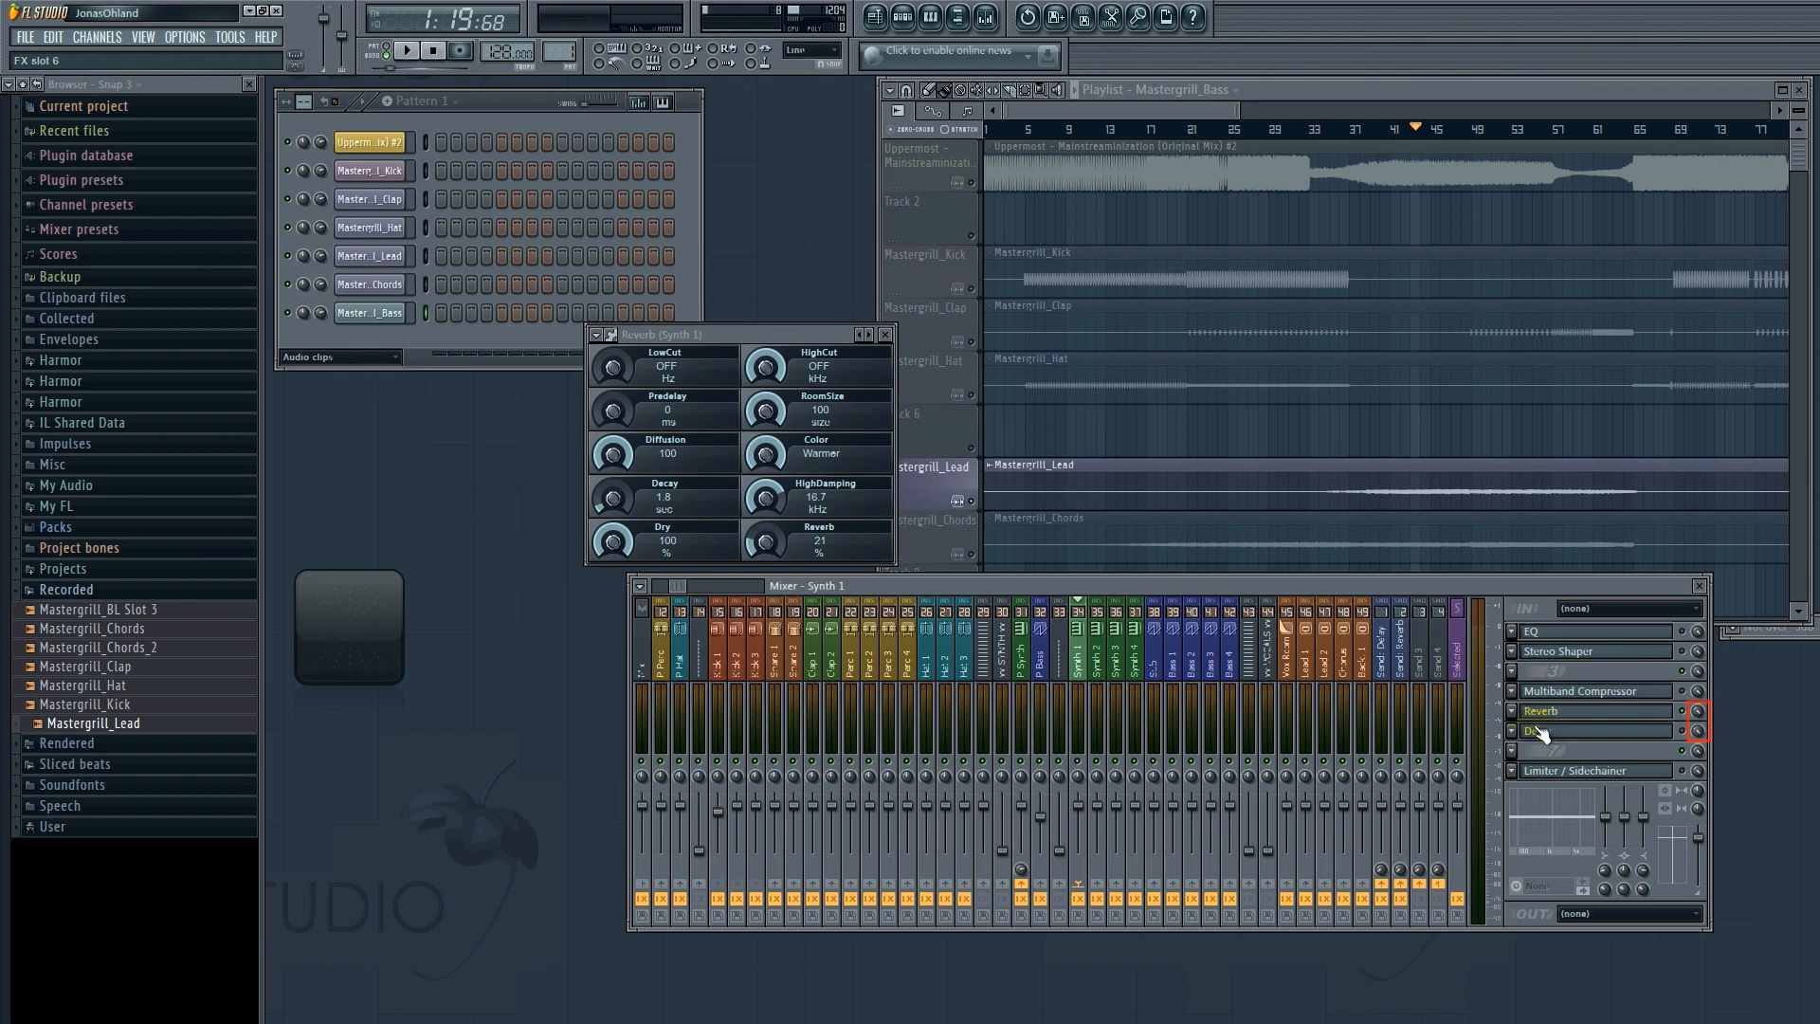
{"action": "left_click", "coordinate": [1541, 732]}
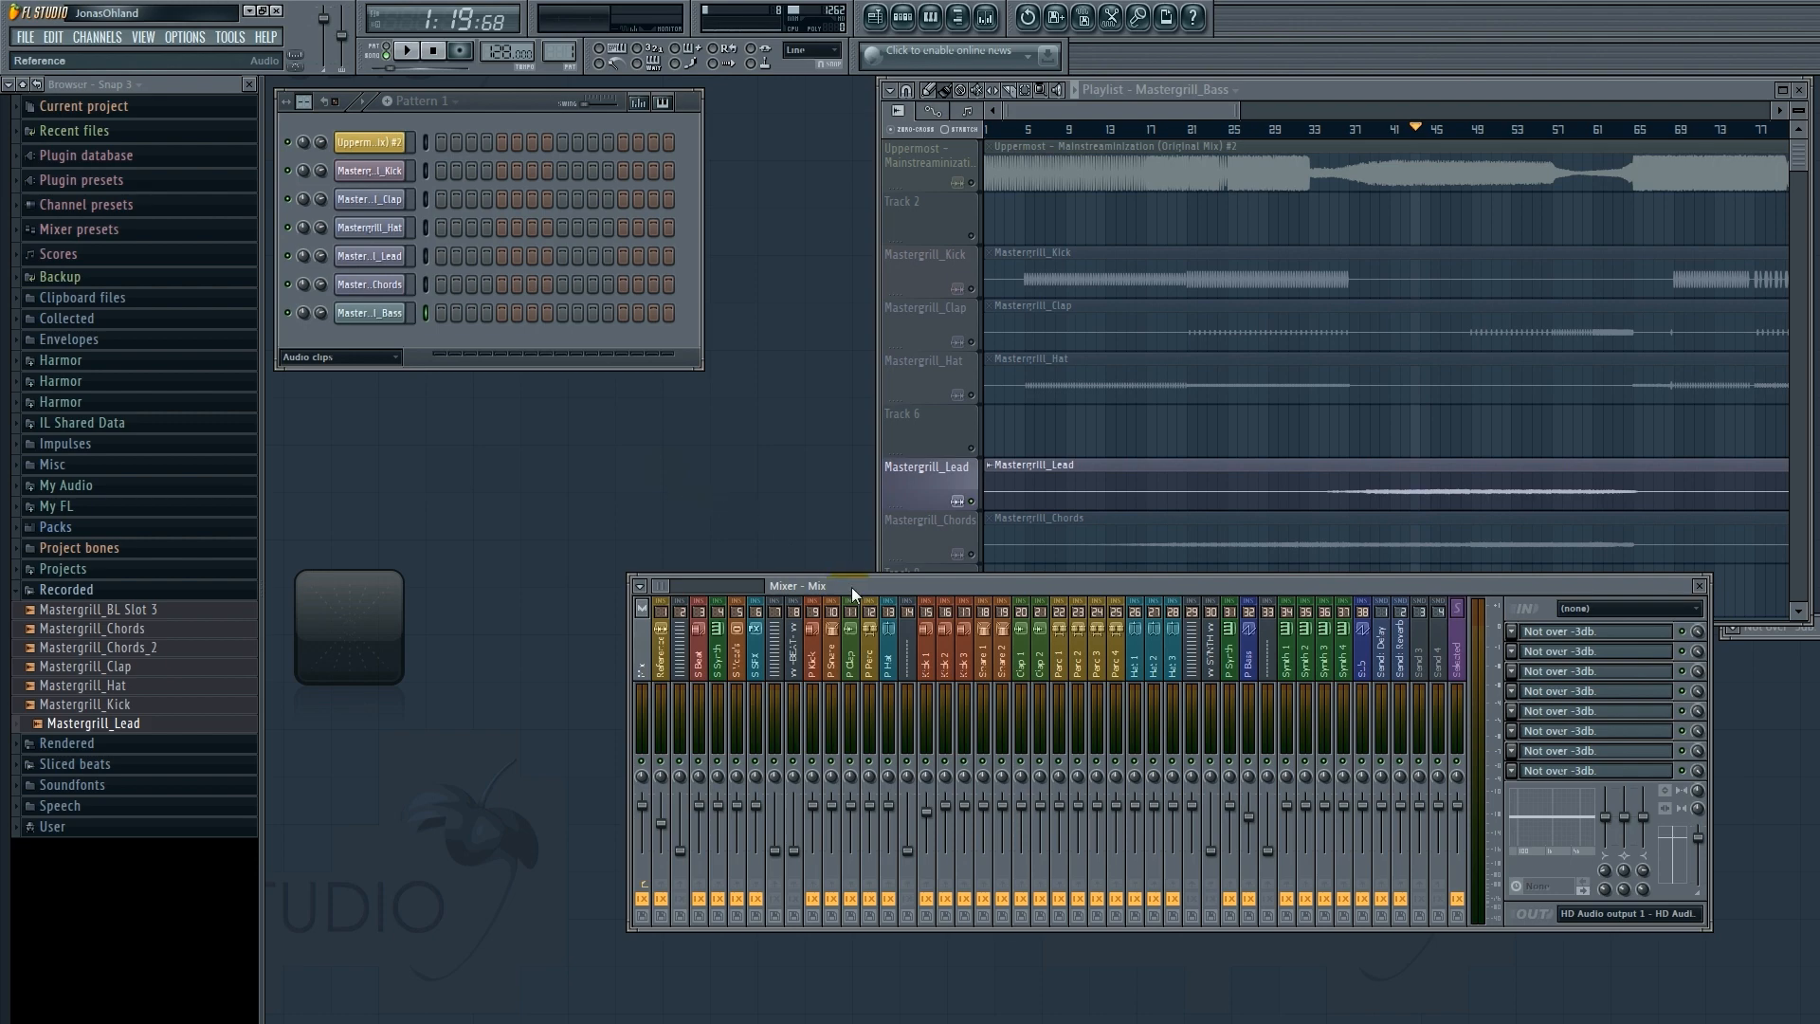
{"action": "left_click_drag", "start_coordinate": [851, 588], "coordinate": [850, 522]}
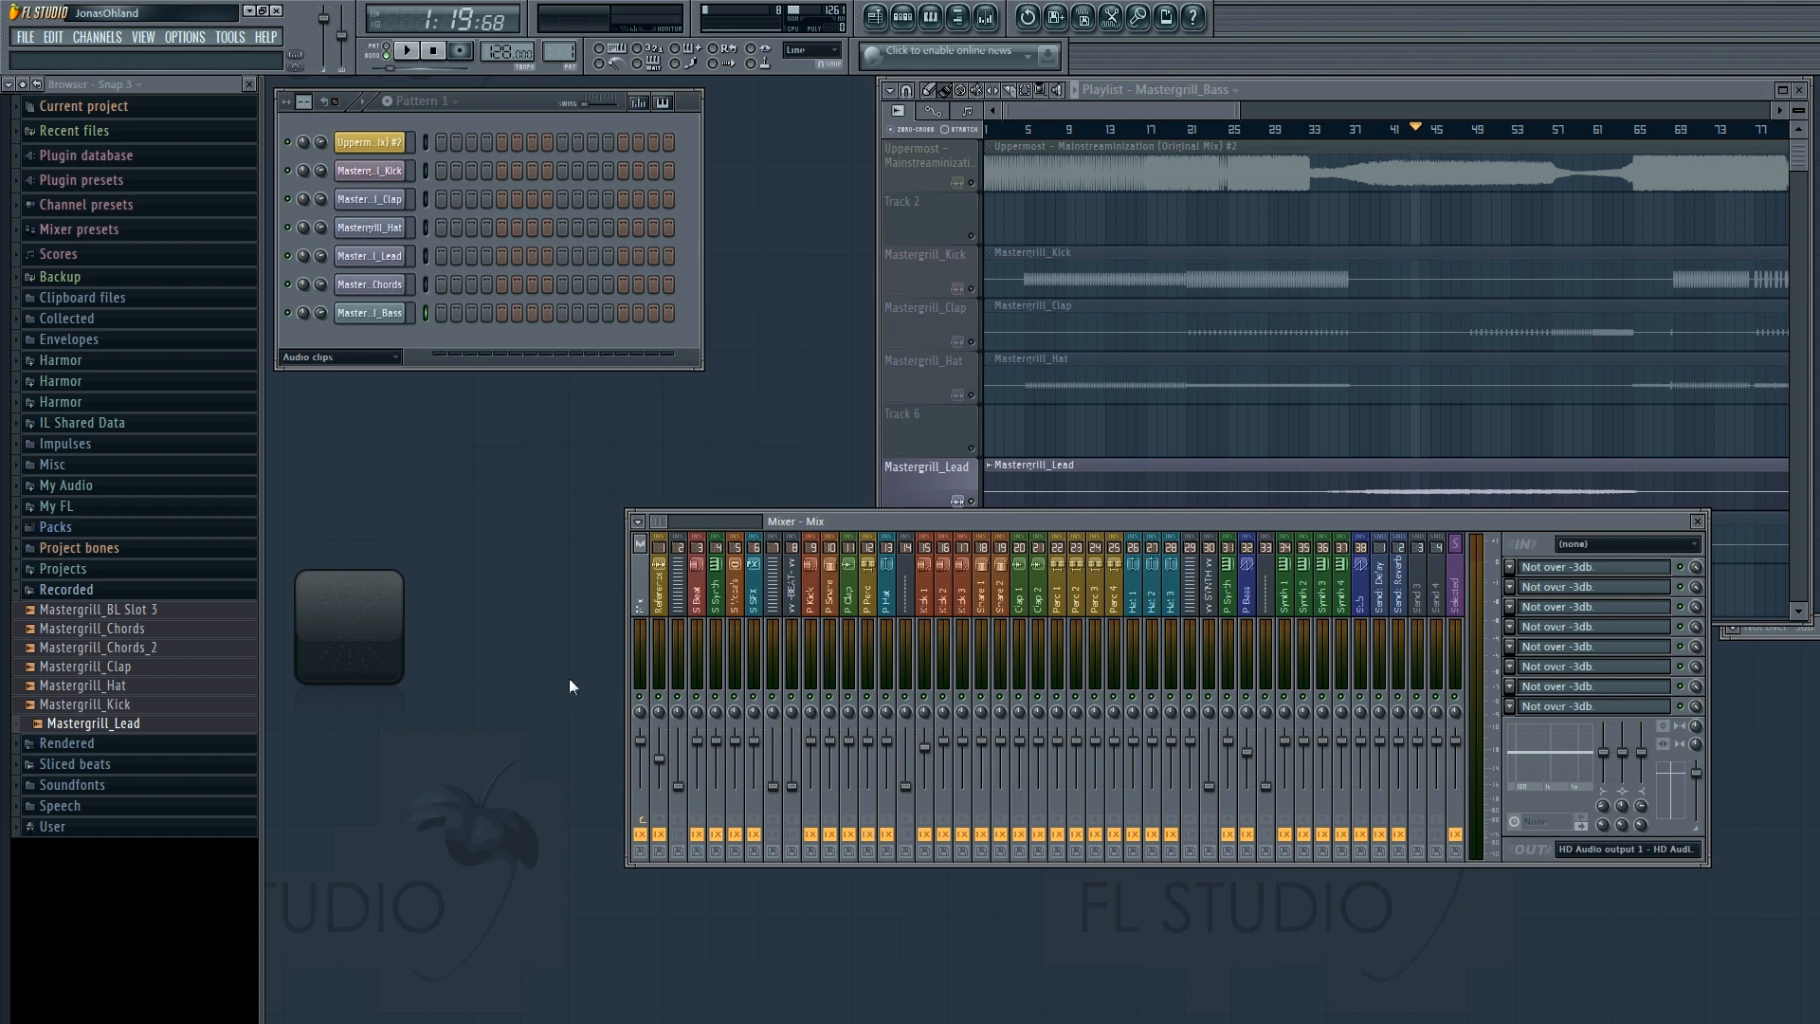
Open the Multiband Compressor on the P Kick mixer track and move its window over the mixer.
{"action": "left_click", "coordinate": [812, 588]}
{"action": "left_click", "coordinate": [1607, 629]}
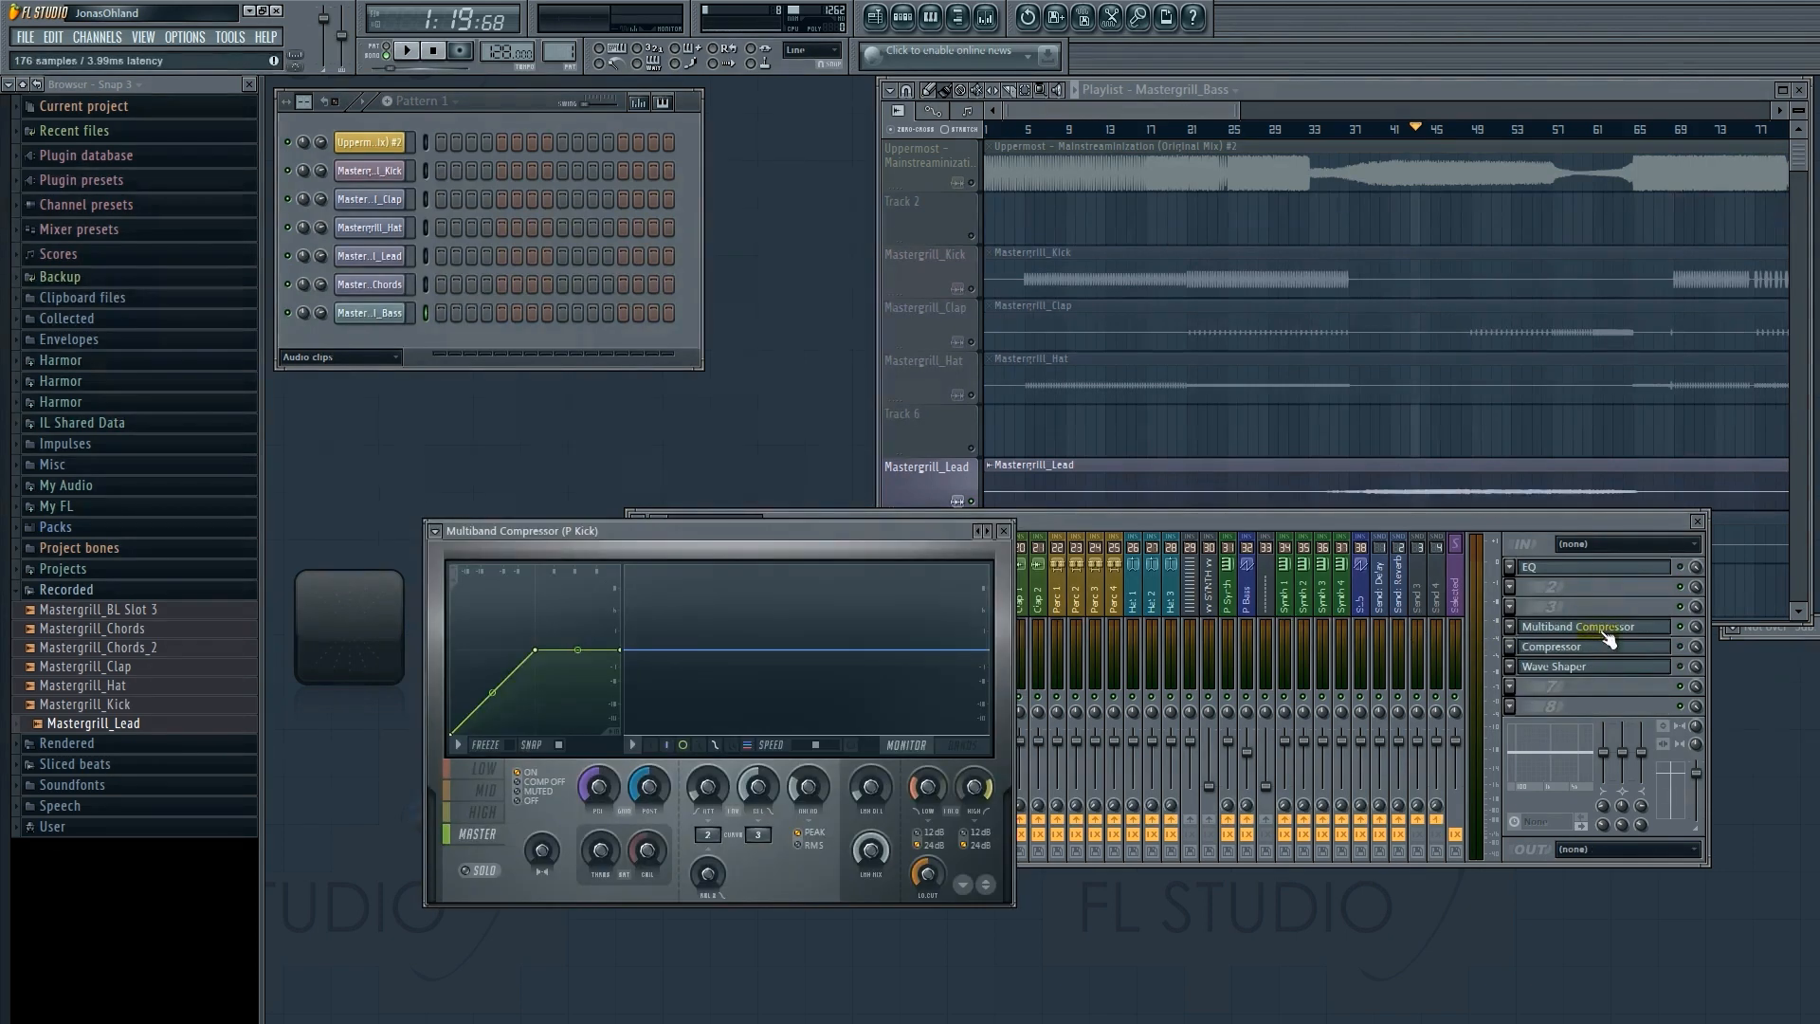
{"action": "left_click_drag", "start_coordinate": [823, 537], "coordinate": [1150, 394]}
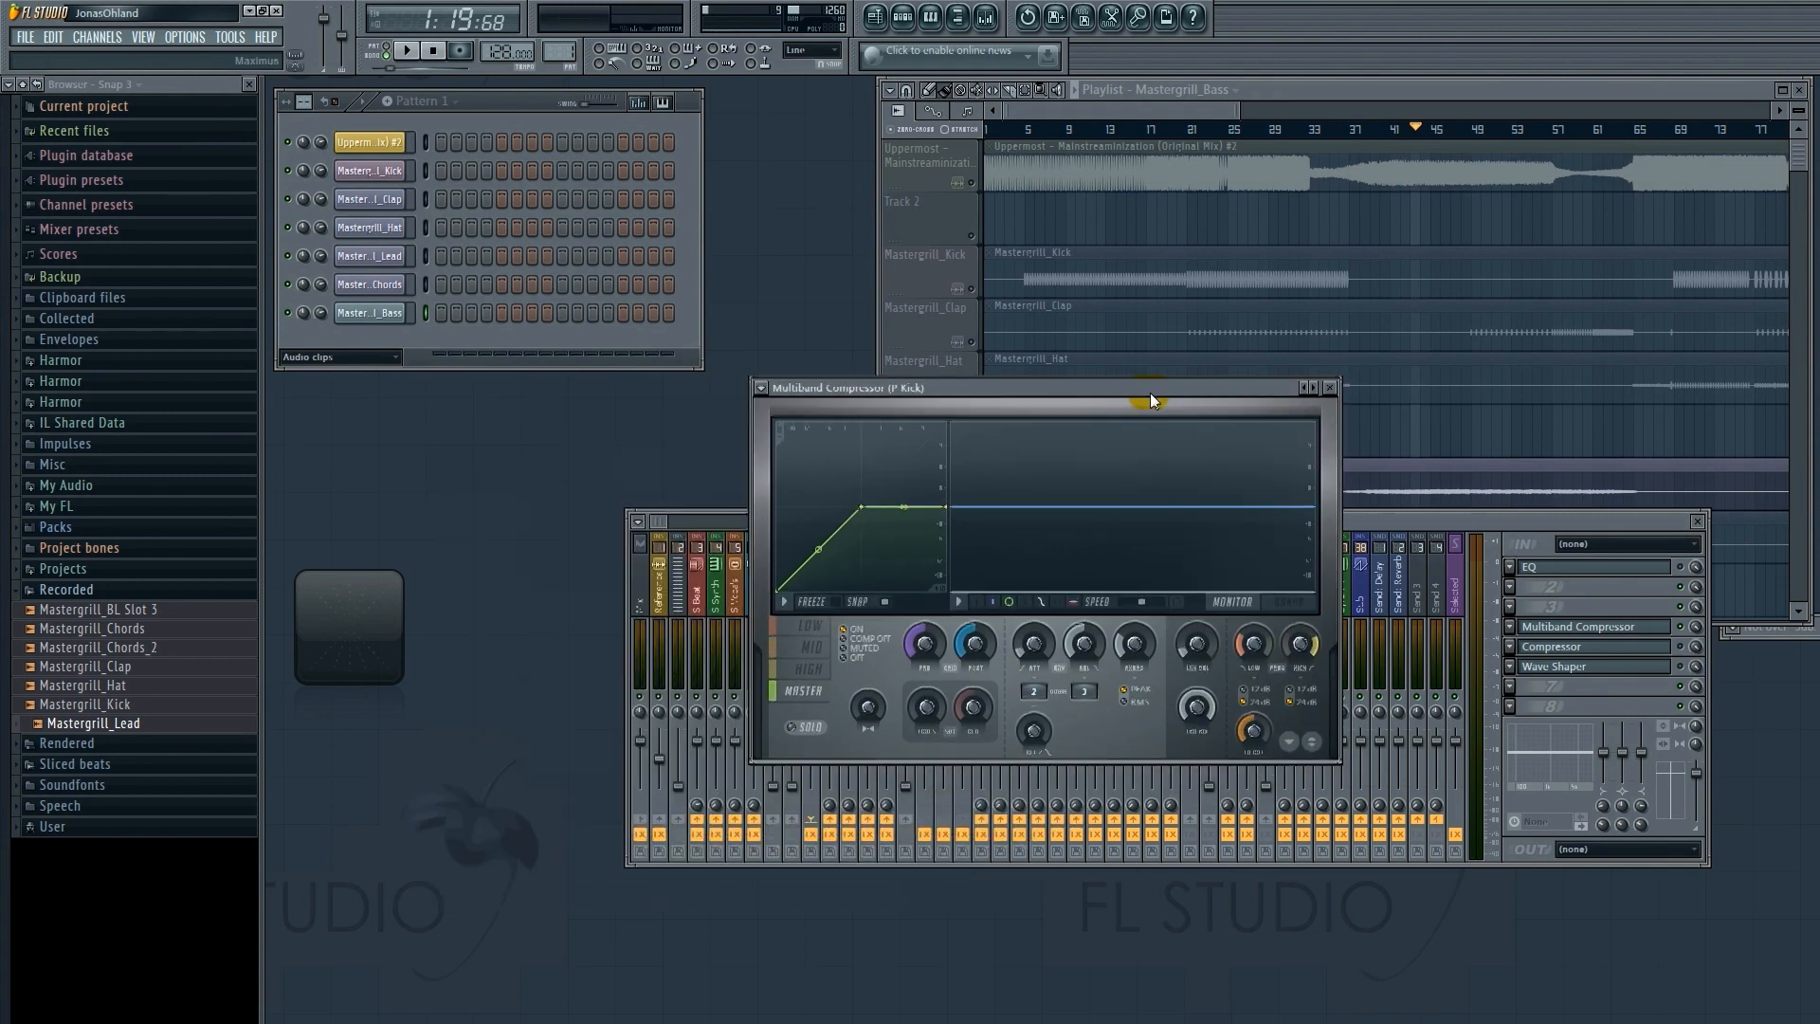
Look through the Mid, Low and Master bands of the P Kick Multiband Compressor.
{"action": "left_click", "coordinate": [812, 647]}
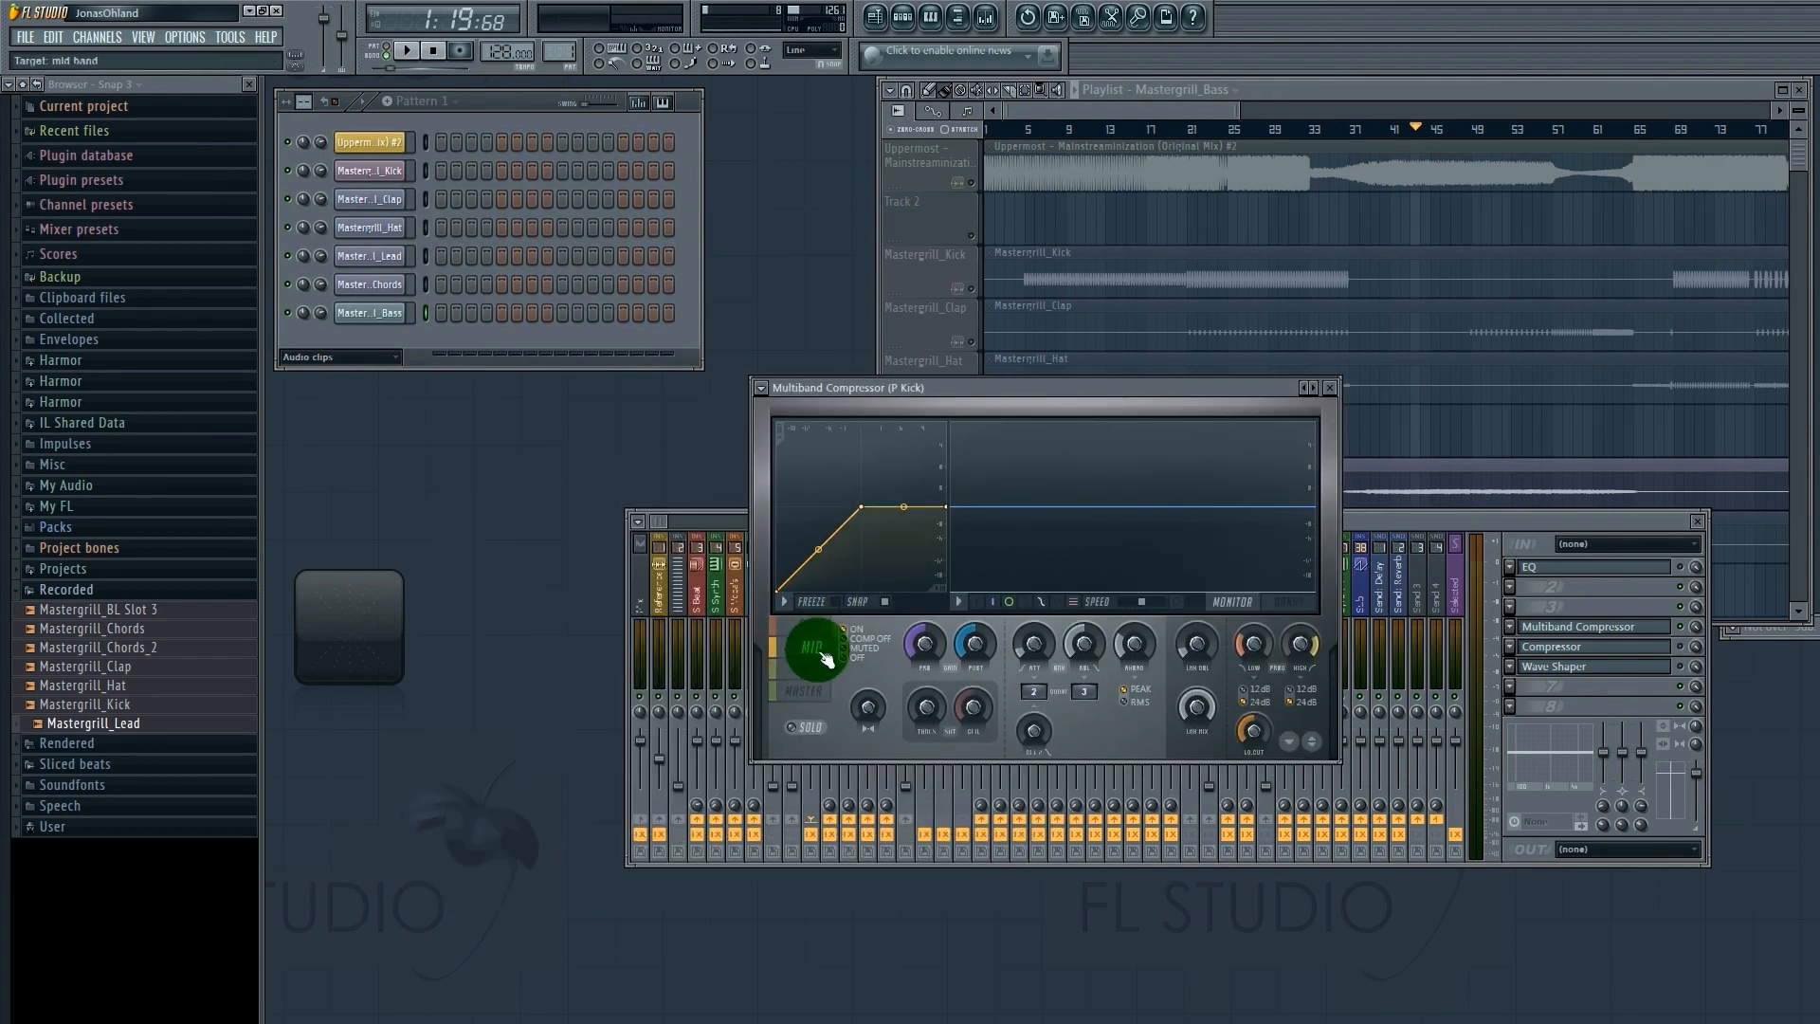
{"action": "left_click", "coordinate": [814, 629]}
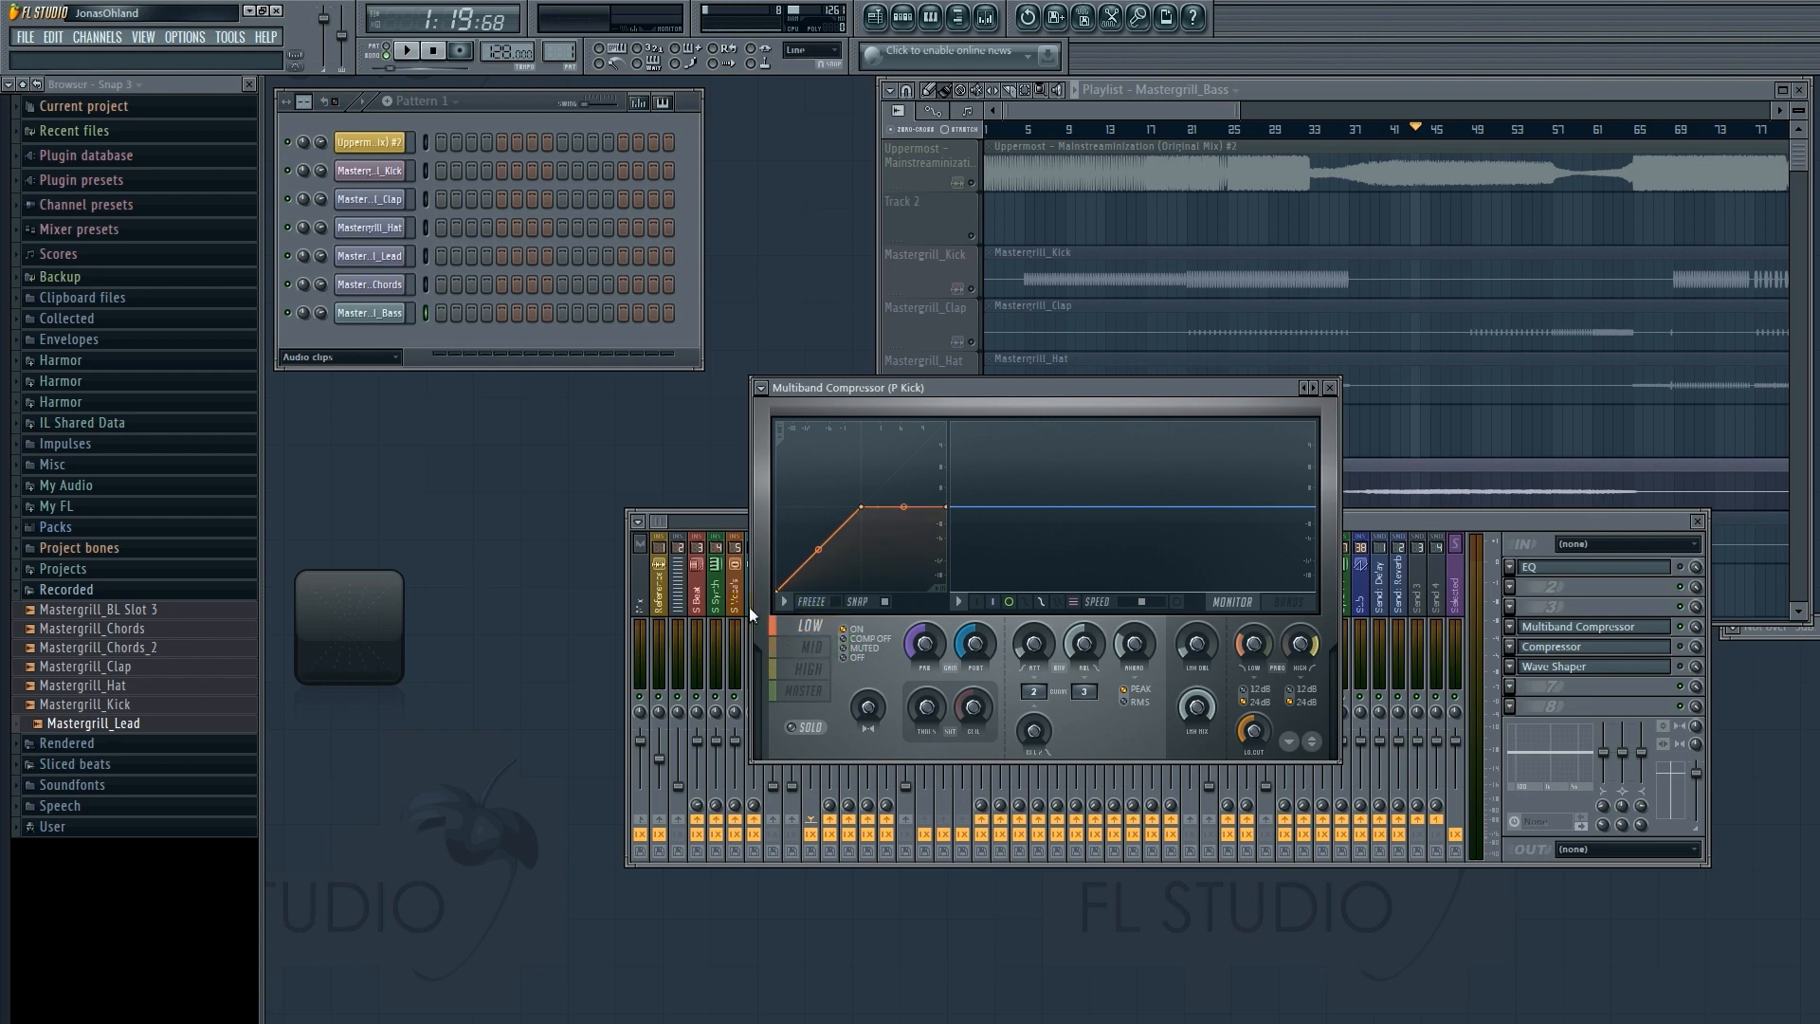
{"action": "left_click_drag", "start_coordinate": [1003, 384], "coordinate": [930, 408]}
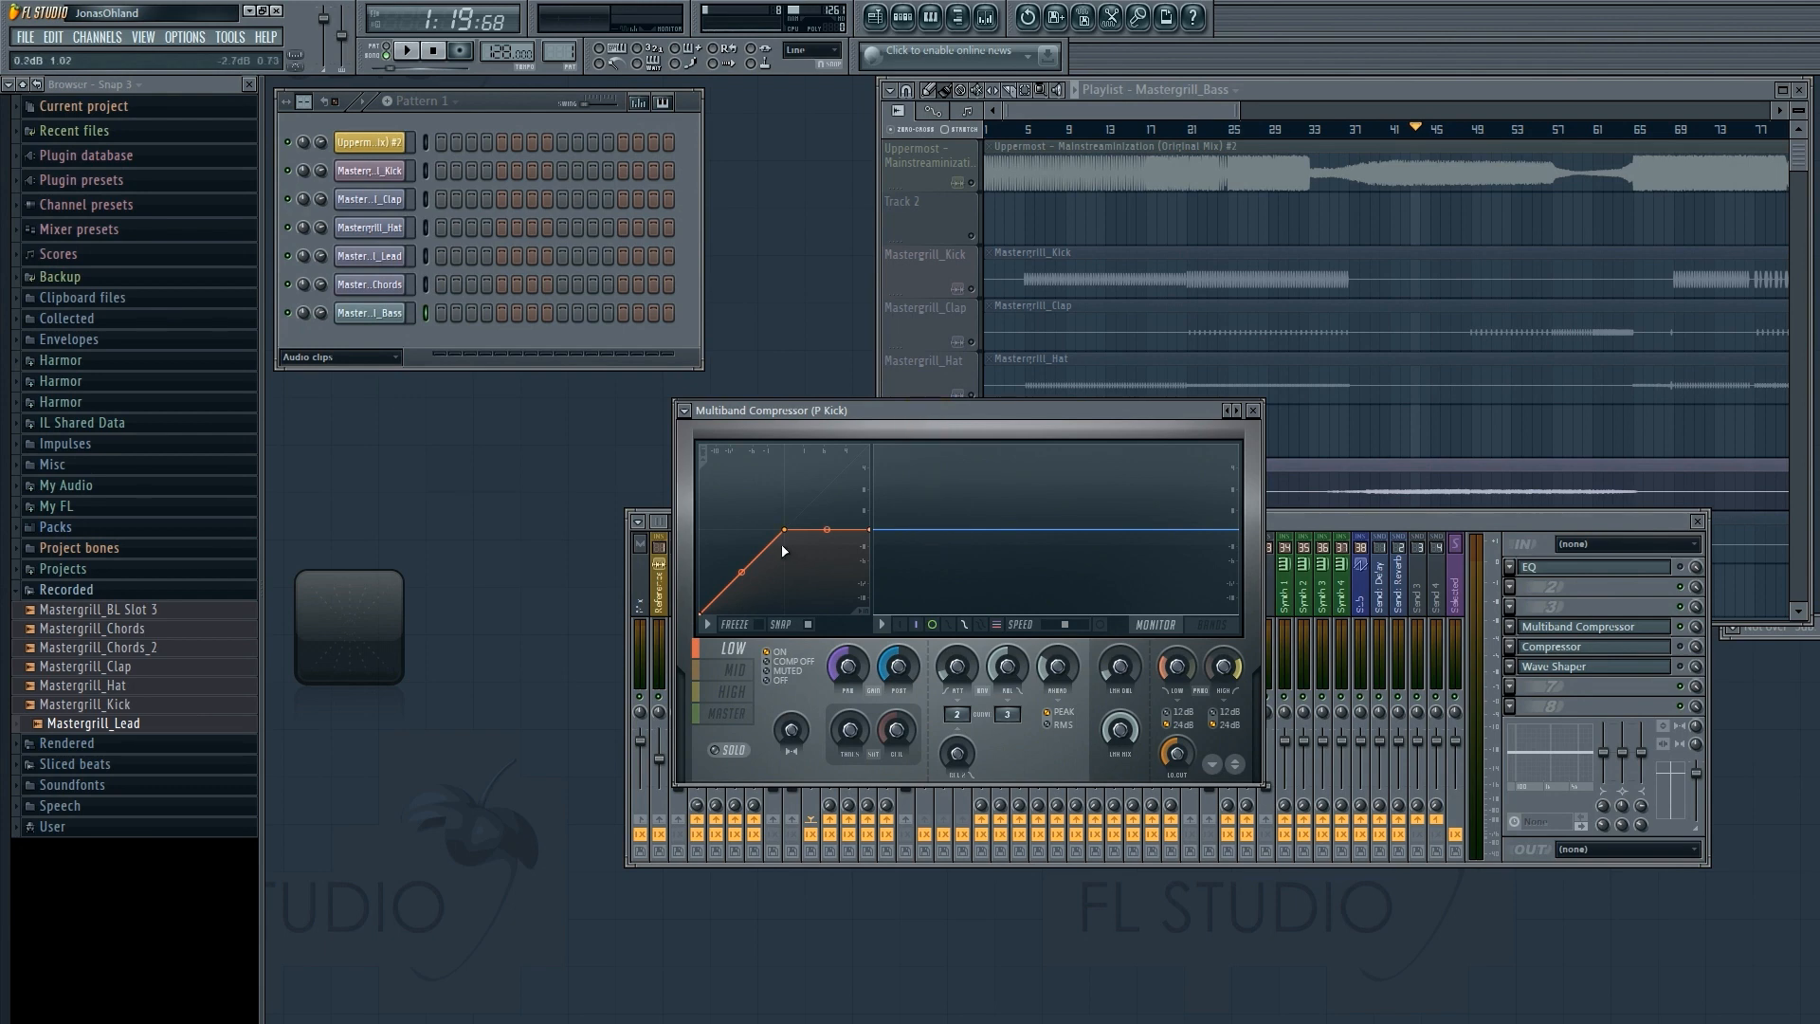
{"action": "left_click", "coordinate": [685, 415]}
{"action": "left_click", "coordinate": [690, 461]}
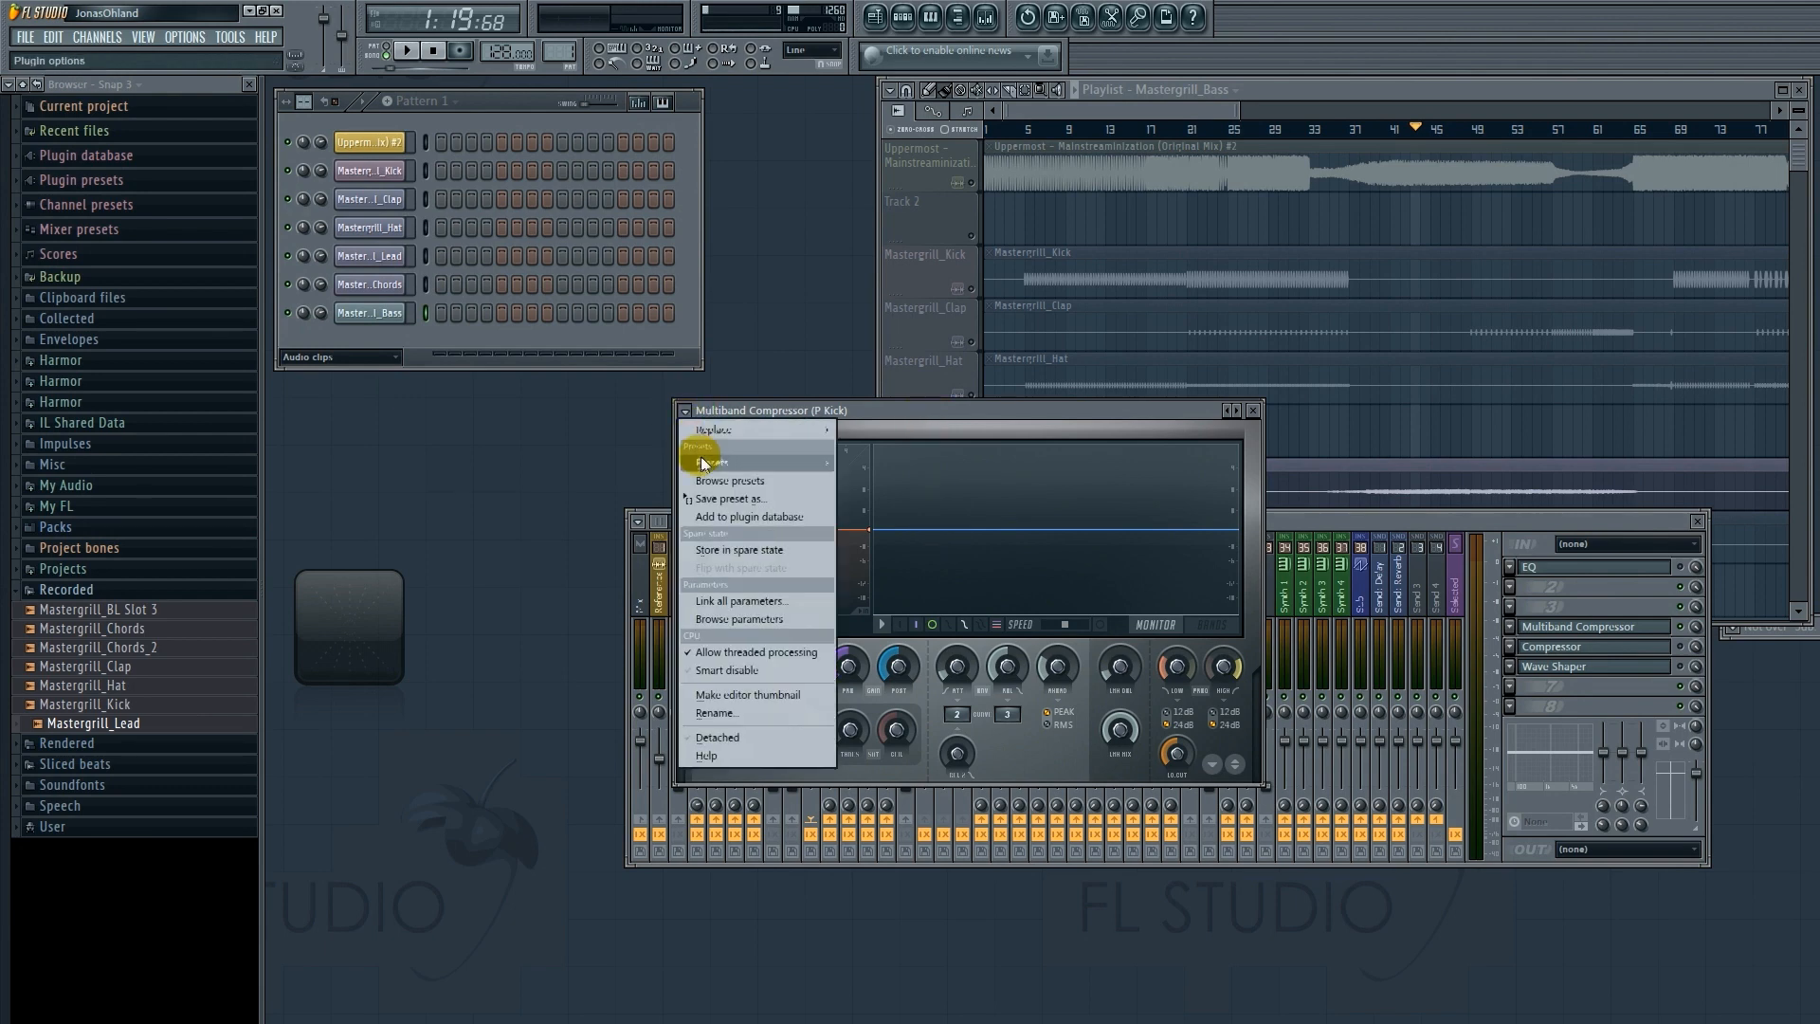
{"action": "left_click", "coordinate": [572, 452]}
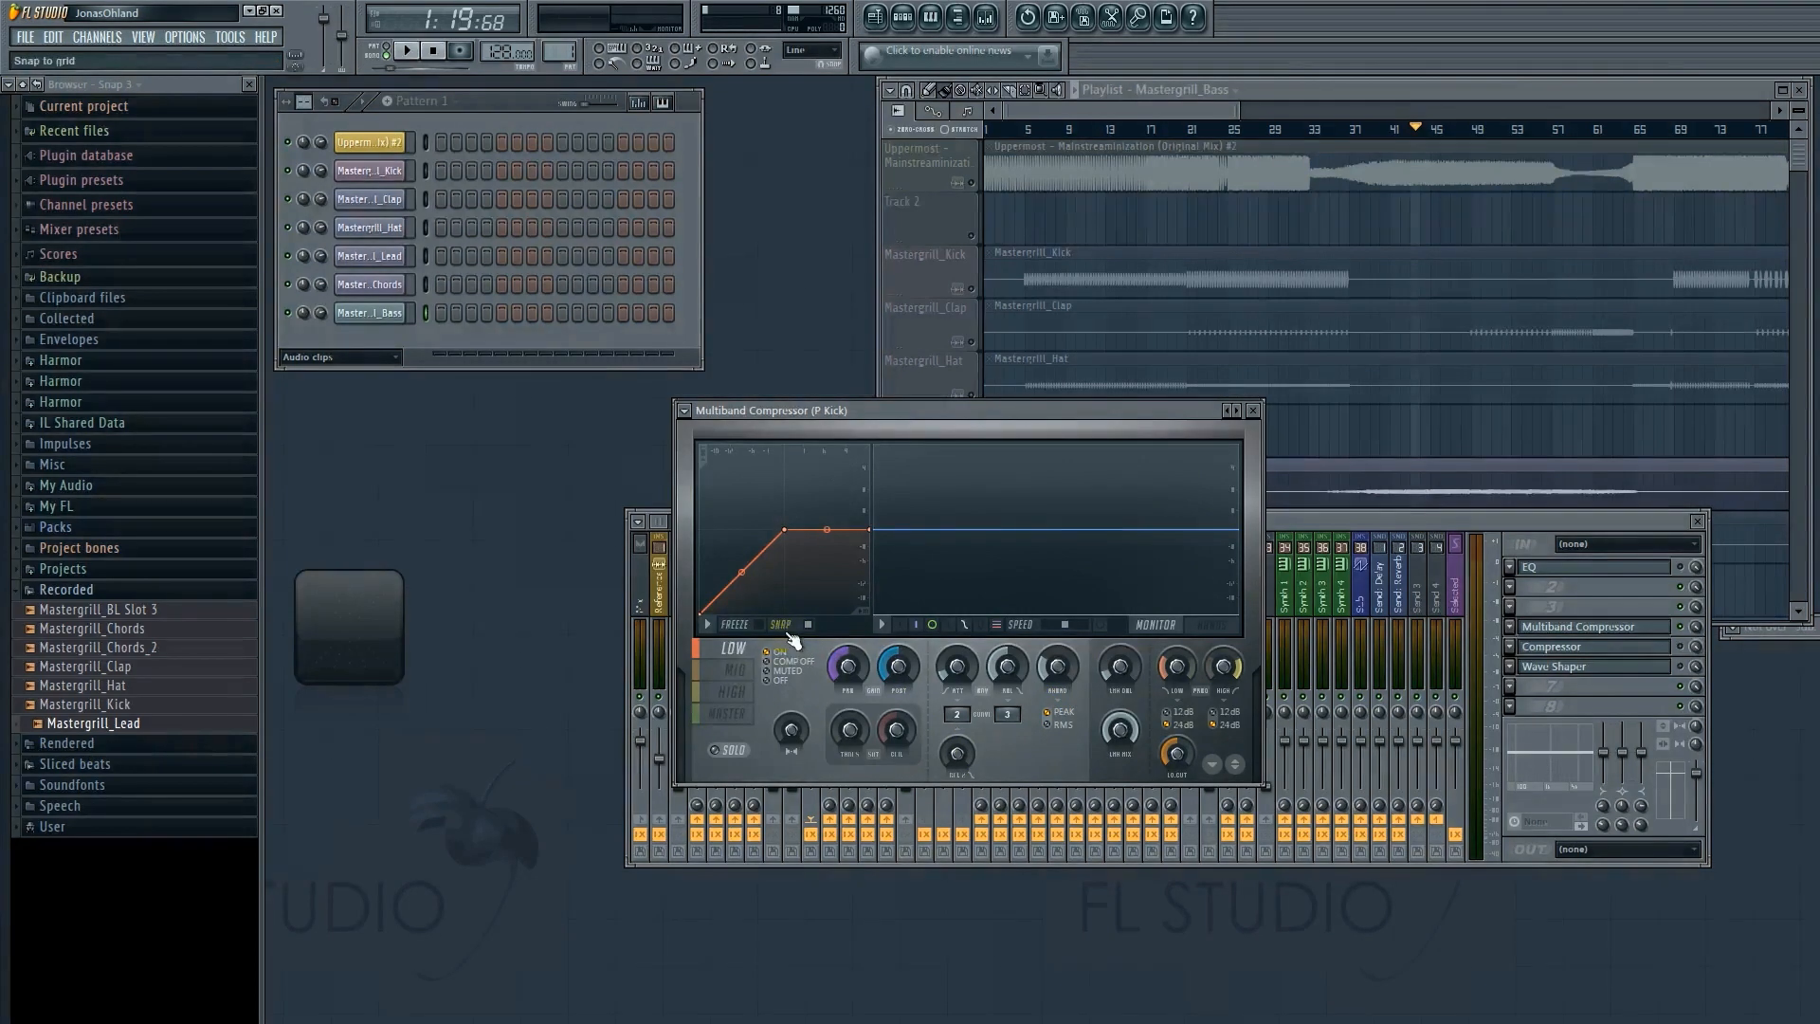
{"action": "left_click", "coordinate": [744, 674]}
{"action": "left_click", "coordinate": [751, 713]}
{"action": "left_click_drag", "start_coordinate": [876, 406], "coordinate": [873, 445]}
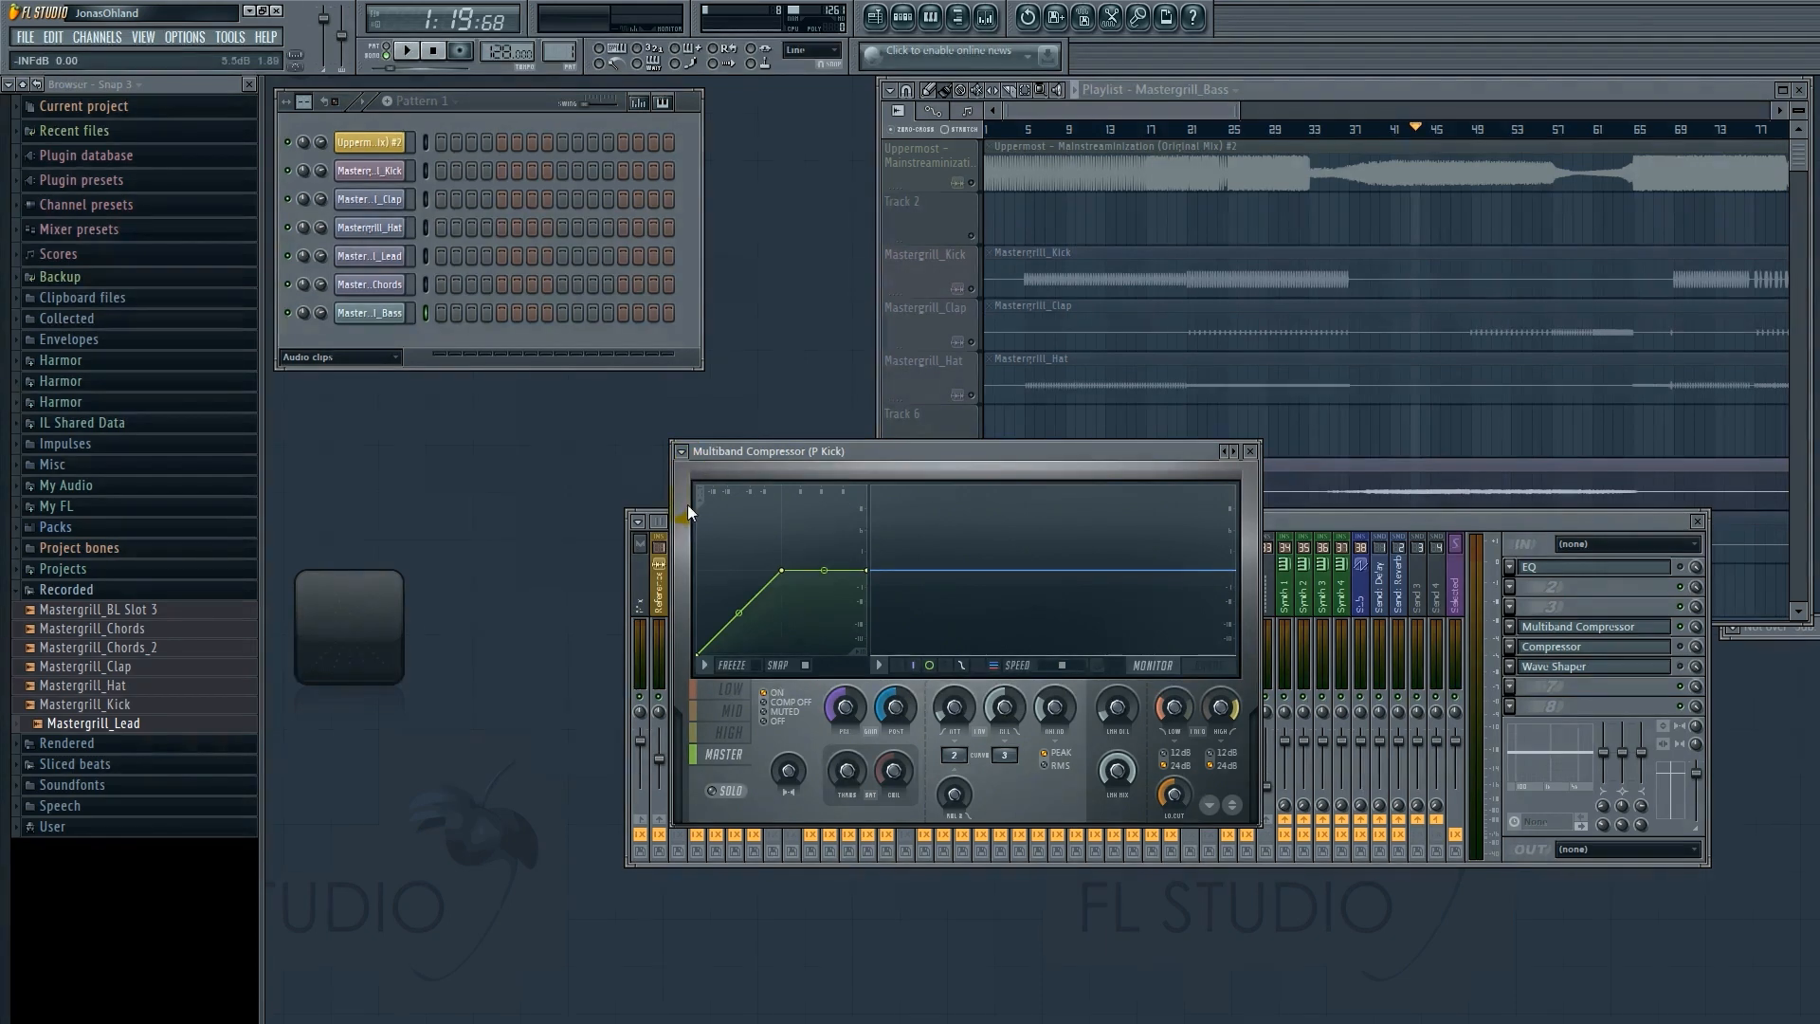
Browse the Multiband Compressor's presets without loading one.
{"action": "left_click_drag", "start_coordinate": [851, 456], "coordinate": [955, 446]}
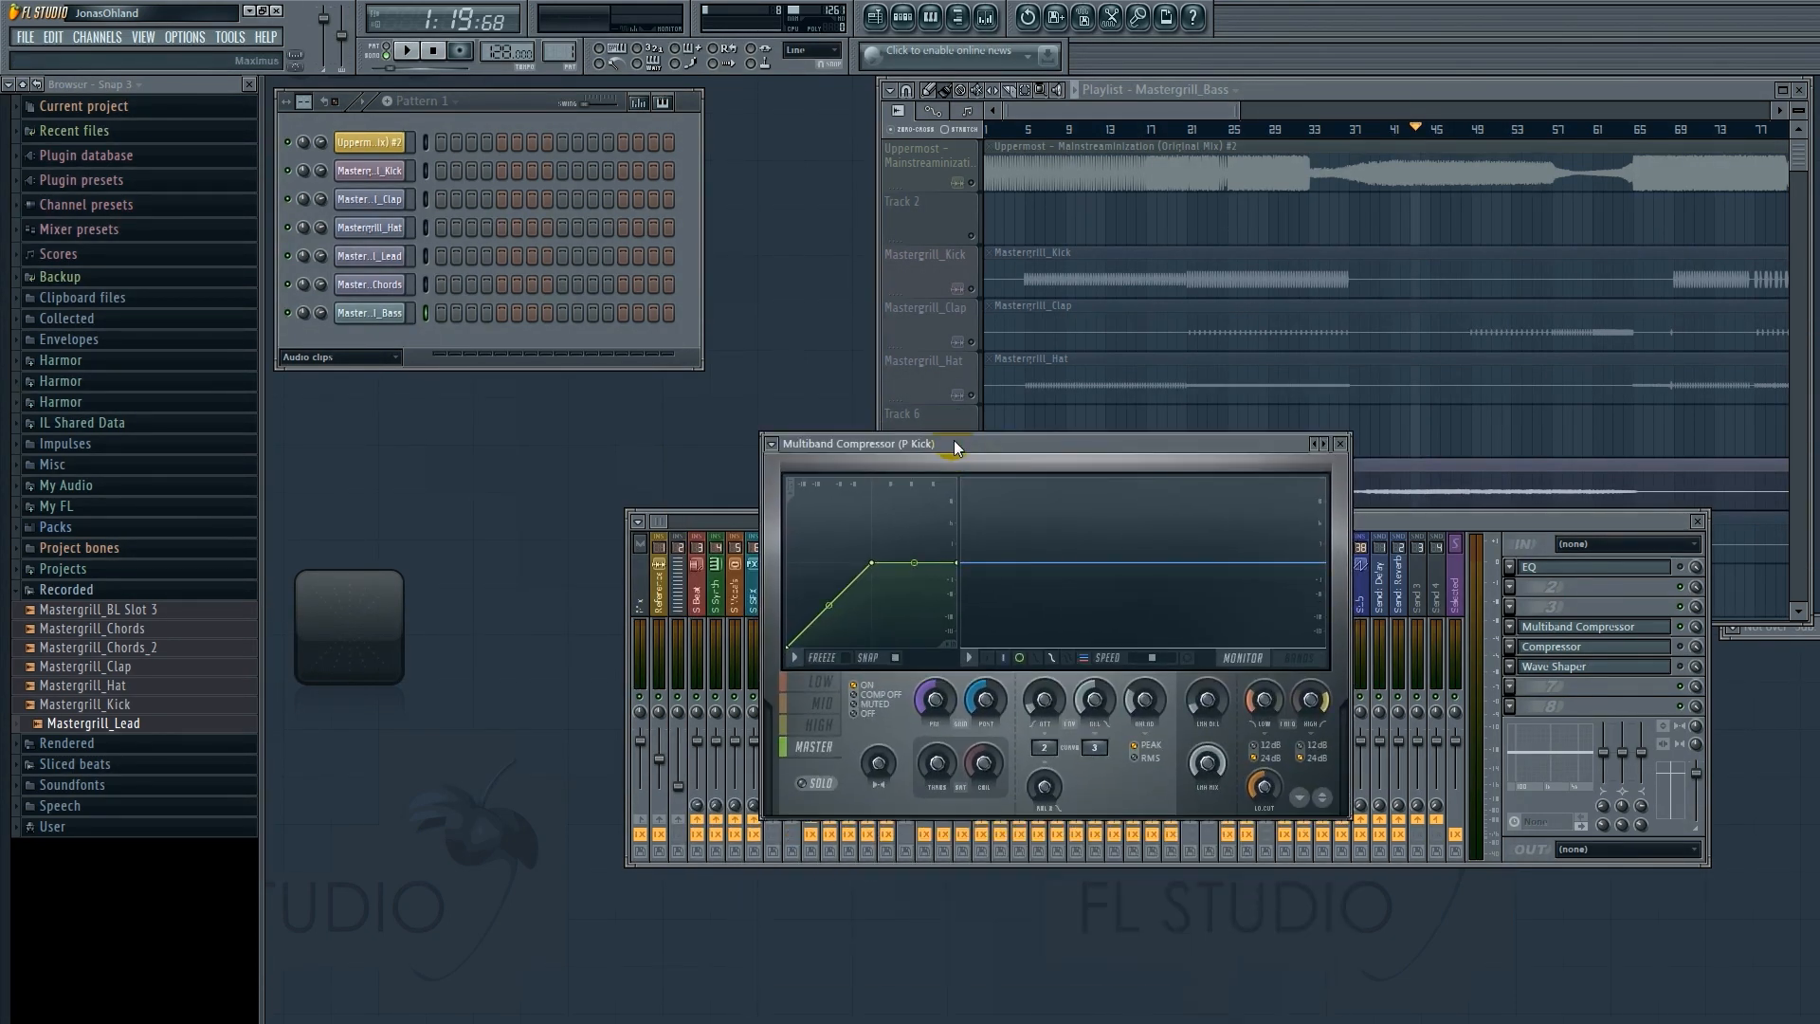
{"action": "left_click", "coordinate": [772, 443]}
{"action": "mouse_move", "coordinate": [809, 495]}
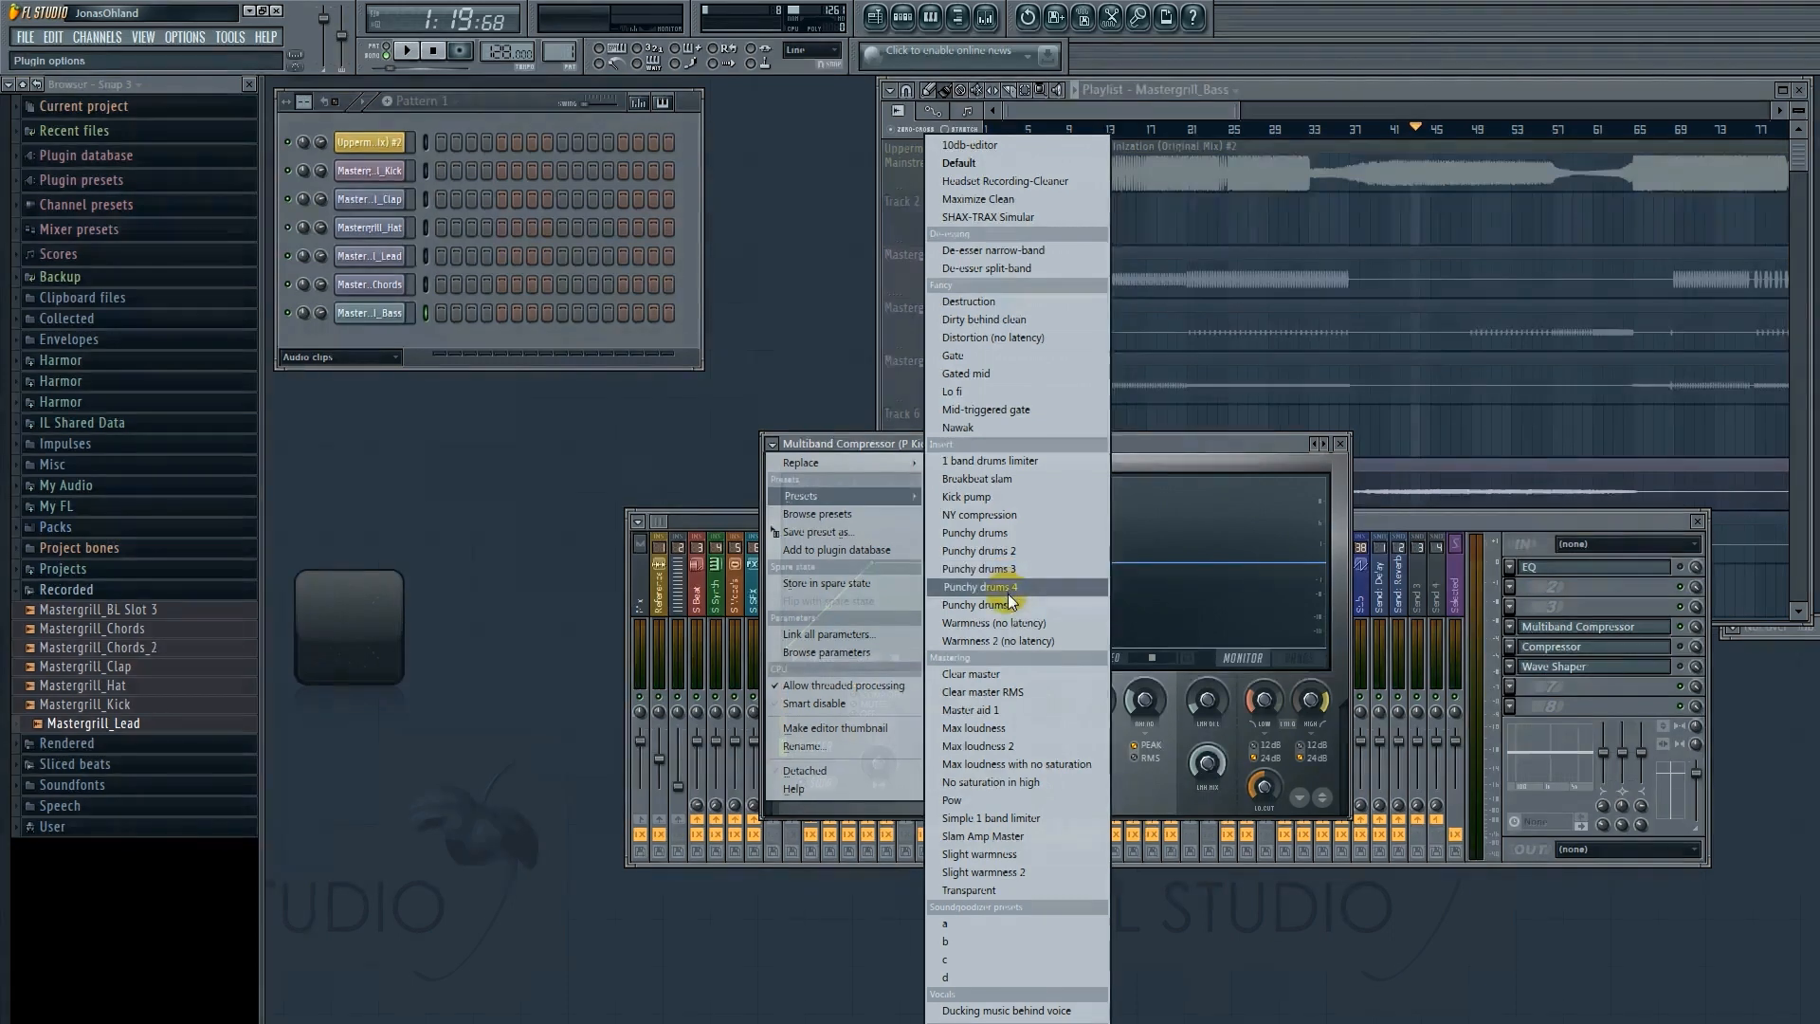
{"action": "left_click", "coordinate": [1180, 447]}
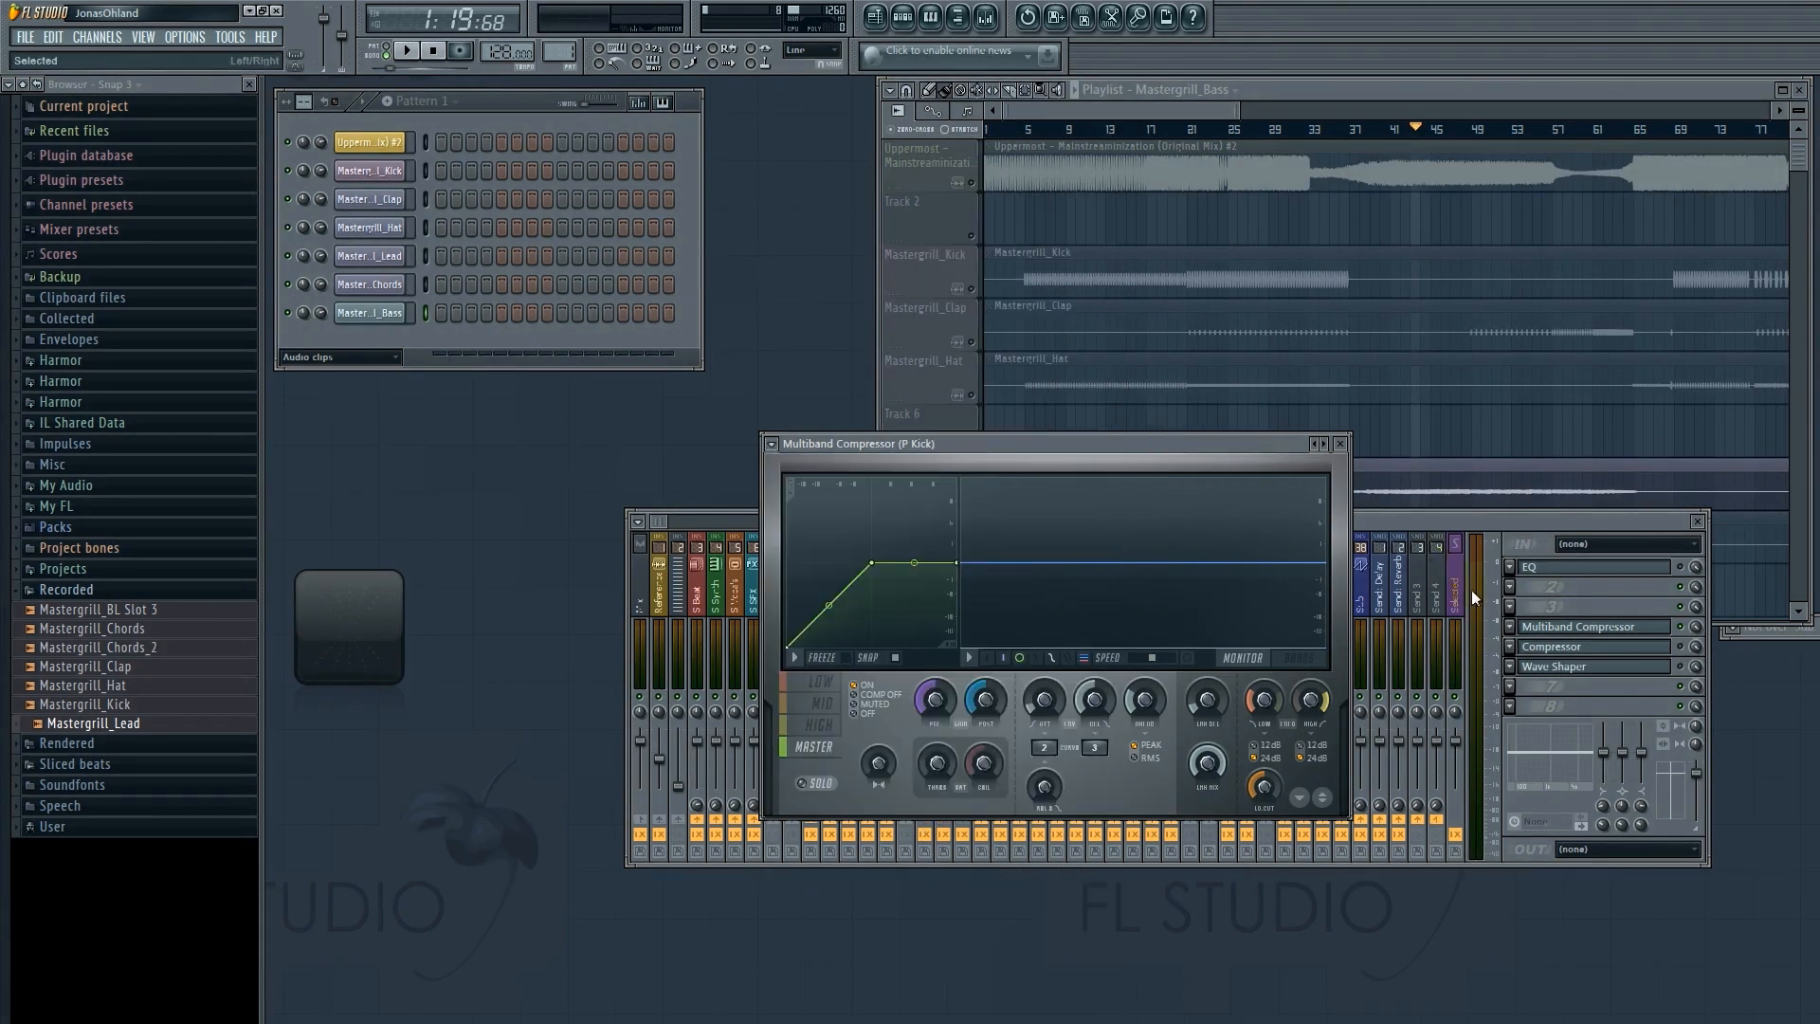
Add Soundgoodizer to the third effect slot of the P Kick track.
{"action": "left_click", "coordinate": [1517, 606]}
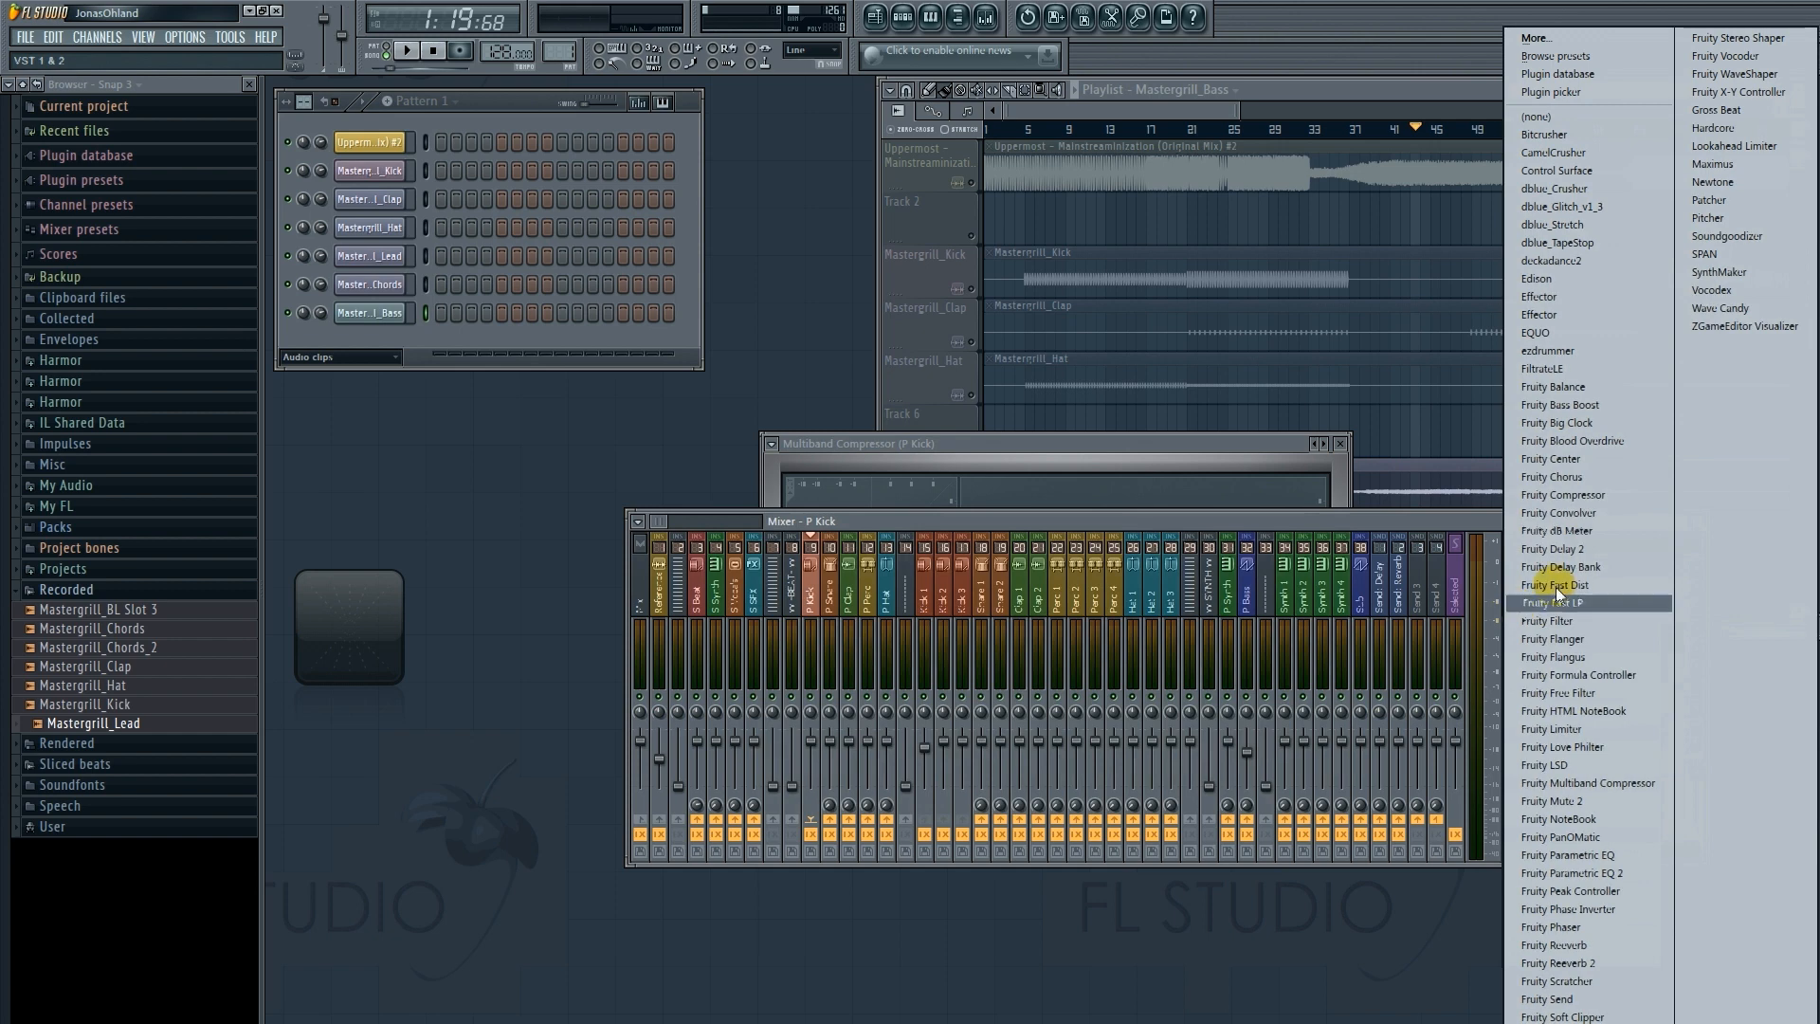
{"action": "left_click", "coordinate": [1718, 235]}
{"action": "double_click", "coordinate": [1169, 427]}
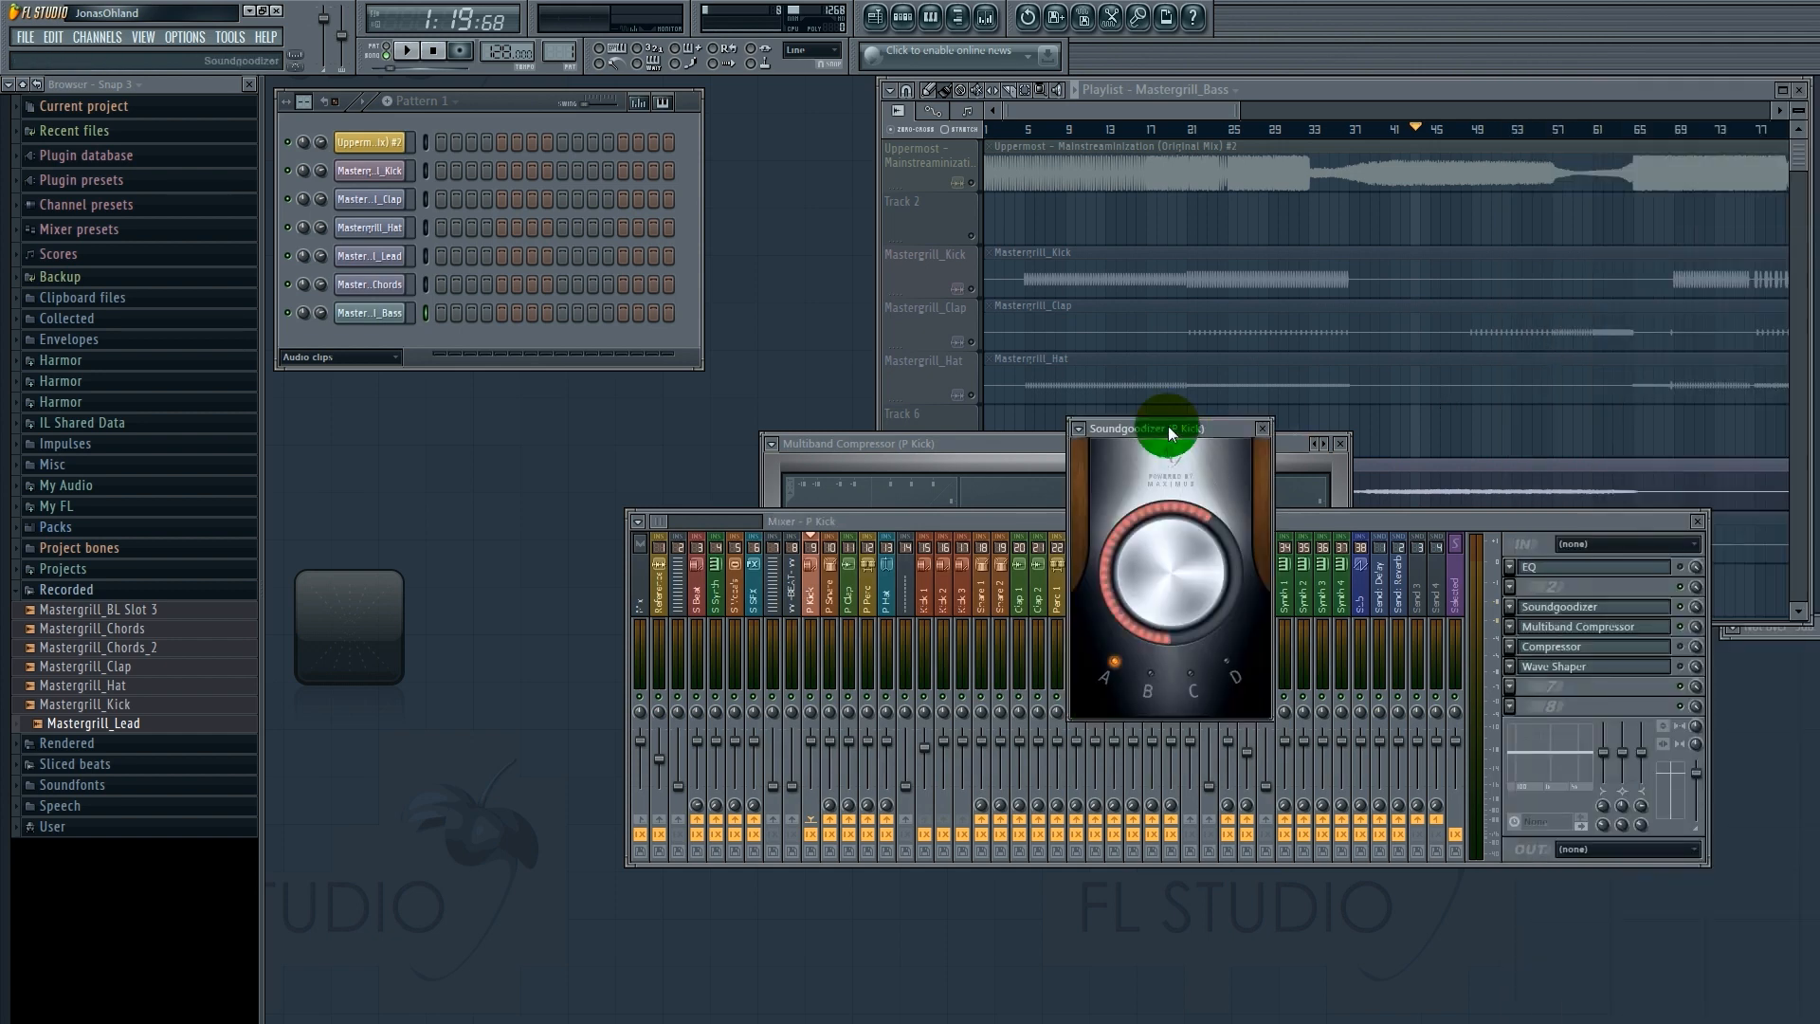
Lower the Soundgoodizer amount, raise it to maximum and try modes C and B.
{"action": "left_click_drag", "start_coordinate": [1182, 586], "coordinate": [1195, 737]}
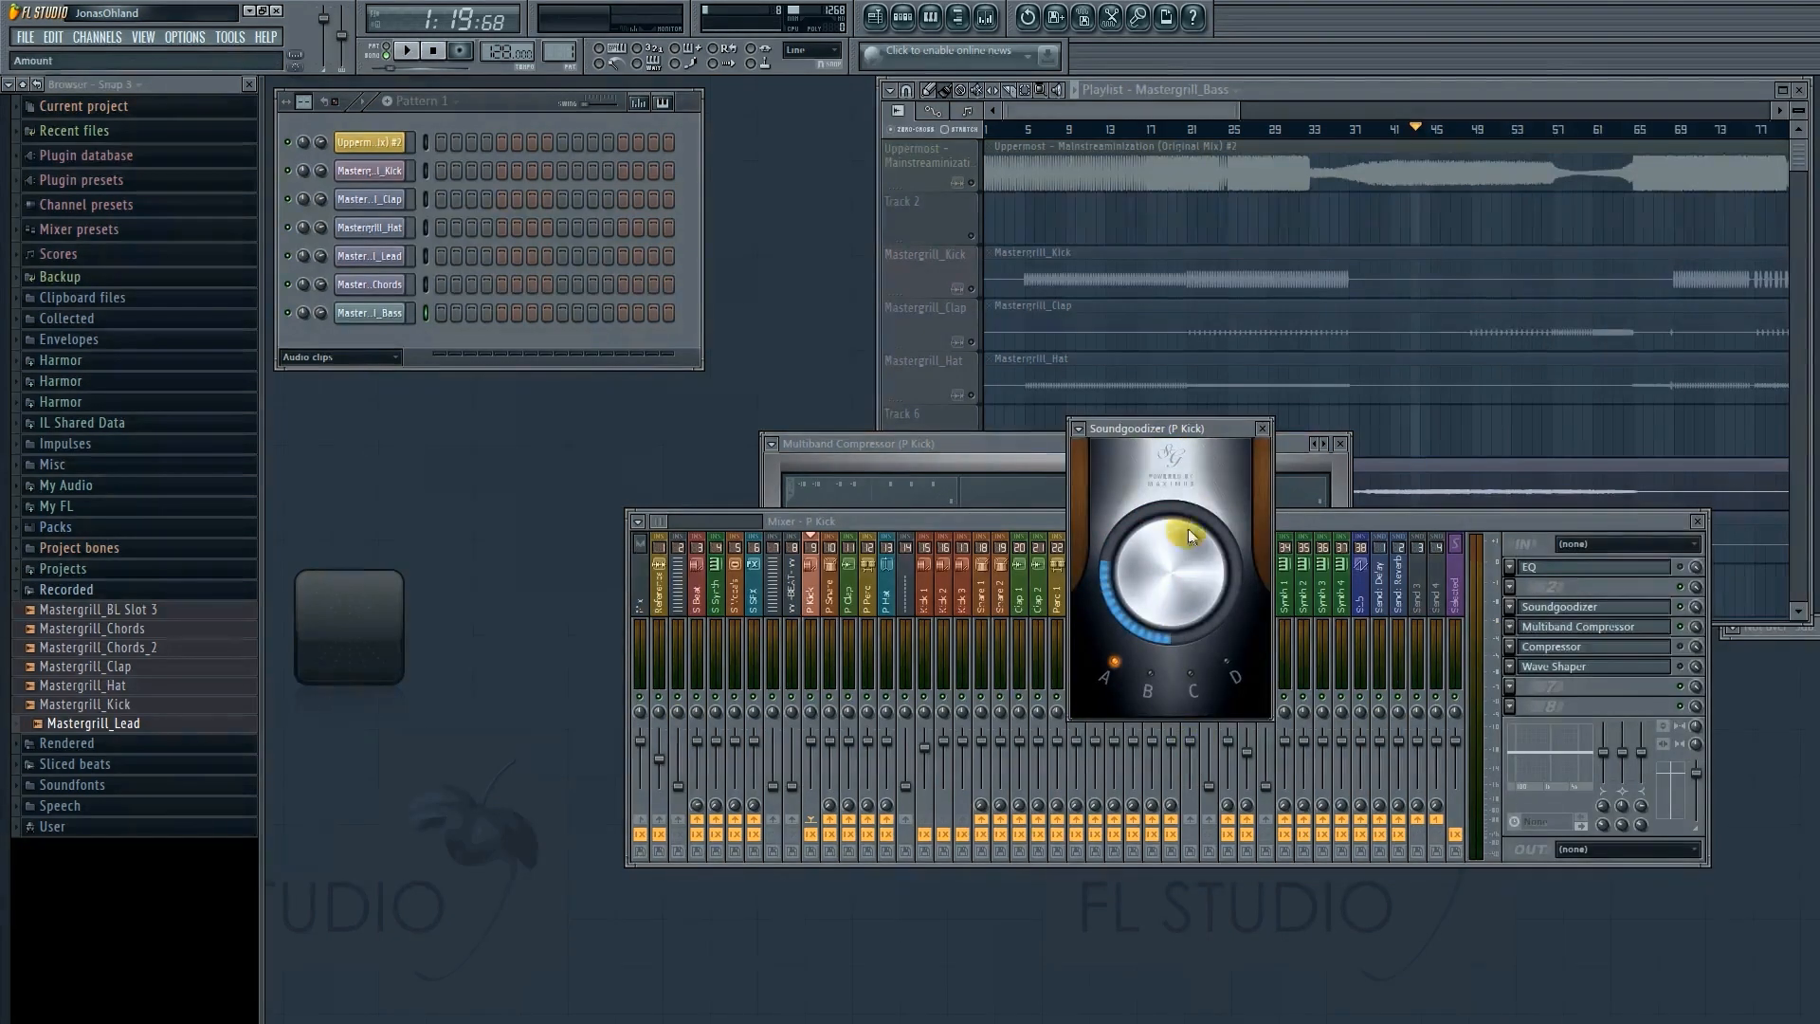
{"action": "left_click", "coordinate": [1149, 484]}
{"action": "left_click_drag", "start_coordinate": [1196, 553], "coordinate": [1199, 497]}
{"action": "left_click", "coordinate": [1193, 674]}
{"action": "left_click", "coordinate": [1151, 668]}
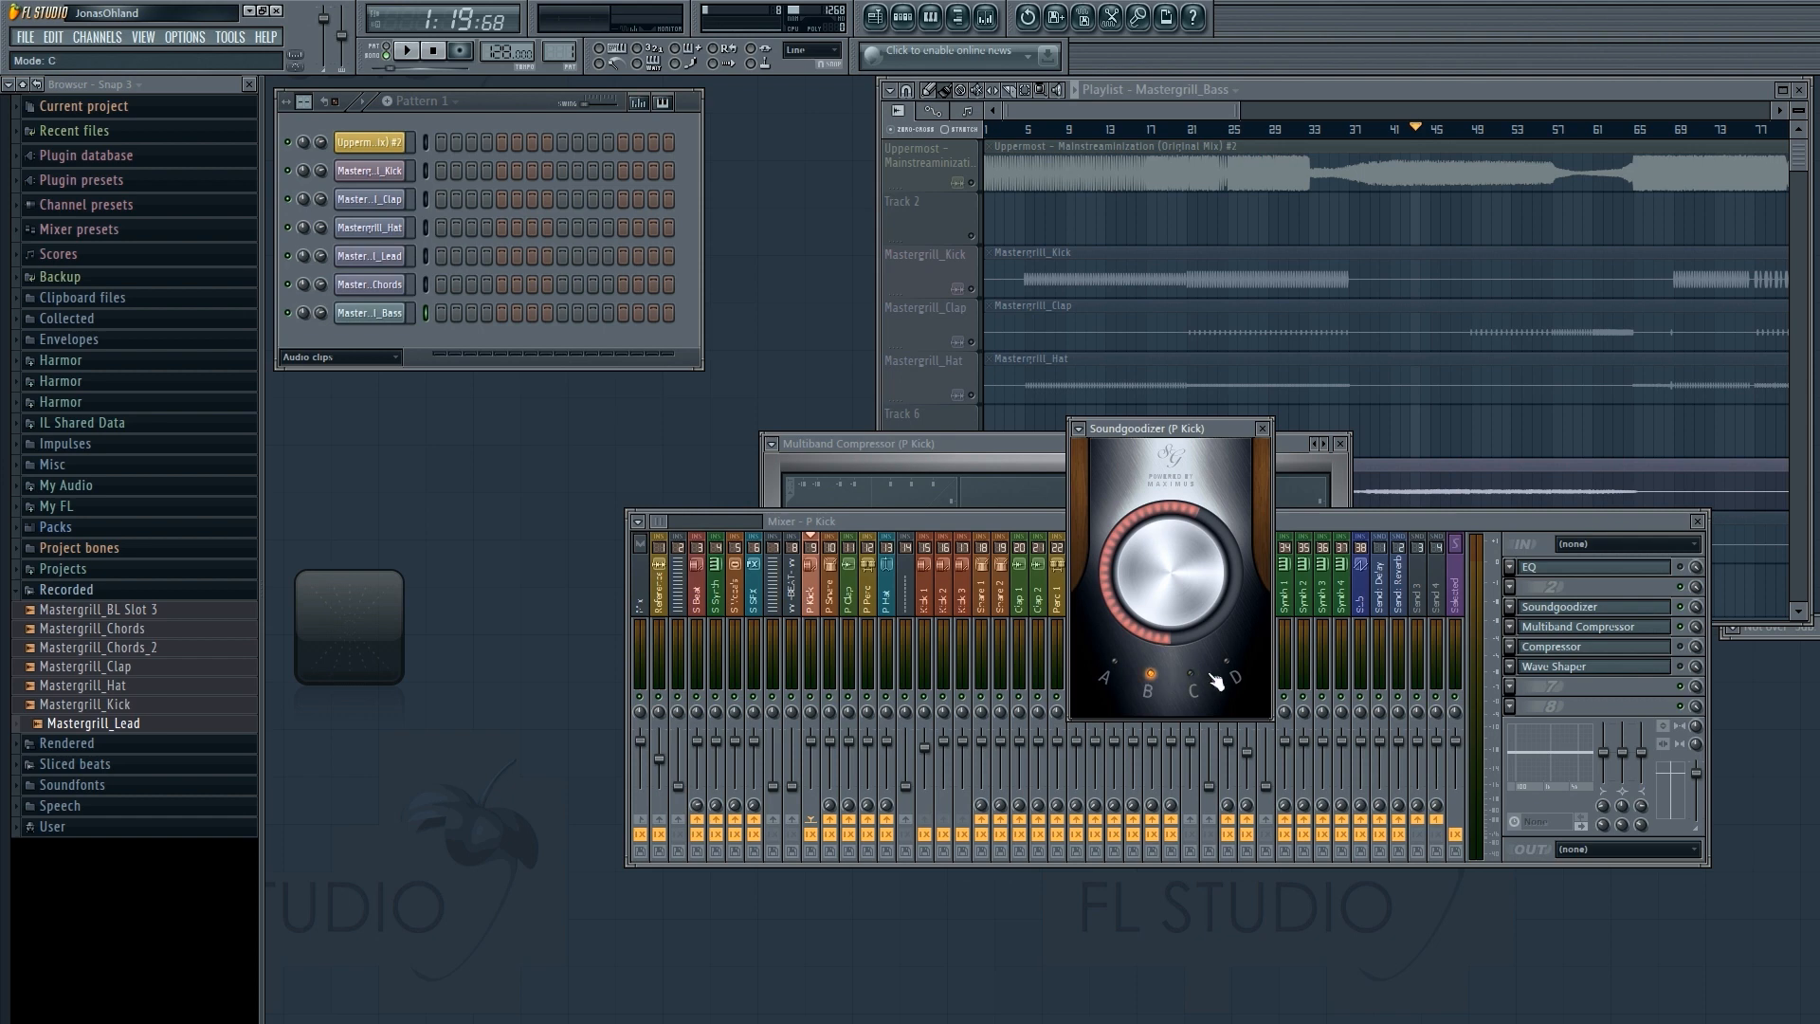
Switch the P Kick Soundgoodizer to mode D, reduce its amount to a low setting and reposition its window.
{"action": "left_click", "coordinate": [1225, 664]}
{"action": "left_click_drag", "start_coordinate": [1193, 565], "coordinate": [1181, 741]}
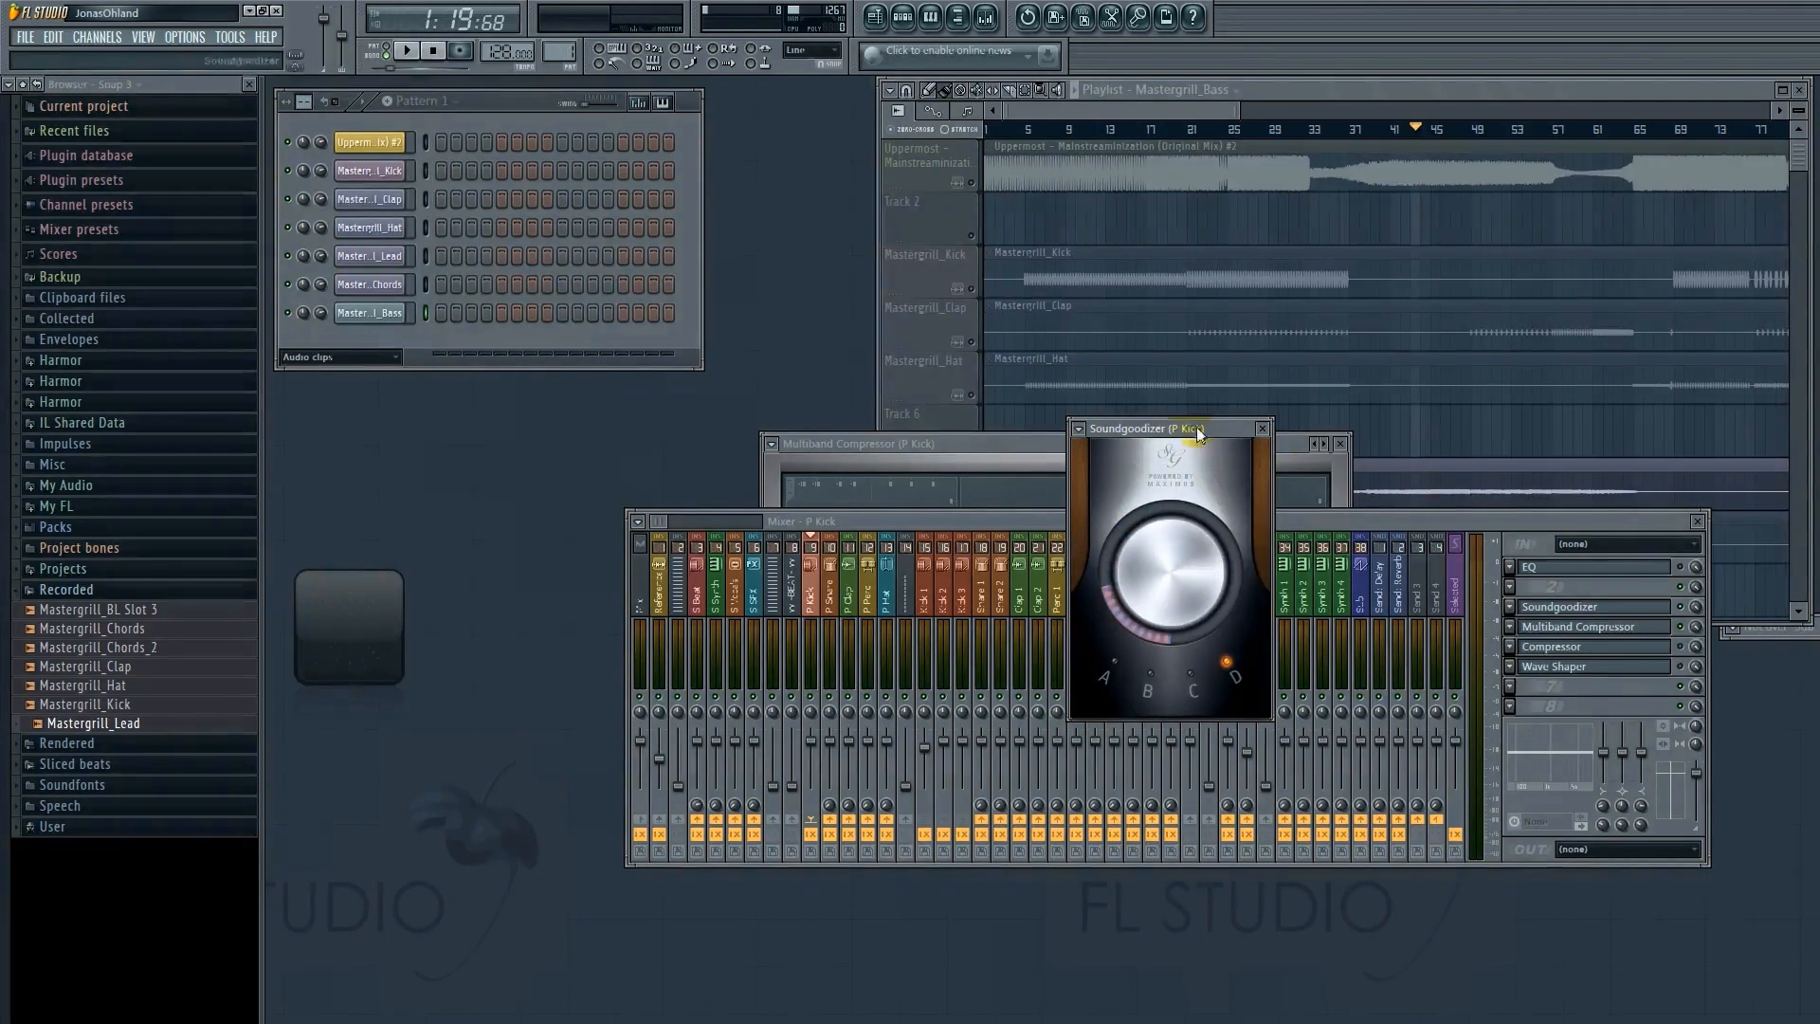
{"action": "left_click_drag", "start_coordinate": [1155, 433], "coordinate": [1088, 443]}
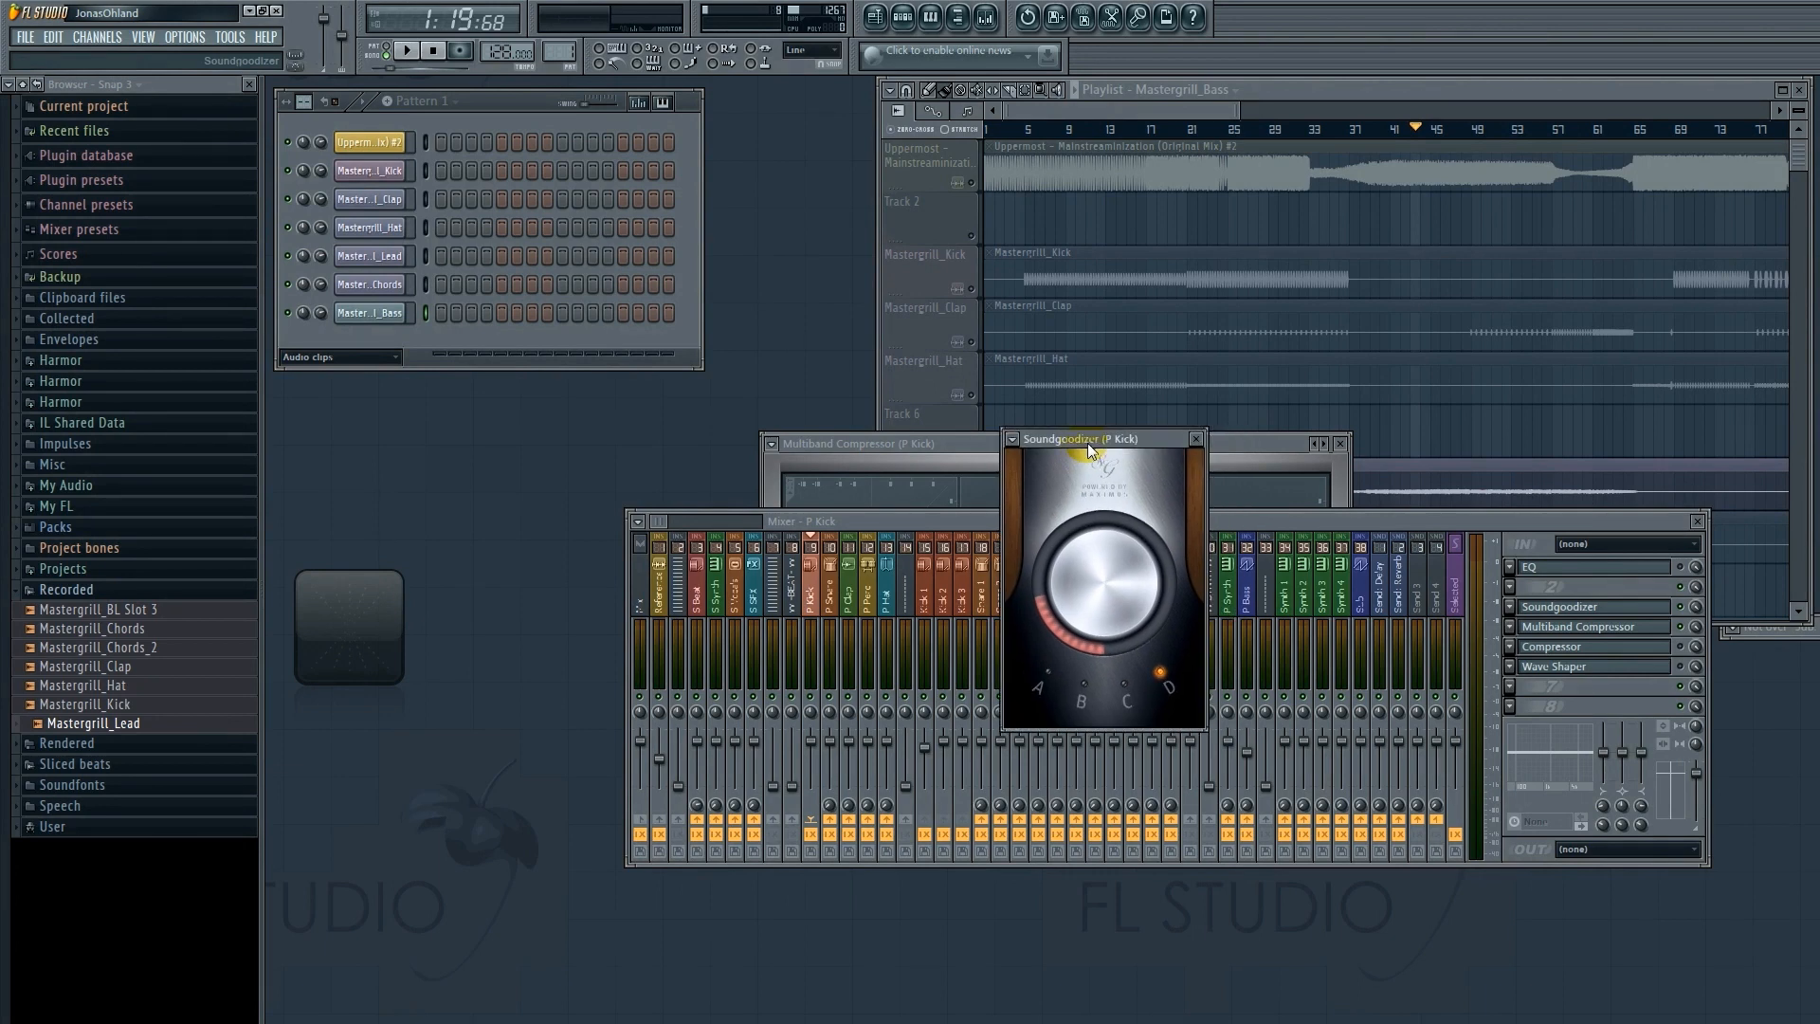
{"action": "left_click_drag", "start_coordinate": [1089, 441], "coordinate": [1055, 493]}
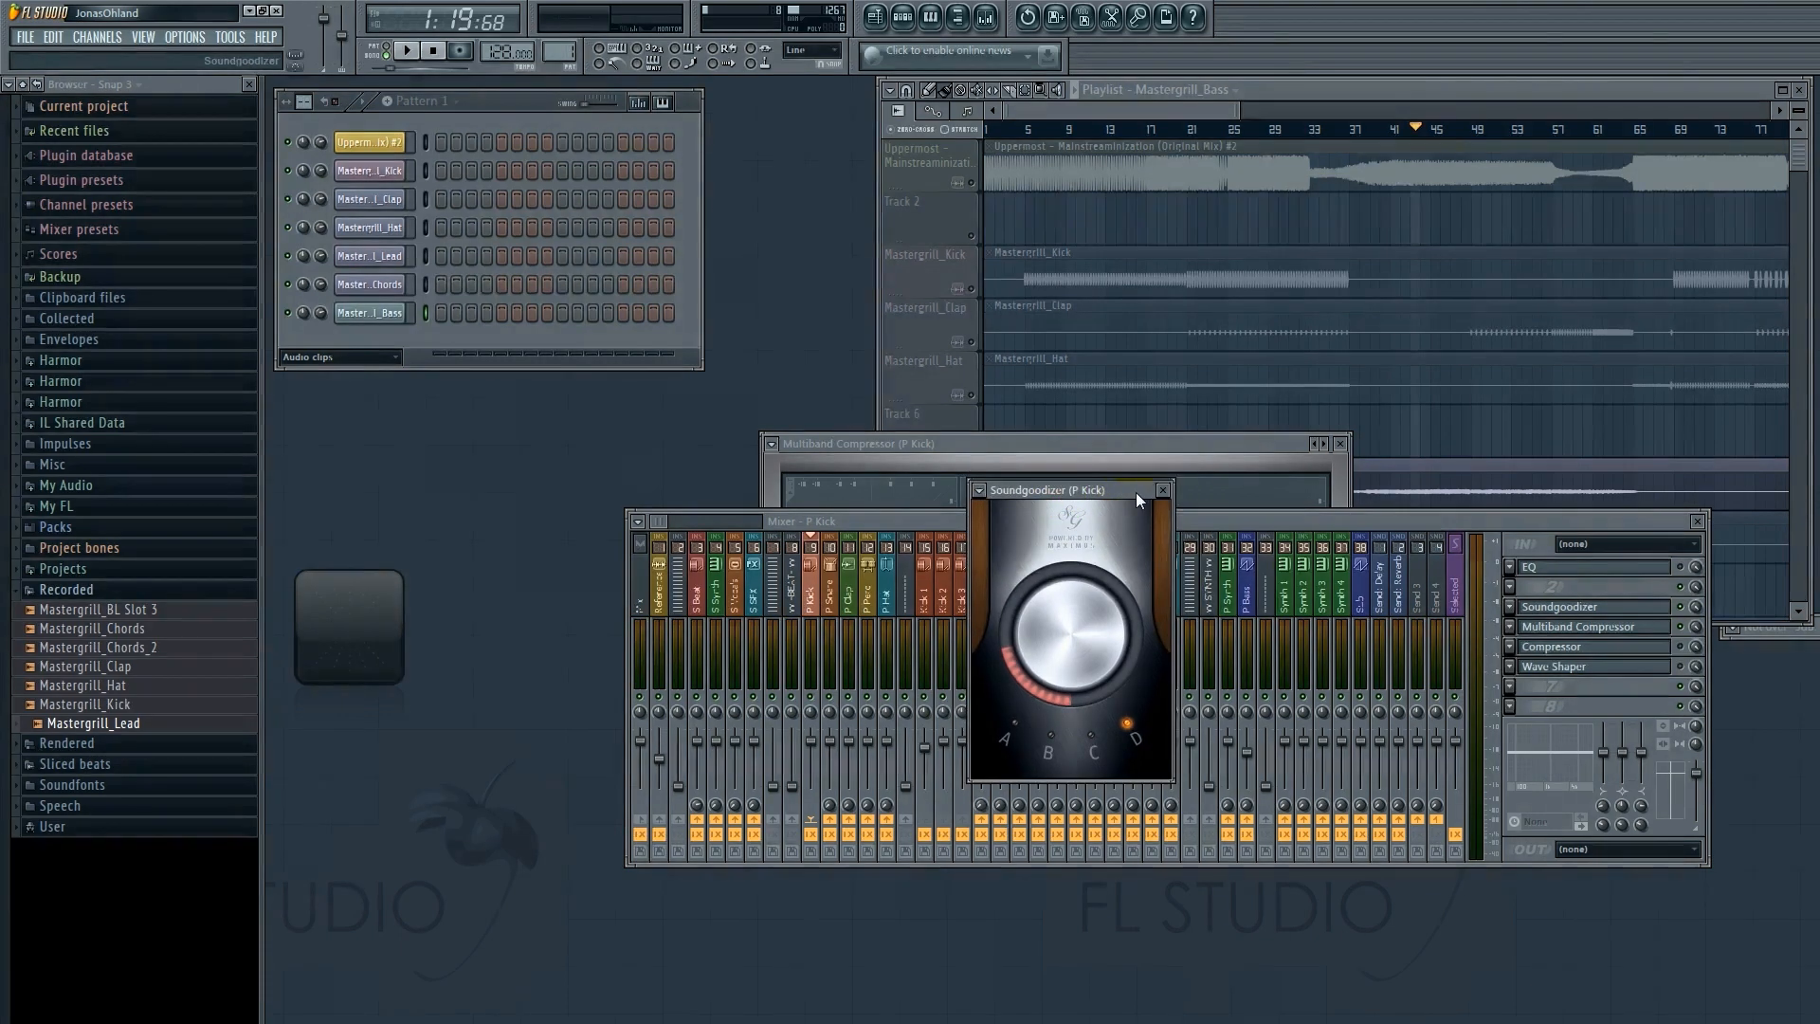
Select the Clap 1 mixer track and open its Reverb.
{"action": "left_click", "coordinate": [959, 518]}
{"action": "left_click", "coordinate": [1007, 580]}
{"action": "left_click", "coordinate": [1026, 581]}
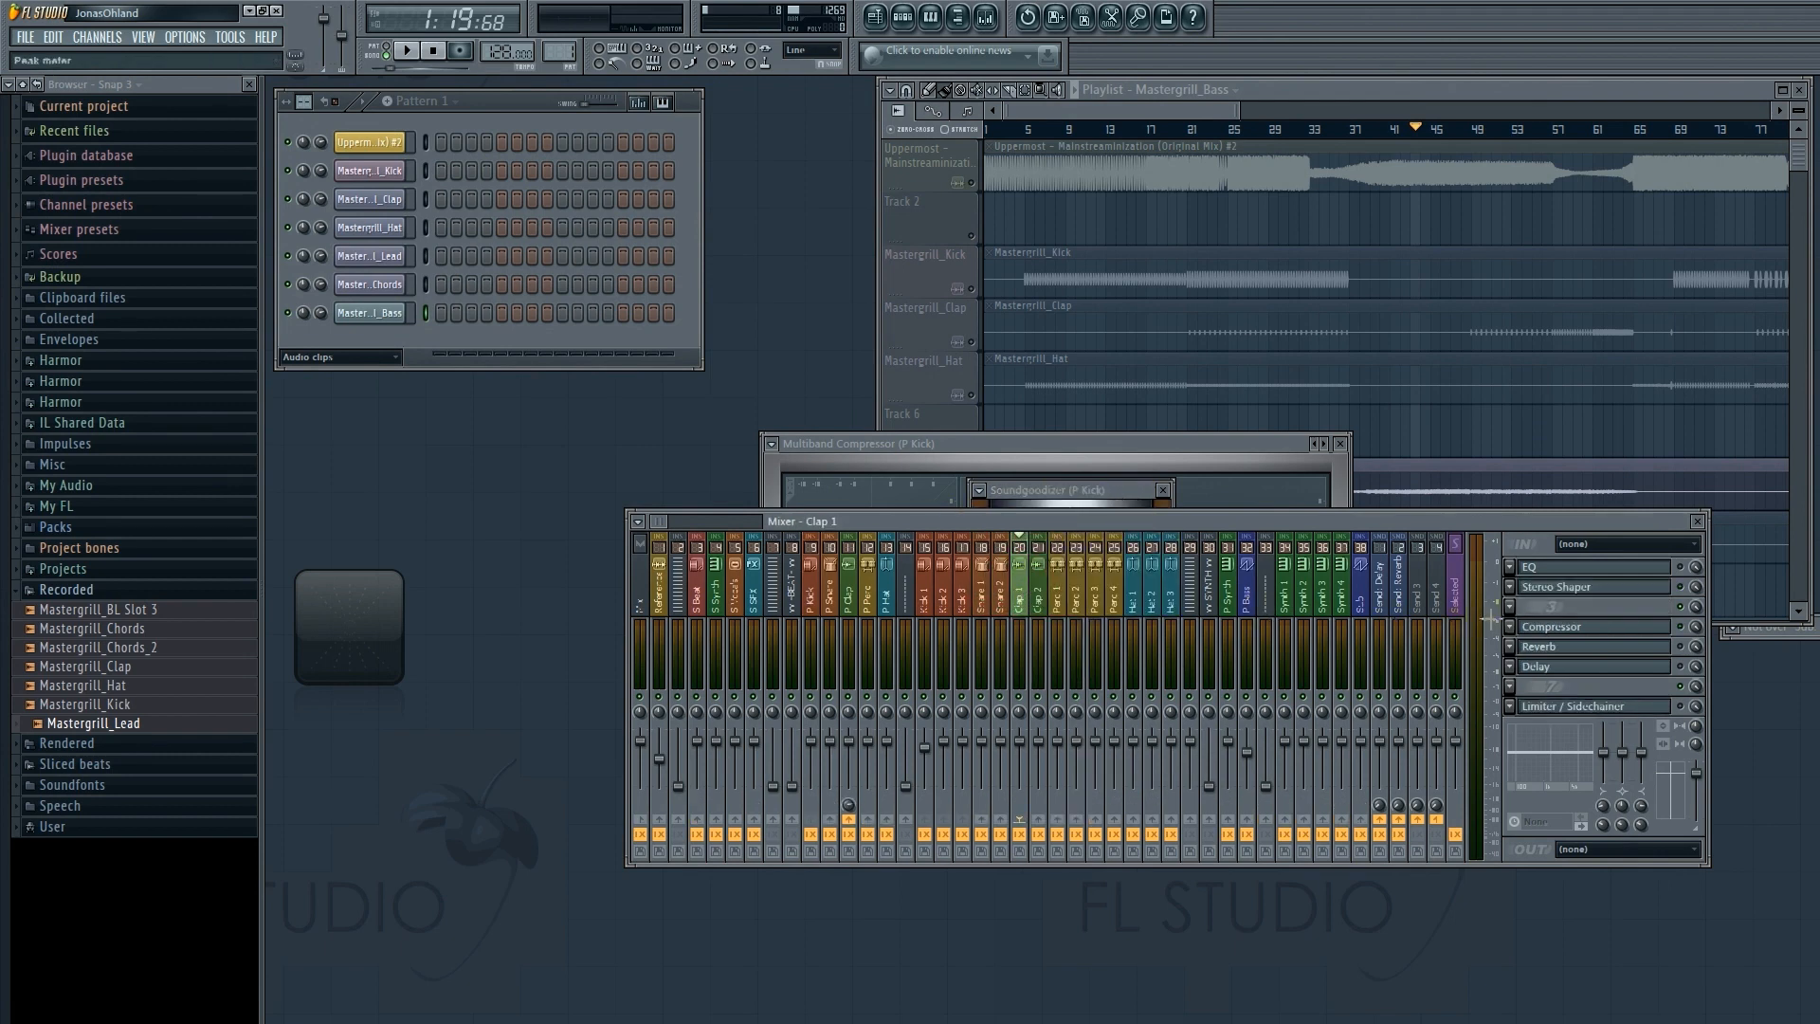
{"action": "left_click", "coordinate": [1541, 650]}
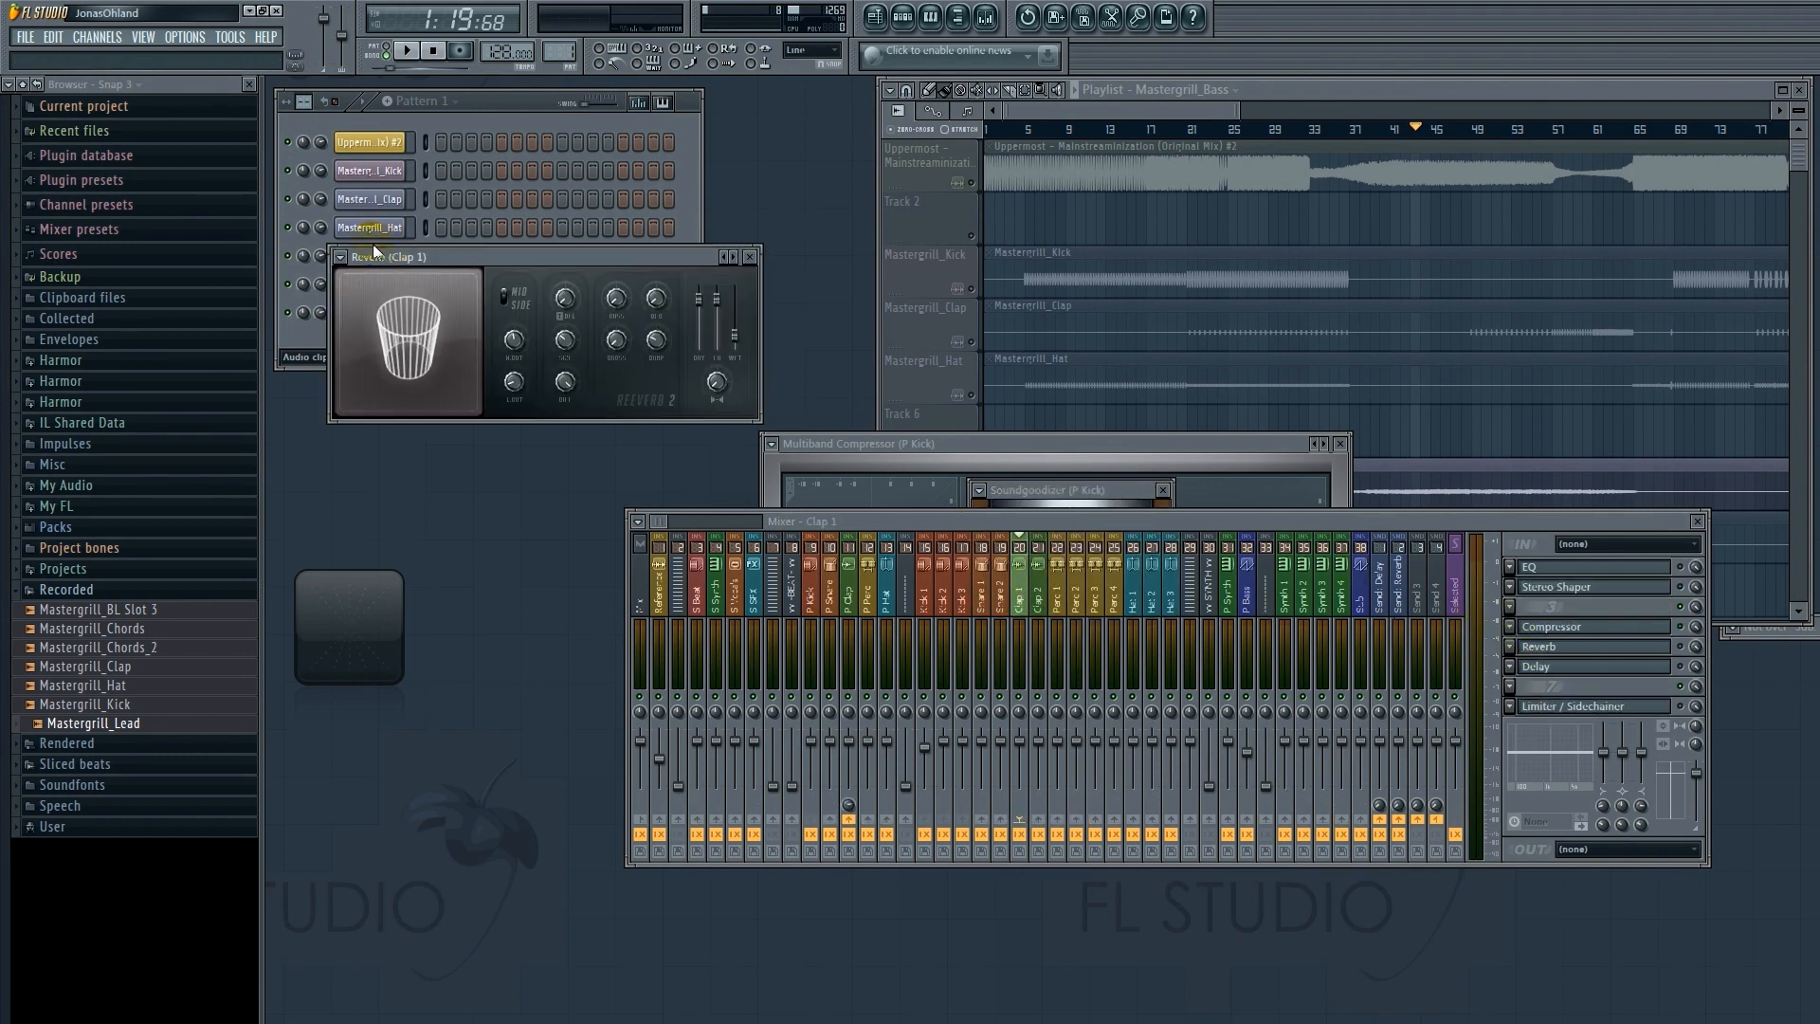
Load the Cathedral preset in the Clap 1 Reverb and move its window over the playlist.
{"action": "left_click", "coordinate": [341, 257]}
{"action": "mouse_move", "coordinate": [378, 307]}
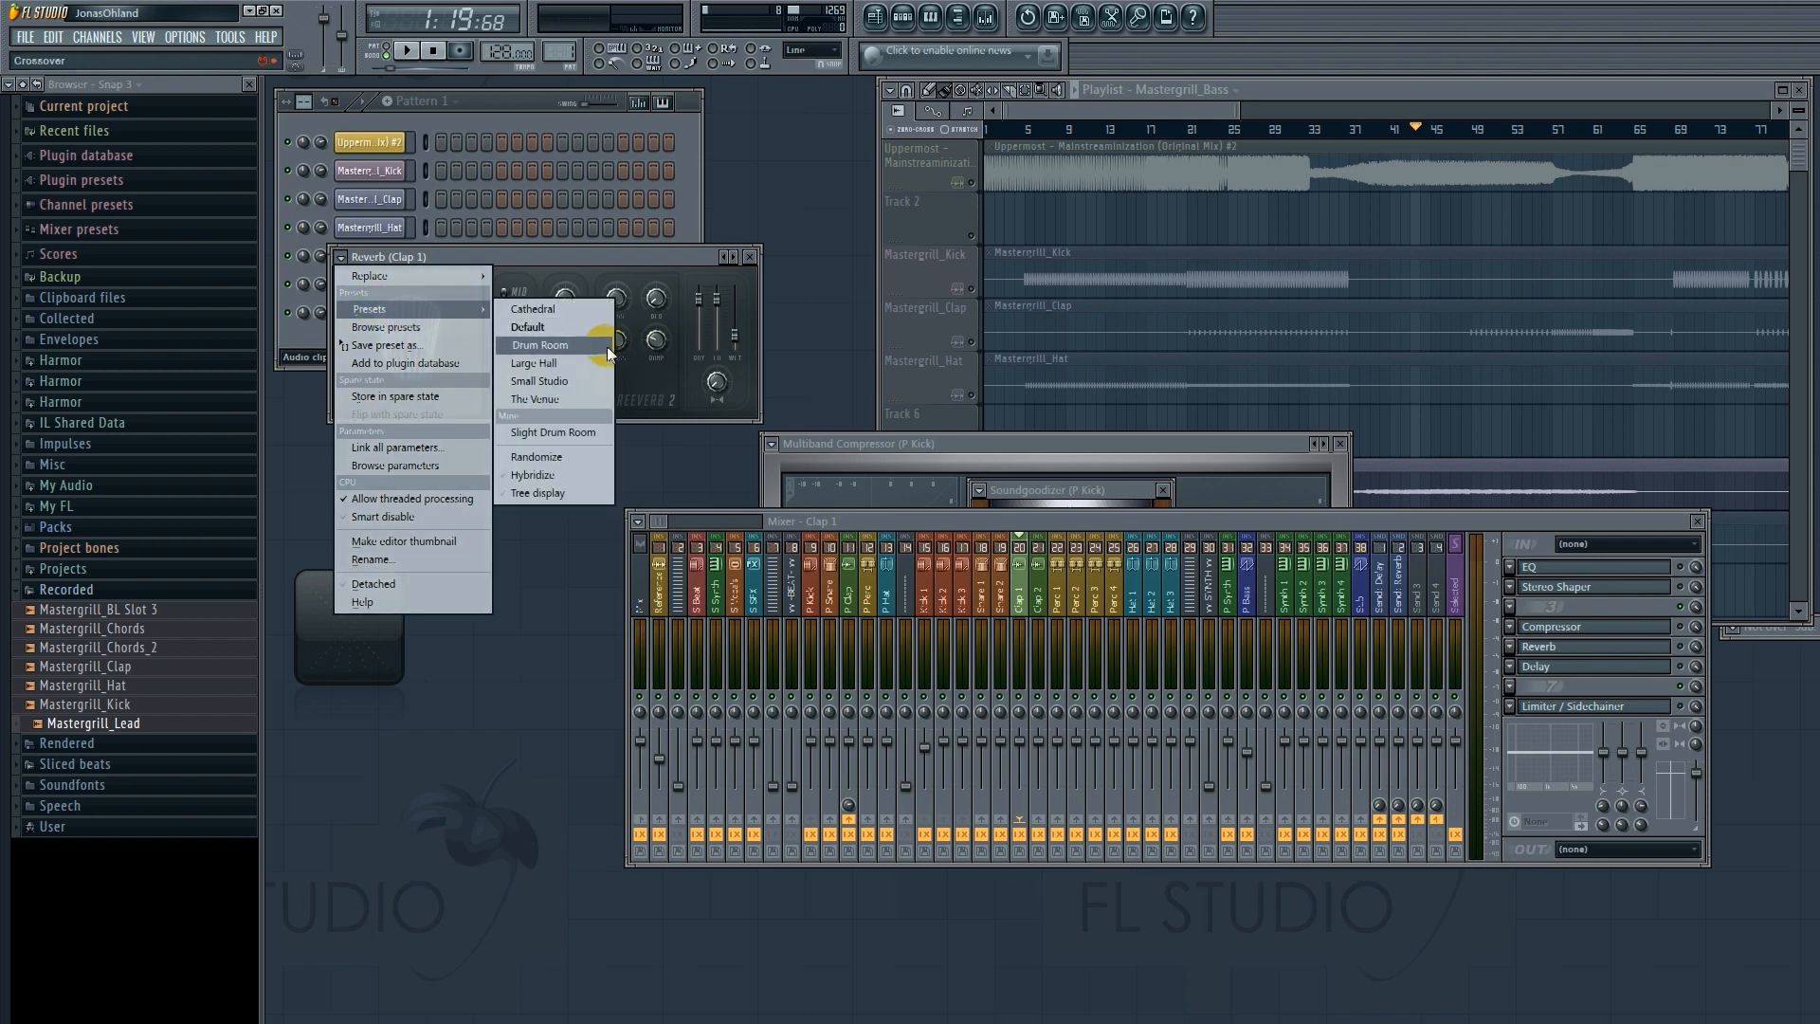
{"action": "left_click", "coordinate": [572, 313]}
{"action": "left_click_drag", "start_coordinate": [650, 250], "coordinate": [1103, 289]}
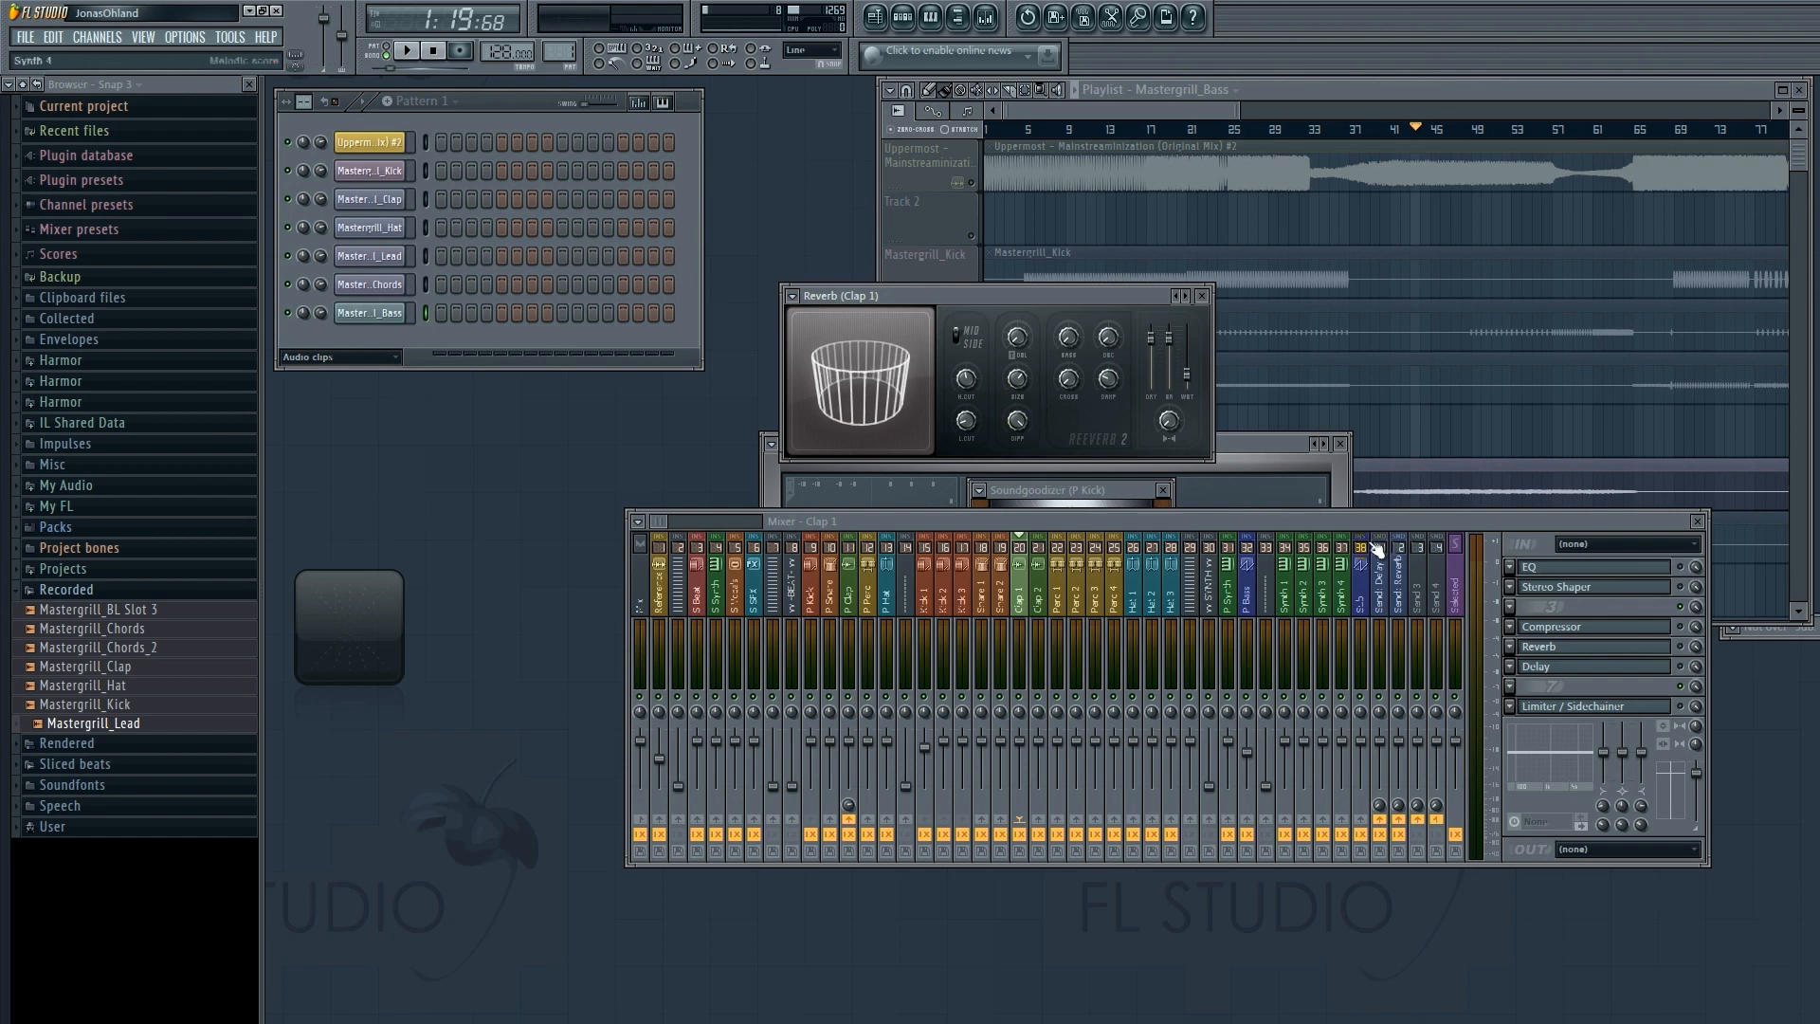
Open the Clap 1 Compressor, load the Vintage Mix preset and lower its gain to 1.5 dB.
{"action": "left_click", "coordinate": [1597, 628]}
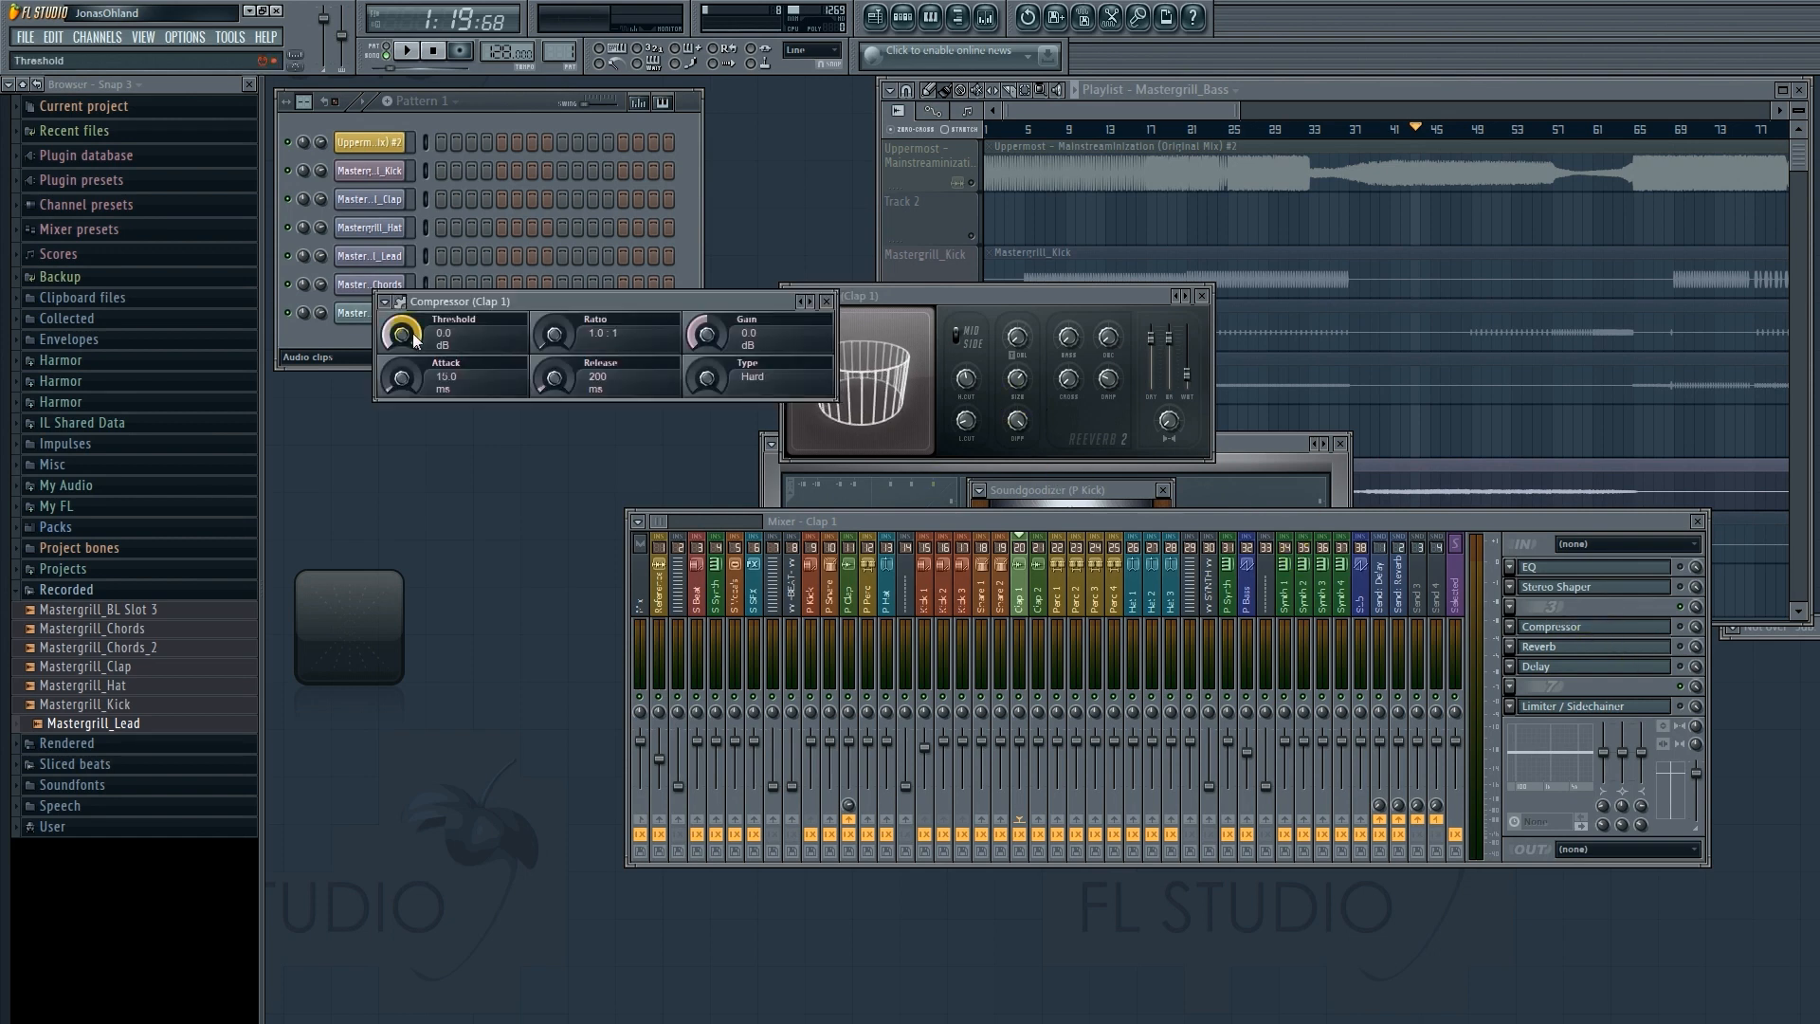
{"action": "left_click", "coordinate": [386, 302]}
{"action": "mouse_move", "coordinate": [417, 353]}
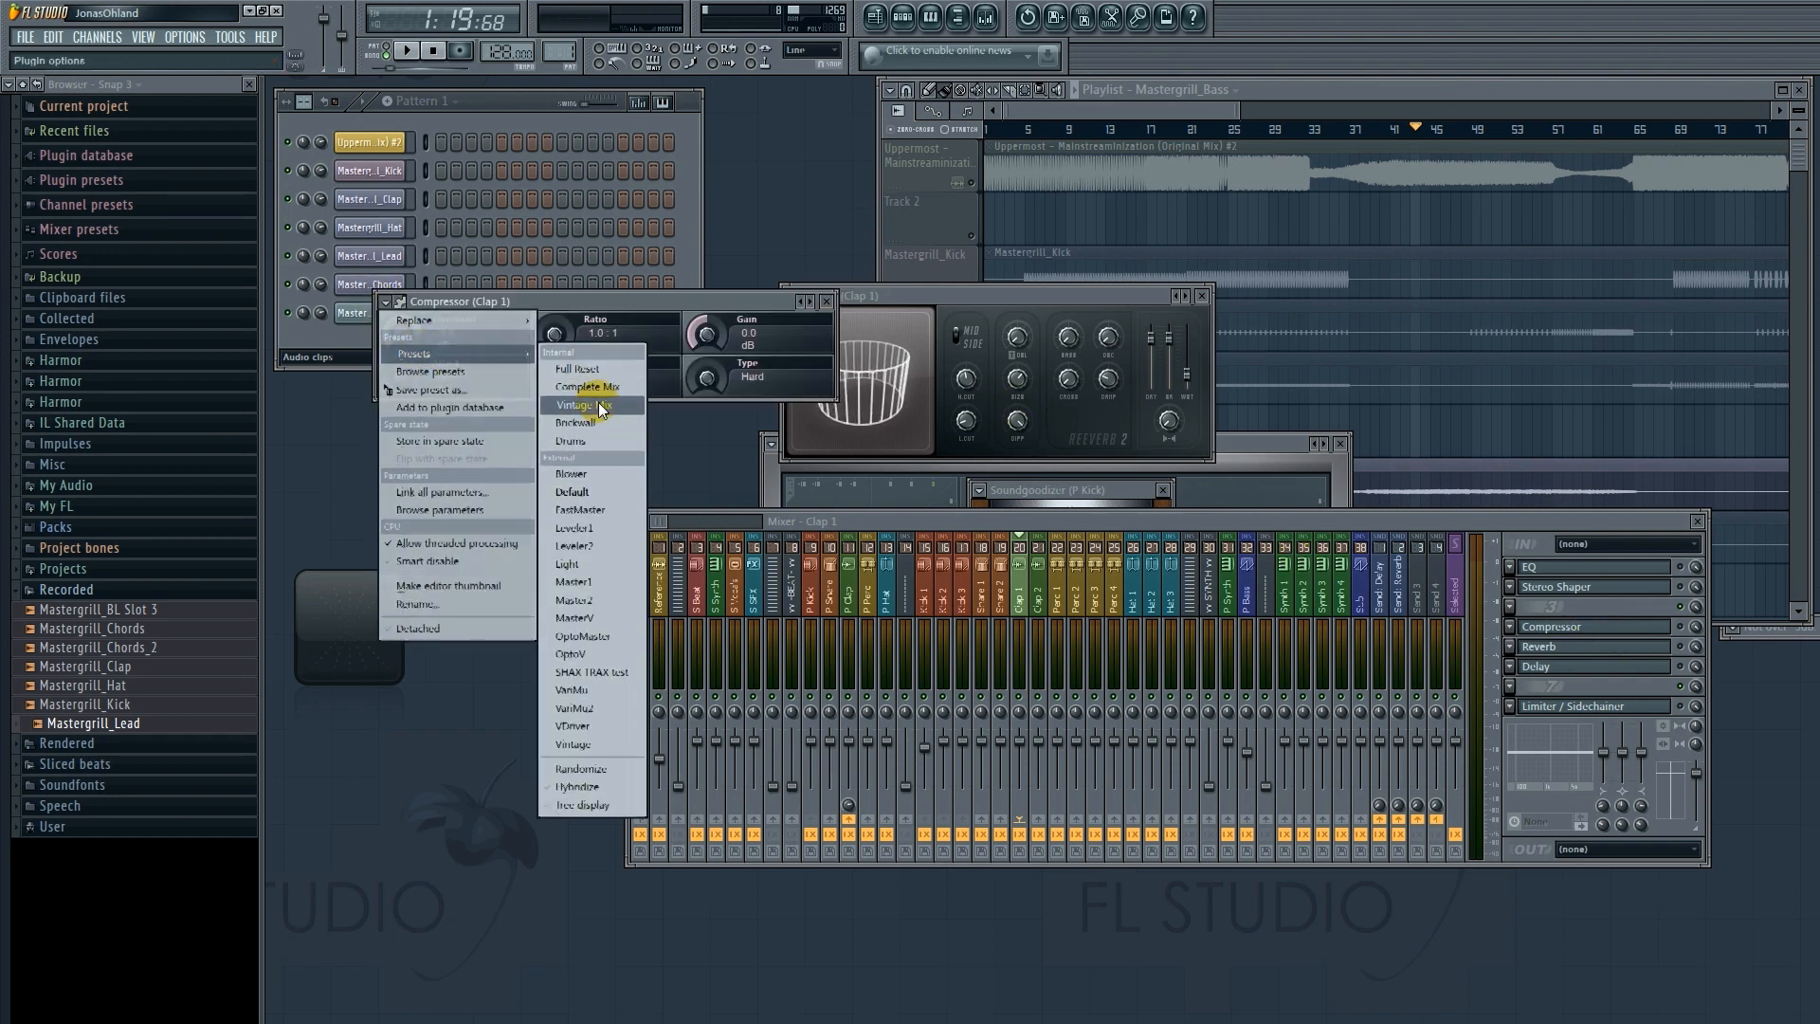
{"action": "left_click", "coordinate": [599, 405]}
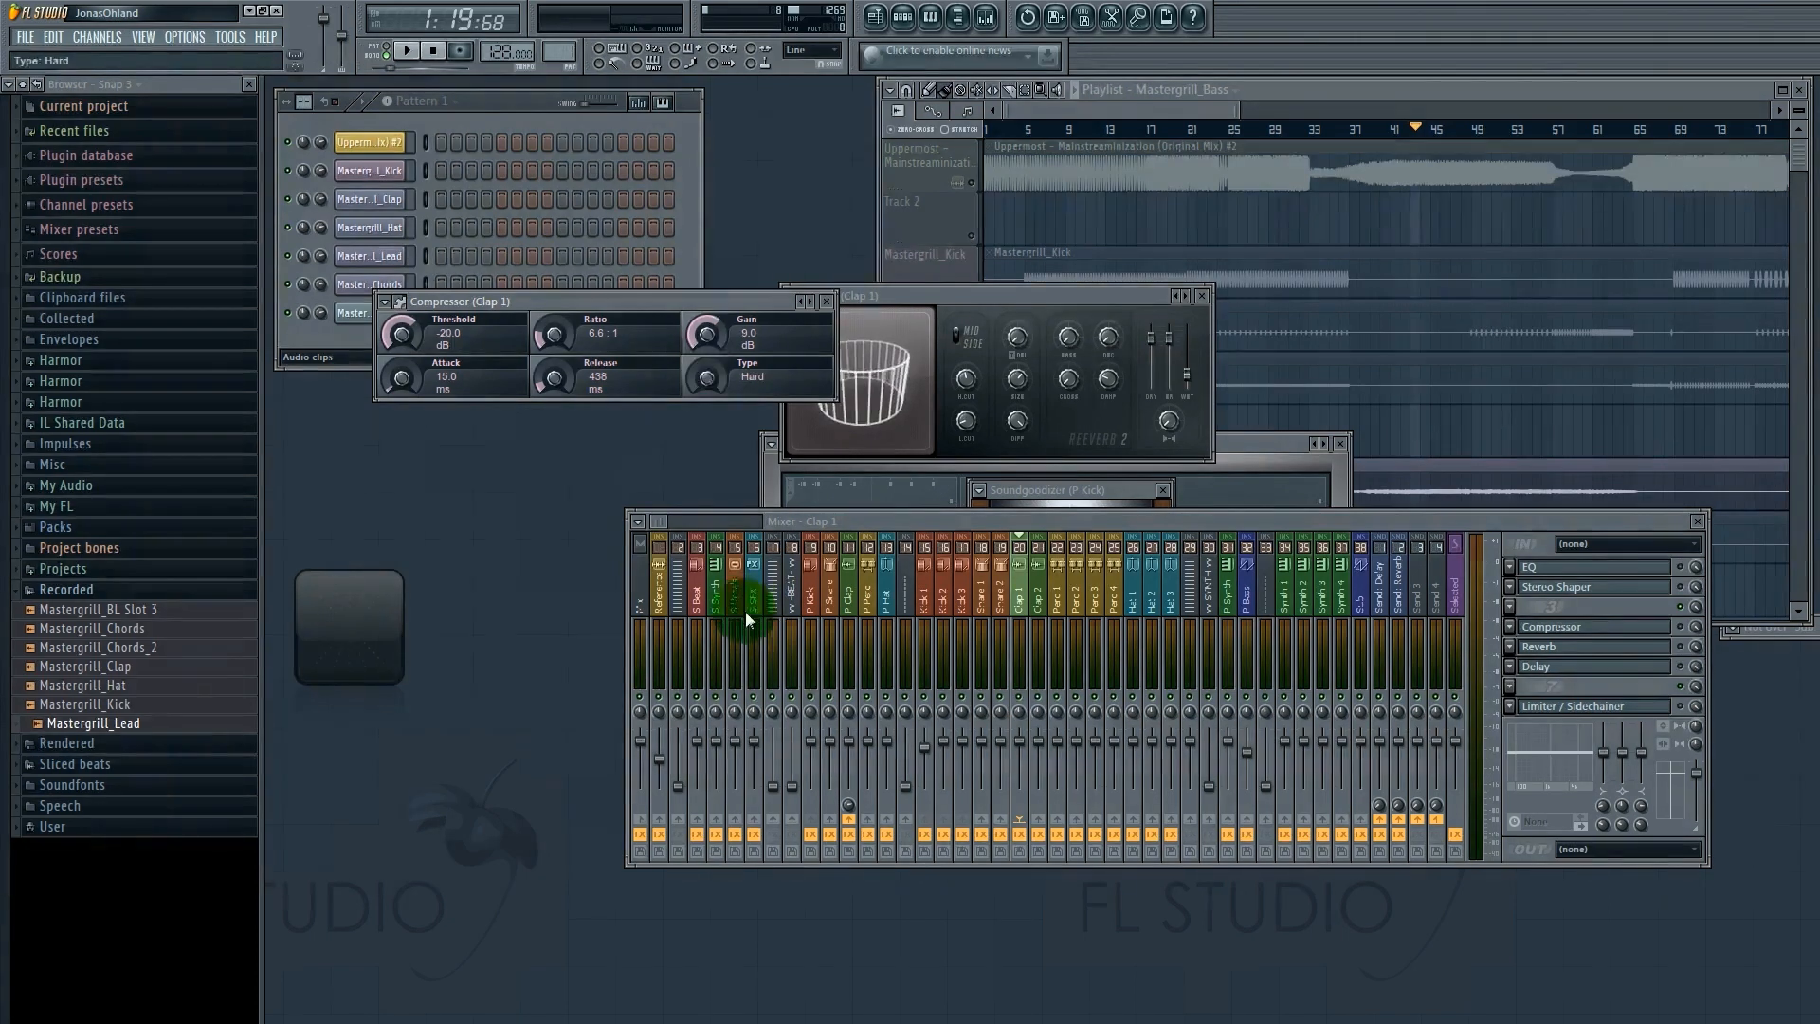
{"action": "left_click_drag", "start_coordinate": [706, 333], "coordinate": [714, 376]}
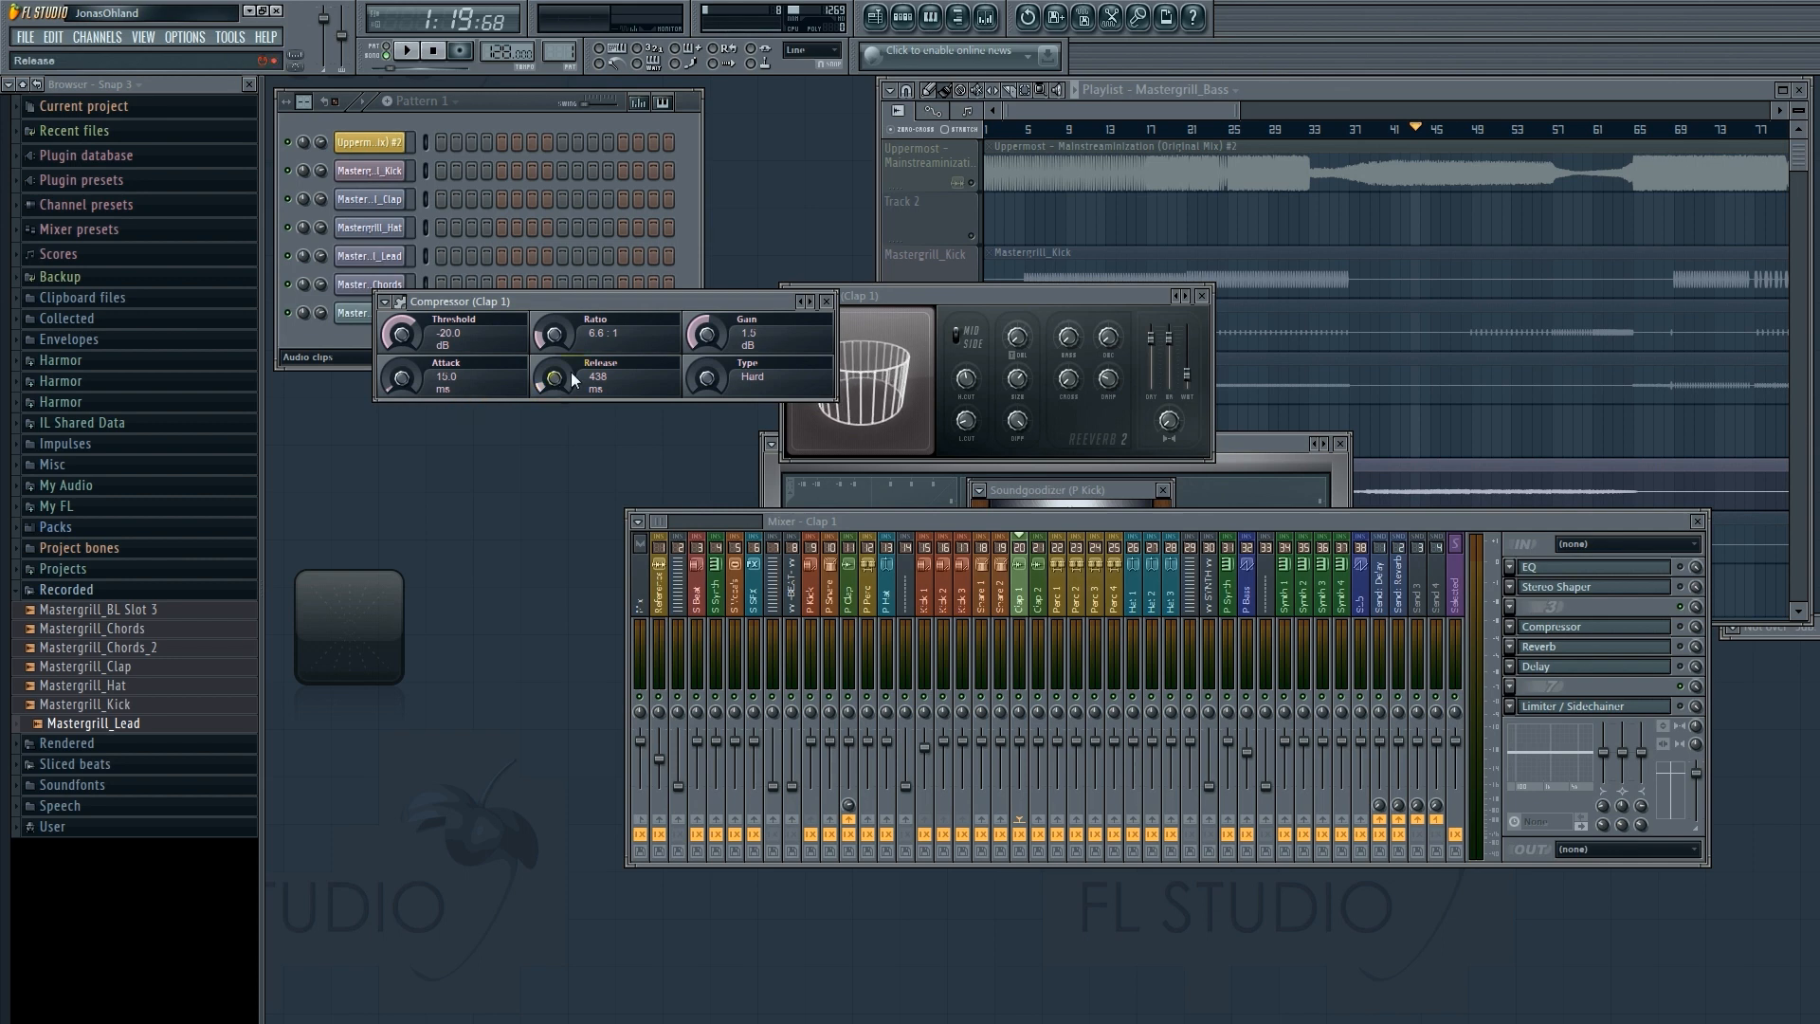
Lower the wet level of the Clap 1 Reverb and bring the P Kick Multiband Compressor to the front.
{"action": "left_click", "coordinate": [1289, 446]}
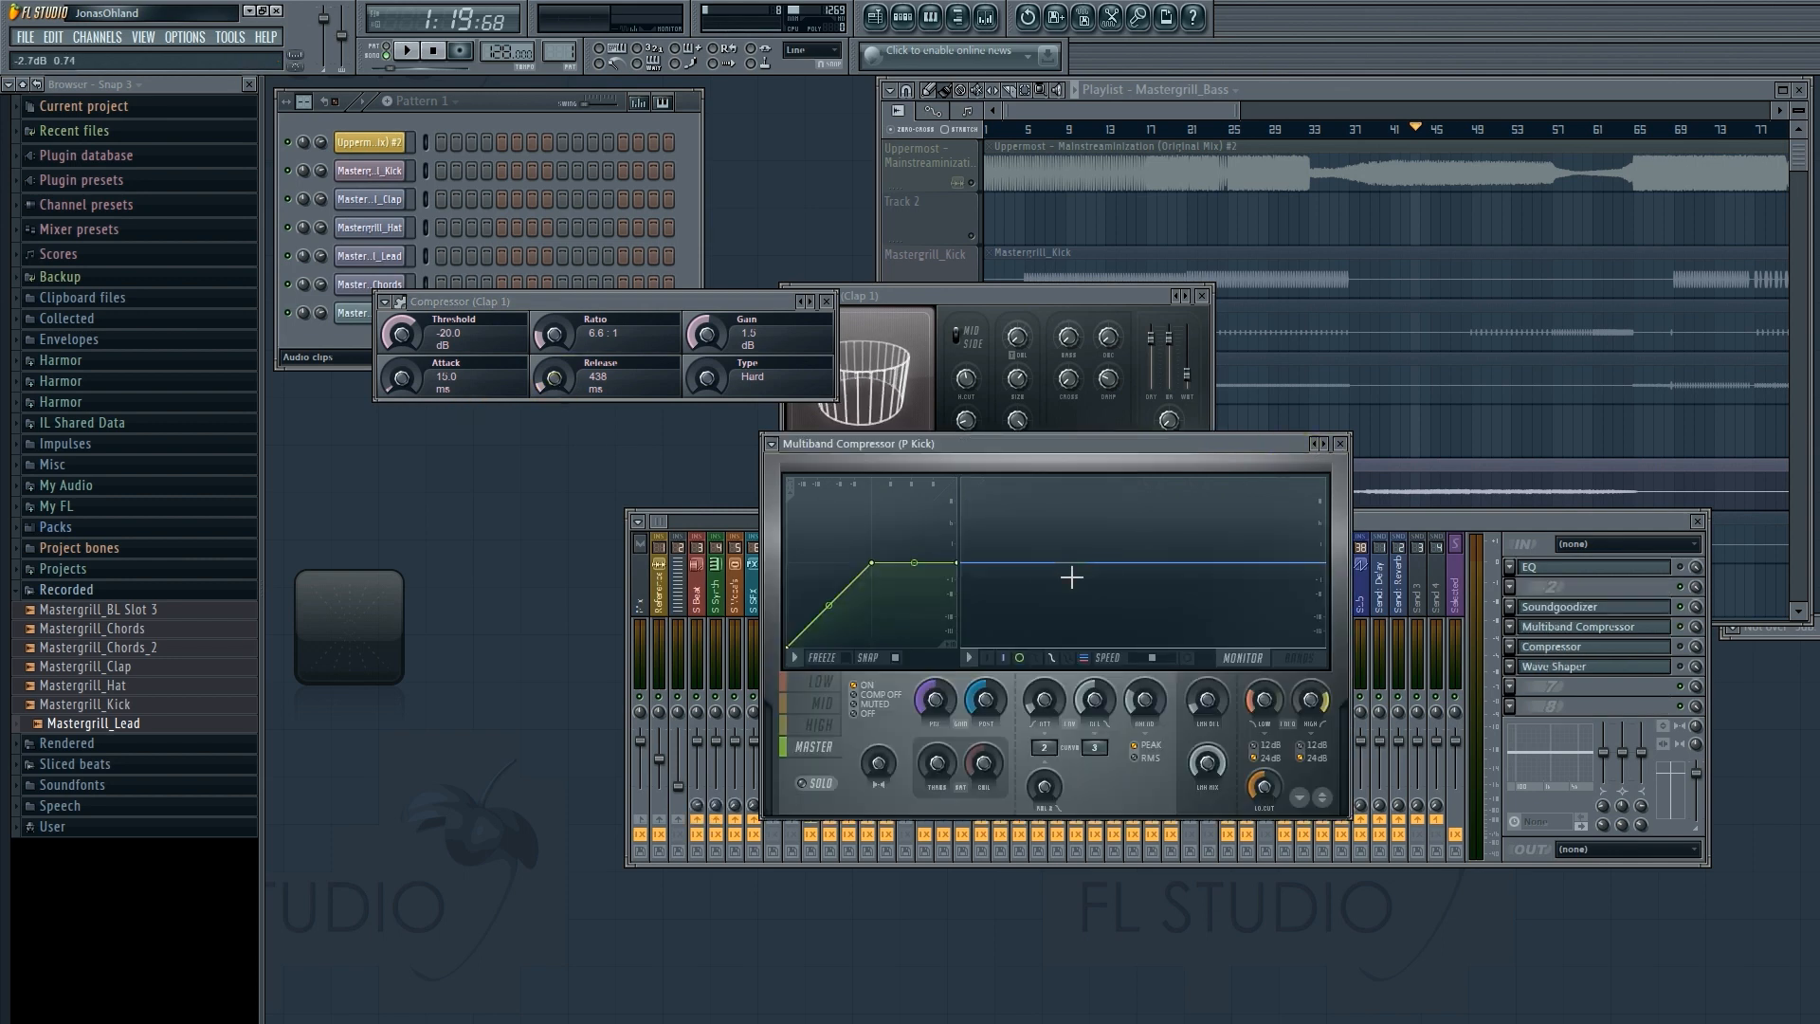
{"action": "left_click", "coordinate": [1032, 304]}
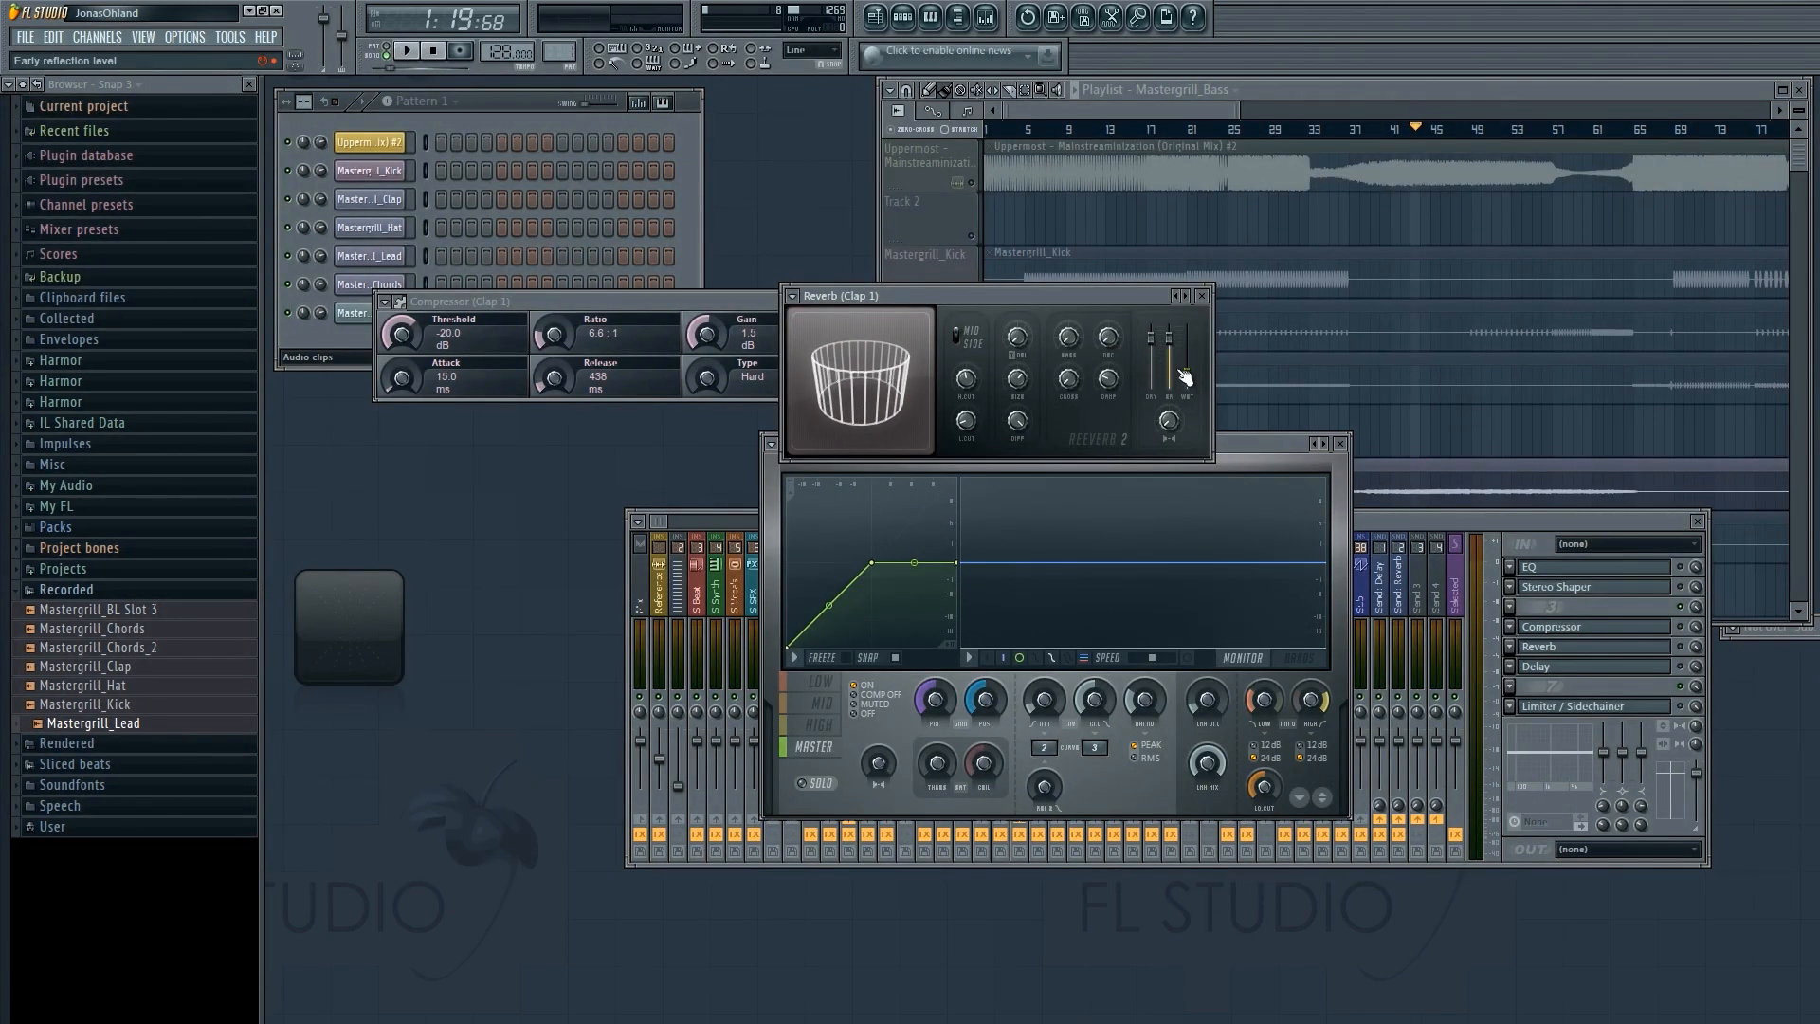
{"action": "left_click_drag", "start_coordinate": [1188, 381], "coordinate": [1193, 411]}
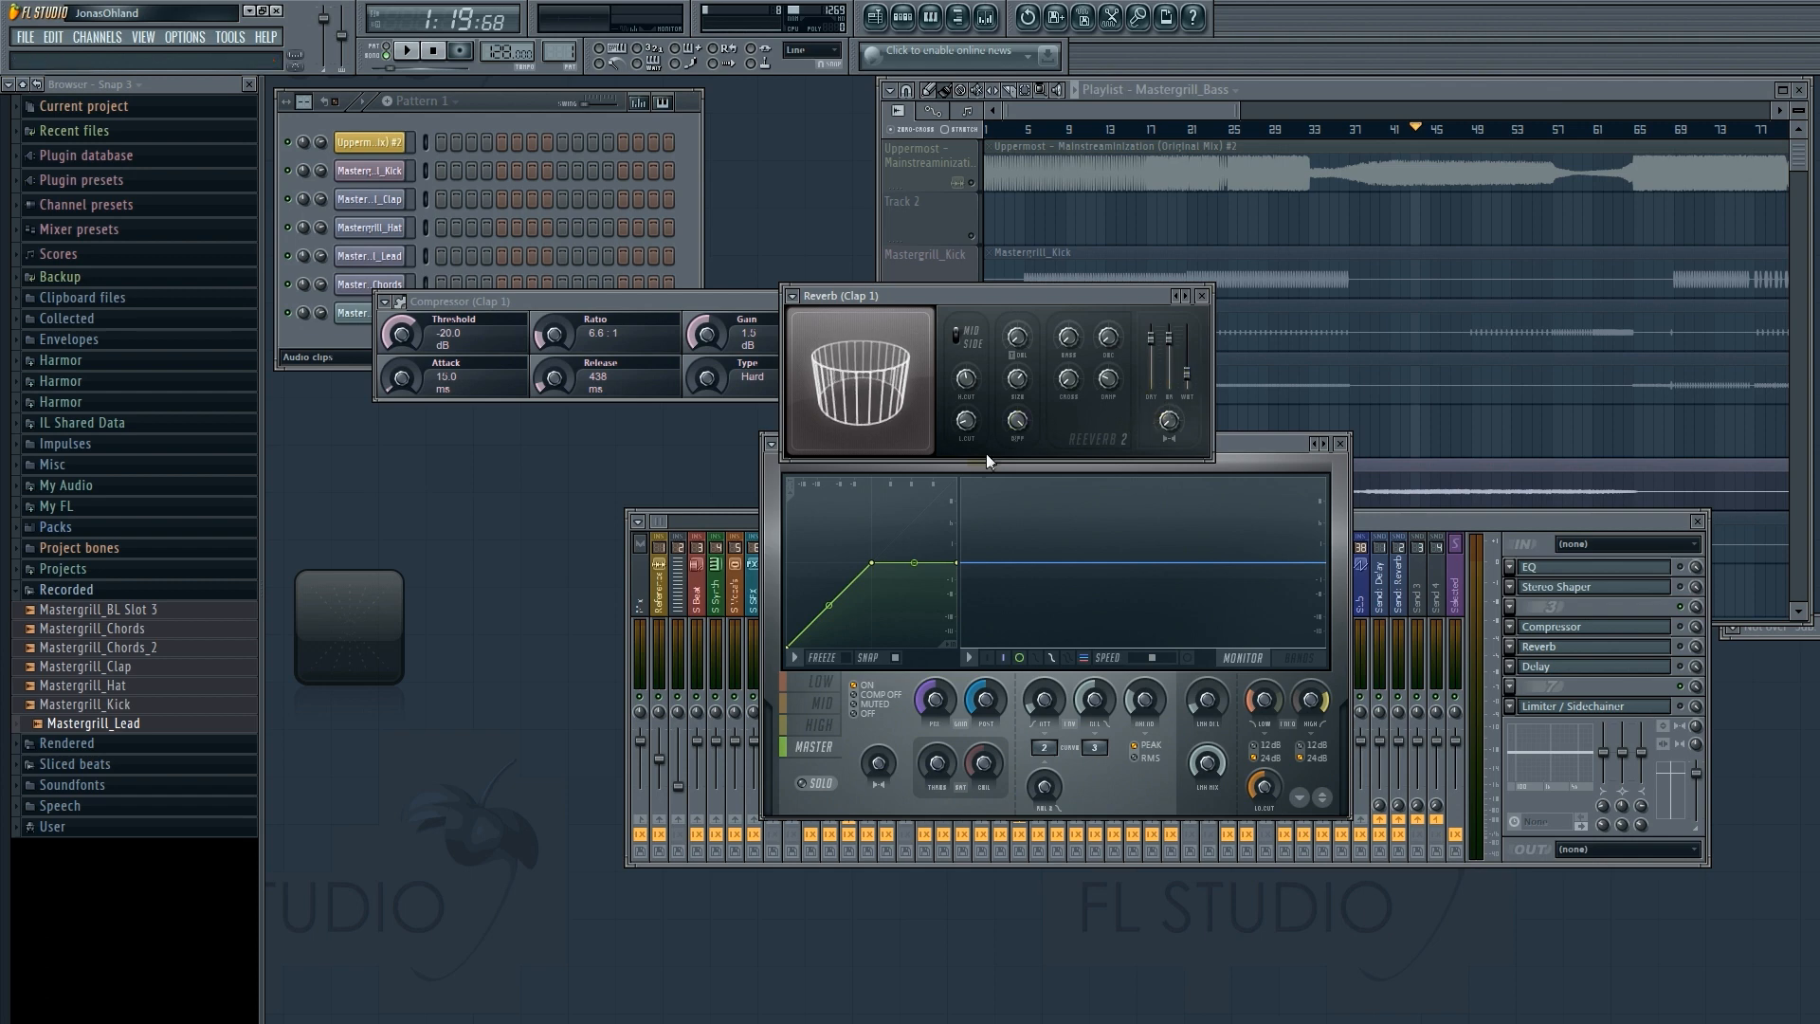
{"action": "left_click", "coordinate": [1257, 468]}
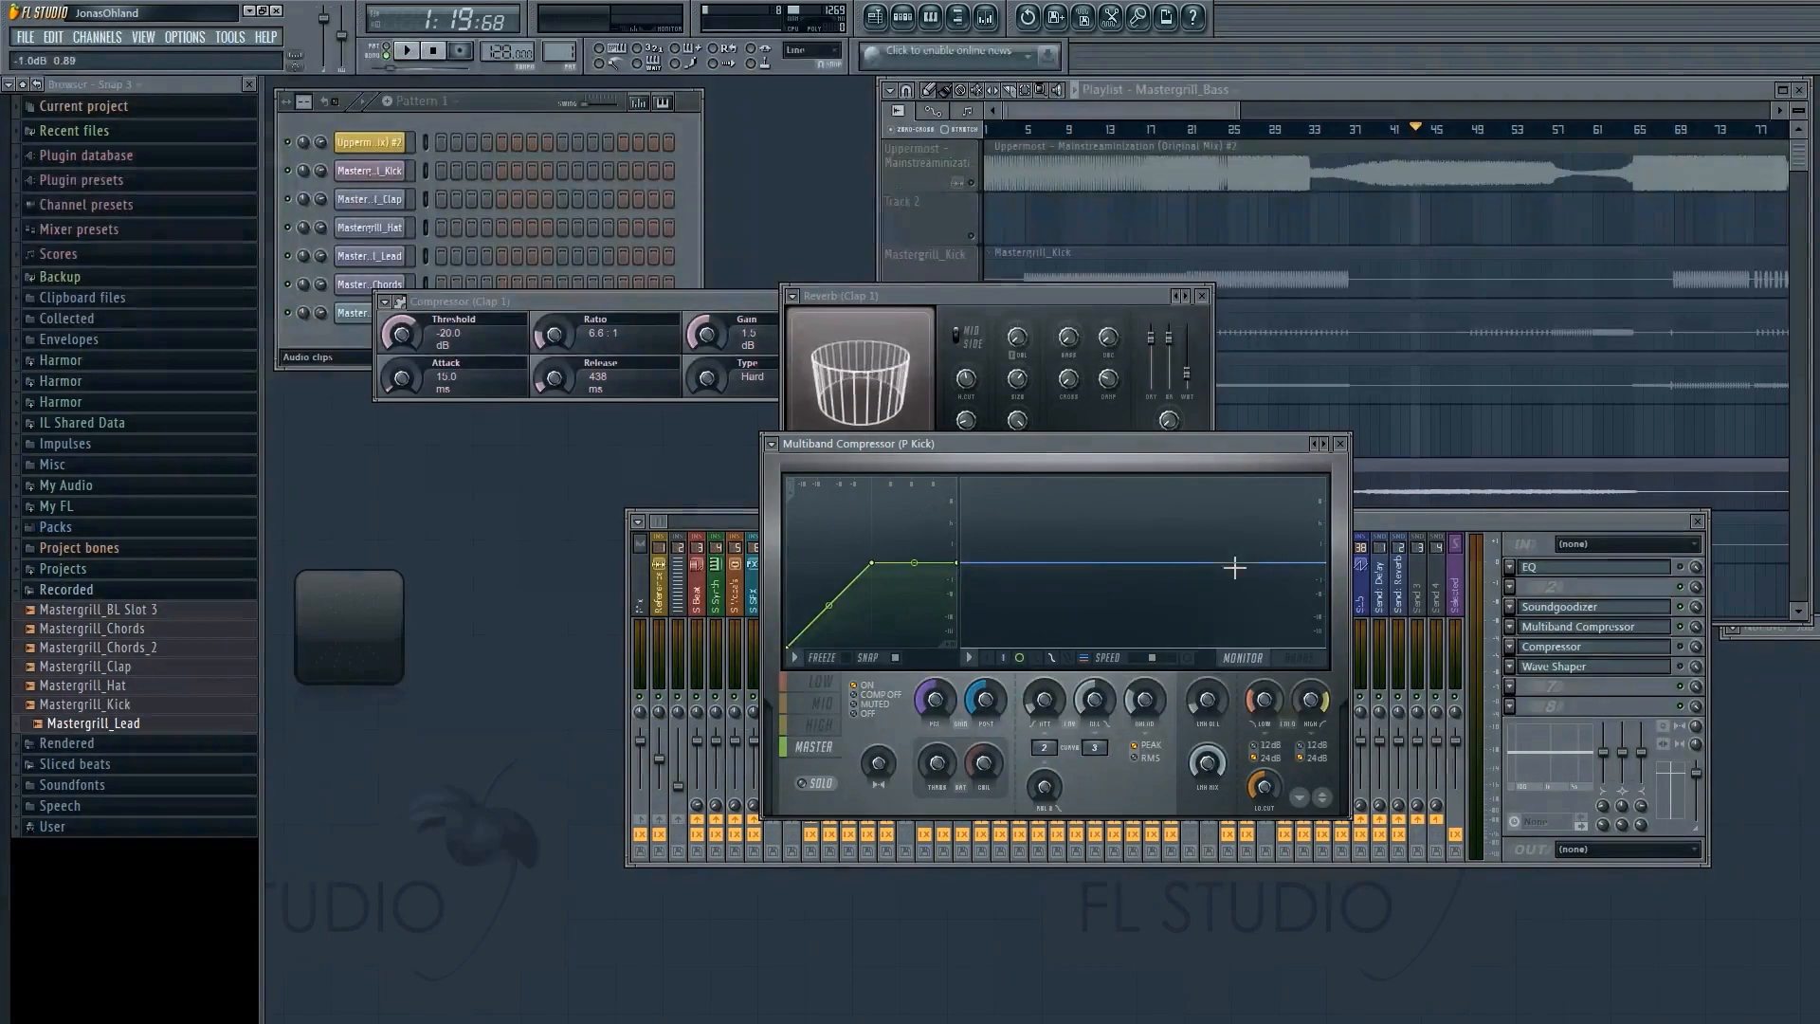